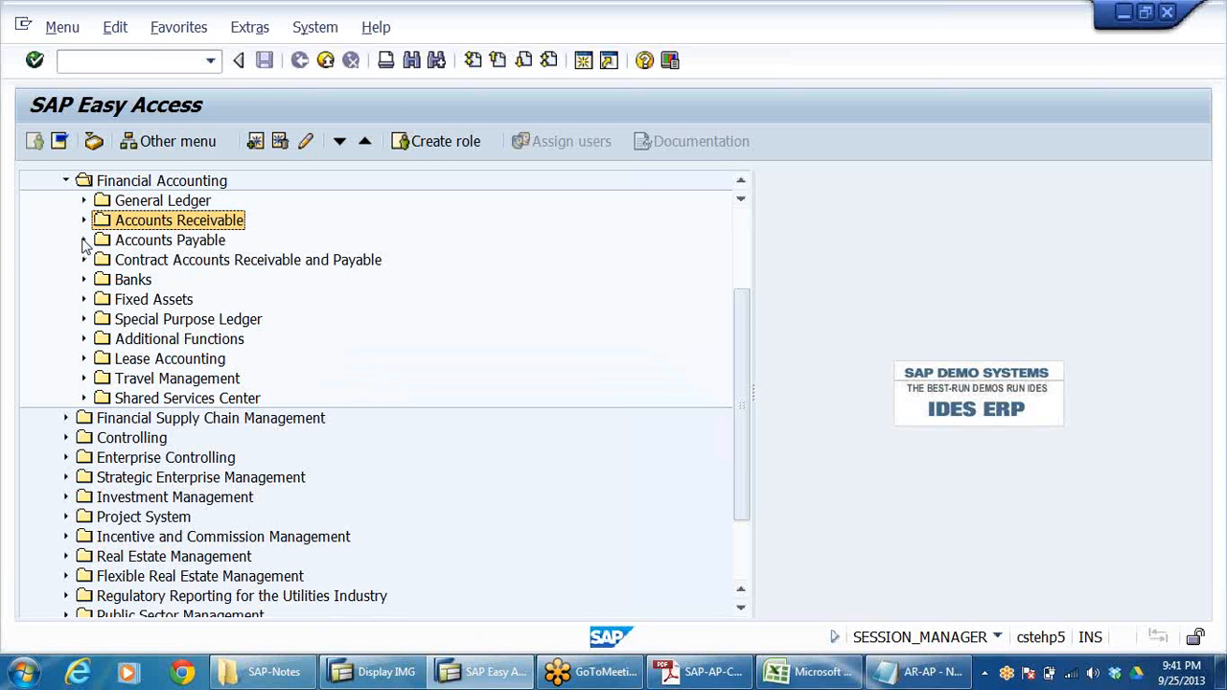
- View the FB03 Display transaction from the Accounts Payable Document folder, and return to the SAP Easy Access menu
{"action": "left_click", "coordinate": [85, 241]}
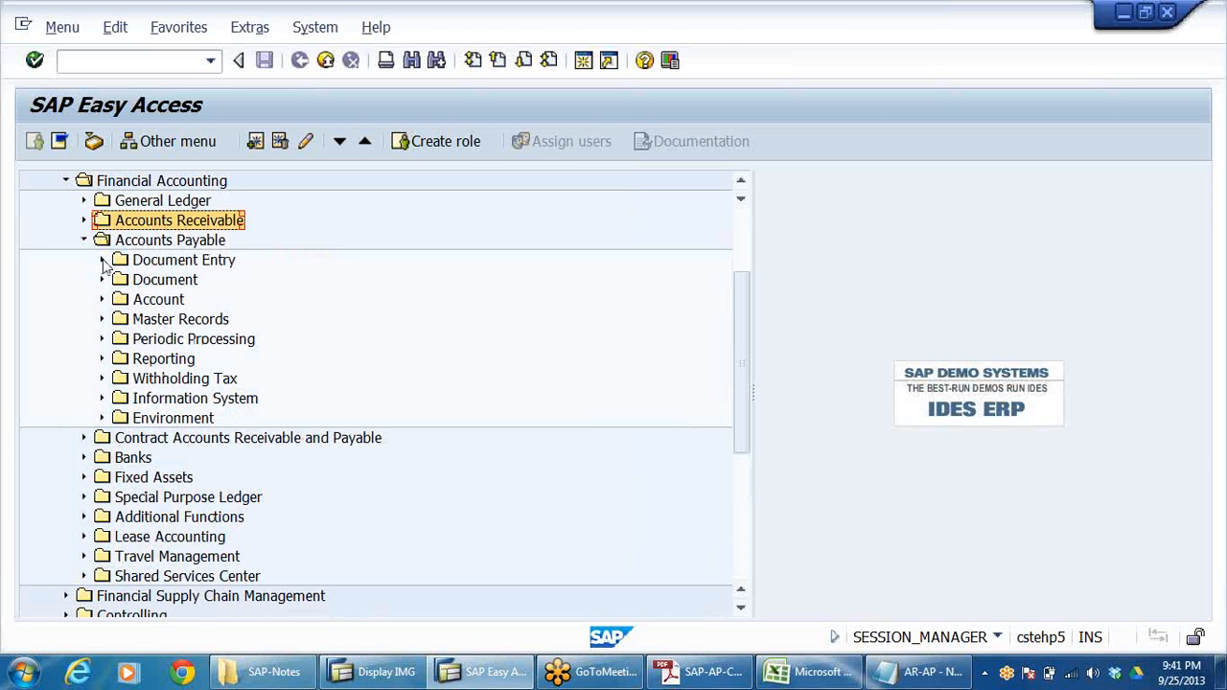
{"action": "left_click", "coordinate": [103, 280]}
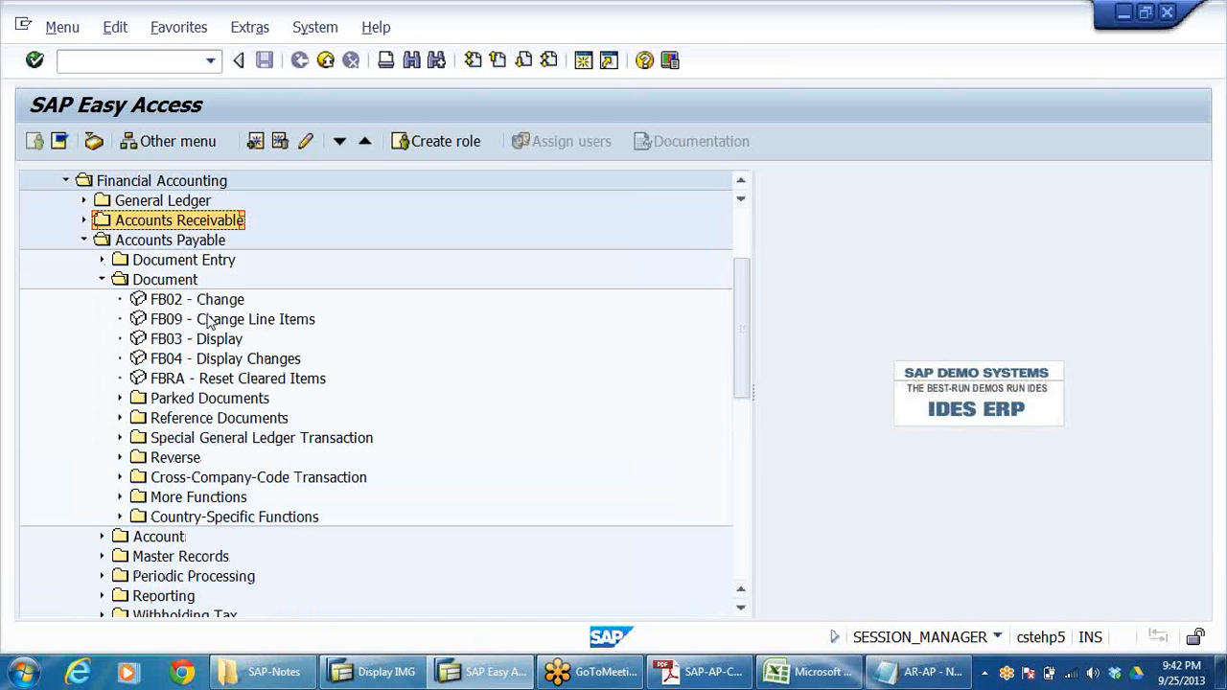
{"action": "left_click", "coordinate": [215, 303]}
{"action": "left_click", "coordinate": [197, 342]}
{"action": "double_click", "coordinate": [197, 341]}
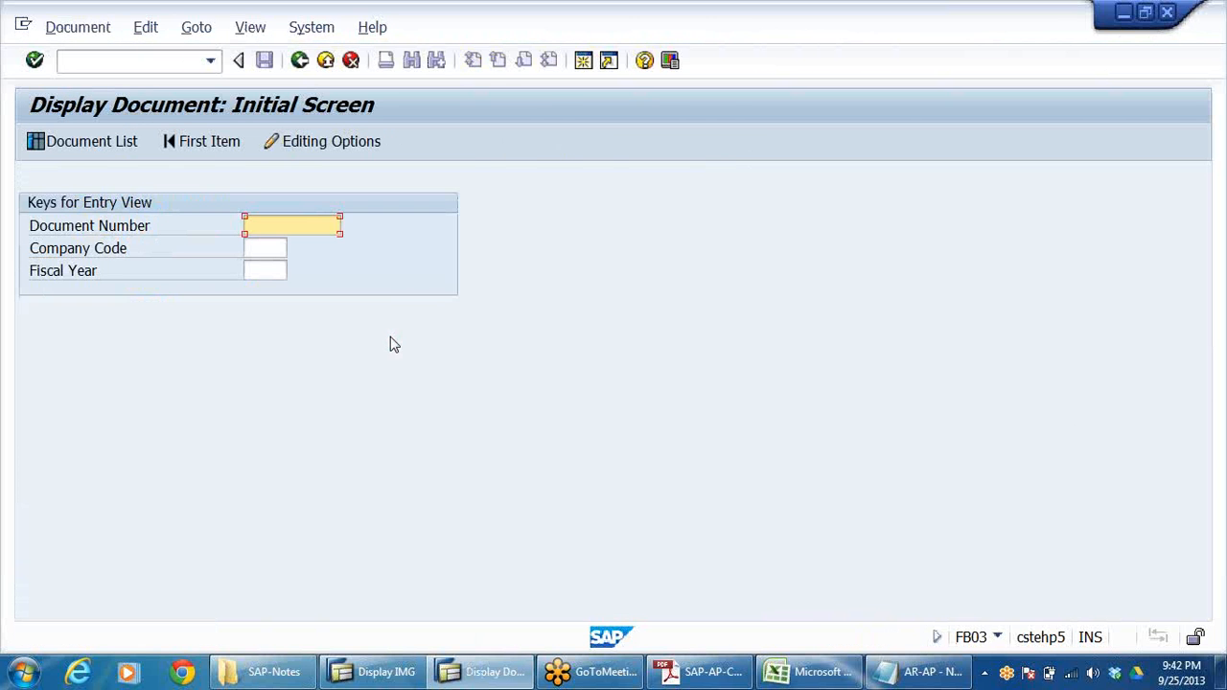
{"action": "left_click", "coordinate": [325, 61]}
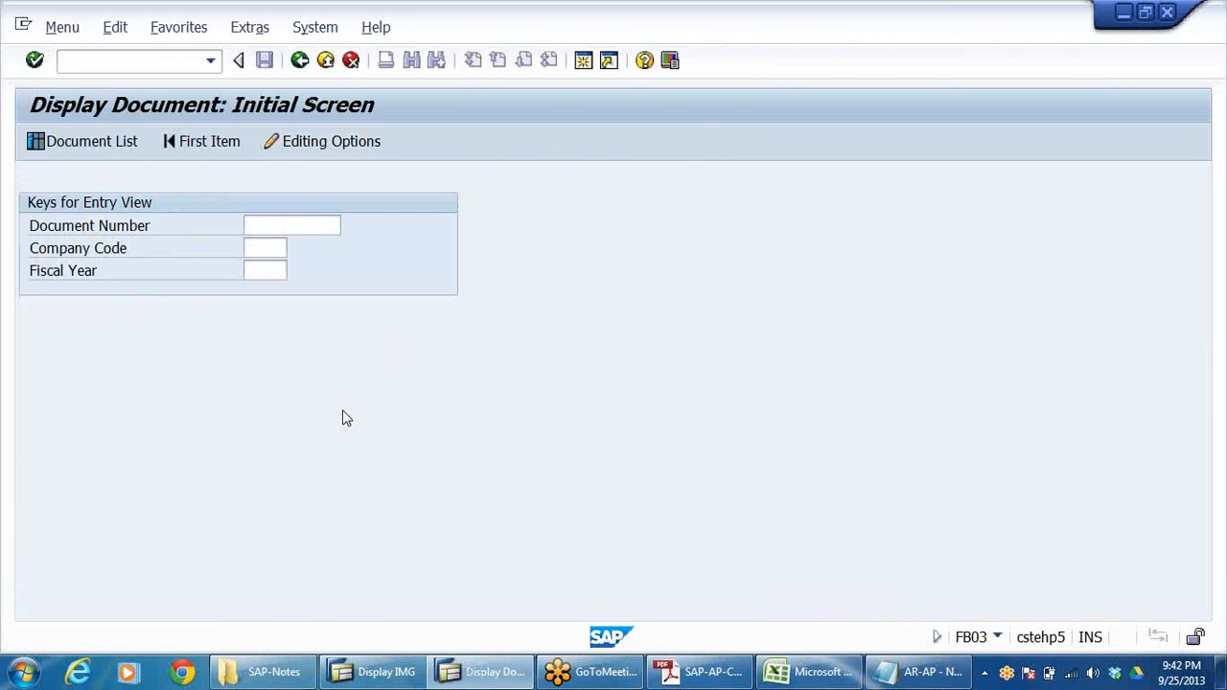
- Expand the Accounts Payable Account folder and open the FK10N Display Balances transaction
{"action": "scroll", "coordinate": [235, 466], "scroll_direction": "down", "scroll_amount": 3}
{"action": "left_click", "coordinate": [134, 459]}
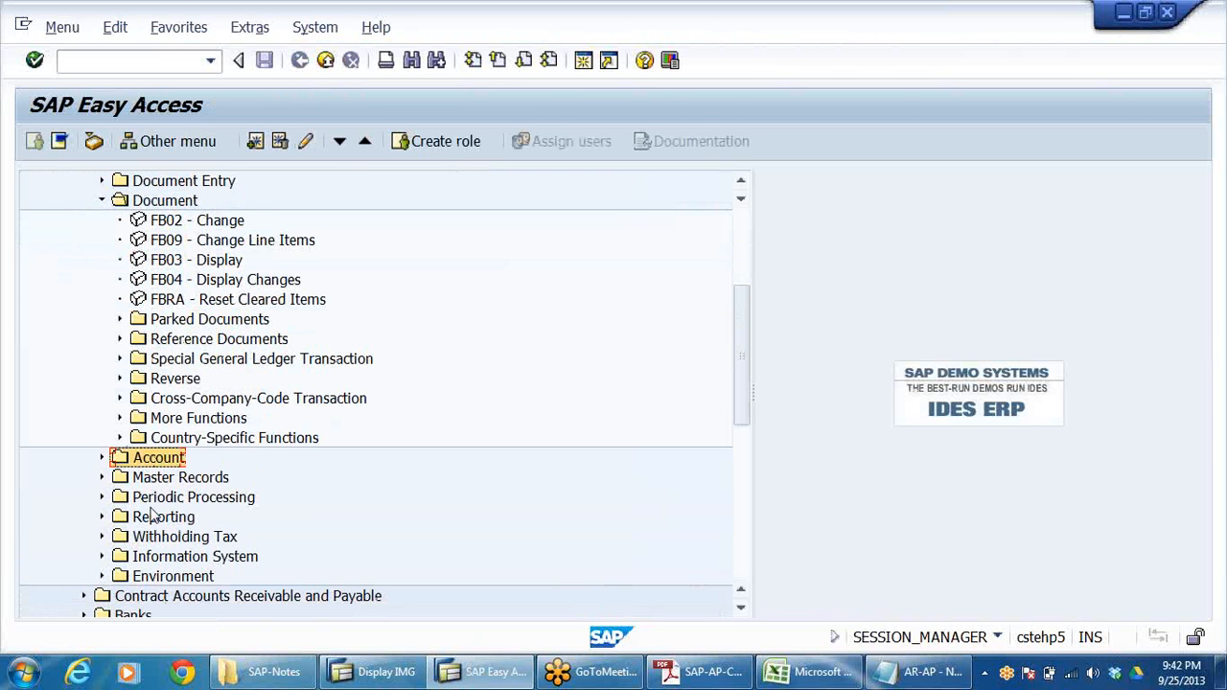
{"action": "key", "text": "Right"}
{"action": "key", "text": "Down"}
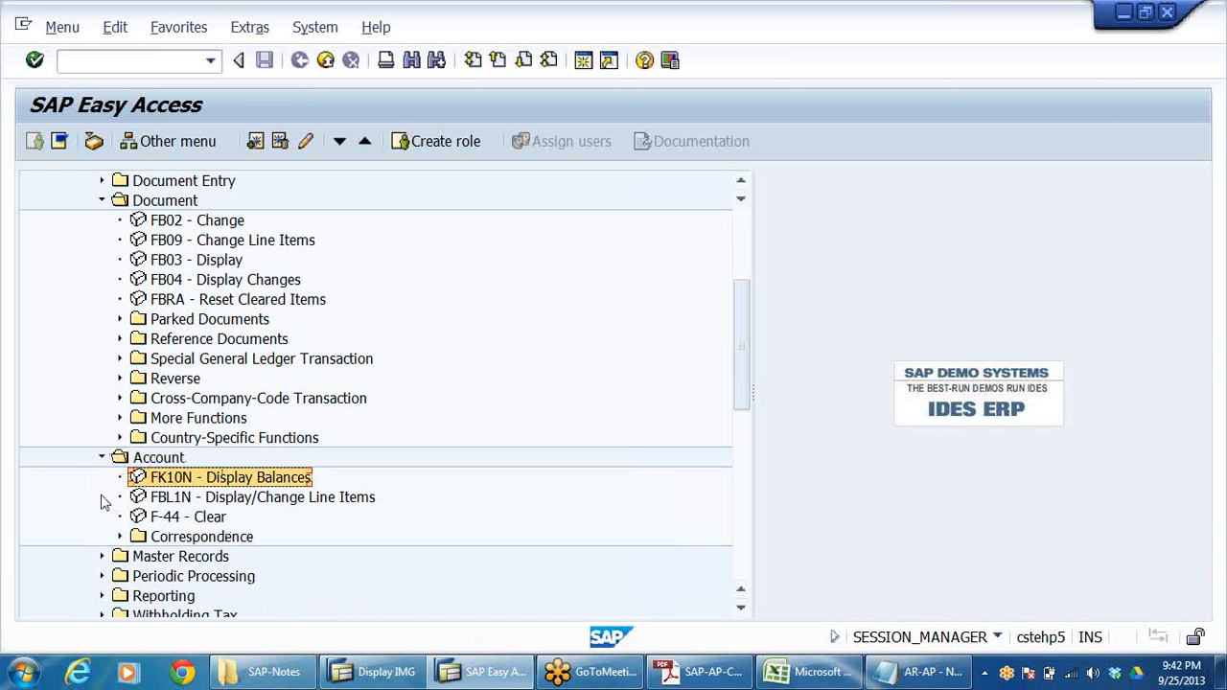
{"action": "key", "text": "Return"}
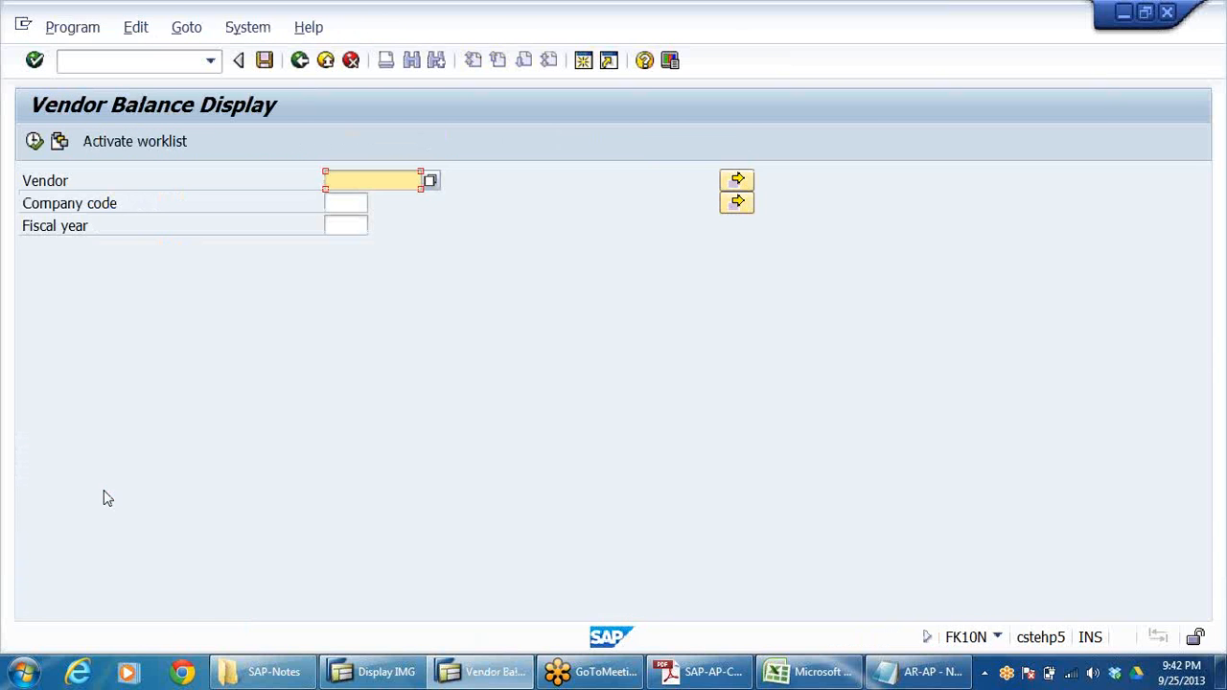
- Set the vendor balance selection to company code DRLB and fiscal year 2013
{"action": "left_click", "coordinate": [335, 207]}
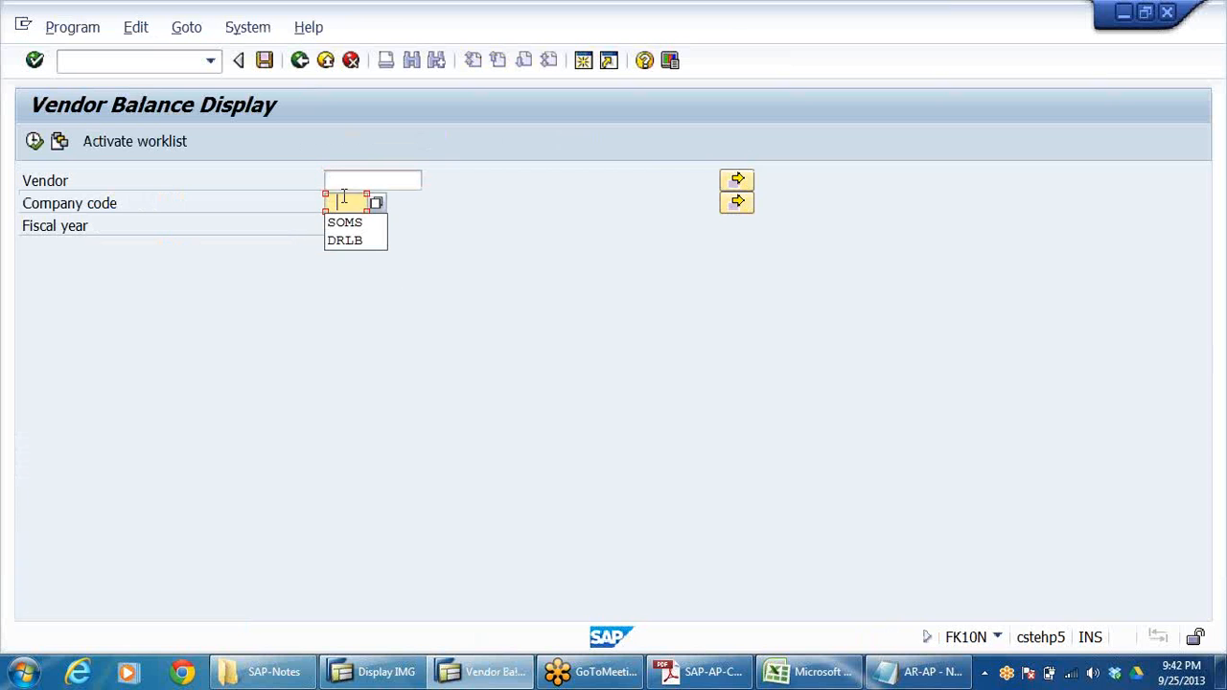
{"action": "left_click", "coordinate": [343, 238]}
{"action": "left_click", "coordinate": [353, 225]}
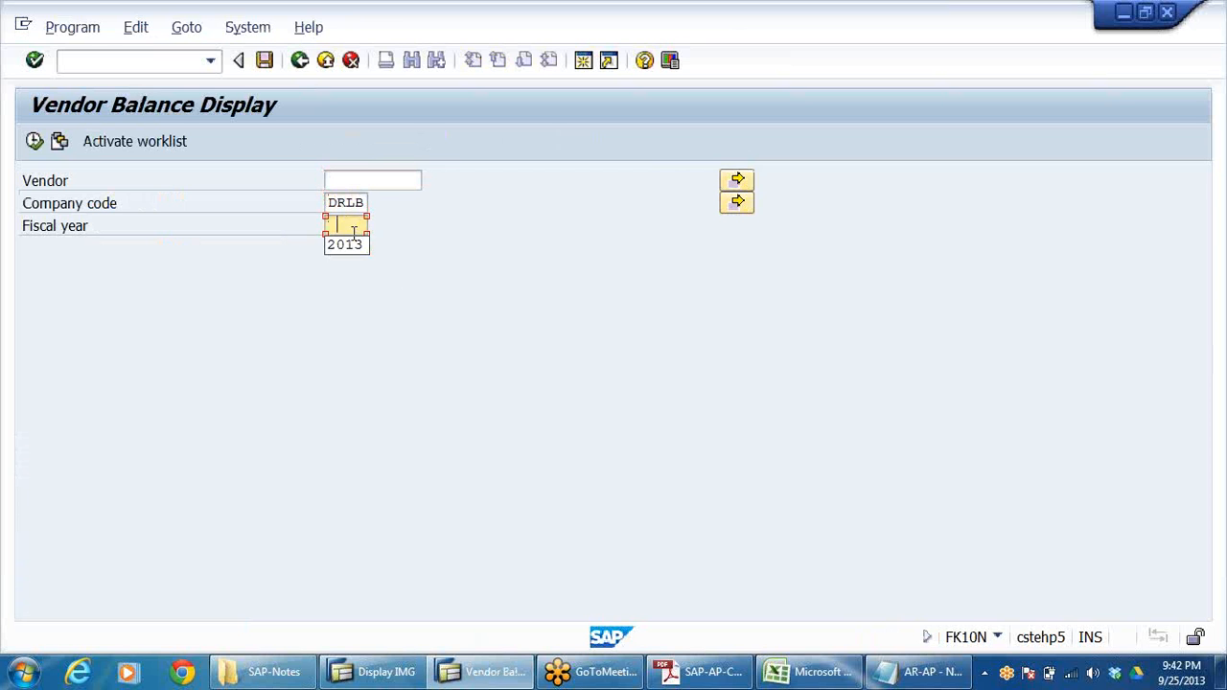
{"action": "left_click", "coordinate": [348, 241]}
- Search the vendor value help by company code DRLB, and exit the vendor balance display
{"action": "left_click", "coordinate": [373, 181]}
{"action": "left_click", "coordinate": [431, 181]}
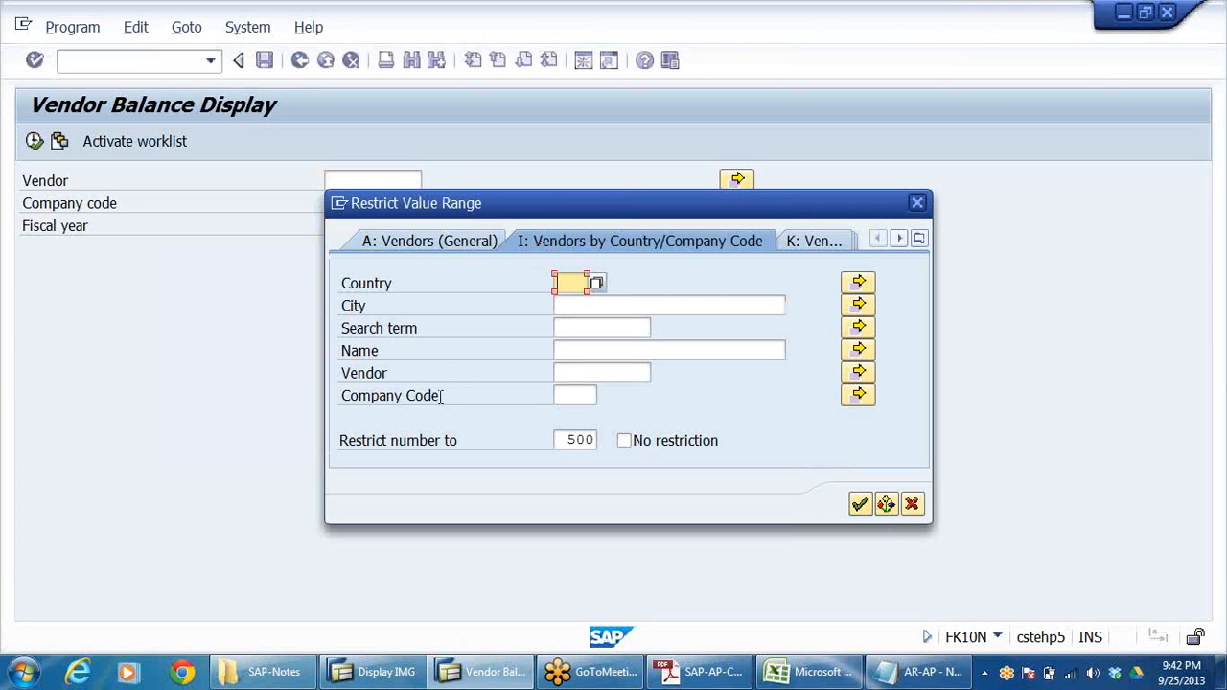
{"action": "left_click", "coordinate": [580, 393]}
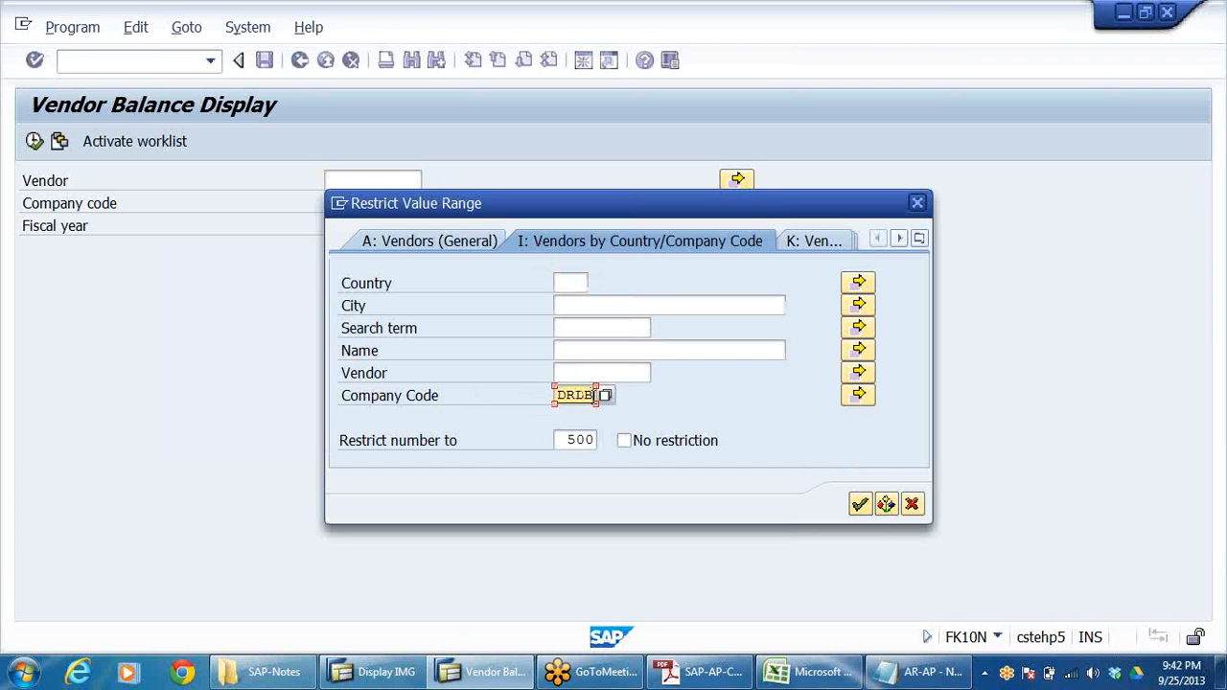
{"action": "key", "text": "Return"}
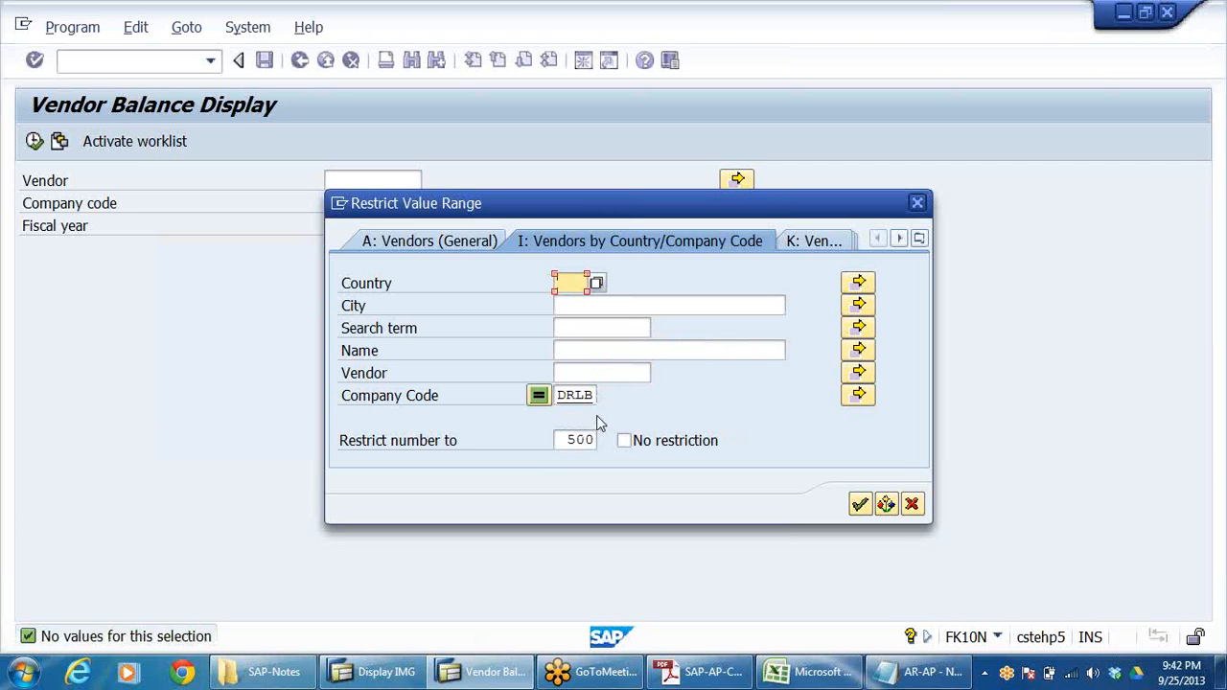
{"action": "left_click", "coordinate": [631, 372]}
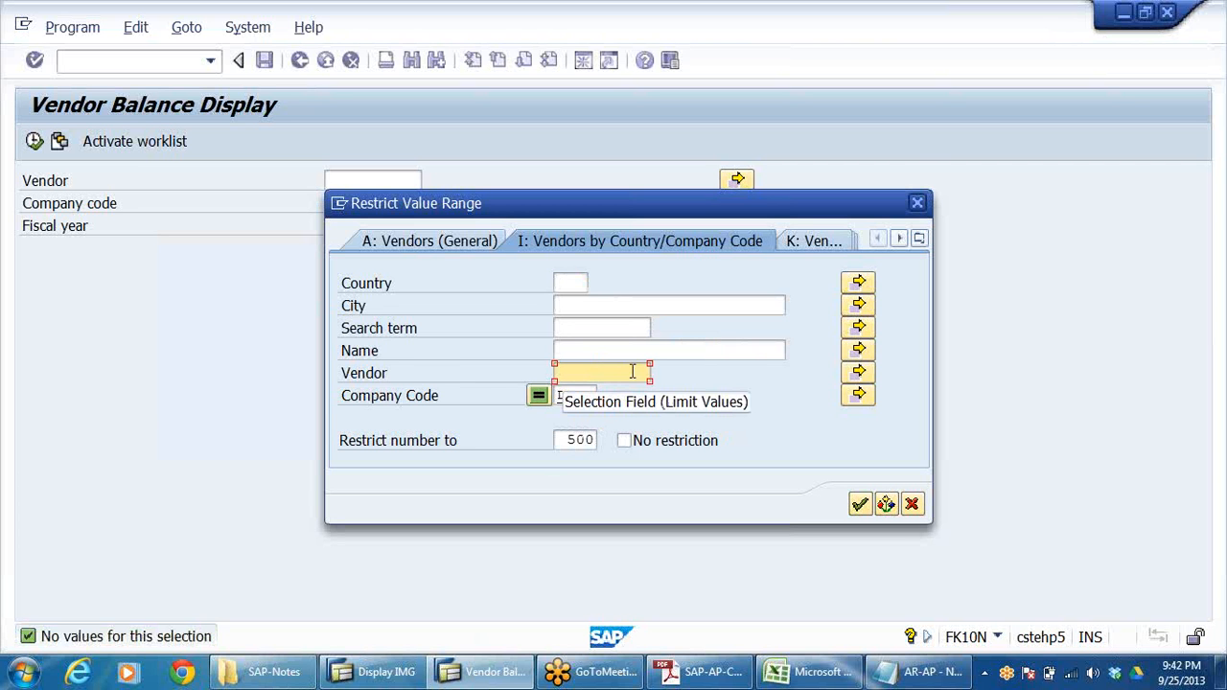
{"action": "left_click", "coordinate": [917, 203]}
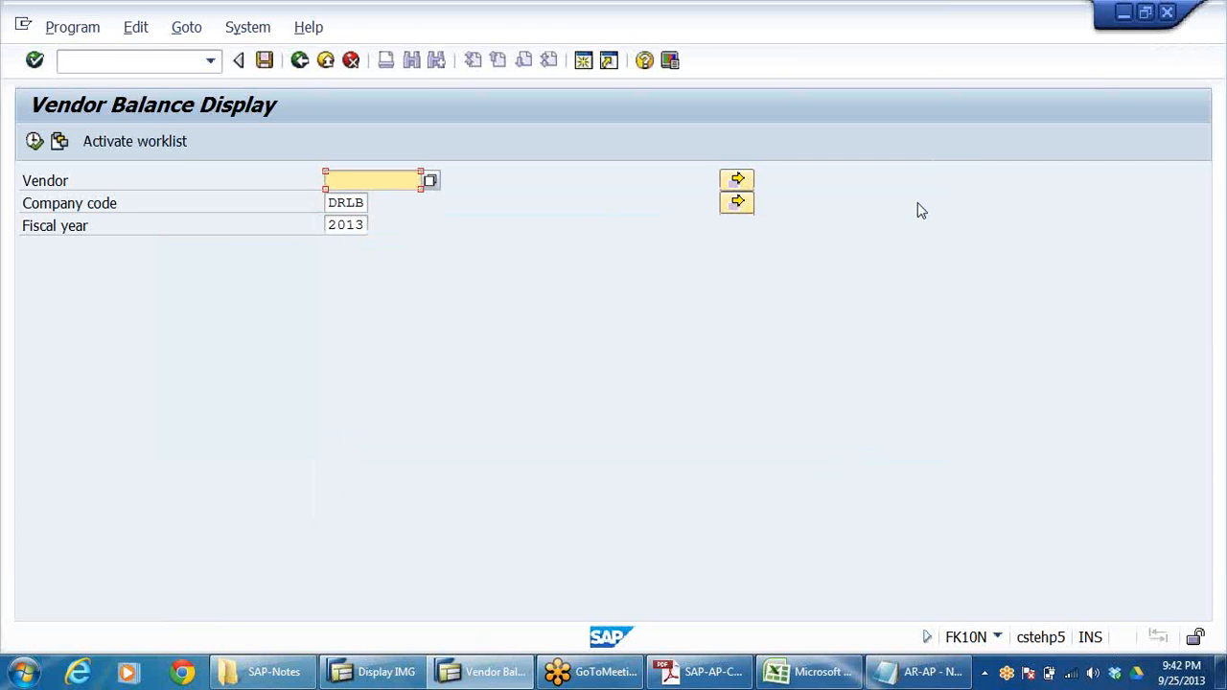
{"action": "left_click", "coordinate": [325, 60]}
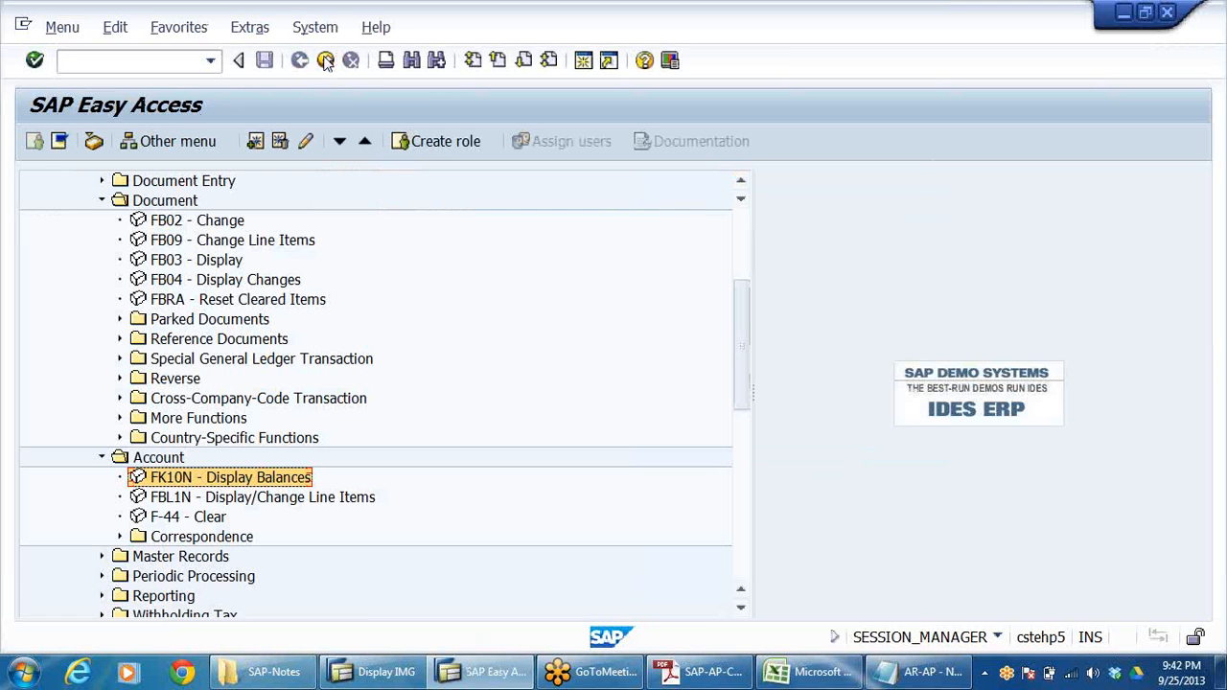
- Expand the Accounts Payable Master Records folder and open the FK02 Change vendor transaction
{"action": "scroll", "coordinate": [458, 392], "scroll_direction": "up", "scroll_amount": 1}
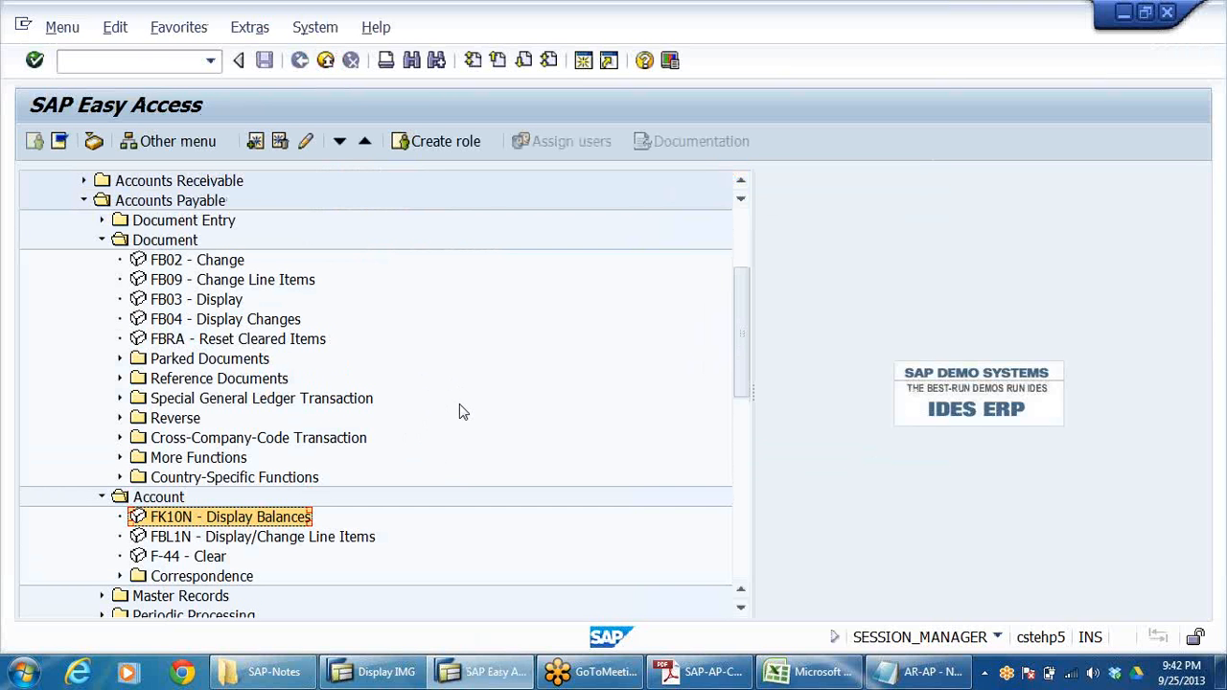
{"action": "scroll", "coordinate": [459, 404], "scroll_direction": "down", "scroll_amount": 1}
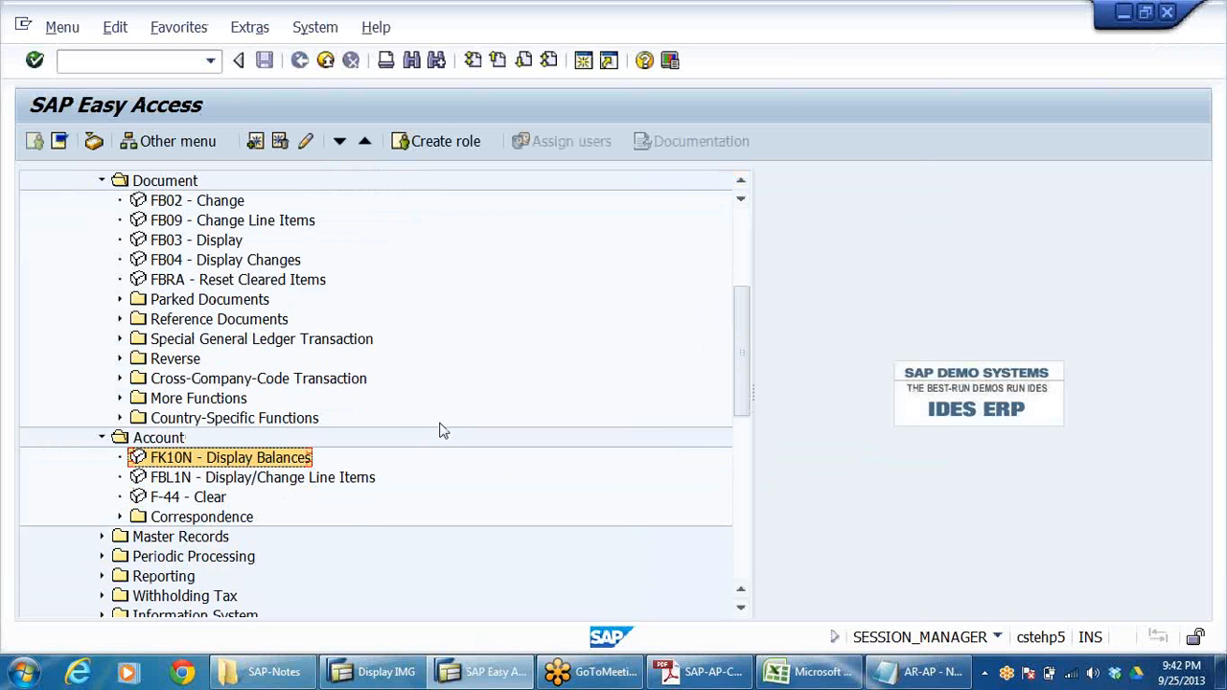
{"action": "left_click", "coordinate": [104, 539]}
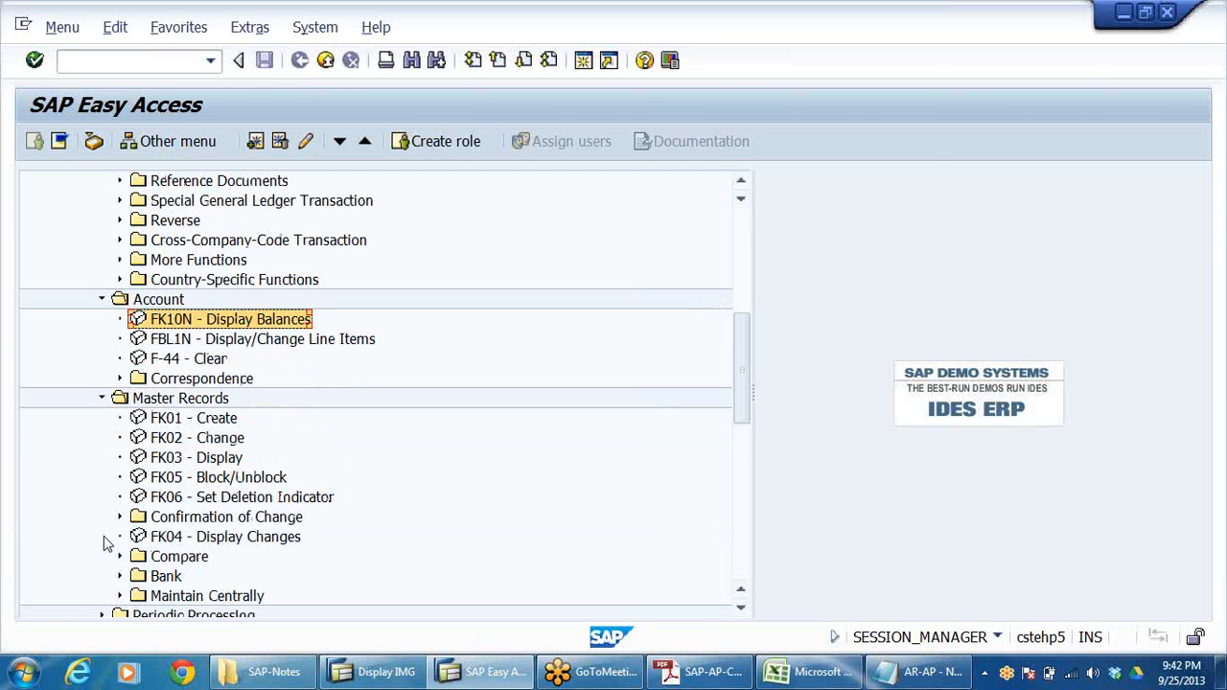
{"action": "left_click", "coordinate": [219, 419]}
{"action": "left_click", "coordinate": [206, 439]}
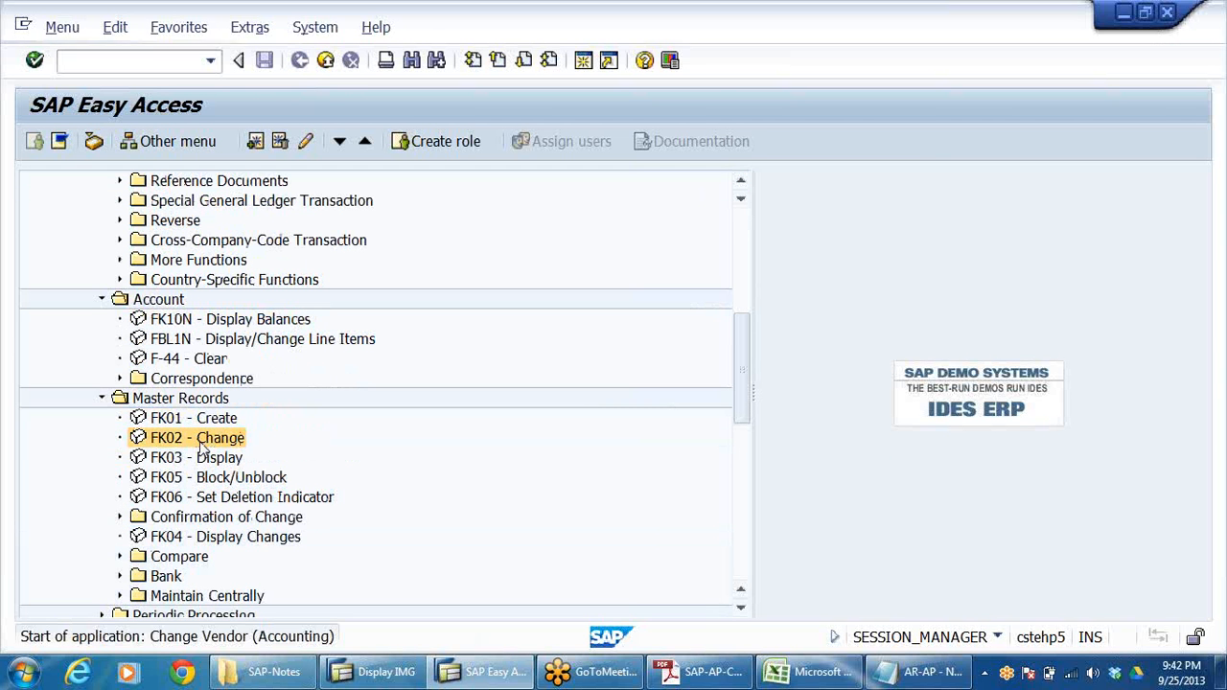
{"action": "double_click", "coordinate": [200, 445]}
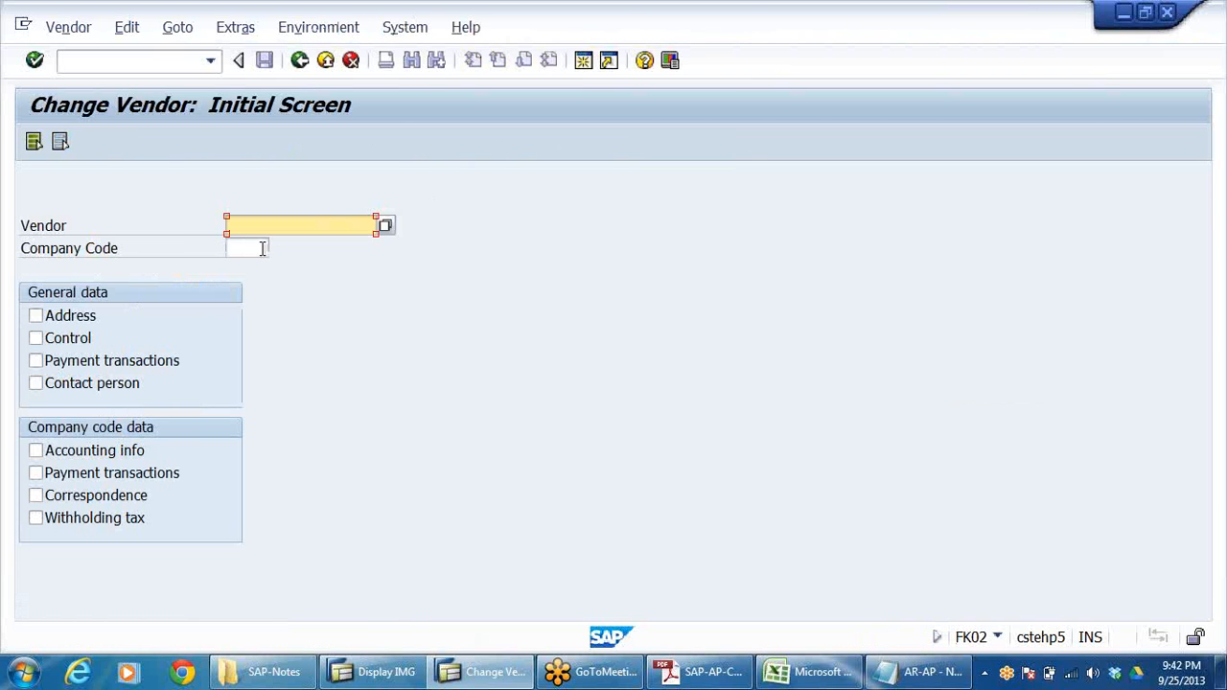
- Enter company code DRLB for the vendor change, search for its vendors, and return to the main menu
{"action": "left_click", "coordinate": [261, 248]}
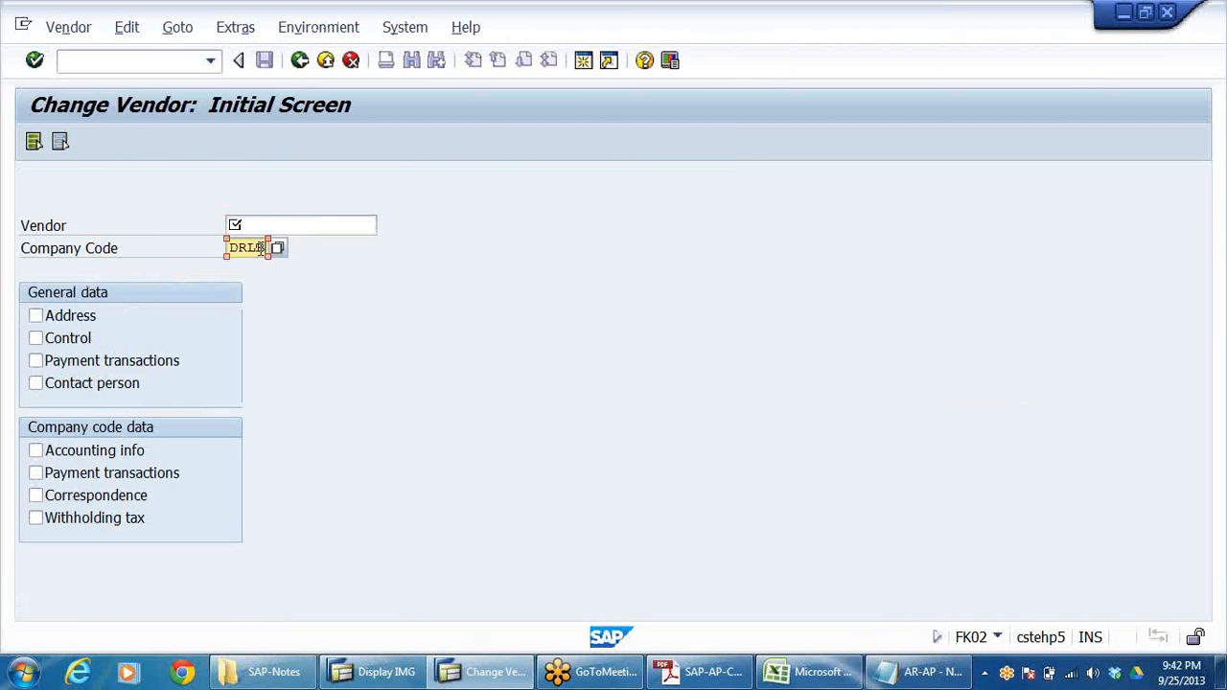
{"action": "left_click", "coordinate": [317, 226]}
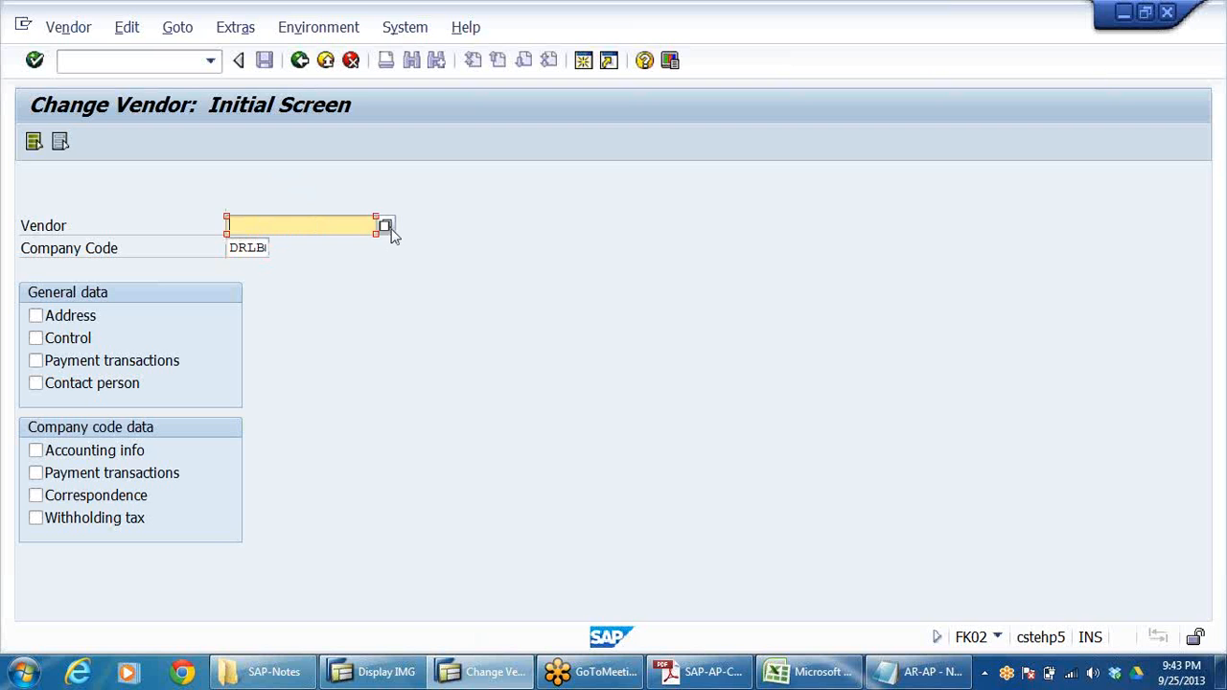
{"action": "key", "text": "F4"}
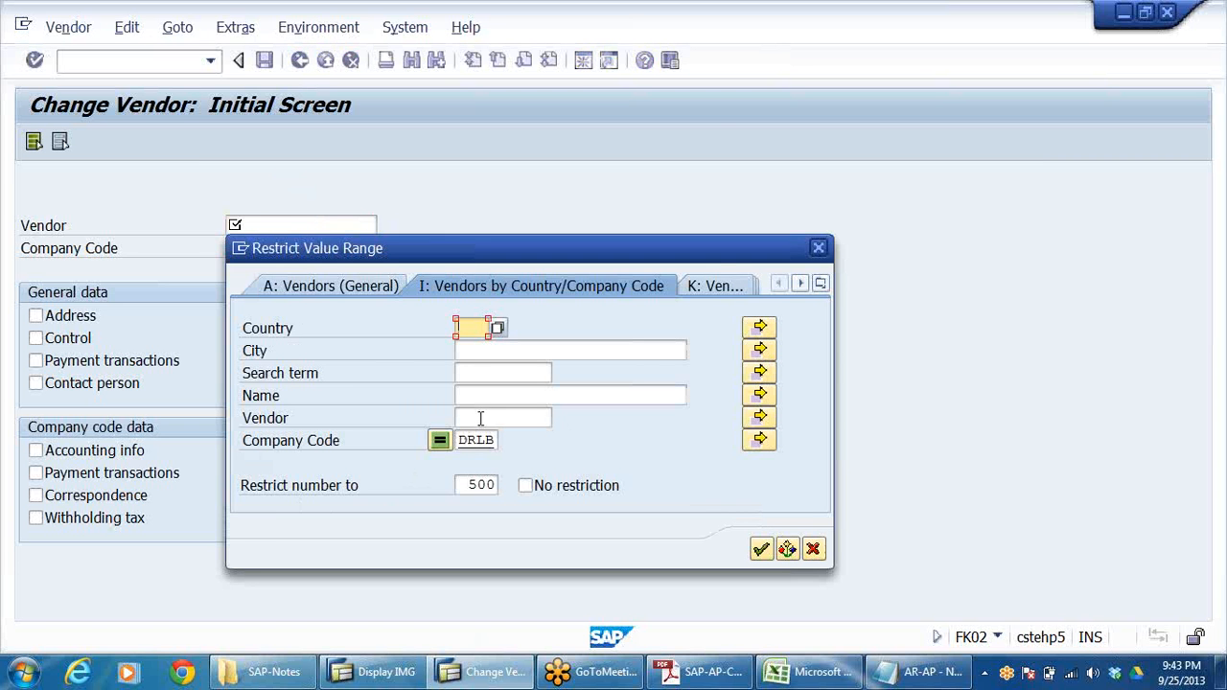
{"action": "left_click", "coordinate": [760, 548]}
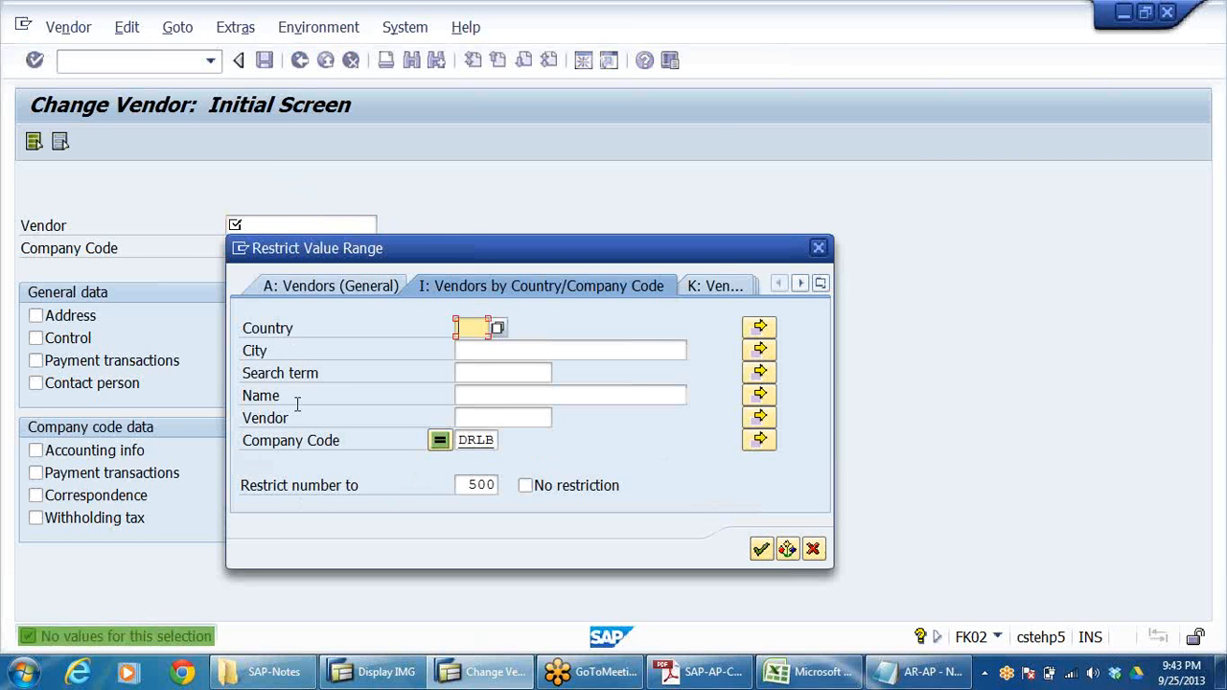
{"action": "left_click", "coordinate": [813, 549]}
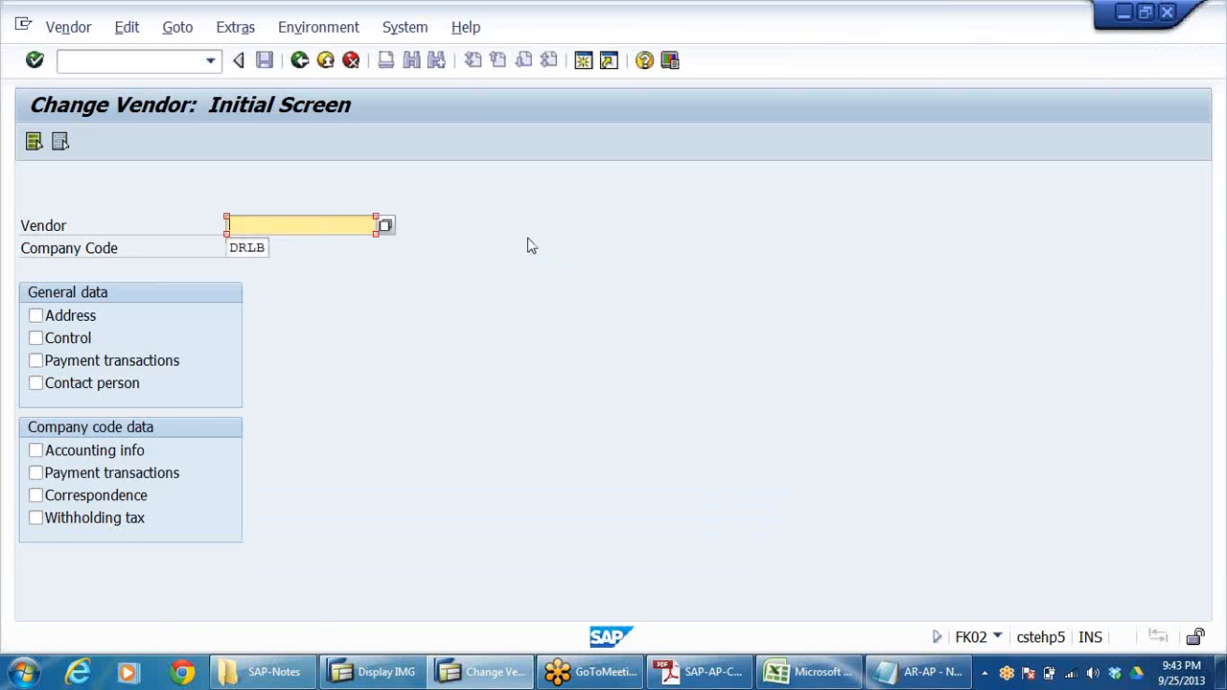
{"action": "left_click", "coordinate": [326, 61]}
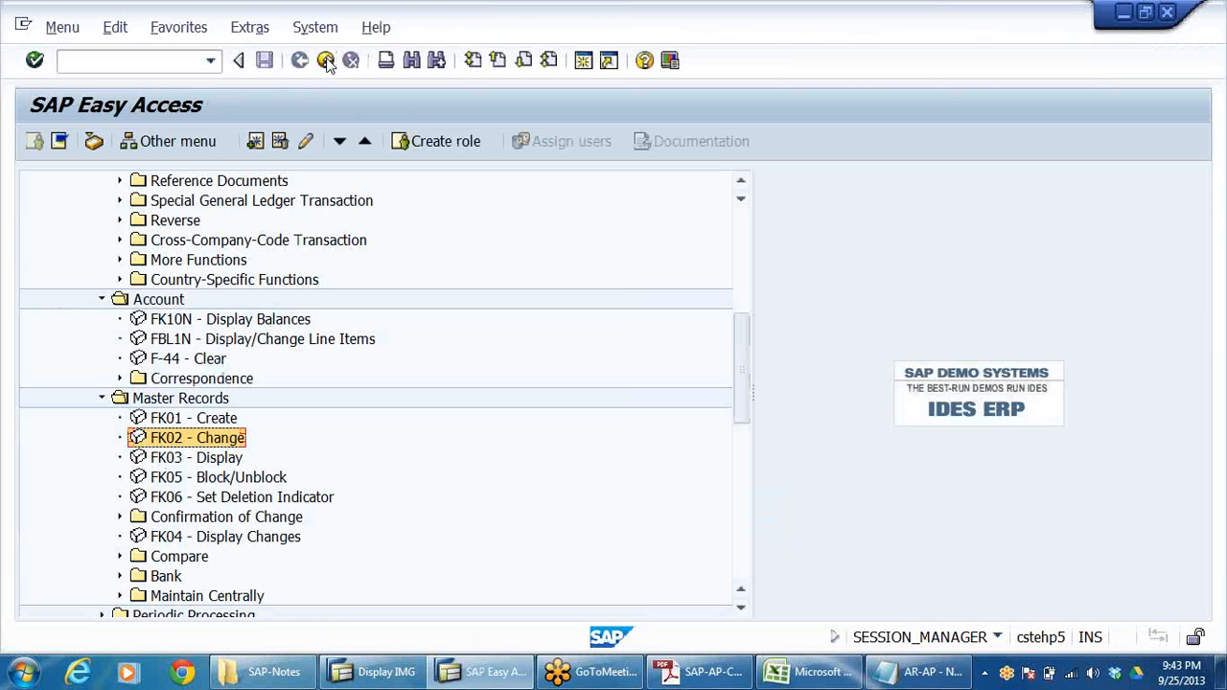
- Open the Display Document screen by running transaction code FB03
{"action": "scroll", "coordinate": [322, 238], "scroll_direction": "up", "scroll_amount": 3}
{"action": "left_click", "coordinate": [136, 62]}
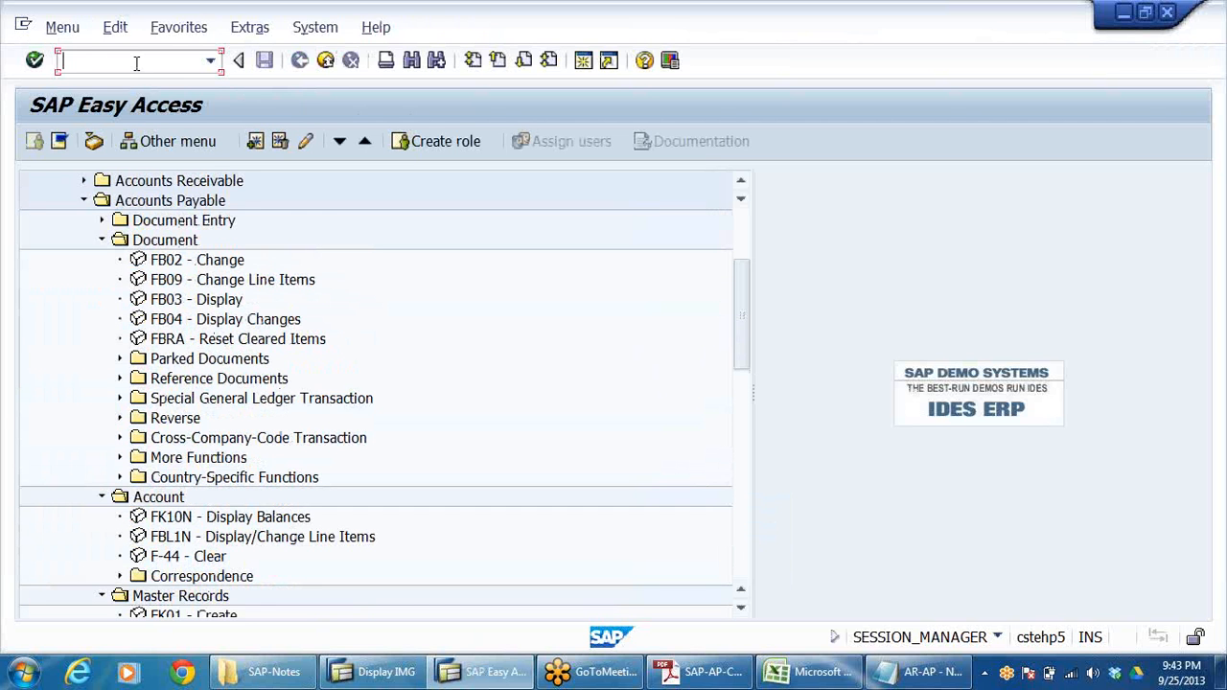
{"action": "type", "text": "FN"}
{"action": "type", "text": "03"}
{"action": "key", "text": "Return"}
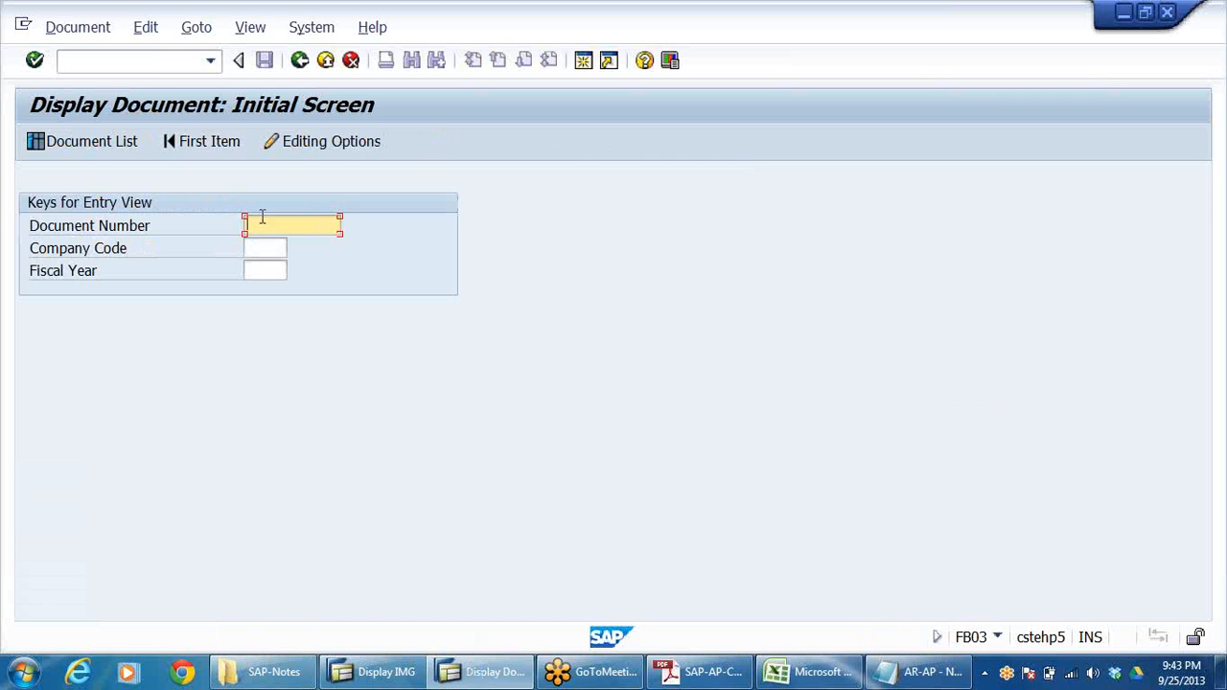
- Set the document's company code to DRLB and the fiscal year to 2013
{"action": "left_click", "coordinate": [270, 253]}
{"action": "left_click", "coordinate": [271, 250]}
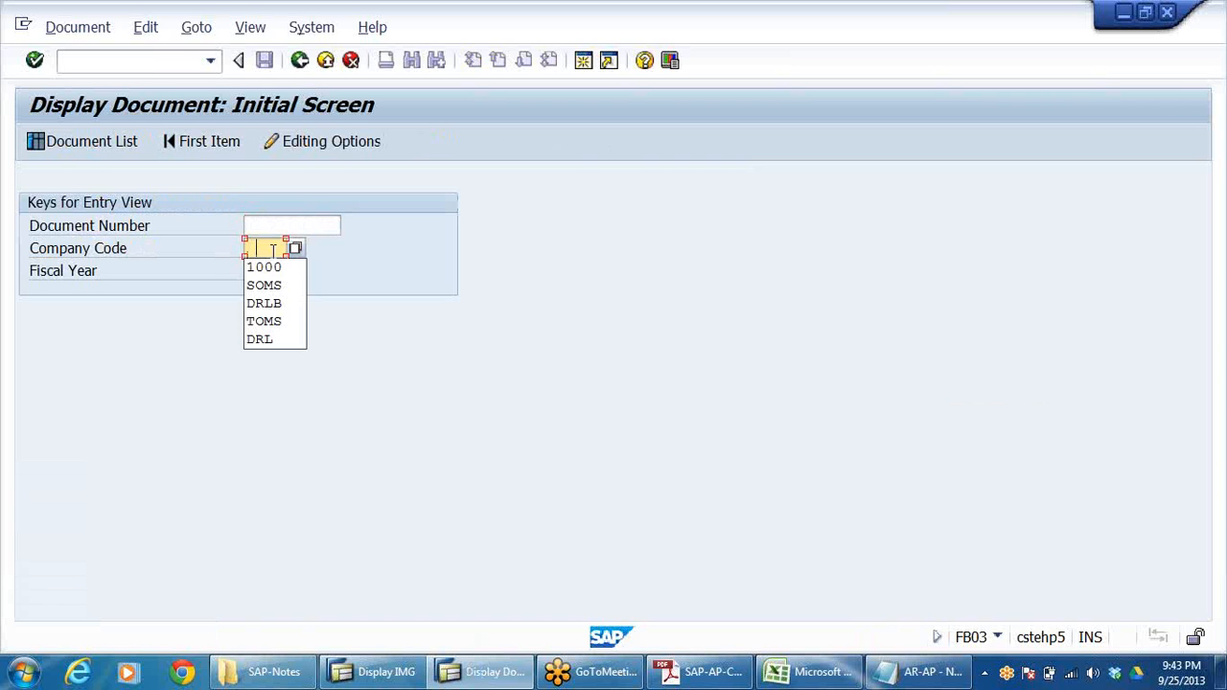
{"action": "left_click", "coordinate": [270, 303]}
{"action": "left_click", "coordinate": [271, 275]}
{"action": "left_click", "coordinate": [272, 293]}
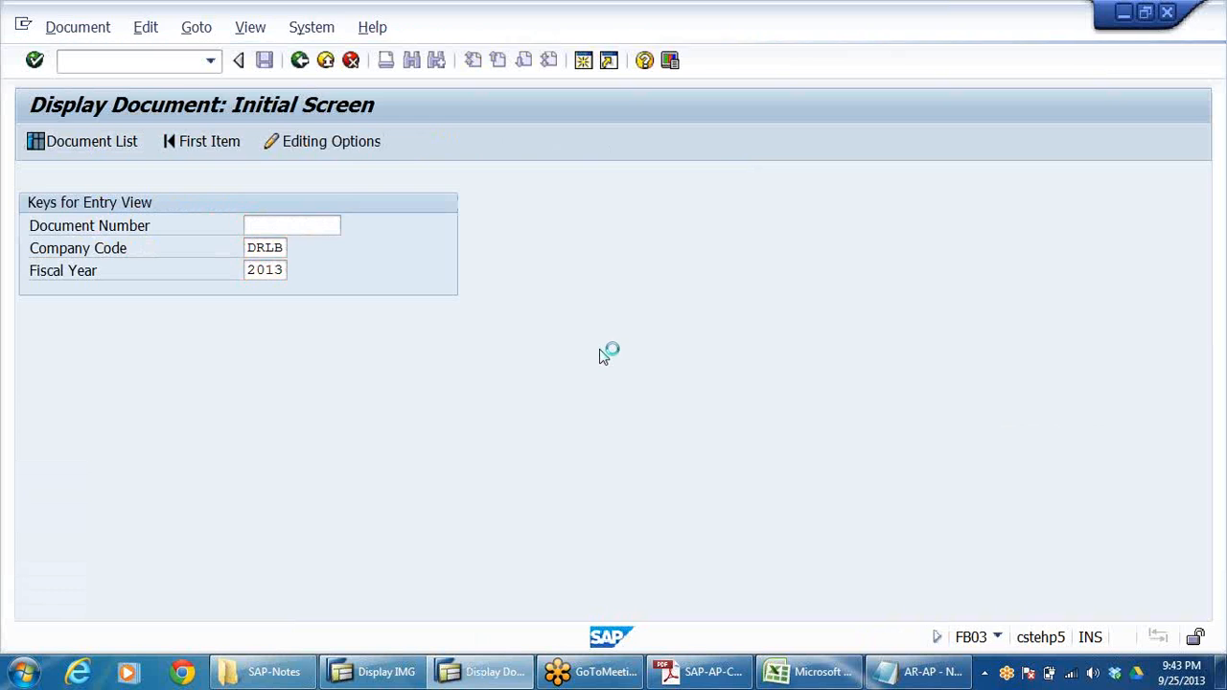
- Generate the document list for company code DRLB and examine the document numbers, types and posting dates
{"action": "left_click", "coordinate": [34, 141]}
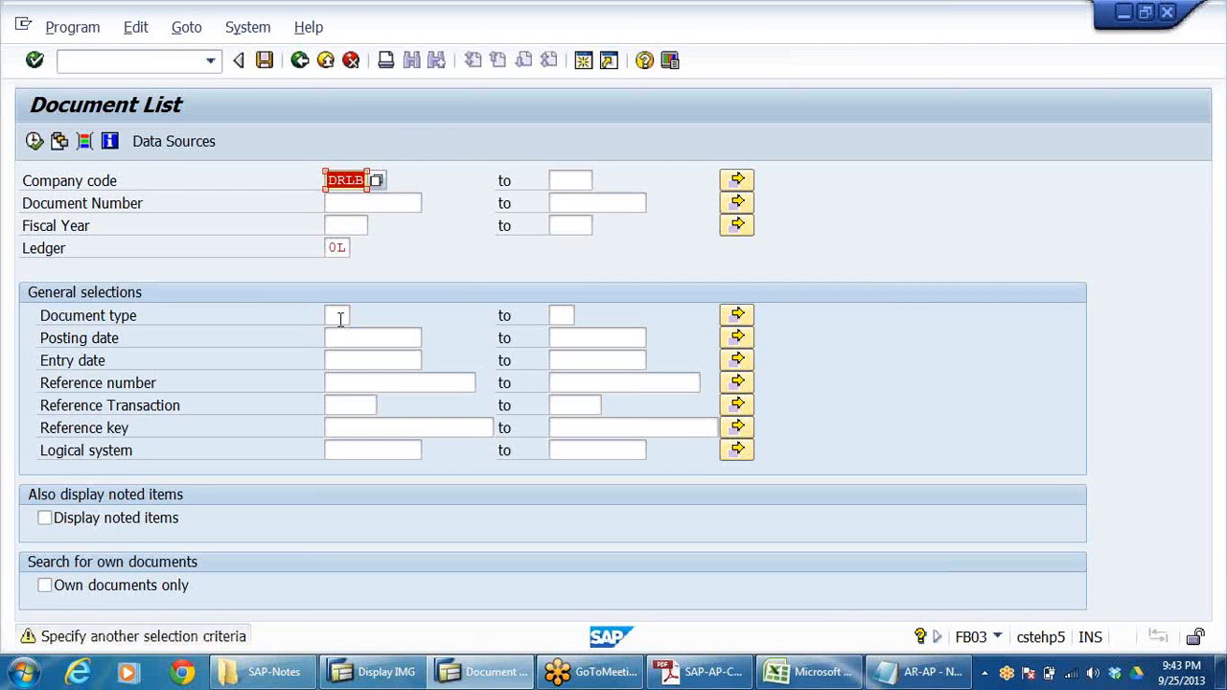
{"action": "key", "text": "Return"}
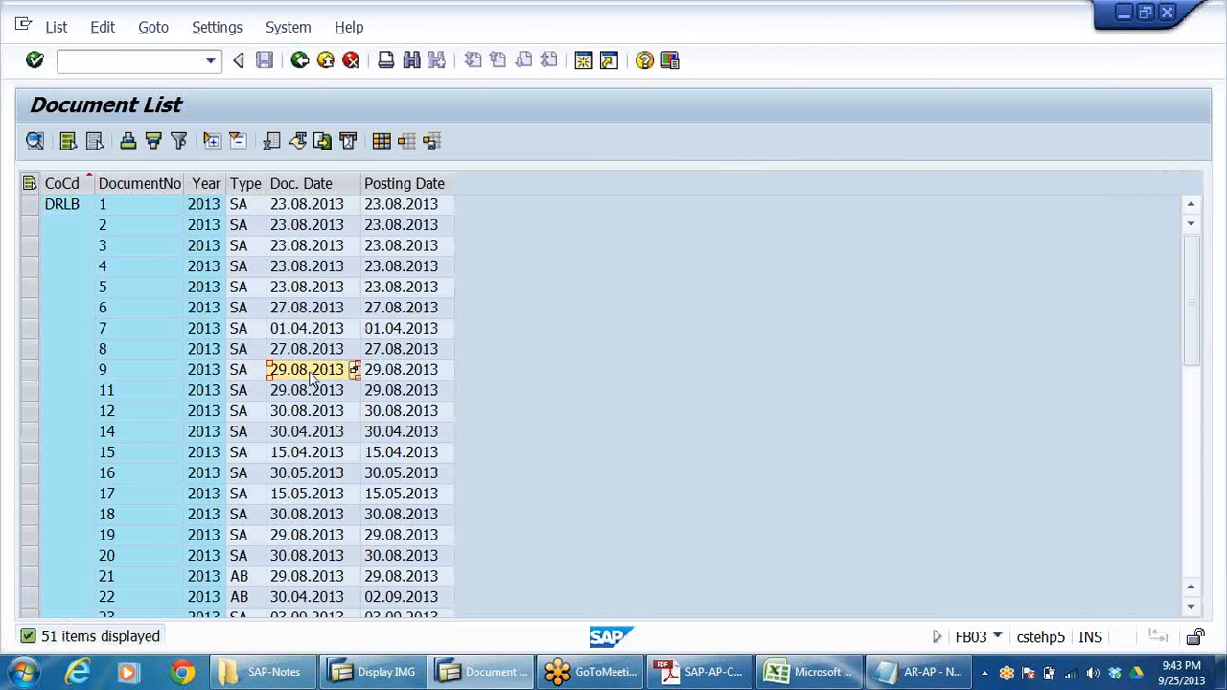
{"action": "scroll", "coordinate": [324, 393], "scroll_direction": "down", "scroll_amount": 6}
{"action": "scroll", "coordinate": [323, 393], "scroll_direction": "down", "scroll_amount": 5}
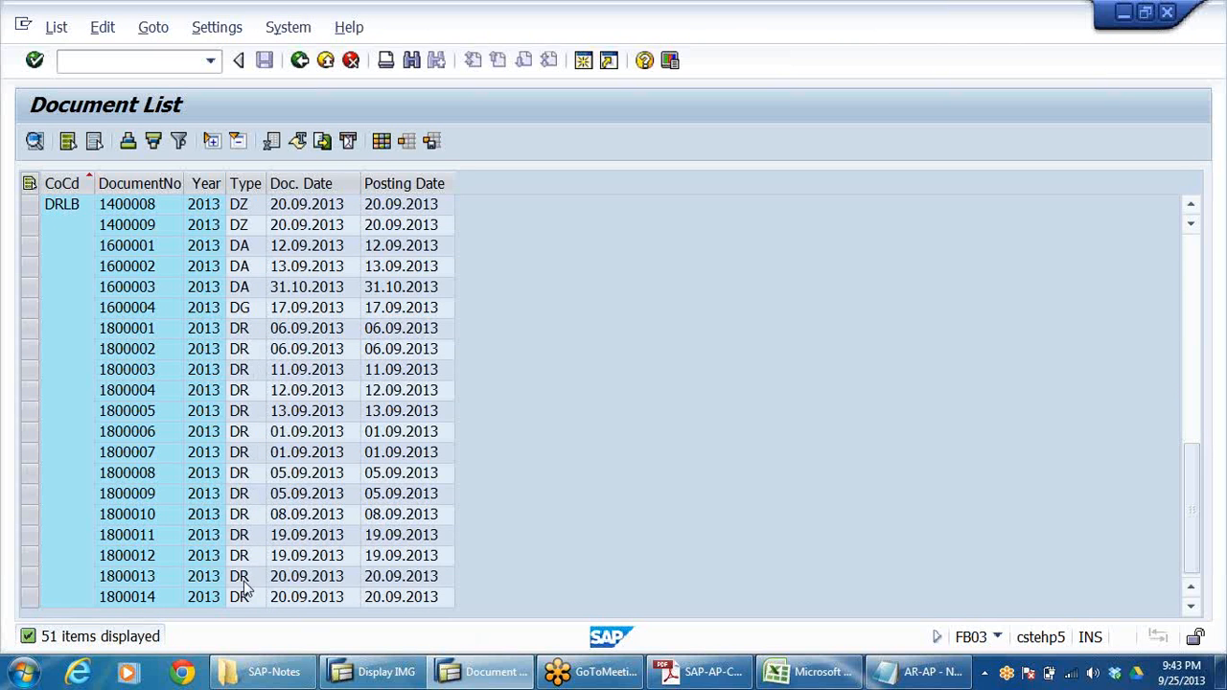
{"action": "scroll", "coordinate": [324, 505], "scroll_direction": "up", "scroll_amount": 4}
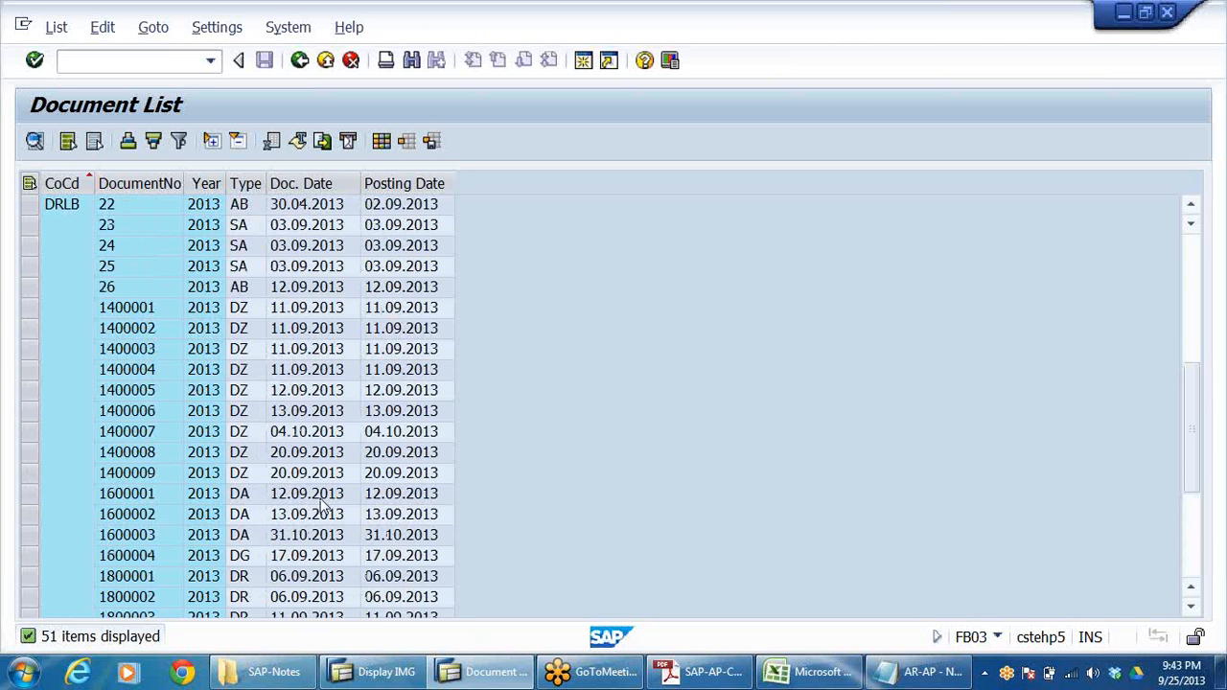
{"action": "scroll", "coordinate": [296, 487], "scroll_direction": "down", "scroll_amount": 4}
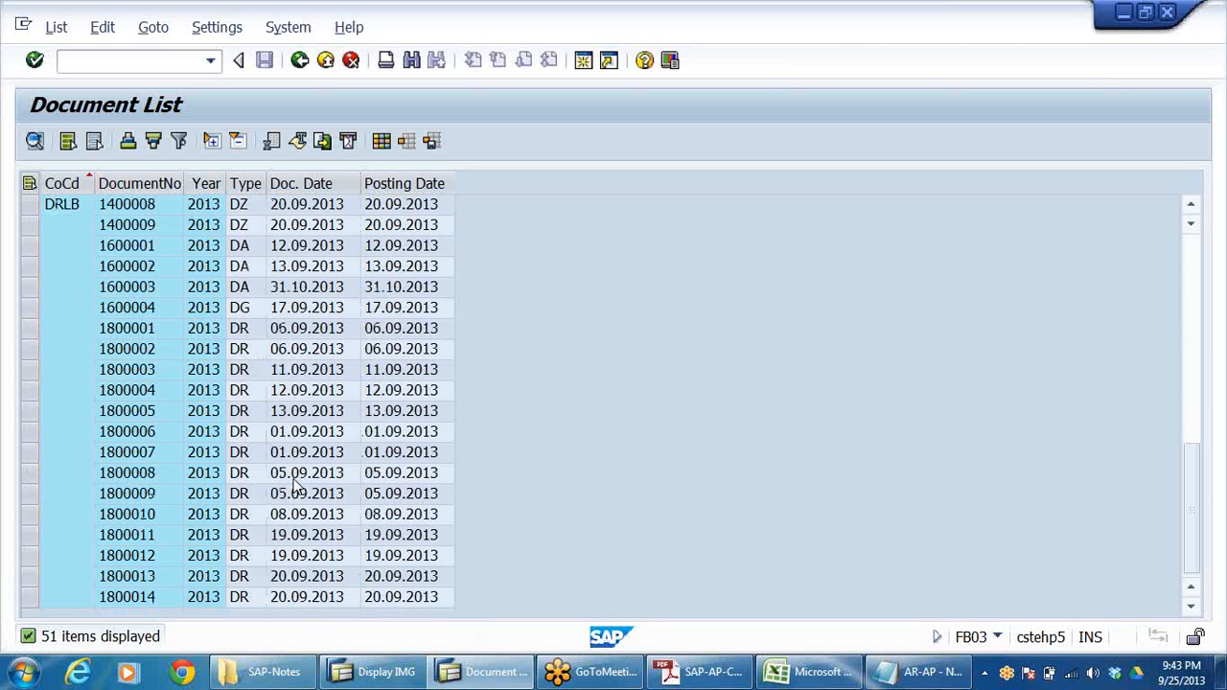
- Leave the document list for the main menu and open G/L account maintenance with transaction code FS00
{"action": "scroll", "coordinate": [295, 486], "scroll_direction": "up", "scroll_amount": 10}
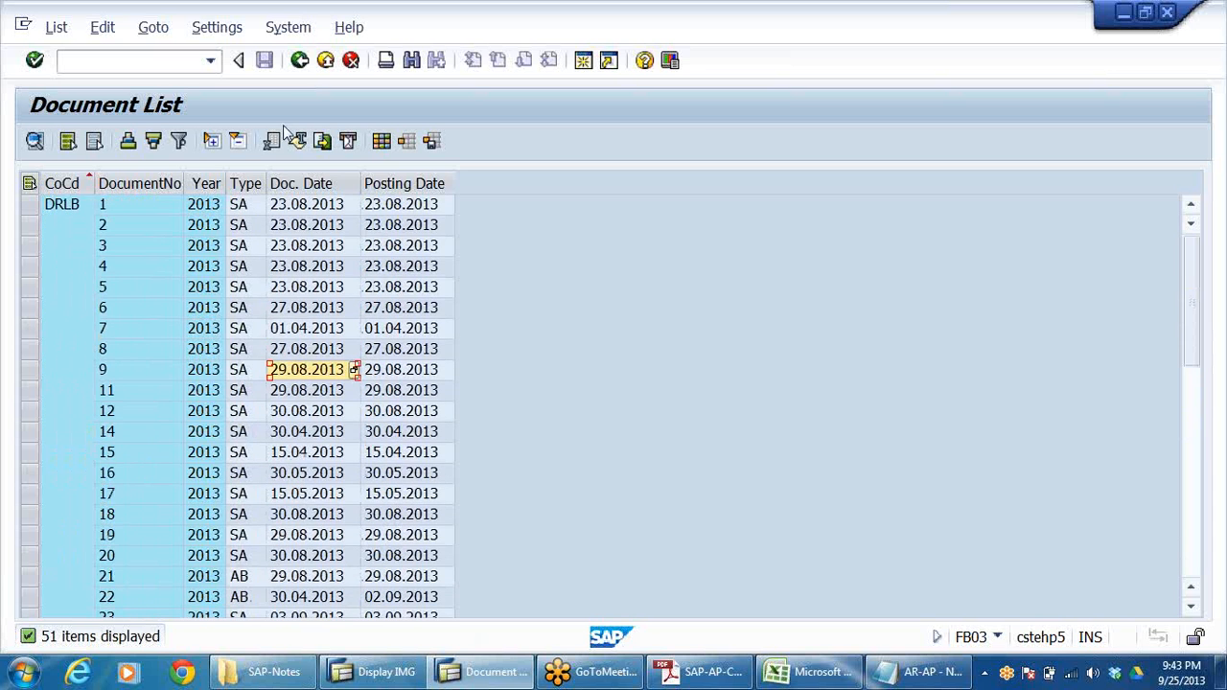
{"action": "left_click", "coordinate": [323, 59]}
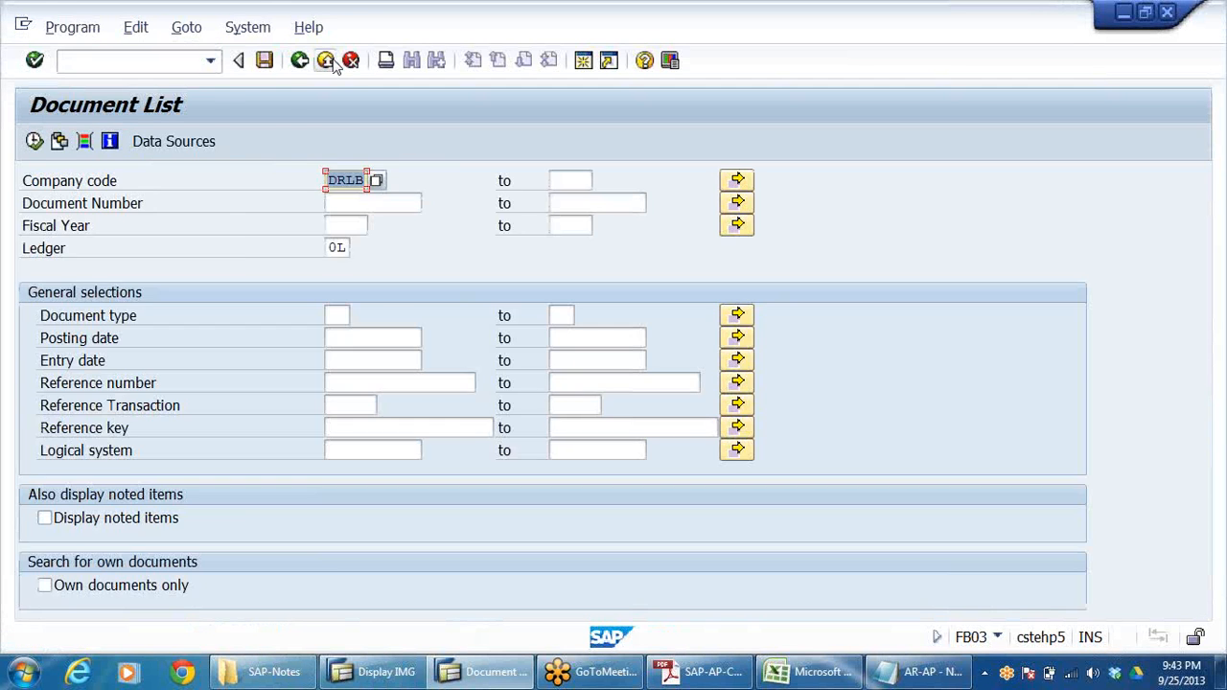
{"action": "left_click", "coordinate": [324, 61]}
{"action": "left_click", "coordinate": [324, 60]}
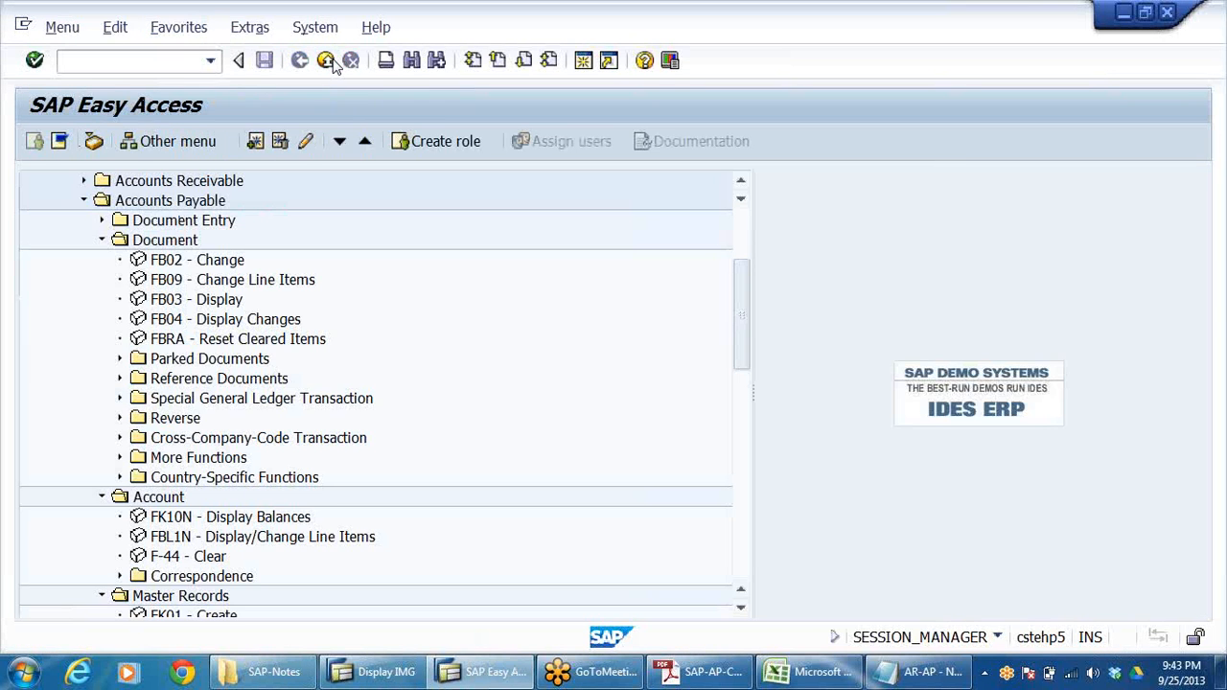
{"action": "type", "text": "FS00"}
{"action": "key", "text": "Return"}
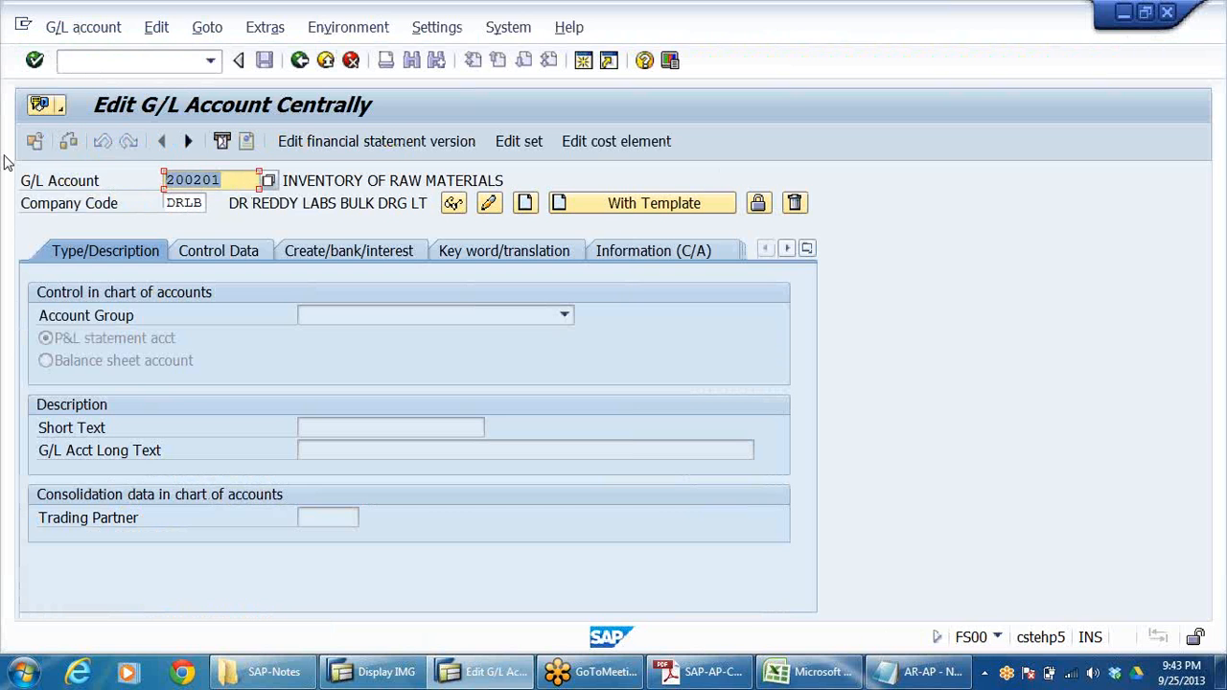
- Clear the G/L account number, list the G/L accounts of company code DRLB, and return to the main menu without choosing one
{"action": "key", "text": "Delete"}
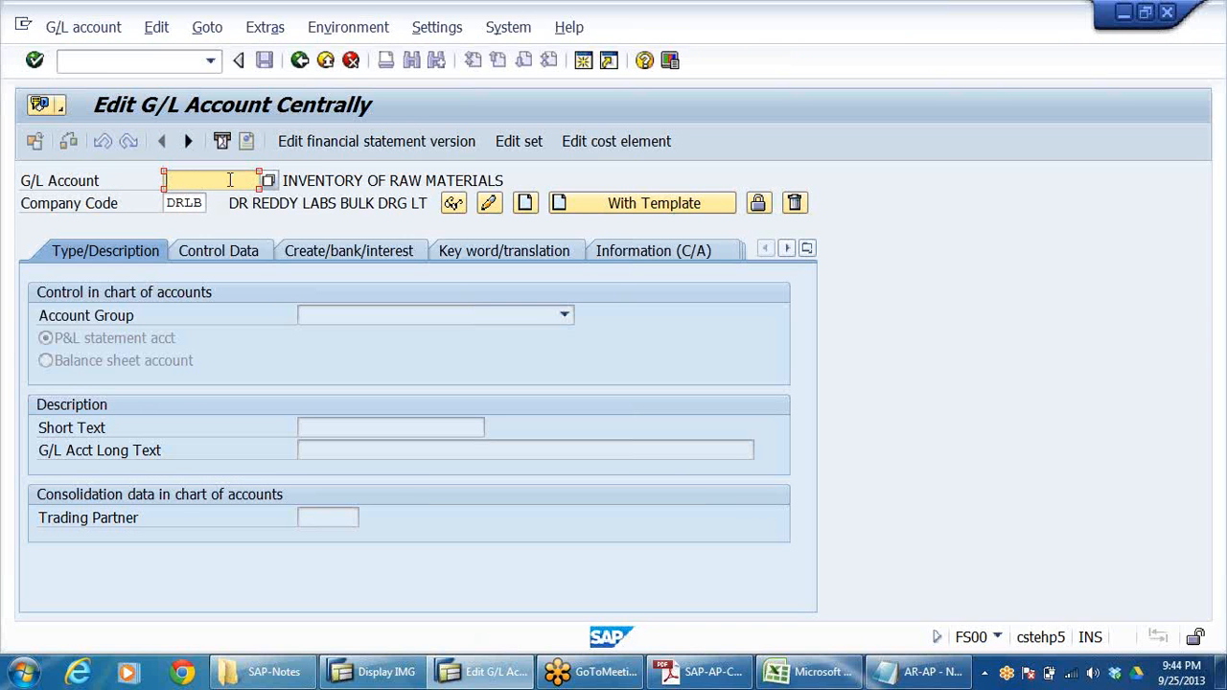
{"action": "left_click", "coordinate": [269, 182]}
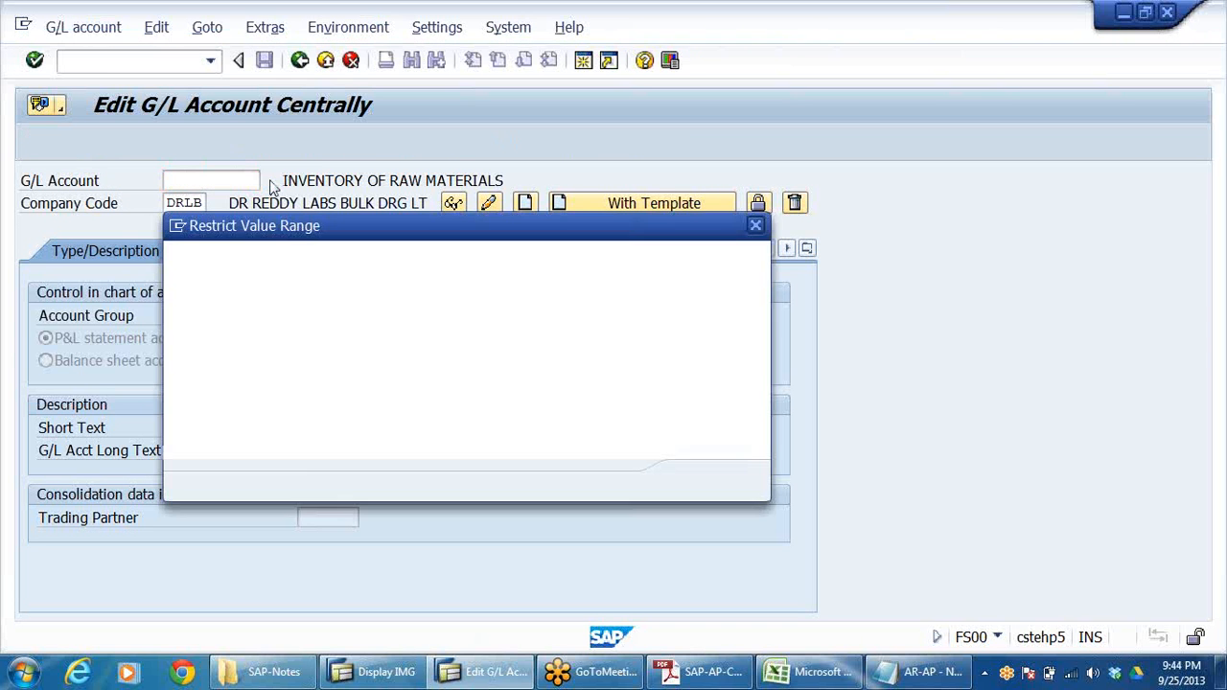
{"action": "left_click", "coordinate": [698, 481]}
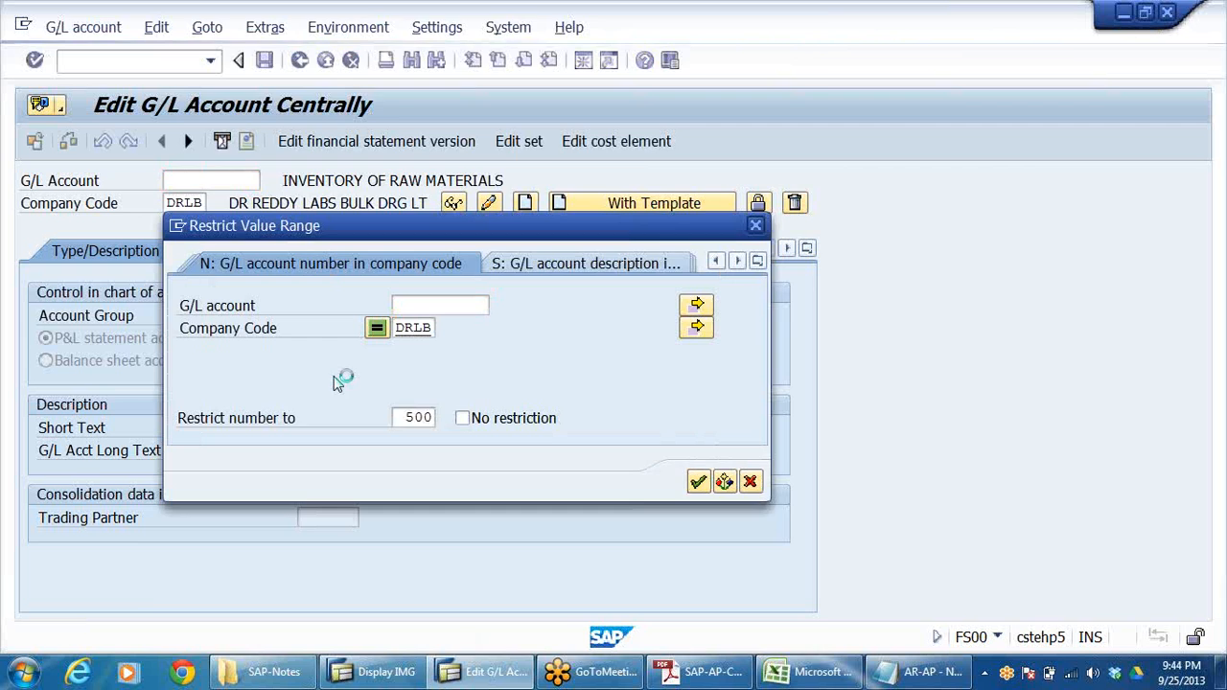
{"action": "scroll", "coordinate": [343, 341], "scroll_direction": "down", "scroll_amount": 1}
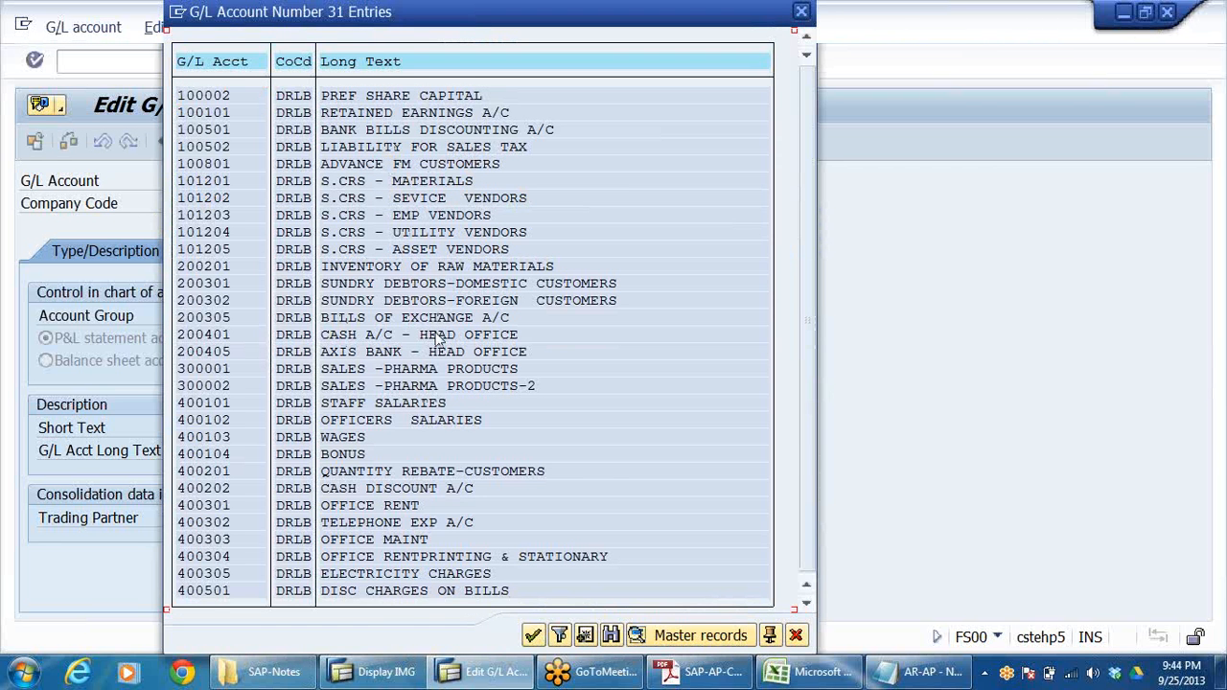
{"action": "left_click", "coordinate": [431, 301]}
{"action": "left_click", "coordinate": [796, 635]}
{"action": "left_click", "coordinate": [299, 59]}
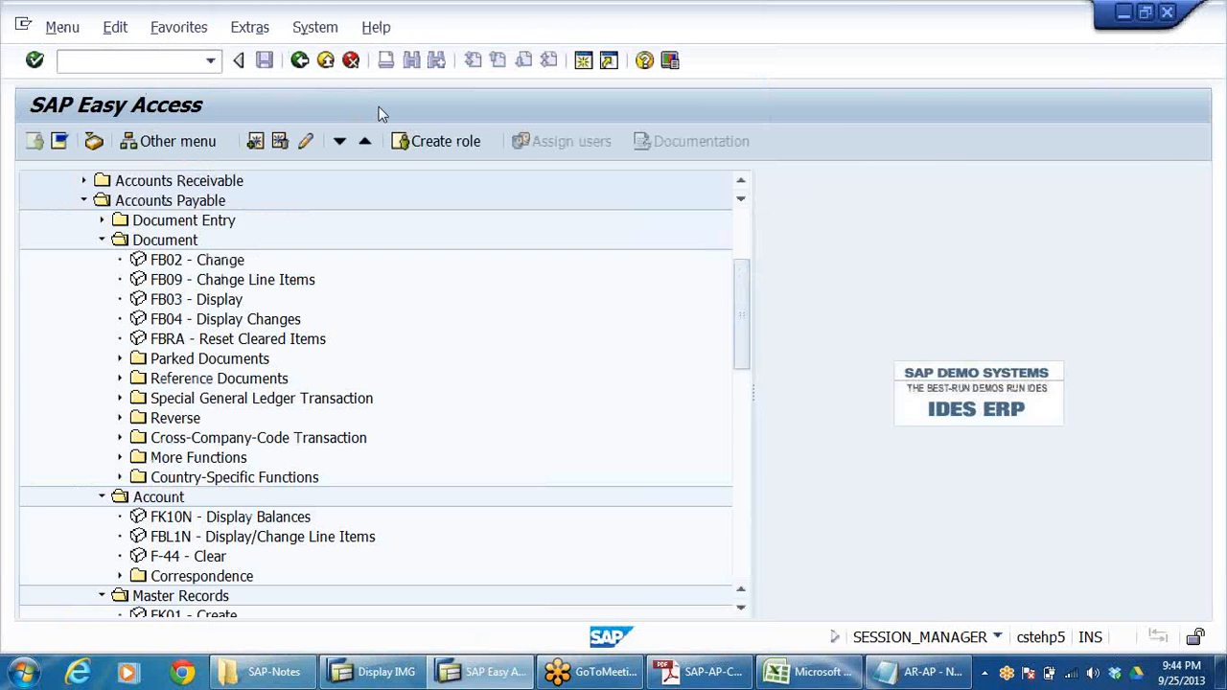
- Collapse the Document and Account folders under Accounts Payable and open the vendor creation transaction FK01
{"action": "left_click", "coordinate": [102, 240]}
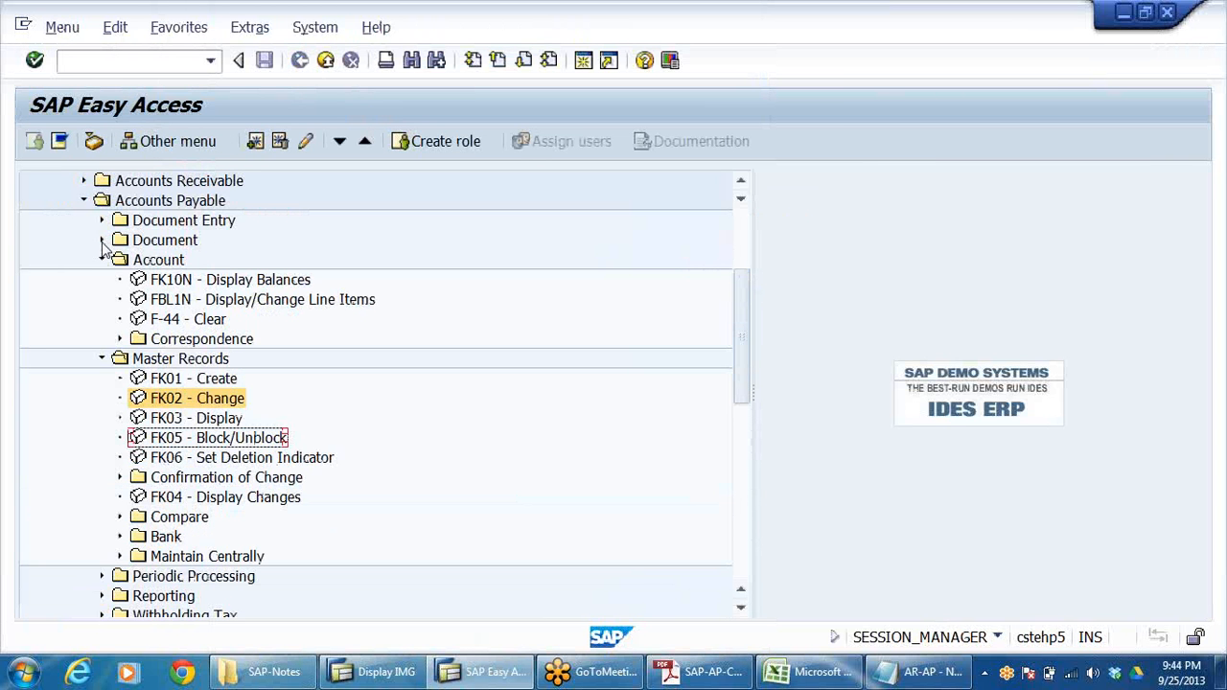
{"action": "left_click", "coordinate": [101, 260]}
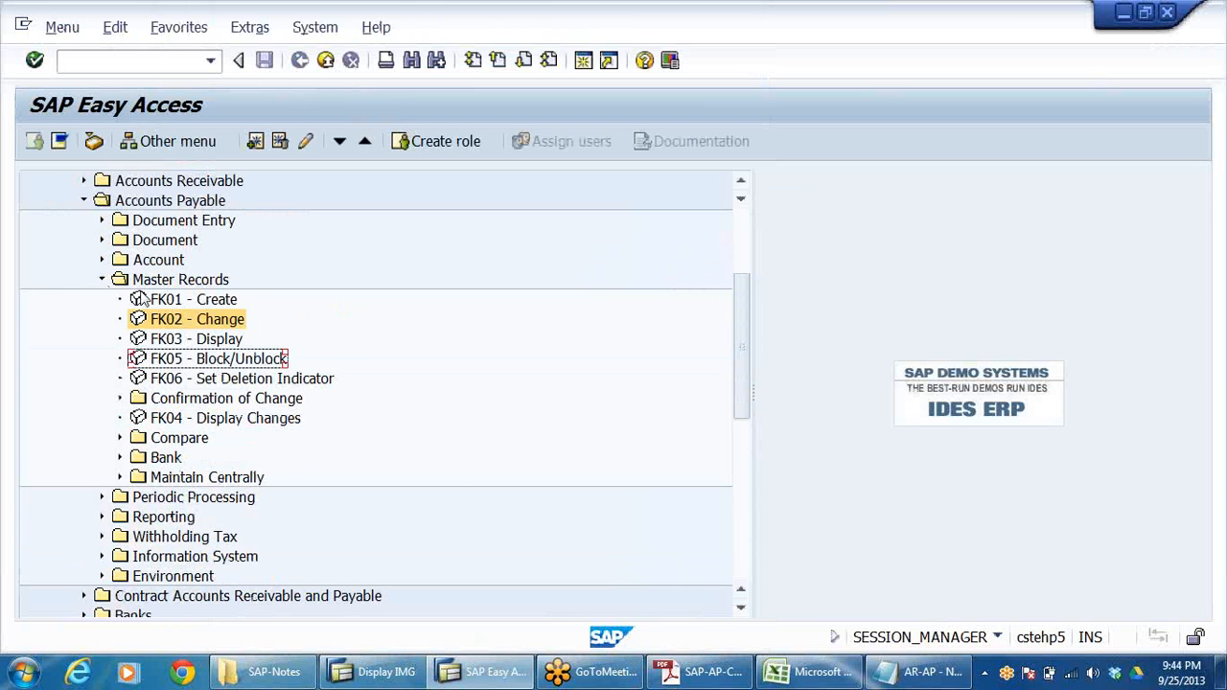
{"action": "left_click", "coordinate": [191, 299]}
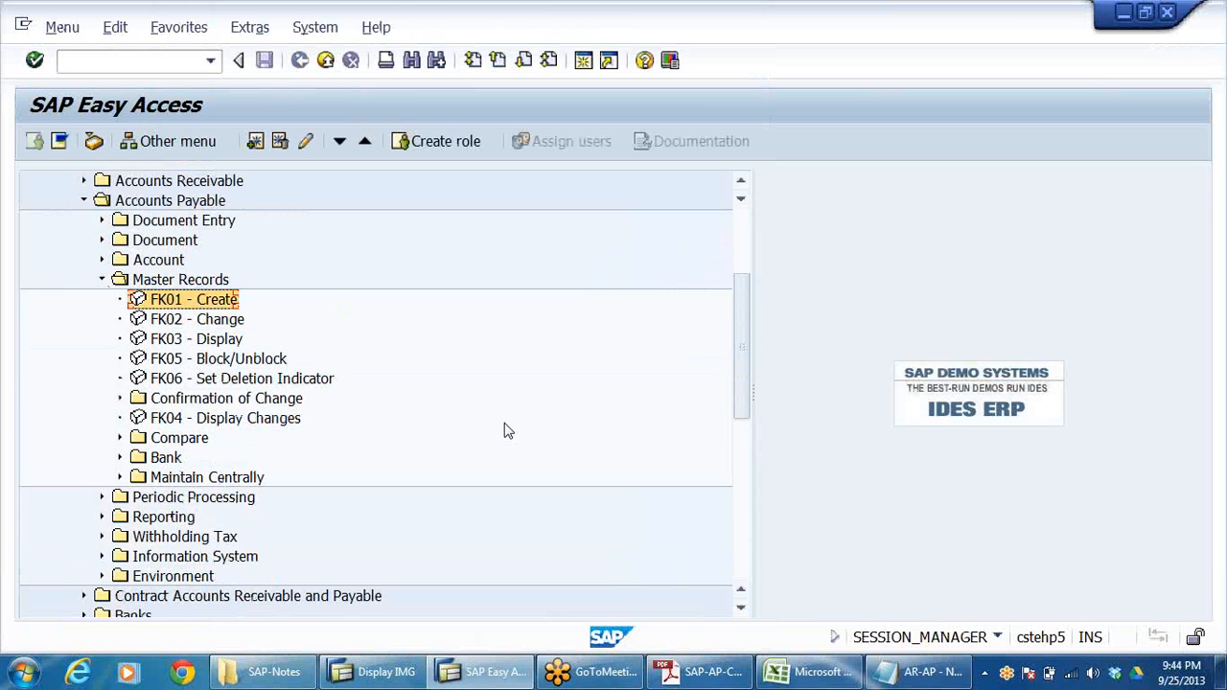
{"action": "left_click", "coordinate": [175, 321]}
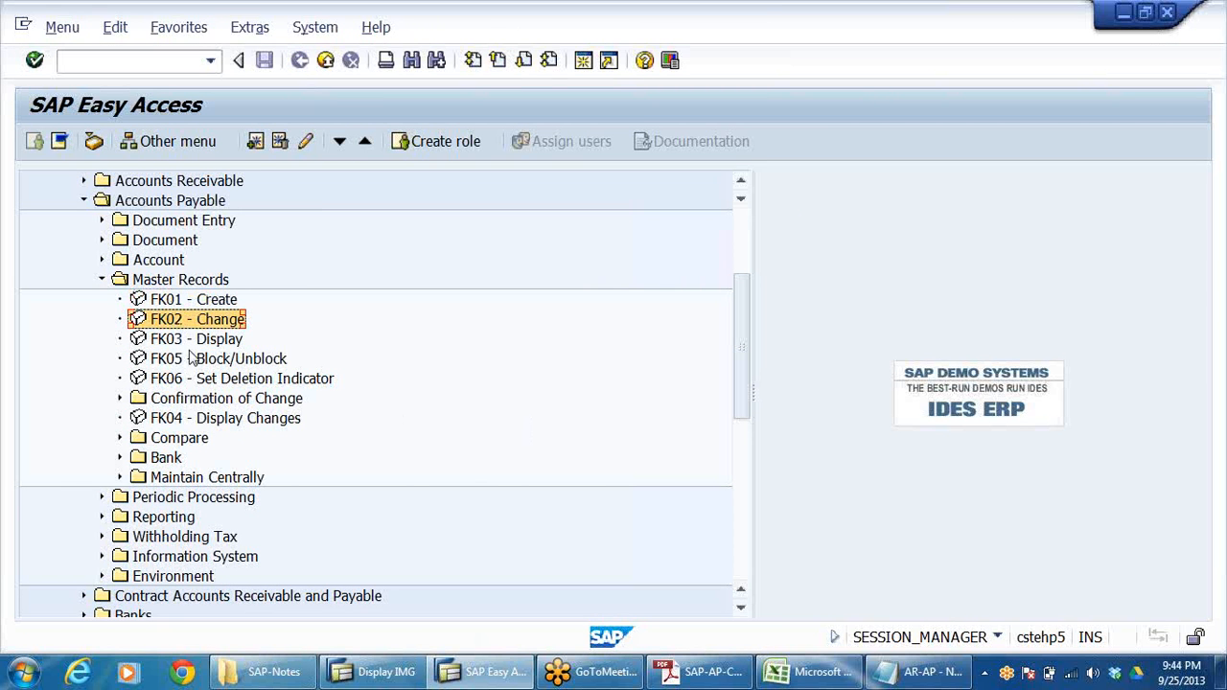
{"action": "left_click", "coordinate": [182, 340]}
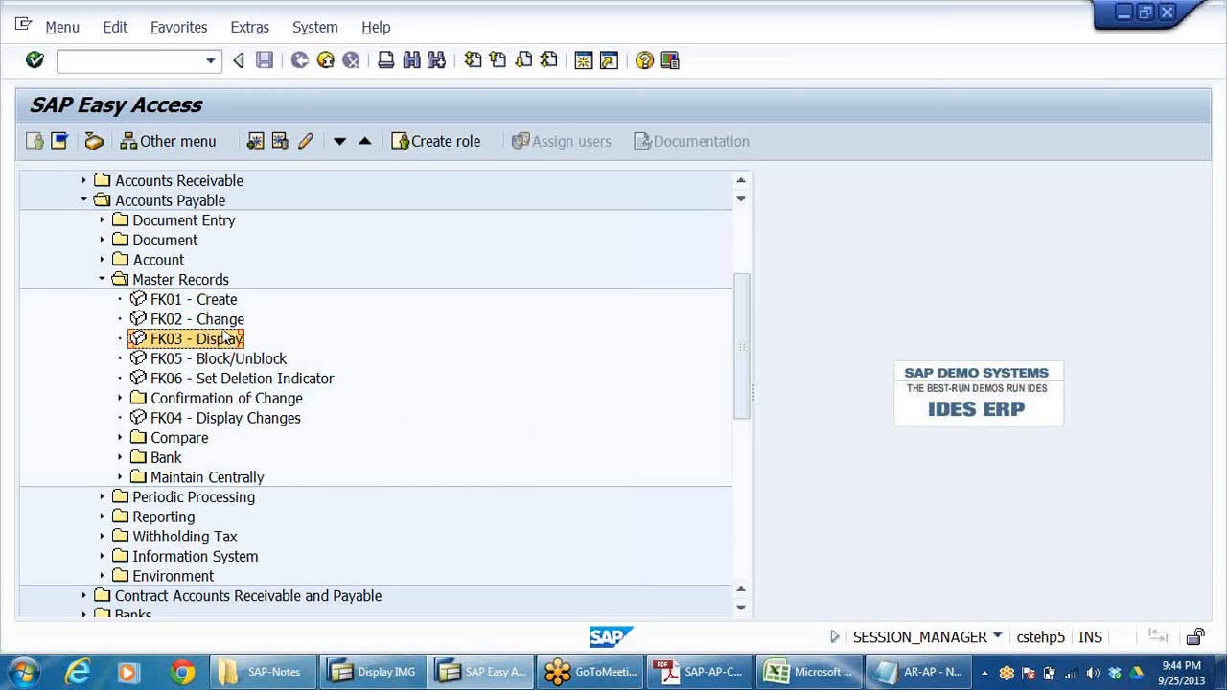
{"action": "left_click", "coordinate": [194, 302]}
{"action": "double_click", "coordinate": [188, 302]}
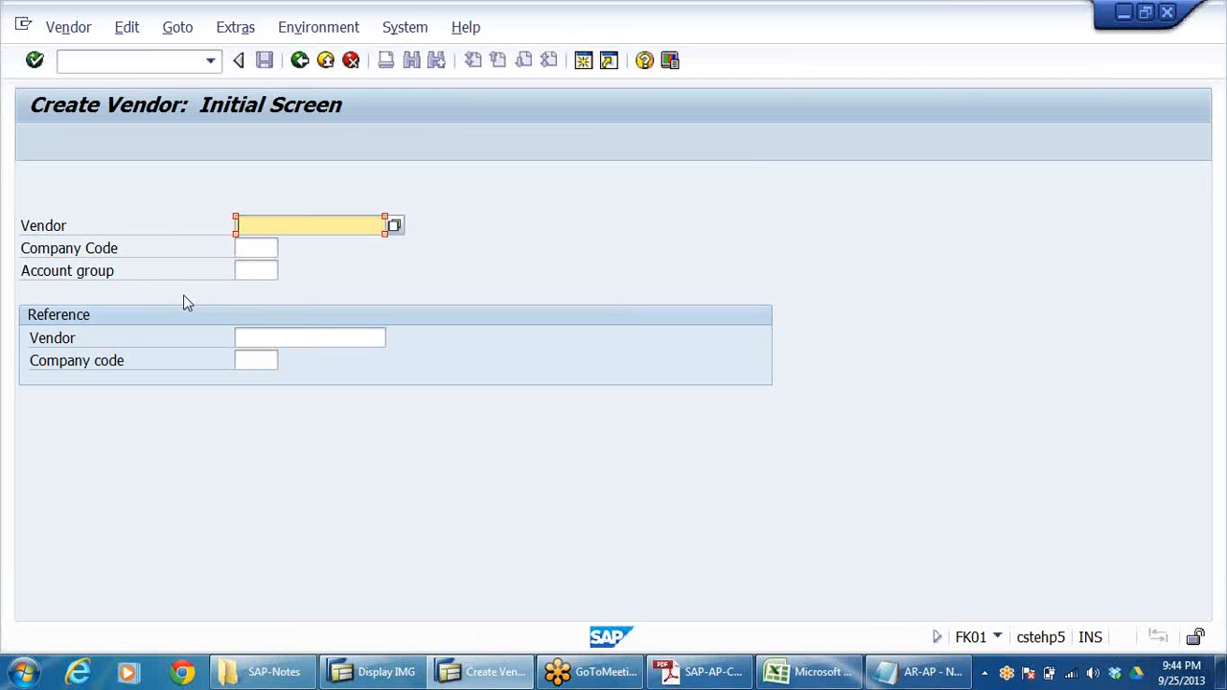
- Set the new vendor's company code to DRLB and account group to DRMV for domestic material vendors, and continue to the address data
{"action": "left_click", "coordinate": [92, 253]}
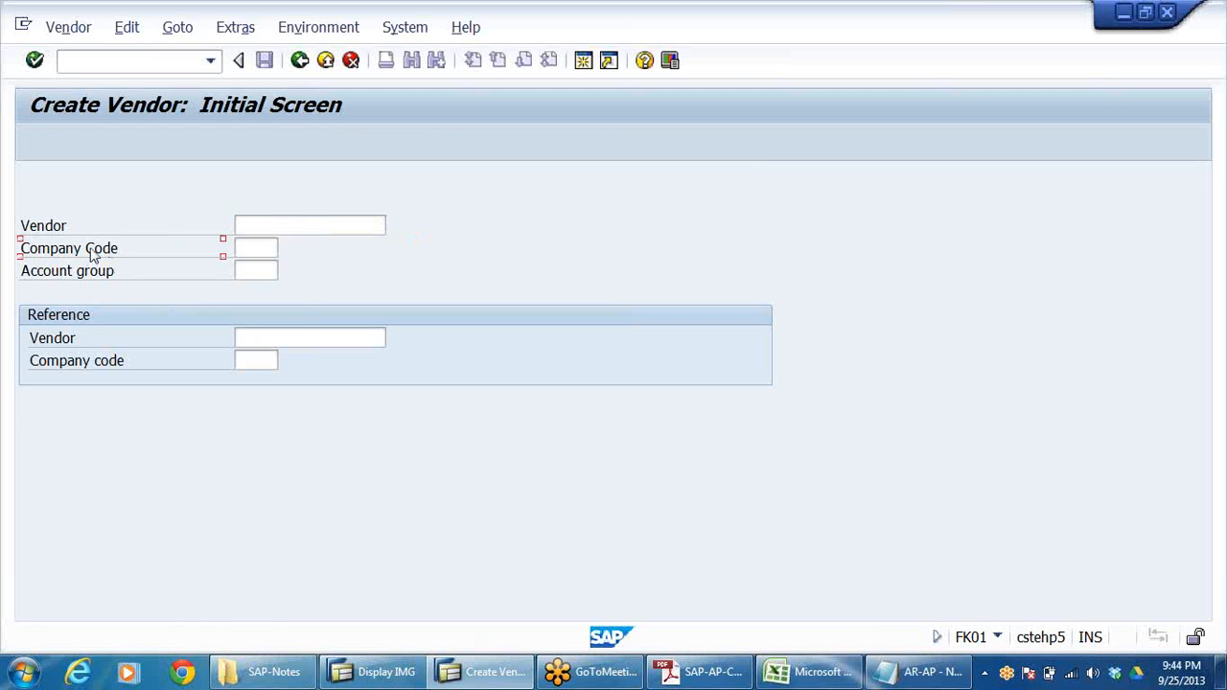
{"action": "left_click", "coordinate": [270, 250]}
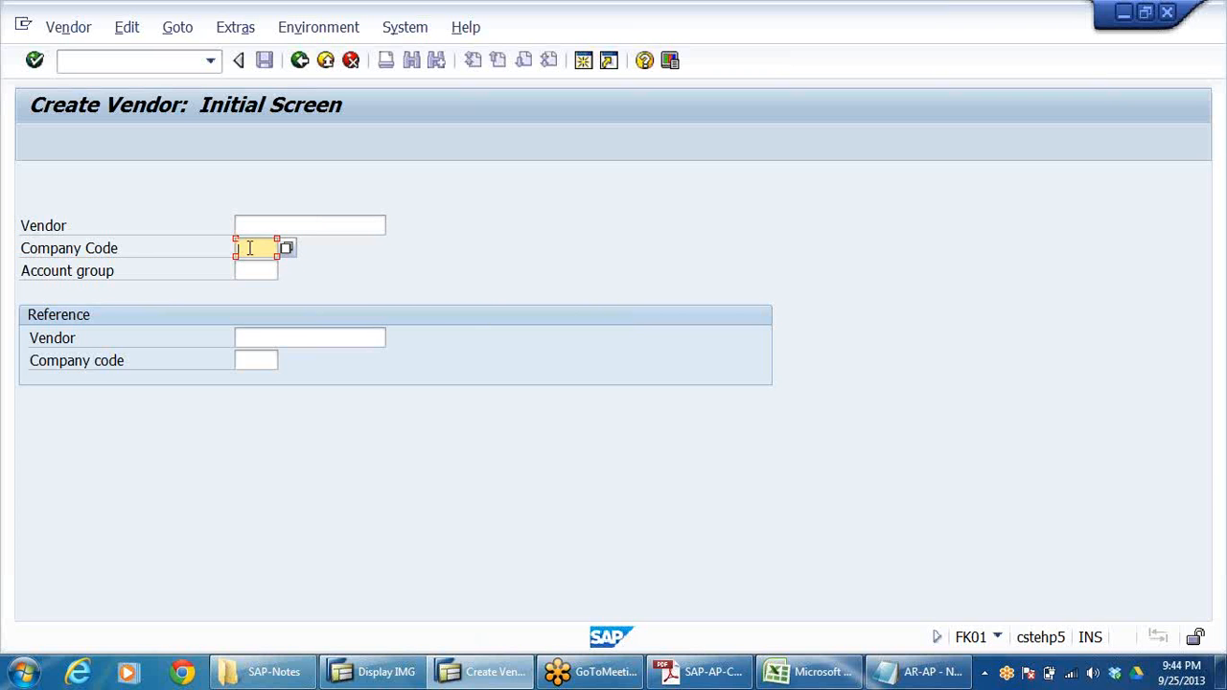
{"action": "left_click", "coordinate": [254, 268]}
{"action": "left_click", "coordinate": [257, 269]}
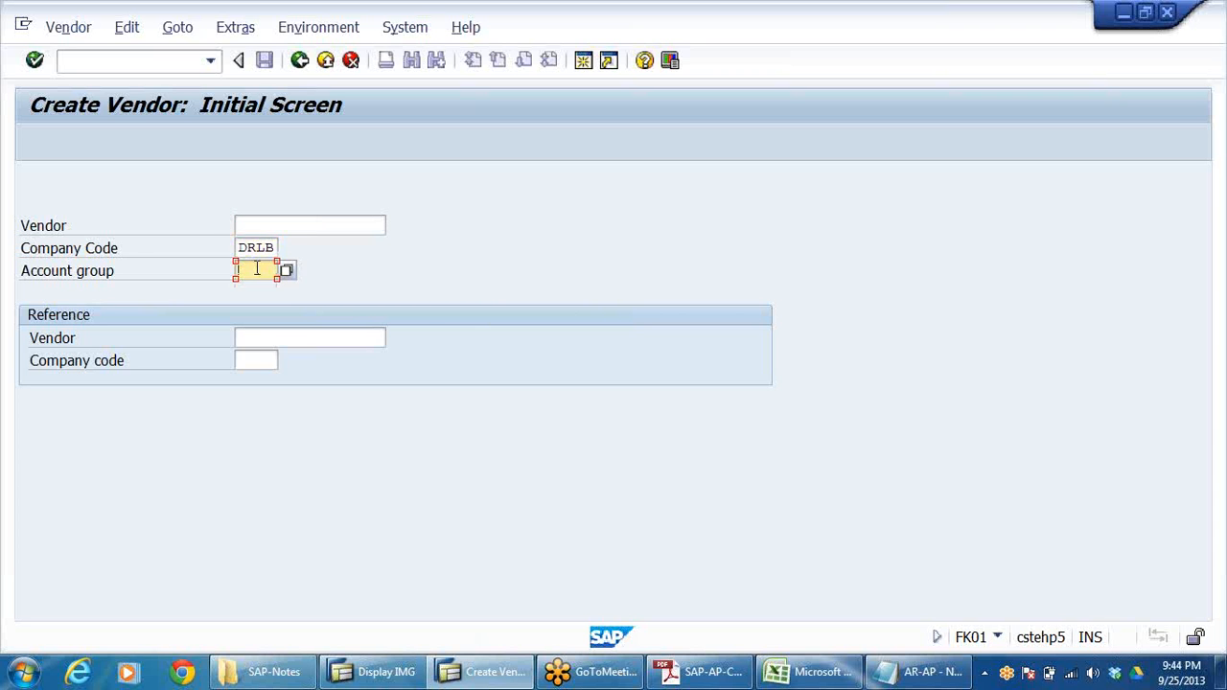
{"action": "left_click", "coordinate": [288, 272]}
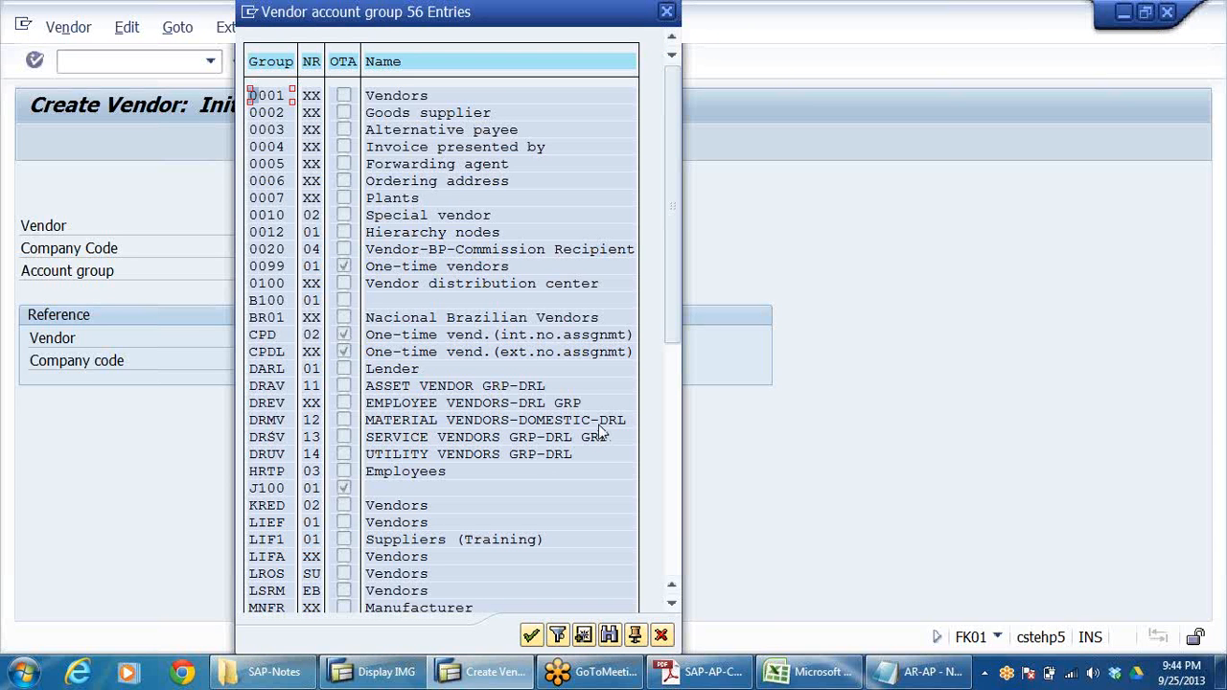
{"action": "left_click", "coordinate": [273, 420]}
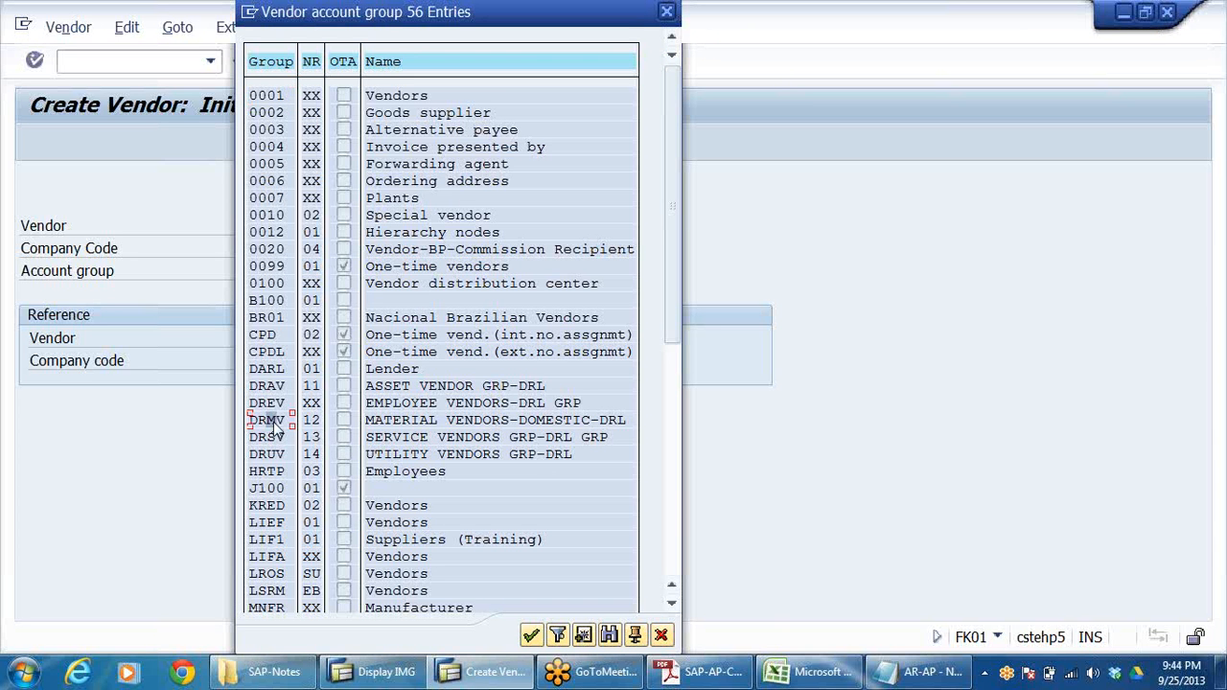
{"action": "double_click", "coordinate": [272, 420]}
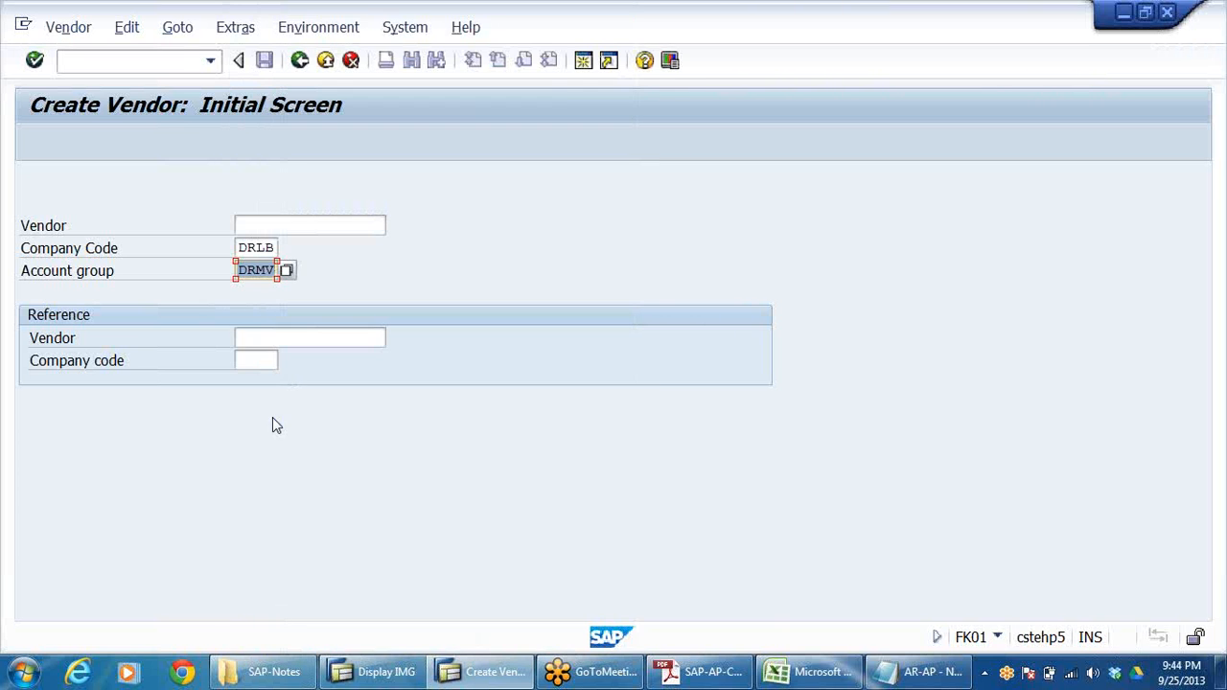
{"action": "key", "text": "Return"}
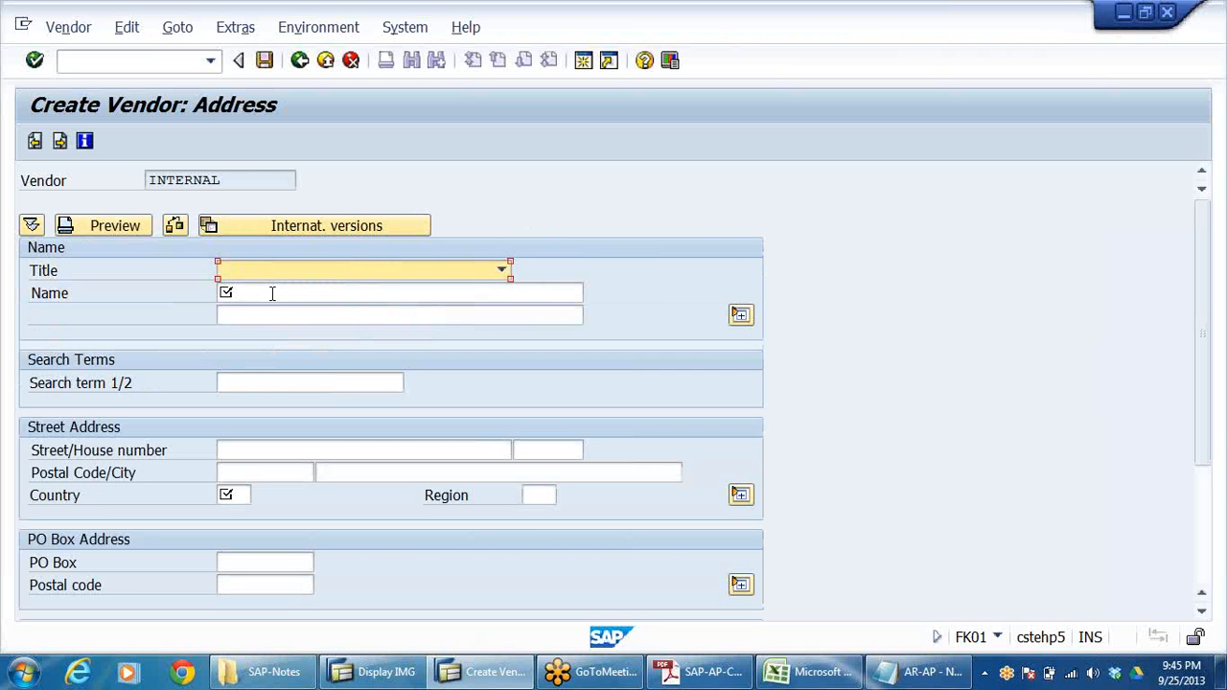
- Set the vendor's title to Company and enter ABC RAW MATERIAL SUPPLIERS as its name
{"action": "left_click", "coordinate": [501, 270]}
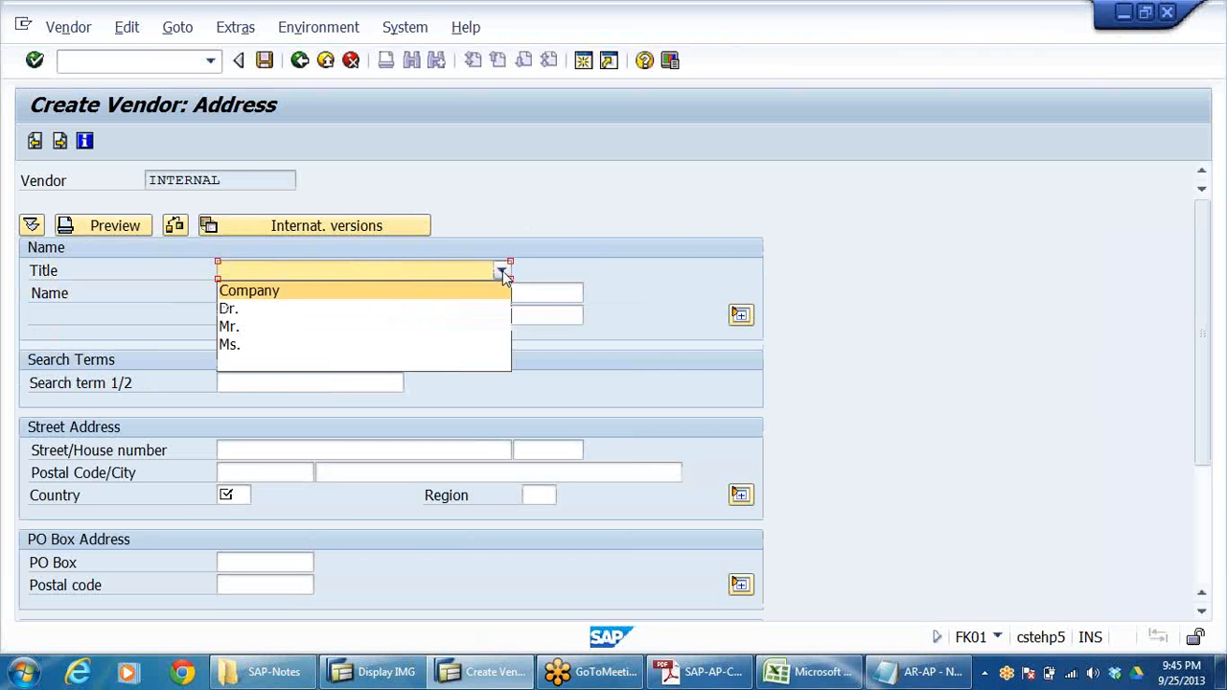
{"action": "left_click", "coordinate": [274, 290]}
{"action": "left_click", "coordinate": [274, 296]}
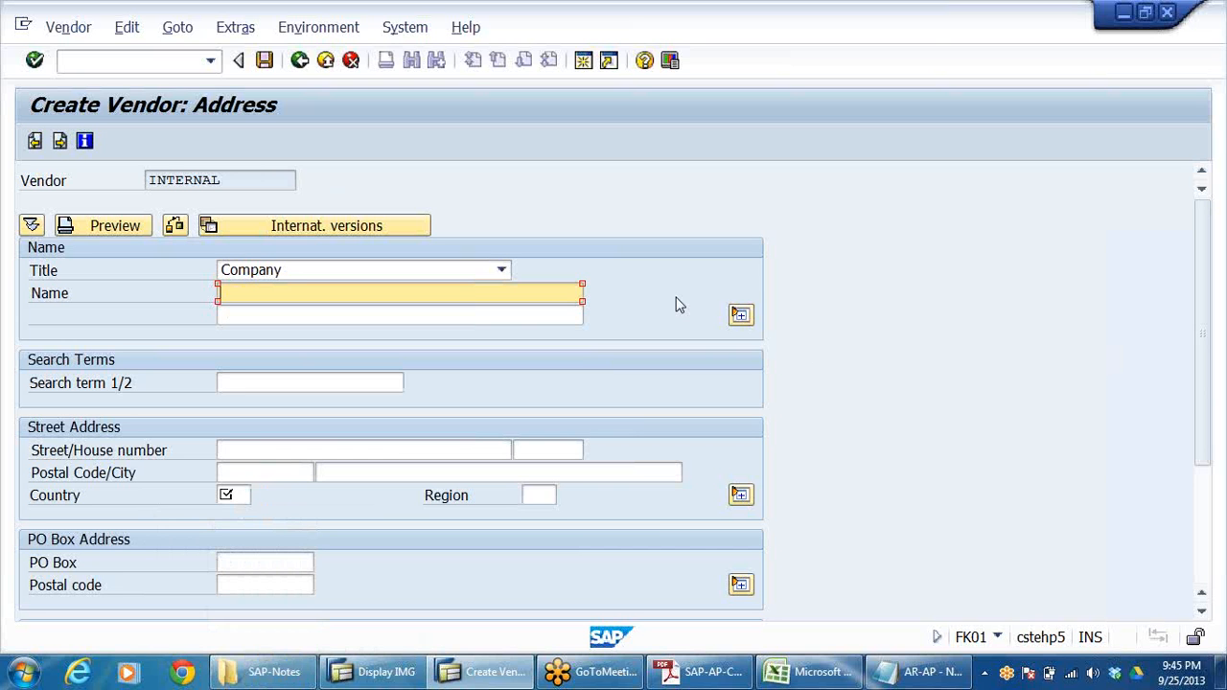
{"action": "type", "text": "ABC RAW MATE"}
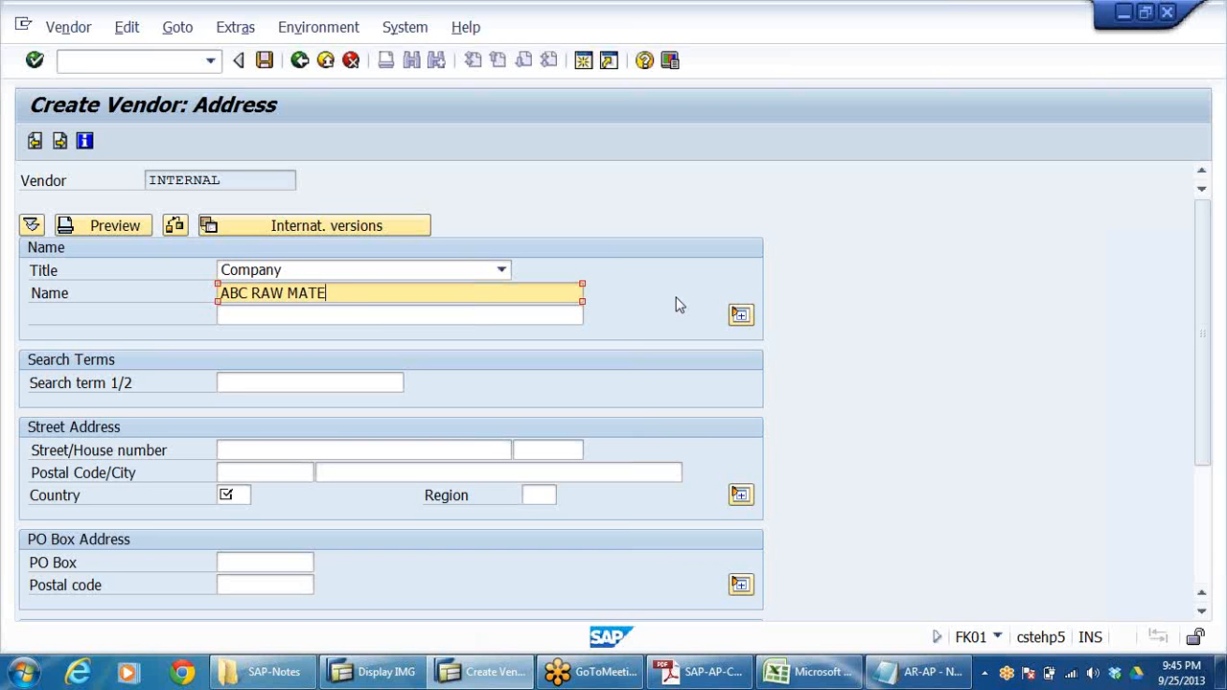
{"action": "type", "text": "RIALS"}
{"action": "type", "text": "SU"}
{"action": "type", "text": "PPLIERS"}
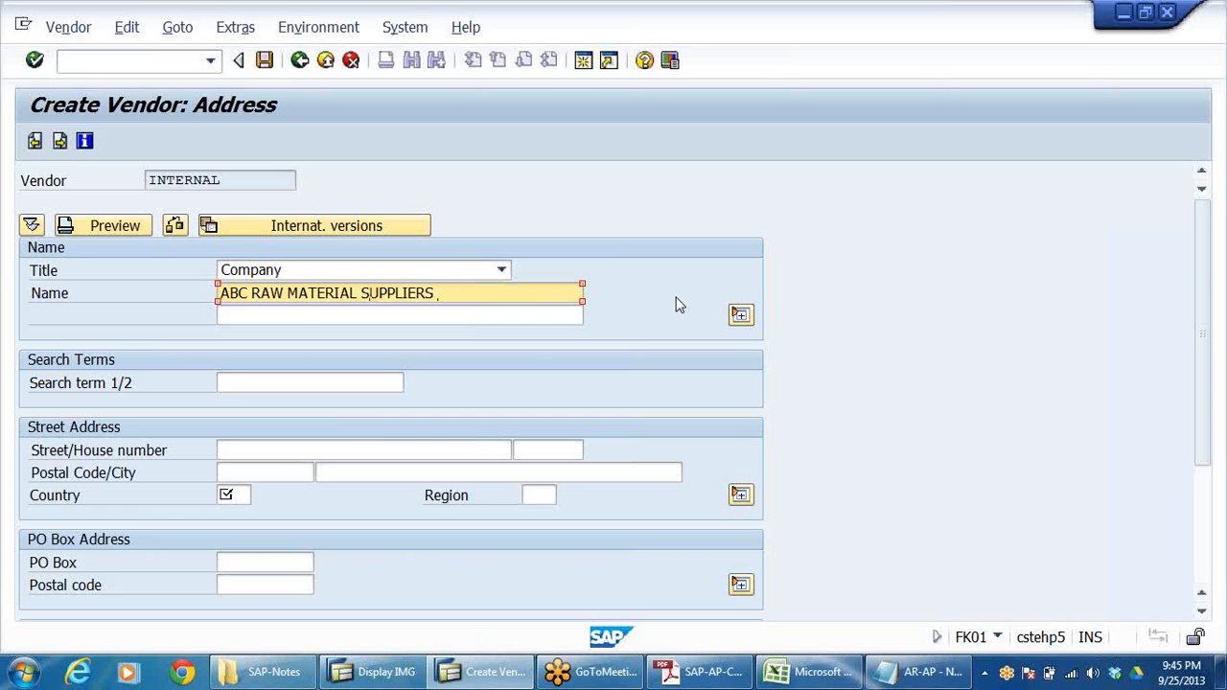
- Enter ABCSUPPLIERS as the vendor's search term and set the country to IN
{"action": "left_click", "coordinate": [240, 383]}
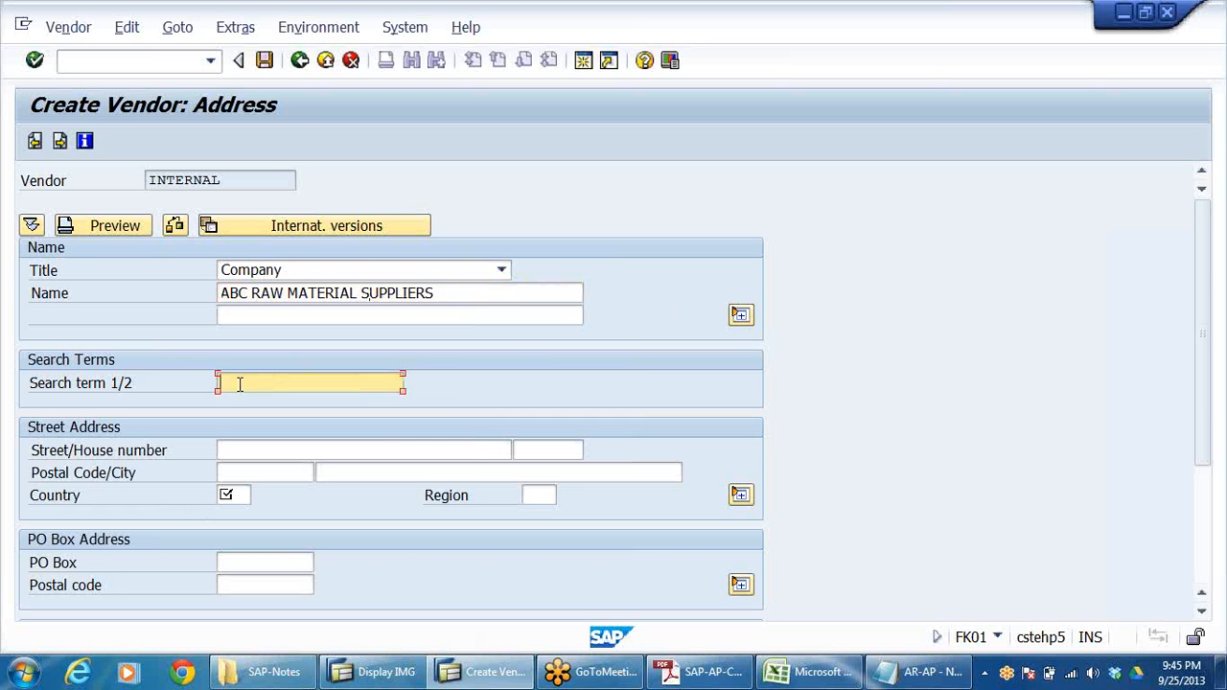
{"action": "type", "text": "ABCSUPPLIERS"}
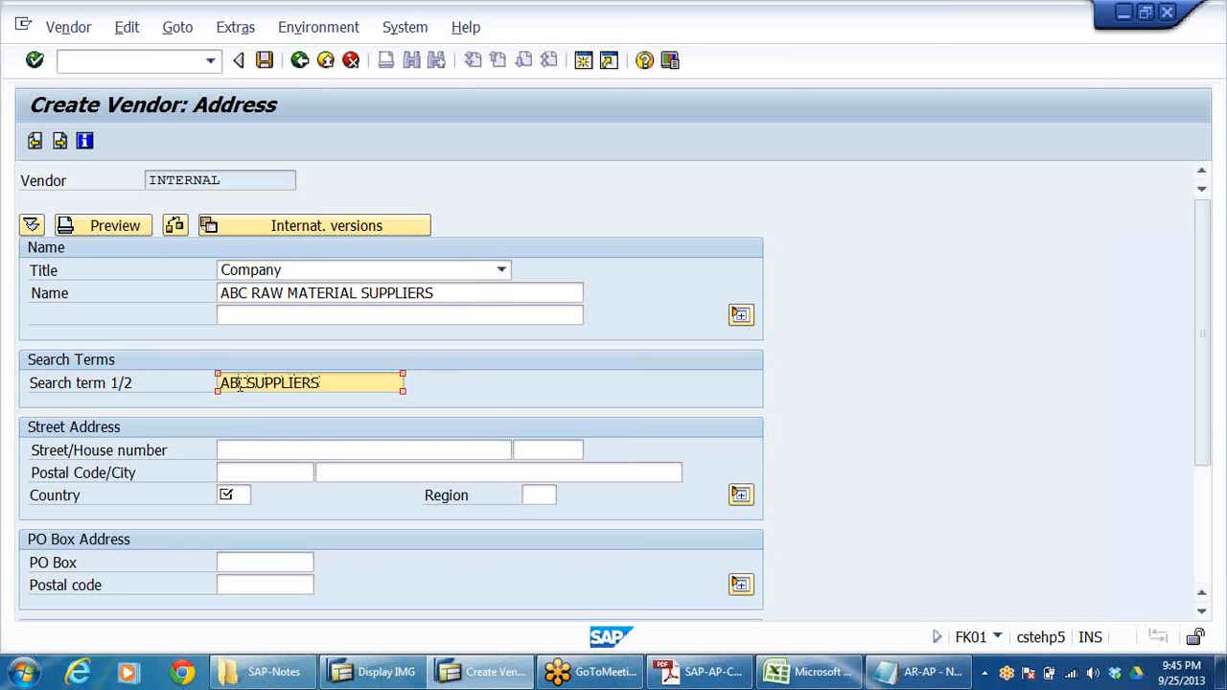
{"action": "left_click", "coordinate": [249, 495]}
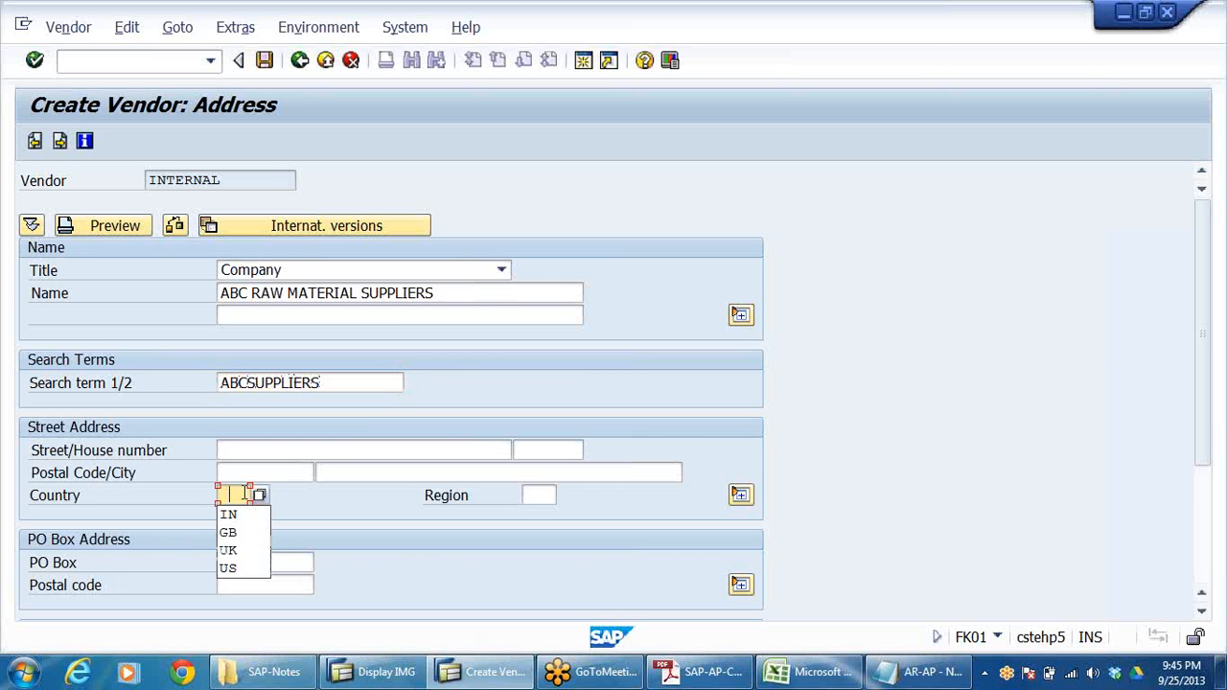
{"action": "left_click", "coordinate": [230, 515]}
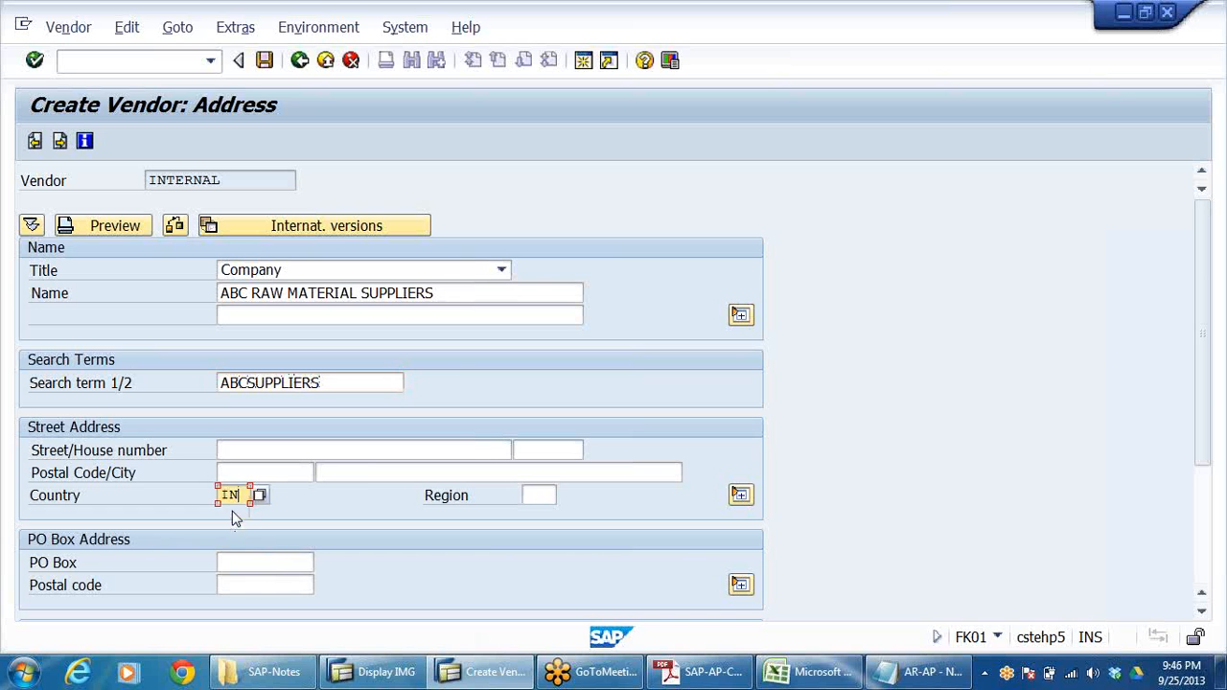
- Enter DELHI as both the city and the street in the vendor's street address
{"action": "left_click", "coordinate": [363, 474]}
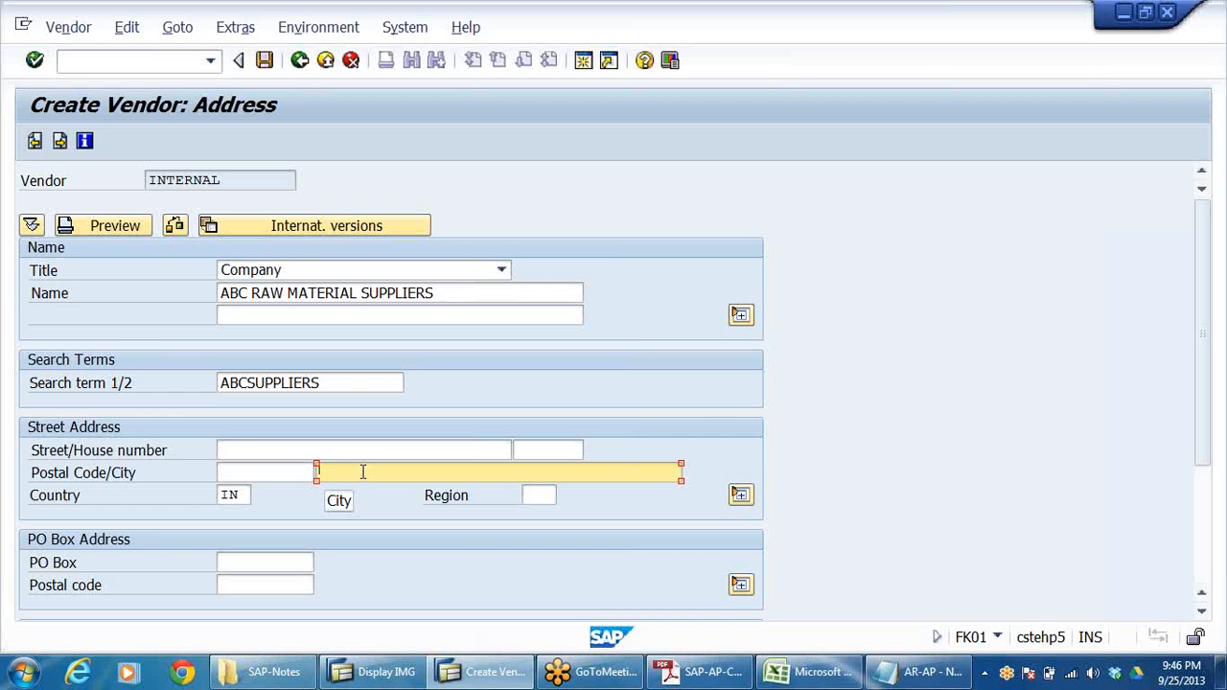
{"action": "type", "text": "DELHI"}
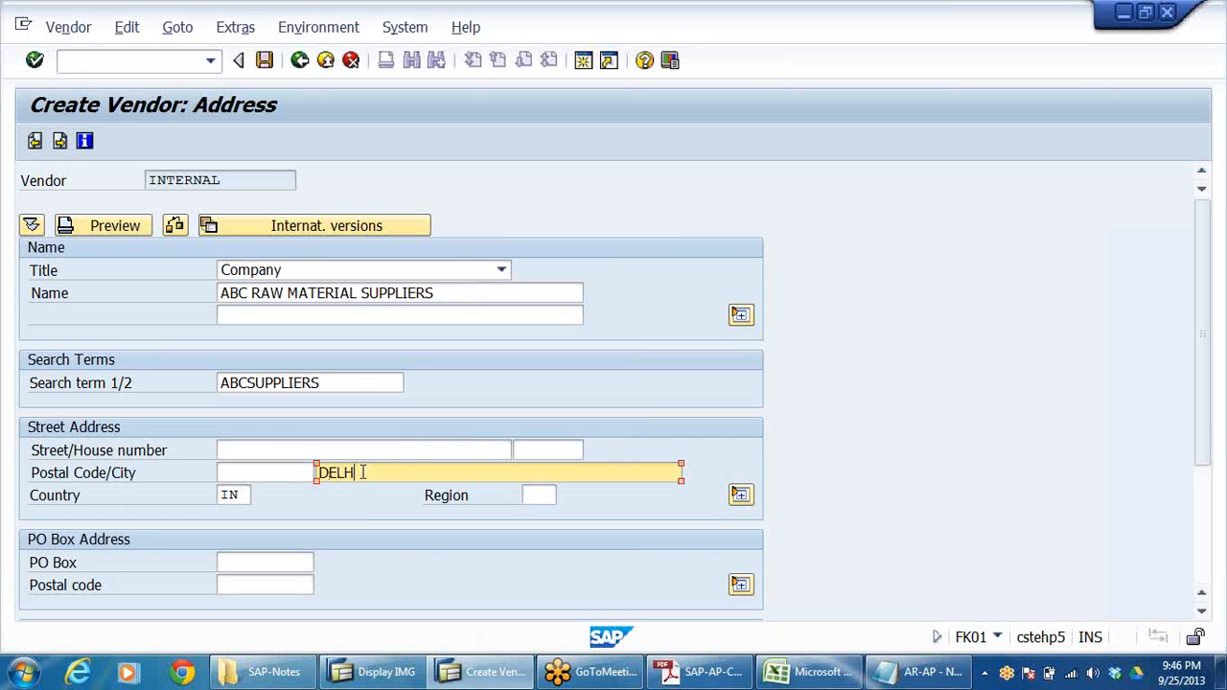
{"action": "left_click", "coordinate": [323, 448]}
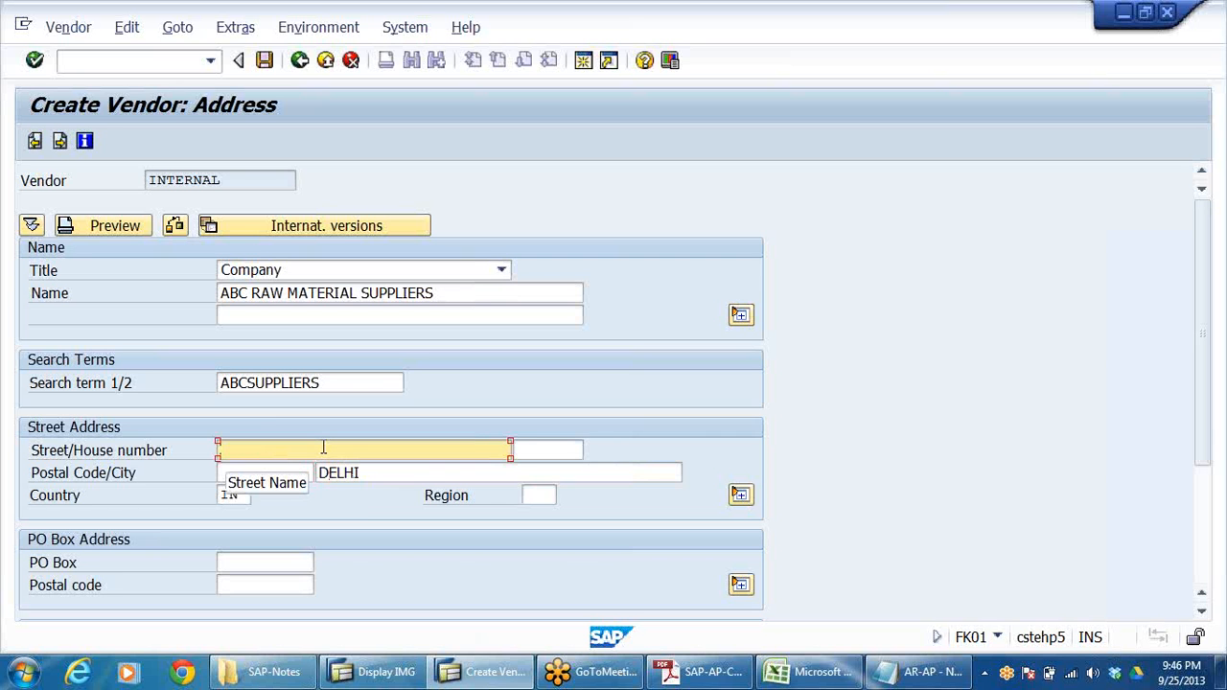
{"action": "type", "text": "DELHI"}
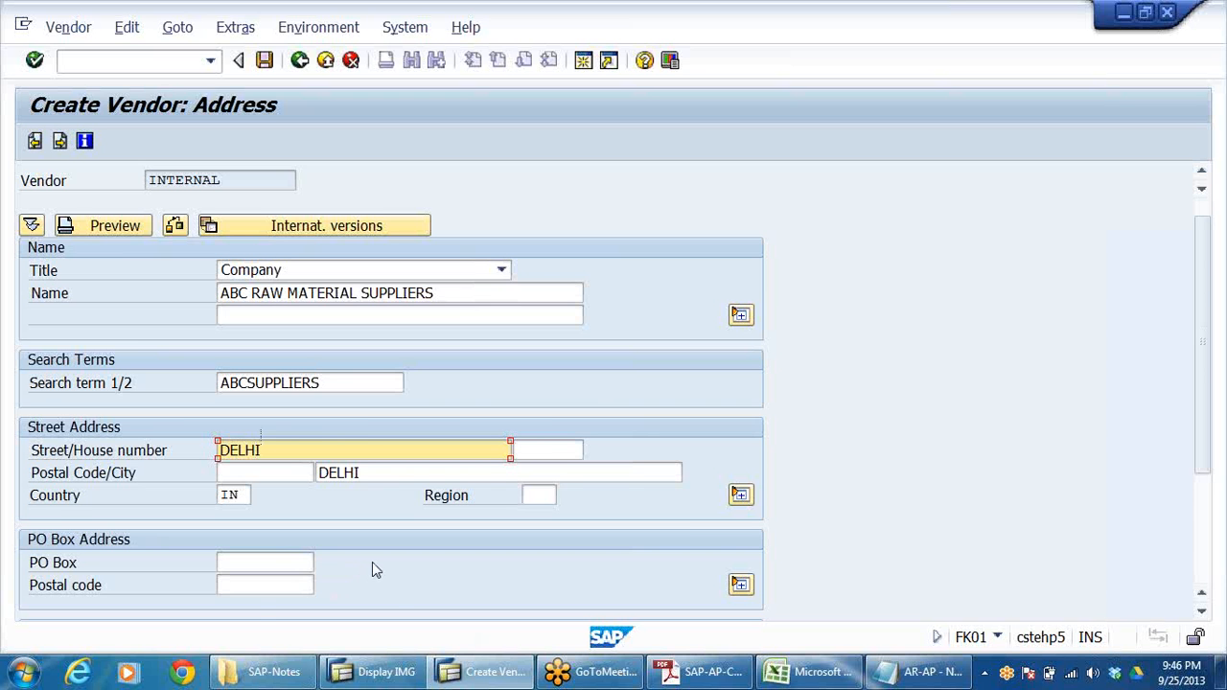
{"action": "scroll", "coordinate": [372, 562], "scroll_direction": "down", "scroll_amount": 3}
{"action": "scroll", "coordinate": [373, 560], "scroll_direction": "up", "scroll_amount": 3}
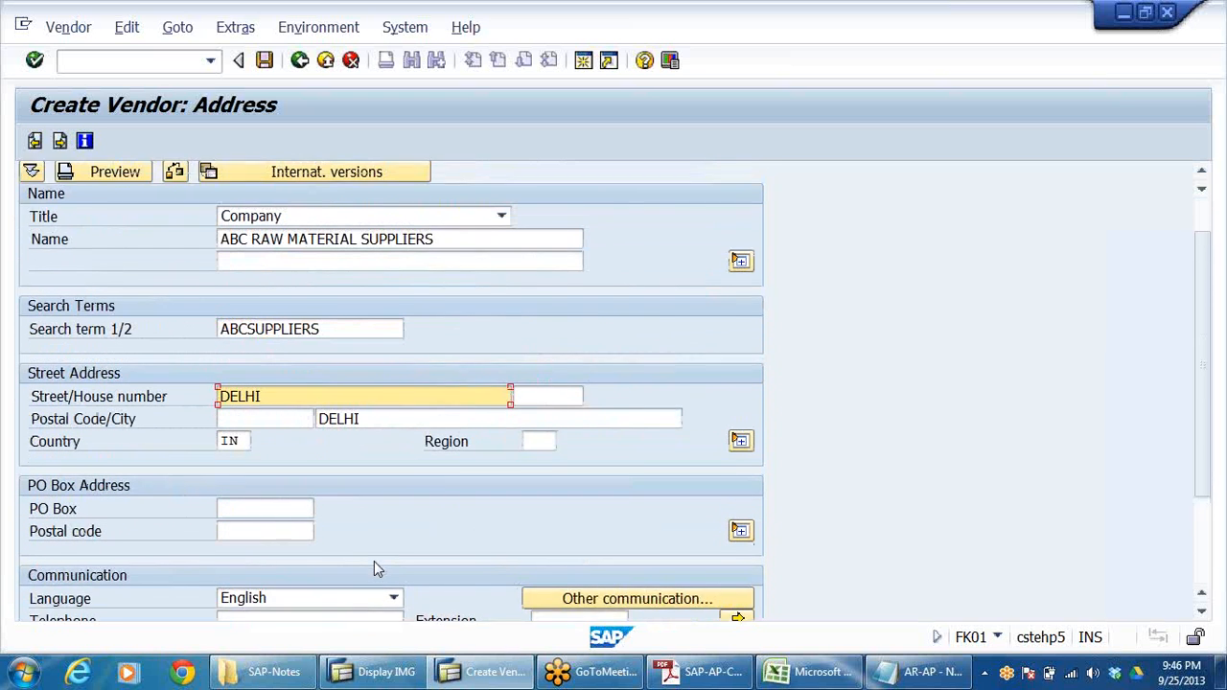
- Accept the vendor's address and continue past the control and bank details without entries to the company-code accounting information
{"action": "left_click", "coordinate": [246, 370]}
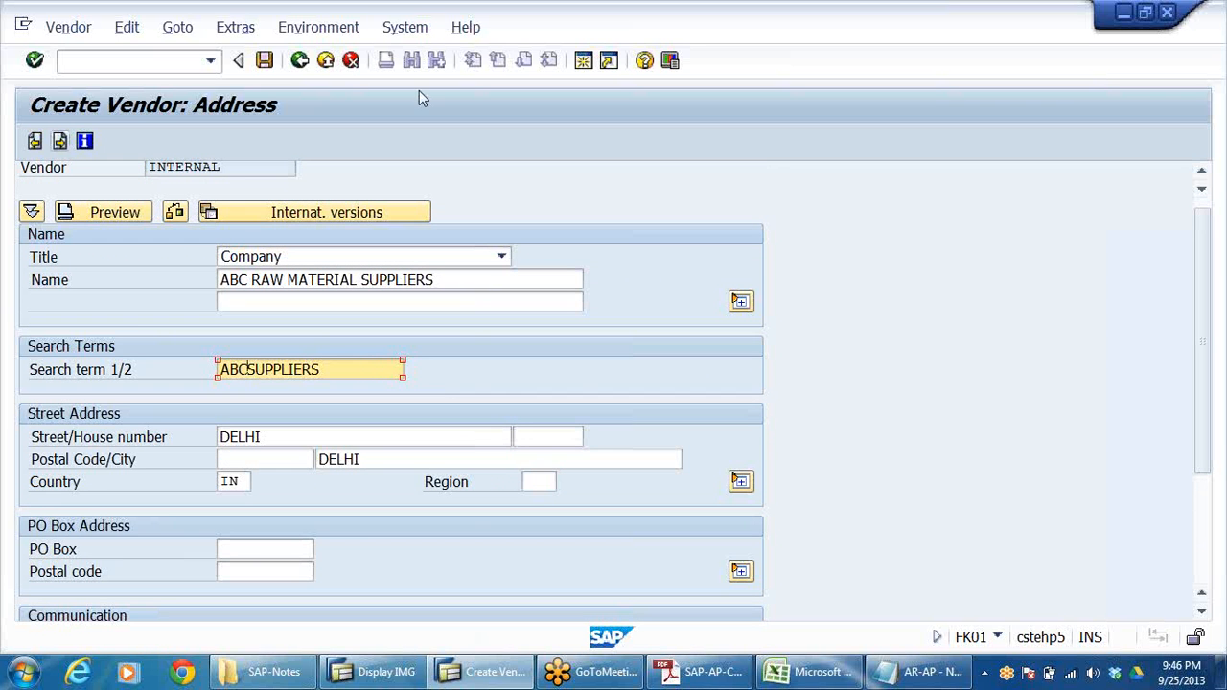
{"action": "scroll", "coordinate": [268, 414], "scroll_direction": "down", "scroll_amount": 3}
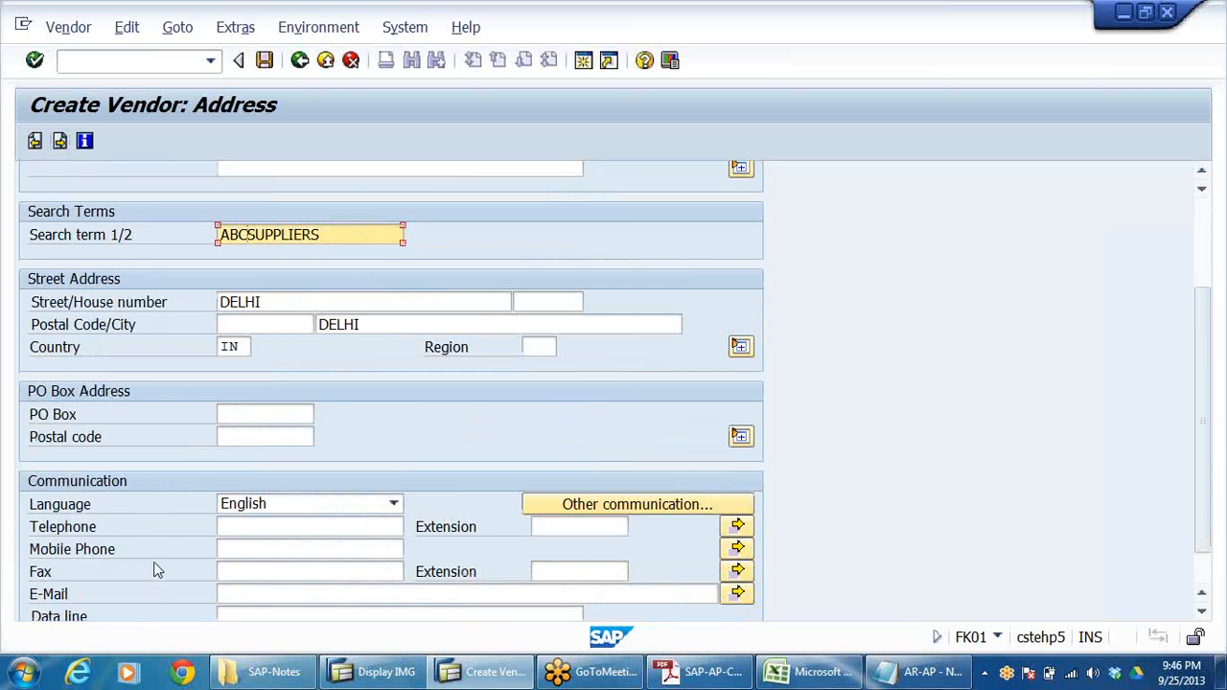
{"action": "key", "text": "Return"}
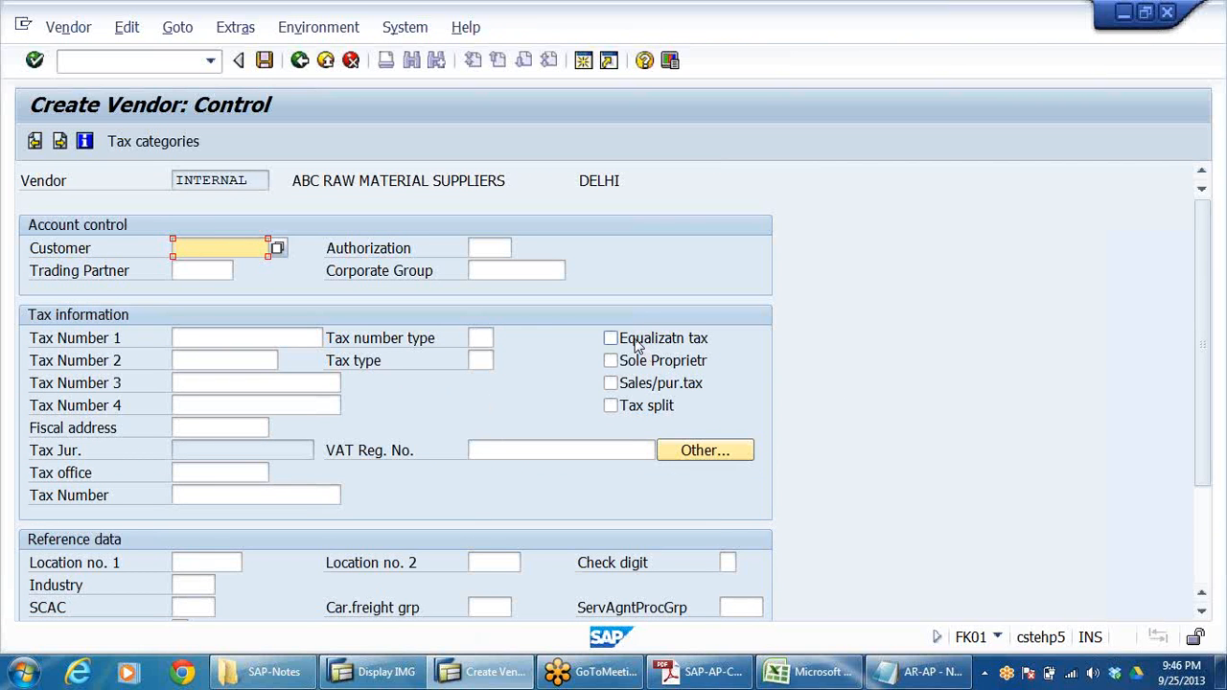
{"action": "key", "text": "Return"}
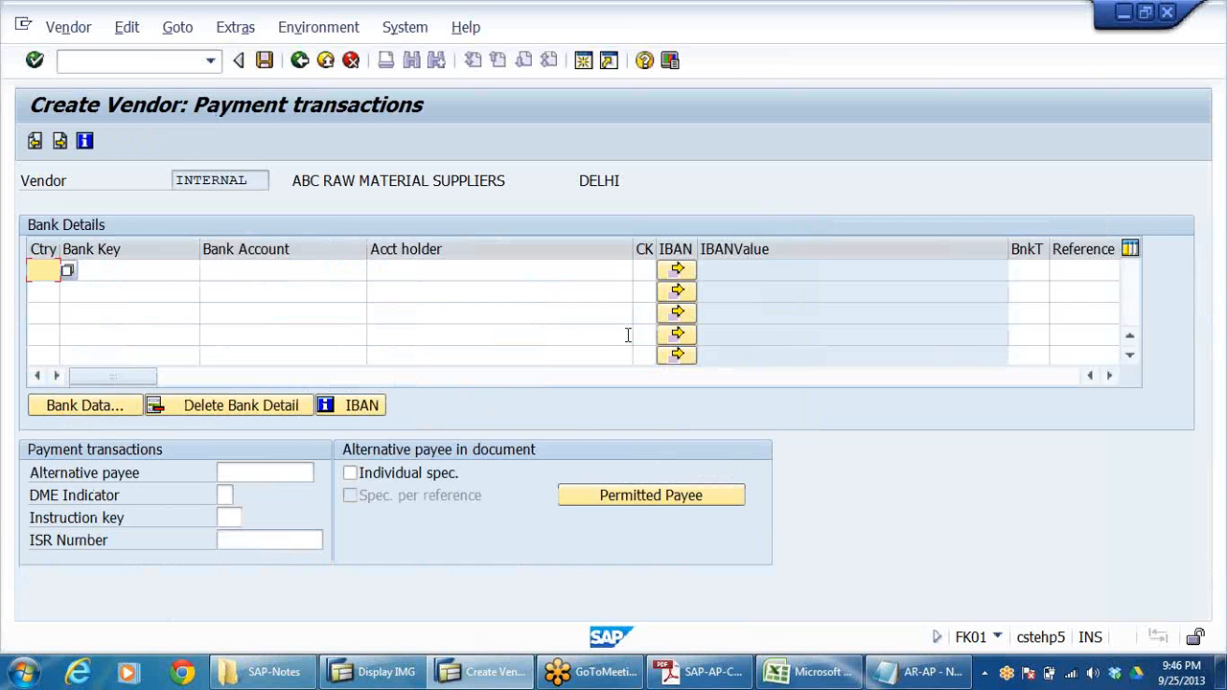
{"action": "key", "text": "Return"}
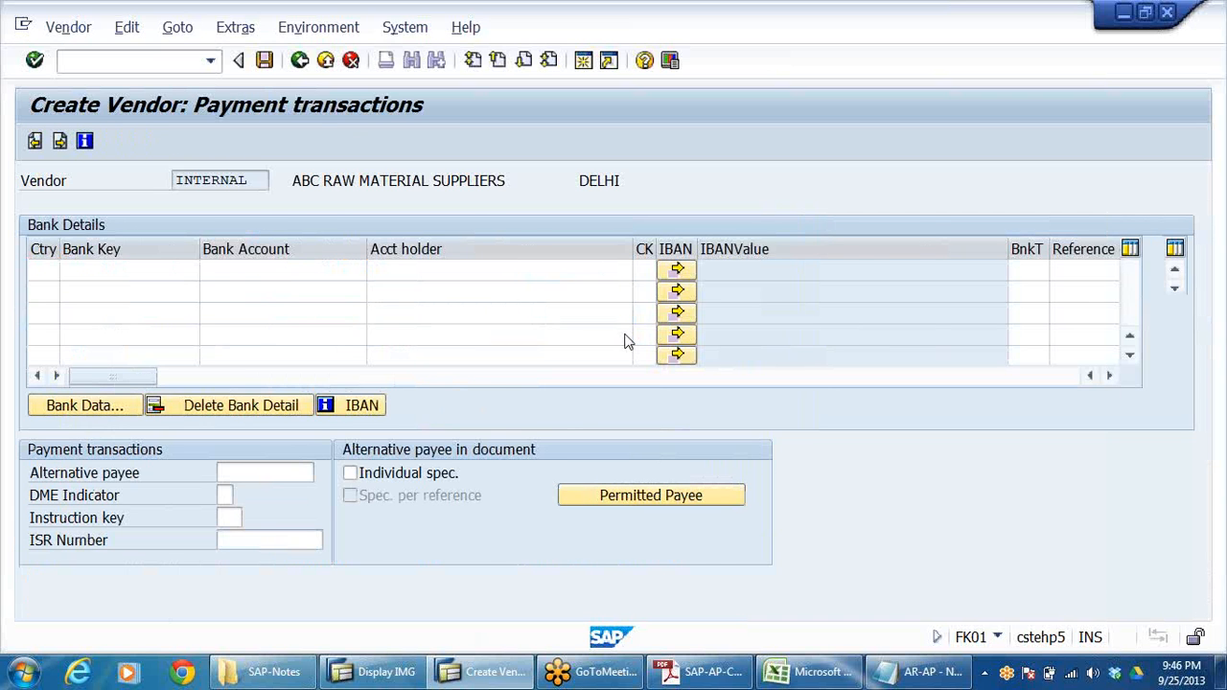
{"action": "key", "text": "Return"}
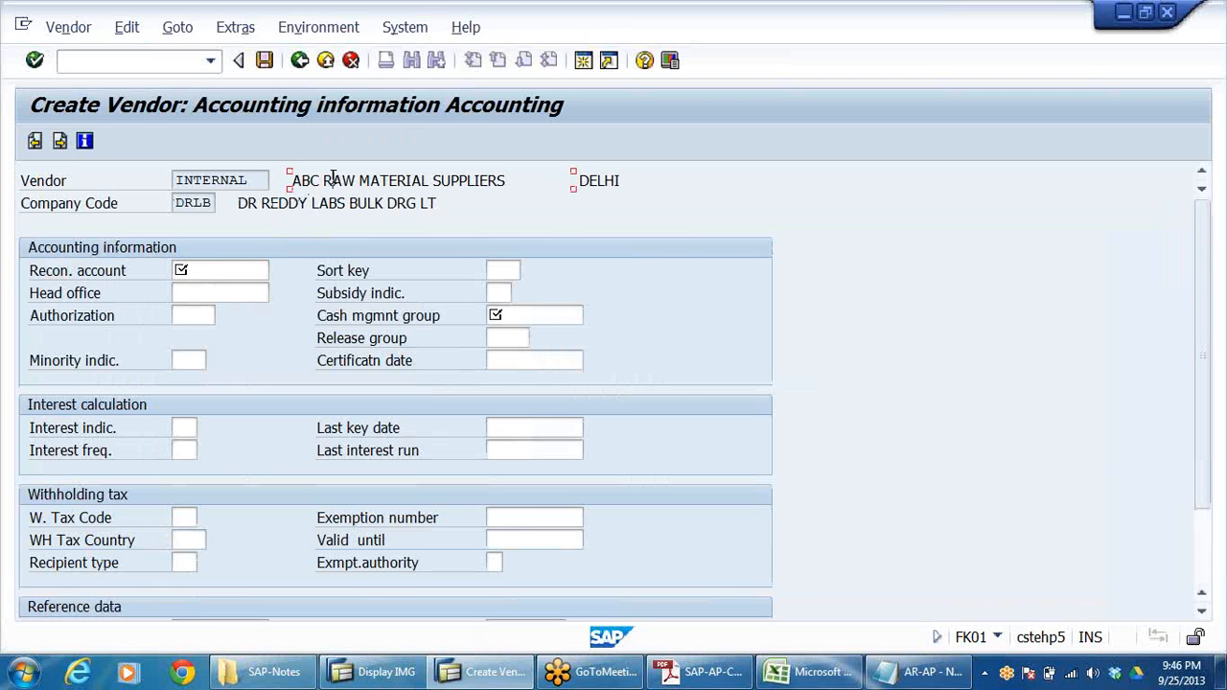
- Set the vendor's reconciliation account to 101201, S.CRS - MATERIALS
{"action": "left_click", "coordinate": [223, 272]}
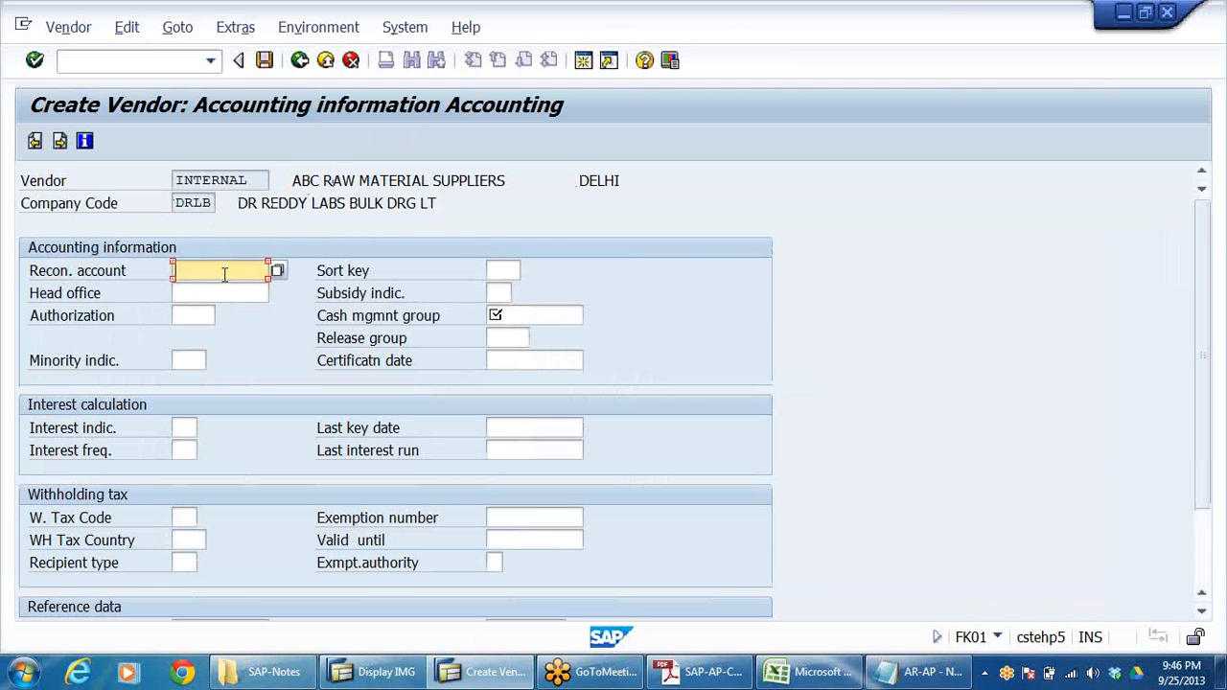
{"action": "left_click", "coordinate": [277, 270]}
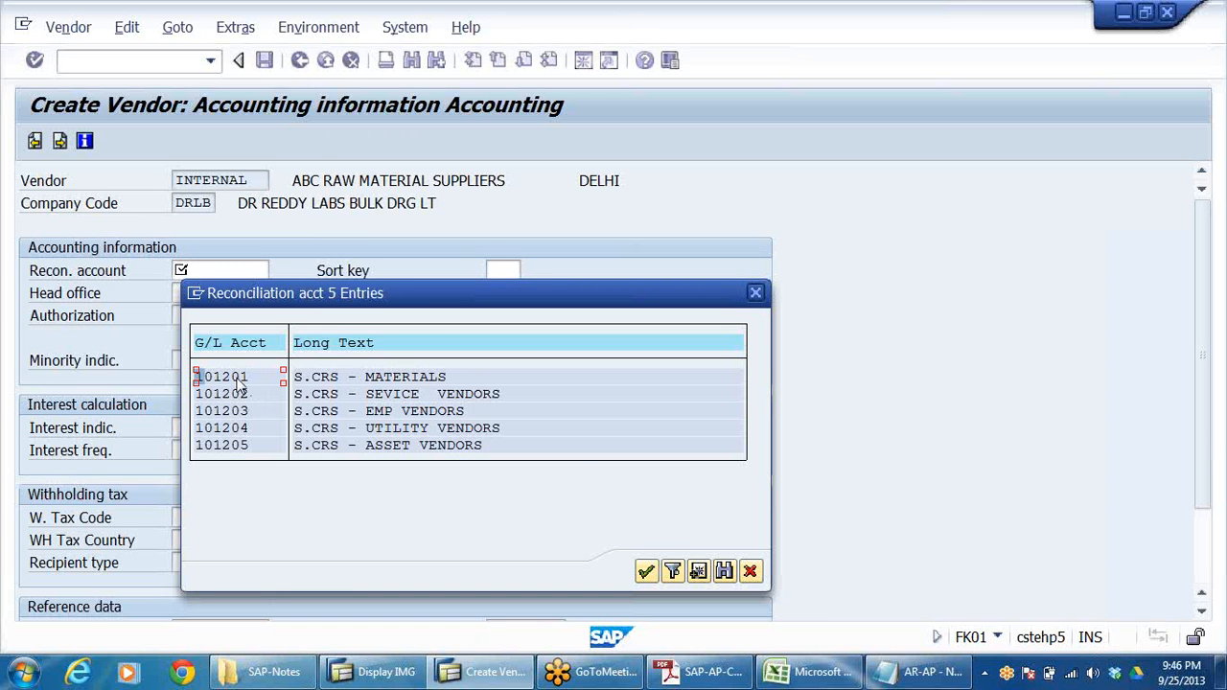
{"action": "left_click", "coordinate": [407, 378]}
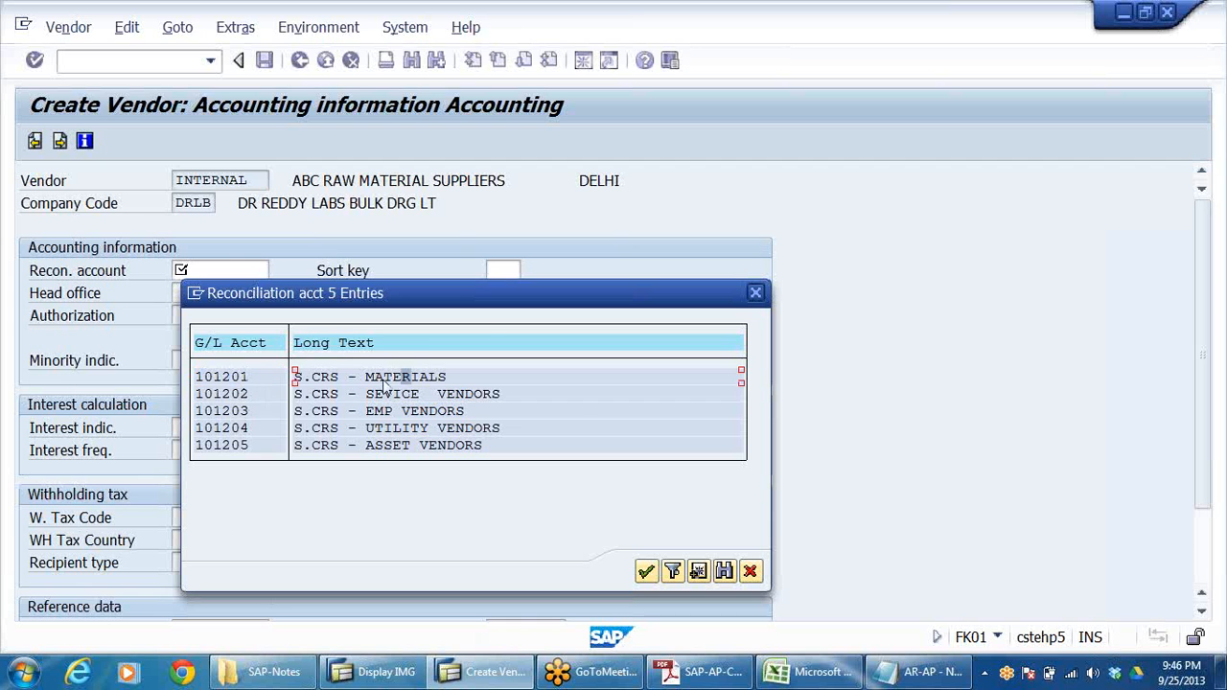
{"action": "double_click", "coordinate": [229, 379]}
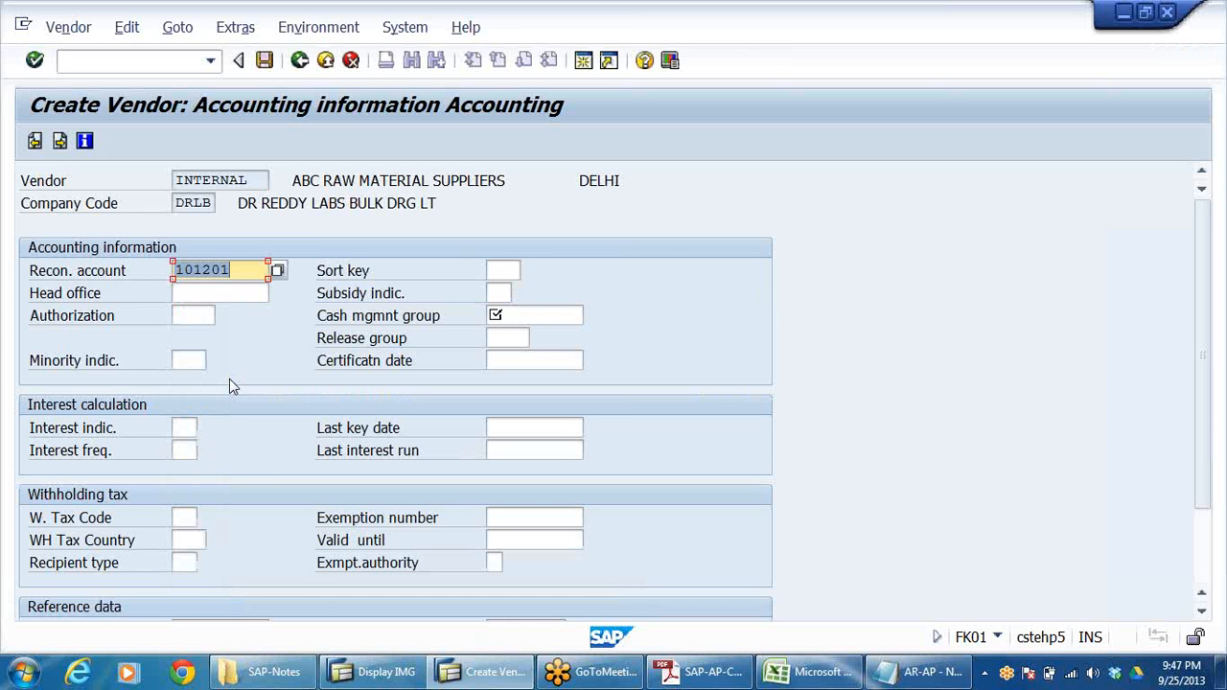
- Set the sort key to 001 and the cash management group to A1 for domestic payments
{"action": "left_click", "coordinate": [503, 271]}
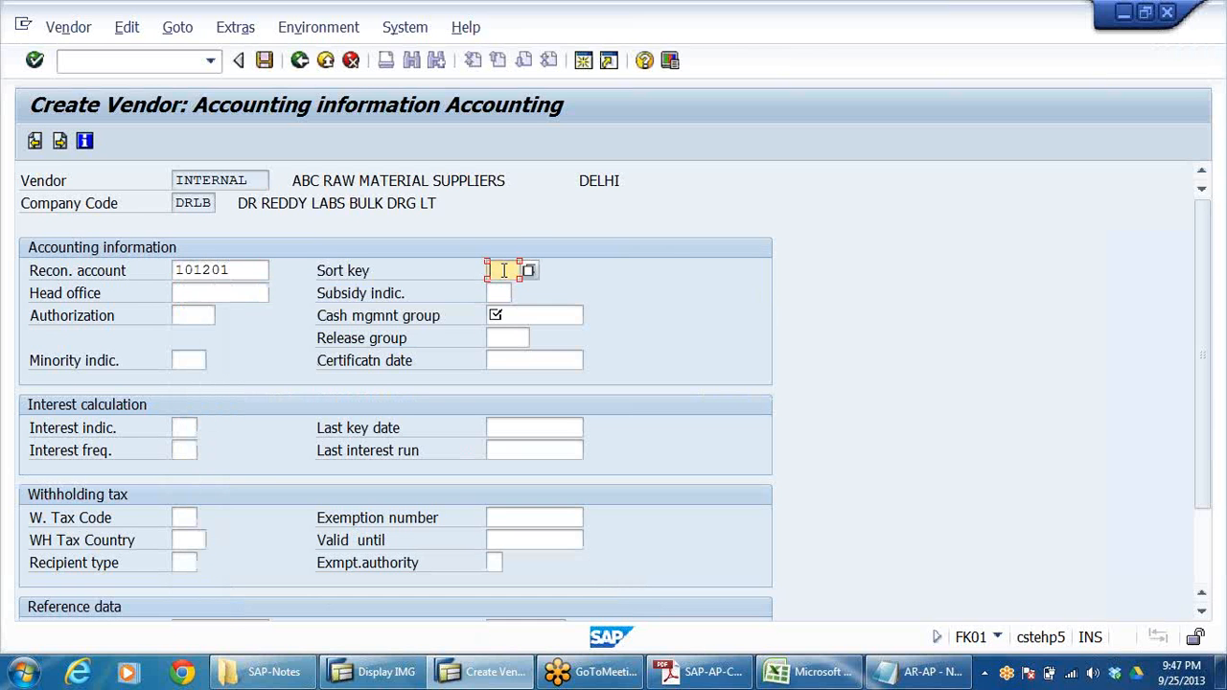
{"action": "type", "text": "001"}
{"action": "left_click", "coordinate": [511, 315]}
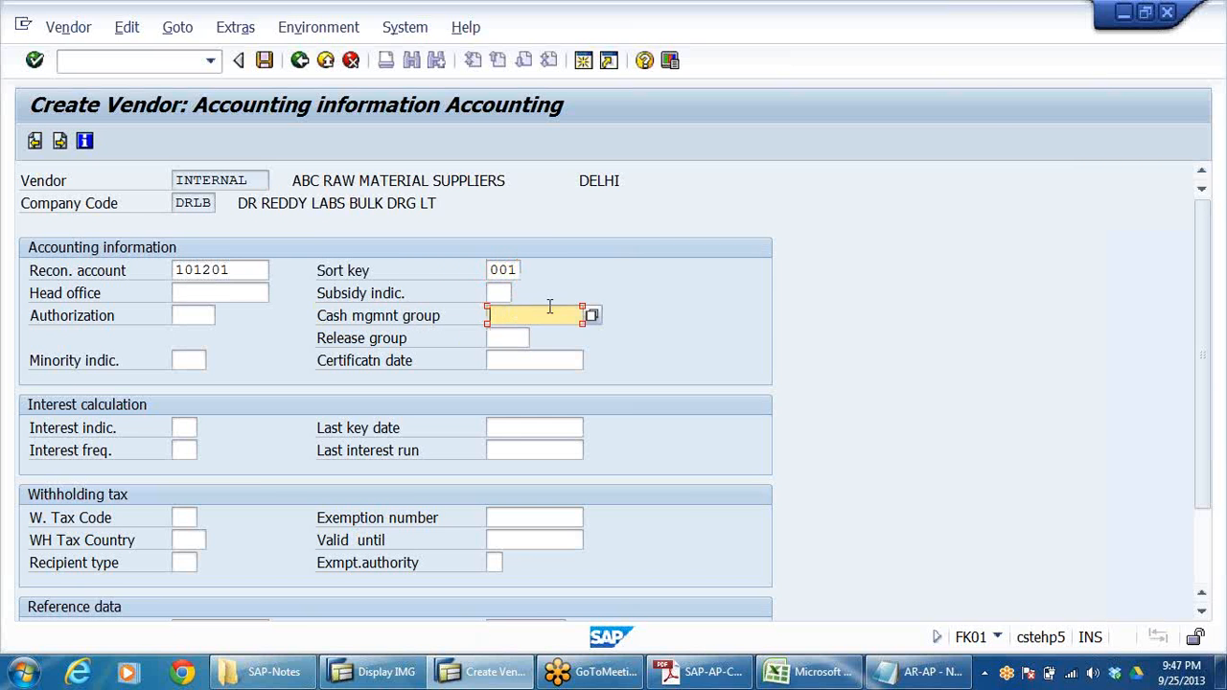
{"action": "left_click", "coordinate": [592, 319]}
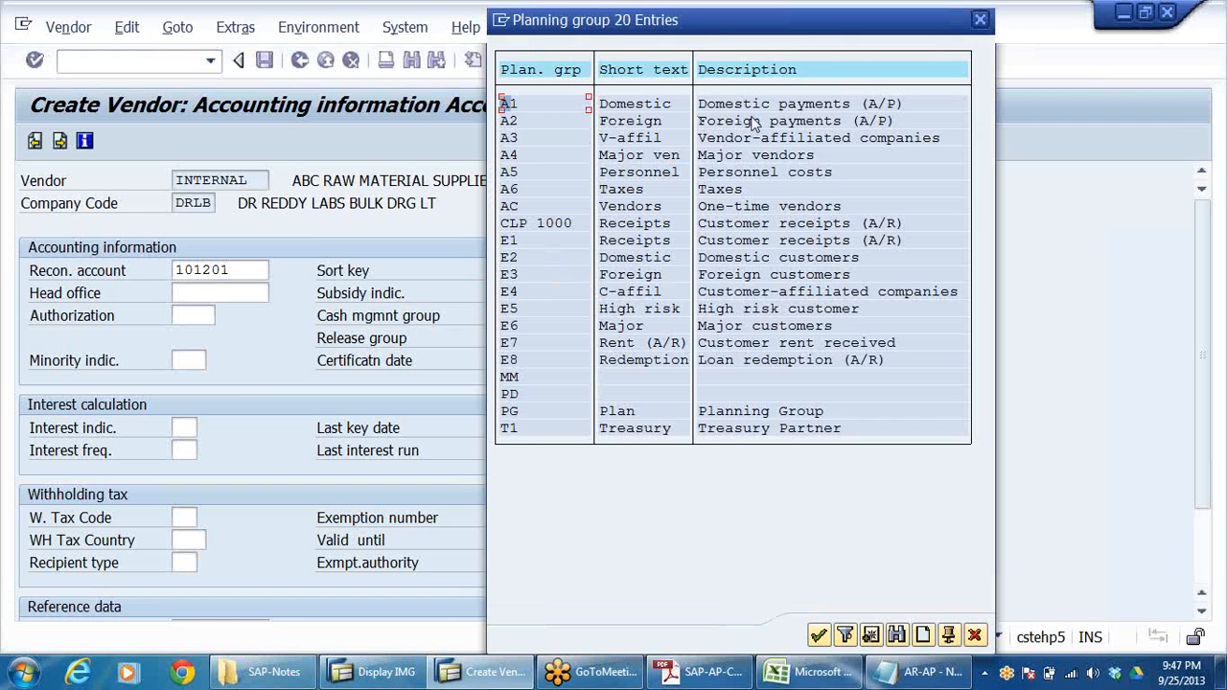
{"action": "double_click", "coordinate": [658, 109]}
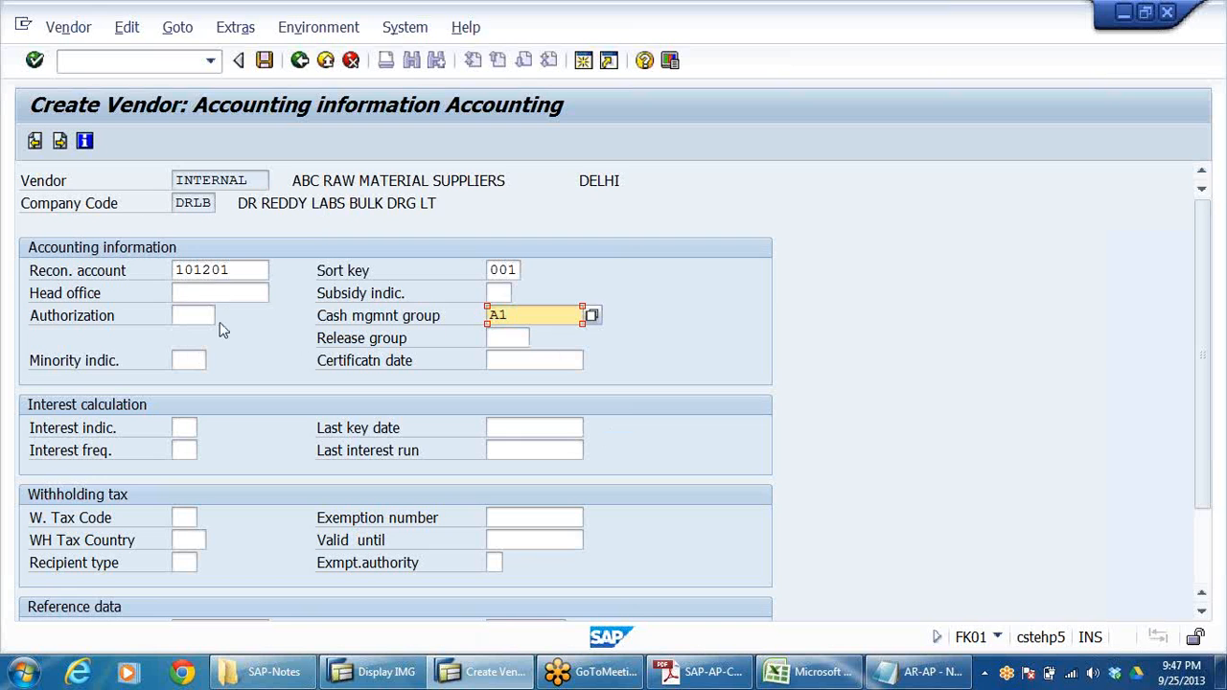
- Review the head office and withholding tax fields, leave them blank, and continue to the accounting payment transactions data
{"action": "left_click", "coordinate": [227, 293]}
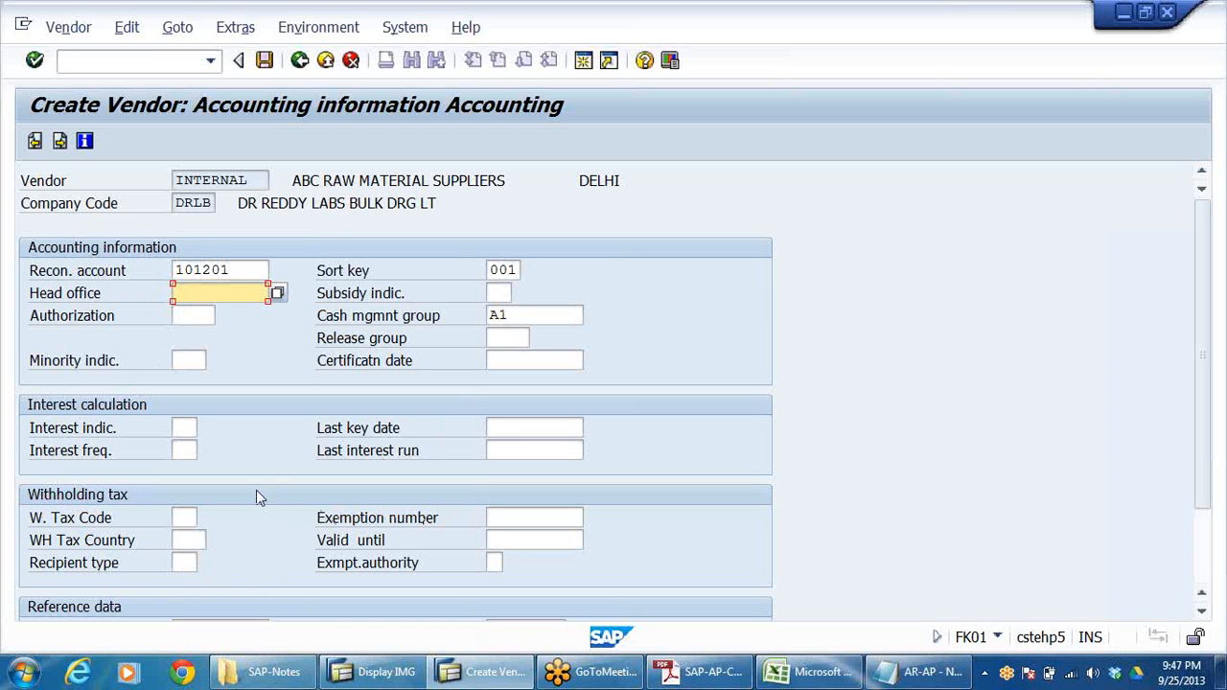
{"action": "left_click", "coordinate": [191, 515]}
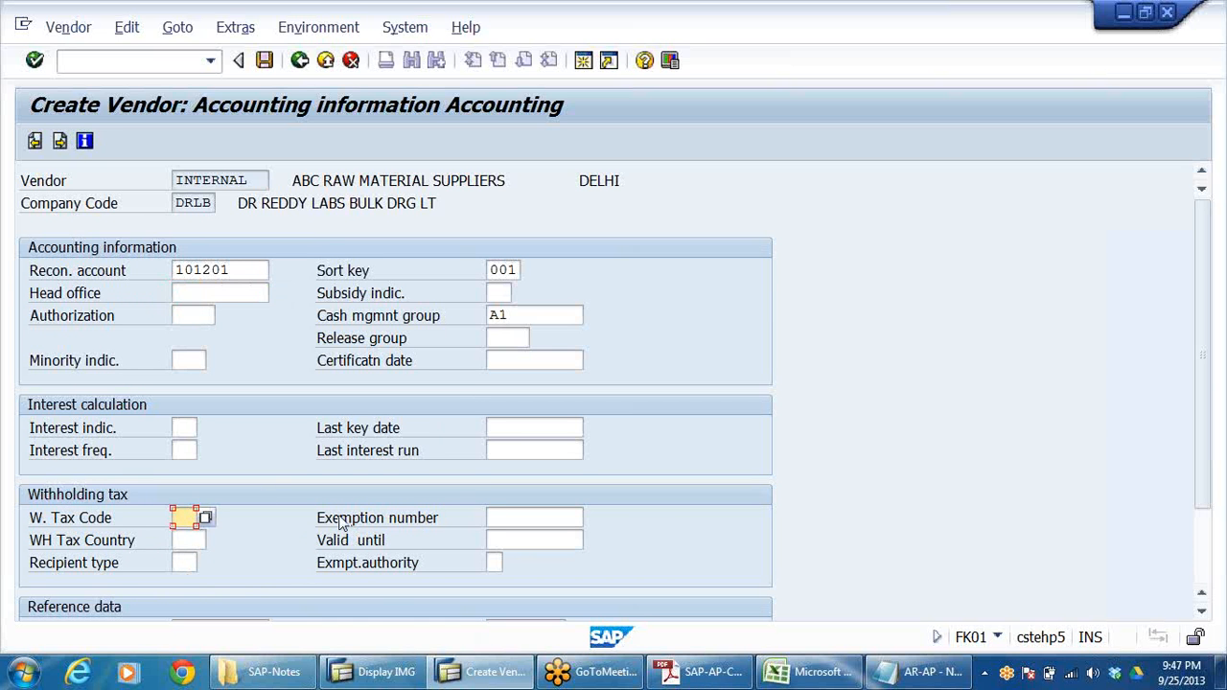
{"action": "scroll", "coordinate": [345, 517], "scroll_direction": "down", "scroll_amount": 3}
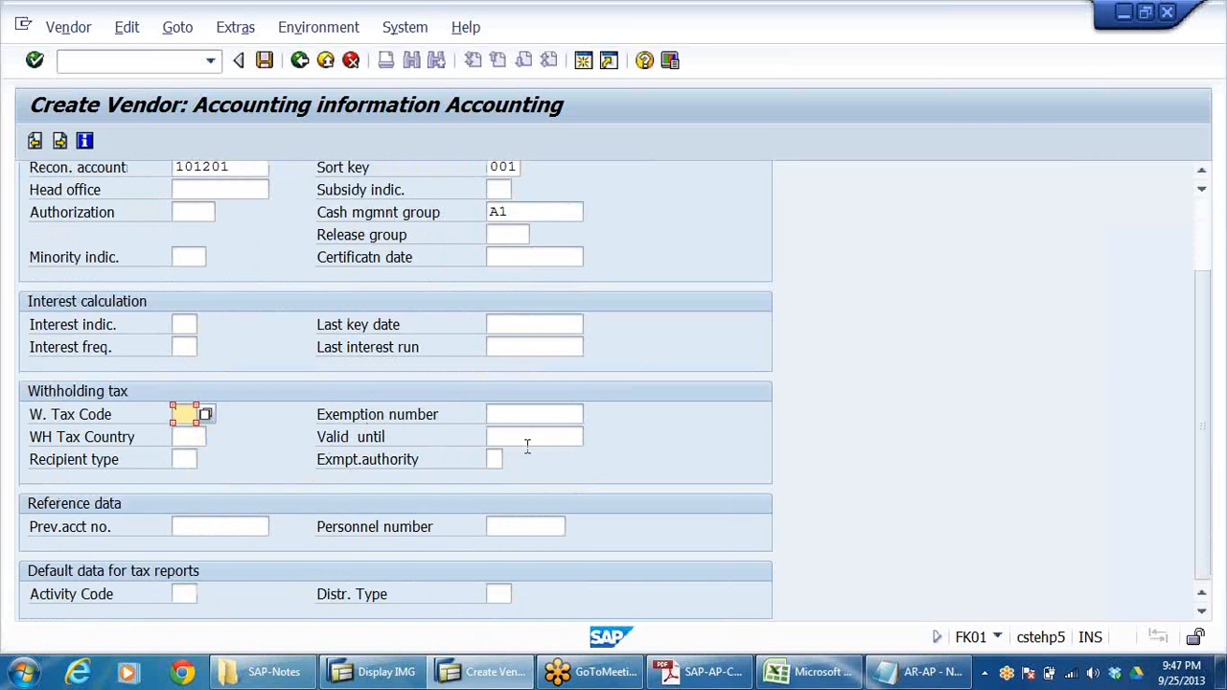
{"action": "scroll", "coordinate": [391, 412], "scroll_direction": "up", "scroll_amount": 2}
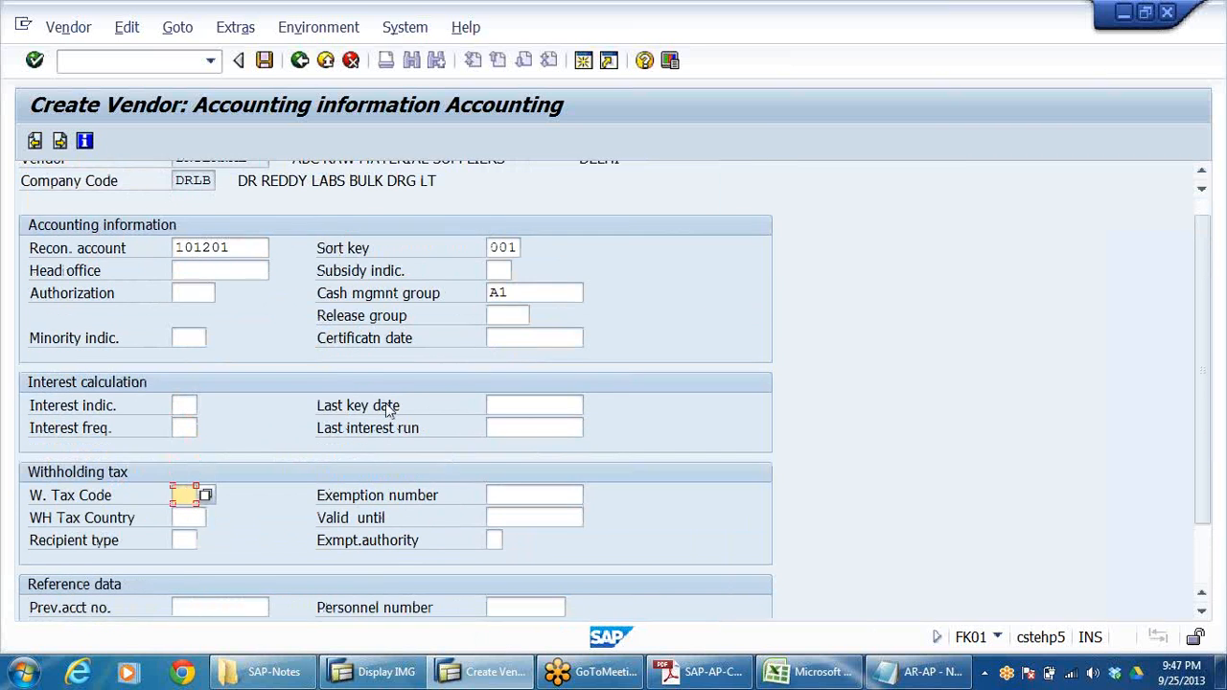
{"action": "scroll", "coordinate": [388, 410], "scroll_direction": "up", "scroll_amount": 1}
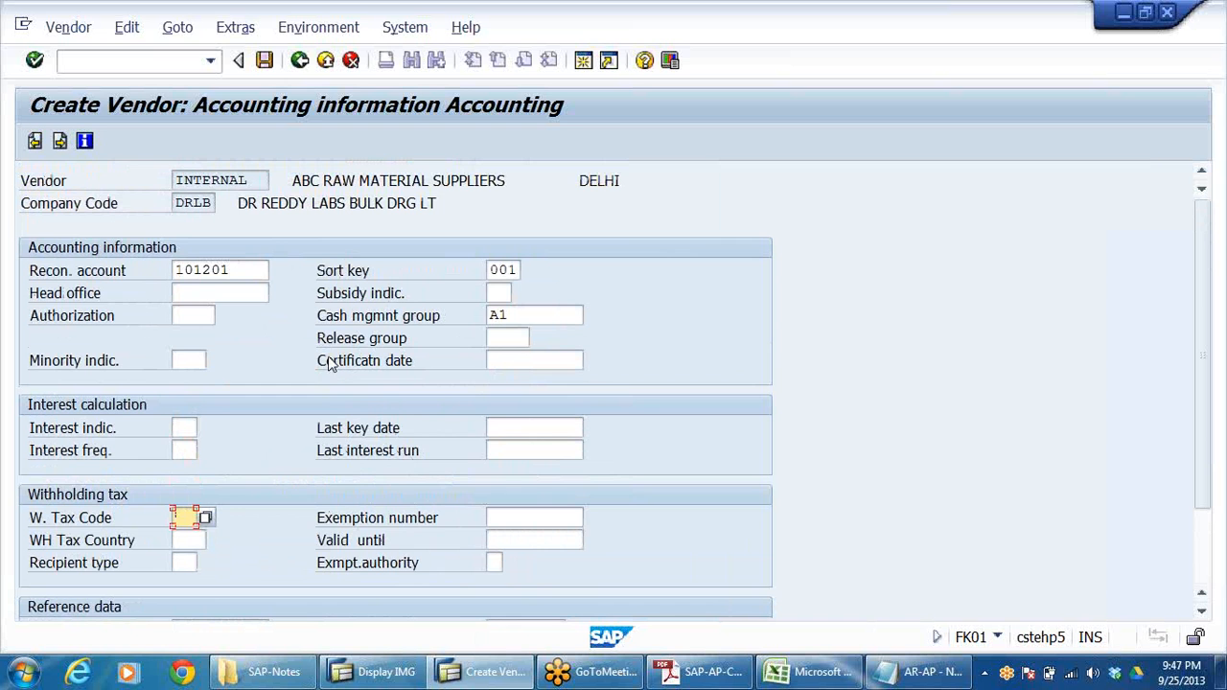
{"action": "key", "text": "Return"}
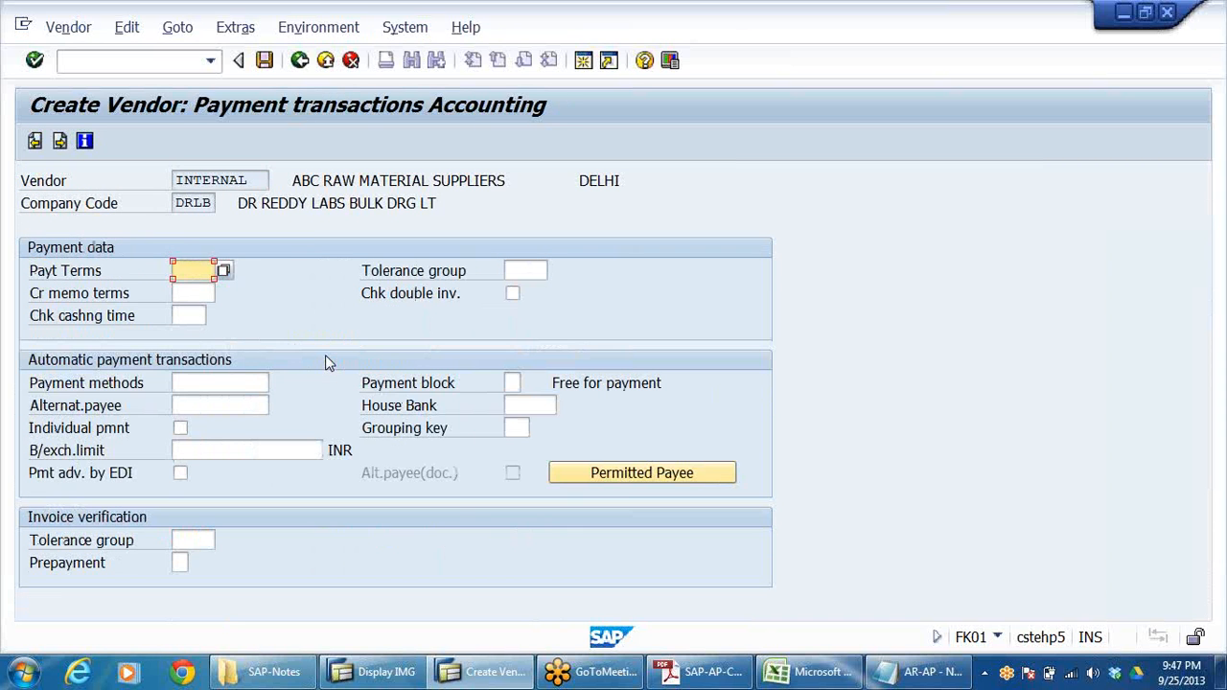
- Set the vendor's payment terms to 0001 and the payment tolerance group to DR09 for vendors
{"action": "left_click", "coordinate": [208, 270]}
{"action": "left_click", "coordinate": [205, 289]}
{"action": "left_click", "coordinate": [529, 271]}
{"action": "left_click", "coordinate": [556, 273]}
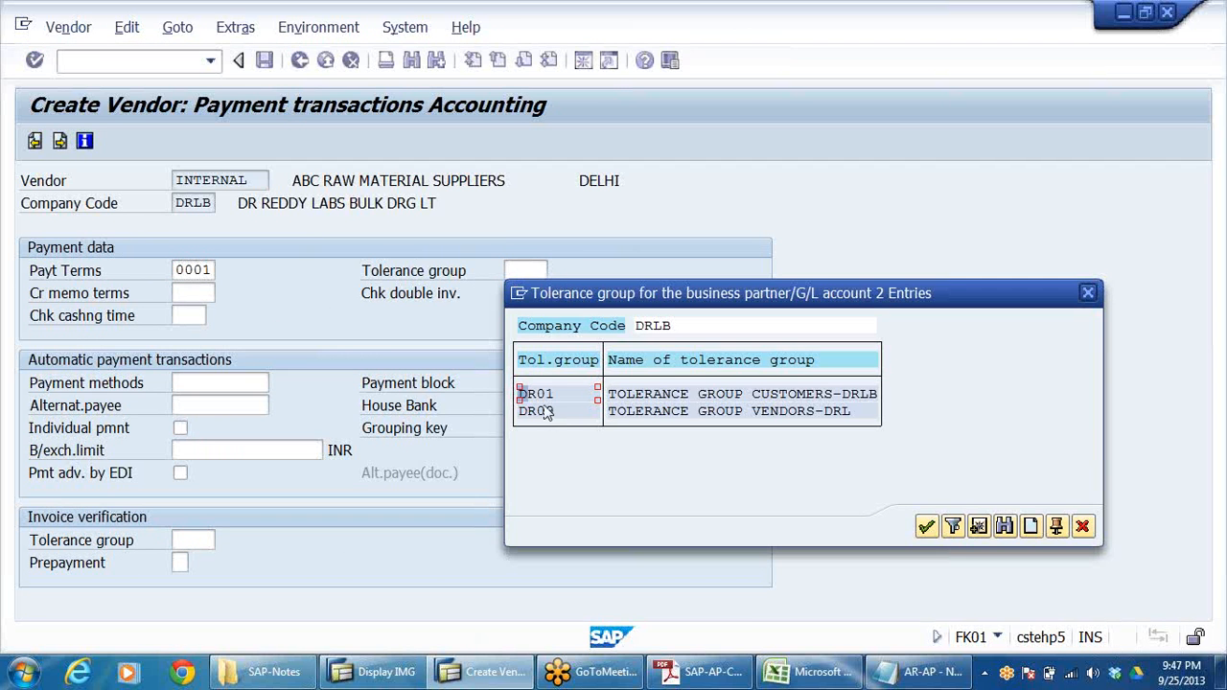
{"action": "left_click", "coordinate": [546, 411]}
{"action": "double_click", "coordinate": [543, 411]}
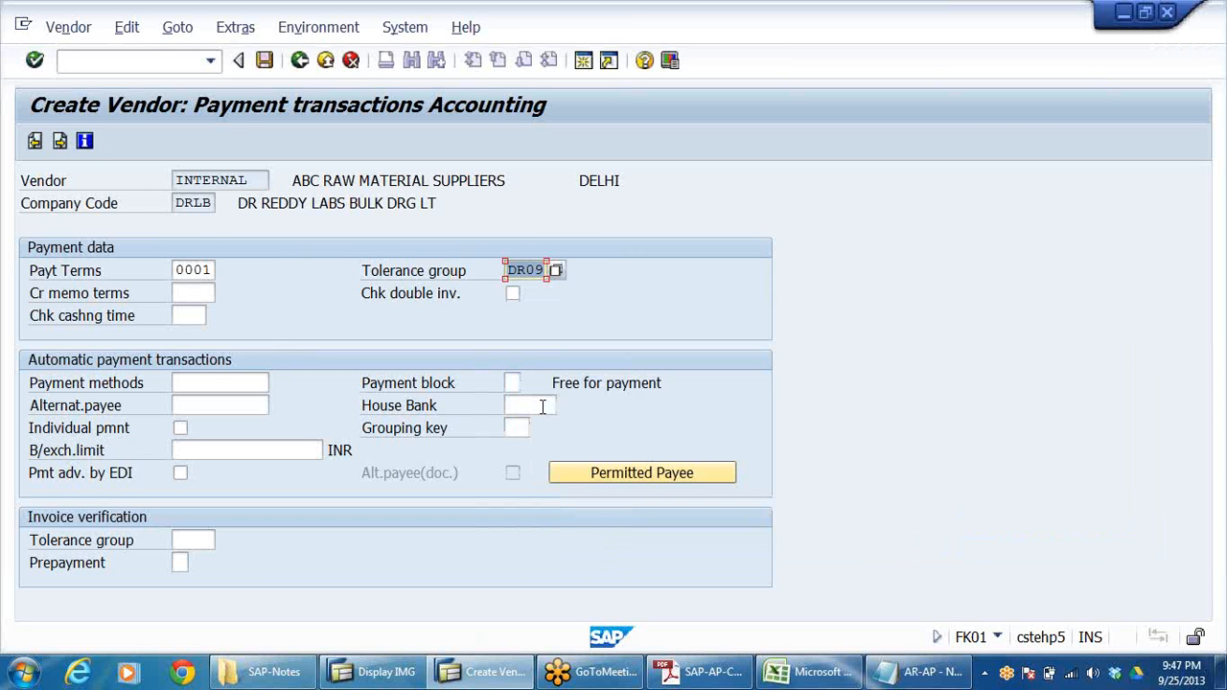
- Continue past the correspondence data without entries and save the new vendor
{"action": "key", "text": "Return"}
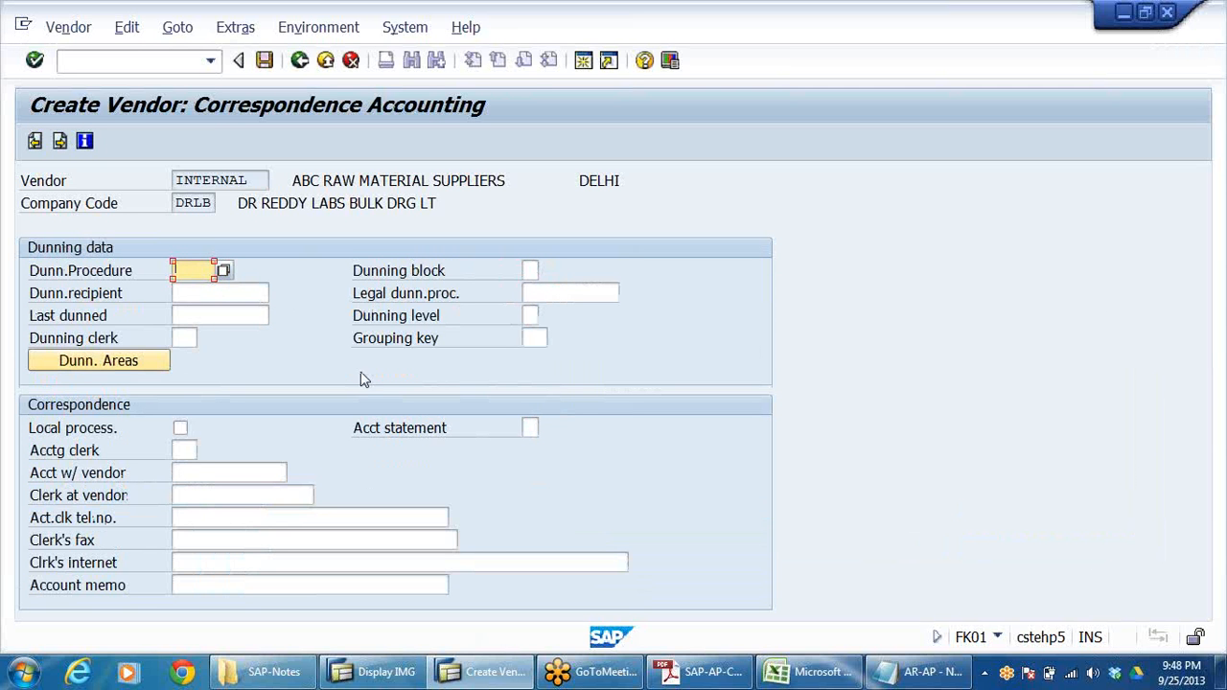
{"action": "key", "text": "Return"}
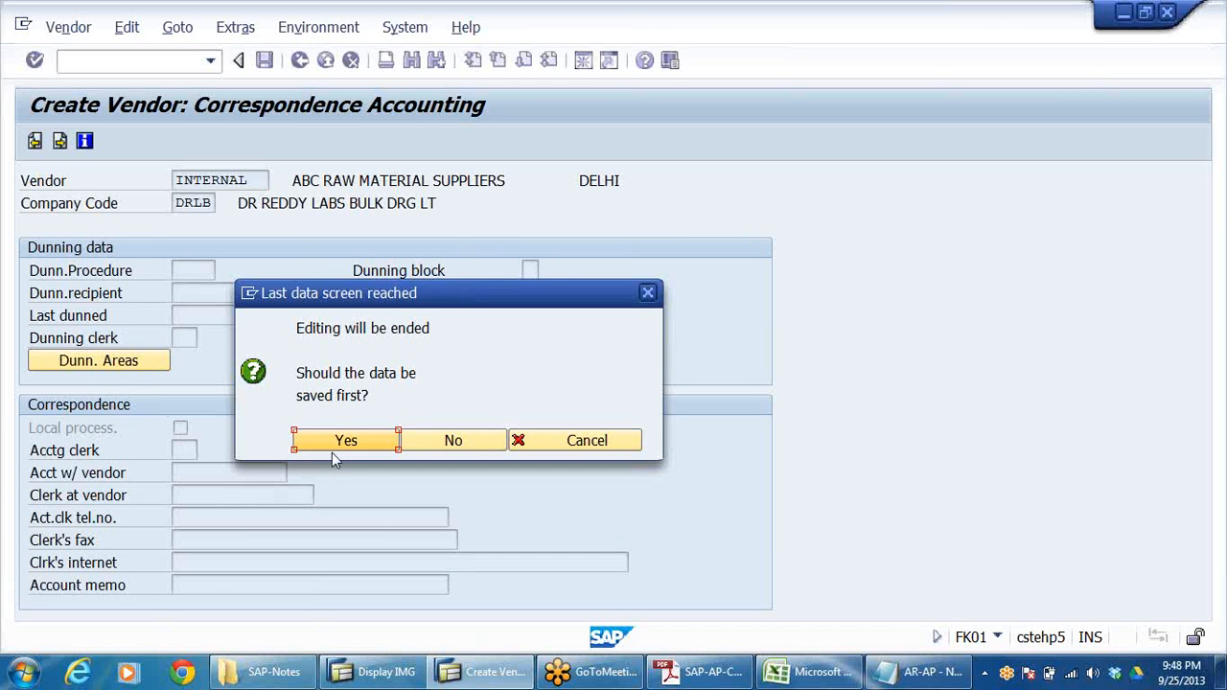
{"action": "left_click", "coordinate": [349, 448]}
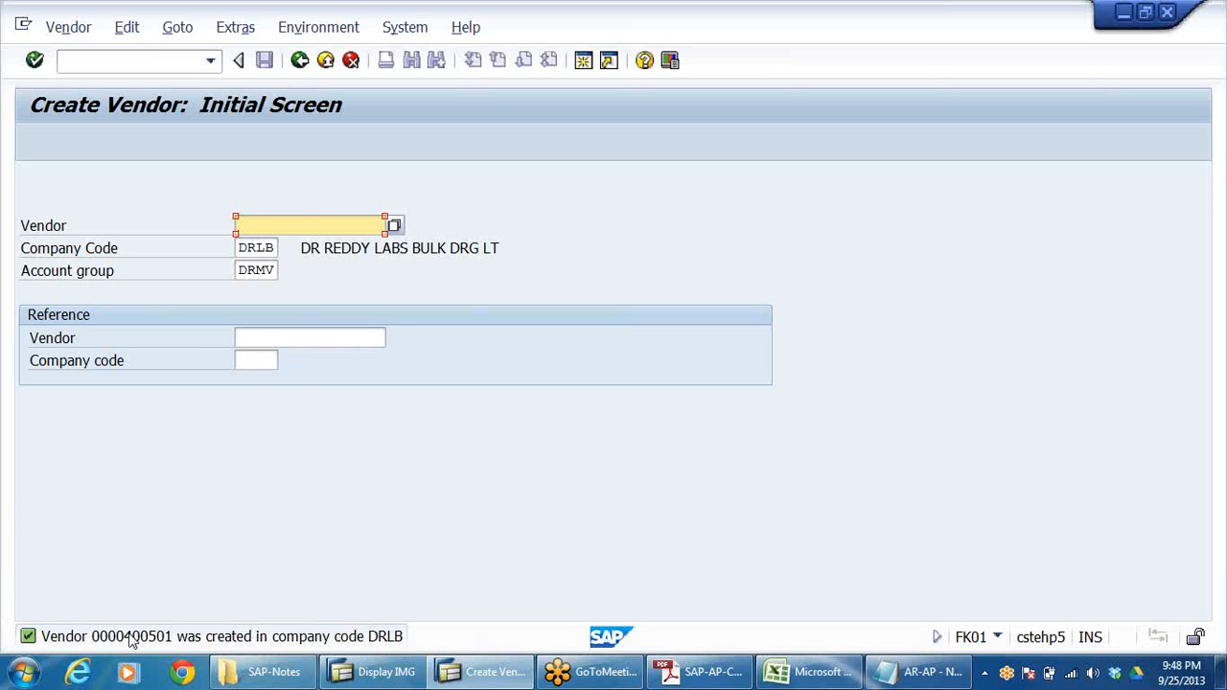
- Start another DRMV vendor using the newly created vendor's number and company code DRLB as reference, and continue to the address data
{"action": "left_click", "coordinate": [297, 336]}
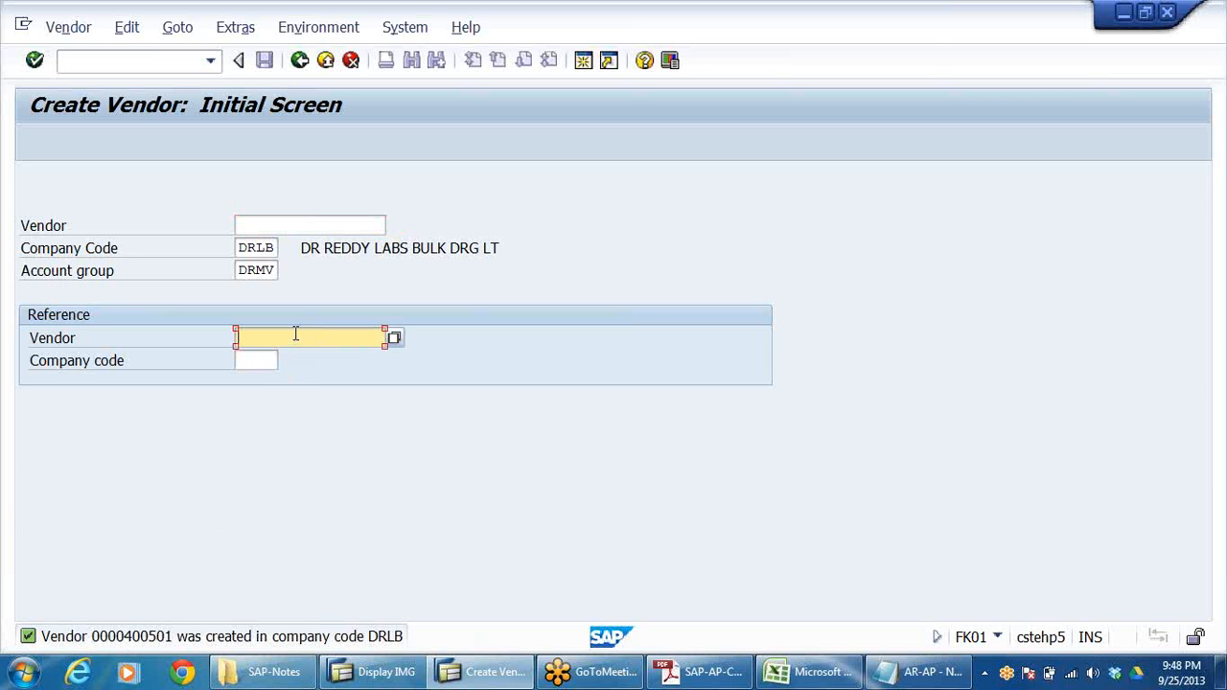
{"action": "type", "text": "400501"}
{"action": "left_click", "coordinate": [252, 360]}
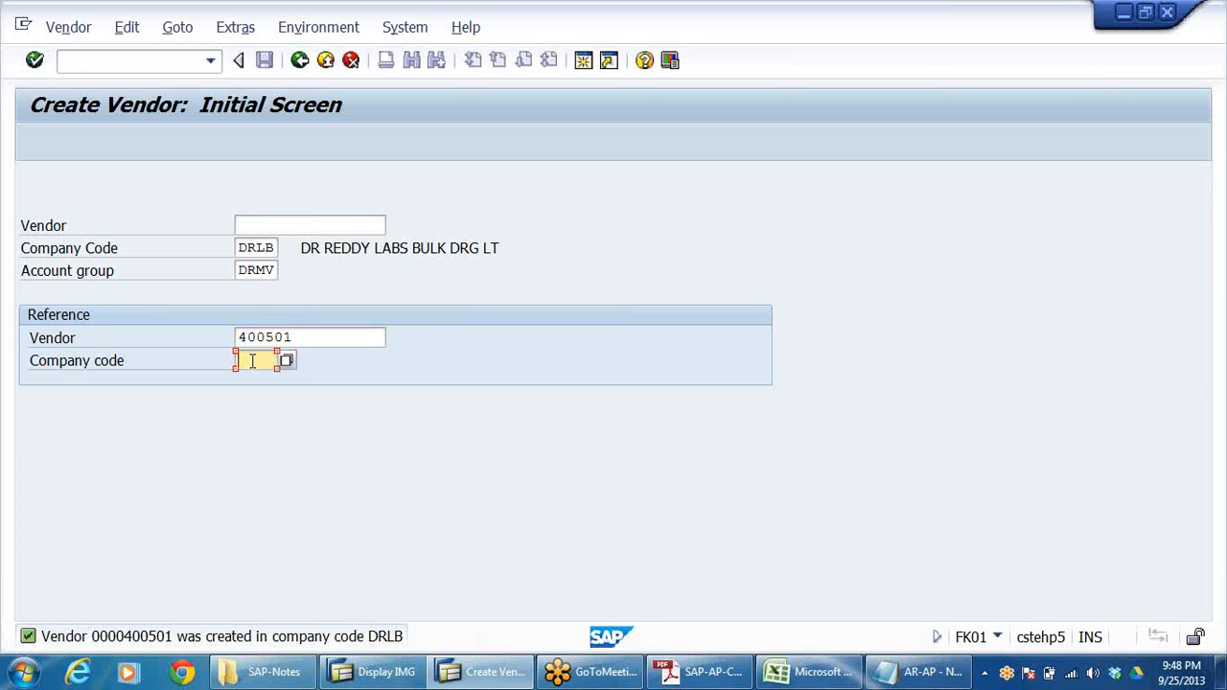
{"action": "type", "text": "DRLB"}
{"action": "left_click_drag", "start_coordinate": [309, 337], "coordinate": [2, 293]}
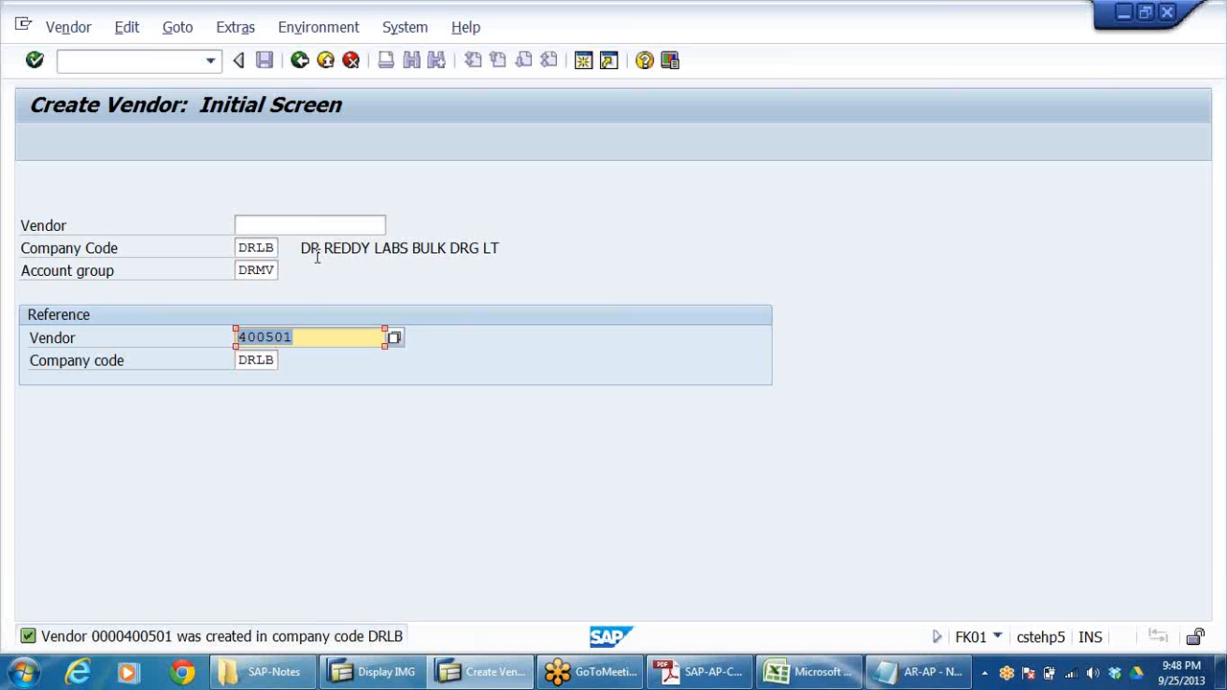
{"action": "key", "text": "Return"}
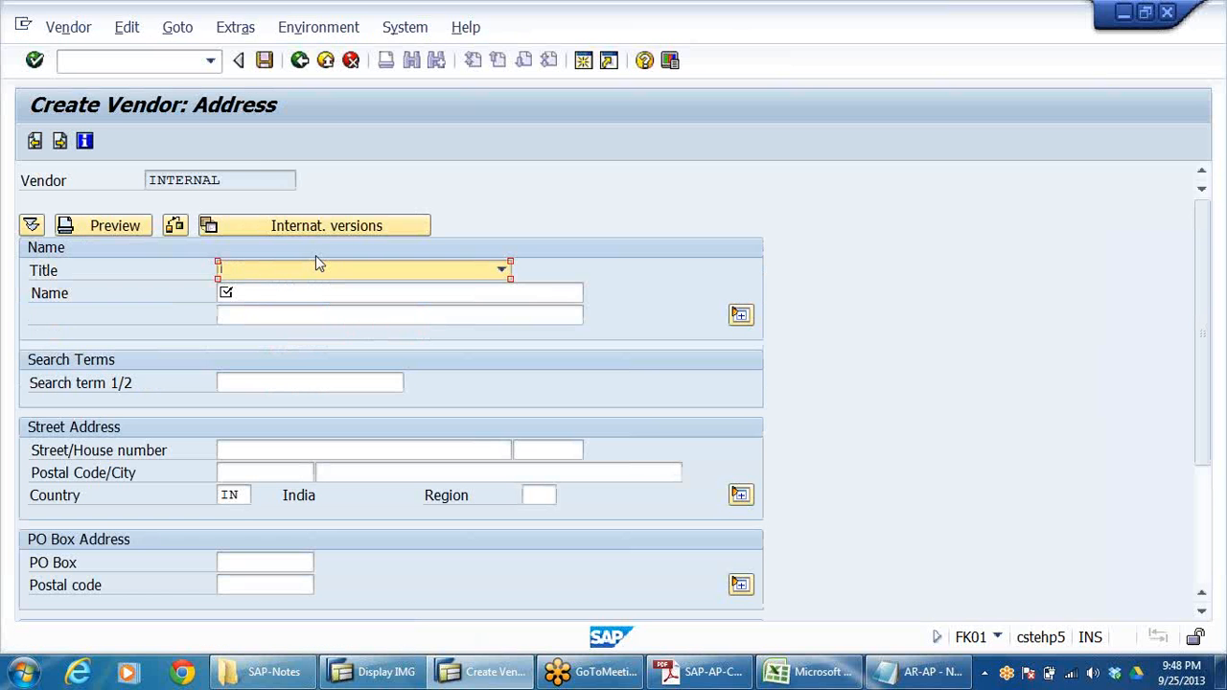
- Set the second vendor's title to Company and enter PQR RM SUPPLIERS as its name
{"action": "left_click", "coordinate": [502, 270]}
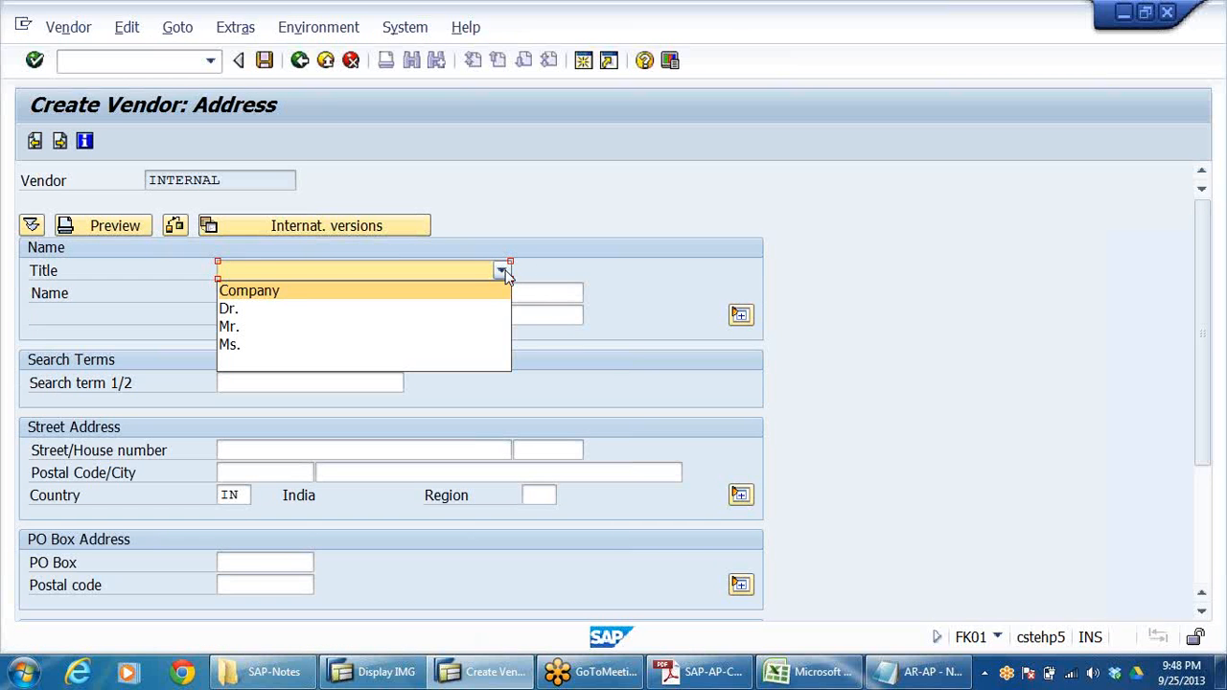
{"action": "left_click", "coordinate": [294, 290]}
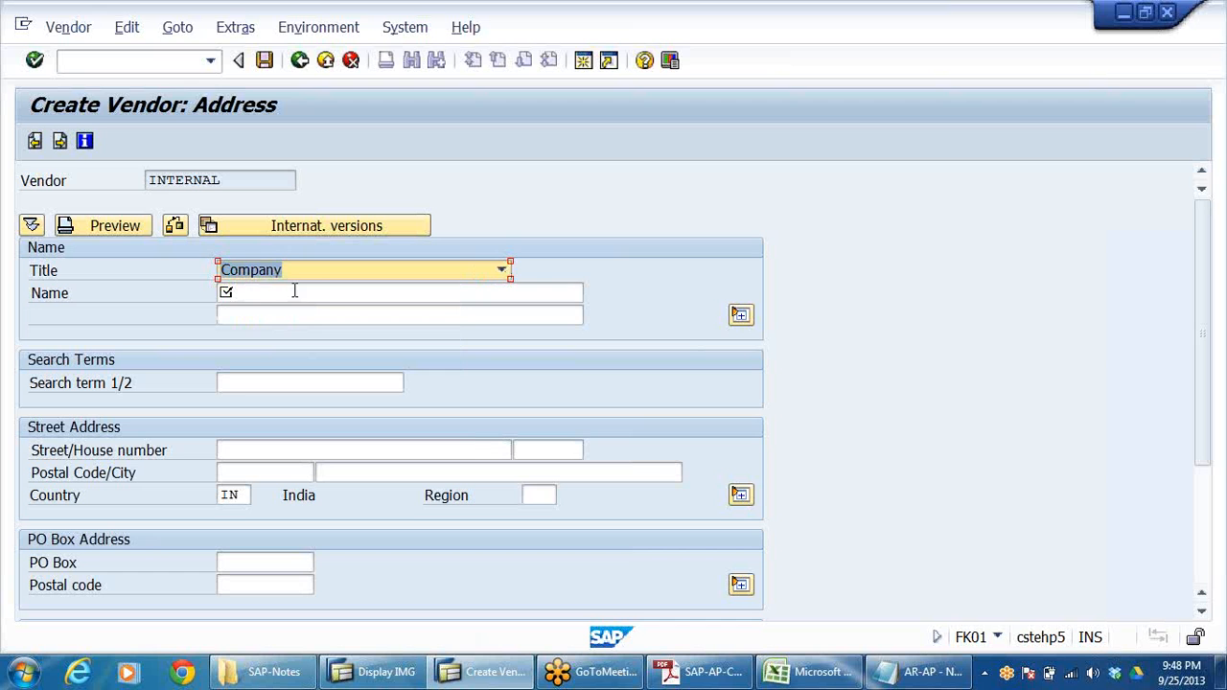
{"action": "left_click", "coordinate": [246, 297]}
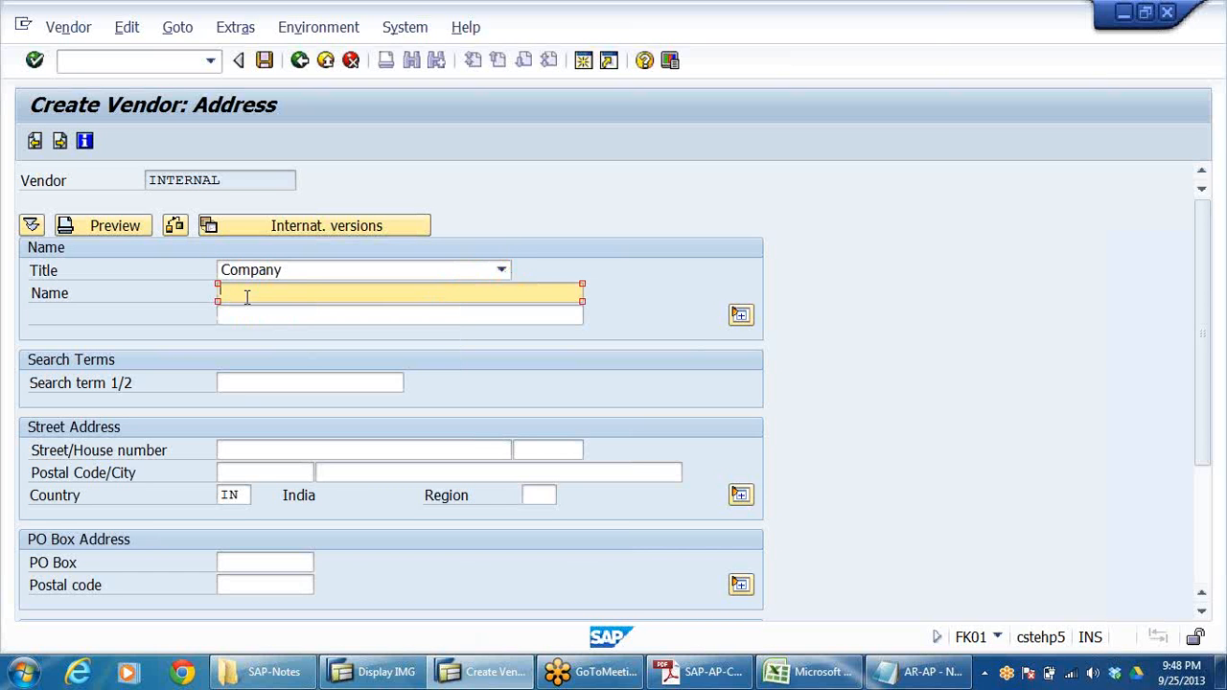
{"action": "type", "text": "PQR RM SUPPLIERS"}
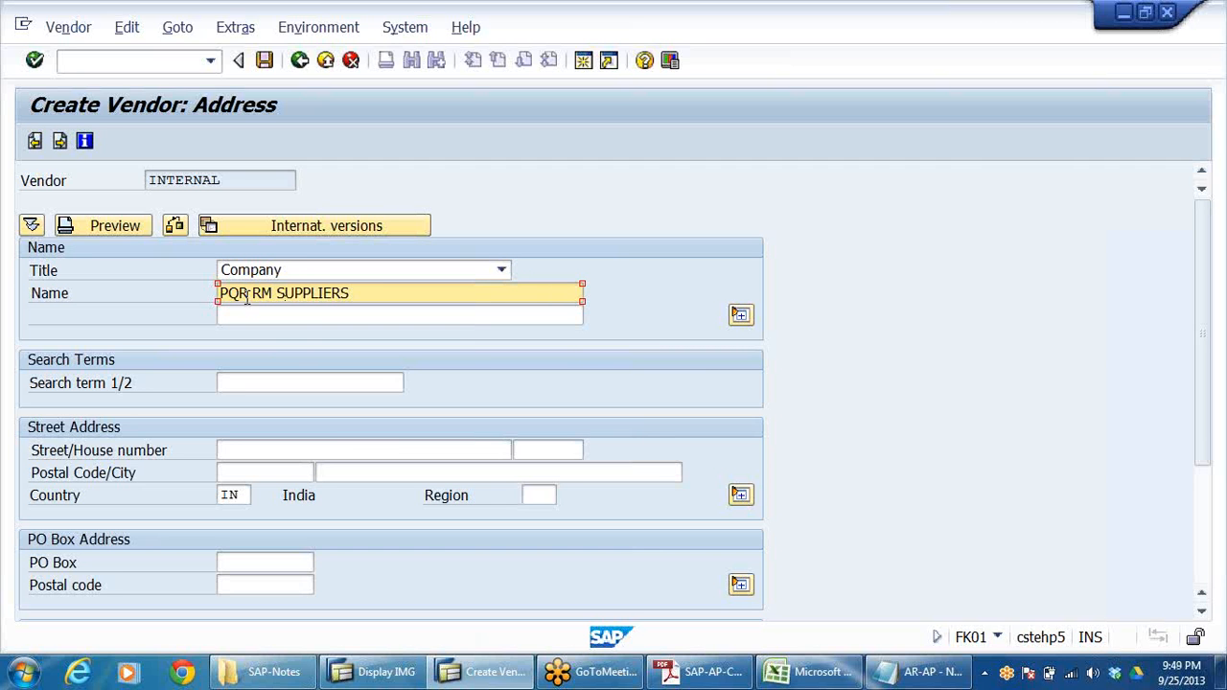
- Set the second vendor's search term to PQR and its city to CHENNAI
{"action": "left_click", "coordinate": [309, 383]}
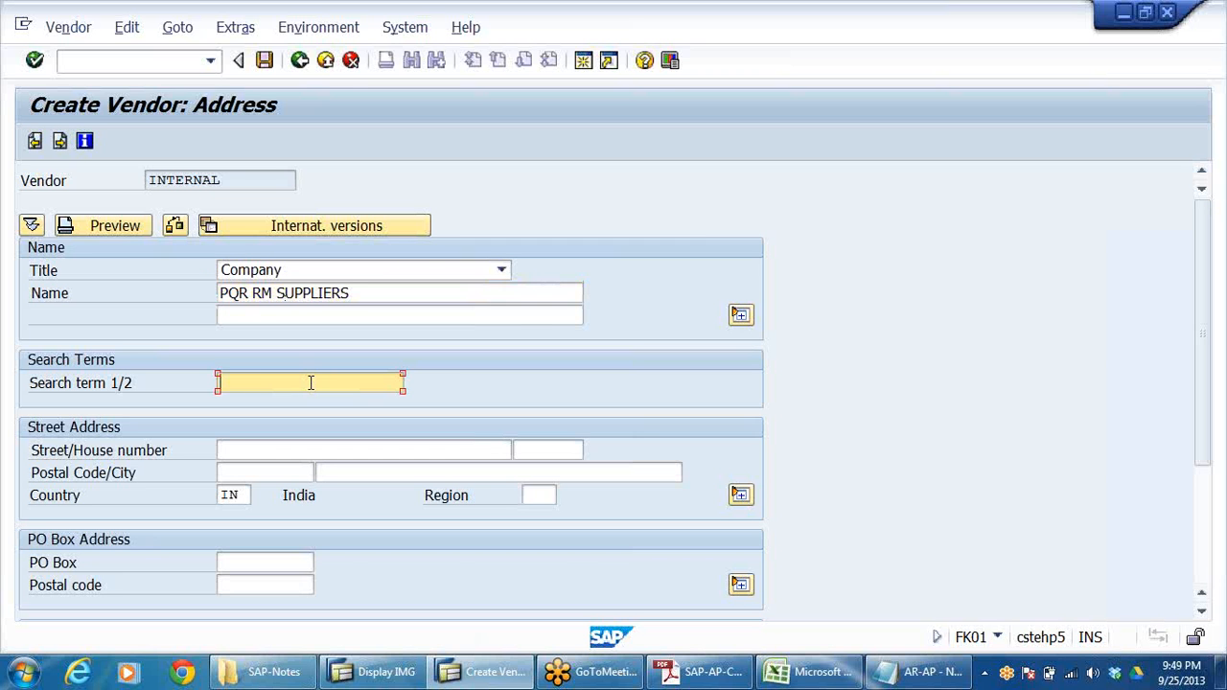
{"action": "type", "text": "PQR"}
{"action": "left_click", "coordinate": [370, 473]}
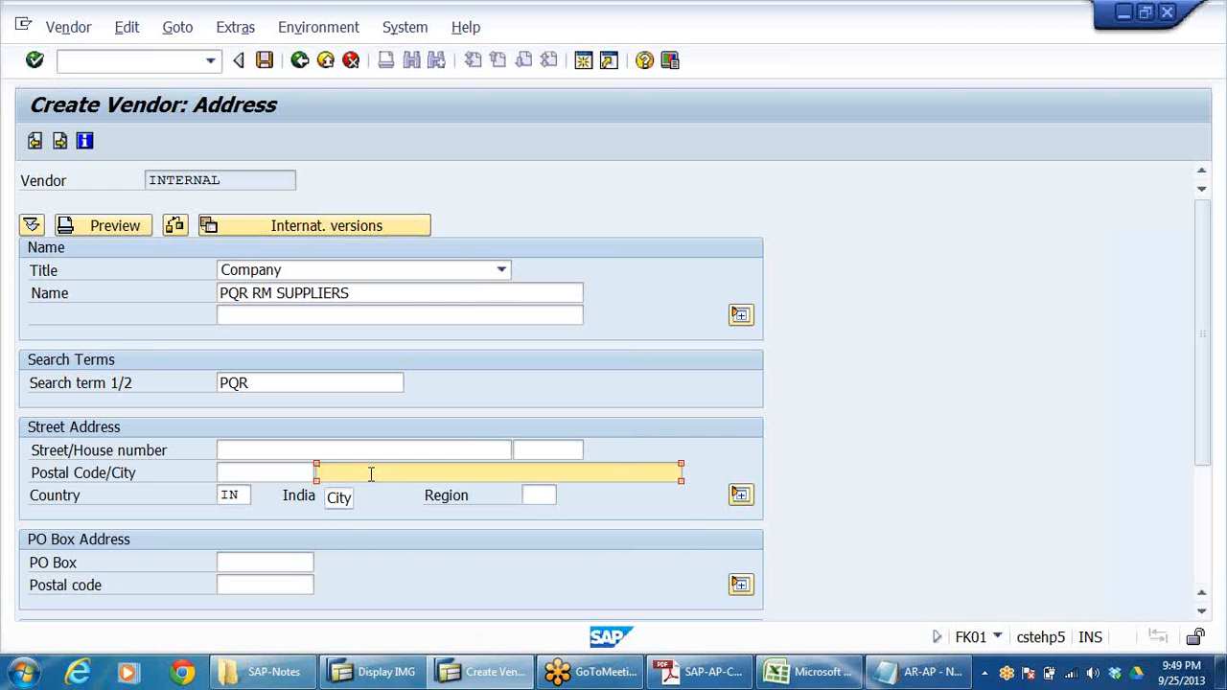
{"action": "left_click", "coordinate": [370, 473]}
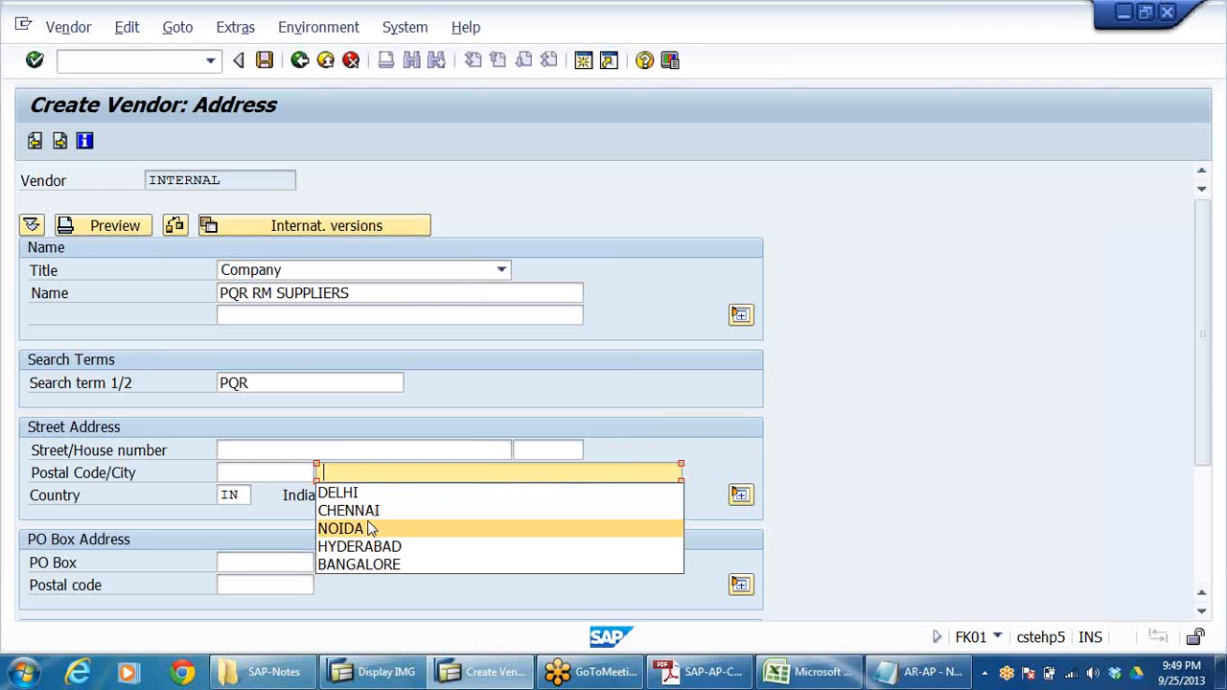
{"action": "left_click", "coordinate": [374, 514]}
- Fill in the vendor's street as "CCHENNAI,", reusing the city name
{"action": "left_click", "coordinate": [298, 447]}
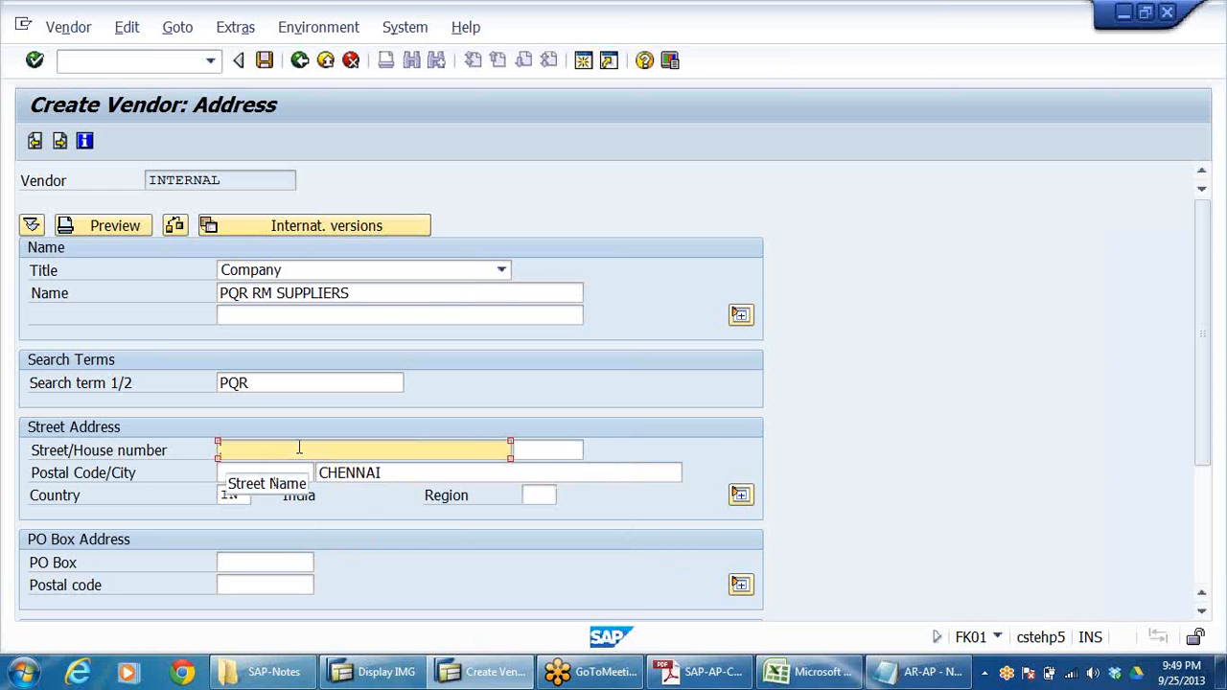
{"action": "type", "text": "C"}
{"action": "double_click", "coordinate": [379, 472]}
{"action": "key", "text": "ctrl+c"}
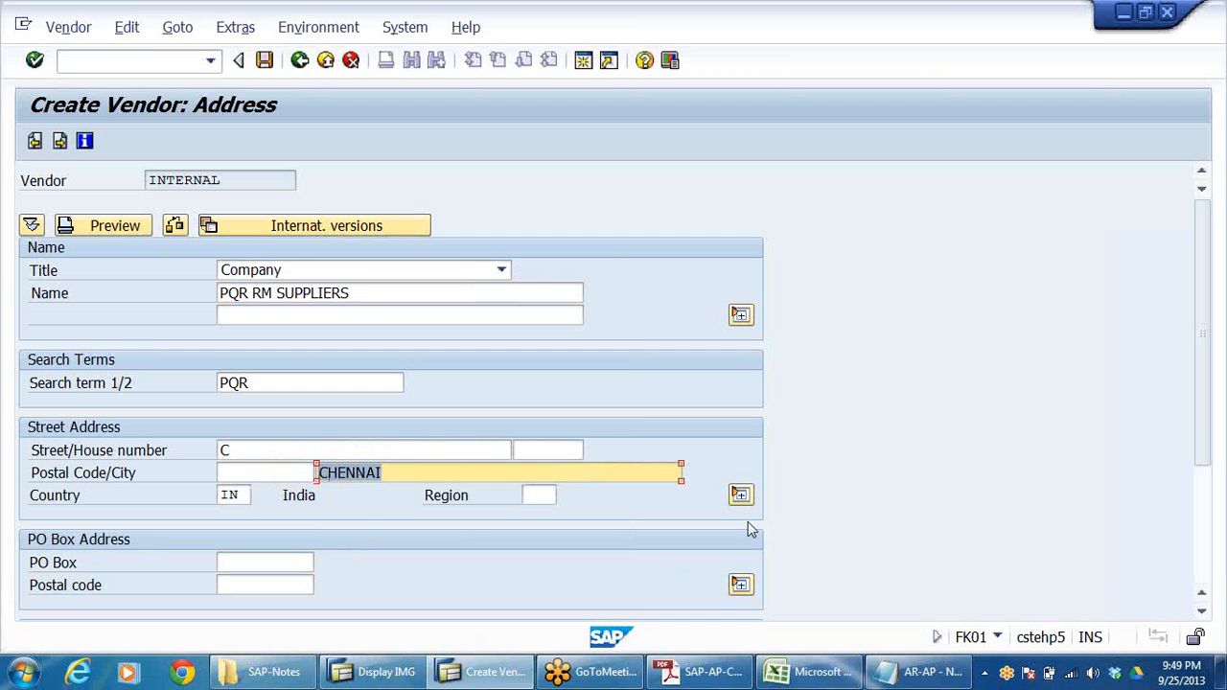
{"action": "left_click", "coordinate": [262, 448]}
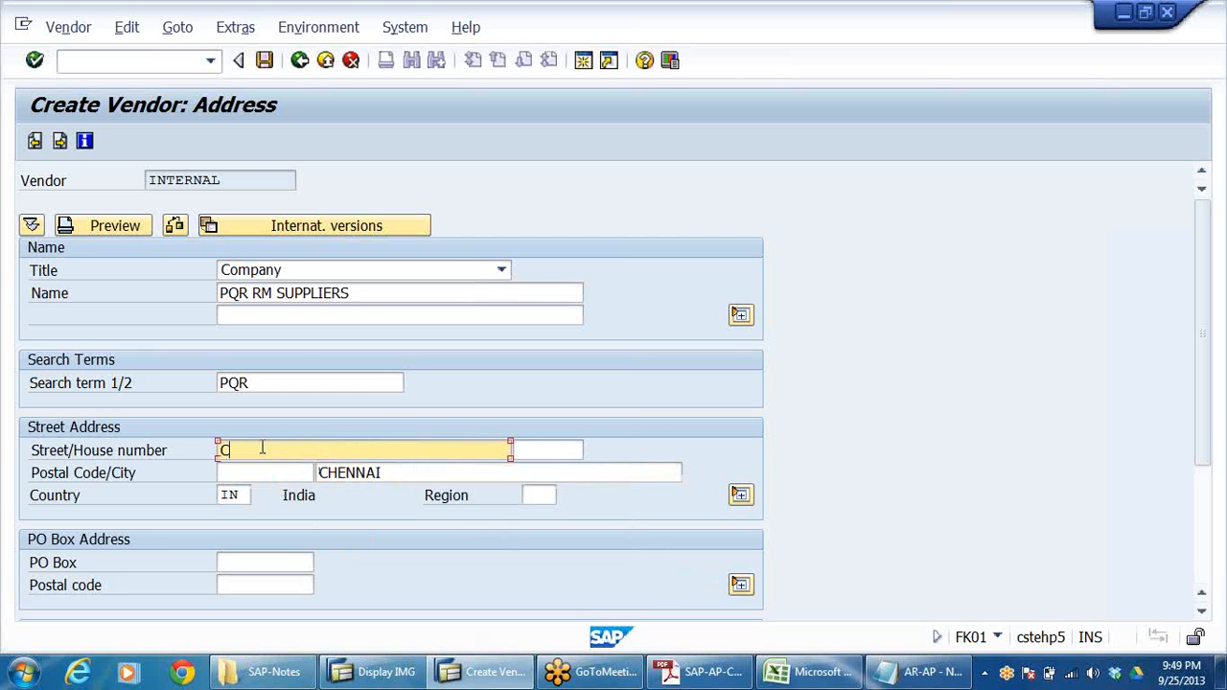
{"action": "key", "text": "ctrl+v"}
{"action": "left_click", "coordinate": [1217, 67]}
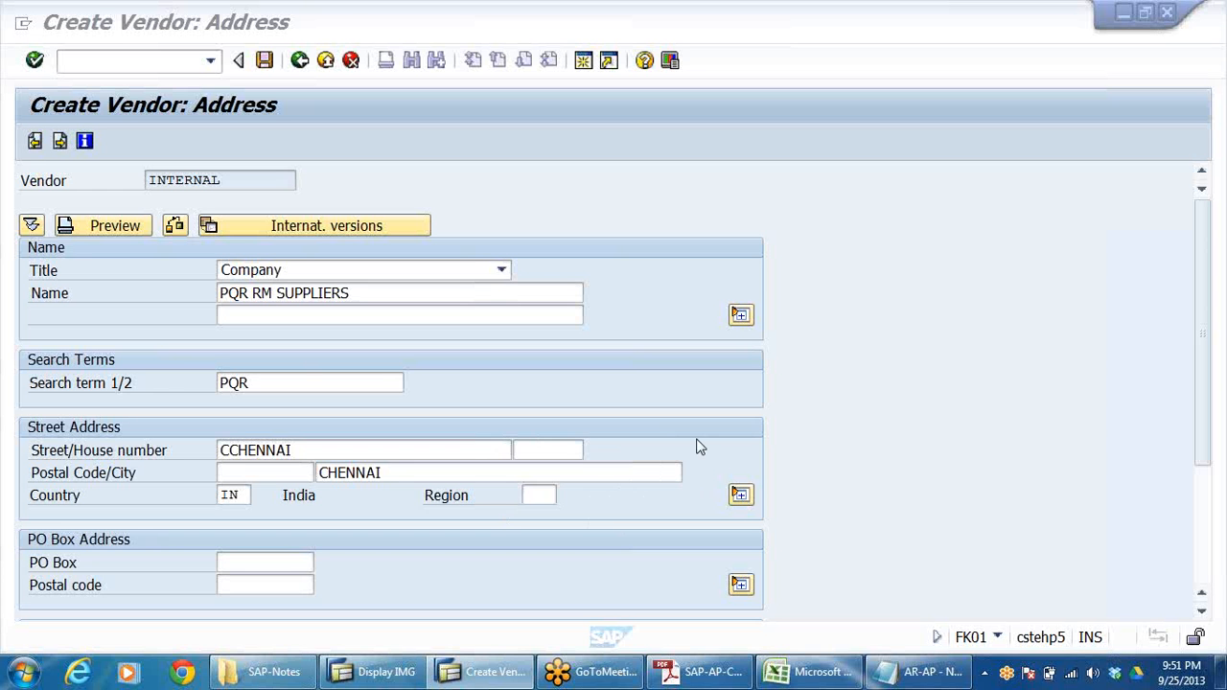
{"action": "left_click", "coordinate": [970, 315]}
{"action": "type", "text": ","}
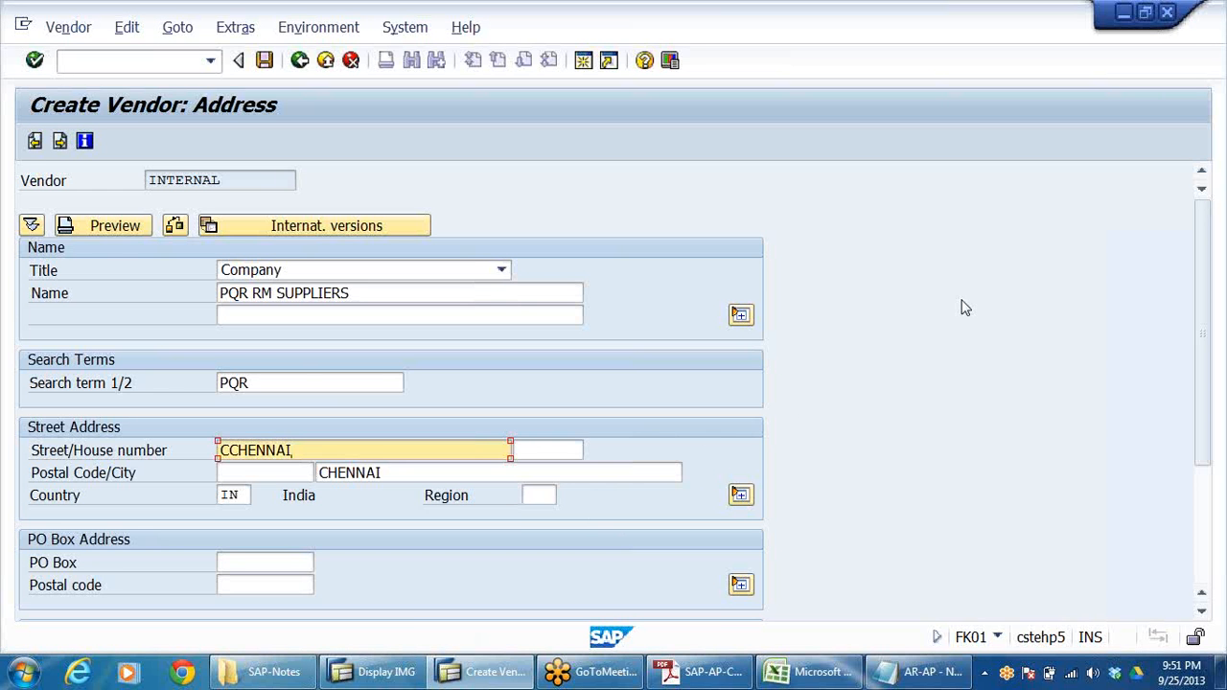
- Accept the address and continue through the control, bank and accounting data unchanged to the company code payment transactions
{"action": "key", "text": "Return"}
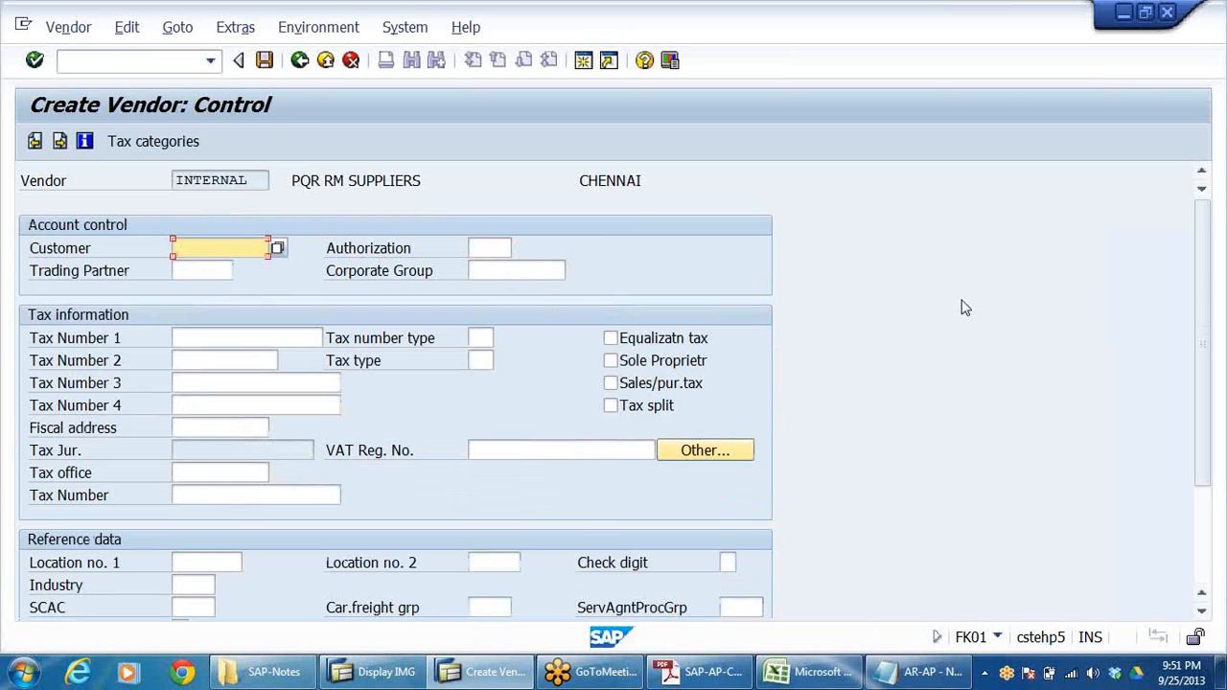
{"action": "key", "text": "Return"}
{"action": "key", "text": "Return"}
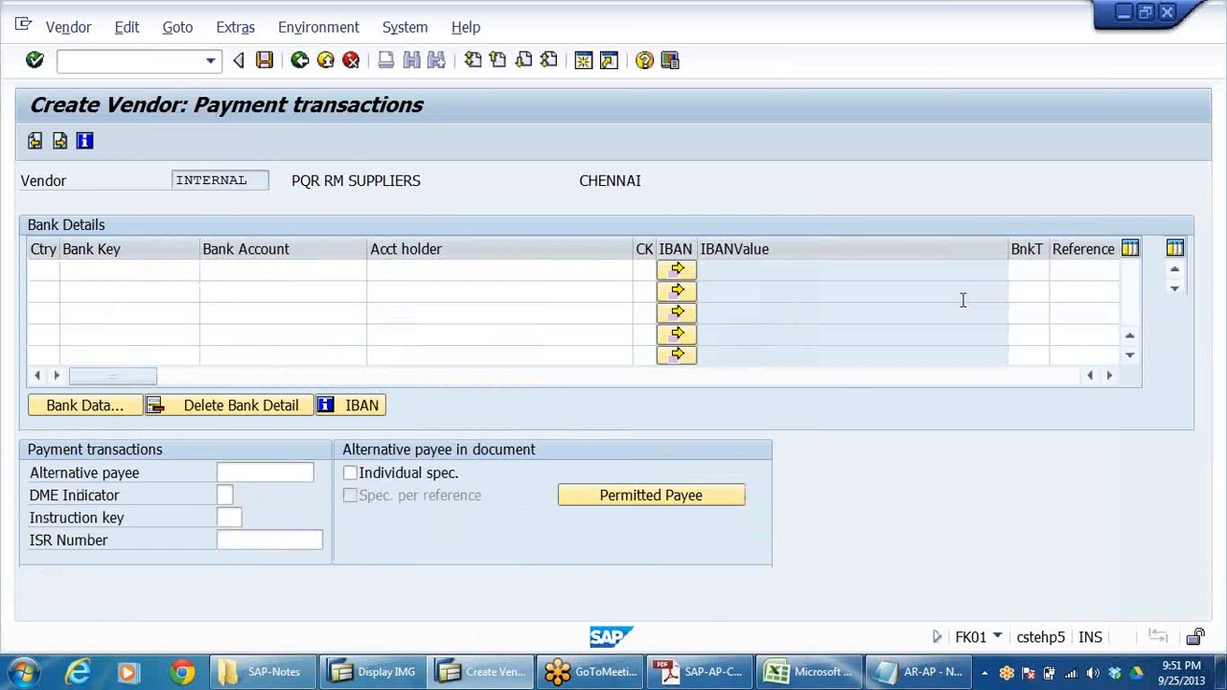
{"action": "key", "text": "Return"}
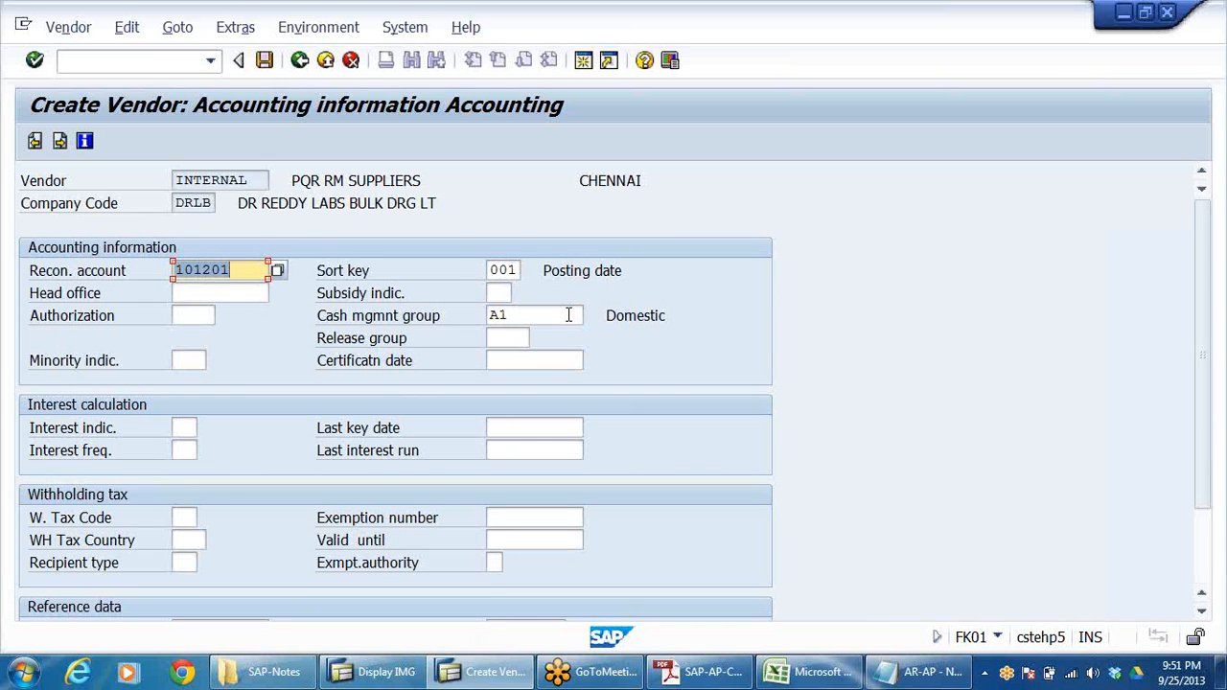
{"action": "key", "text": "Return"}
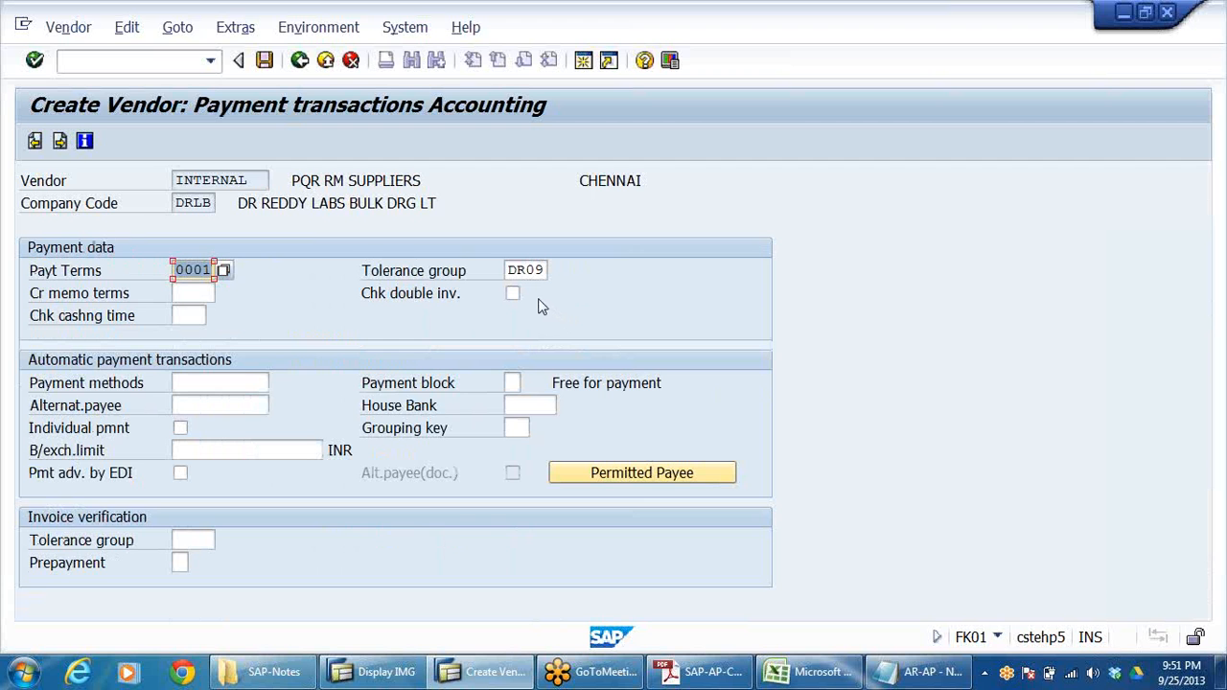
- Examine the payment methods and alternative payee fields in relation to the vendor PQR RM SUPPLIERS
{"action": "left_click", "coordinate": [204, 385]}
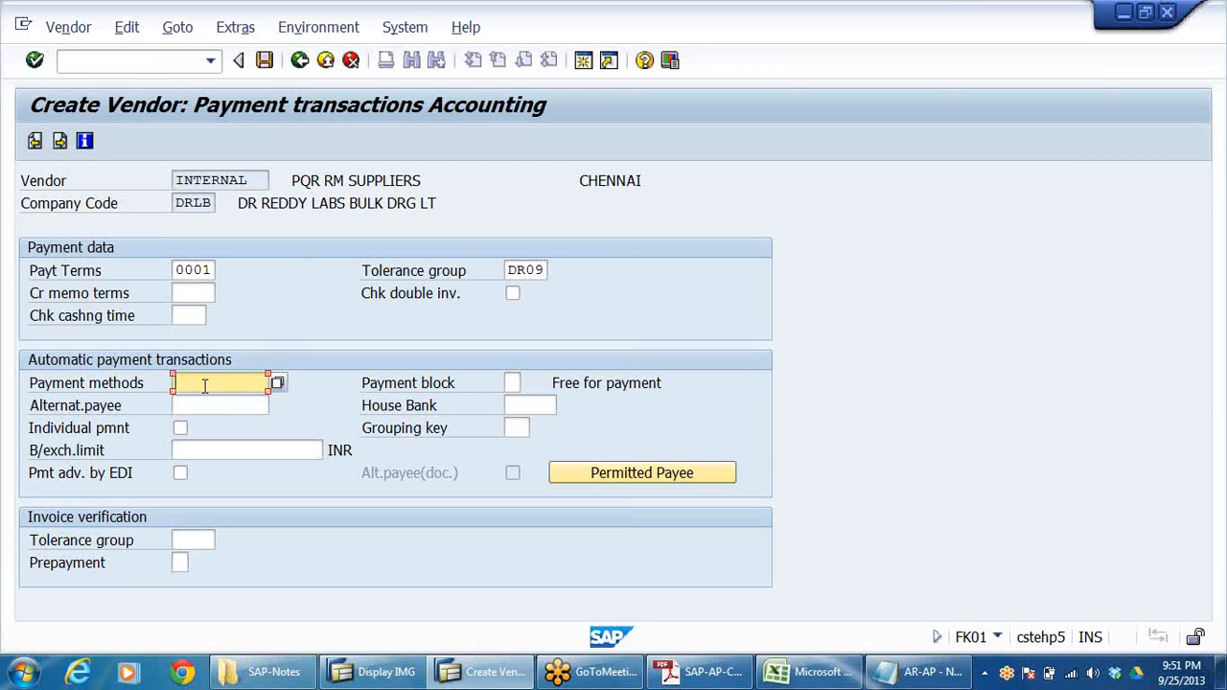
{"action": "left_click", "coordinate": [200, 406]}
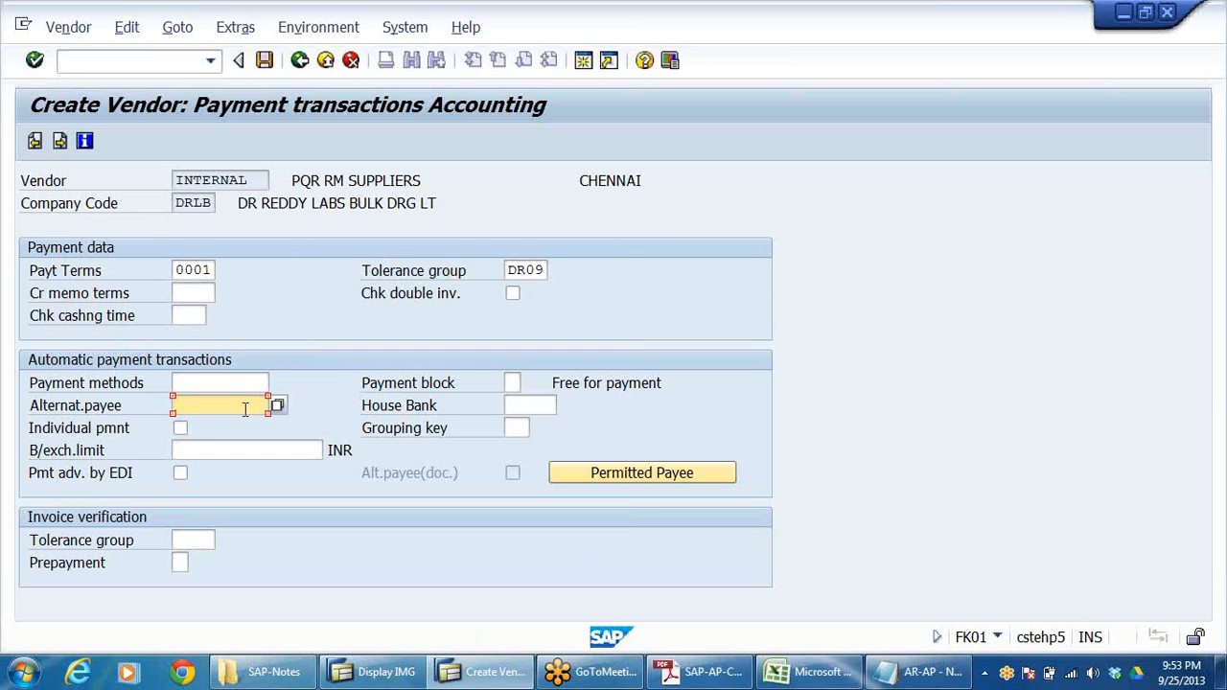
{"action": "left_click", "coordinate": [209, 383]}
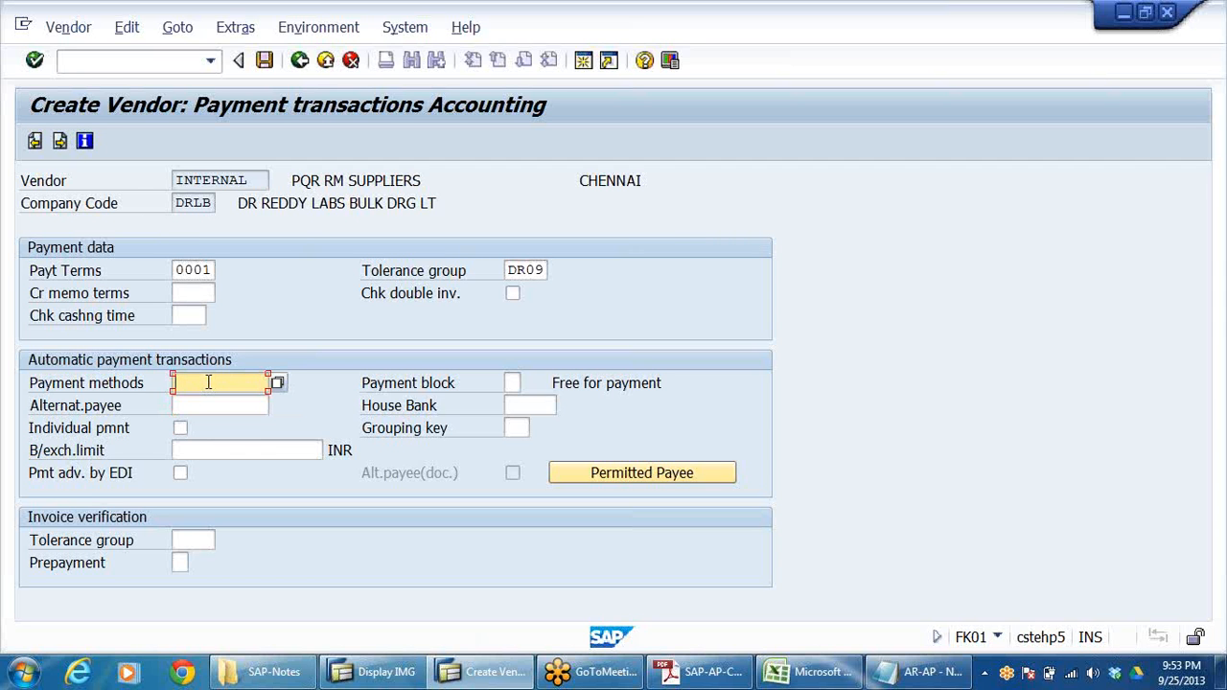
{"action": "left_click", "coordinate": [198, 405]}
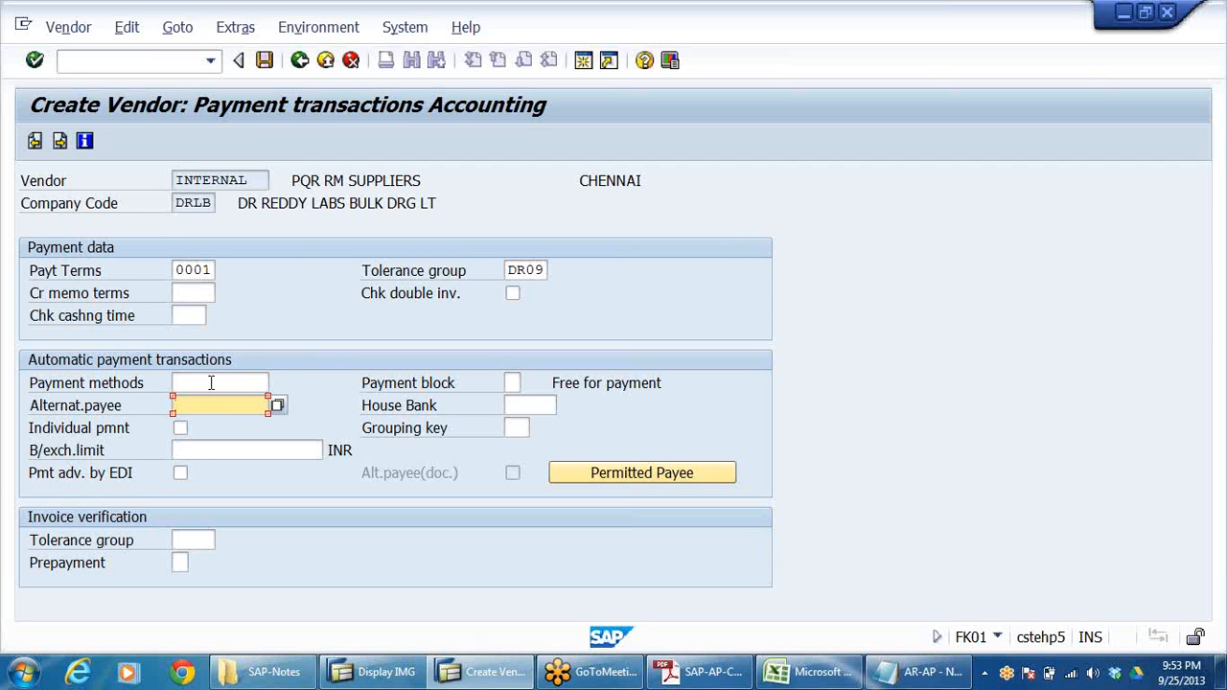
{"action": "left_click", "coordinate": [210, 384]}
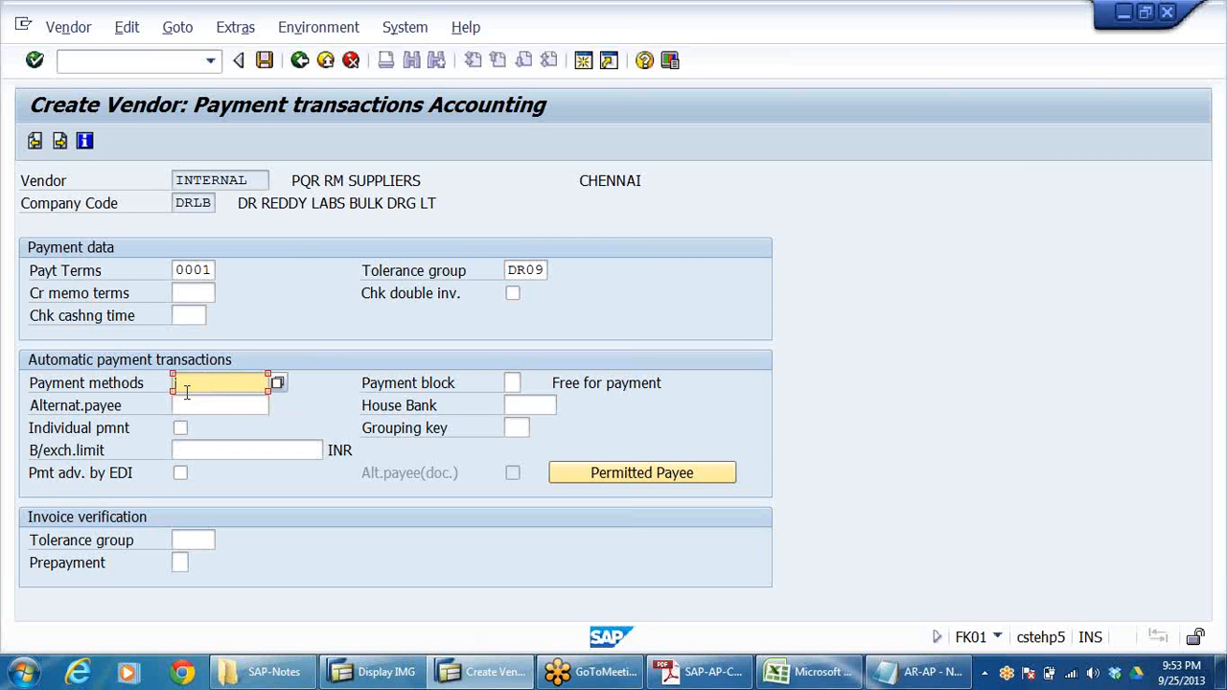
{"action": "left_click", "coordinate": [252, 180]}
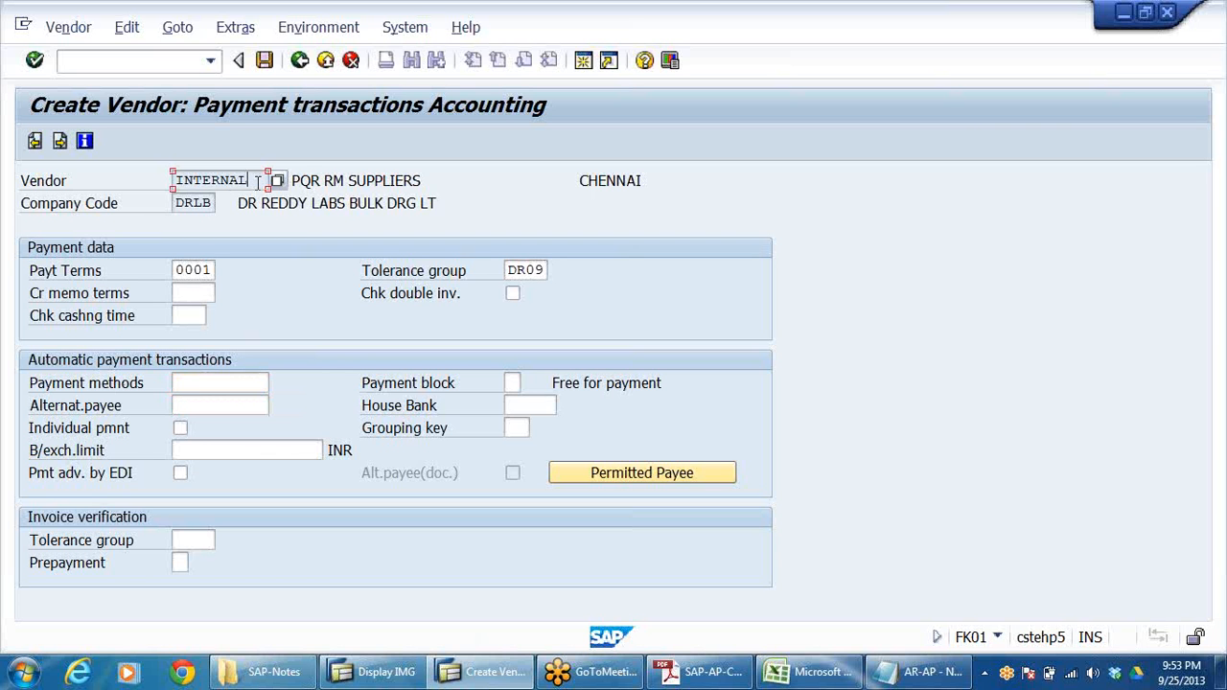
{"action": "left_click_drag", "start_coordinate": [297, 182], "coordinate": [493, 185]}
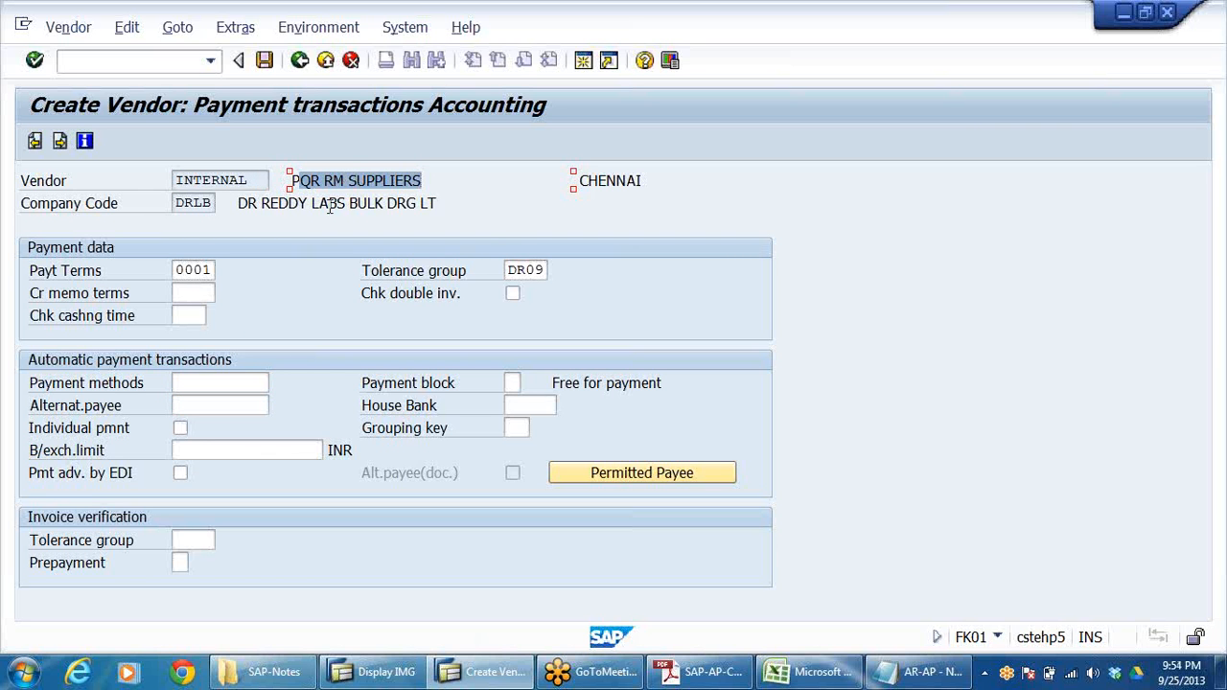
{"action": "left_click", "coordinate": [188, 406]}
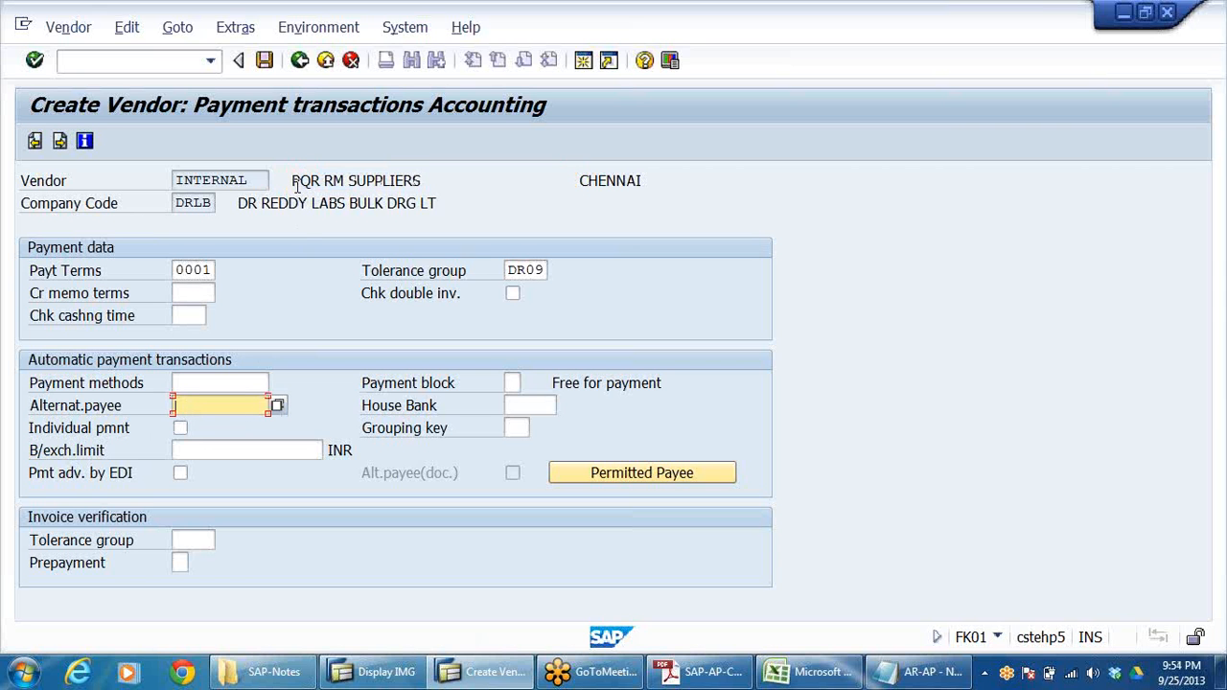
{"action": "left_click_drag", "start_coordinate": [291, 182], "coordinate": [450, 221]}
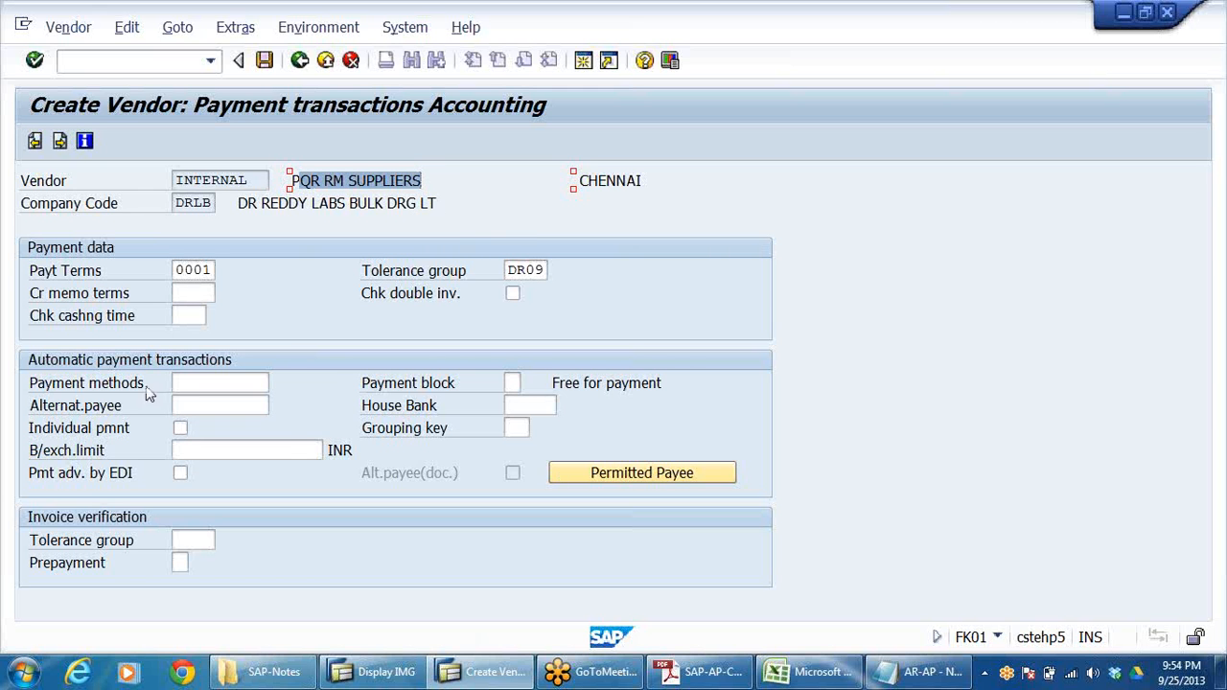
{"action": "left_click", "coordinate": [181, 406]}
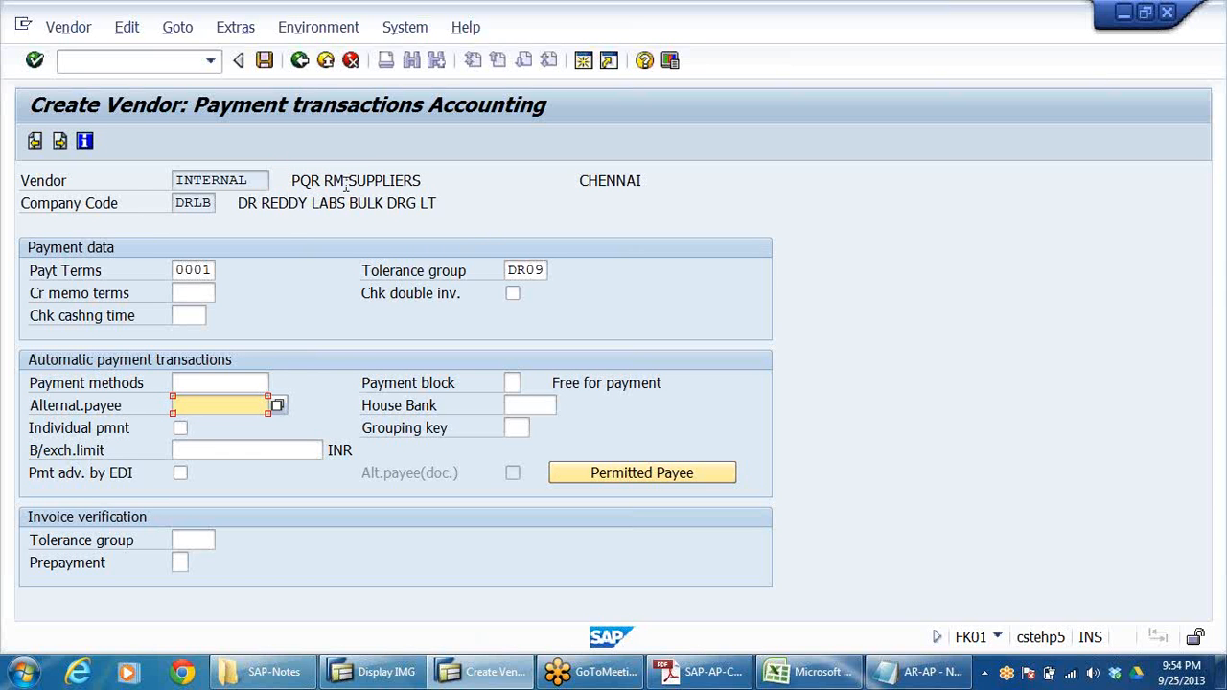
{"action": "left_click", "coordinate": [391, 180]}
{"action": "left_click_drag", "start_coordinate": [392, 180], "coordinate": [291, 182]}
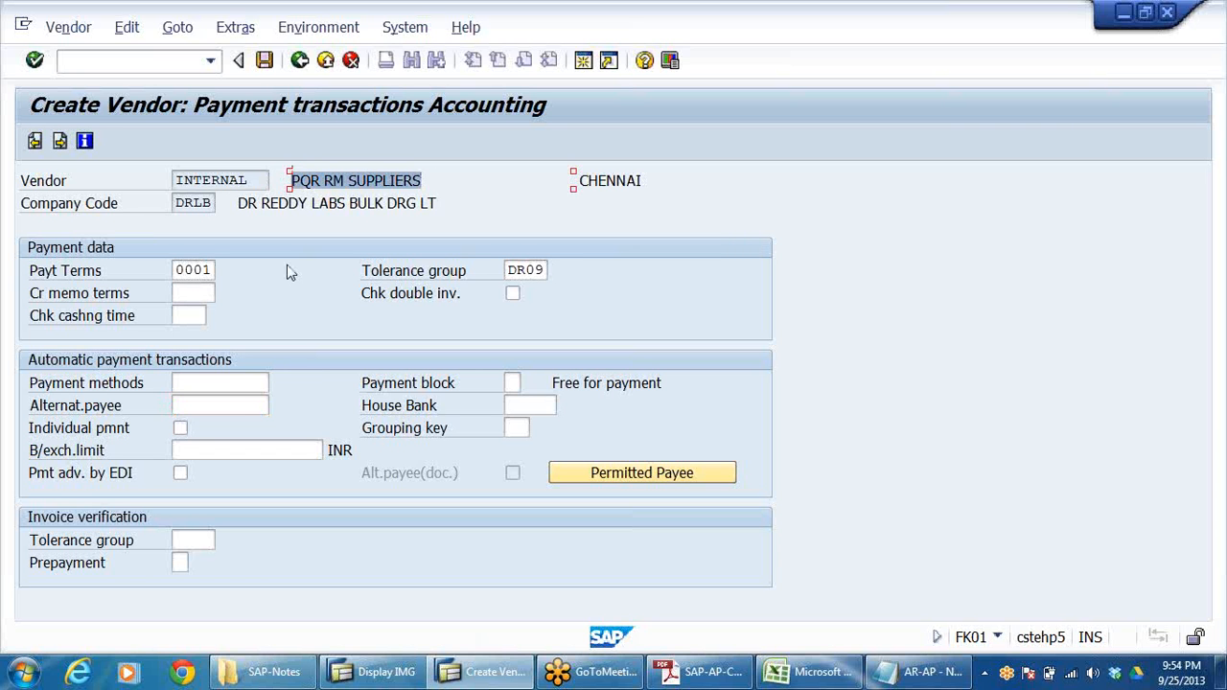
{"action": "left_click", "coordinate": [240, 407]}
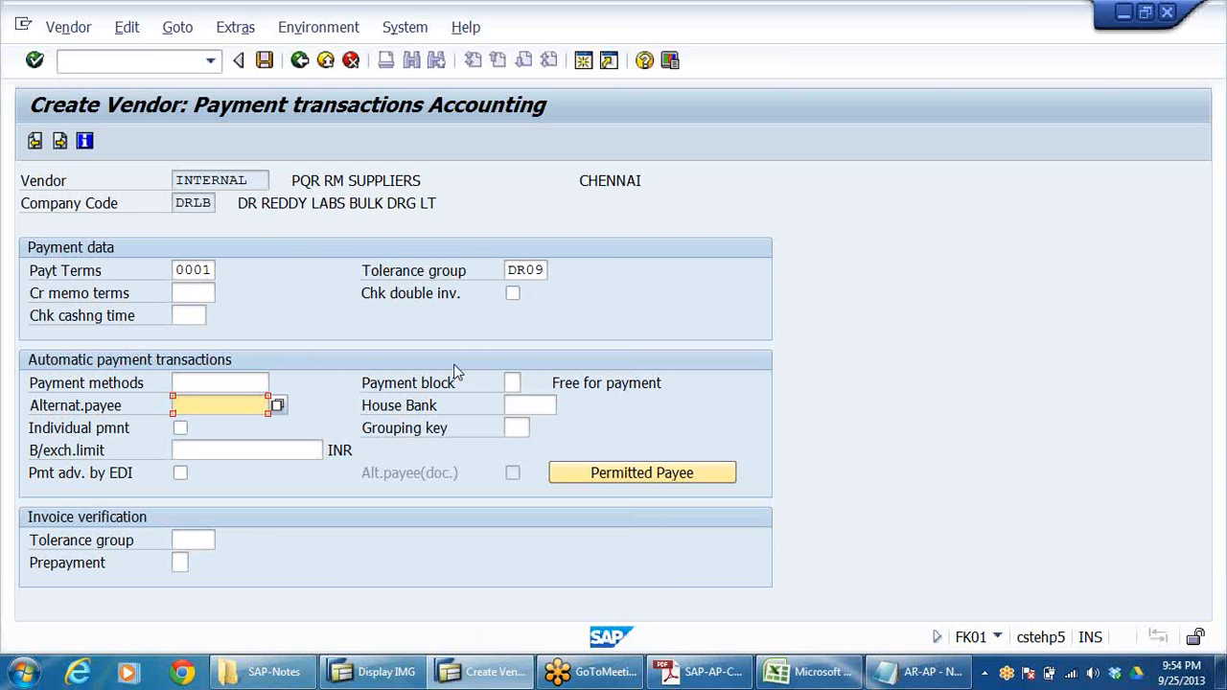
- Look at the house bank field and review the available payment block keys without choosing one
{"action": "left_click", "coordinate": [522, 406]}
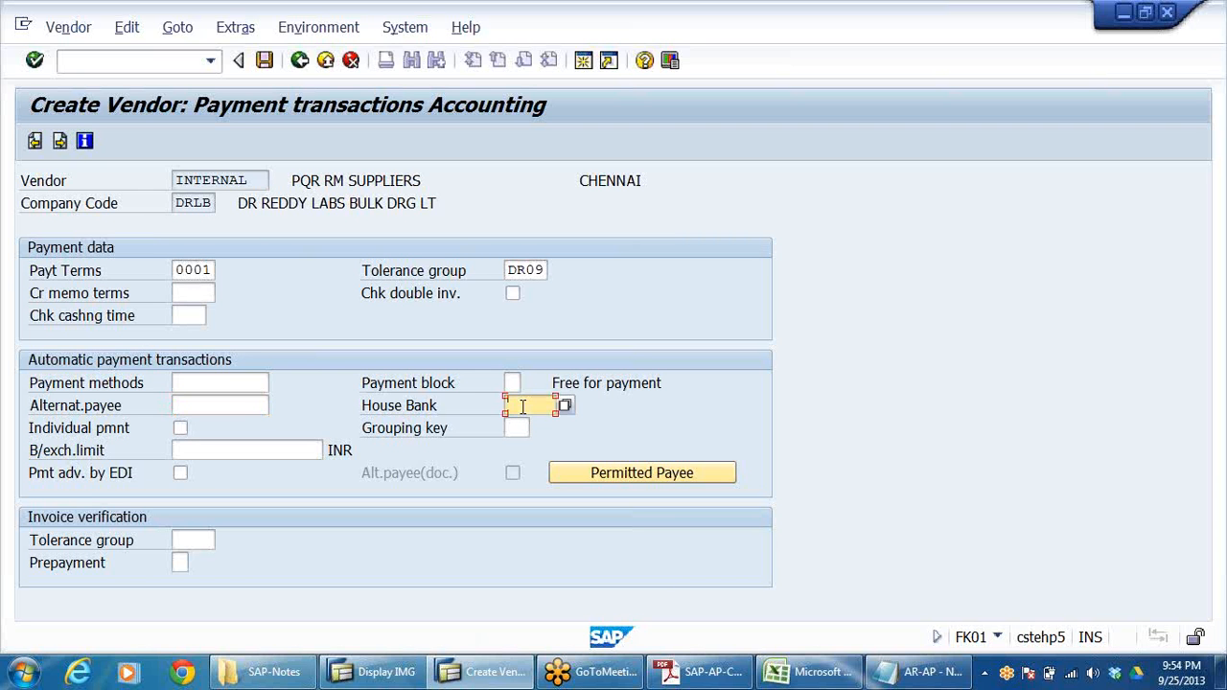
{"action": "left_click", "coordinate": [512, 383]}
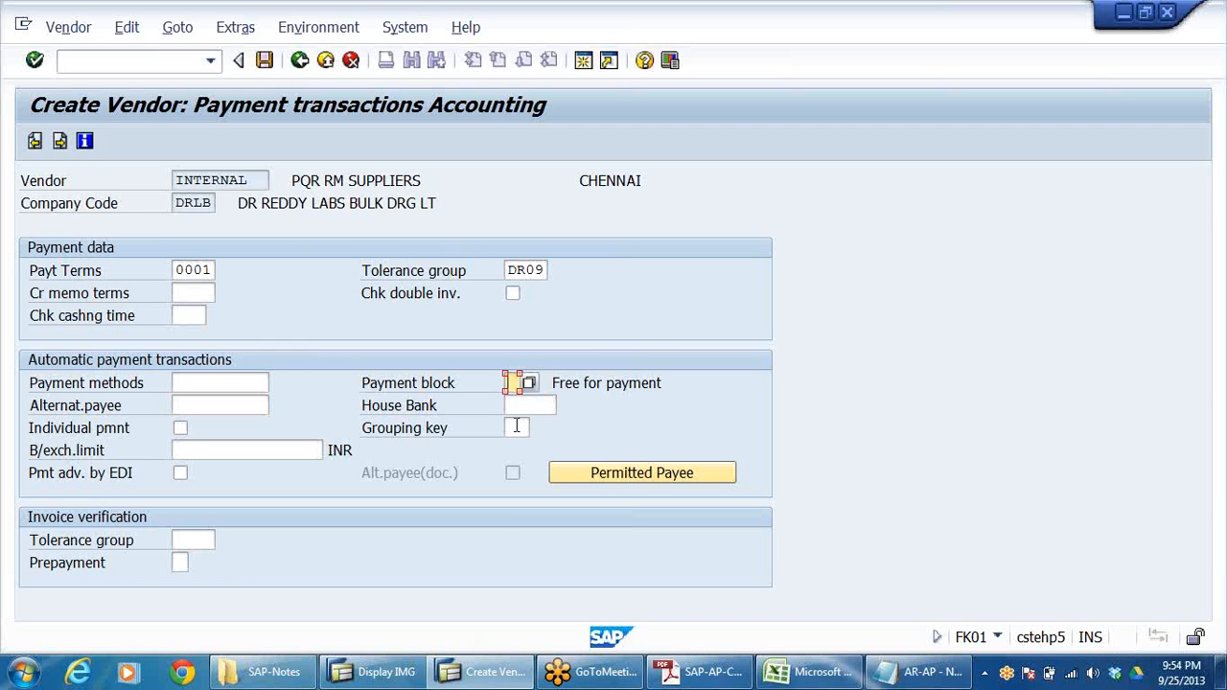
{"action": "left_click", "coordinate": [529, 382]}
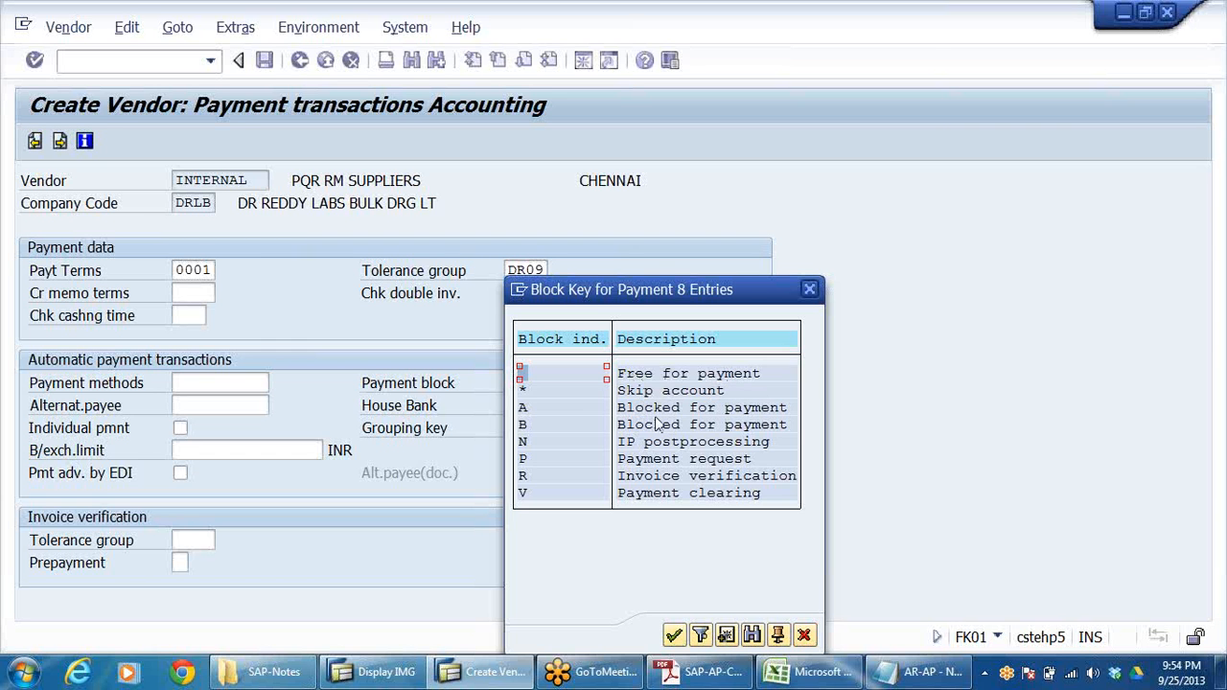
{"action": "left_click", "coordinate": [811, 289]}
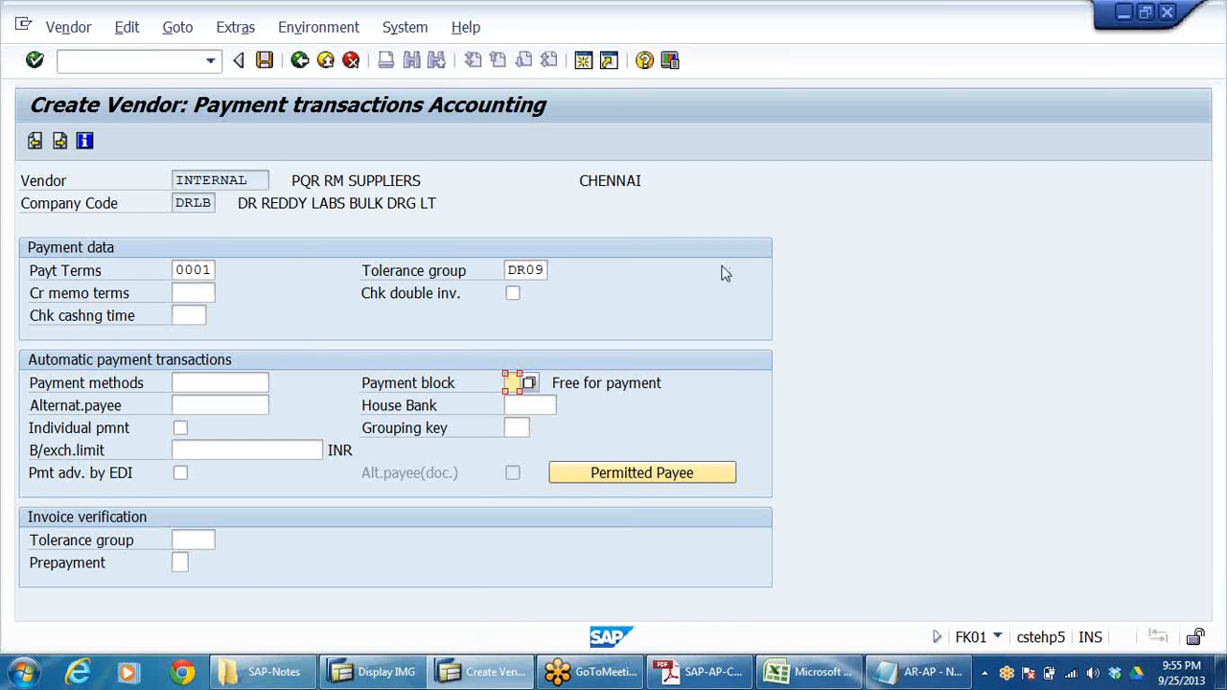
- Continue past the payment and correspondence data without further entries and save the PQR RM SUPPLIERS vendor
{"action": "key", "text": "Return"}
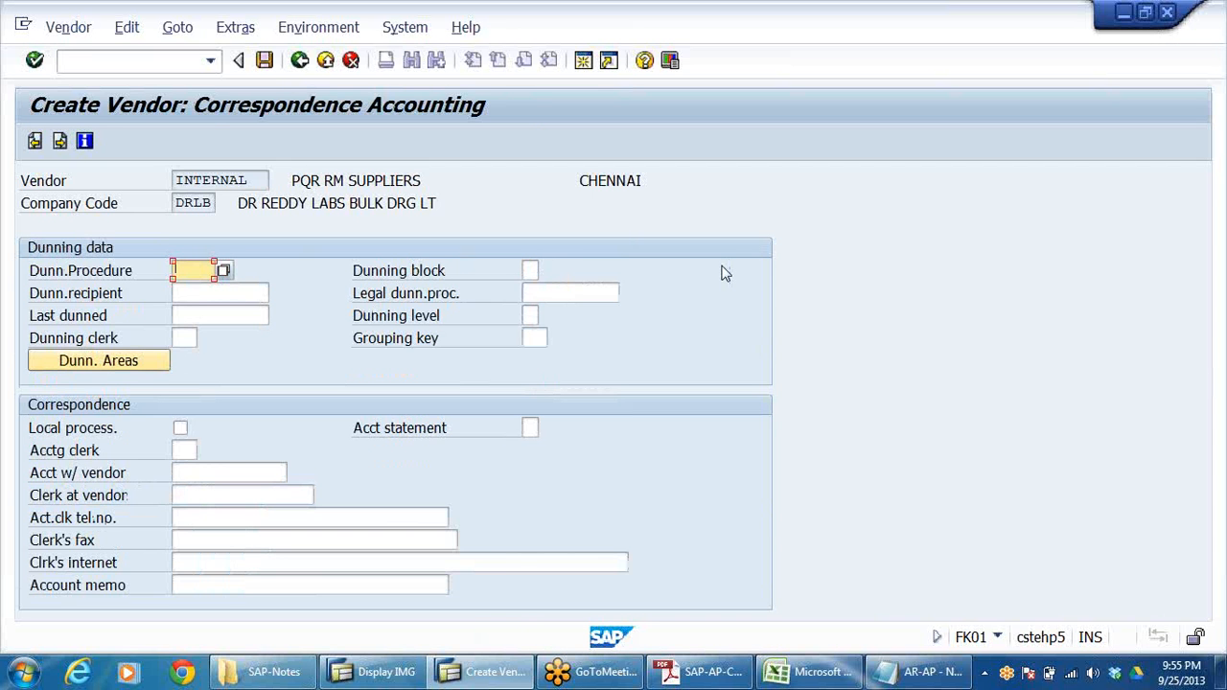
{"action": "key", "text": "Return"}
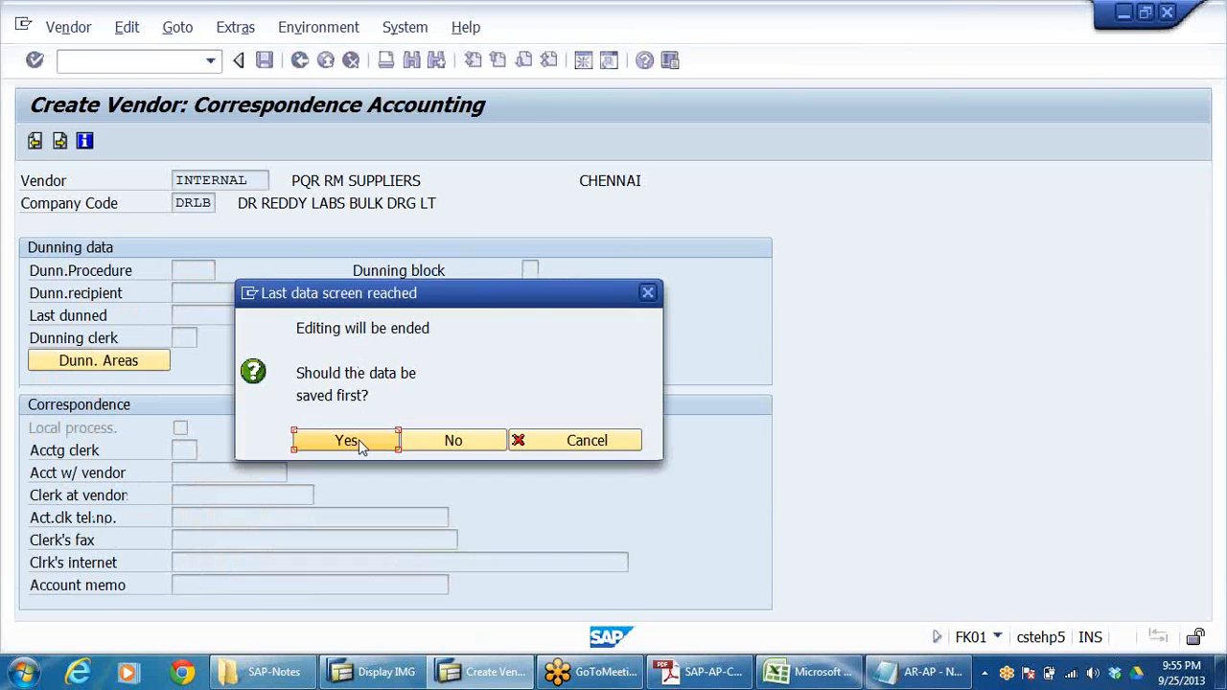
{"action": "left_click", "coordinate": [359, 446]}
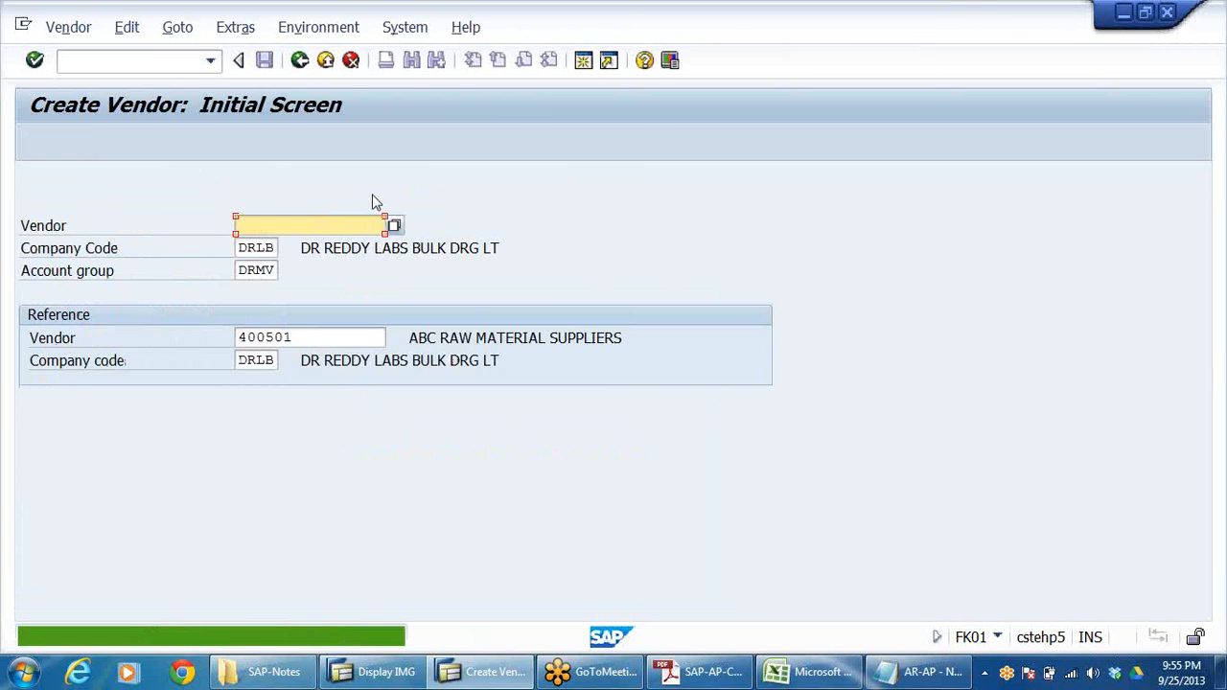
- Leave vendor creation, start the FK02 vendor change transaction, and enter the ABC RAW MATERIAL SUPPLIERS vendor's number
{"action": "left_click", "coordinate": [343, 62]}
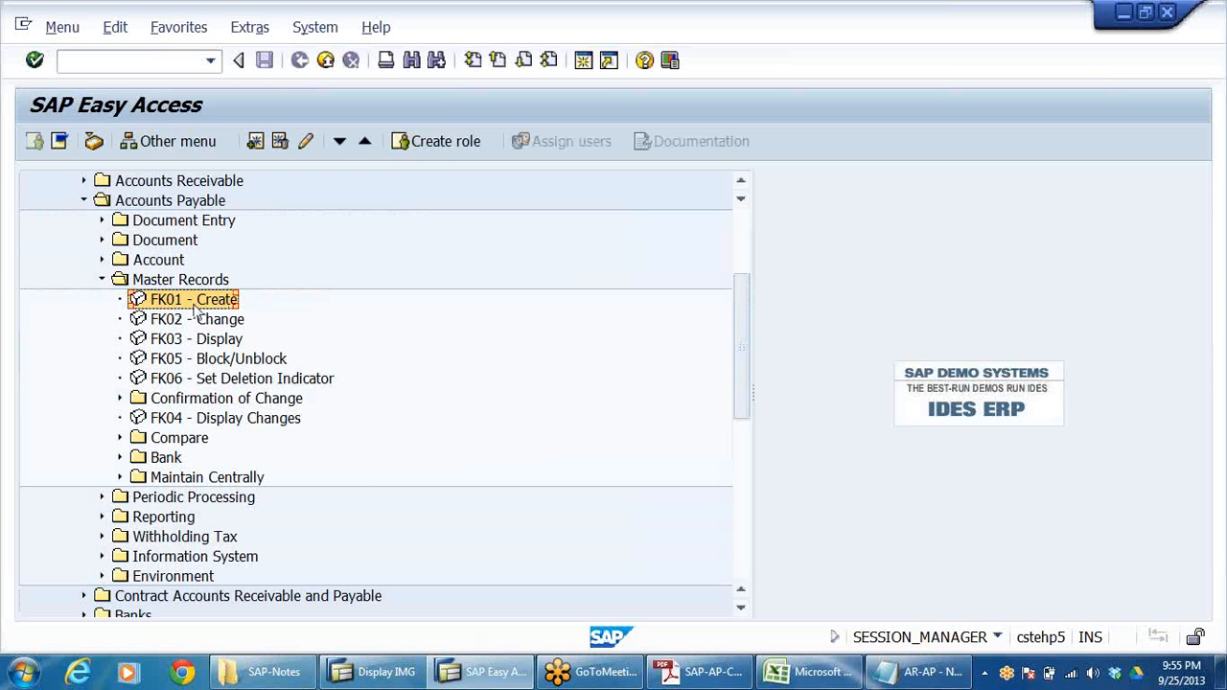
{"action": "double_click", "coordinate": [191, 320]}
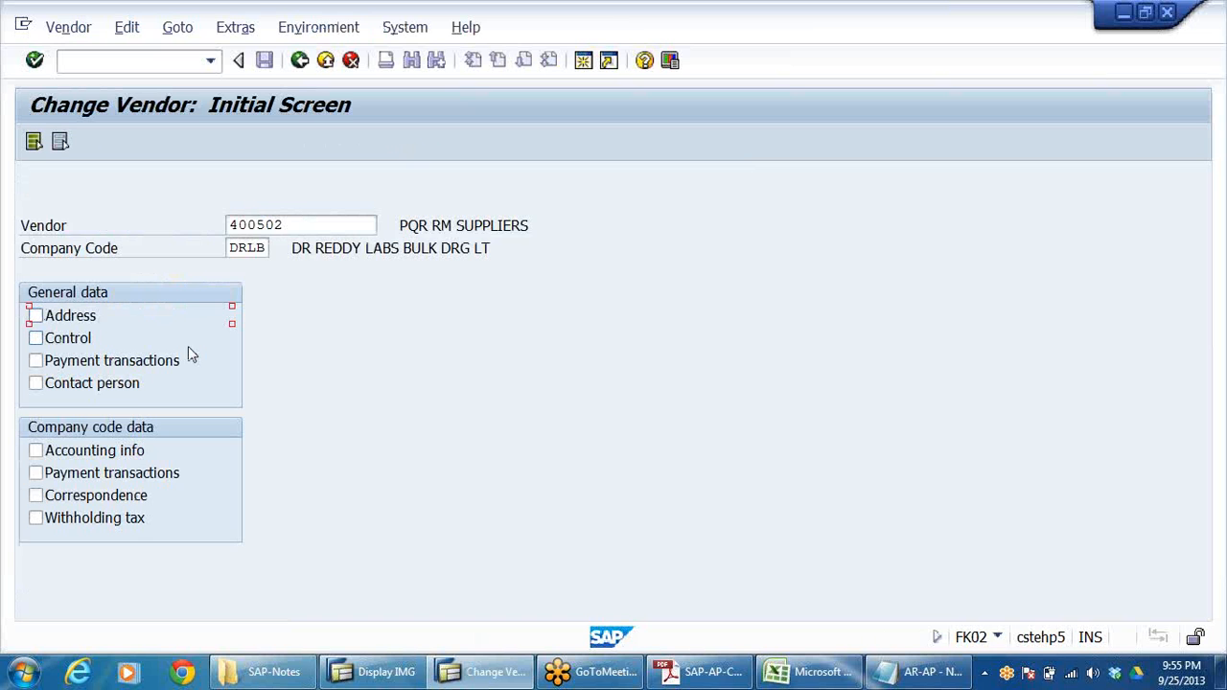
{"action": "left_click", "coordinate": [299, 60]}
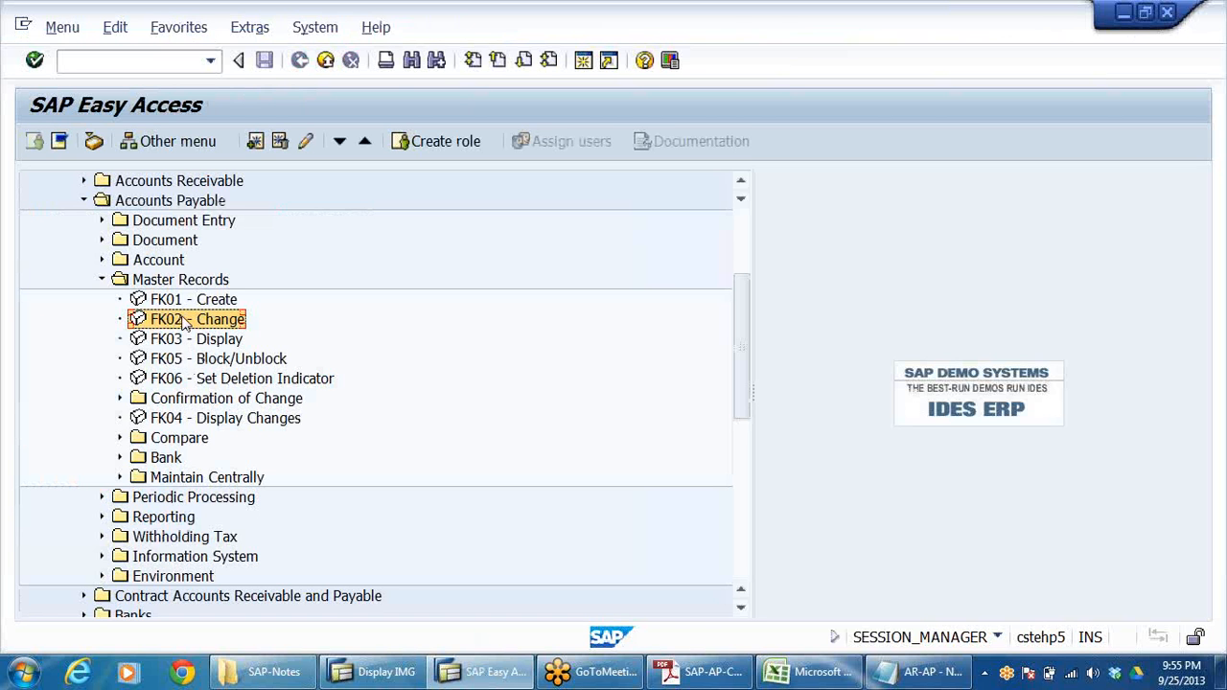
{"action": "double_click", "coordinate": [185, 322]}
{"action": "left_click", "coordinate": [320, 224]}
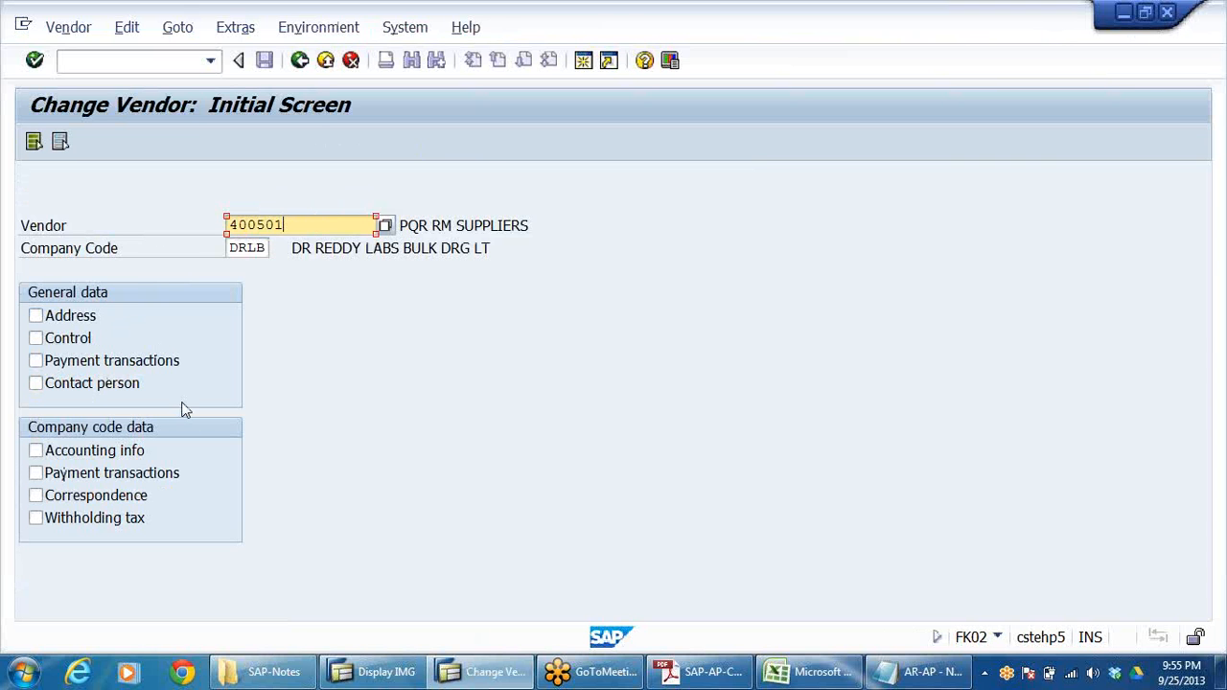
- Open the vendor for change with its address, accounting info and company code payment transactions data selected
{"action": "left_click", "coordinate": [35, 316]}
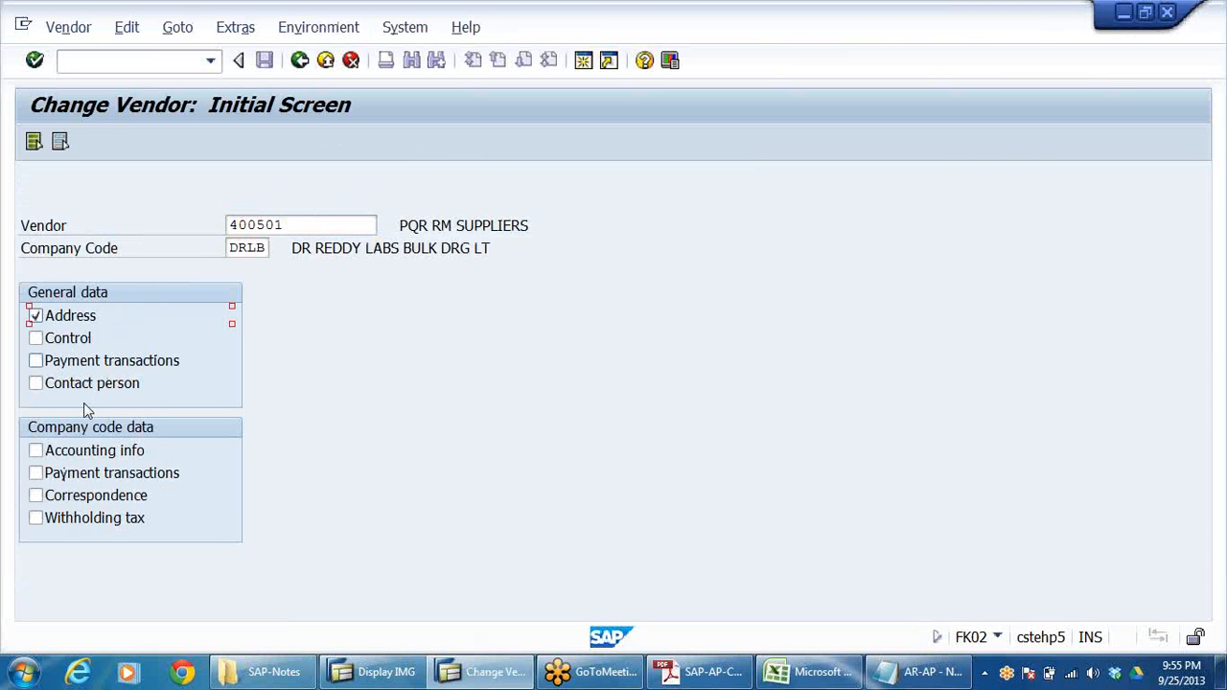
{"action": "left_click", "coordinate": [36, 450]}
{"action": "left_click", "coordinate": [36, 473]}
{"action": "key", "text": "Return"}
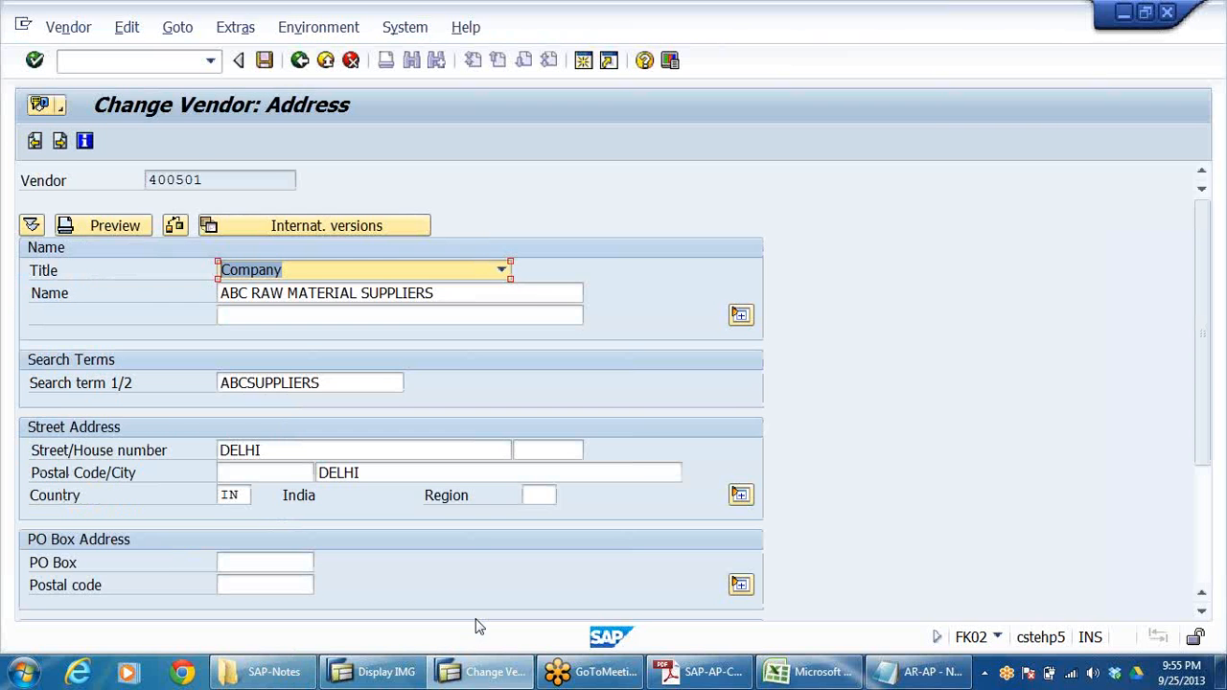
- Review the vendor's address, accounting and payment data, exit editing without changes, and leave the vendor change transaction
{"action": "key", "text": "Return"}
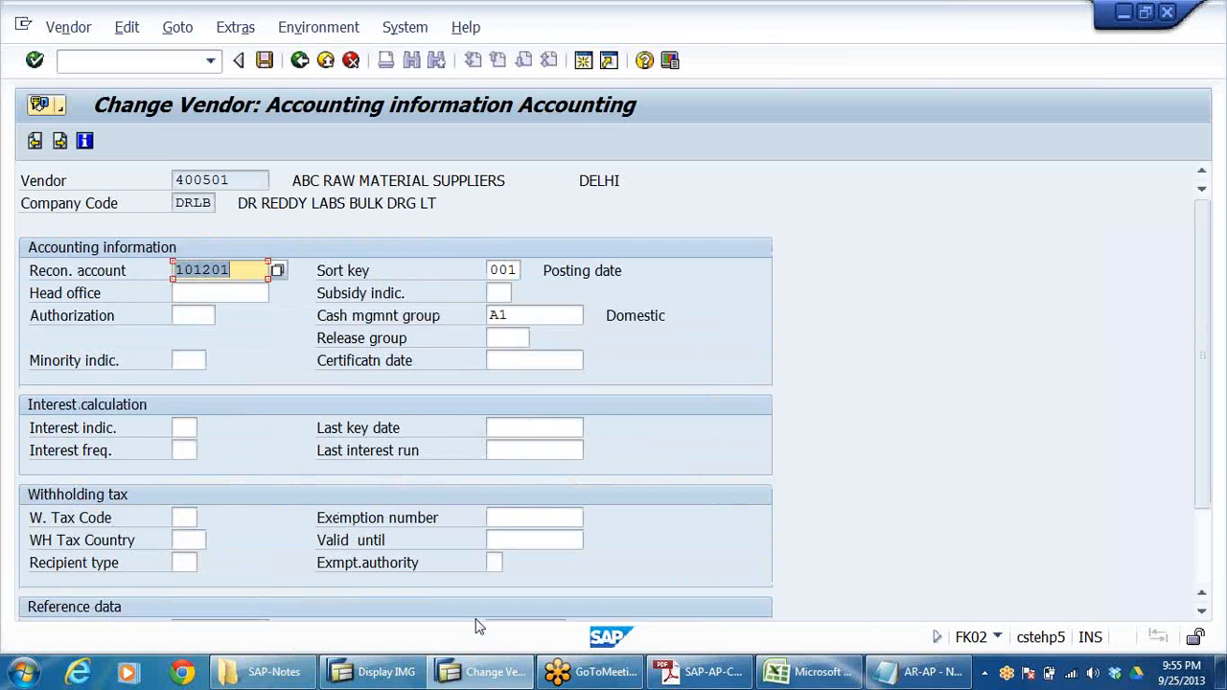
{"action": "key", "text": "Return"}
{"action": "key", "text": "Return"}
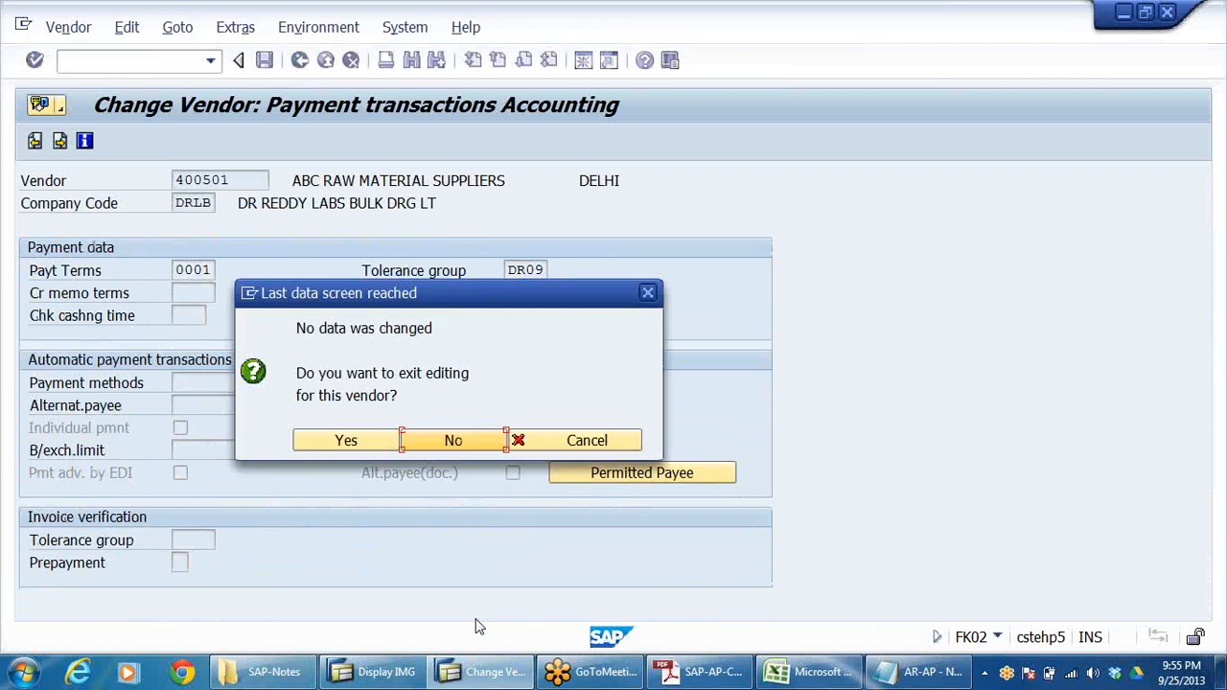
{"action": "key", "text": "Left"}
{"action": "key", "text": "Return"}
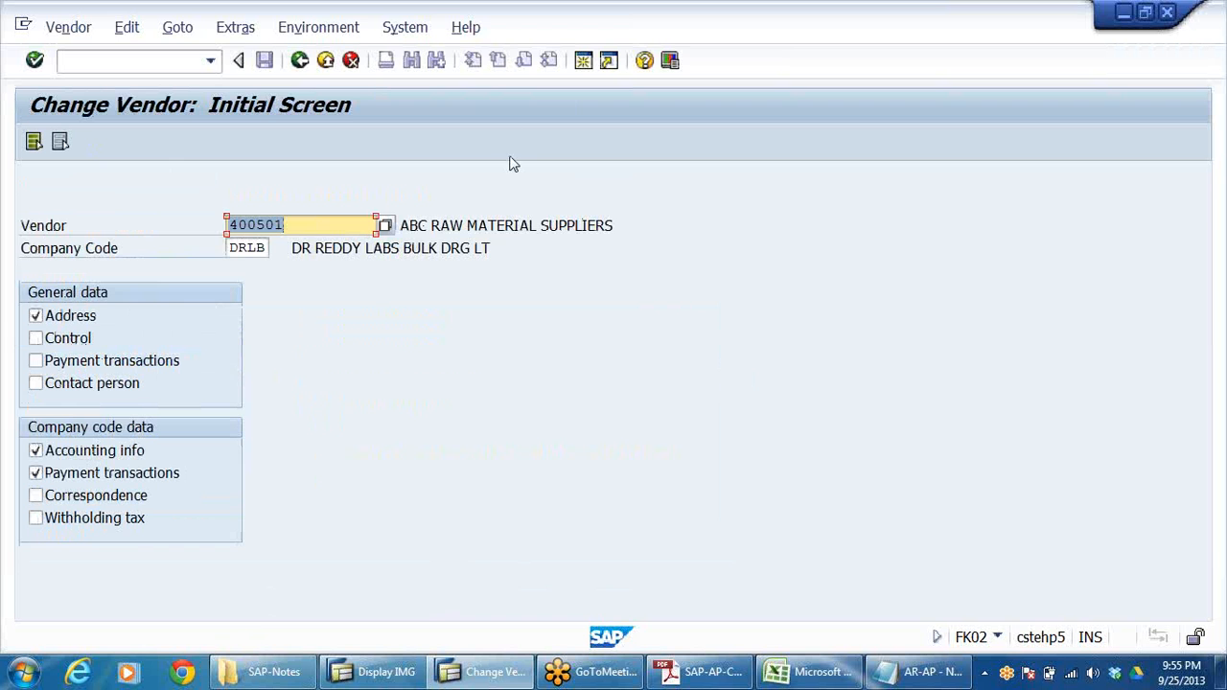
{"action": "left_click", "coordinate": [326, 64]}
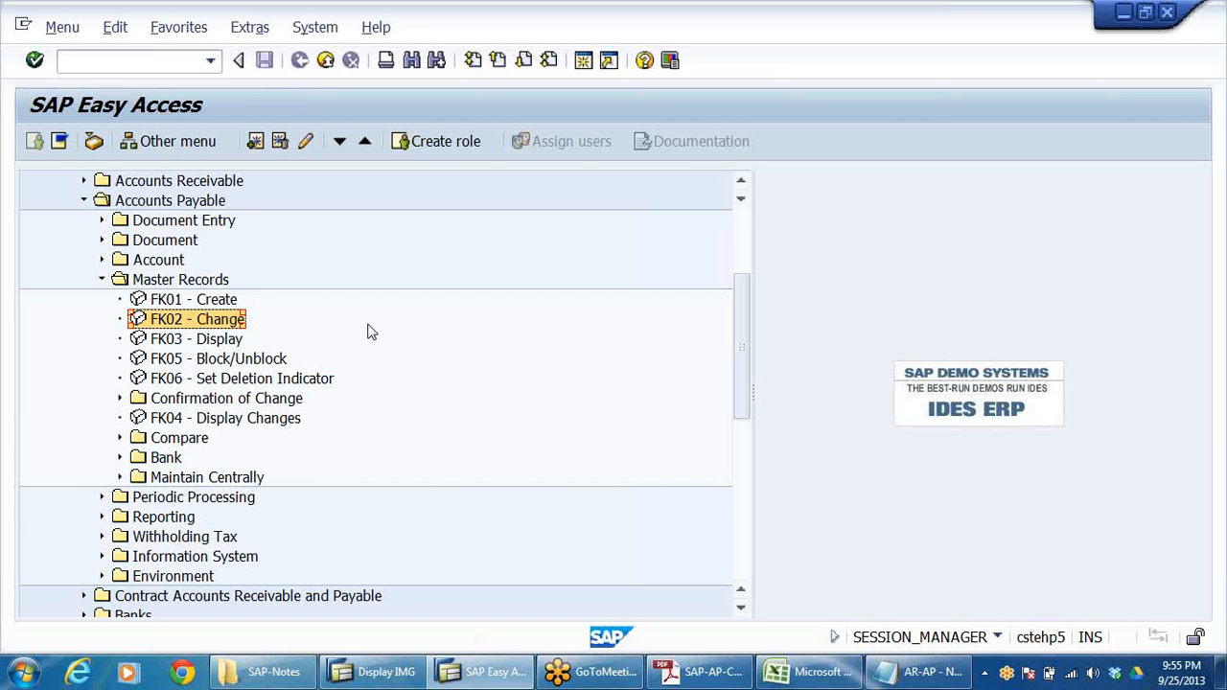
- Switch to the DRL_GRP workbook in Excel and open the ACCTS PAYBLS sheet at its accounting entries
{"action": "left_click", "coordinate": [815, 671]}
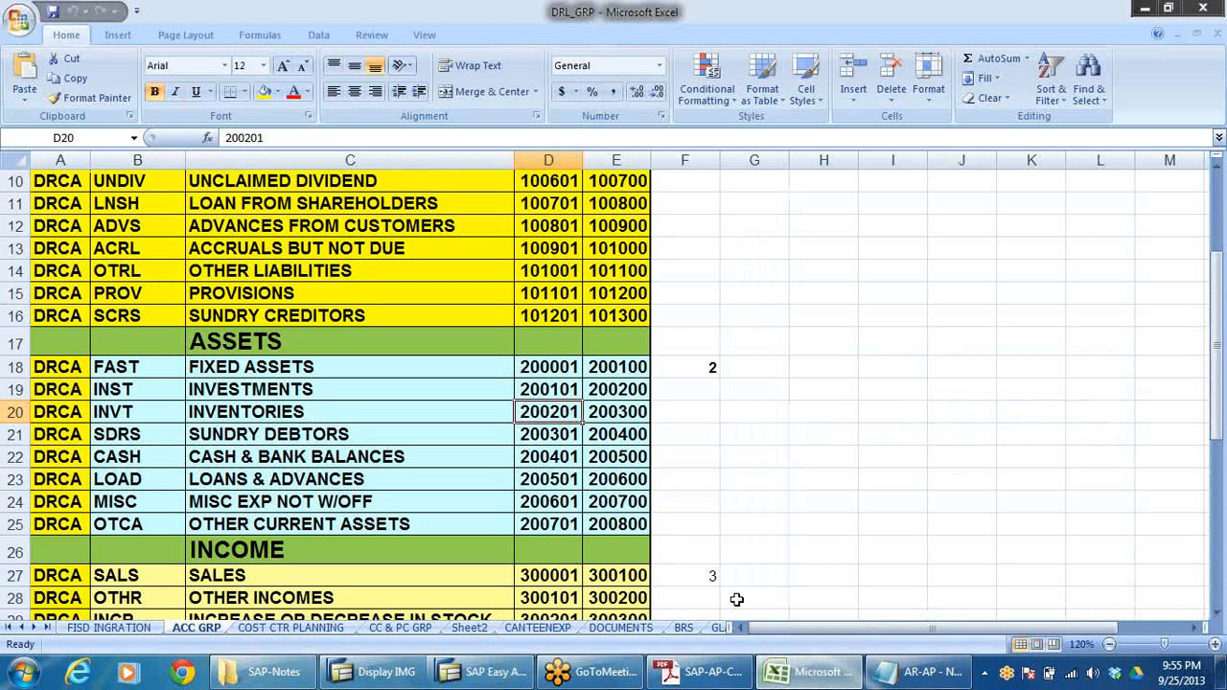
{"action": "left_click", "coordinate": [35, 628]}
{"action": "left_click", "coordinate": [35, 627]}
{"action": "left_click", "coordinate": [34, 628]}
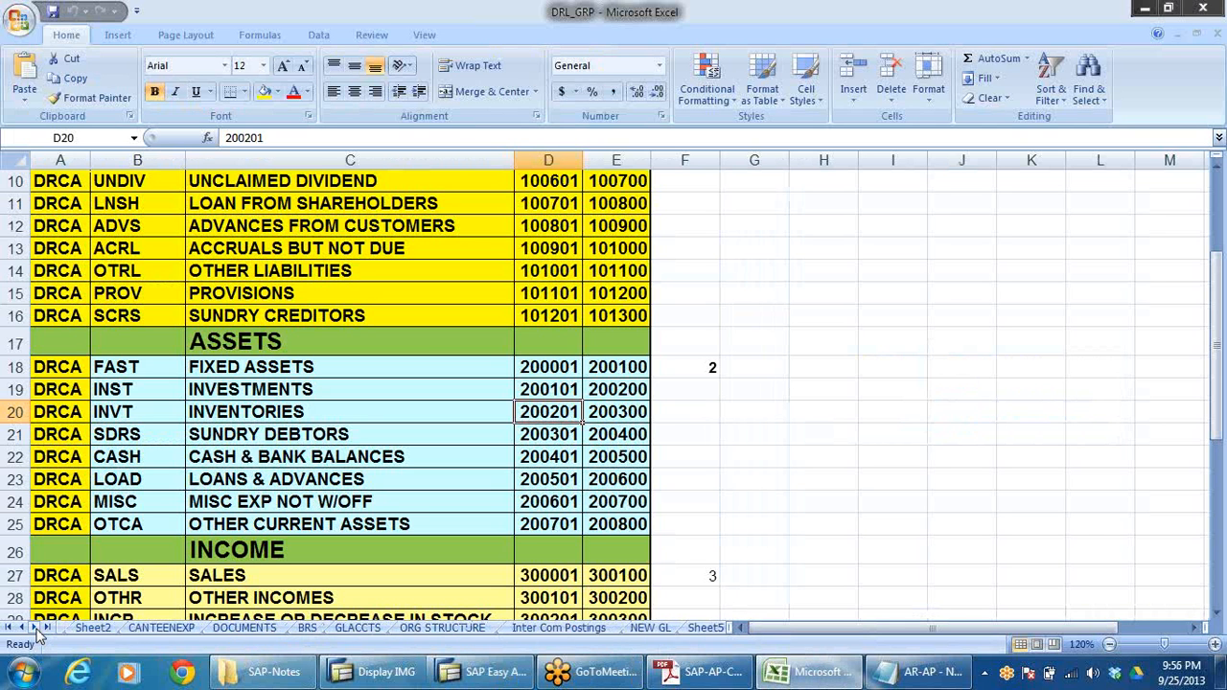
{"action": "left_click", "coordinate": [34, 628]}
{"action": "left_click", "coordinate": [34, 628]}
{"action": "left_click", "coordinate": [35, 628]}
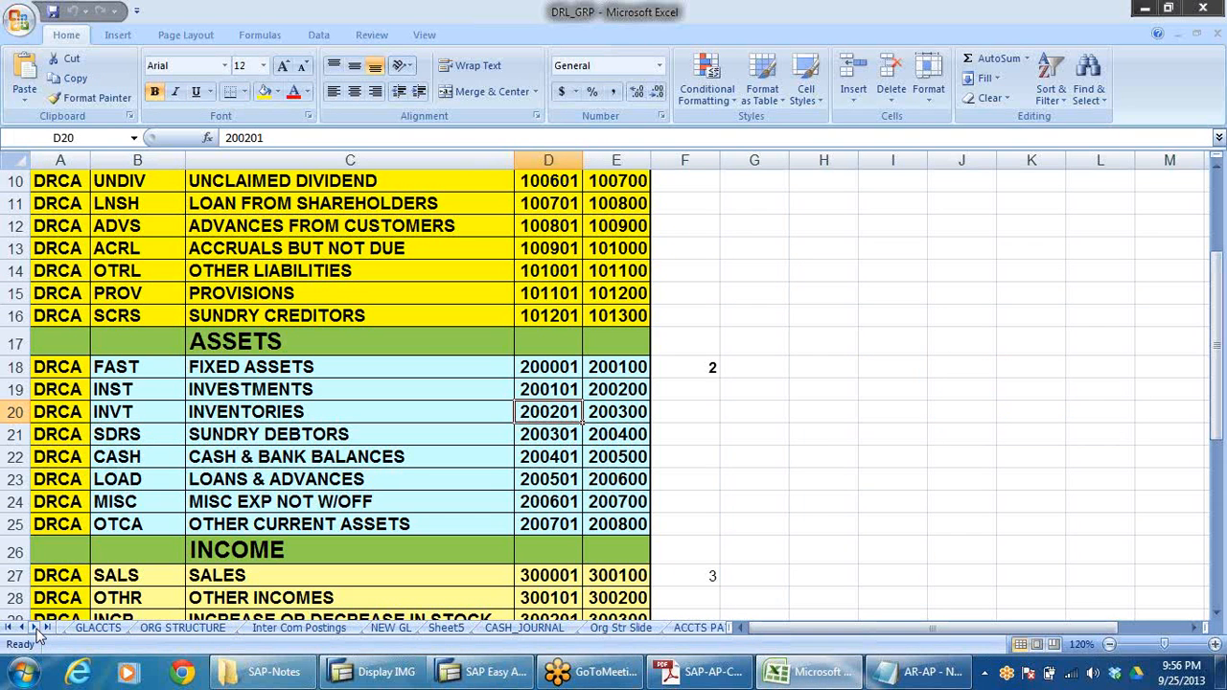
{"action": "left_click", "coordinate": [37, 629]}
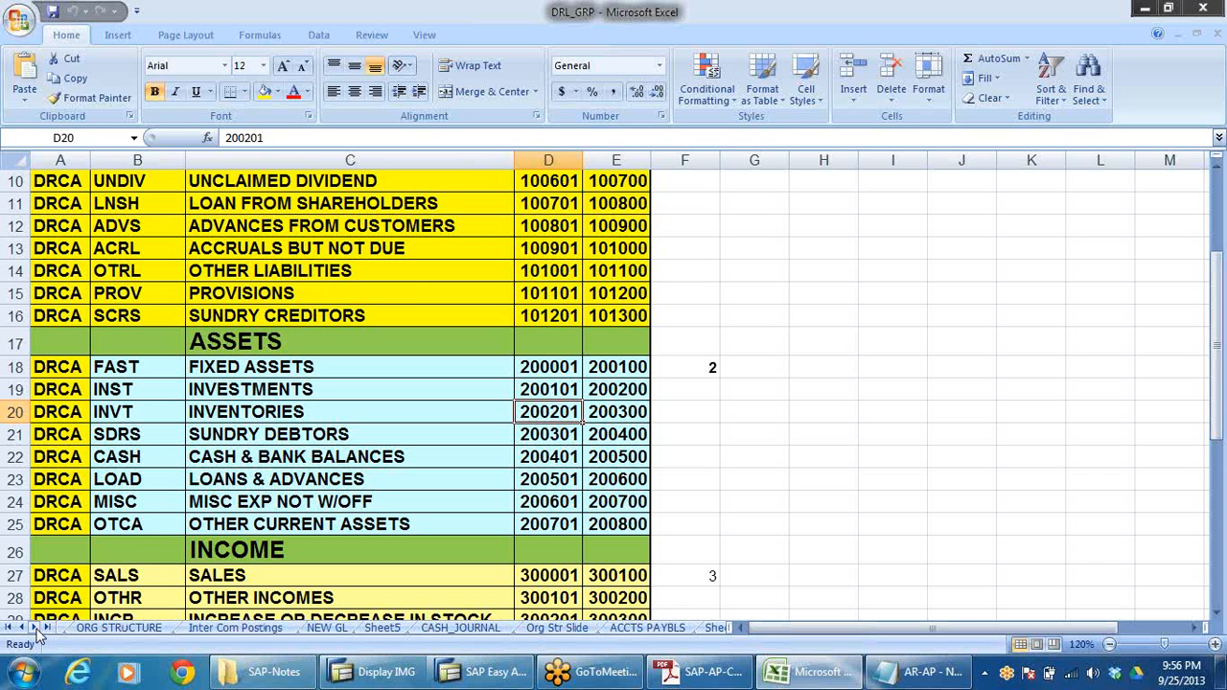
{"action": "left_click", "coordinate": [642, 628]}
{"action": "scroll", "coordinate": [739, 439], "scroll_direction": "up", "scroll_amount": 20}
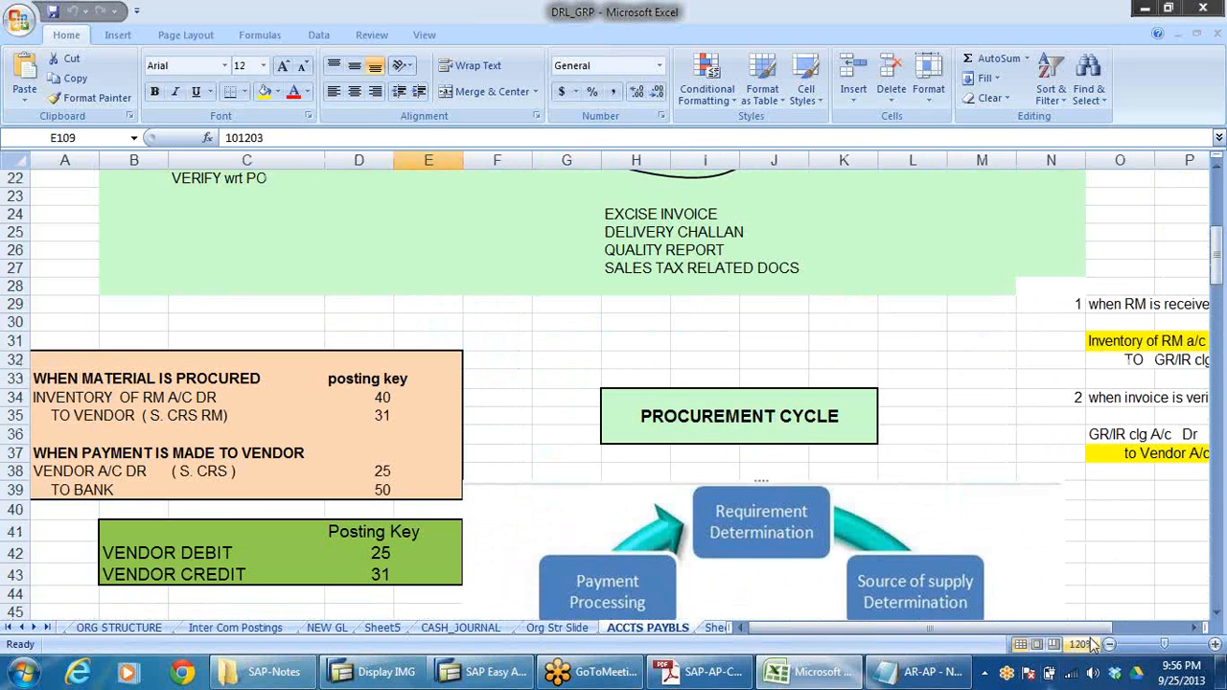
- Examine the MIGO and MIRO accounting entries for raw material receipt and invoice verification, including the GR/IR clearing account
{"action": "left_click_drag", "start_coordinate": [1095, 626], "coordinate": [1175, 636]}
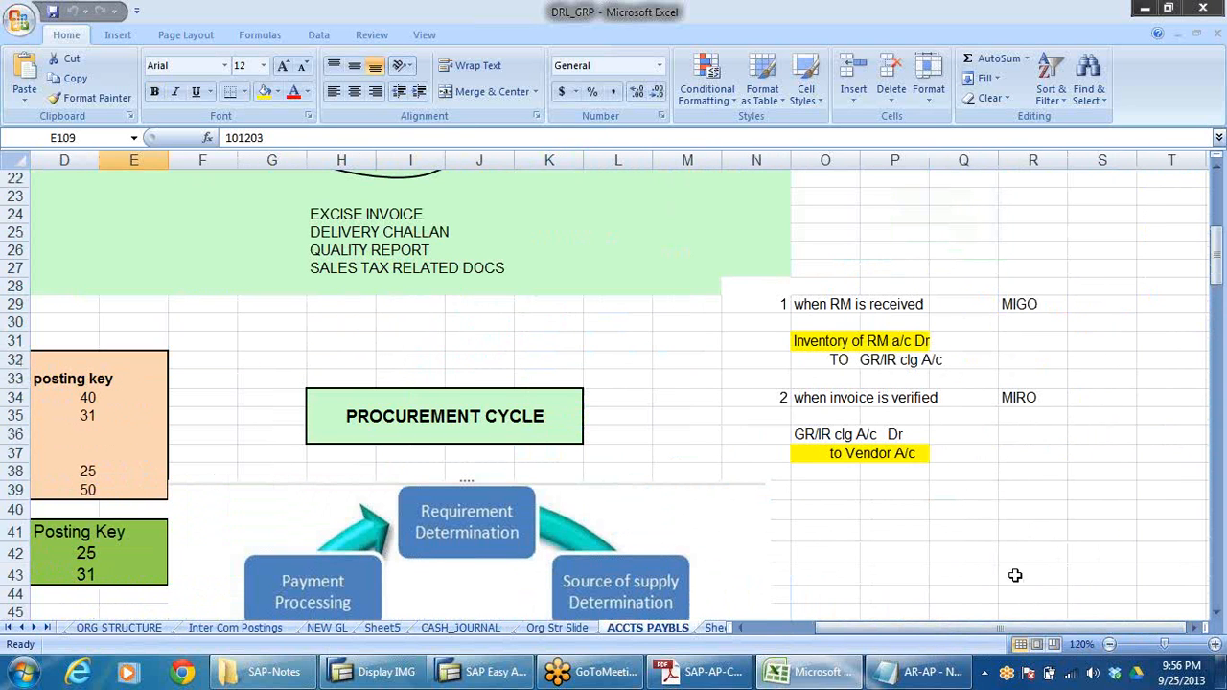
{"action": "left_click", "coordinate": [858, 346]}
{"action": "left_click", "coordinate": [872, 364]}
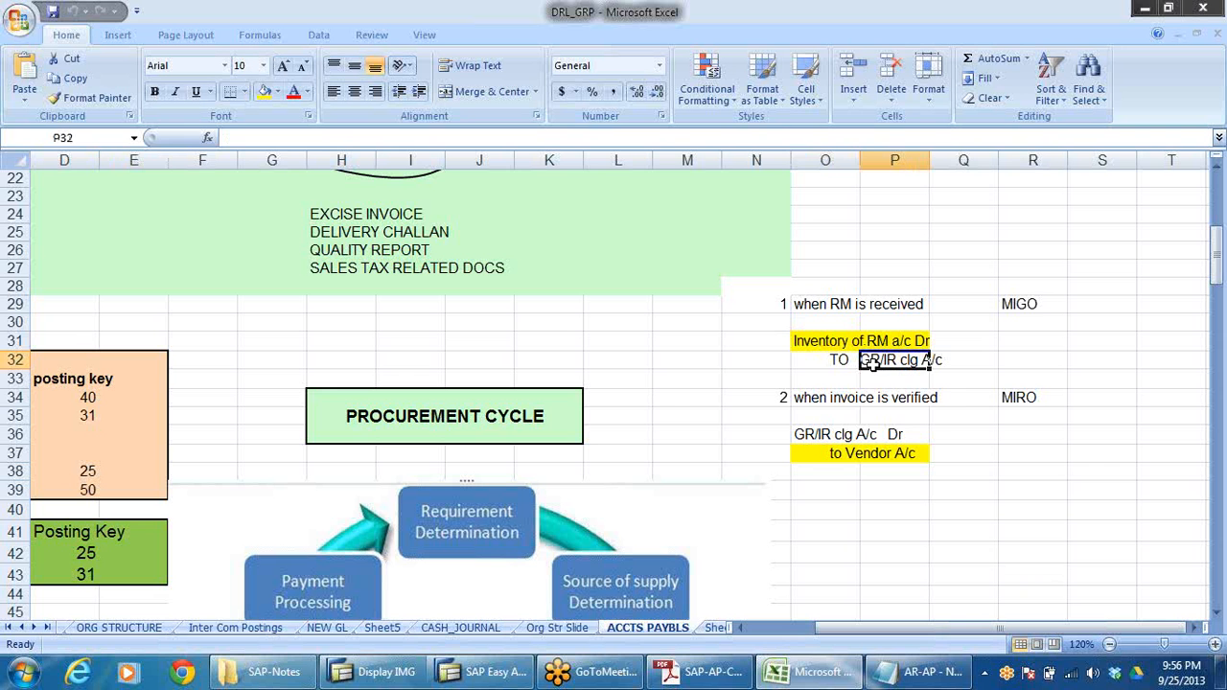
{"action": "left_click", "coordinate": [839, 402]}
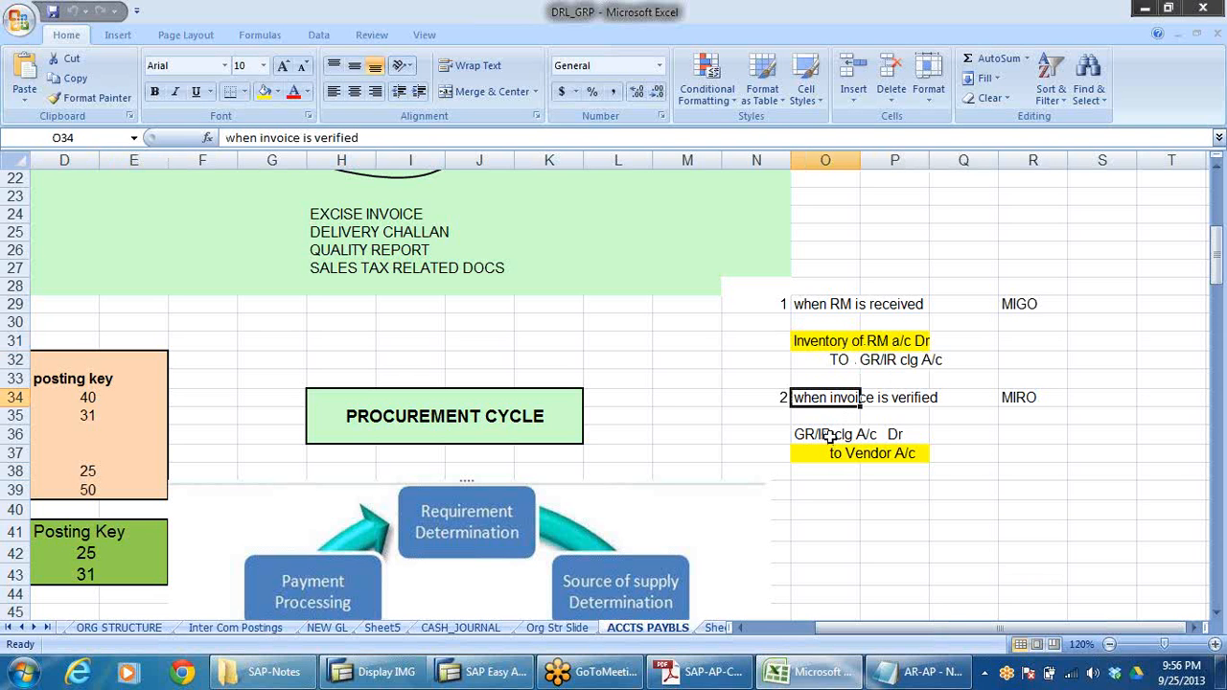
{"action": "left_click", "coordinate": [830, 435]}
{"action": "left_click", "coordinate": [847, 452]}
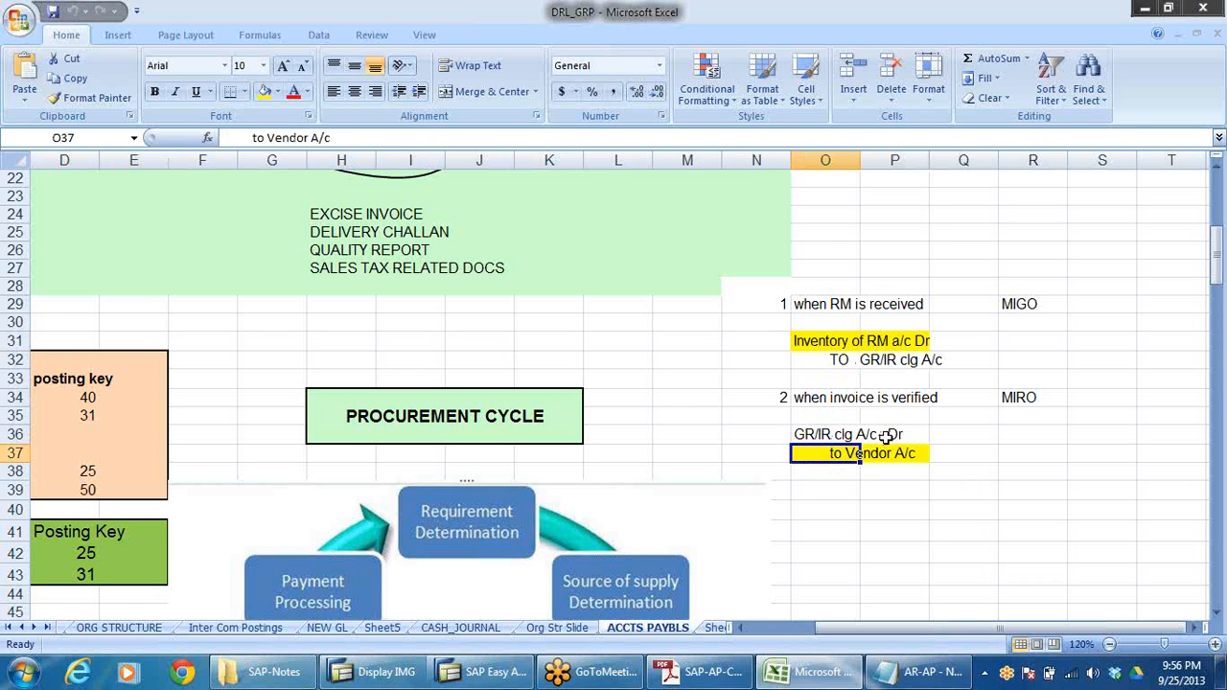
{"action": "left_click", "coordinate": [887, 434]}
{"action": "left_click", "coordinate": [879, 452]}
{"action": "left_click", "coordinate": [1018, 464]}
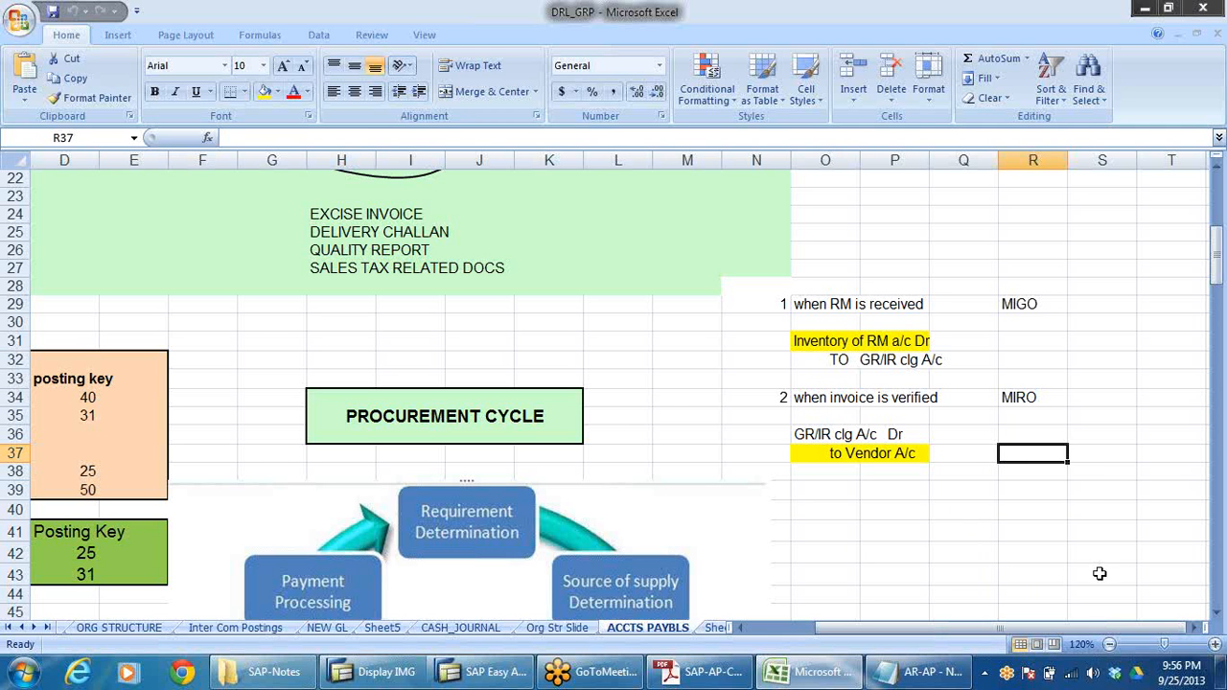
{"action": "left_click_drag", "start_coordinate": [799, 342], "coordinate": [906, 345]}
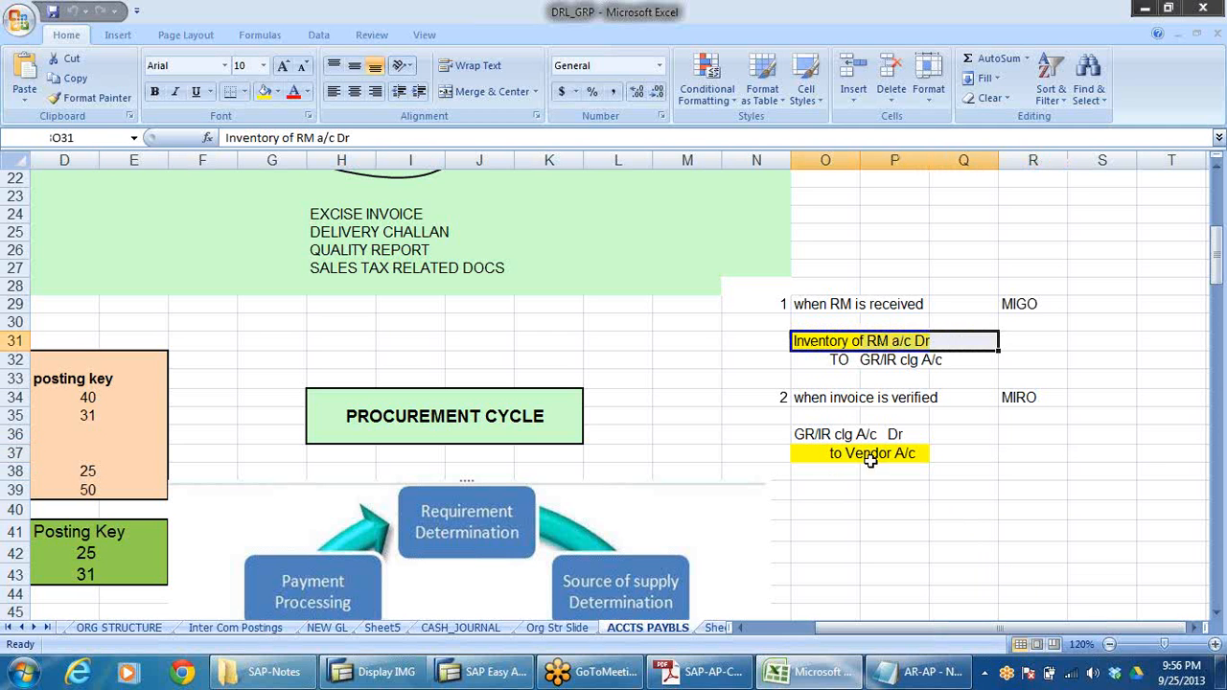
{"action": "left_click_drag", "start_coordinate": [824, 458], "coordinate": [982, 476]}
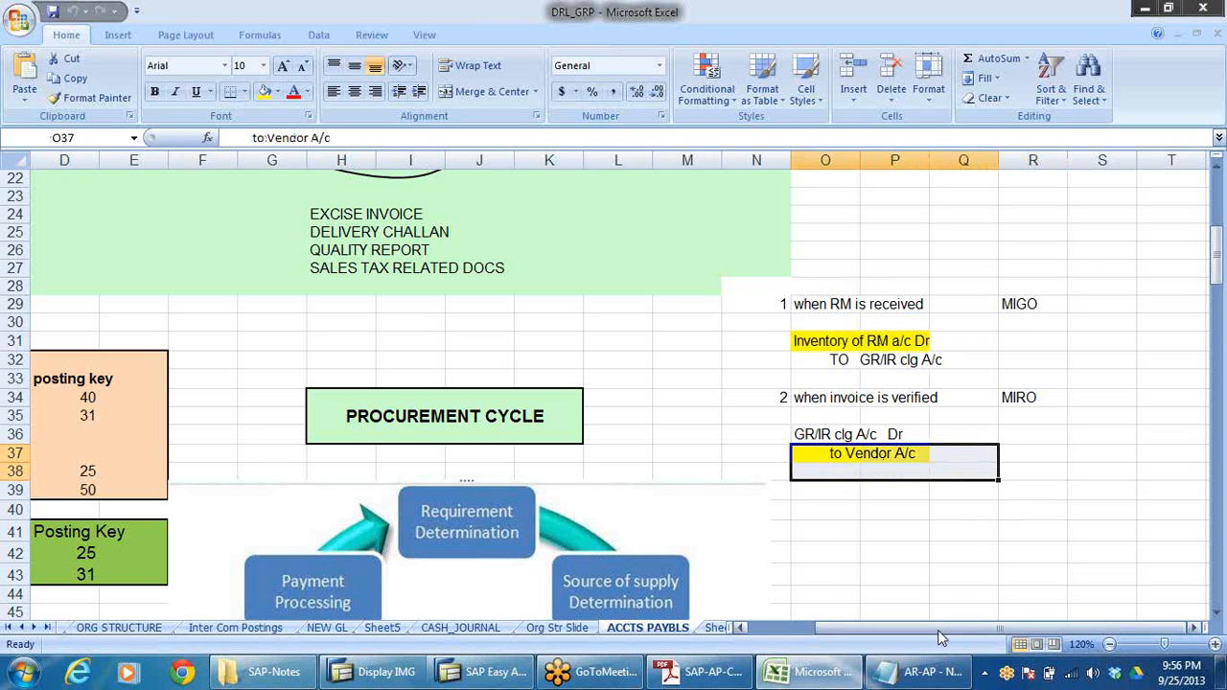
- Compare the material procurement and vendor payment entries with the highlighted inventory and vendor account lines
{"action": "left_click_drag", "start_coordinate": [939, 637], "coordinate": [872, 637]}
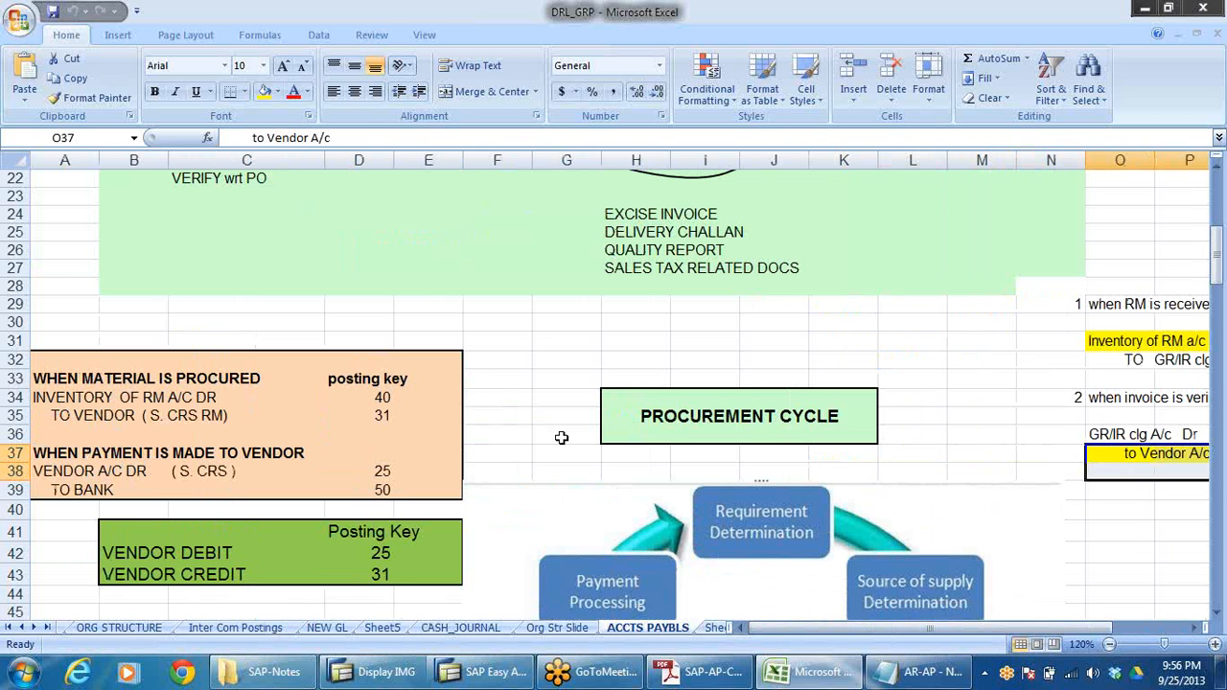
{"action": "left_click", "coordinate": [50, 400]}
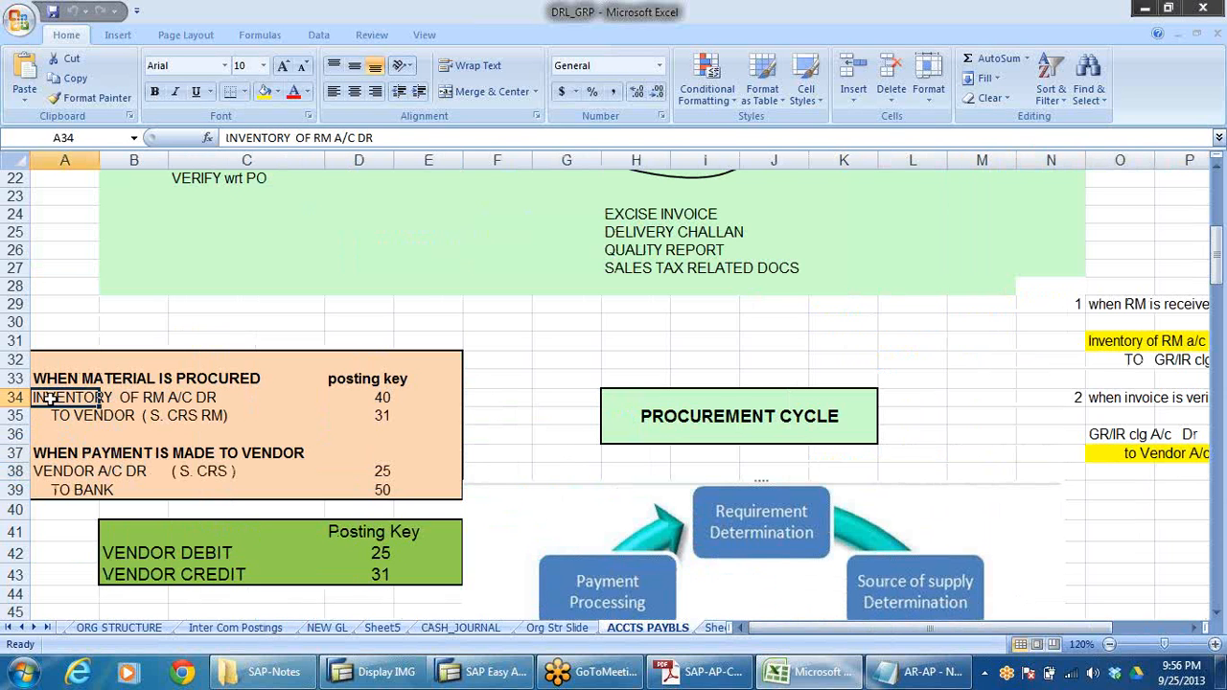
{"action": "left_click", "coordinate": [84, 415]}
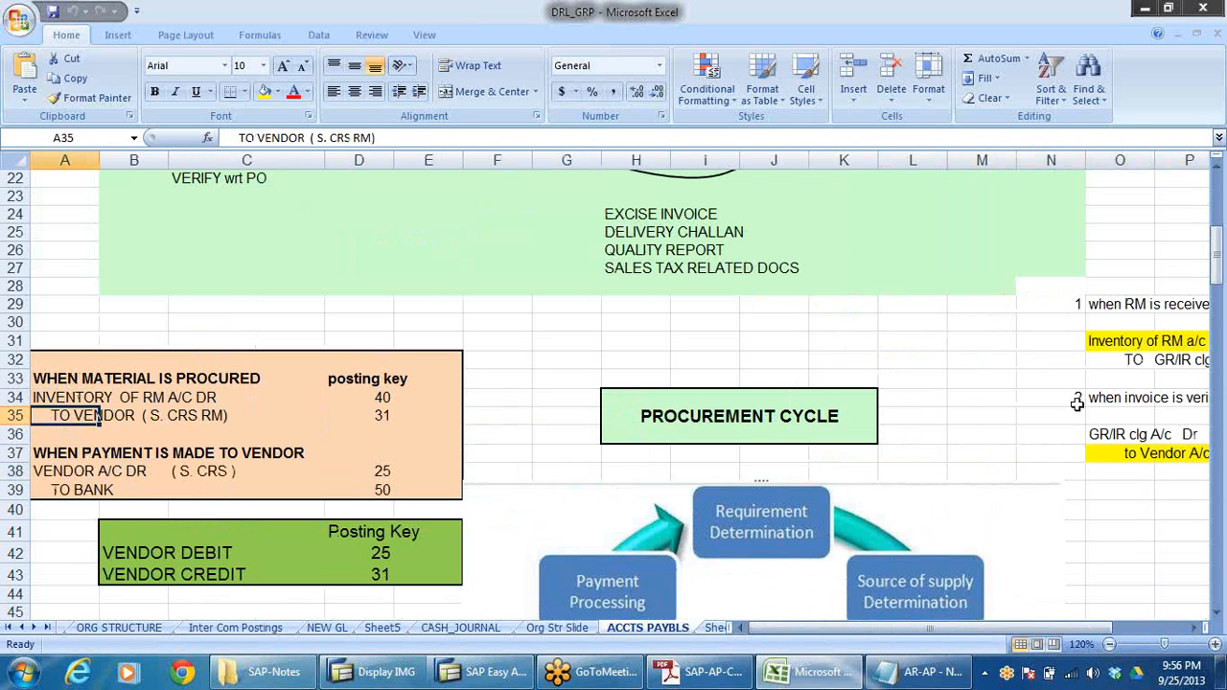
{"action": "left_click", "coordinate": [1115, 341]}
{"action": "left_click", "coordinate": [1131, 459]}
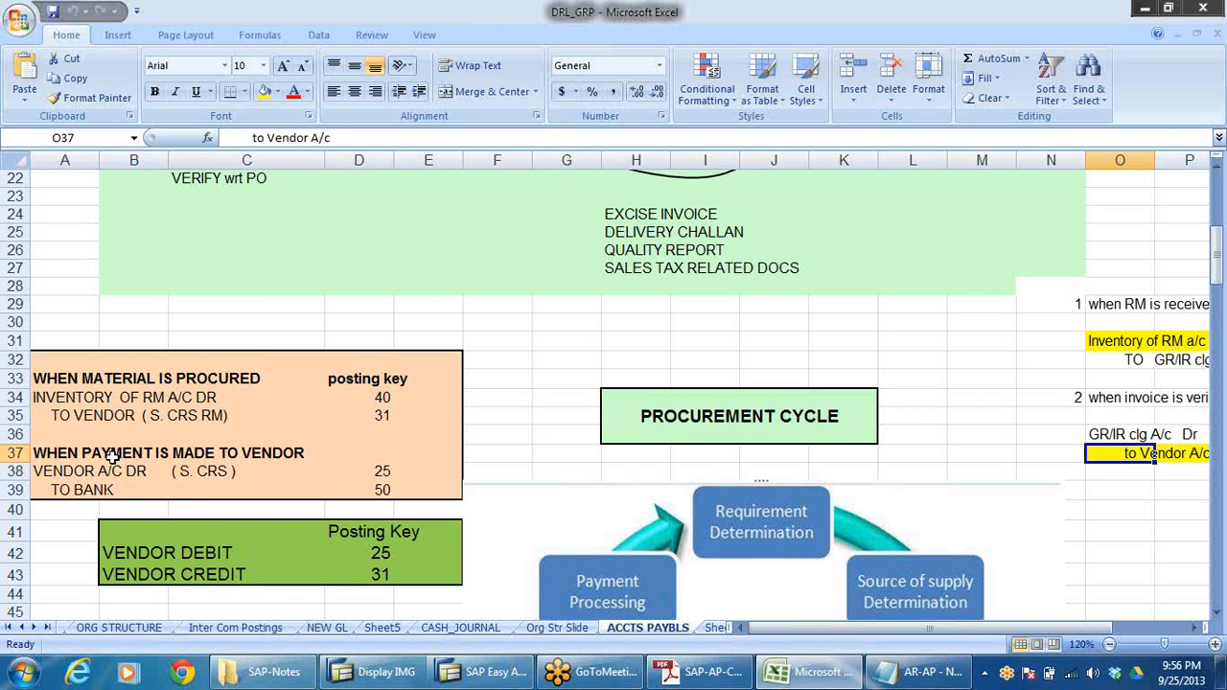
{"action": "left_click", "coordinate": [89, 490]}
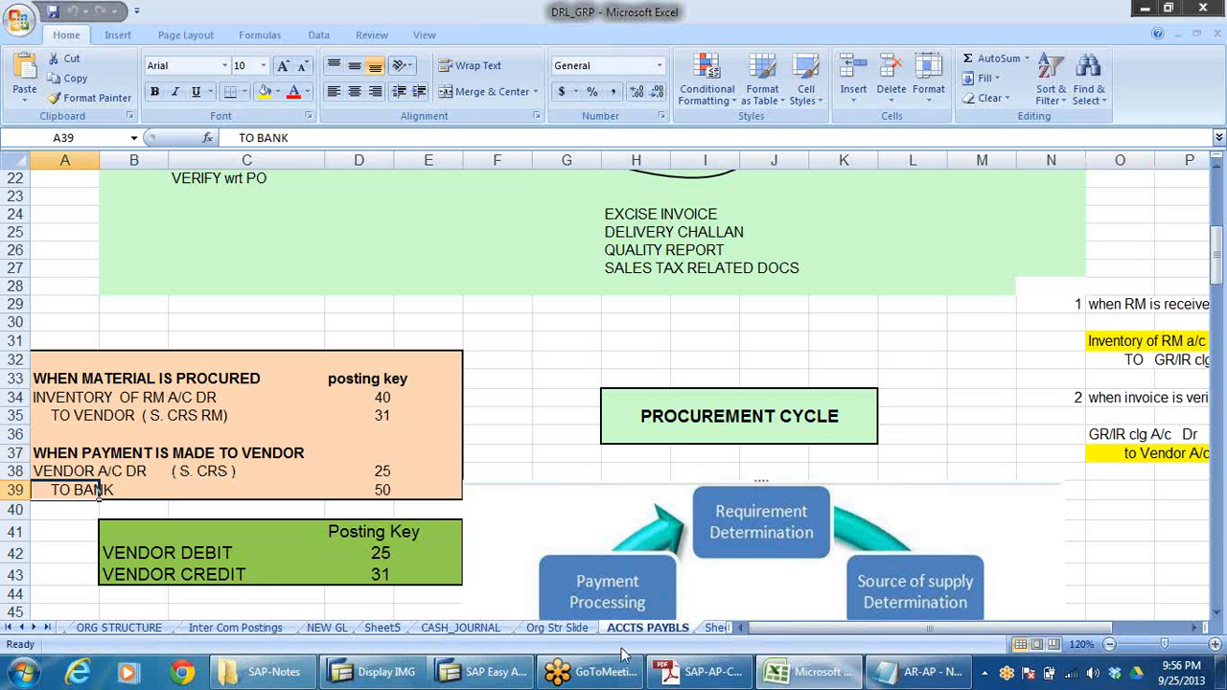
- Examine the posting keys for vendor debit and vendor credit and the procurement cycle diagram
{"action": "left_click", "coordinate": [781, 629]}
{"action": "left_click", "coordinate": [388, 550]}
{"action": "left_click", "coordinate": [388, 573]}
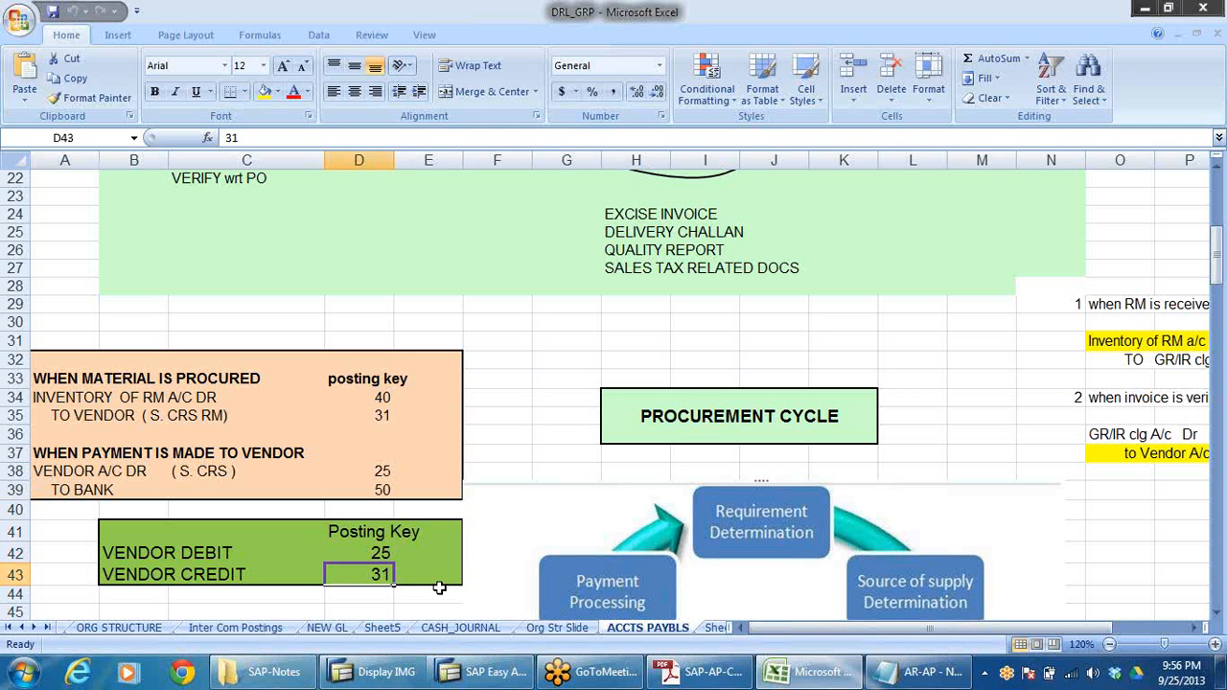
{"action": "left_click", "coordinate": [383, 554]}
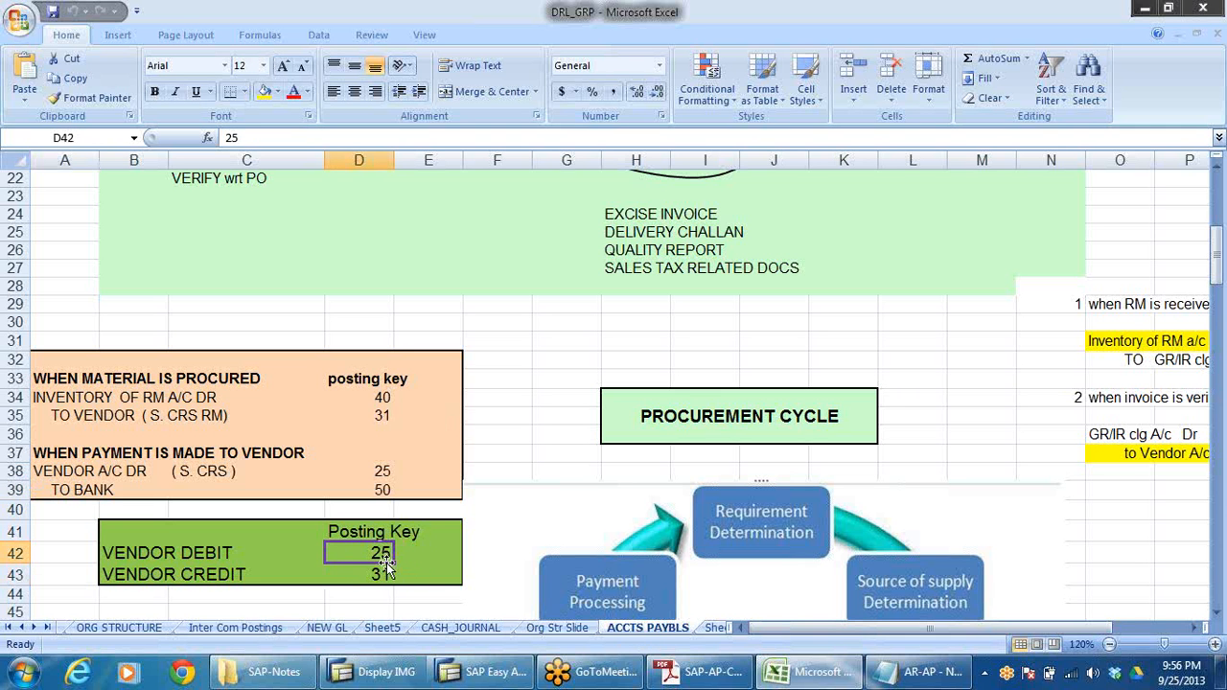
{"action": "left_click", "coordinate": [379, 573]}
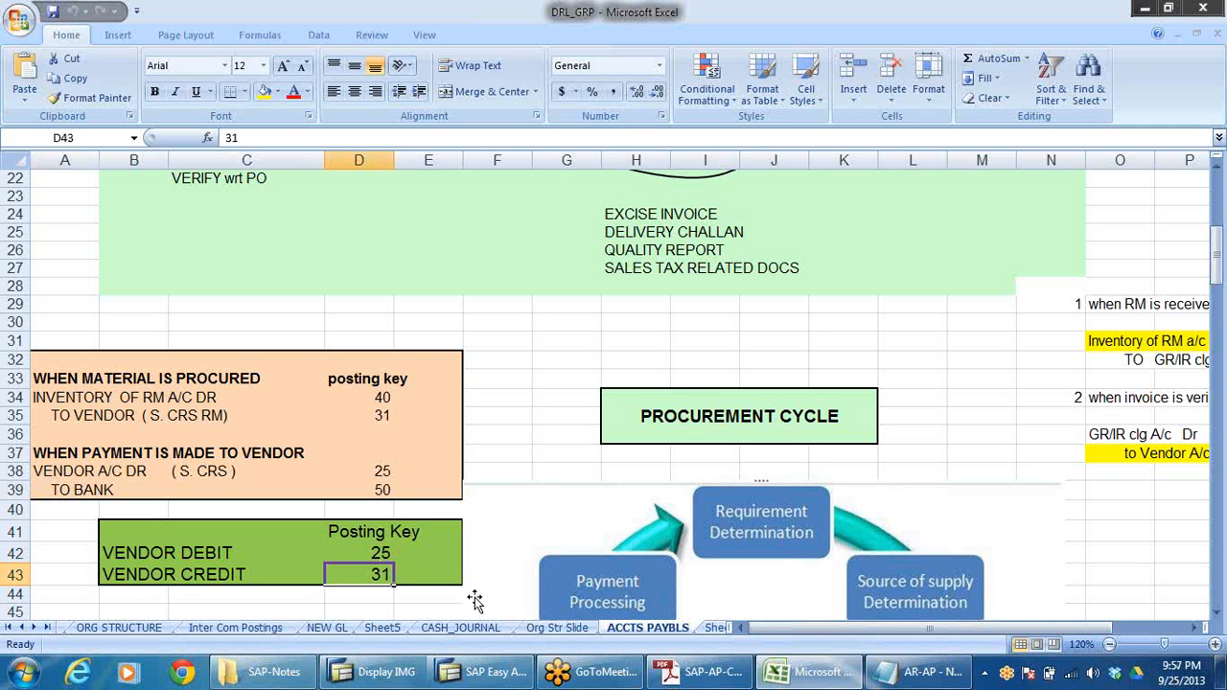
{"action": "left_click", "coordinate": [503, 374]}
{"action": "scroll", "coordinate": [504, 376], "scroll_direction": "down", "scroll_amount": 5}
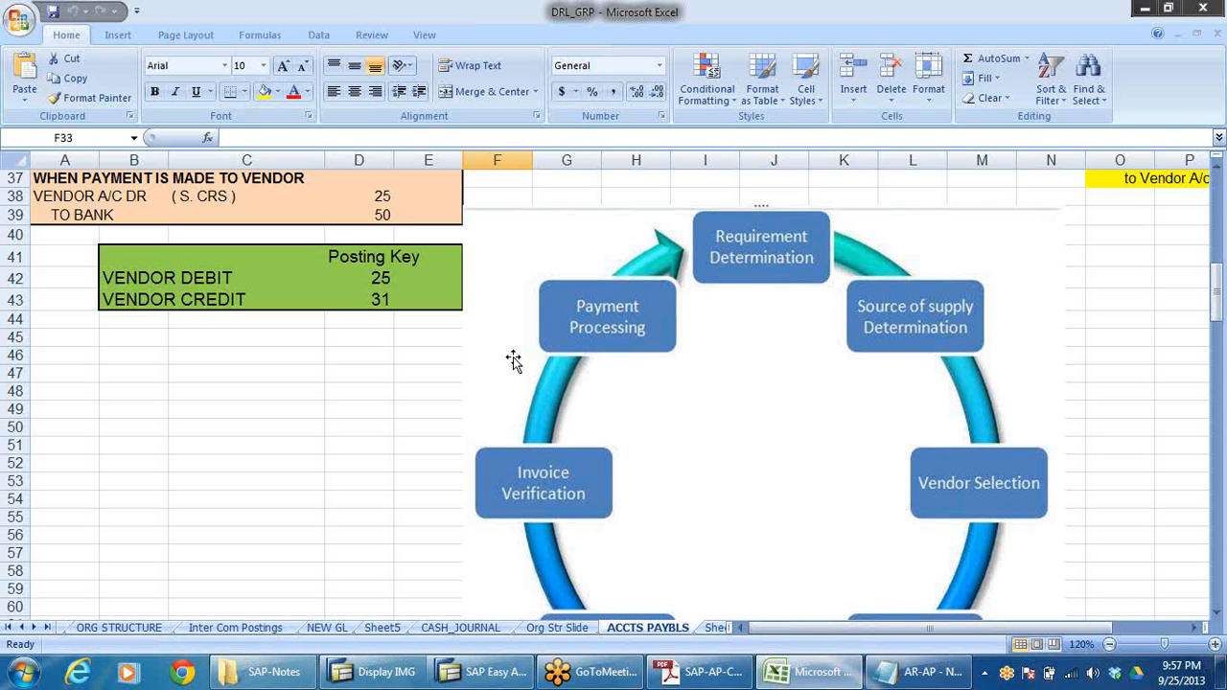
{"action": "left_click", "coordinate": [378, 353]}
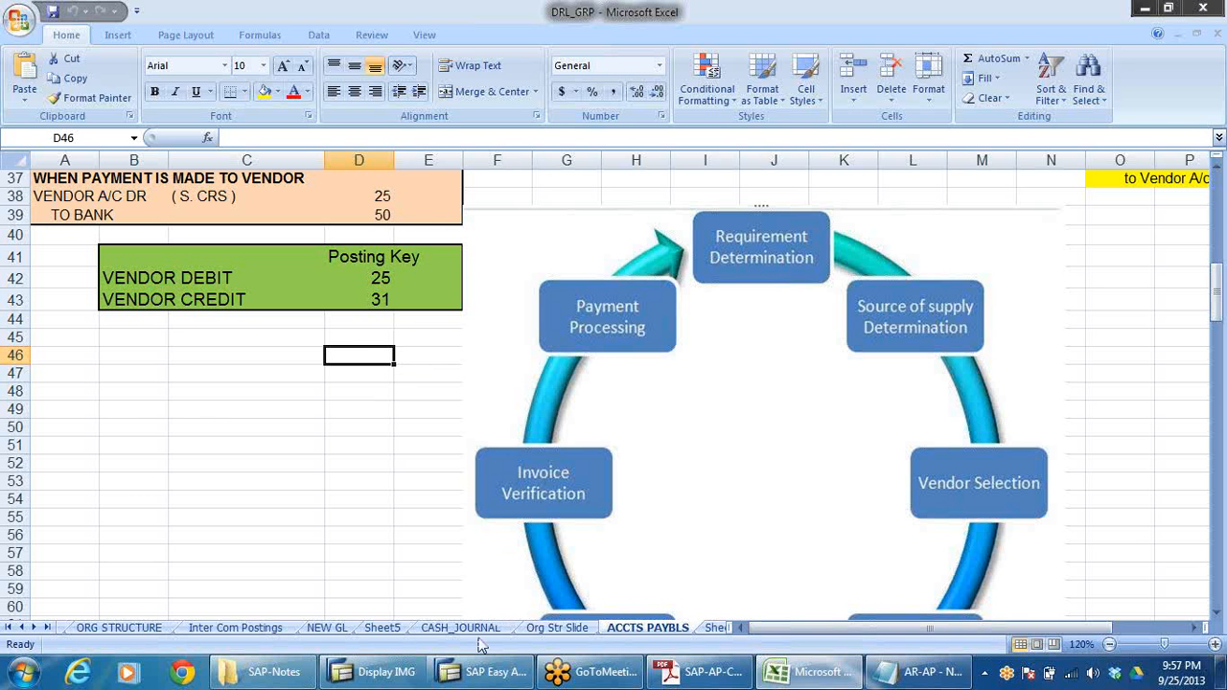
- Return to SAP Easy Access, collapse Master Records, expand Document Entry under Accounts Payable, and select FB60 - Invoice
{"action": "left_click", "coordinate": [484, 668]}
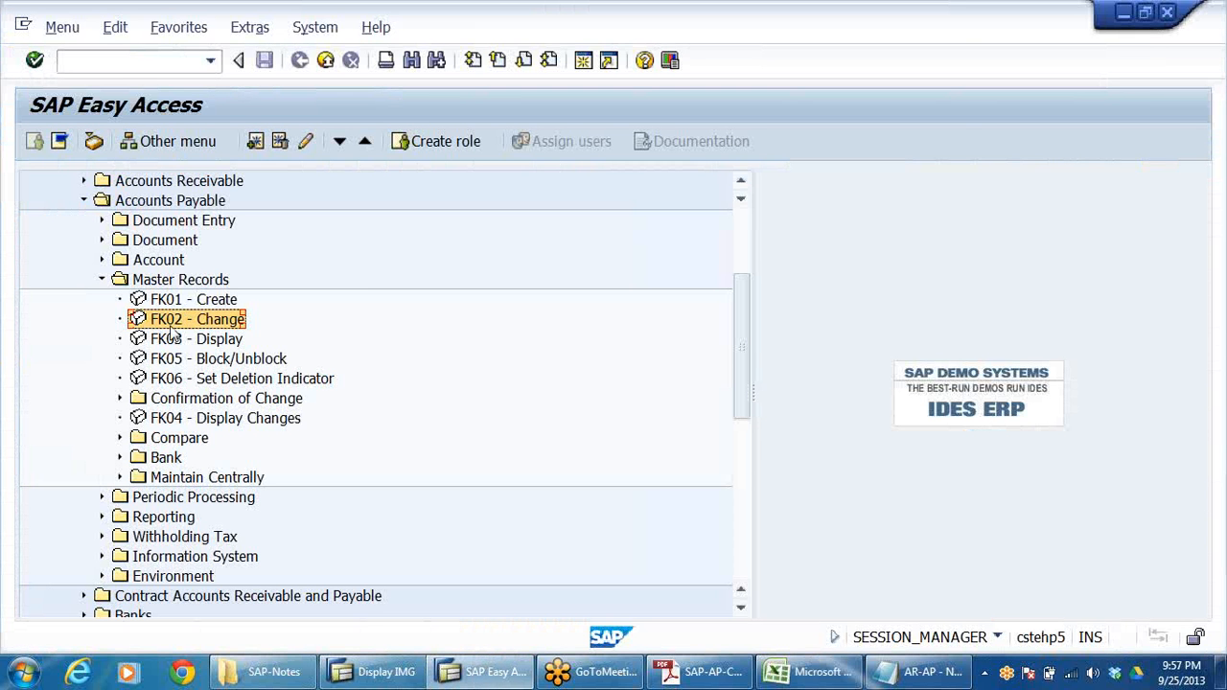
{"action": "left_click", "coordinate": [101, 279]}
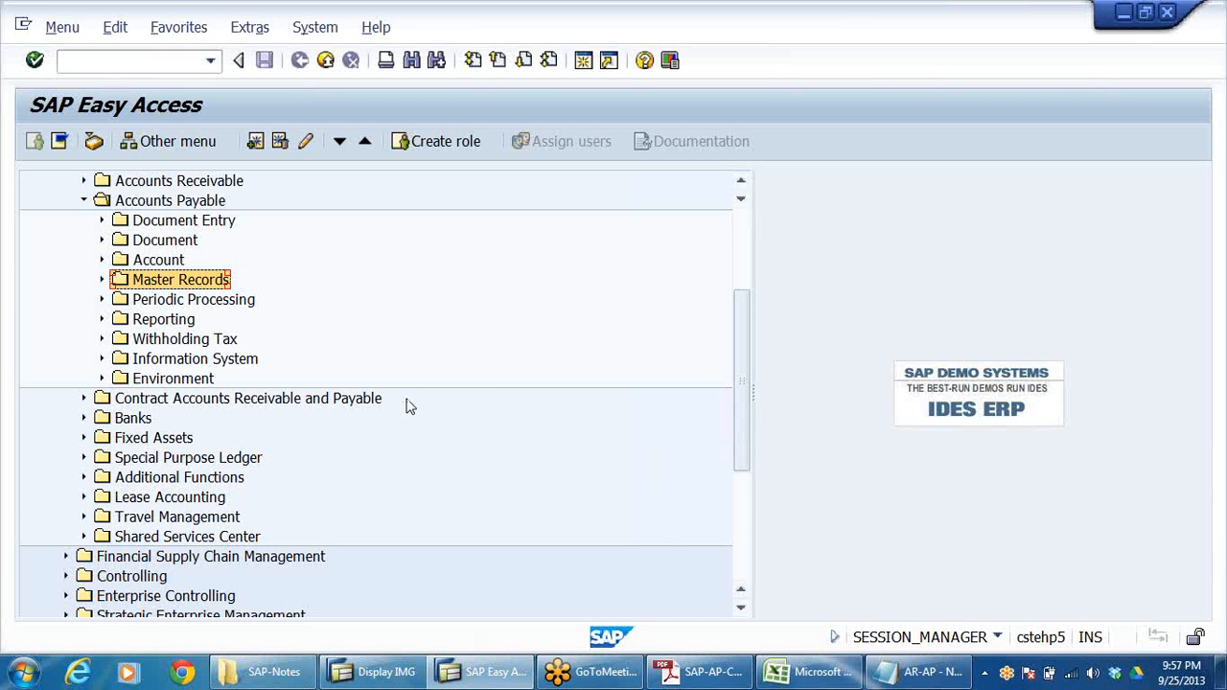
{"action": "scroll", "coordinate": [417, 364], "scroll_direction": "up", "scroll_amount": 2}
{"action": "left_click", "coordinate": [224, 280]}
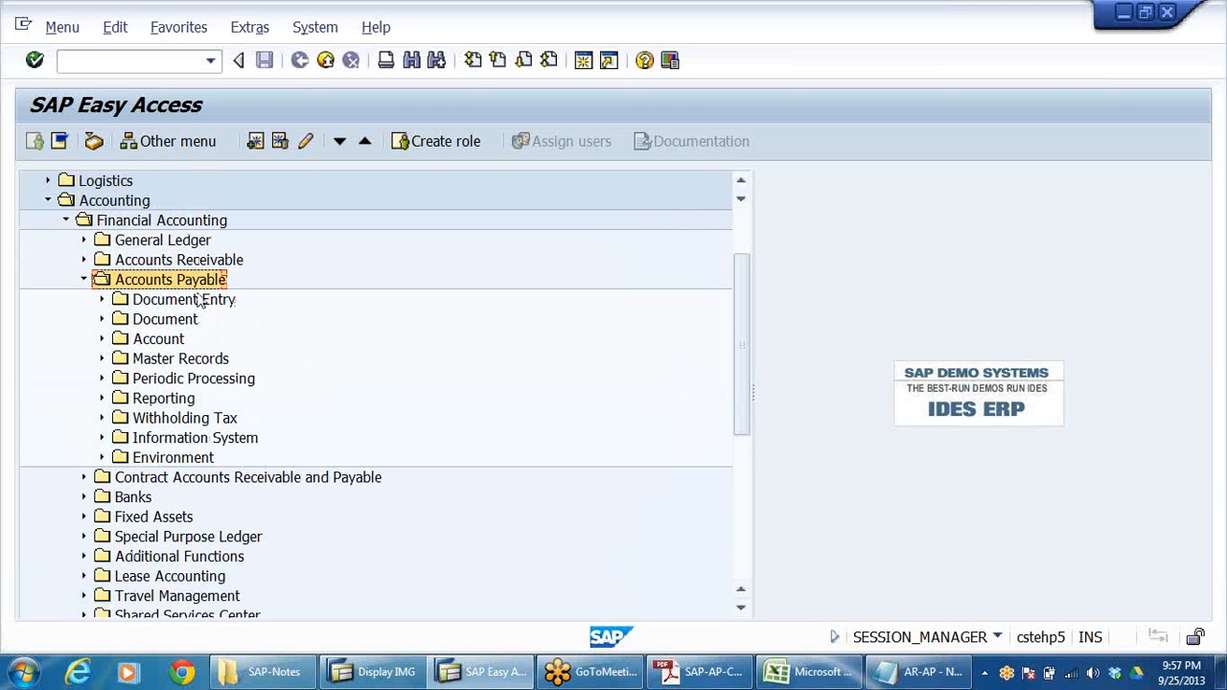
{"action": "left_click", "coordinate": [197, 299]}
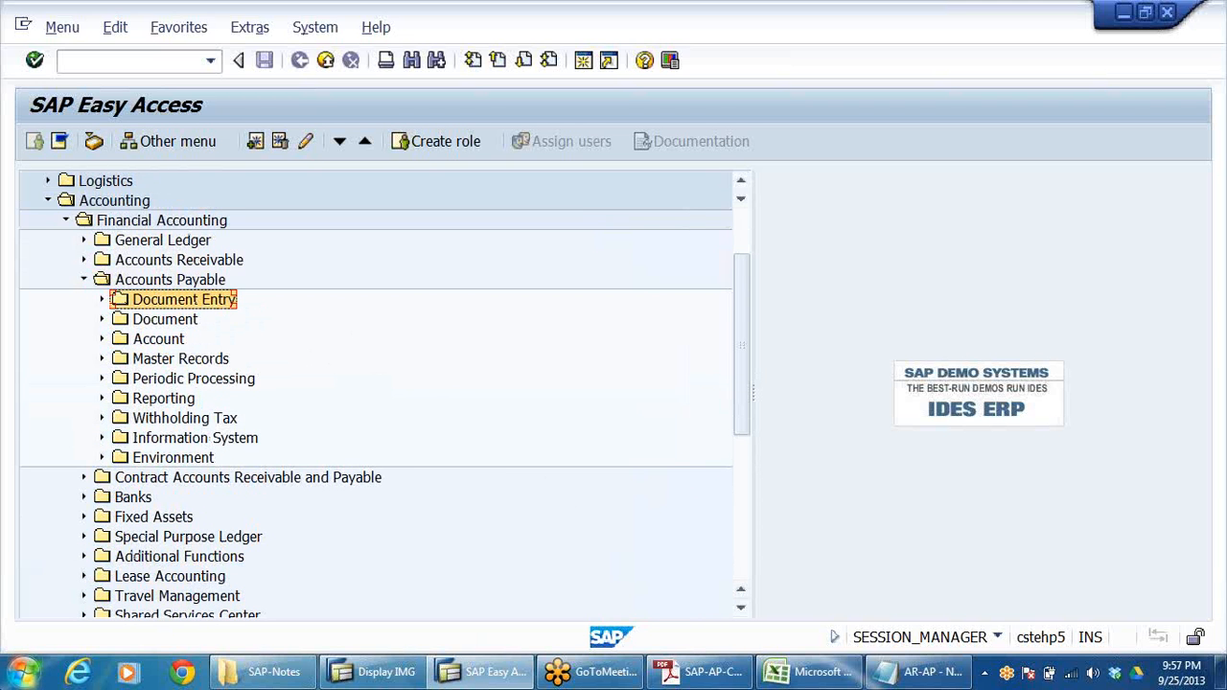
{"action": "key", "text": "Right"}
{"action": "key", "text": "Down"}
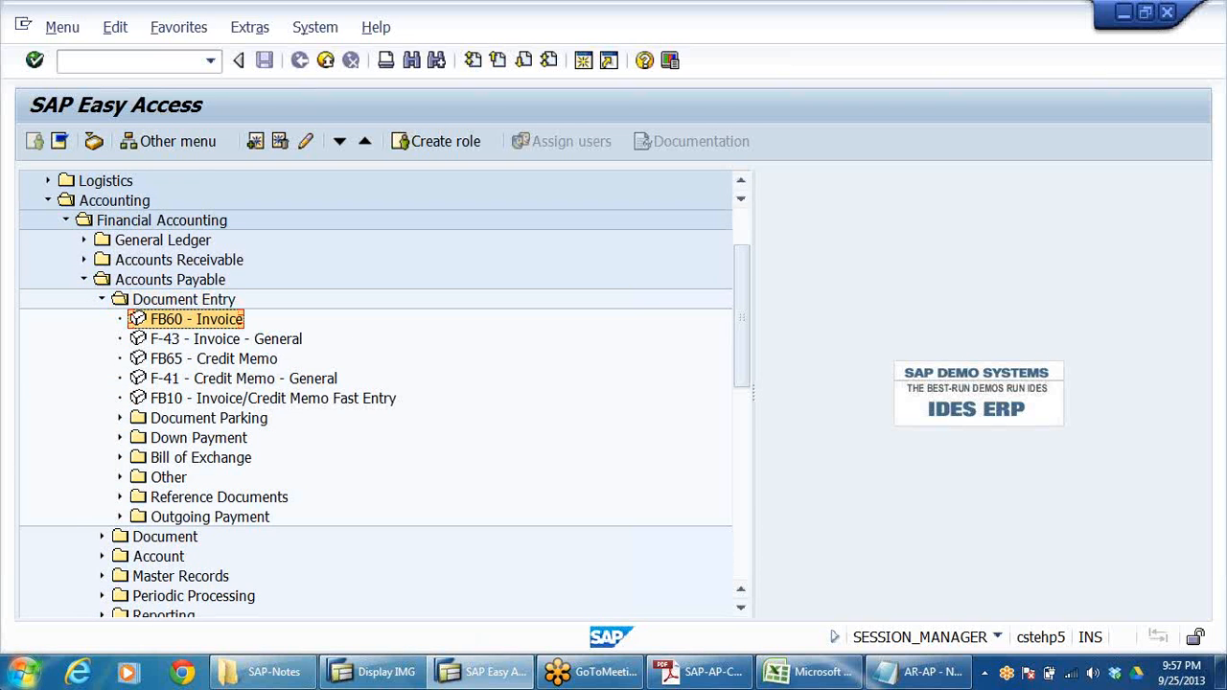
{"action": "key", "text": "Down"}
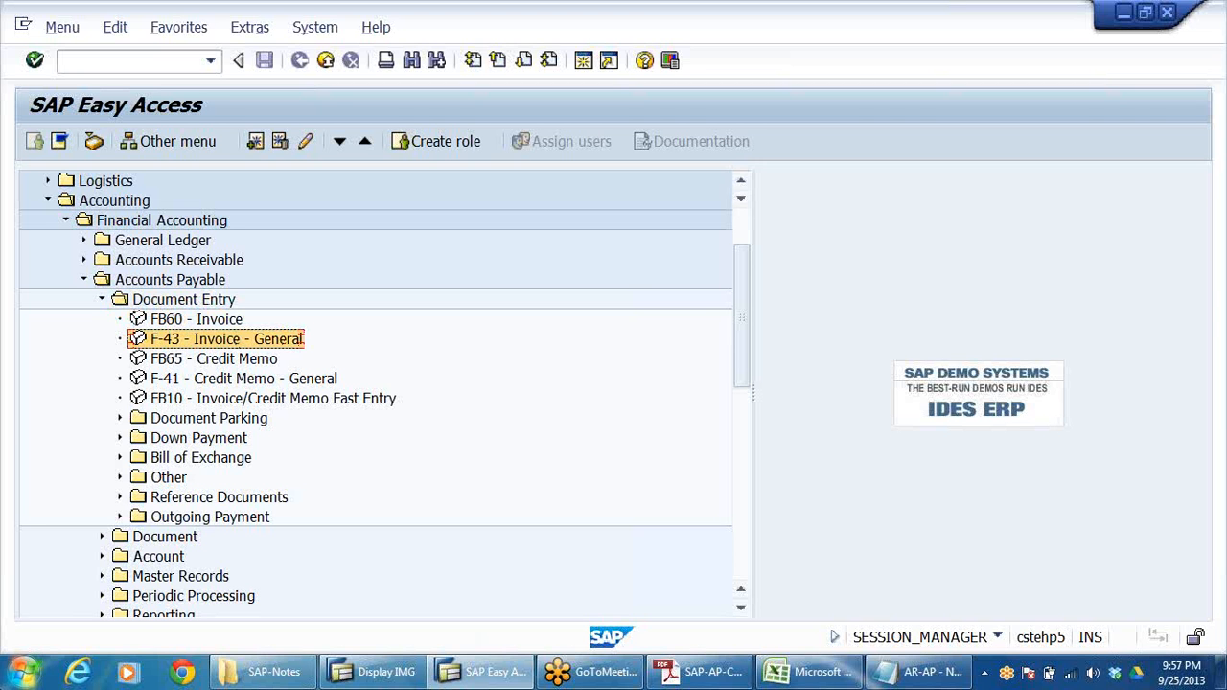
{"action": "key", "text": "Up"}
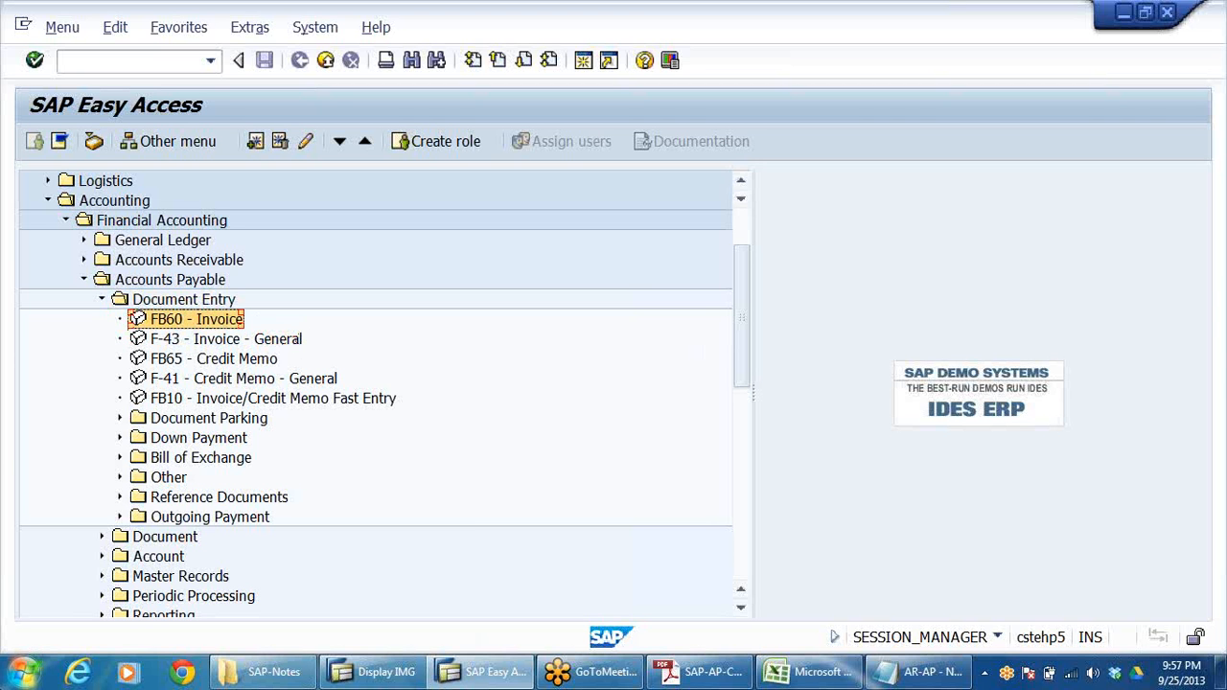
- Examine the General Ledger document entry transactions, including F-02 - General Posting, and collapse the General Ledger folder
{"action": "left_click", "coordinate": [84, 241]}
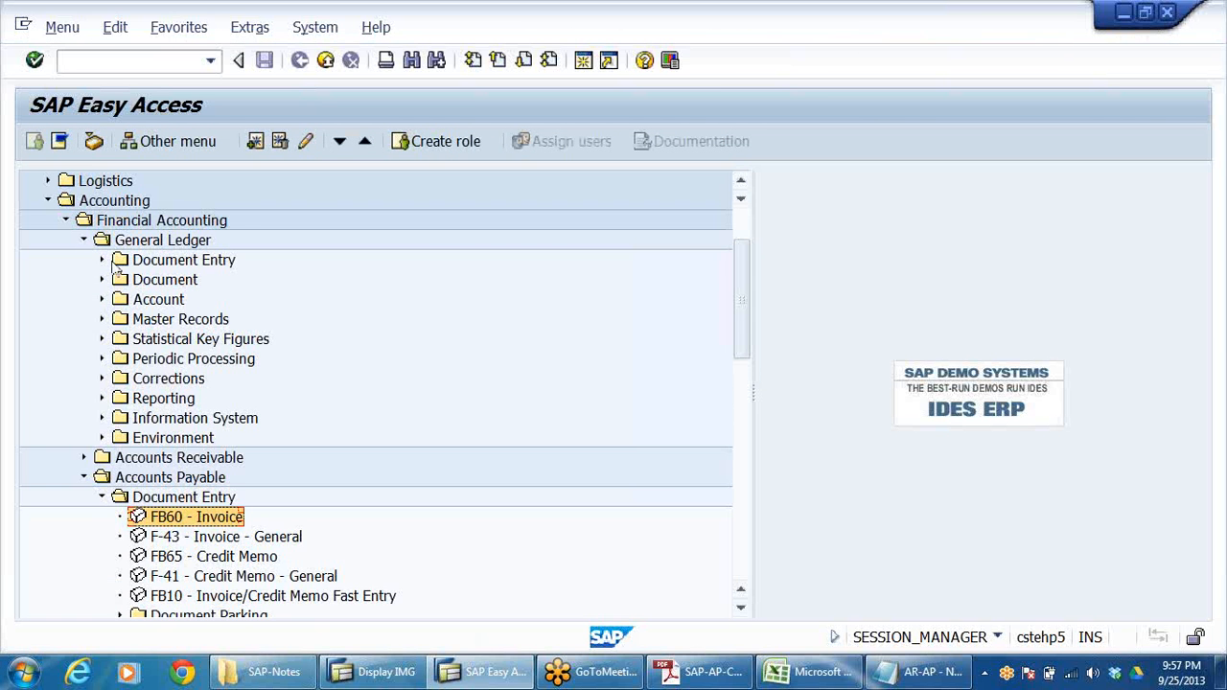
{"action": "left_click", "coordinate": [102, 261]}
{"action": "left_click", "coordinate": [187, 281]}
{"action": "left_click", "coordinate": [184, 319]}
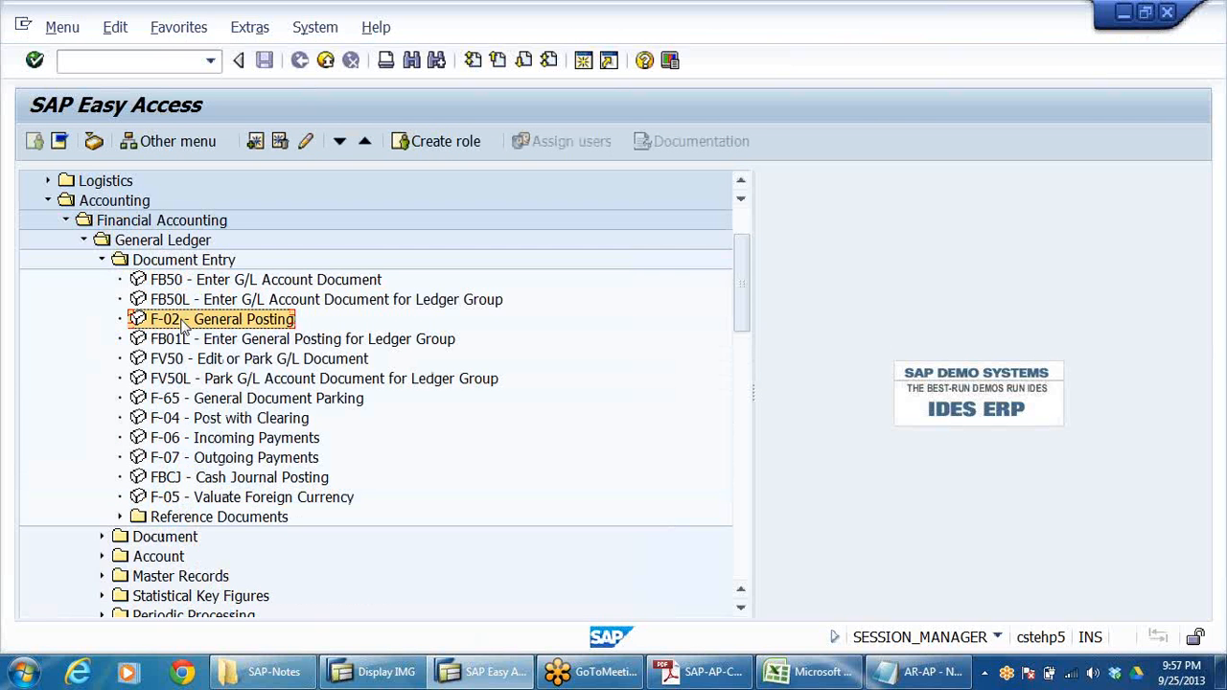
{"action": "scroll", "coordinate": [421, 355], "scroll_direction": "down", "scroll_amount": 4}
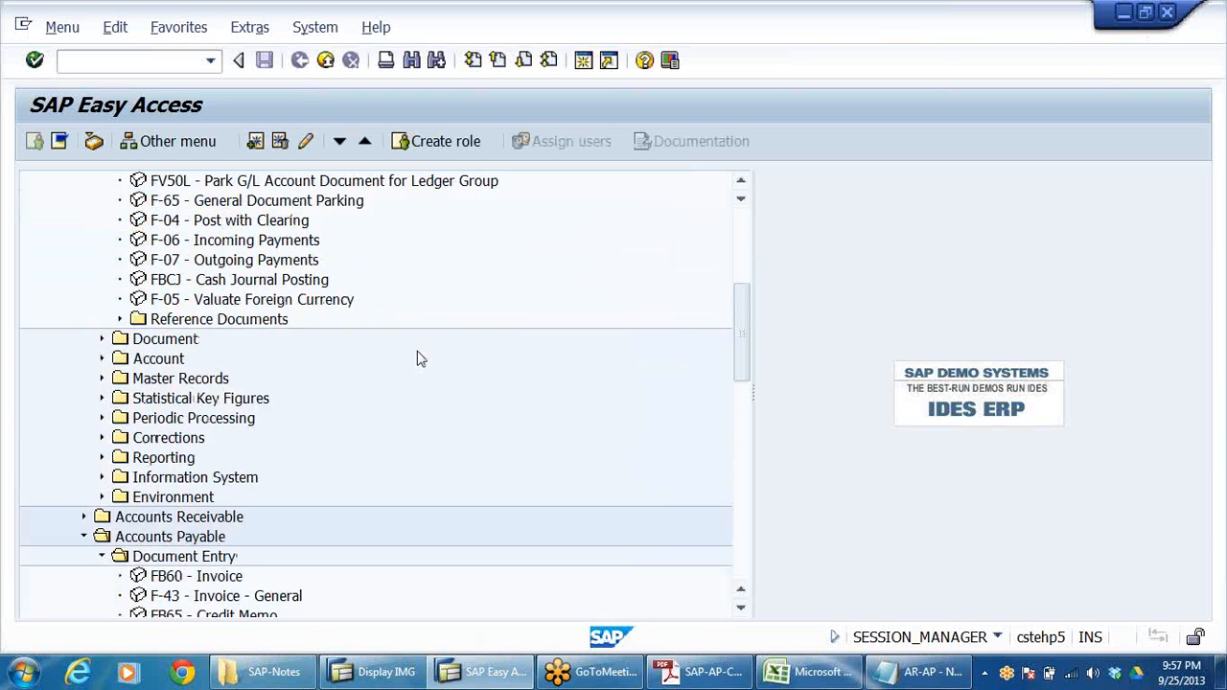
{"action": "scroll", "coordinate": [427, 354], "scroll_direction": "up", "scroll_amount": 2}
{"action": "scroll", "coordinate": [428, 354], "scroll_direction": "up", "scroll_amount": 1}
{"action": "left_click", "coordinate": [102, 221]}
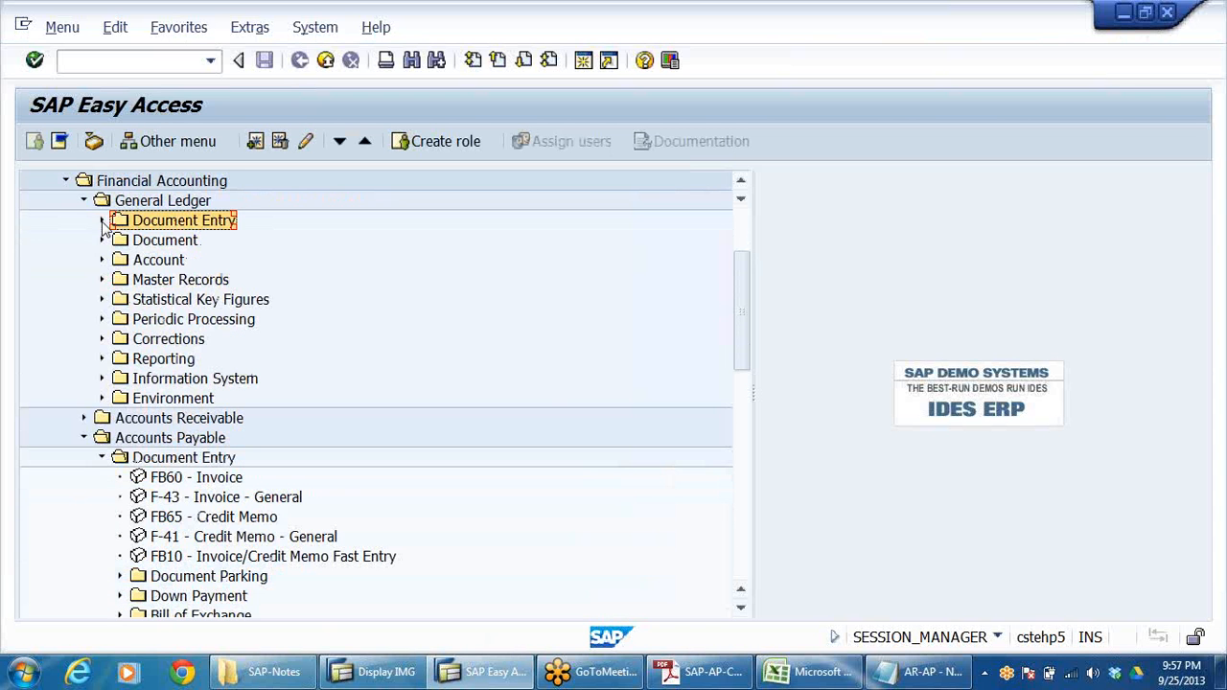
{"action": "left_click", "coordinate": [84, 200]}
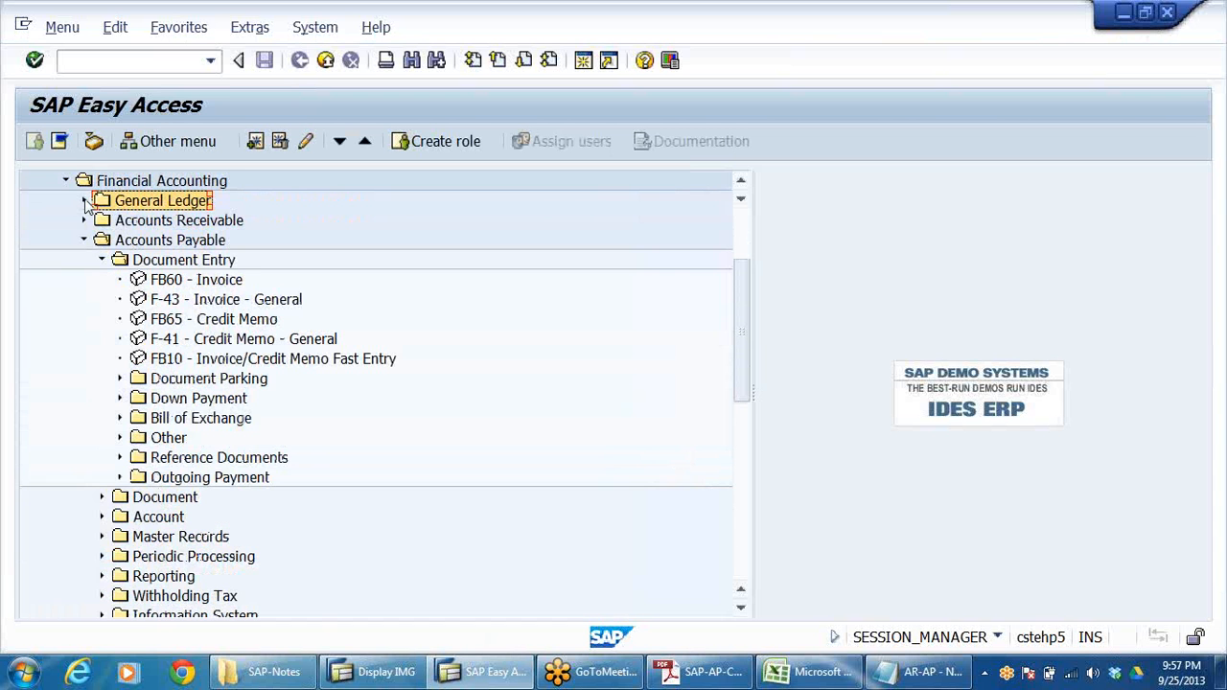
- Expand Document Entry under Accounts Receivable and open the FB70 - Invoice transaction
{"action": "left_click", "coordinate": [84, 221]}
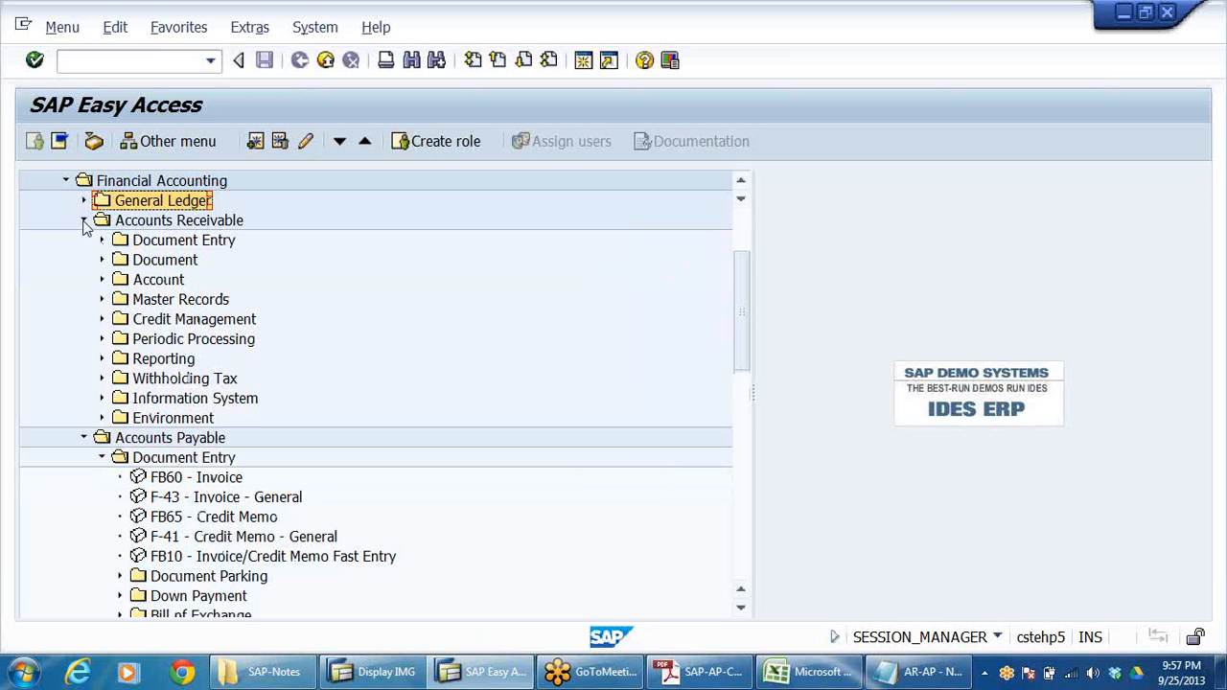
{"action": "left_click", "coordinate": [101, 240]}
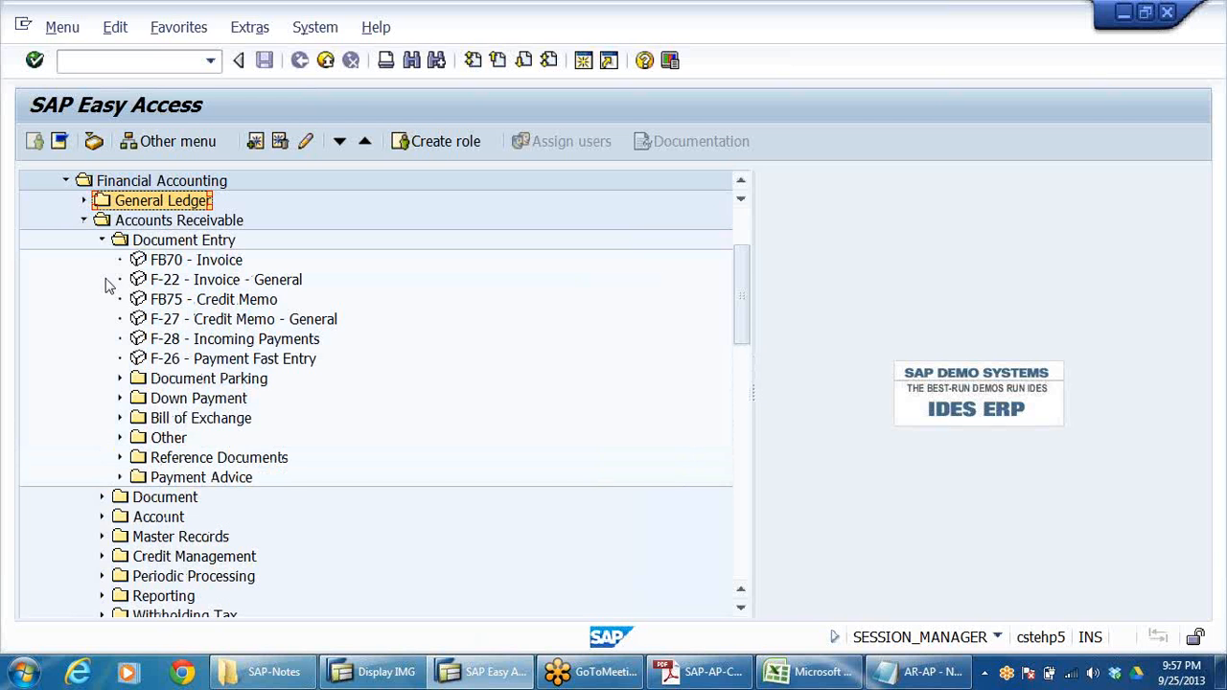
{"action": "left_click", "coordinate": [175, 261]}
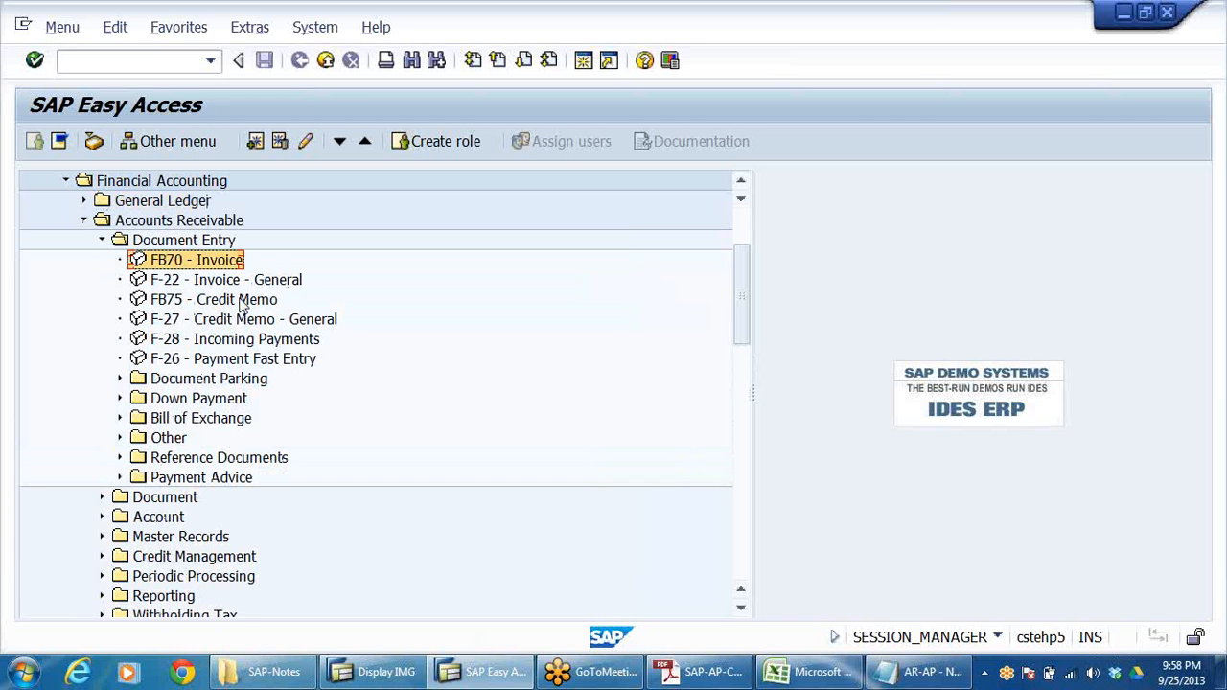
{"action": "left_click", "coordinate": [171, 280]}
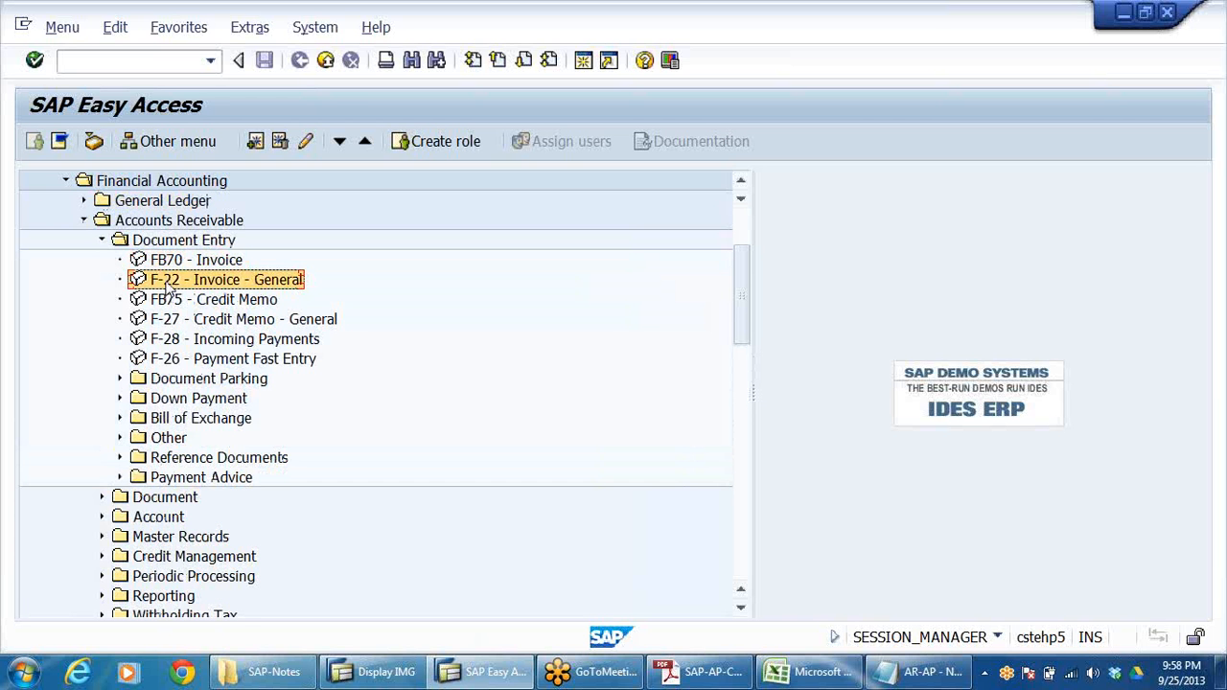
{"action": "left_click", "coordinate": [177, 263]}
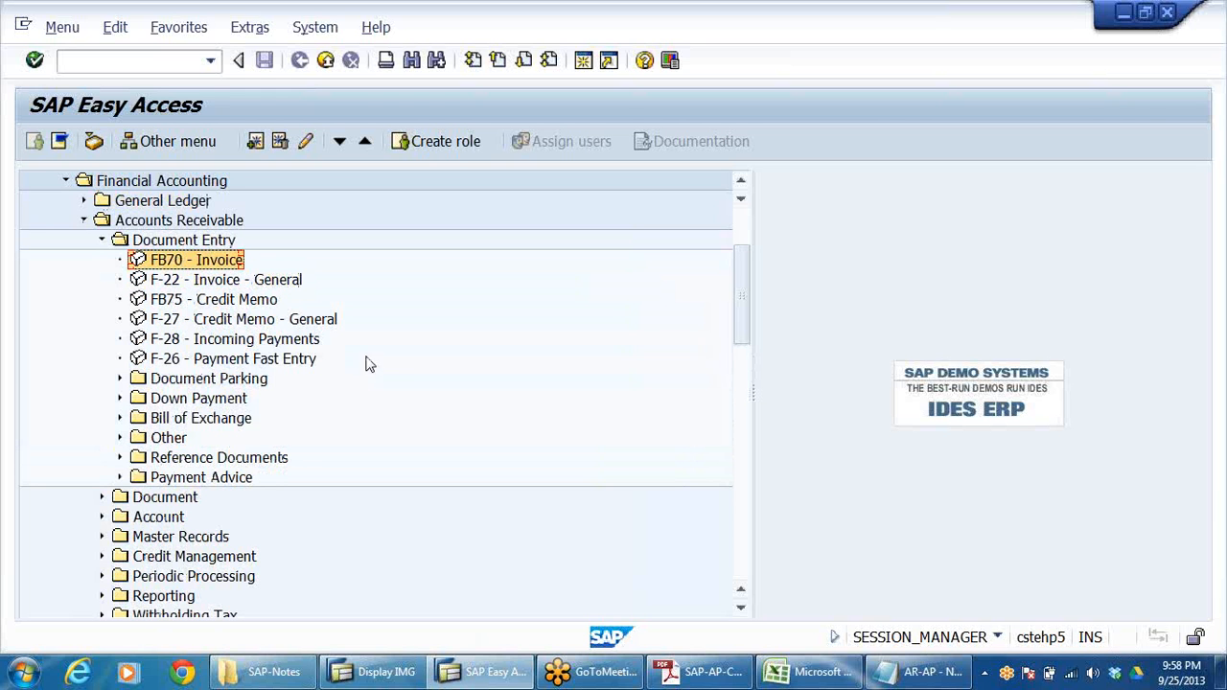
{"action": "double_click", "coordinate": [176, 264]}
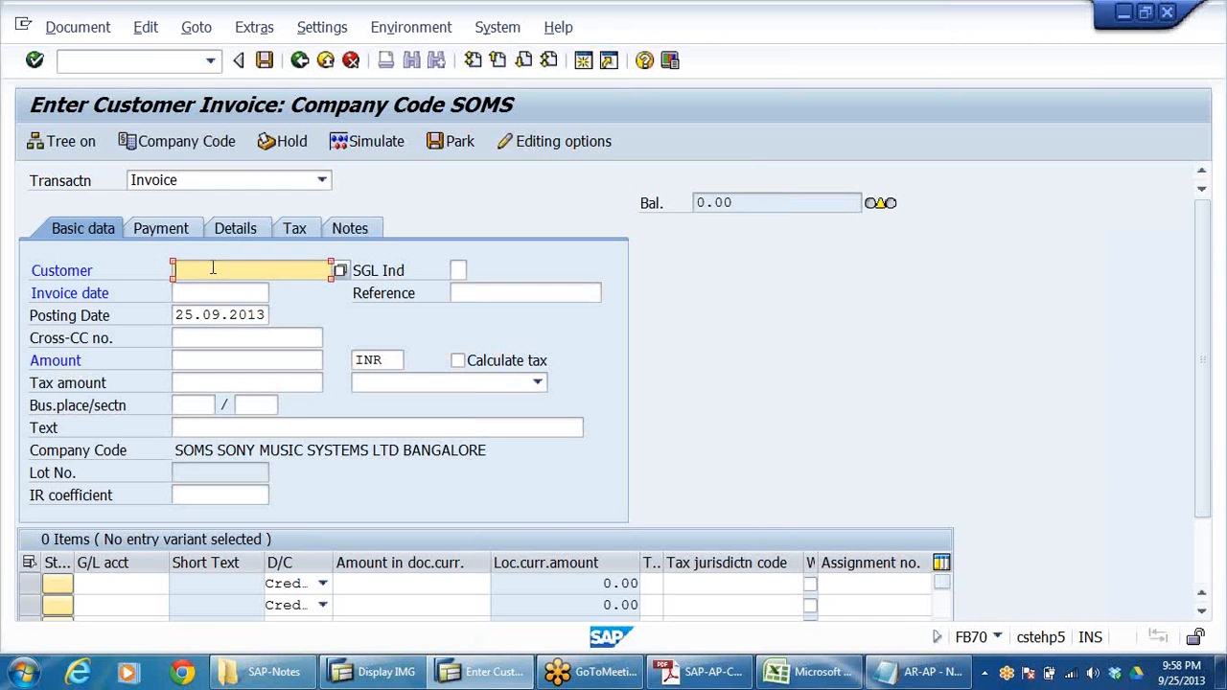
{"action": "left_click", "coordinate": [119, 584]}
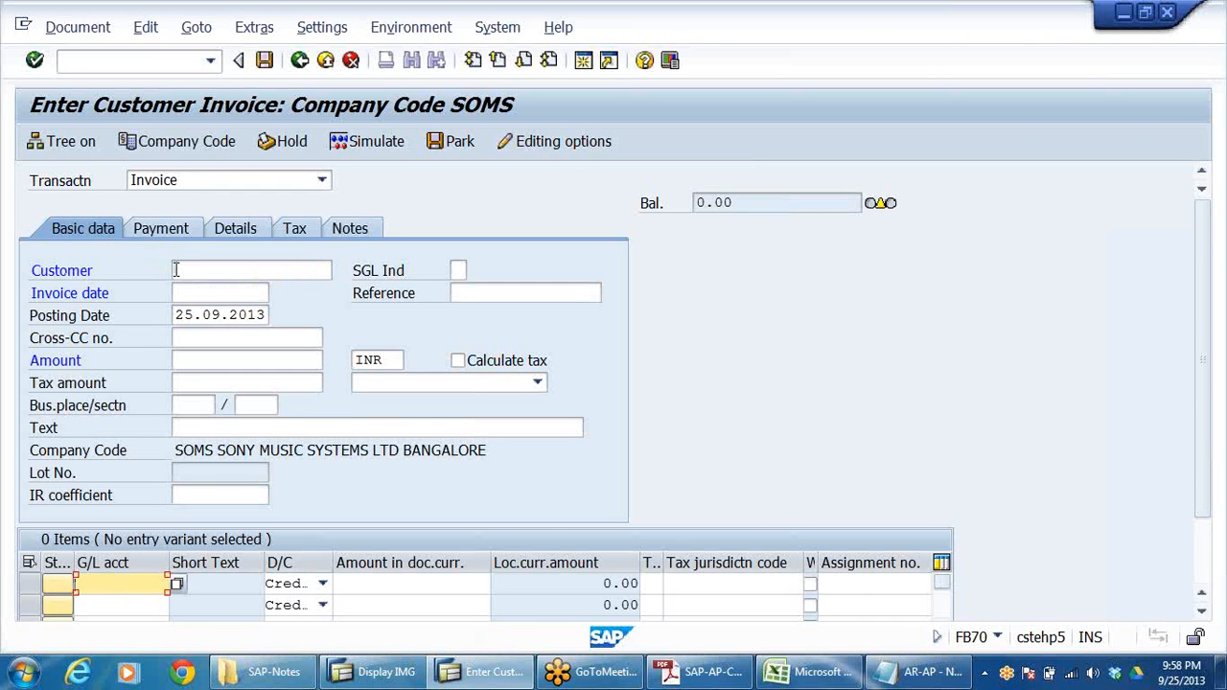
{"action": "left_click", "coordinate": [230, 274]}
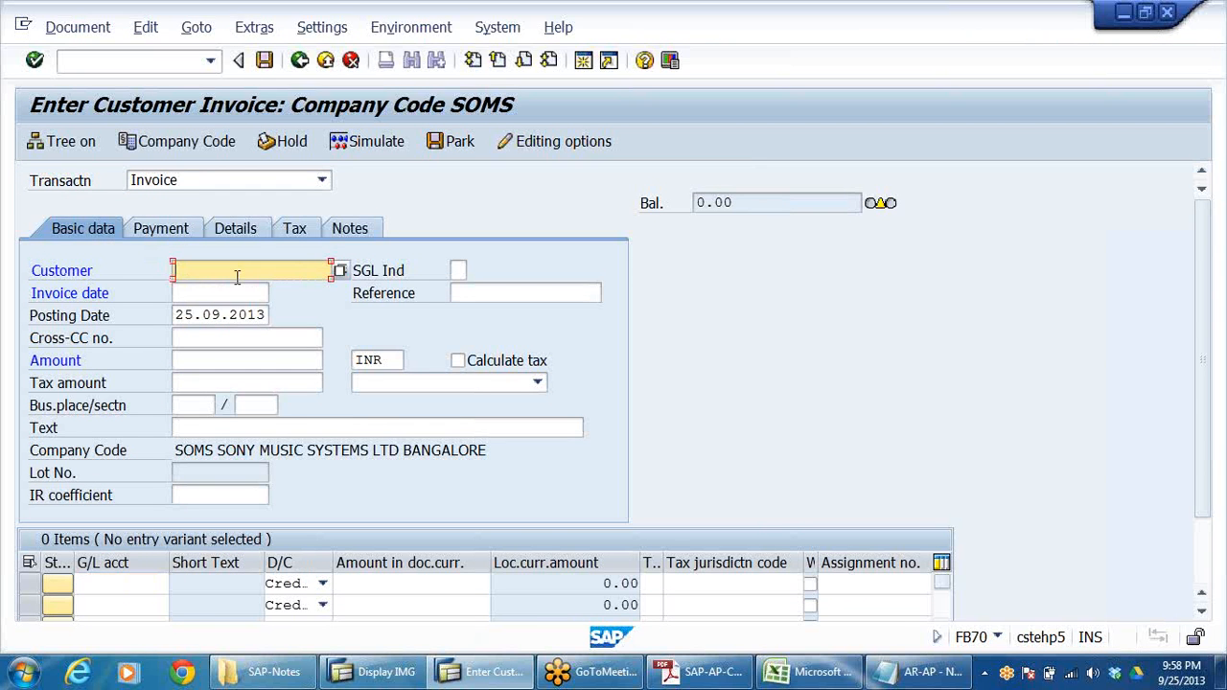
{"action": "left_click", "coordinate": [341, 272]}
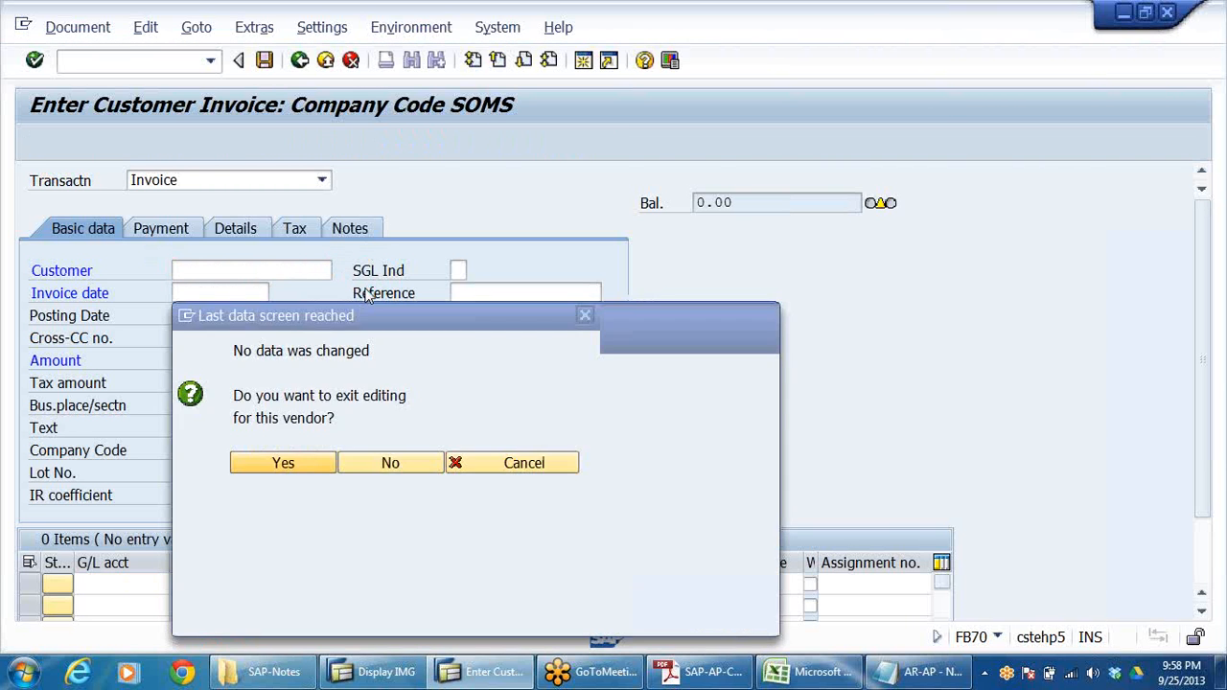
{"action": "left_click", "coordinate": [706, 615]}
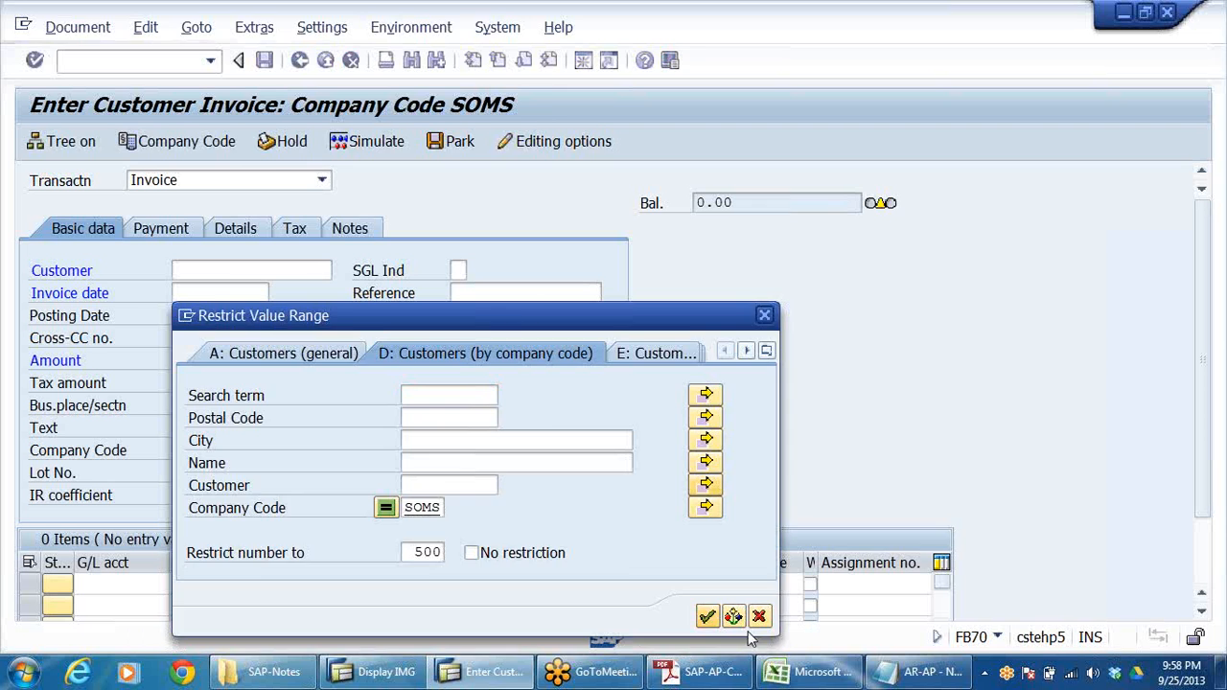
{"action": "double_click", "coordinate": [728, 418]}
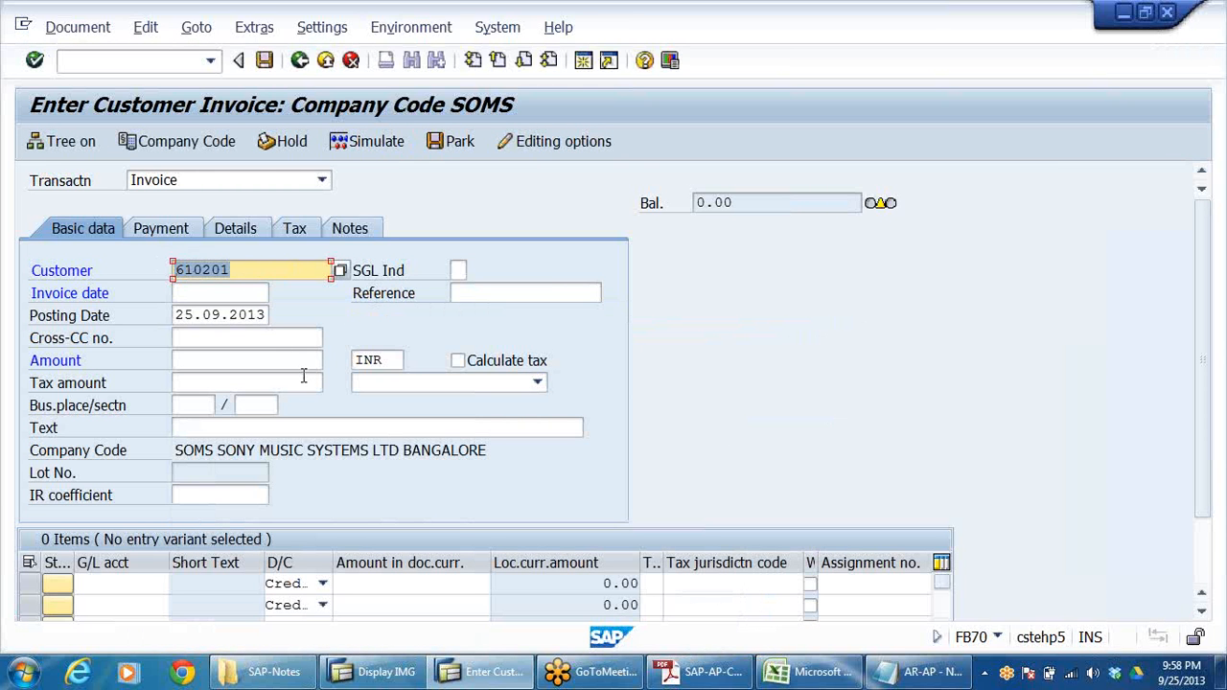
{"action": "key", "text": "Return"}
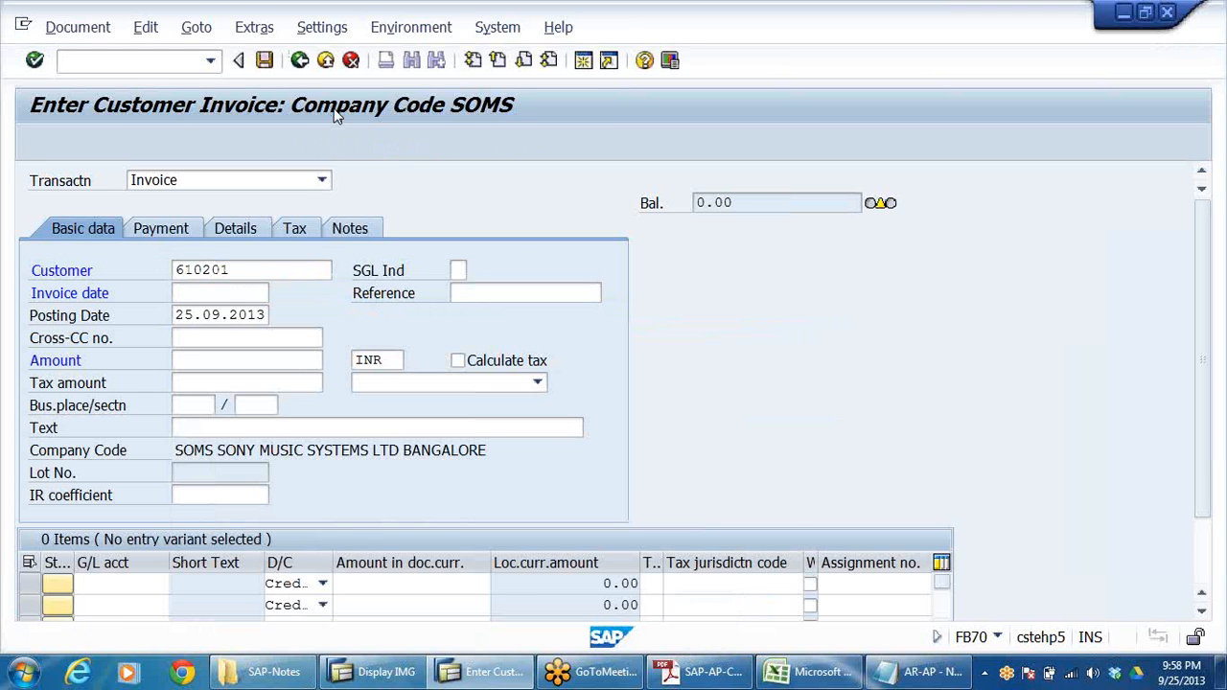
{"action": "left_click", "coordinate": [351, 61]}
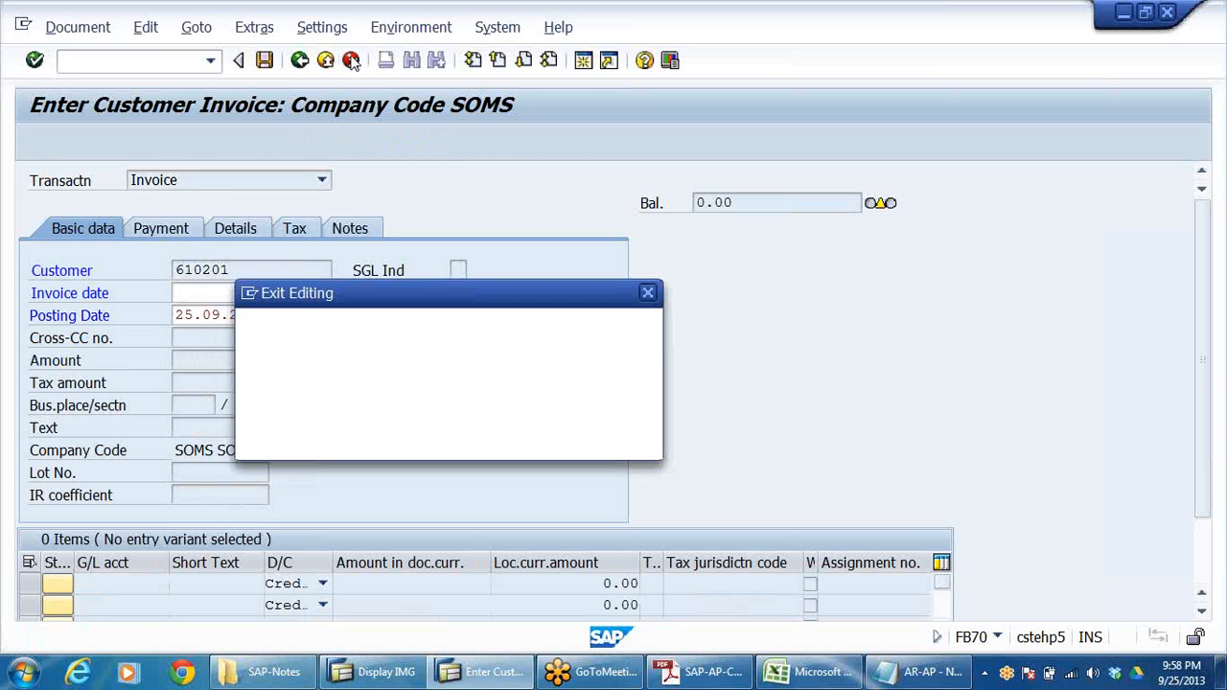
{"action": "left_click", "coordinate": [386, 440]}
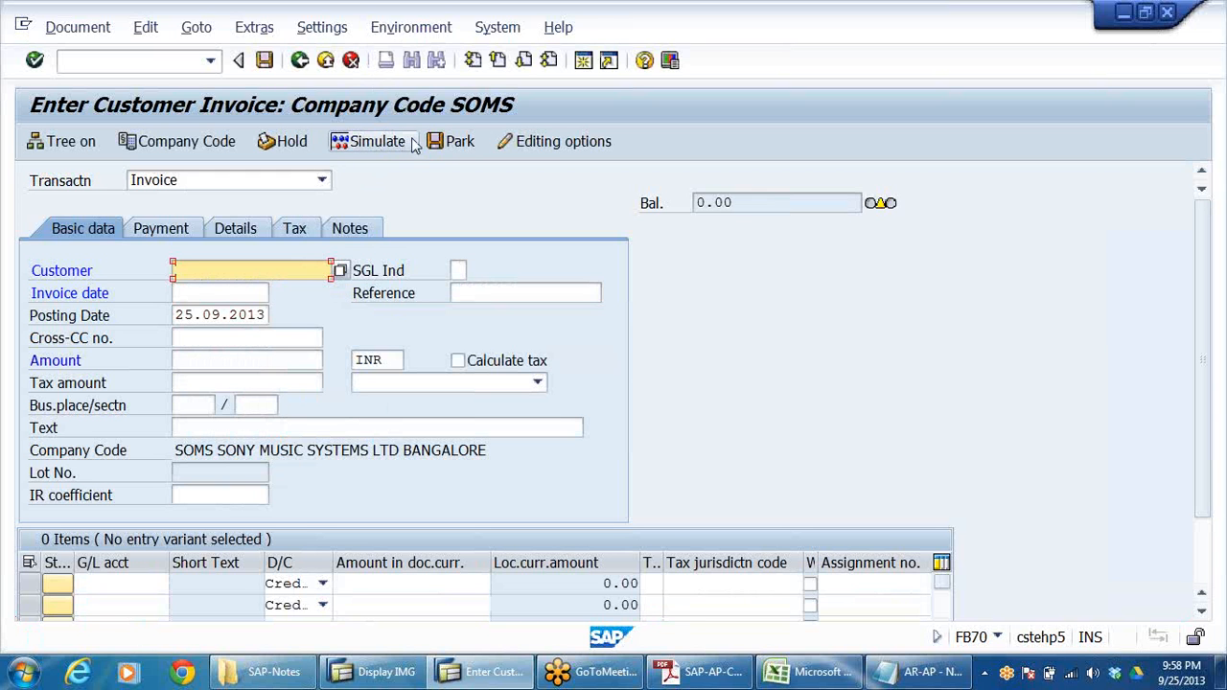
- Change the company code of the customer invoice to DRLB
{"action": "left_click", "coordinate": [191, 141]}
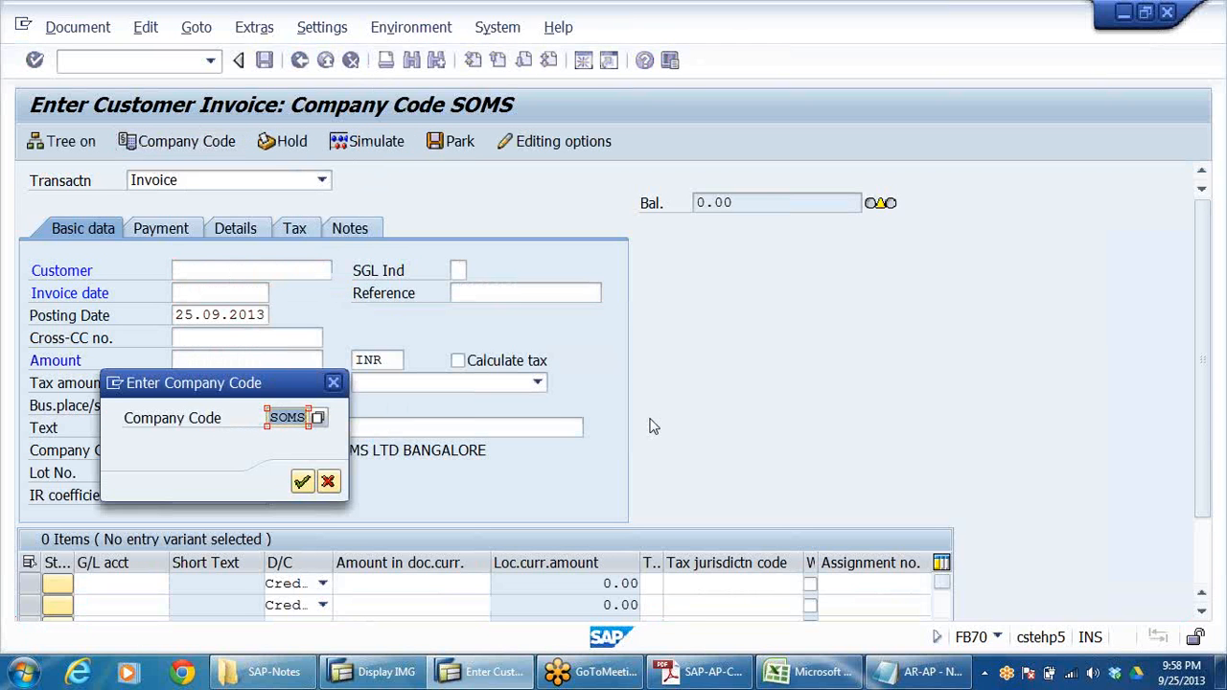
{"action": "type", "text": "D"}
{"action": "left_click", "coordinate": [285, 437]}
{"action": "left_click", "coordinate": [304, 486]}
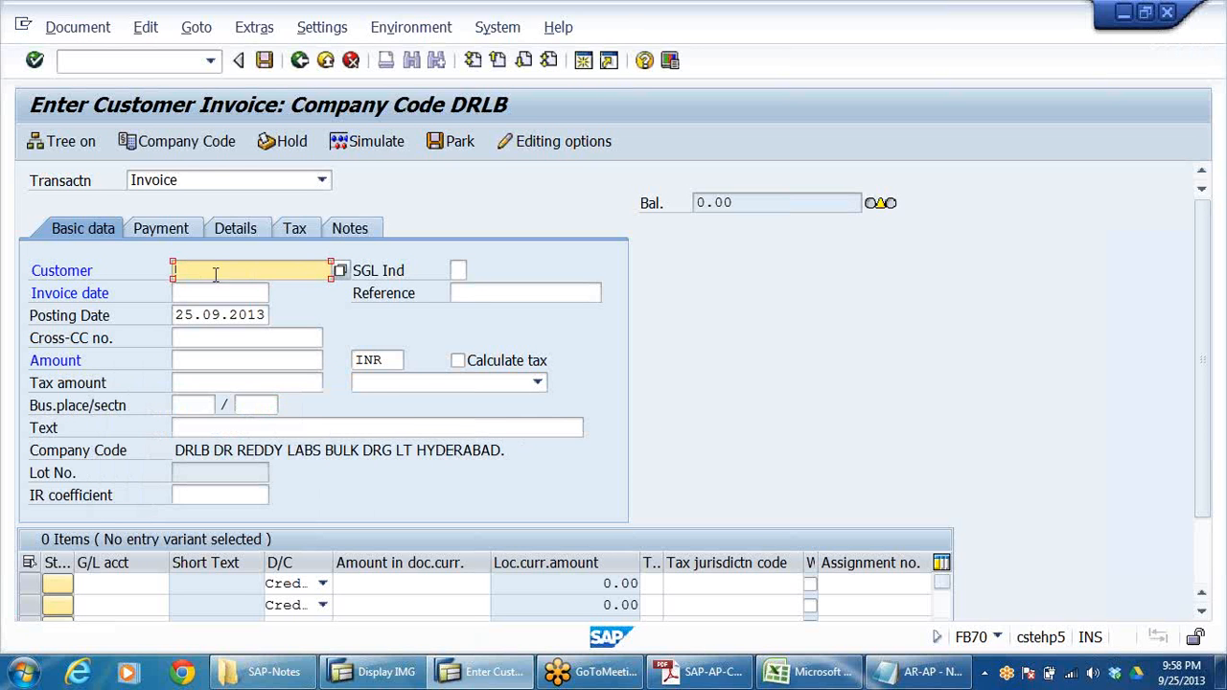
- Look up and select SUN PHARMA DEALERS as the invoice customer, and set the invoice amount to 130000 INR
{"action": "left_click", "coordinate": [341, 271]}
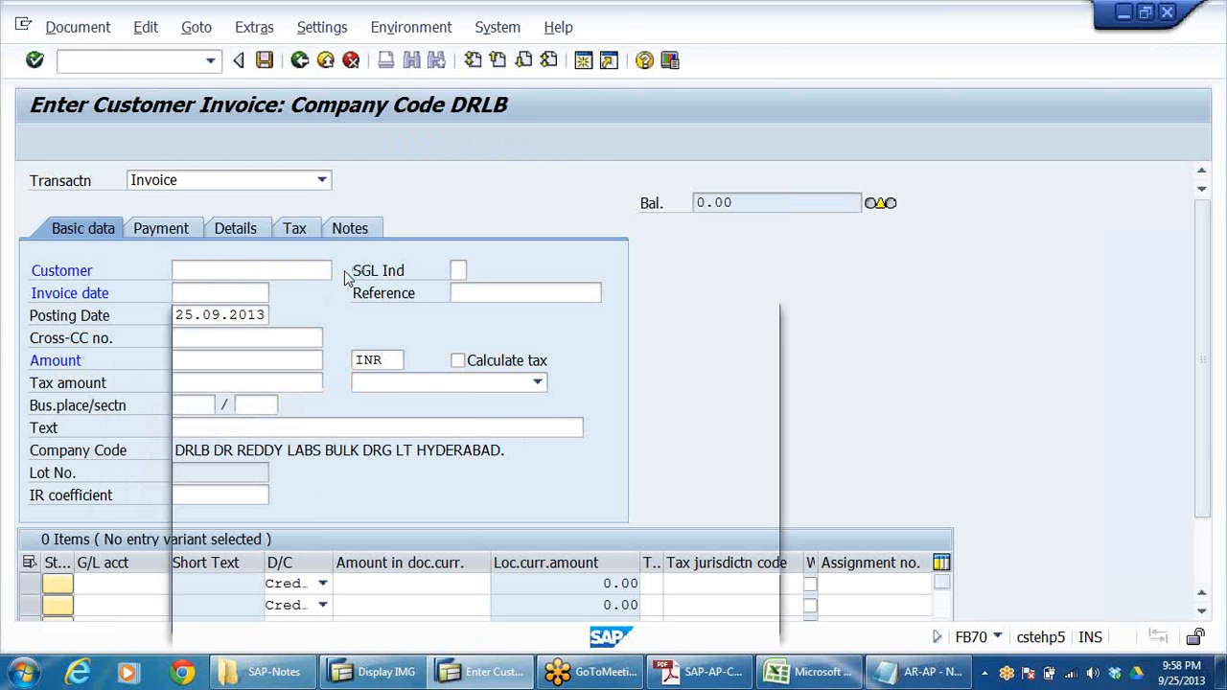
{"action": "left_click", "coordinate": [707, 617]}
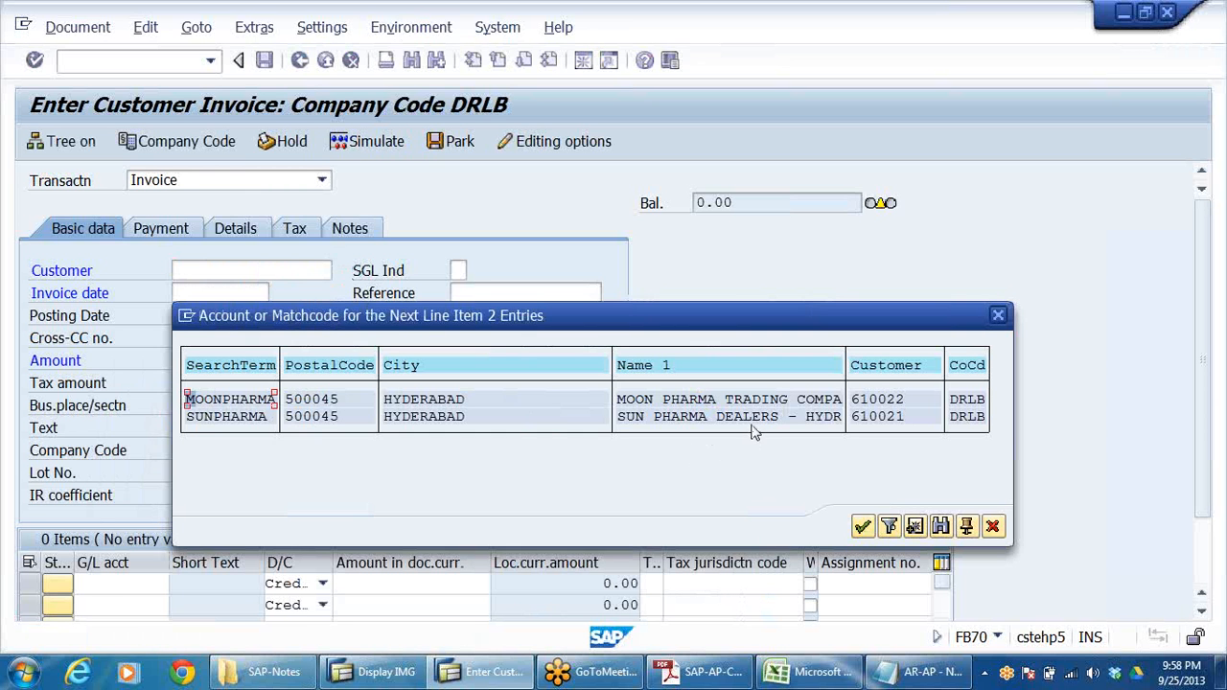
{"action": "left_click", "coordinate": [752, 420]}
{"action": "double_click", "coordinate": [887, 418]}
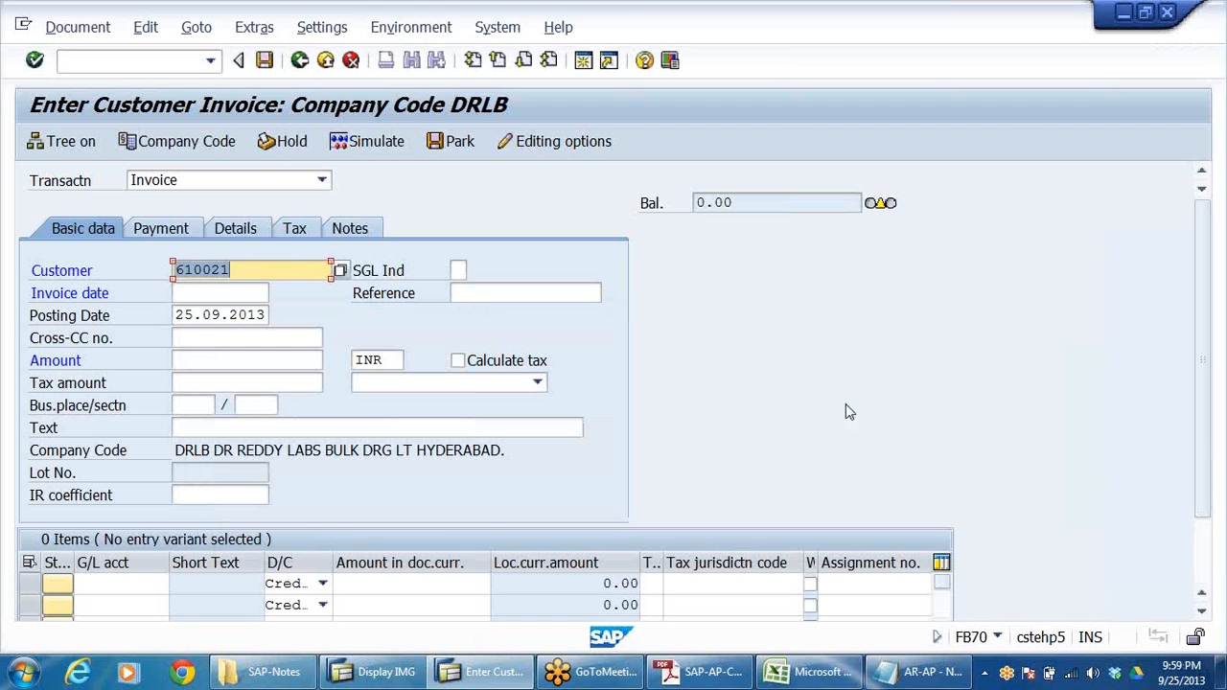
{"action": "left_click", "coordinate": [245, 270]}
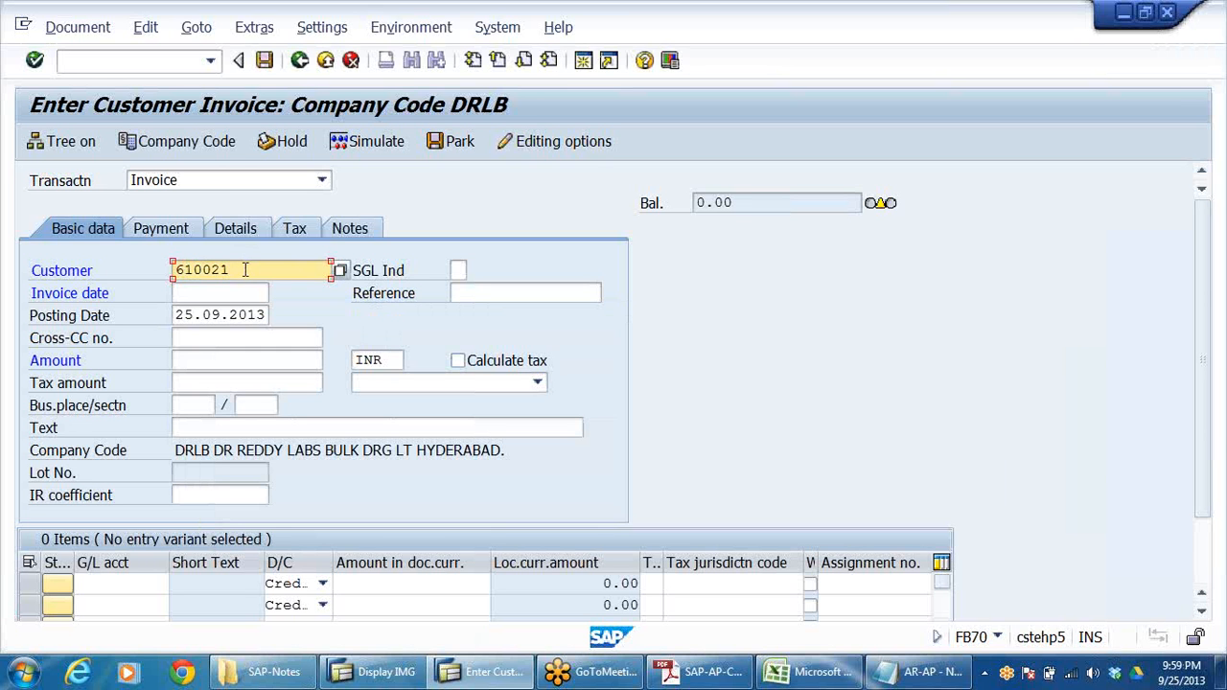
{"action": "left_click_drag", "start_coordinate": [245, 270], "coordinate": [176, 270]}
{"action": "left_click", "coordinate": [183, 360]}
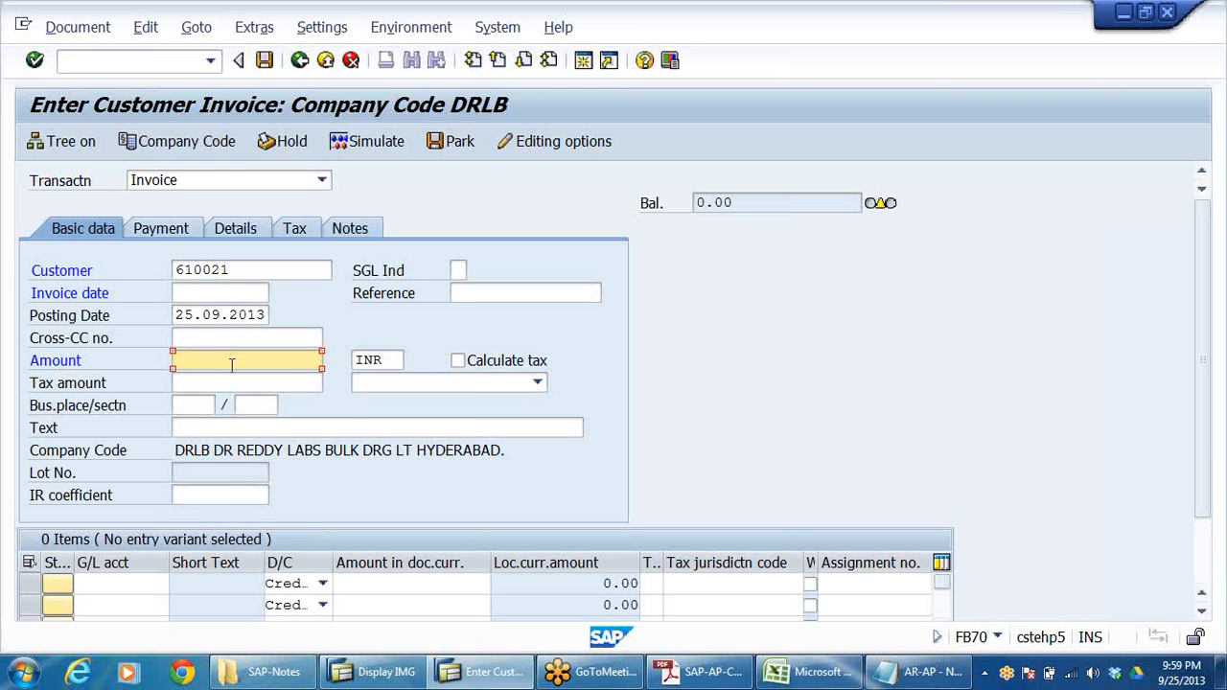
{"action": "type", "text": "130000"}
- Enter G/L accounts 300001 and 300002 in the first two line items of the customer invoice
{"action": "left_click", "coordinate": [118, 584]}
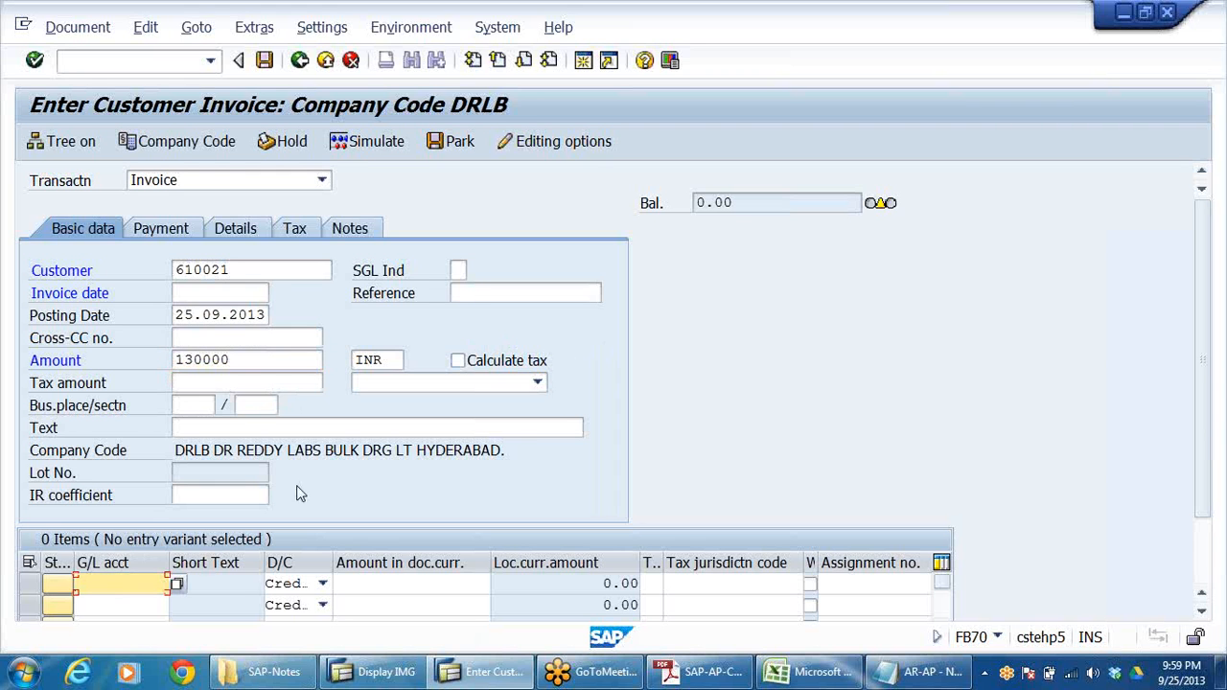
{"action": "left_click", "coordinate": [241, 270]}
{"action": "left_click", "coordinate": [118, 581]}
{"action": "type", "text": "3"}
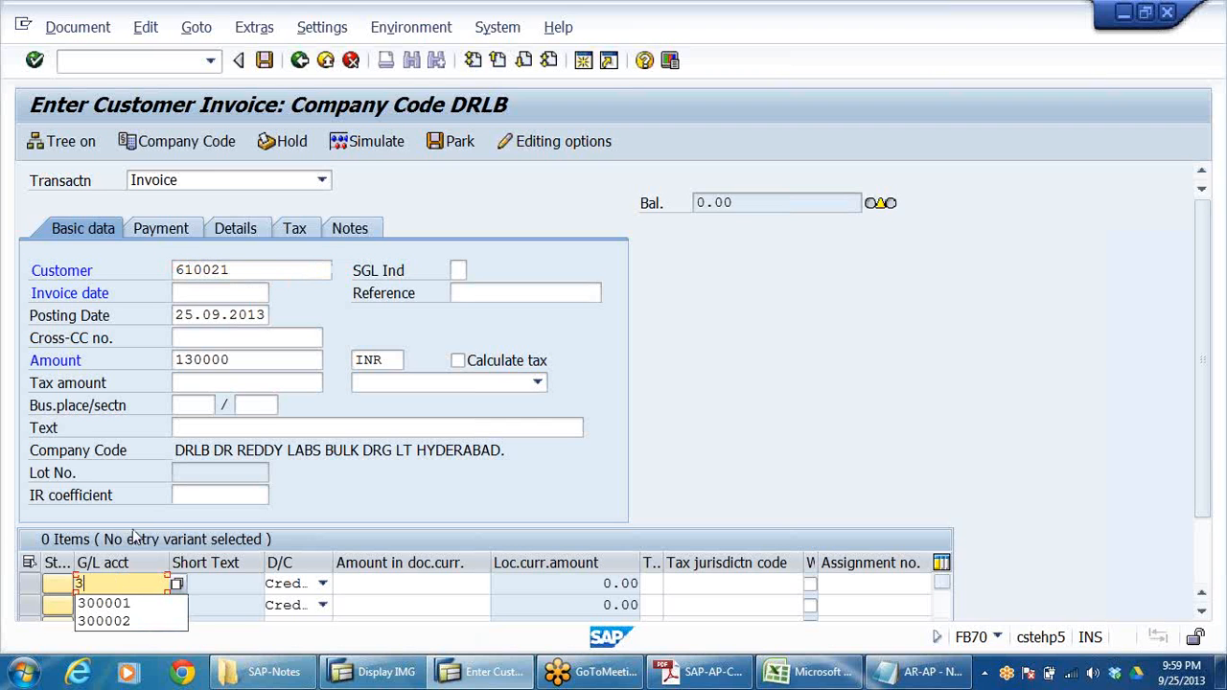
{"action": "left_click", "coordinate": [118, 603]}
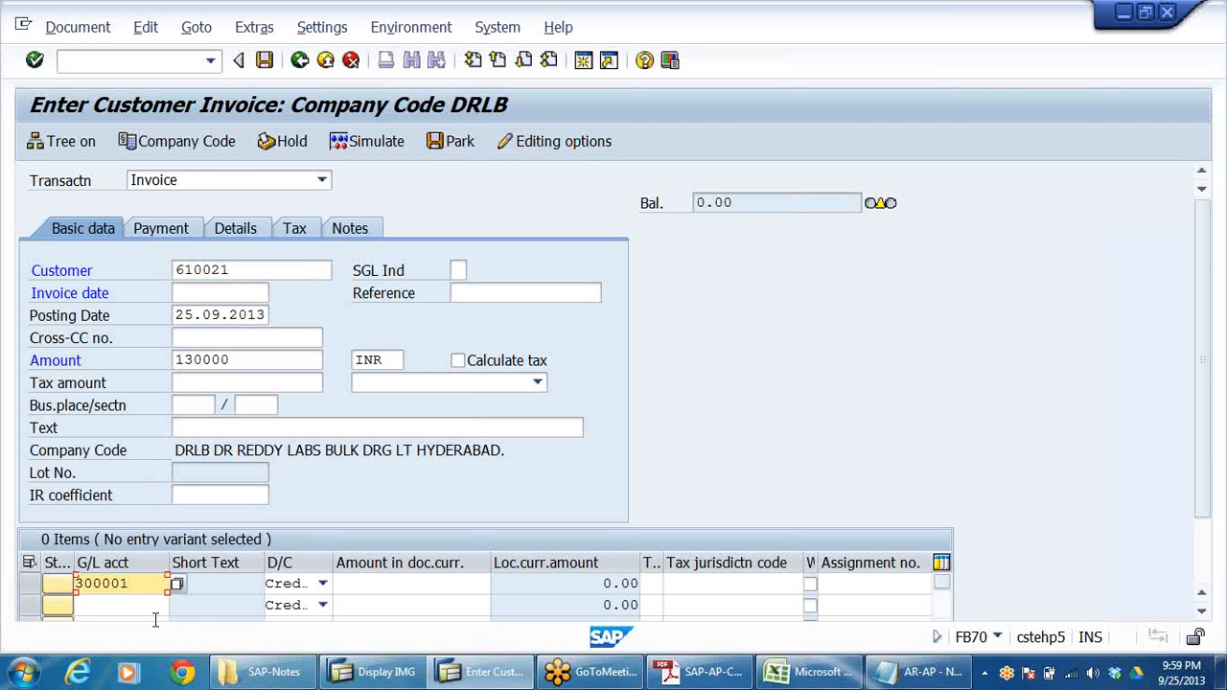
{"action": "left_click", "coordinate": [139, 607]}
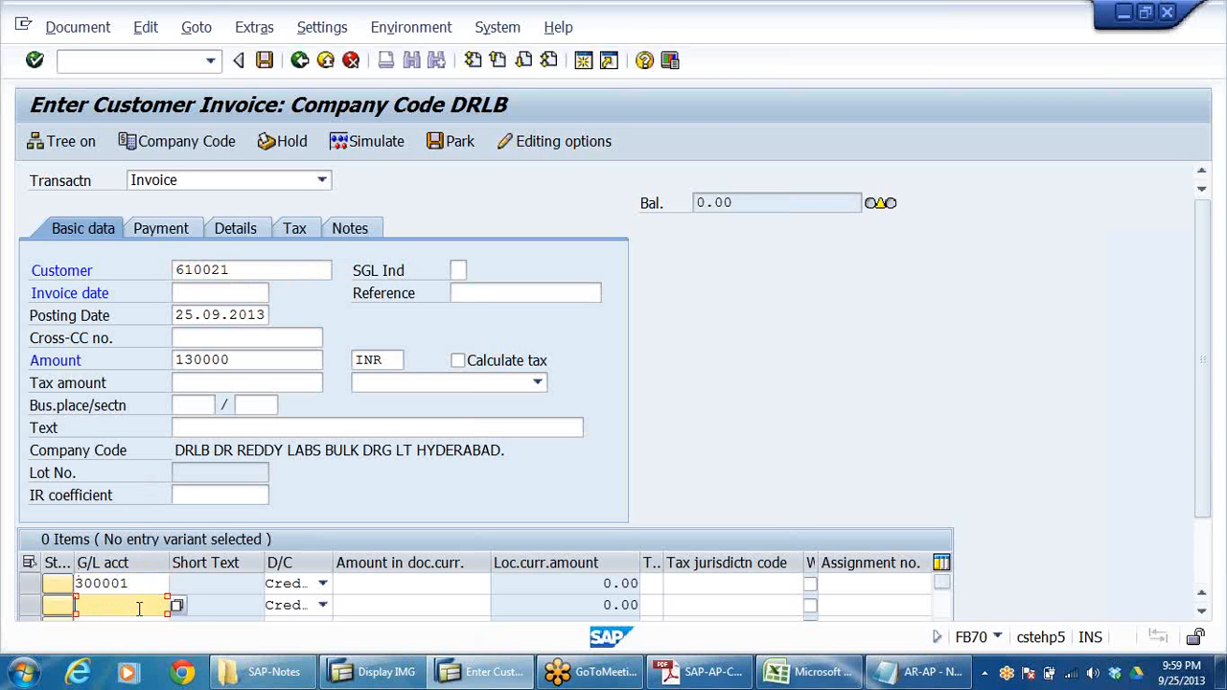
{"action": "type", "text": "3"}
{"action": "left_click", "coordinate": [134, 639]}
- Set the credit amounts to 100000 for G/L account 300001 and 30000 for 300002, and validate the entries
{"action": "left_click", "coordinate": [428, 583]}
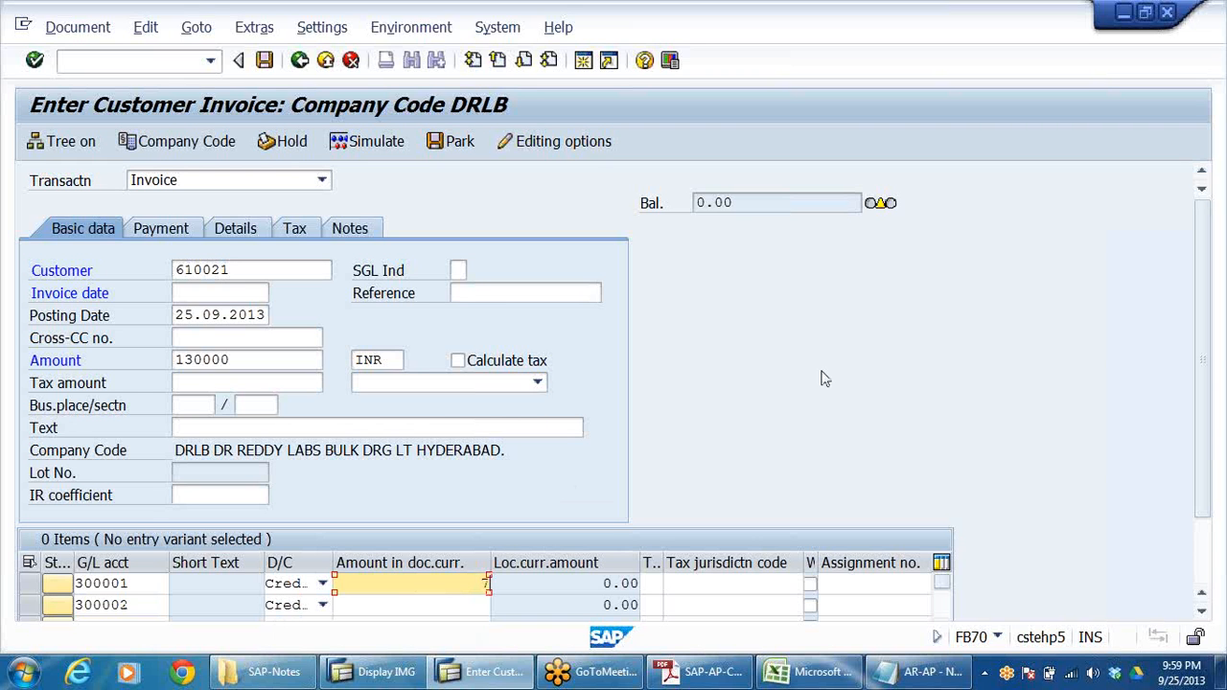
{"action": "type", "text": "7"}
{"action": "key", "text": "BackSpace"}
{"action": "type", "text": "100000"}
{"action": "left_click", "coordinate": [430, 607]}
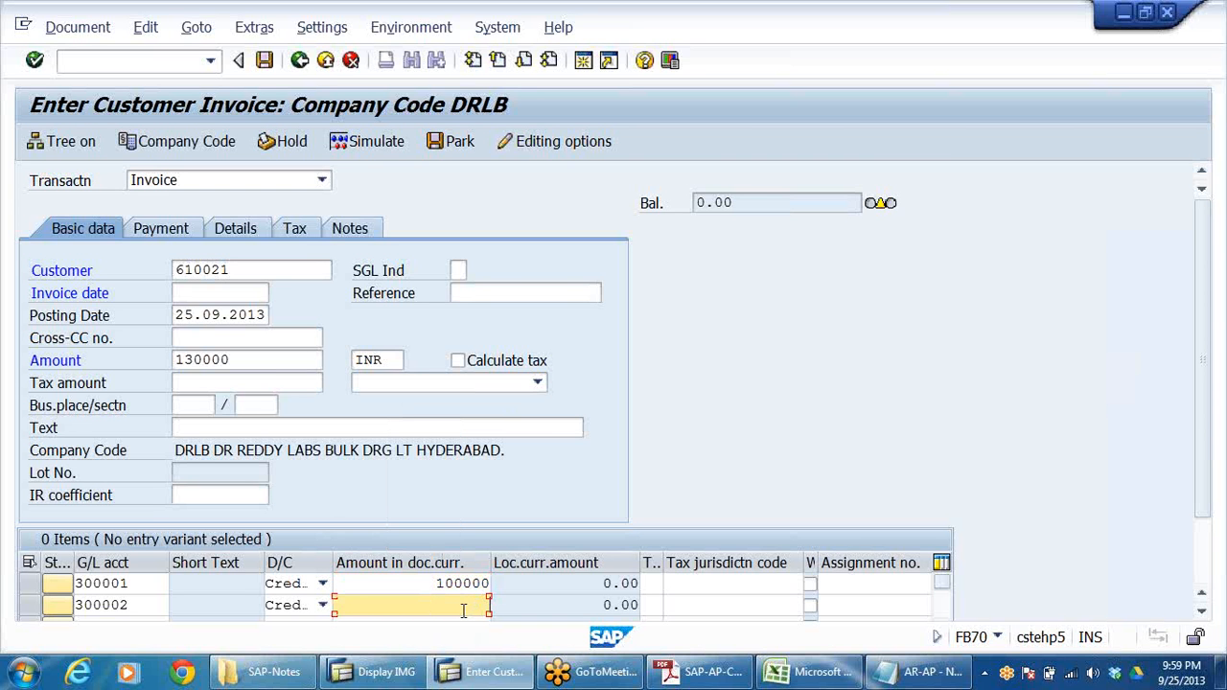
{"action": "type", "text": "30000"}
{"action": "key", "text": "Return"}
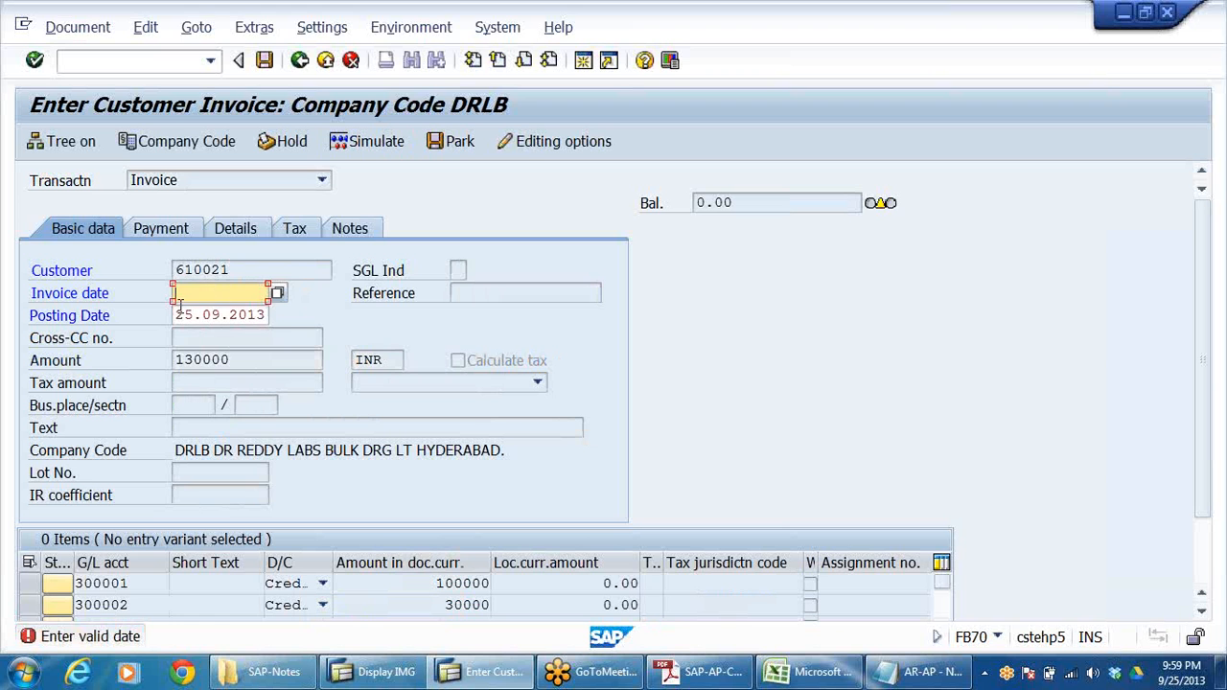
- Set the invoice date to 25.09.2013, copied from the posting date
{"action": "left_click_drag", "start_coordinate": [179, 313], "coordinate": [401, 328]}
{"action": "key", "text": "ctrl+c"}
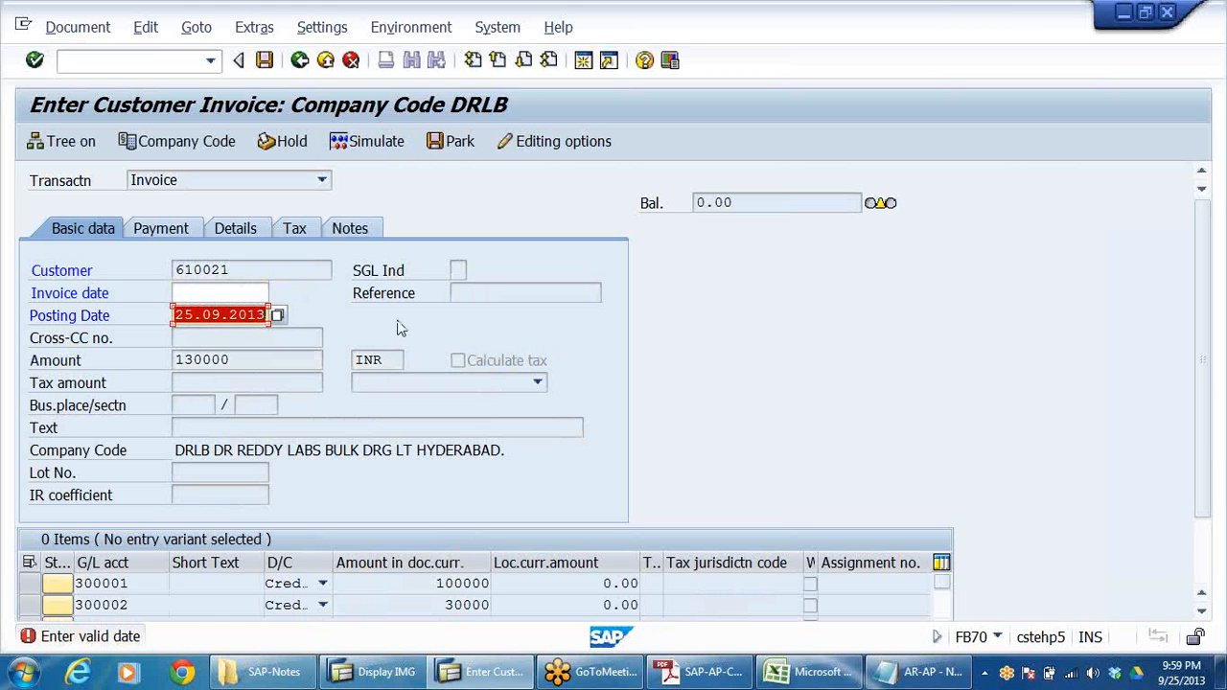
{"action": "left_click", "coordinate": [215, 291]}
{"action": "key", "text": "ctrl+v"}
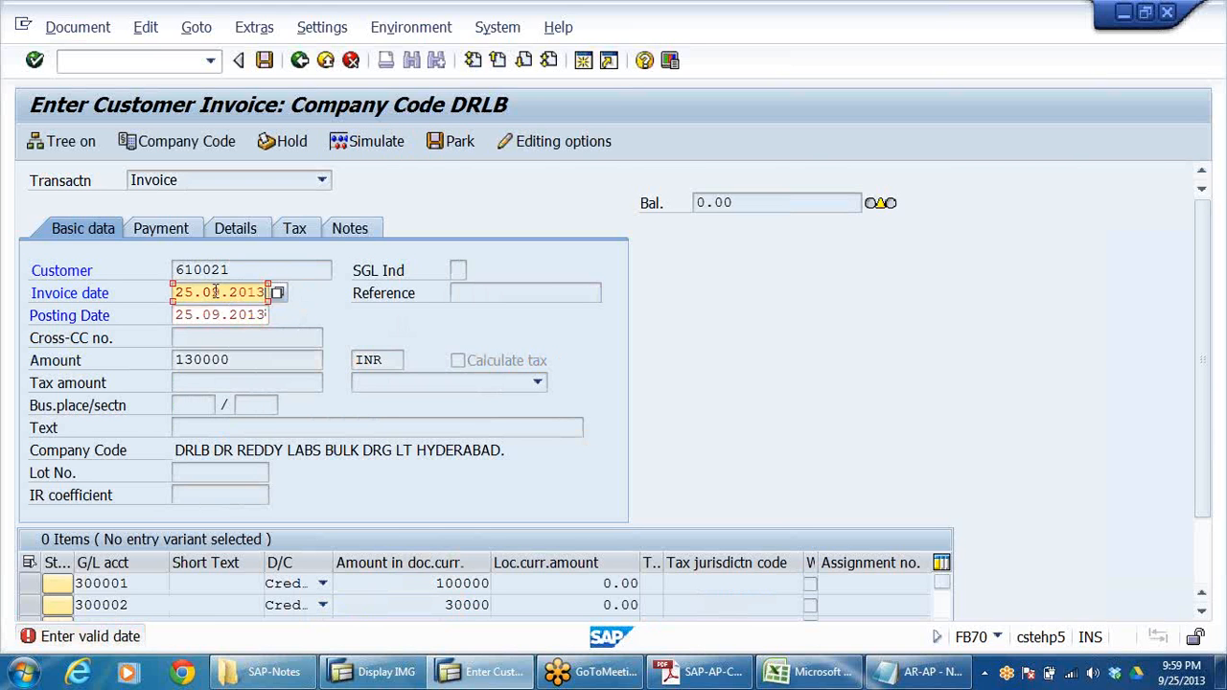
- Validate the customer invoice entries, and open the user tolerance group assignment (OB57) in a new session
{"action": "key", "text": "Return"}
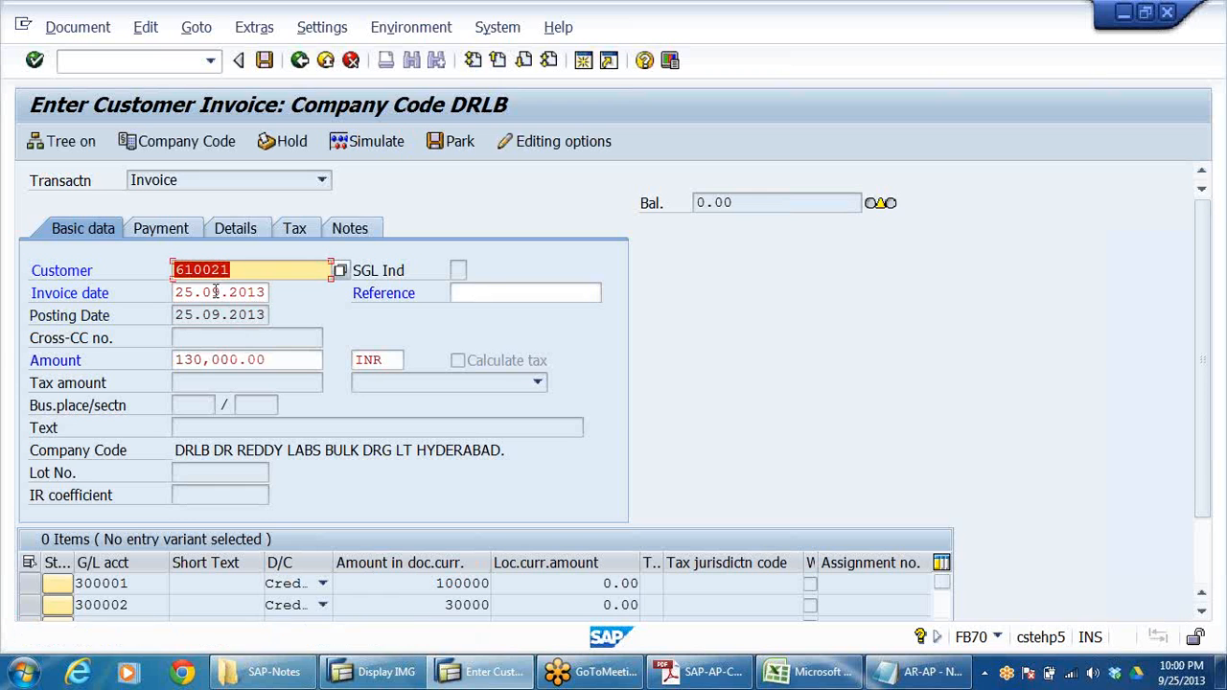
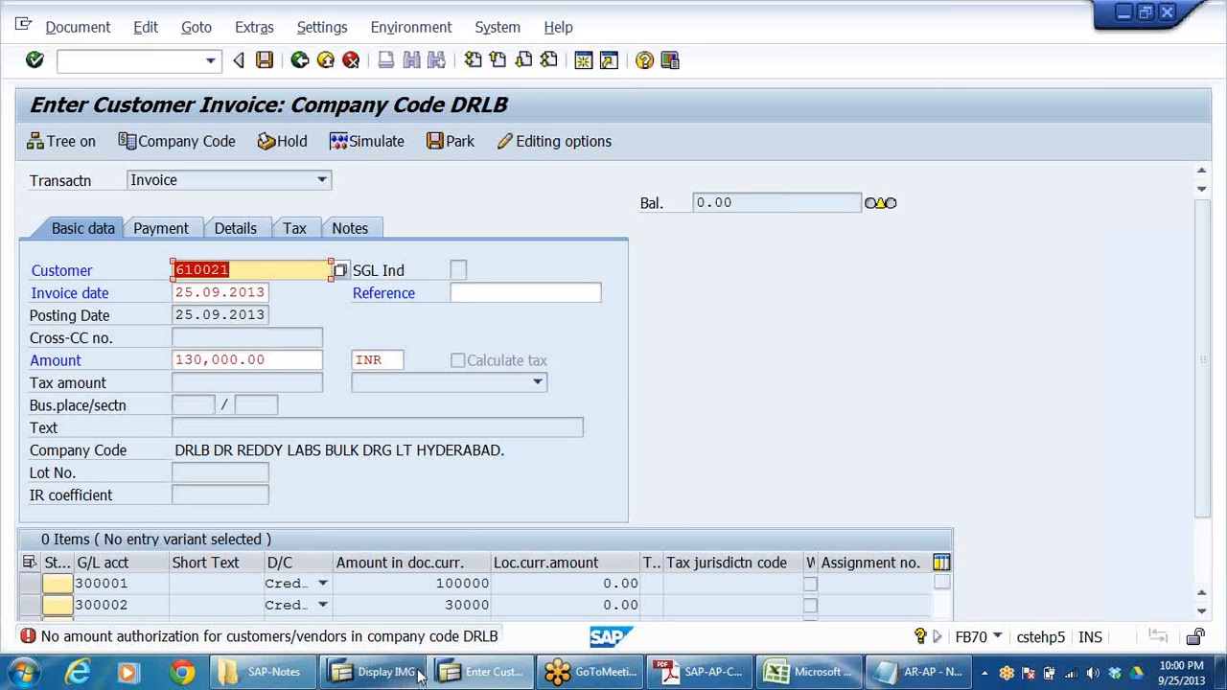
{"action": "left_click", "coordinate": [583, 61]}
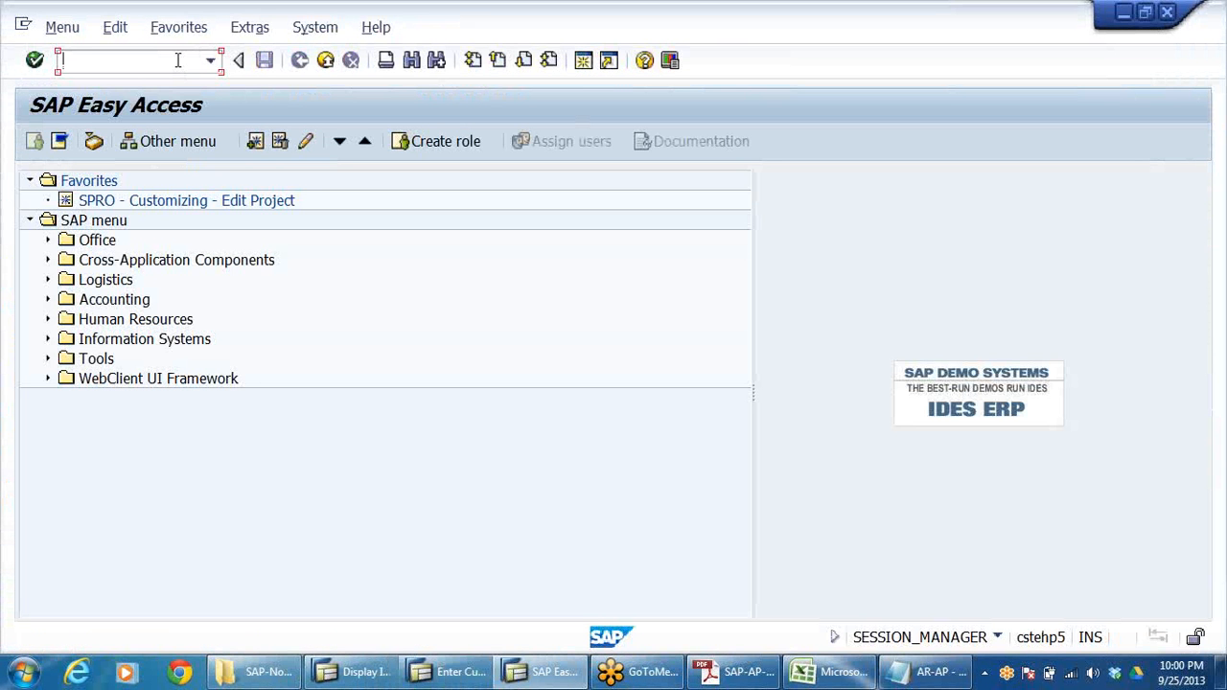
{"action": "type", "text": "OB57"}
{"action": "key", "text": "Return"}
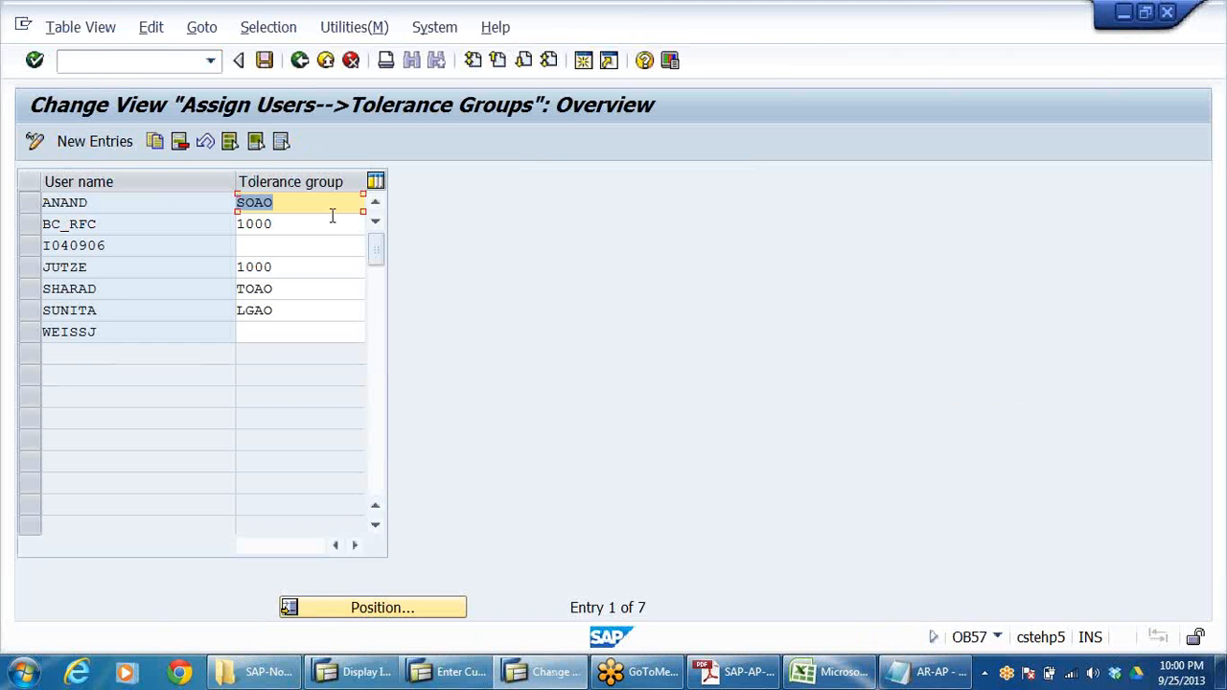
- Assign tolerance group DRAO to the first listed user, and save the change under the VENDOR NO RANGES customizing request
{"action": "left_click", "coordinate": [330, 210]}
{"action": "double_click", "coordinate": [315, 202]}
{"action": "type", "text": "D"}
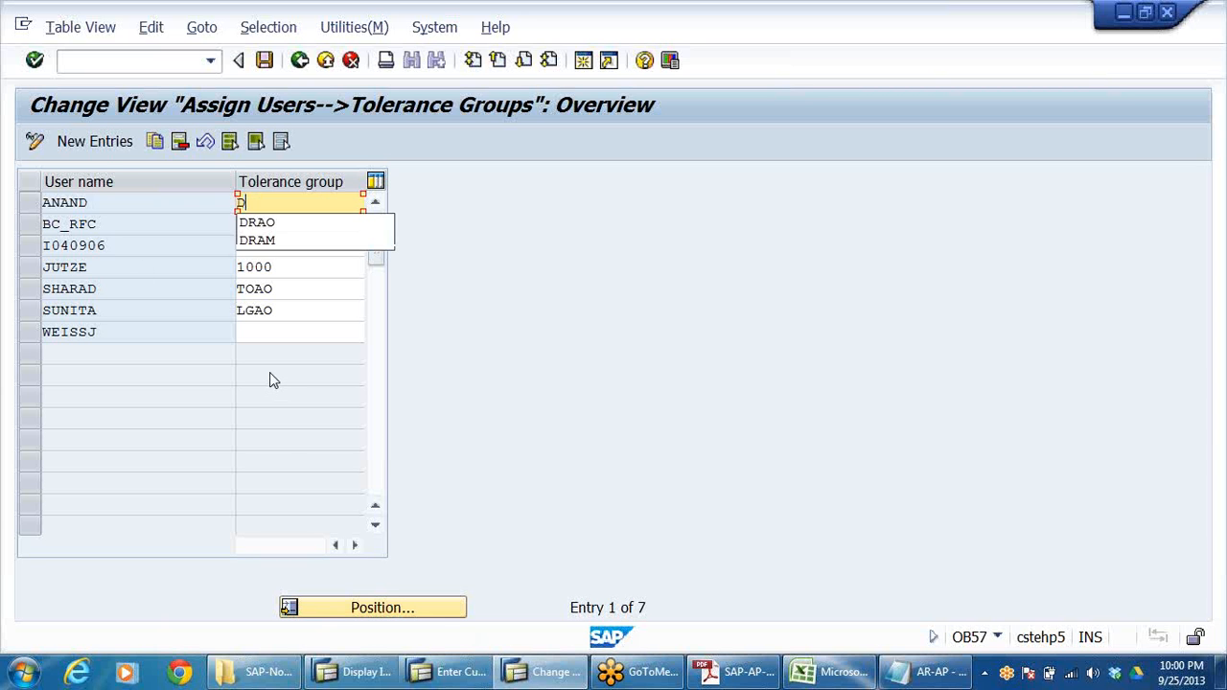
{"action": "left_click", "coordinate": [296, 224]}
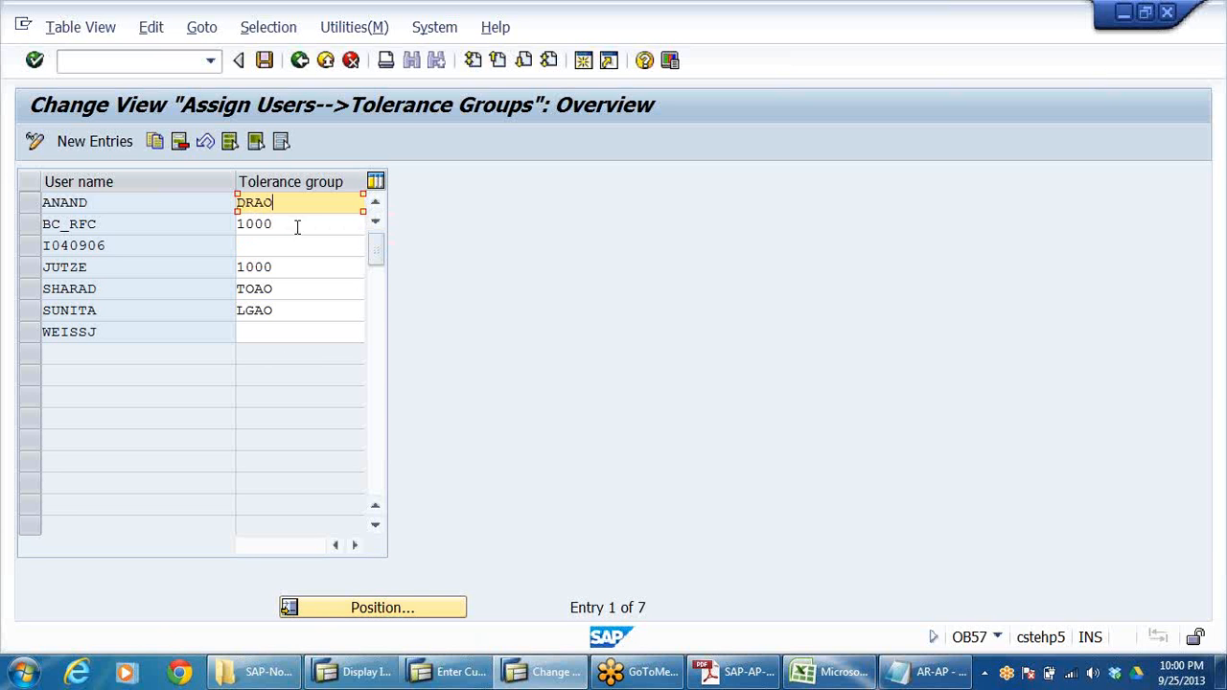
{"action": "left_click", "coordinate": [266, 60]}
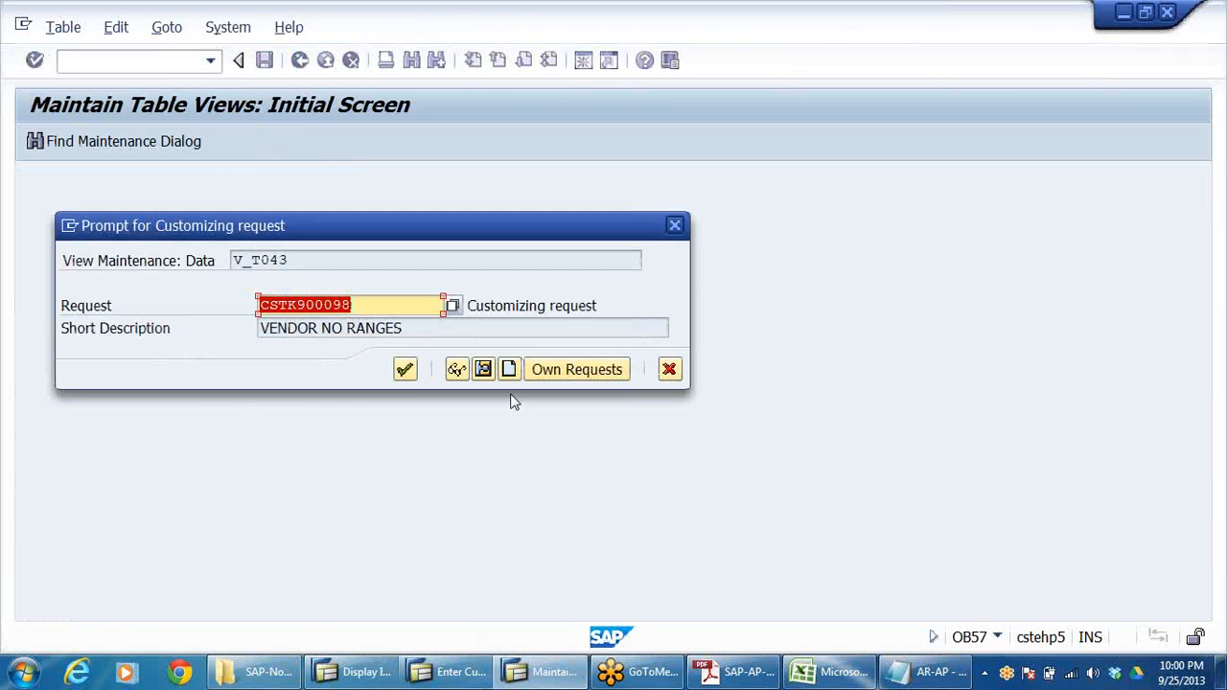
{"action": "left_click", "coordinate": [405, 371]}
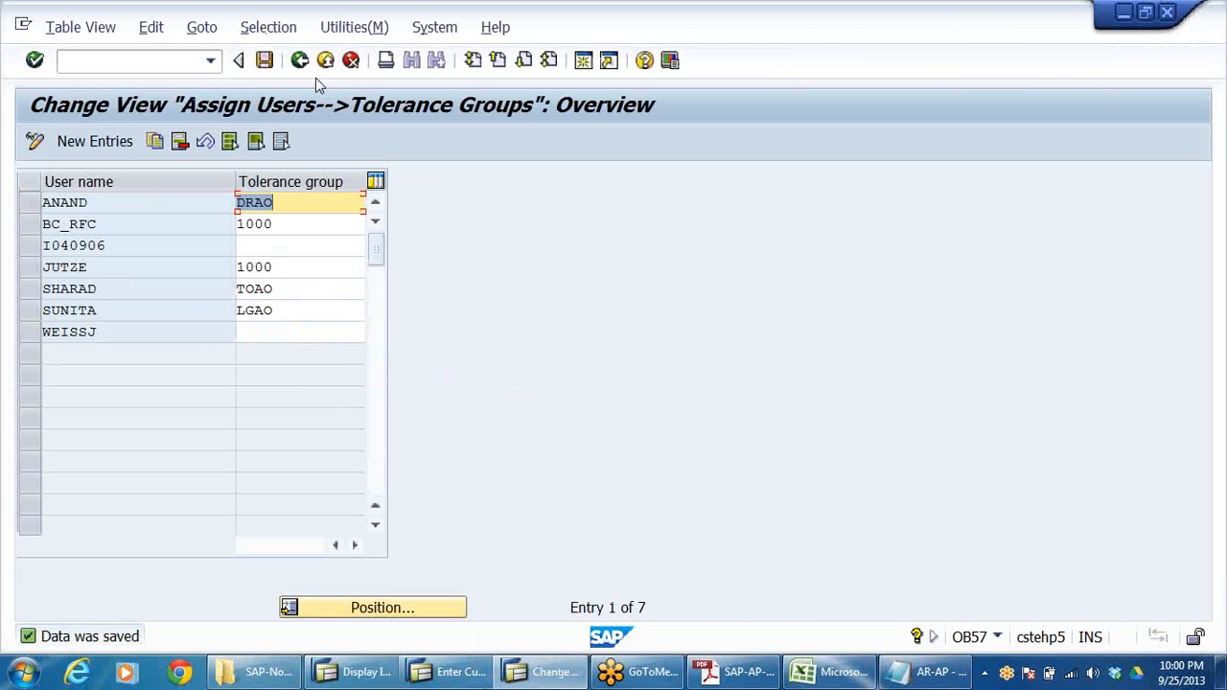
- Return to the pending customer invoice, discard it after revalidating its entries, and start a new FB70 invoice
{"action": "key", "text": "alt+Tab"}
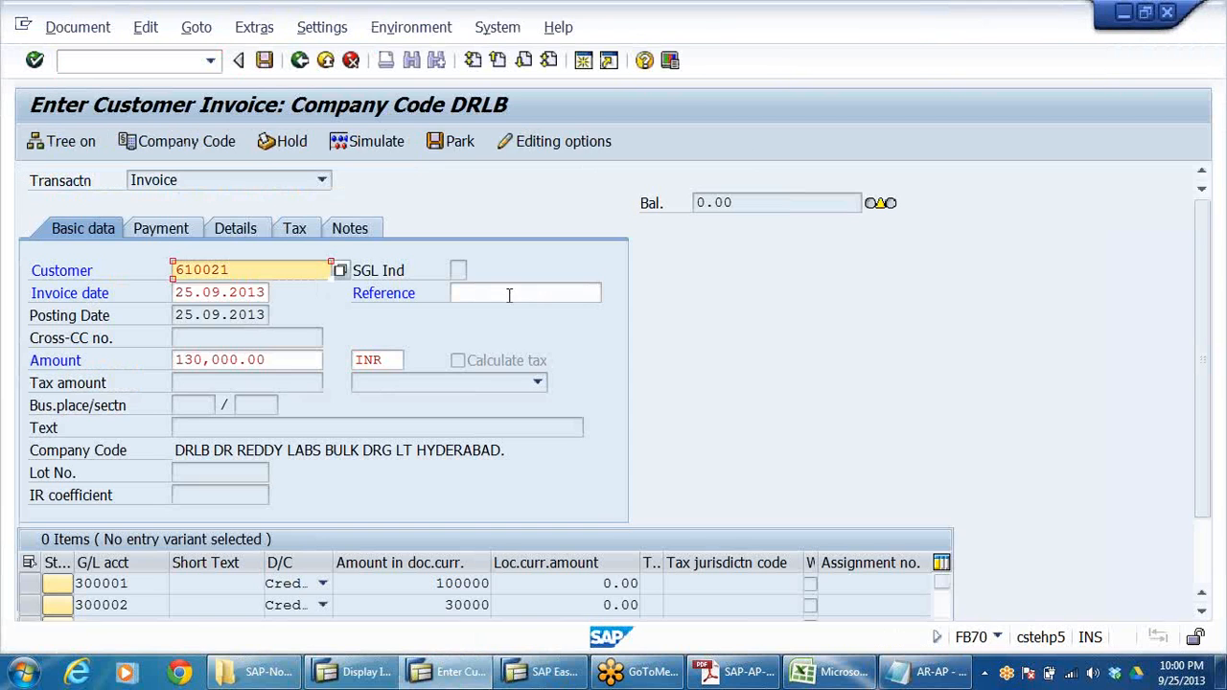
{"action": "key", "text": "Return"}
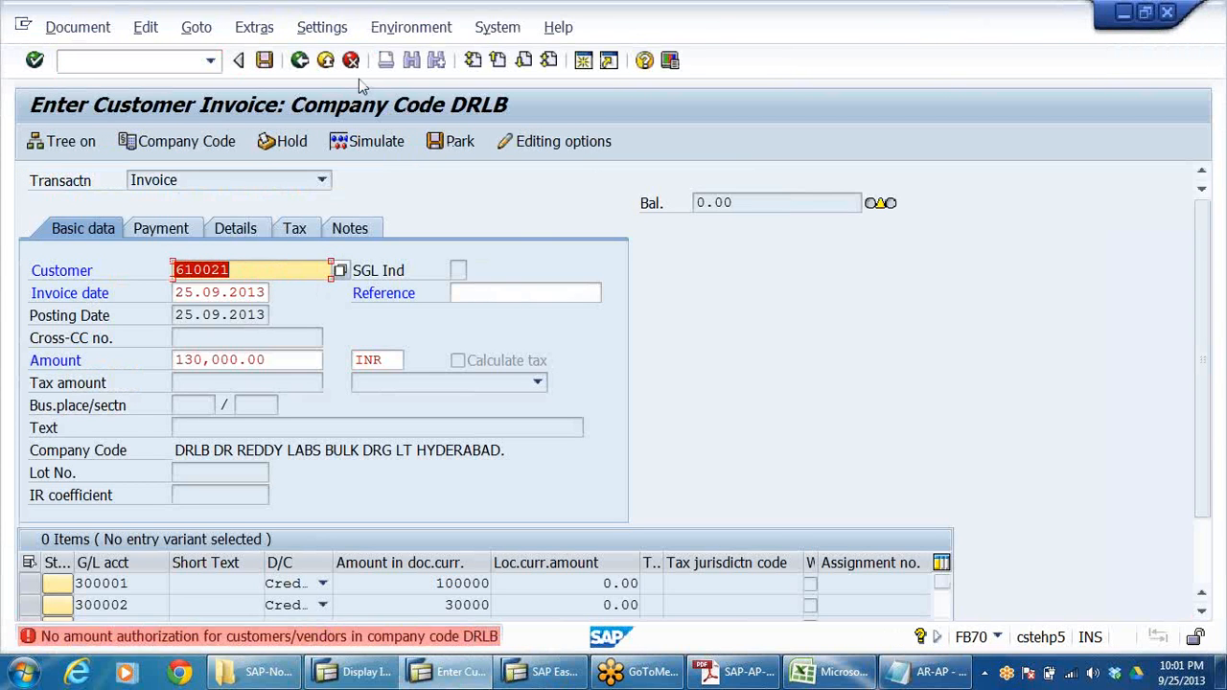
{"action": "left_click", "coordinate": [326, 61]}
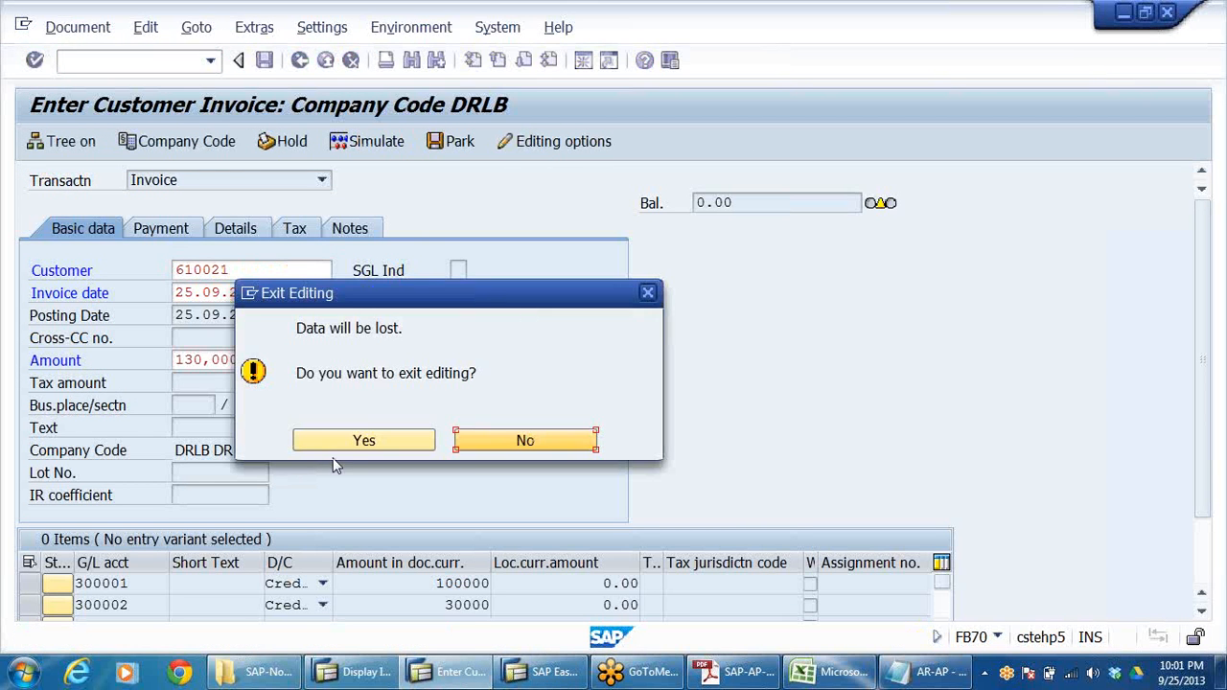
{"action": "left_click", "coordinate": [363, 441]}
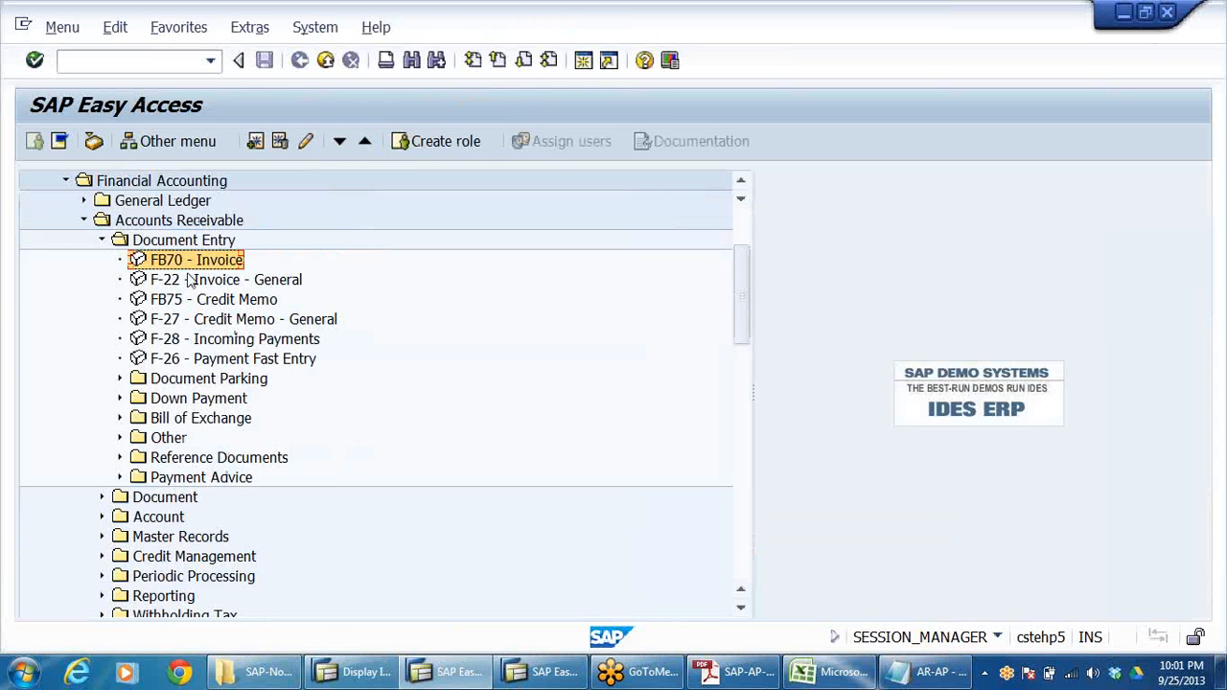
{"action": "double_click", "coordinate": [180, 263]}
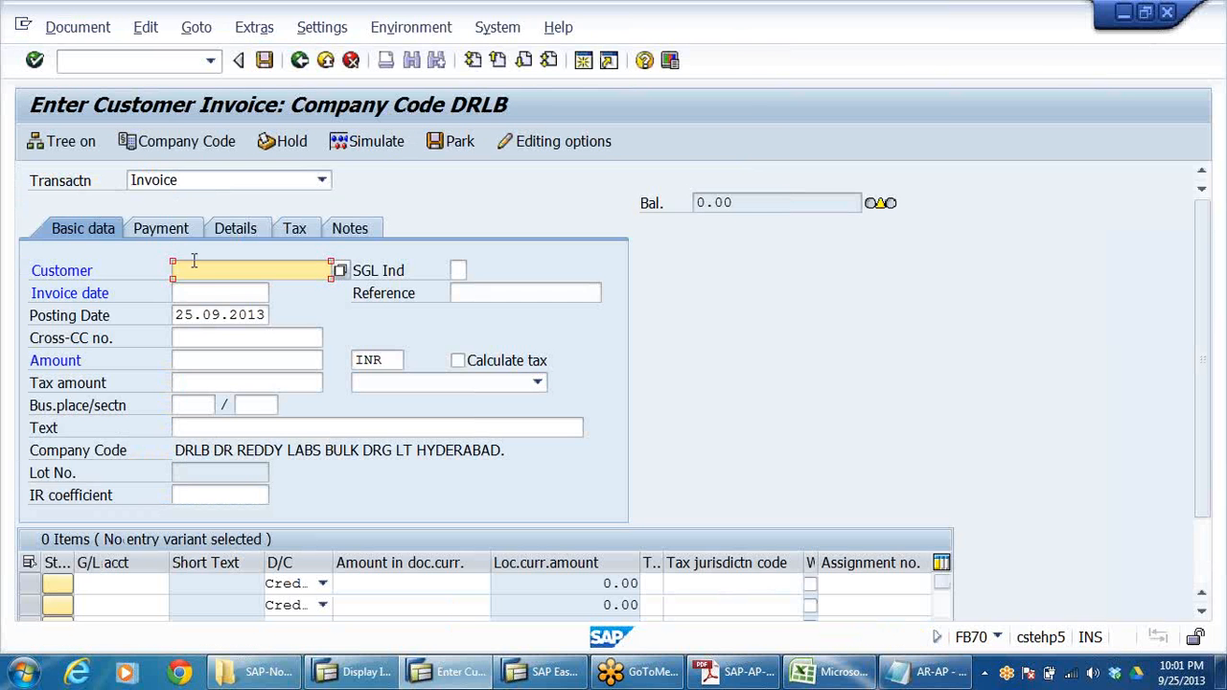
- Fill in the same customer as before, the invoice date 25.09.2013 and the amount 130000 INR in the new invoice
{"action": "left_click", "coordinate": [200, 269]}
{"action": "left_click", "coordinate": [202, 288]}
{"action": "left_click", "coordinate": [202, 296]}
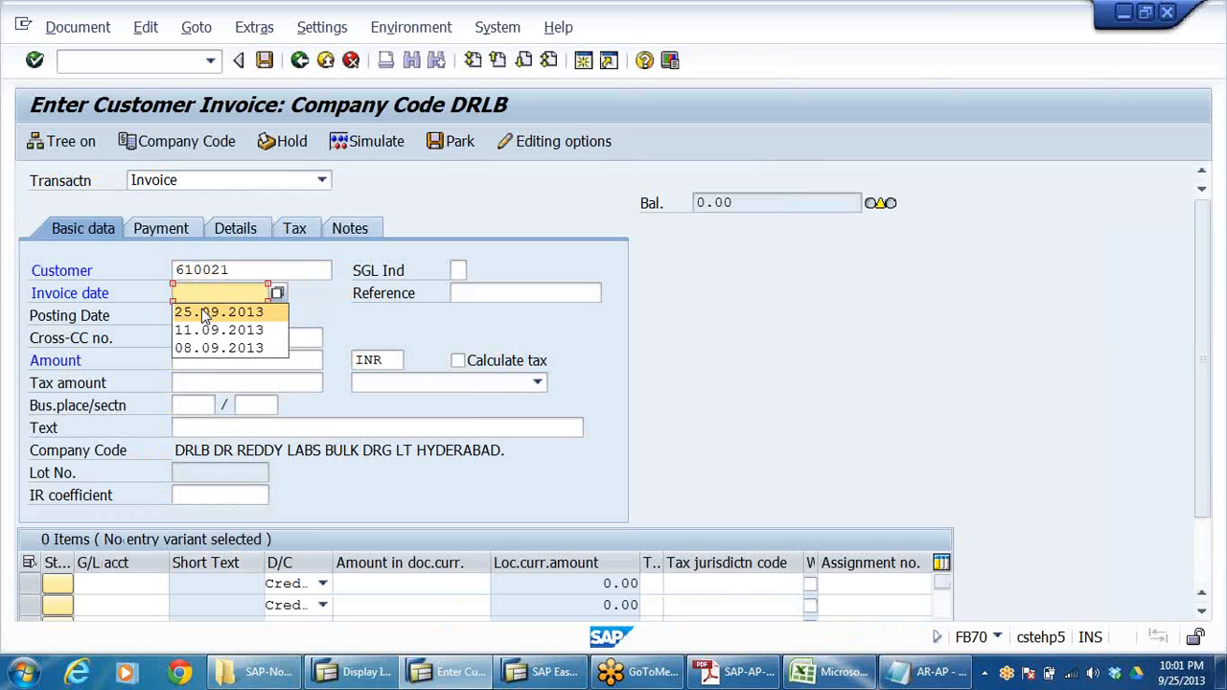
{"action": "left_click", "coordinate": [211, 311]}
{"action": "left_click", "coordinate": [182, 360]}
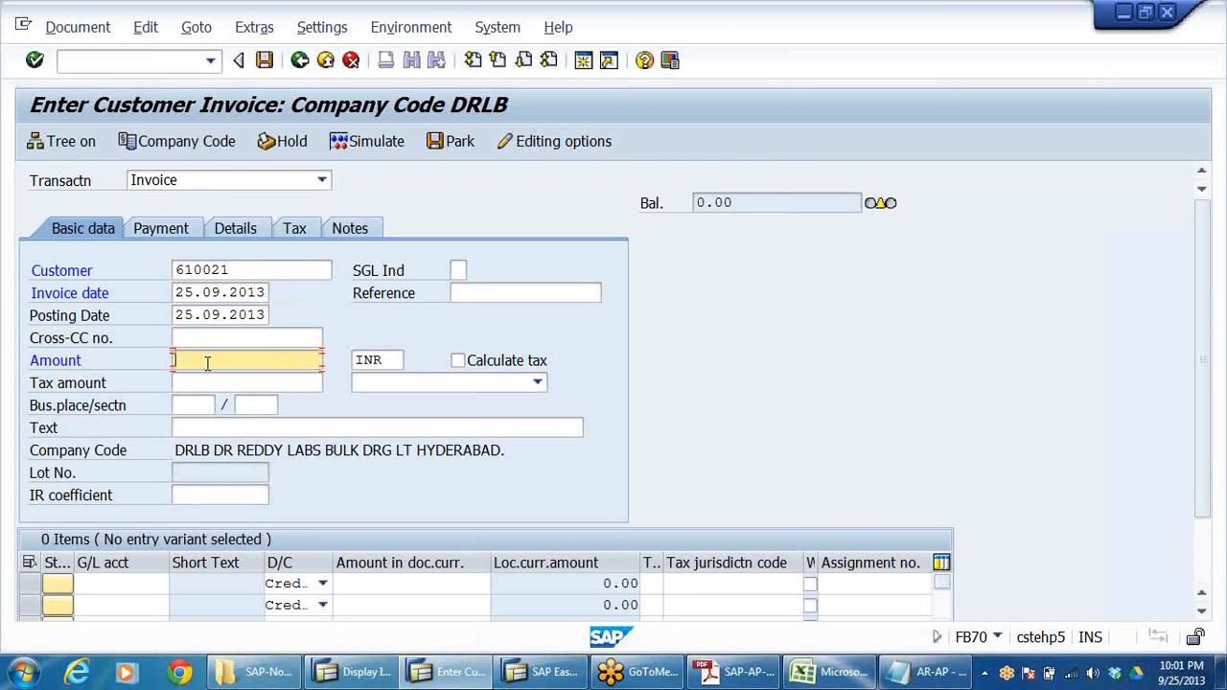
{"action": "left_click", "coordinate": [205, 379]}
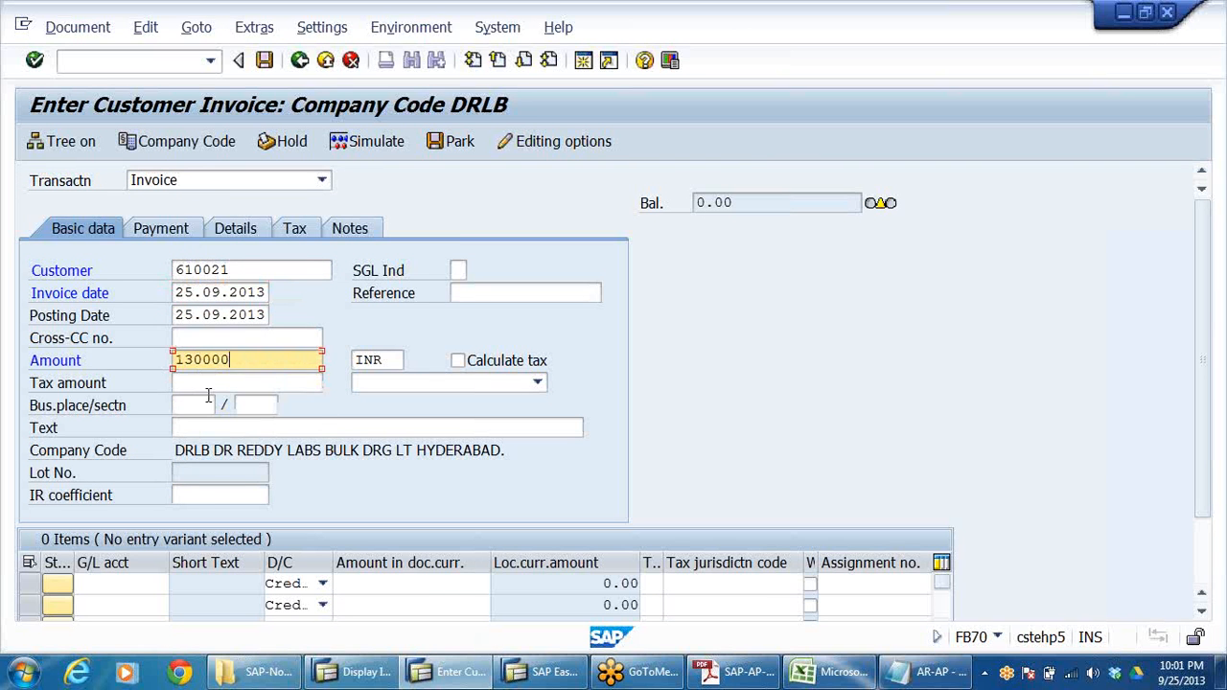
- Enter G/L accounts 300001 and 300002 in the first two line items of the new invoice
{"action": "left_click", "coordinate": [130, 583]}
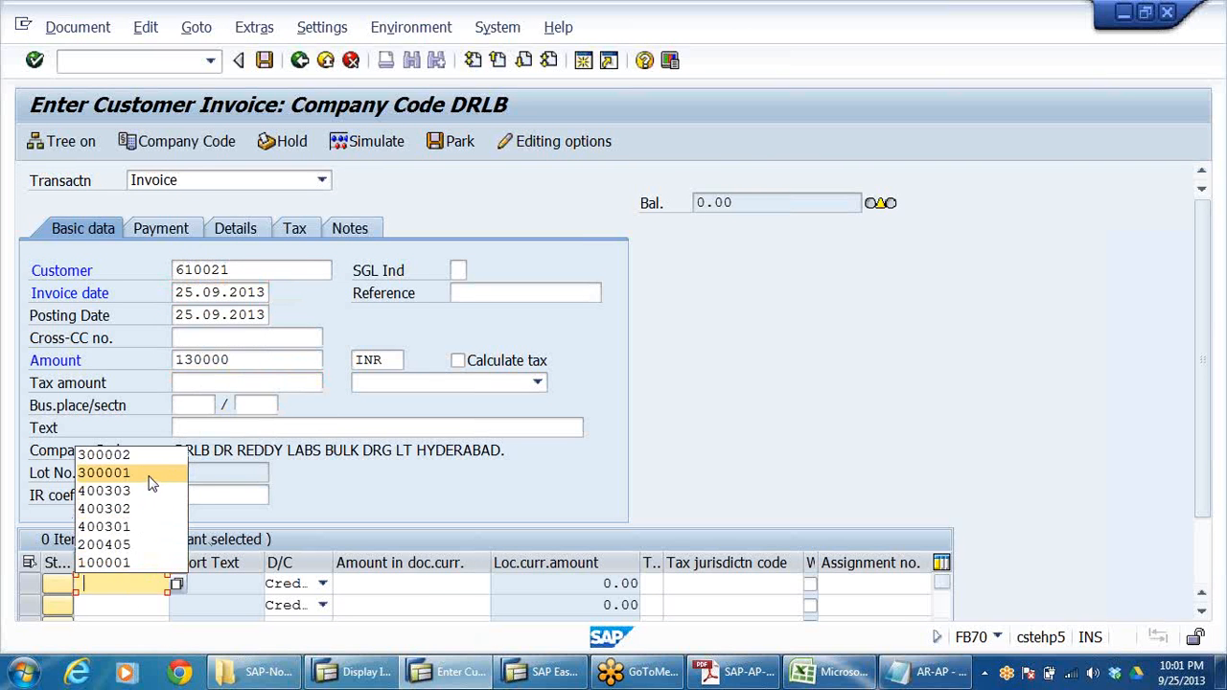
{"action": "left_click", "coordinate": [139, 473]}
{"action": "left_click", "coordinate": [138, 603]}
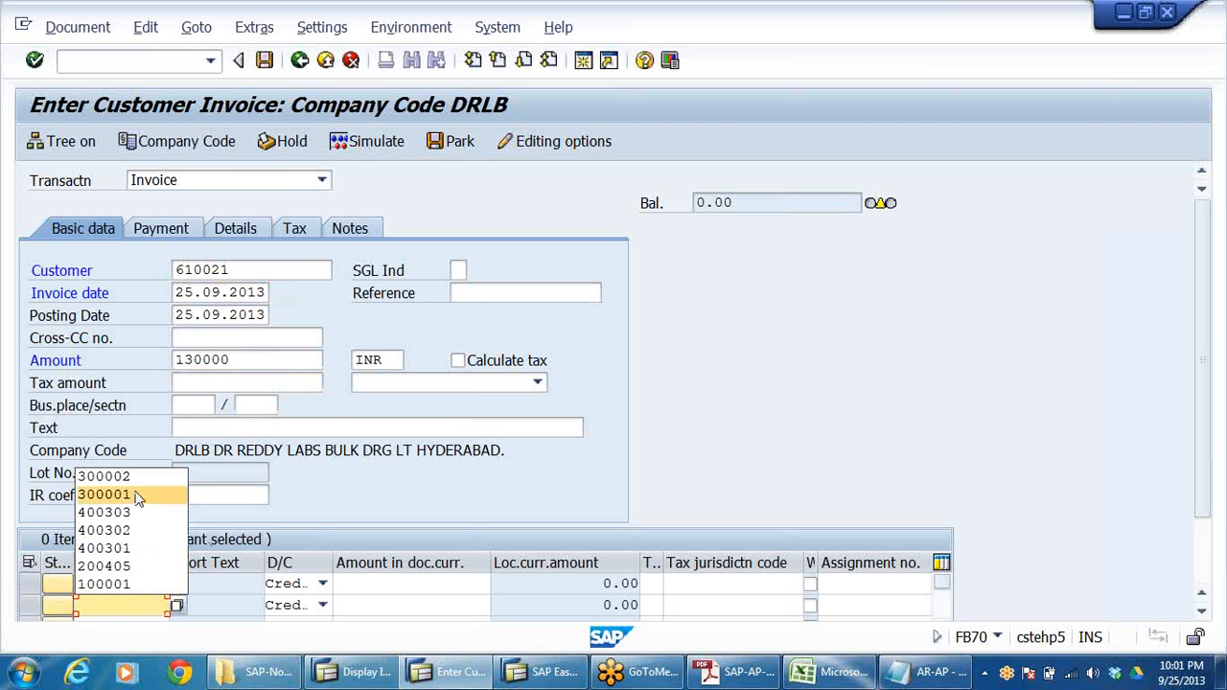
{"action": "left_click", "coordinate": [104, 476]}
- Enter line item amounts of 100000 for G/L account 300001 and 30000 for 300002, and validate the invoice
{"action": "left_click", "coordinate": [410, 585]}
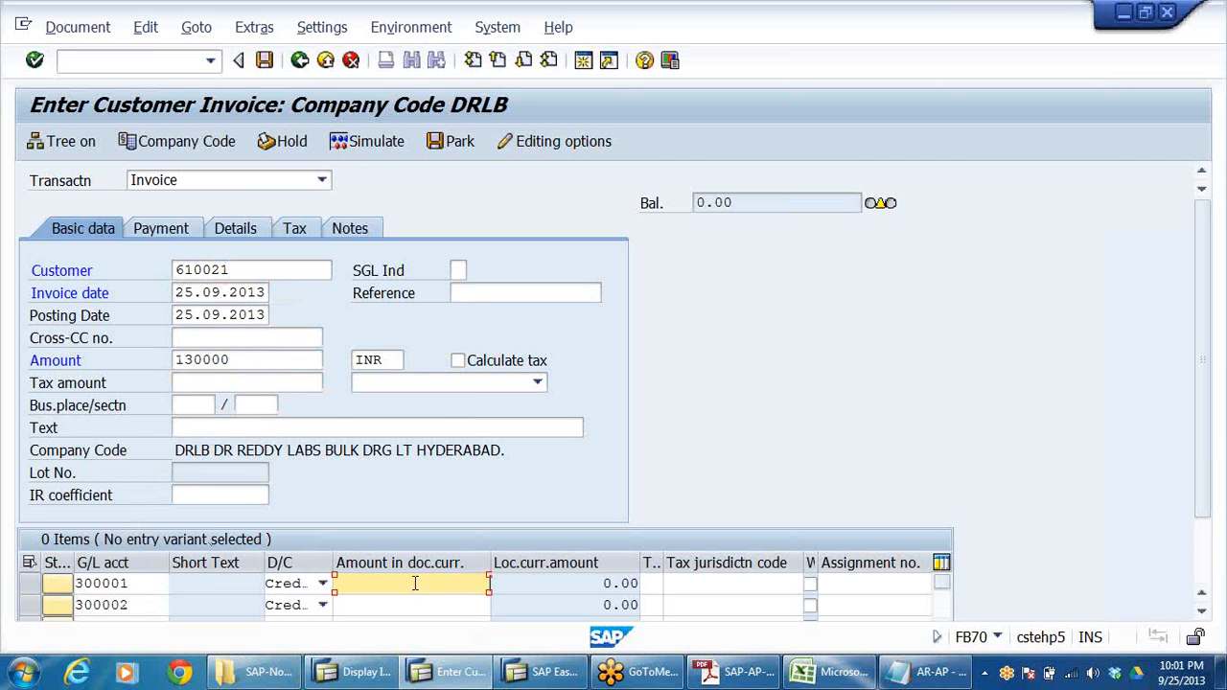
{"action": "left_click", "coordinate": [490, 422]}
{"action": "left_click", "coordinate": [479, 605]}
{"action": "left_click", "coordinate": [476, 464]}
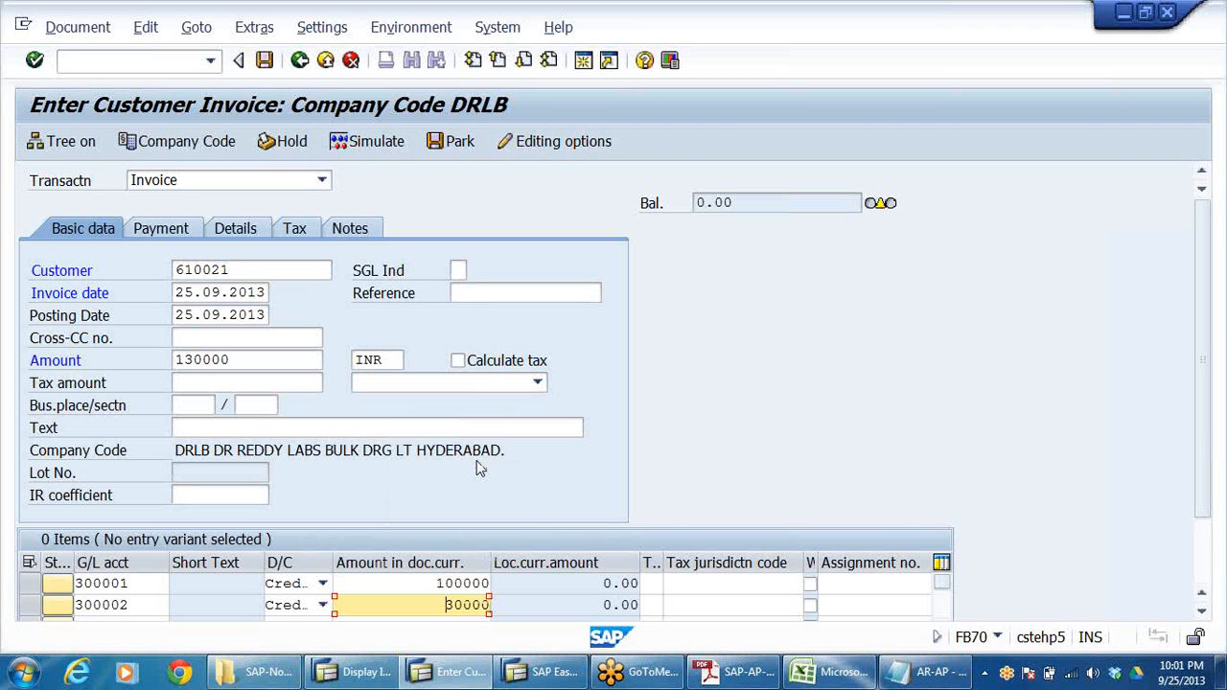
{"action": "key", "text": "Return"}
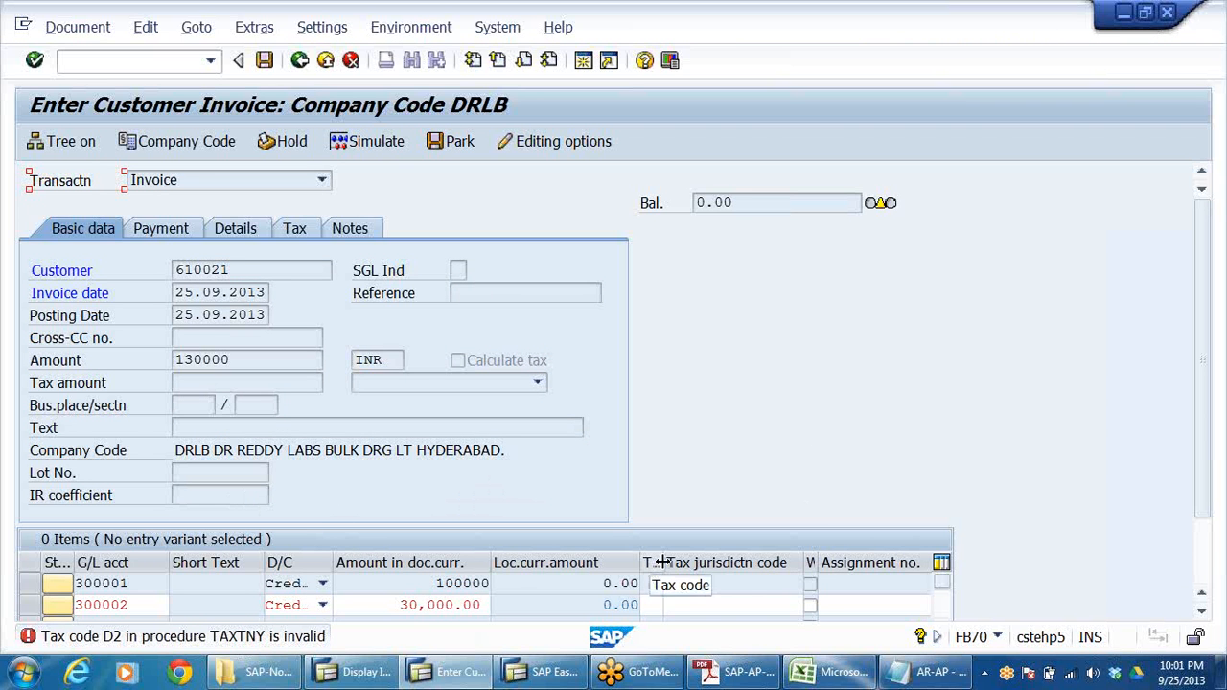
- Widen the Tax code column and look up the available tax codes for the 300002 line item without selecting one
{"action": "left_click_drag", "start_coordinate": [663, 563], "coordinate": [735, 564]}
{"action": "left_click", "coordinate": [682, 604]}
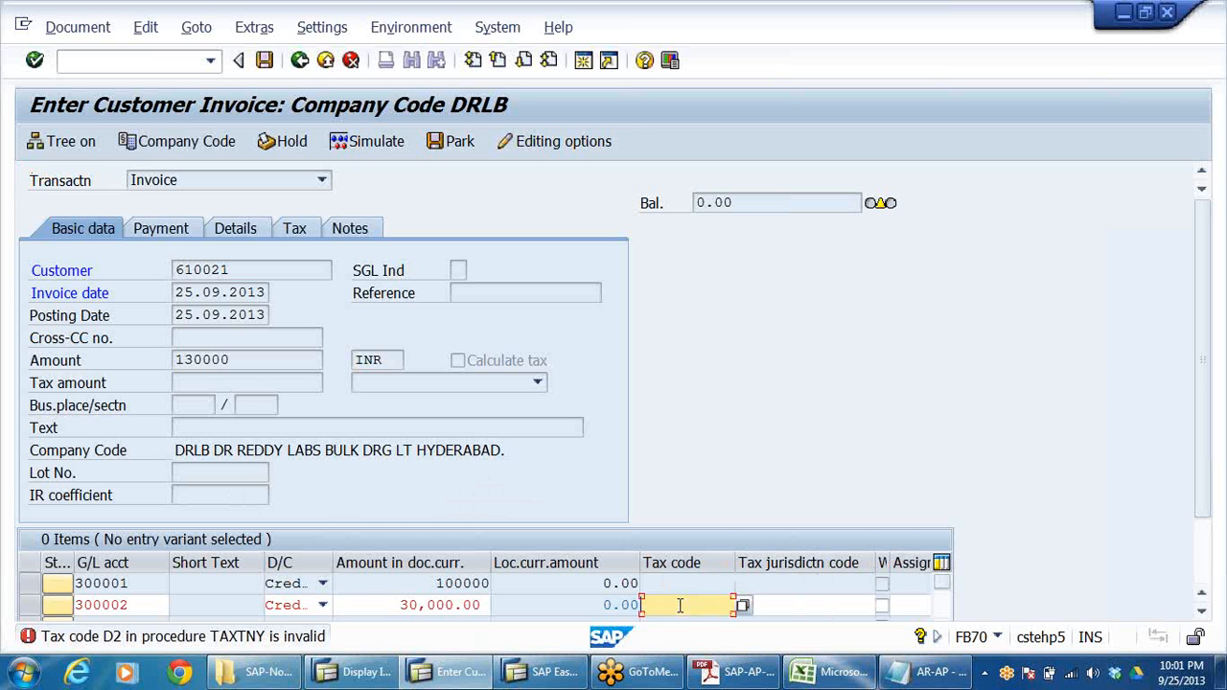
{"action": "left_click", "coordinate": [744, 603]}
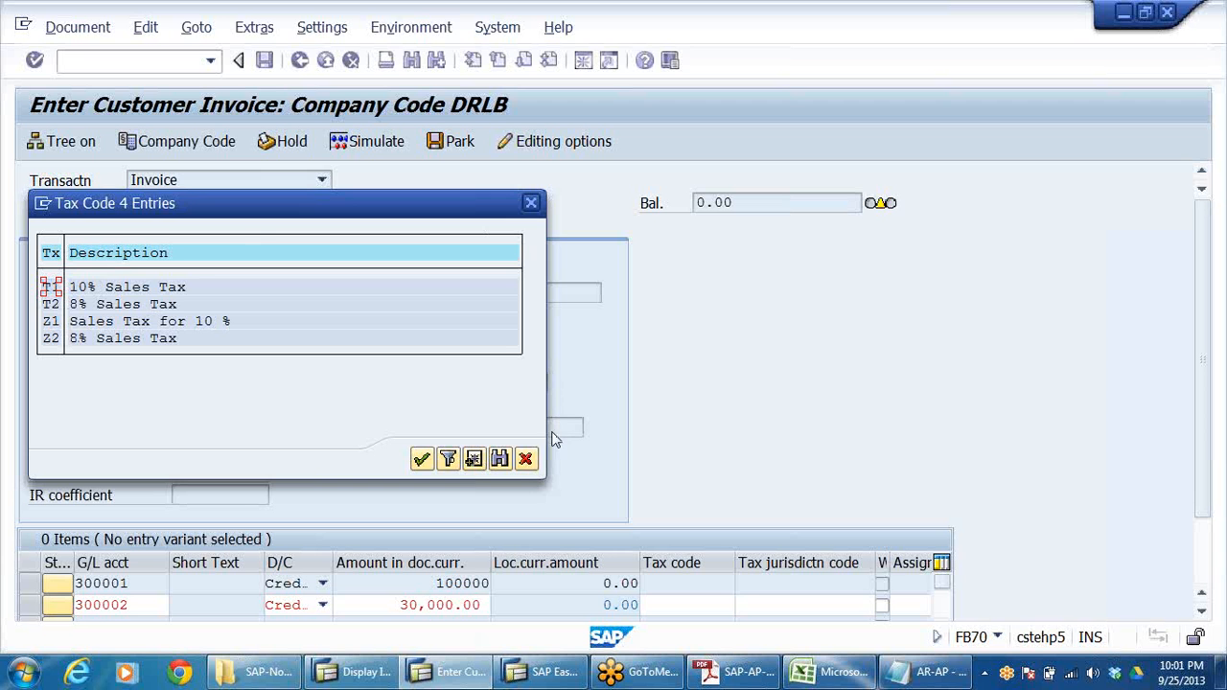
{"action": "left_click", "coordinate": [528, 460]}
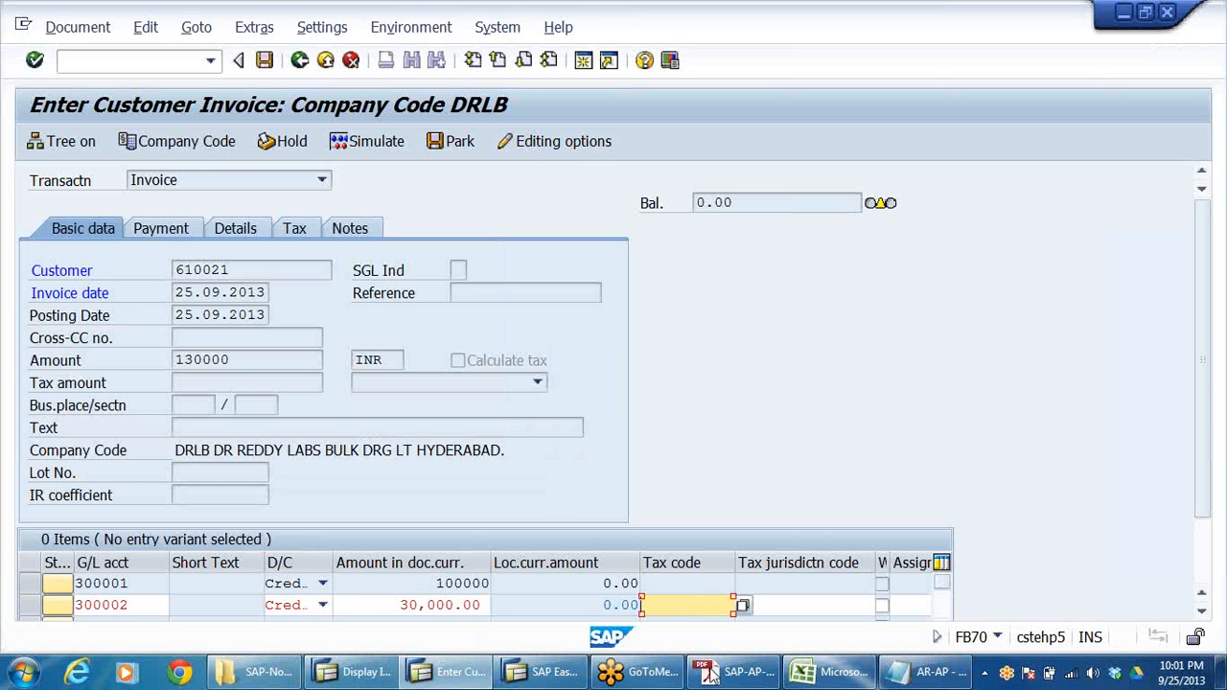
- Switch to the Display IMG session and expand Basic Settings for Tax on Sales/Purchases under Financial Accounting Global Settings (New)
{"action": "left_click", "coordinate": [357, 672]}
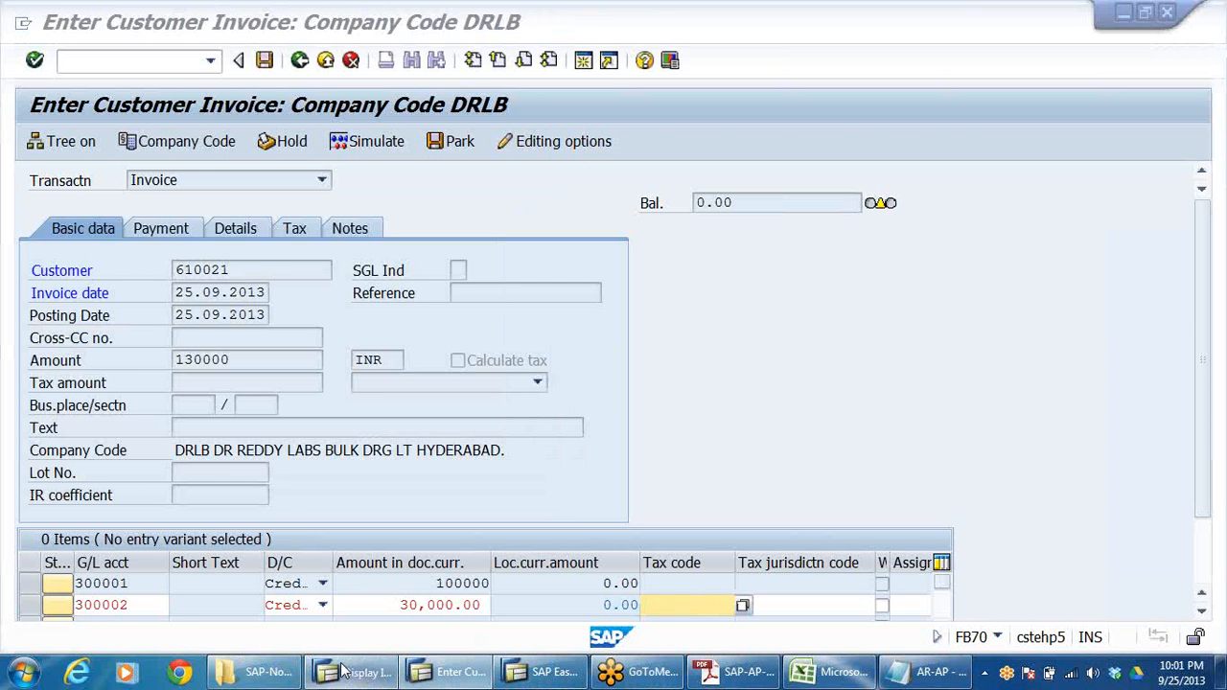
{"action": "scroll", "coordinate": [164, 335], "scroll_direction": "up", "scroll_amount": 6}
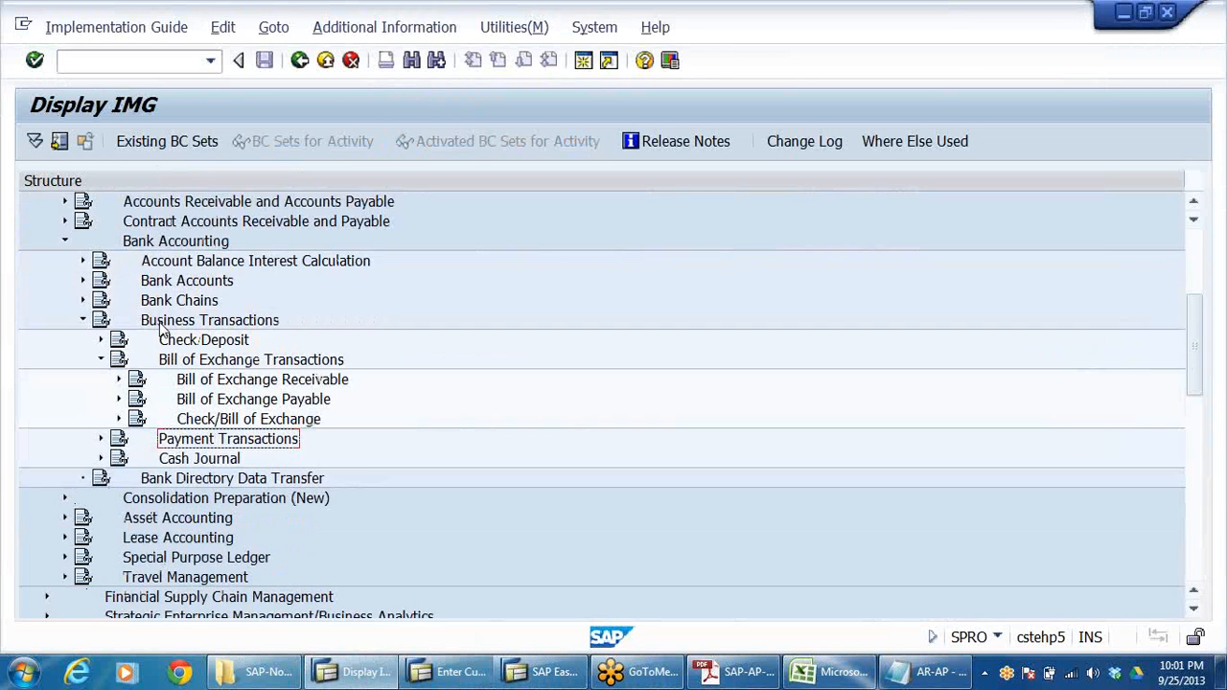
{"action": "left_click", "coordinate": [215, 403]}
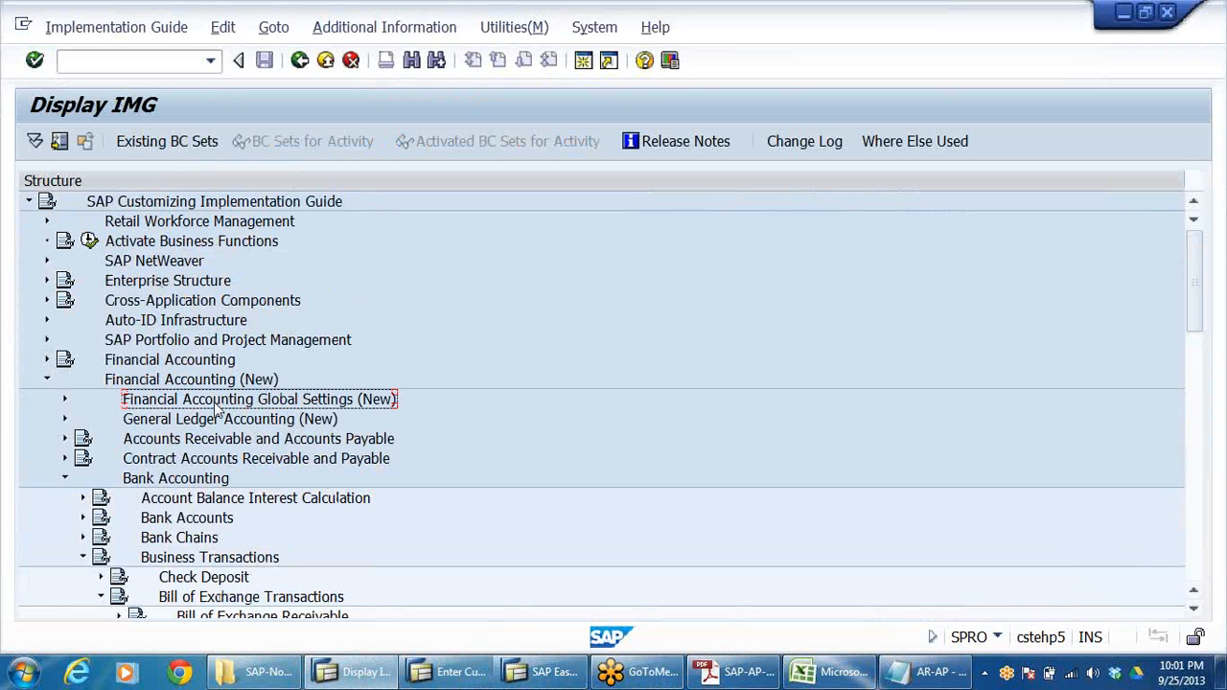
{"action": "left_click", "coordinate": [66, 401]}
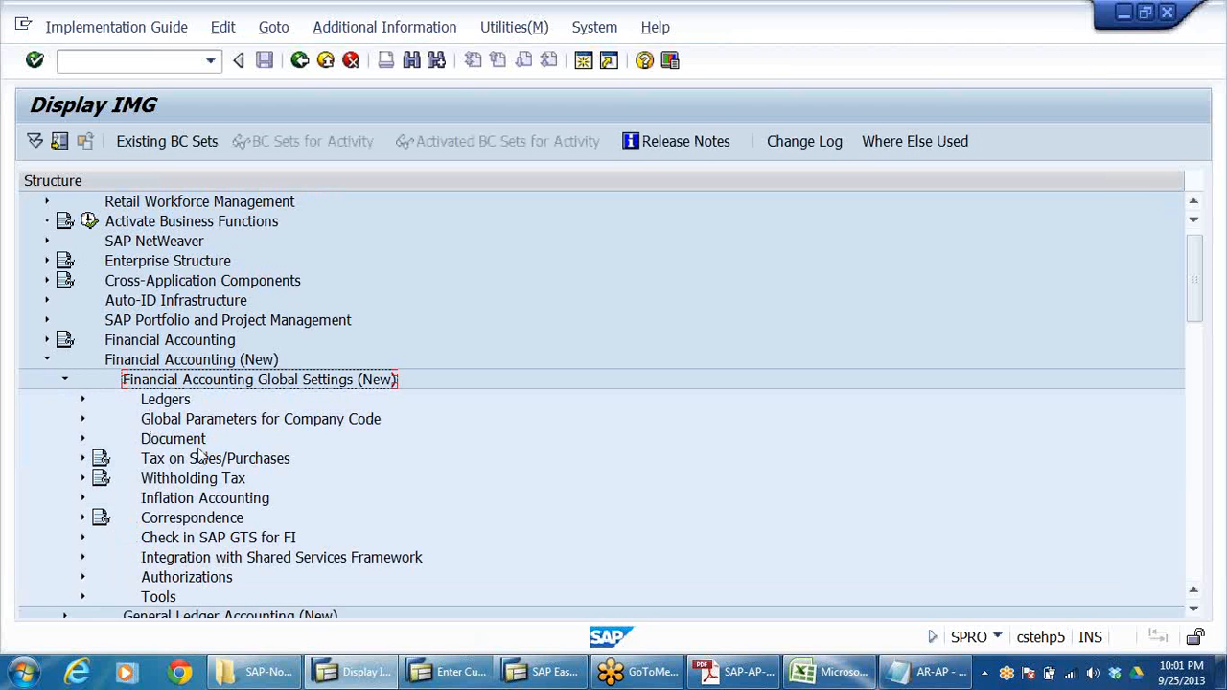
{"action": "left_click", "coordinate": [214, 462]}
{"action": "key", "text": "Right"}
{"action": "key", "text": "Right"}
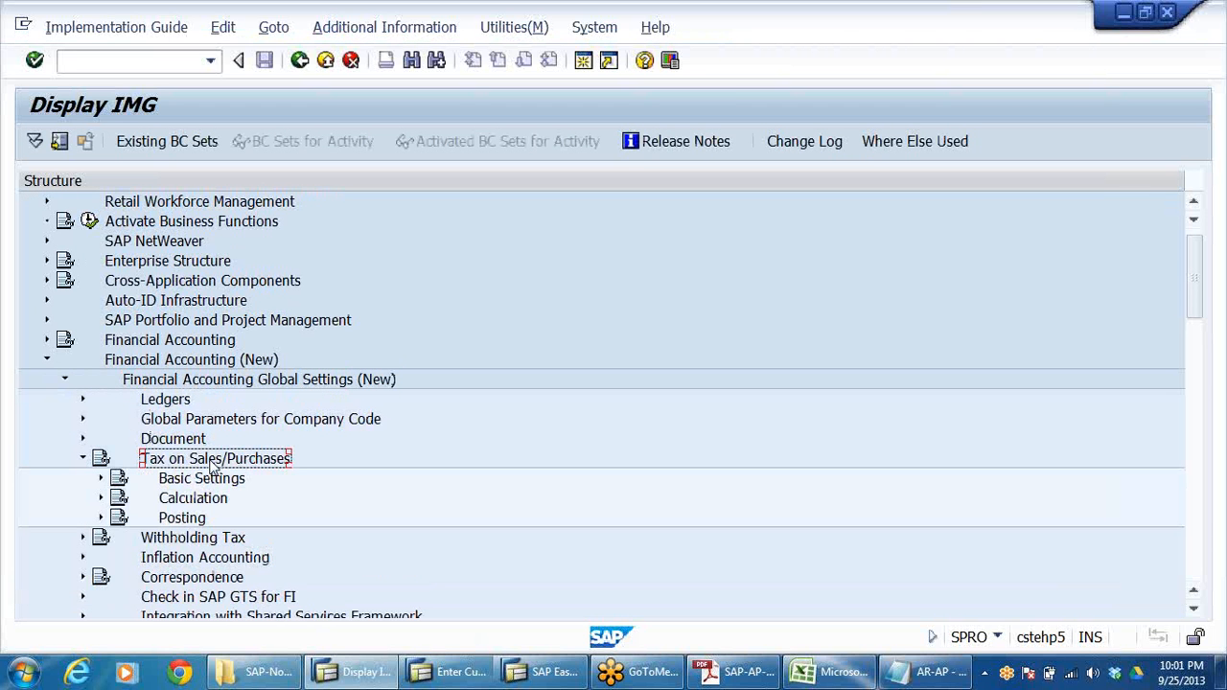
{"action": "key", "text": "Right"}
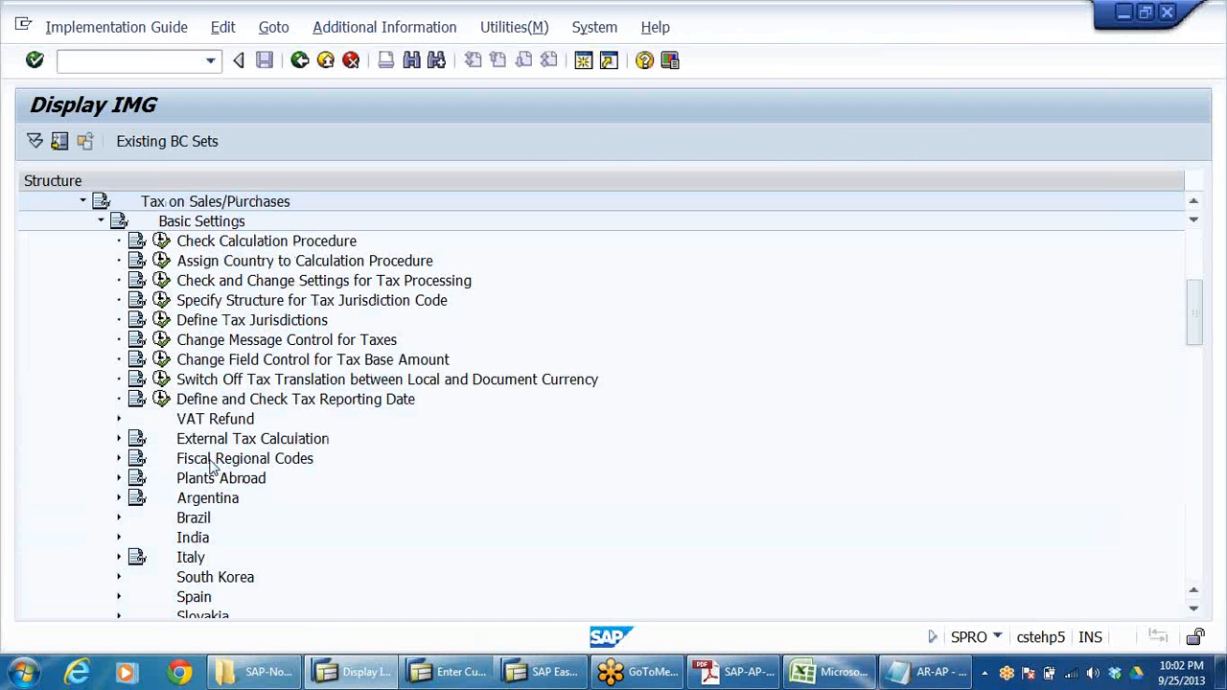
- View the Check Calculation Procedure activities, open Assign Country to Calculation Procedure at country IN, and narrow the Name column
{"action": "left_click", "coordinate": [161, 242]}
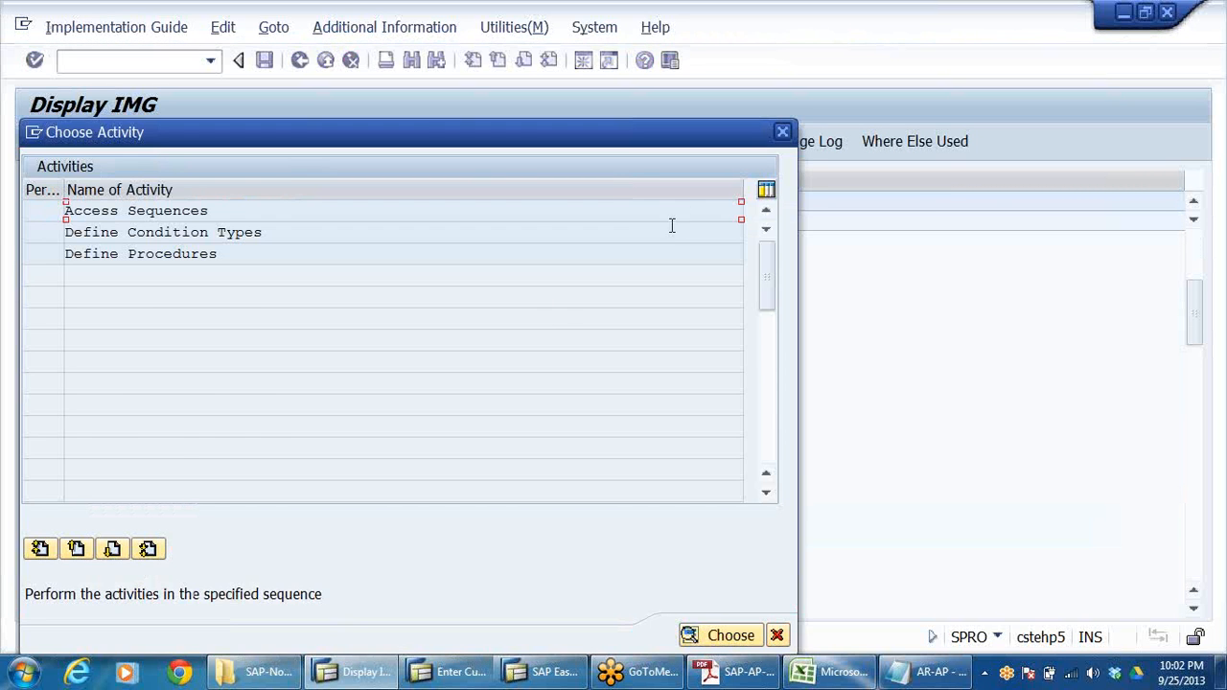
{"action": "left_click", "coordinate": [782, 132]}
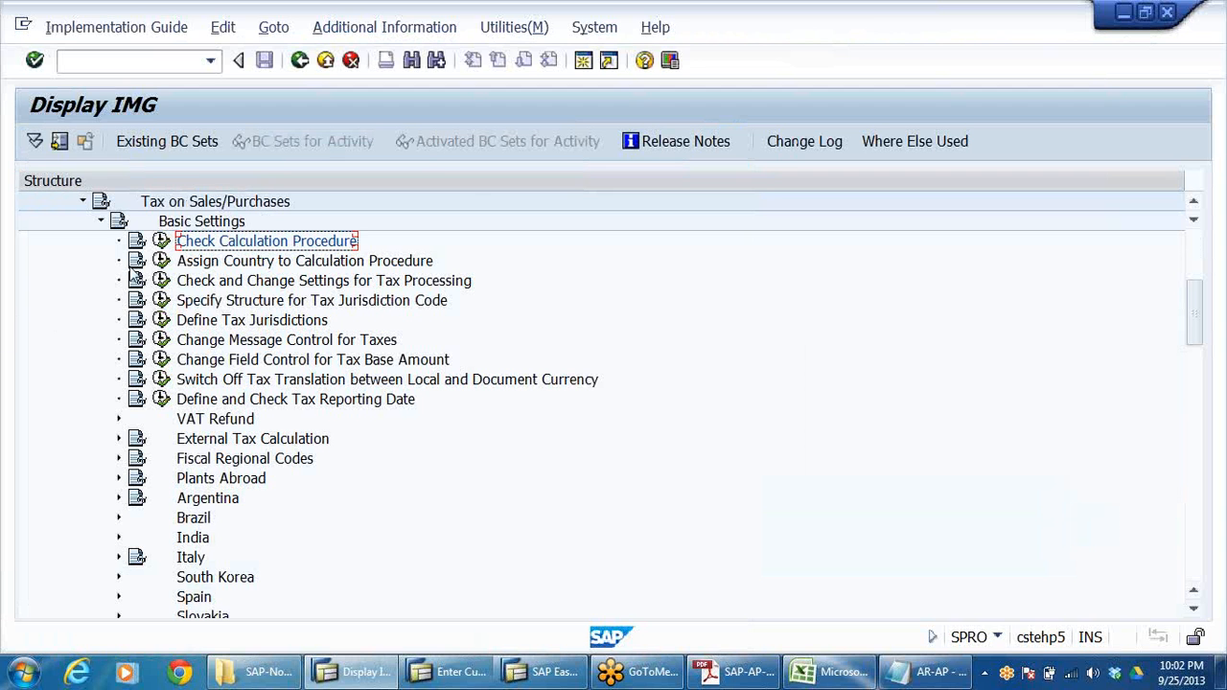
{"action": "left_click", "coordinate": [161, 260]}
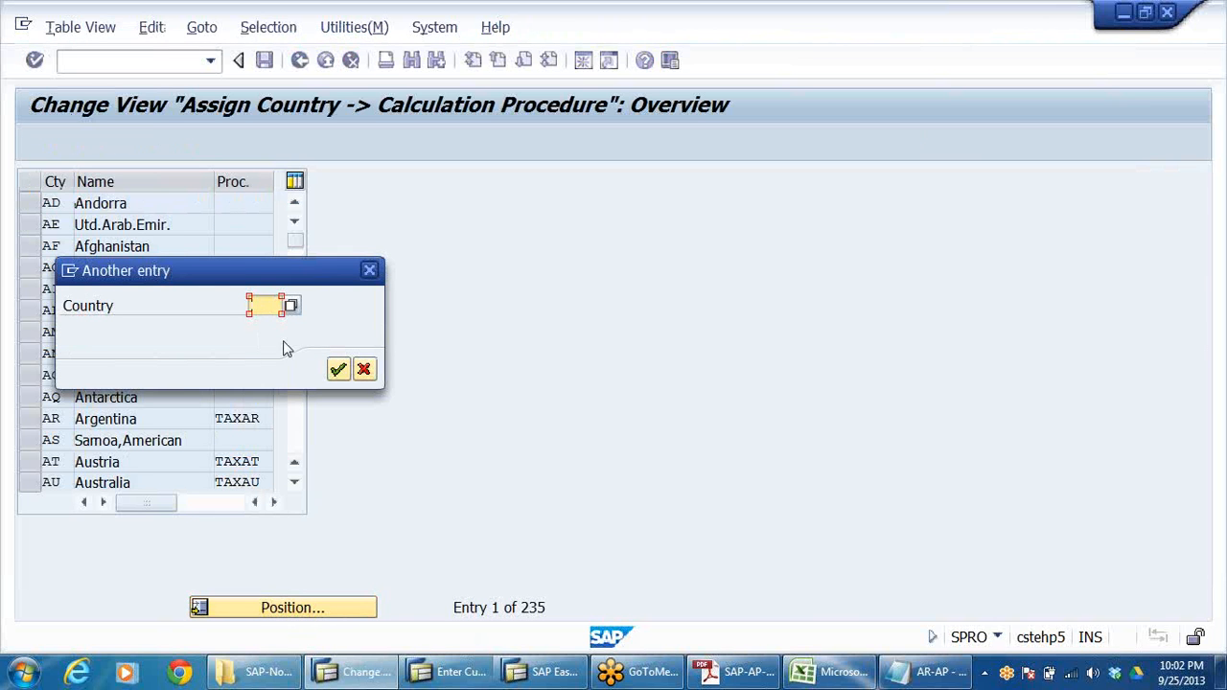
{"action": "type", "text": "IN"}
{"action": "left_click", "coordinate": [338, 369]}
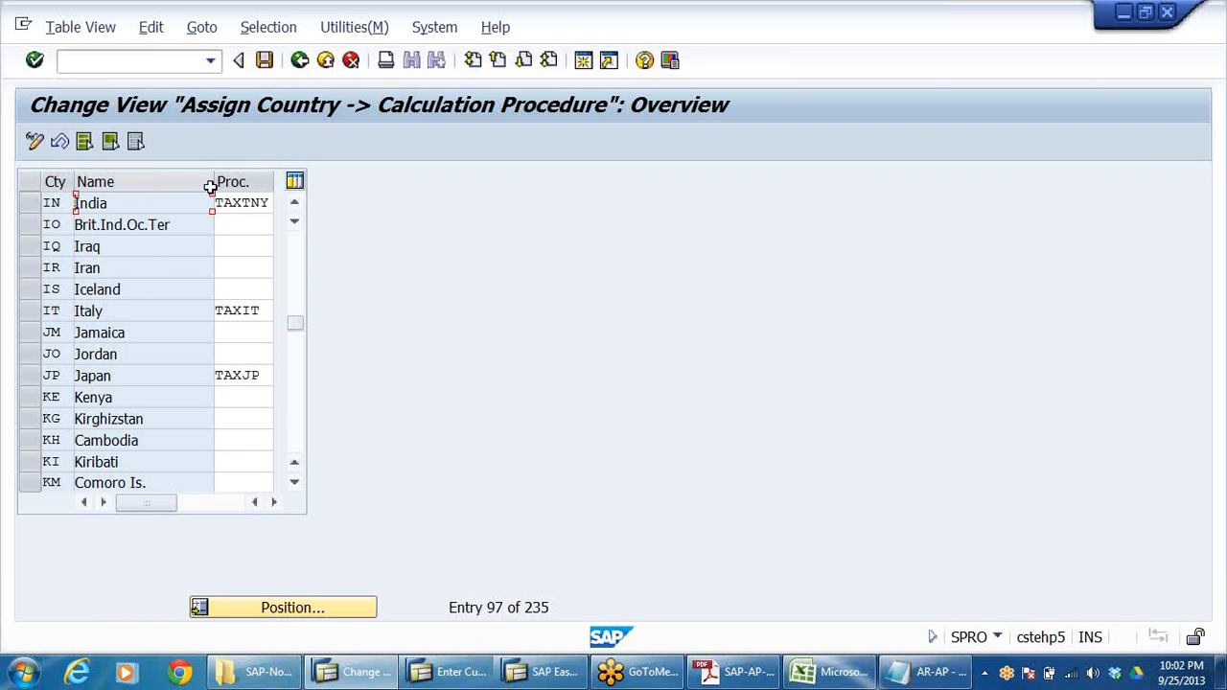
{"action": "left_click_drag", "start_coordinate": [212, 180], "coordinate": [186, 180]}
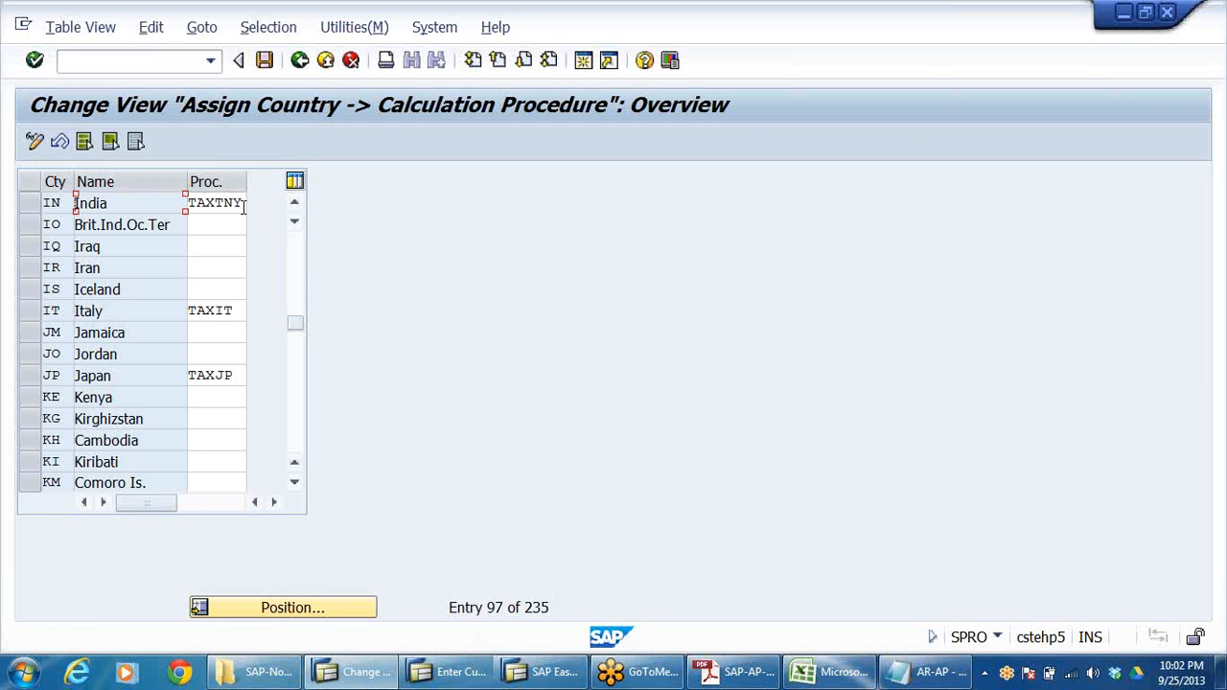
- Assign calculation procedure DRLTAX to country IN (India) and save the change under the proposed customizing request
{"action": "double_click", "coordinate": [194, 202]}
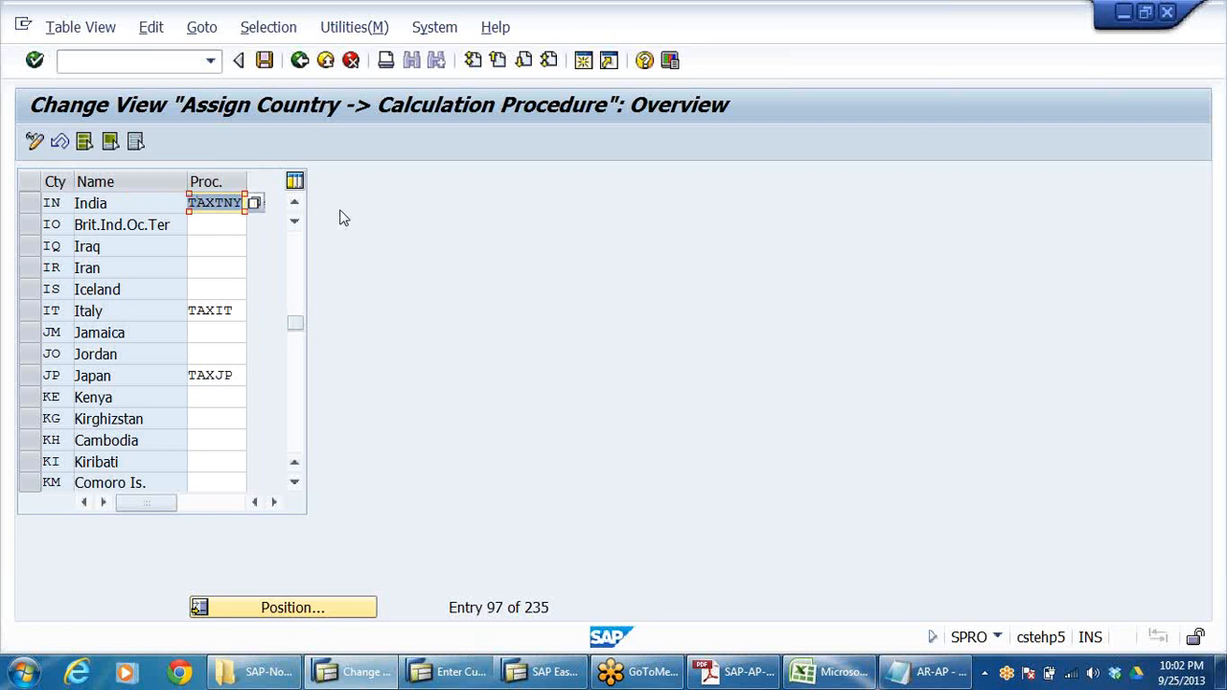
{"action": "type", "text": "D"}
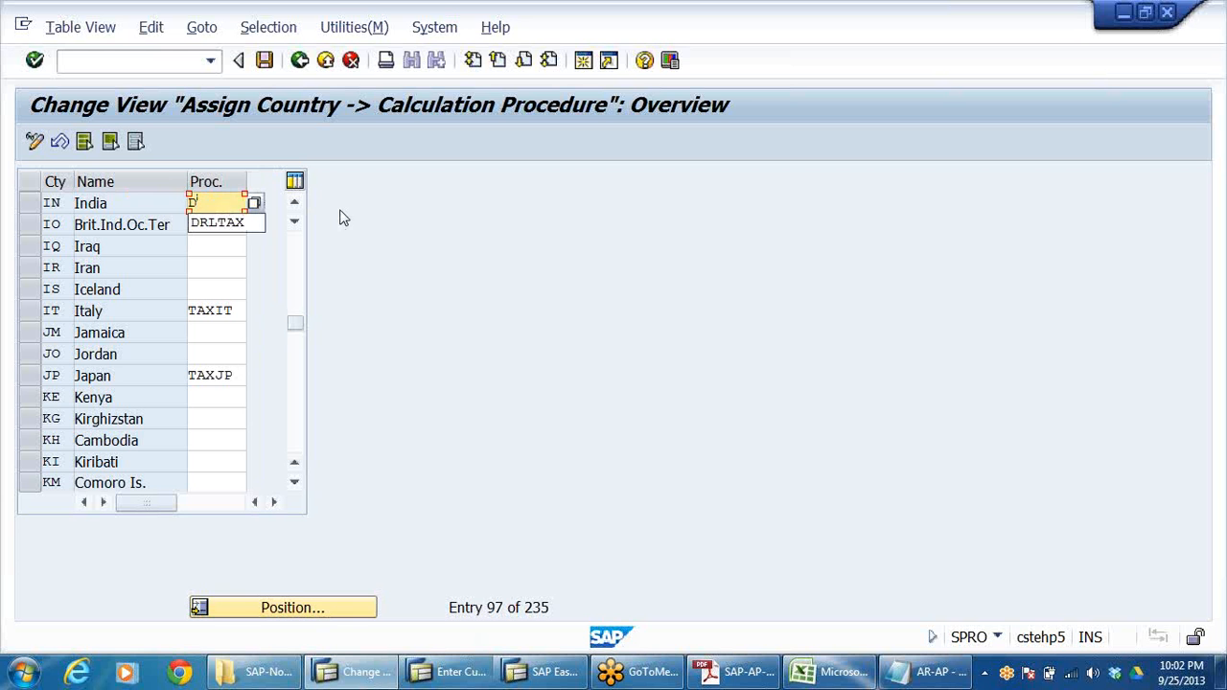
{"action": "left_click", "coordinate": [235, 224]}
{"action": "left_click", "coordinate": [264, 59]}
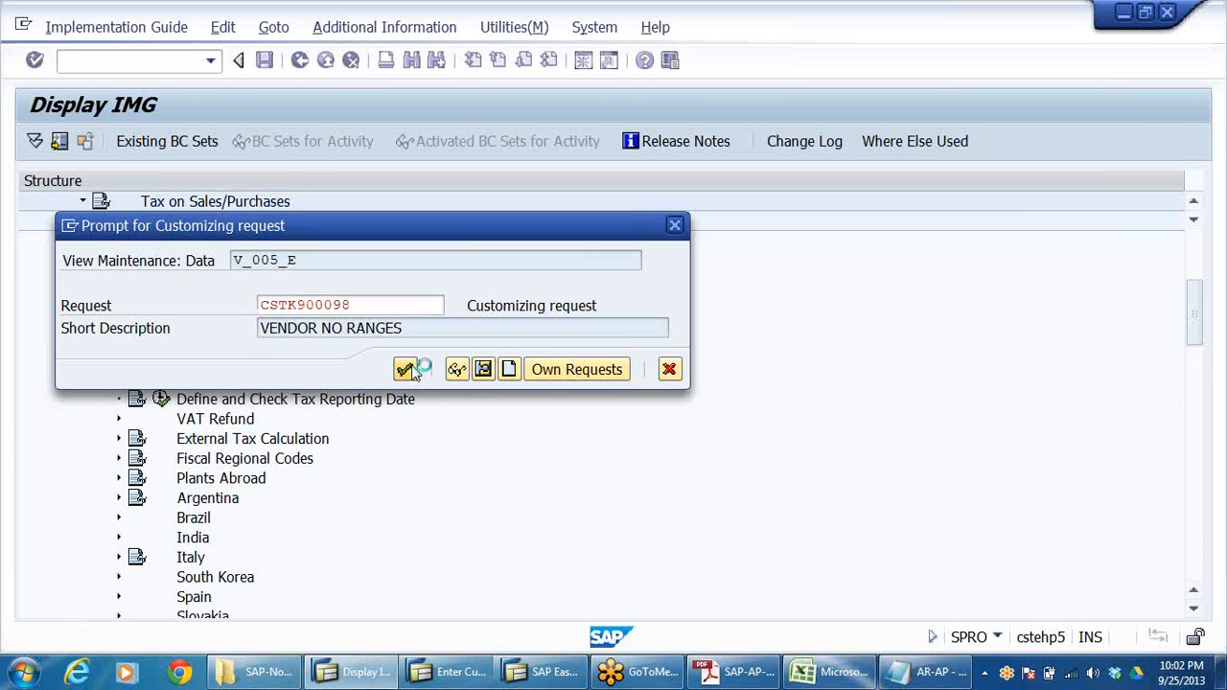
{"action": "left_click", "coordinate": [404, 369]}
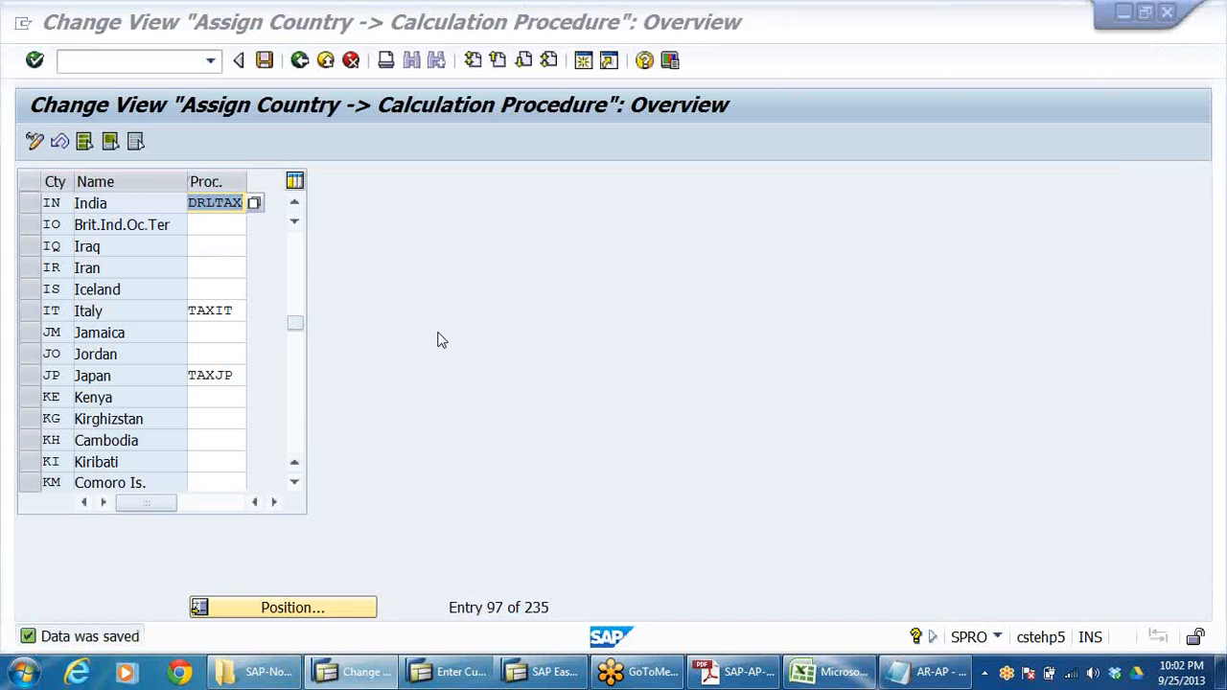
- Switch to the customer invoice session and try to apply tax code D2 (12% SALES TAX-DRLB) to the 300002 line item
{"action": "key", "text": "alt+Tab"}
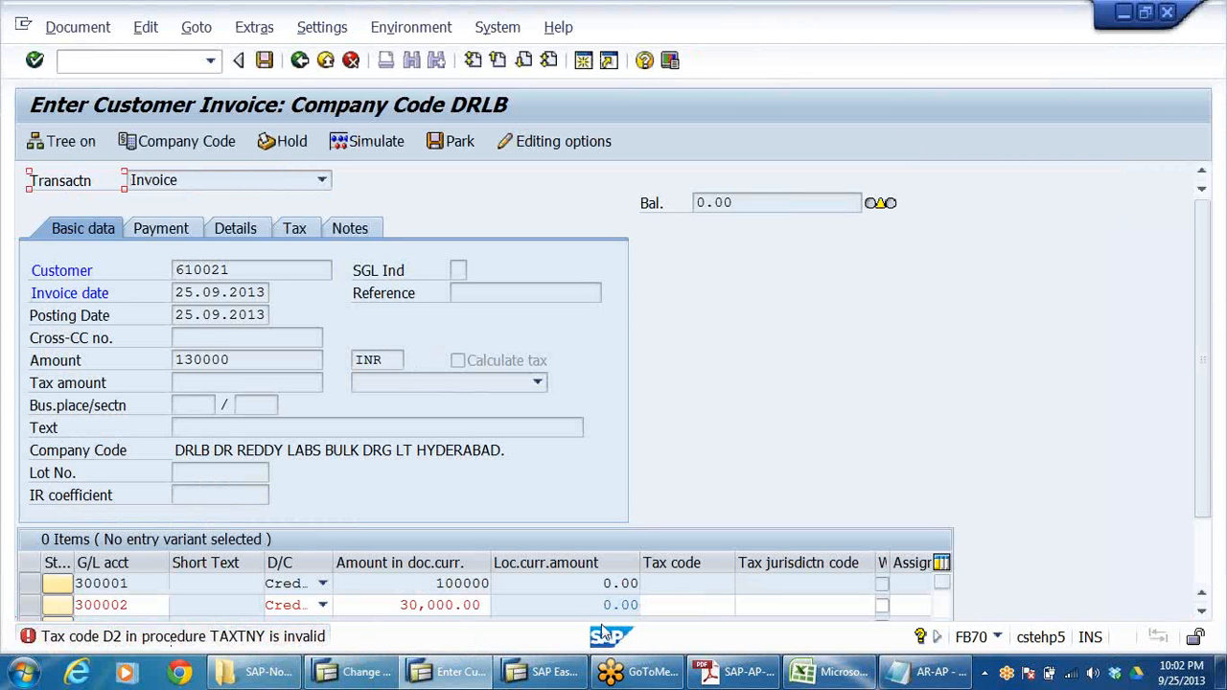
{"action": "left_click", "coordinate": [710, 605]}
{"action": "left_click", "coordinate": [737, 604]}
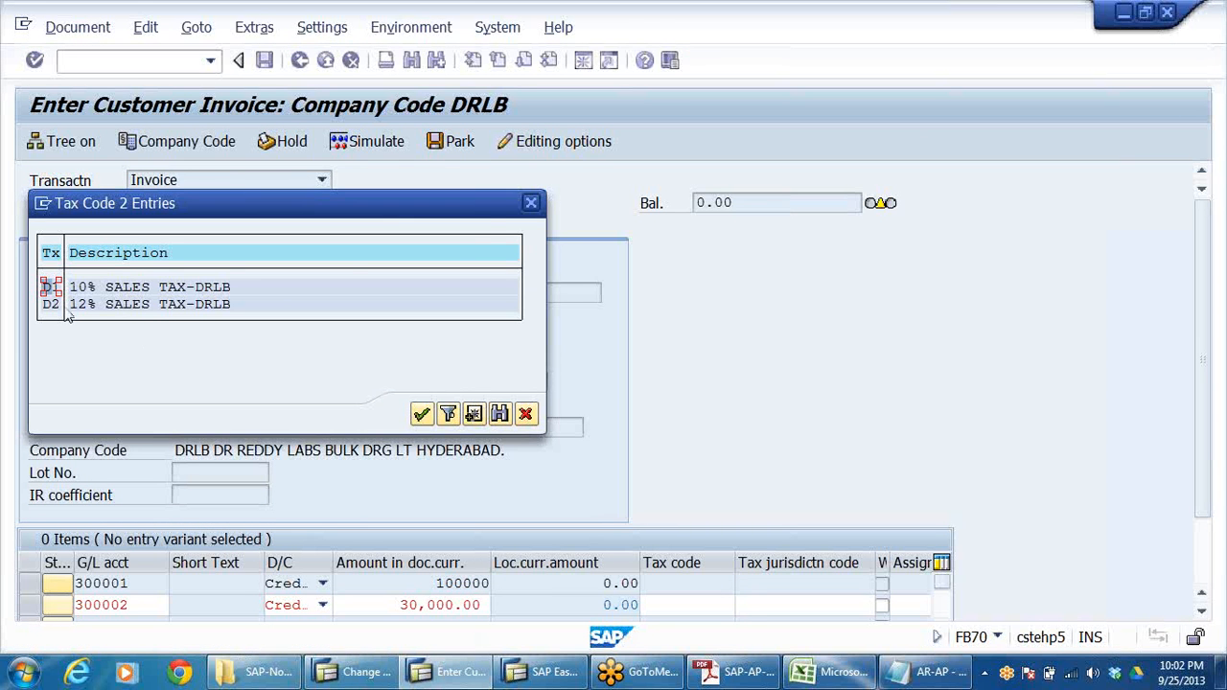
{"action": "double_click", "coordinate": [50, 303]}
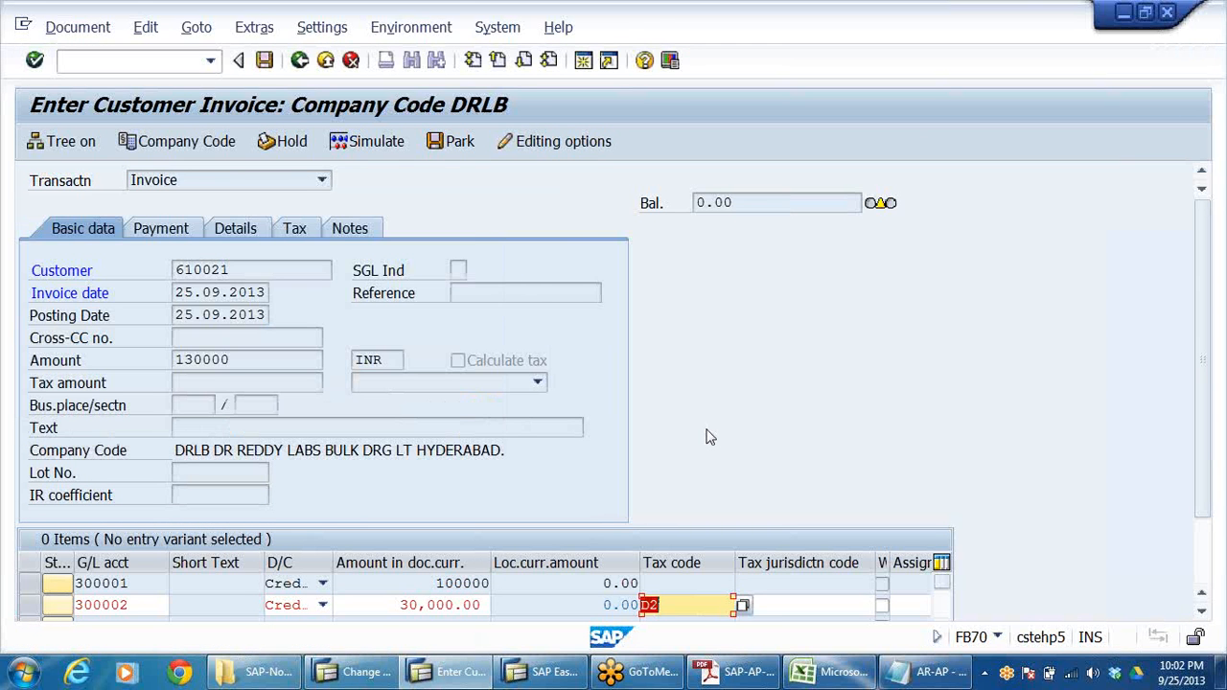
{"action": "key", "text": "Return"}
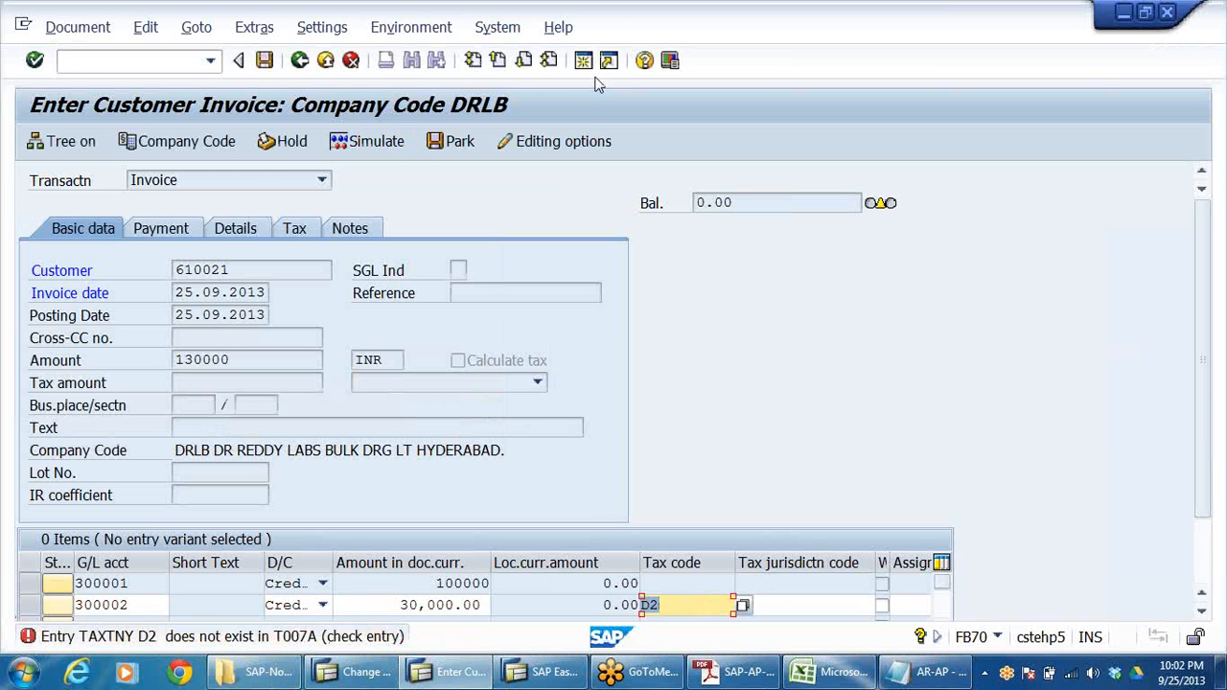
- Discard the entered customer invoice data and exit FB70 to the SAP Easy Access screen
{"action": "left_click", "coordinate": [351, 60]}
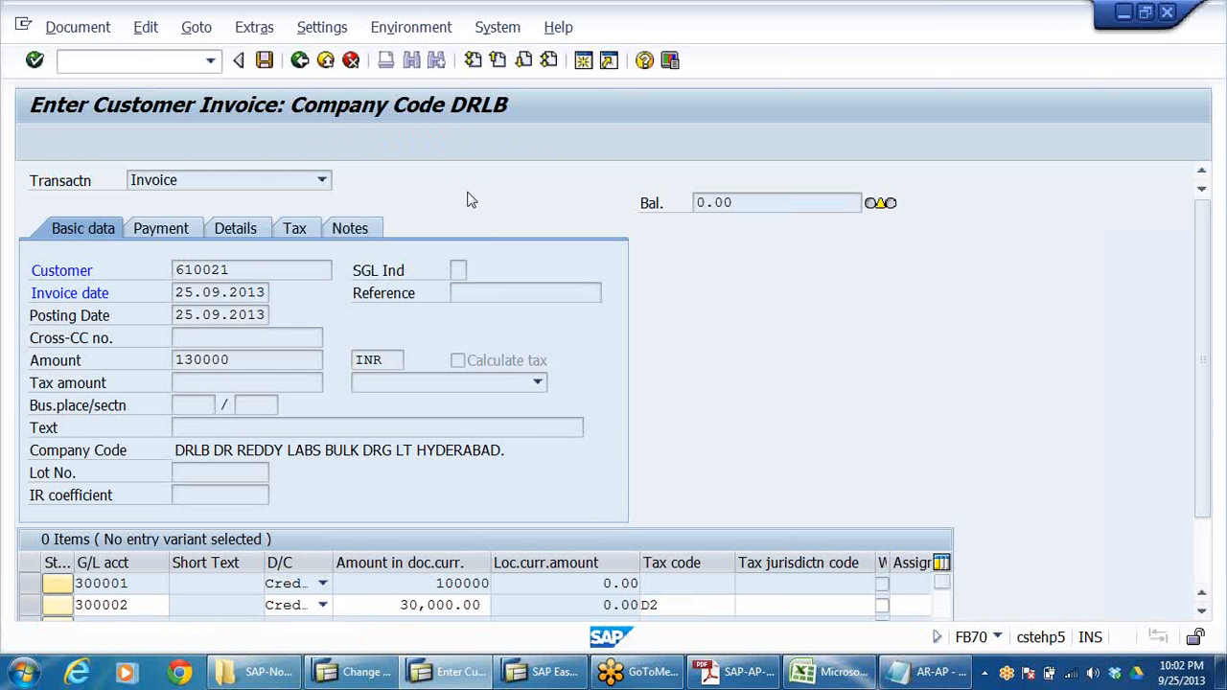
{"action": "left_click", "coordinate": [393, 436]}
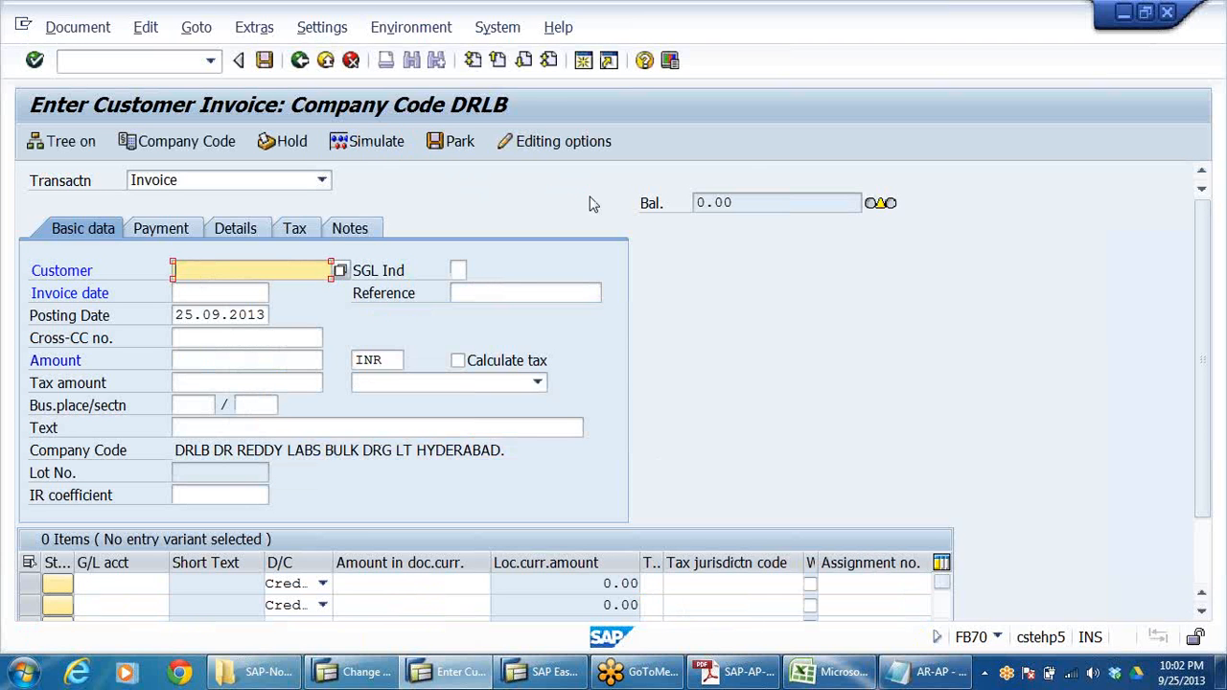
{"action": "left_click", "coordinate": [326, 60]}
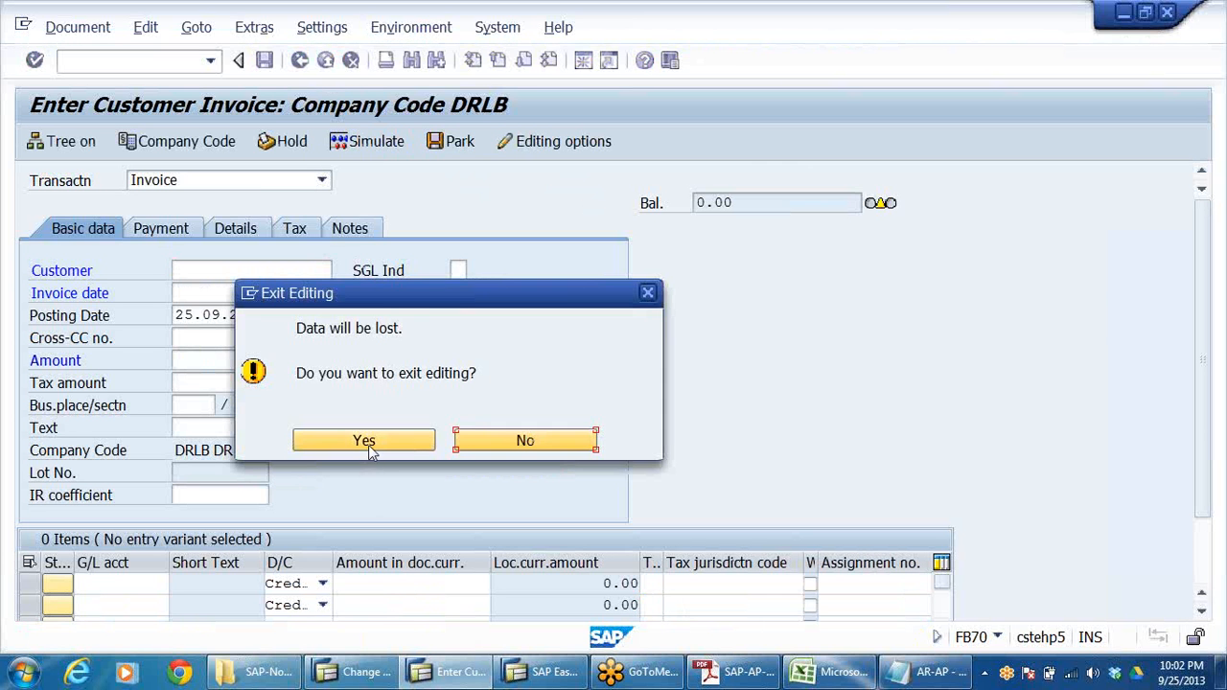
{"action": "left_click", "coordinate": [374, 426]}
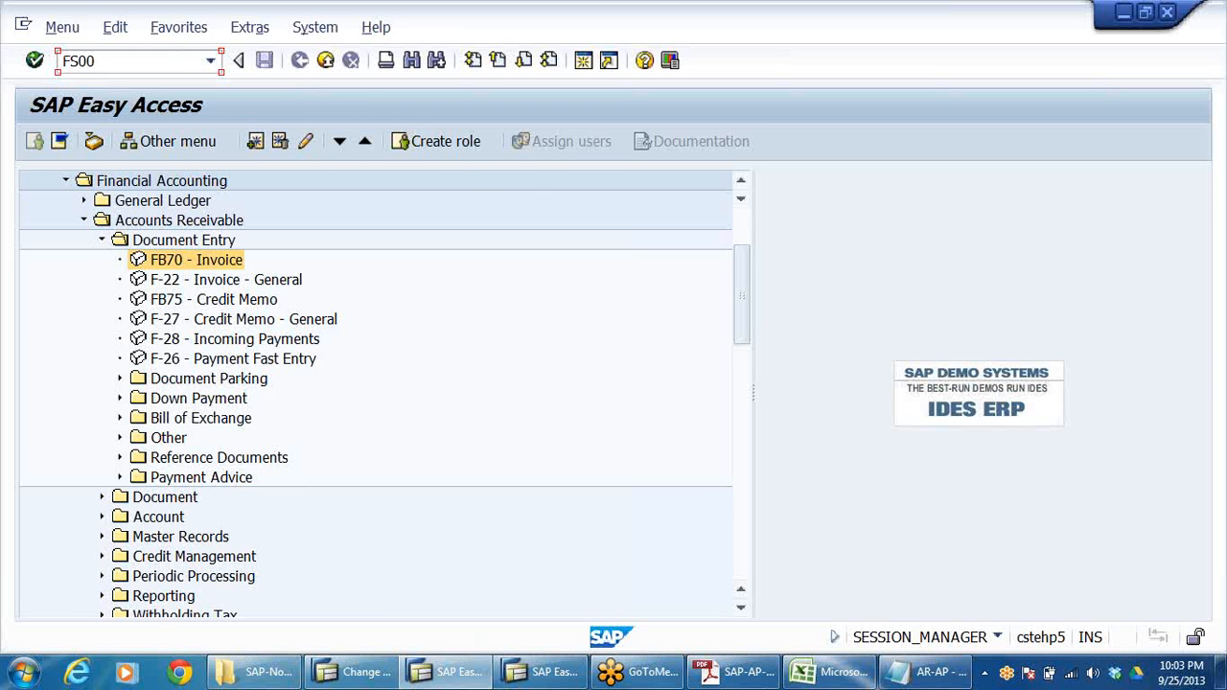
- Open G/L account 300001 of company code DRLB in FS00 for change
{"action": "key", "text": "Return"}
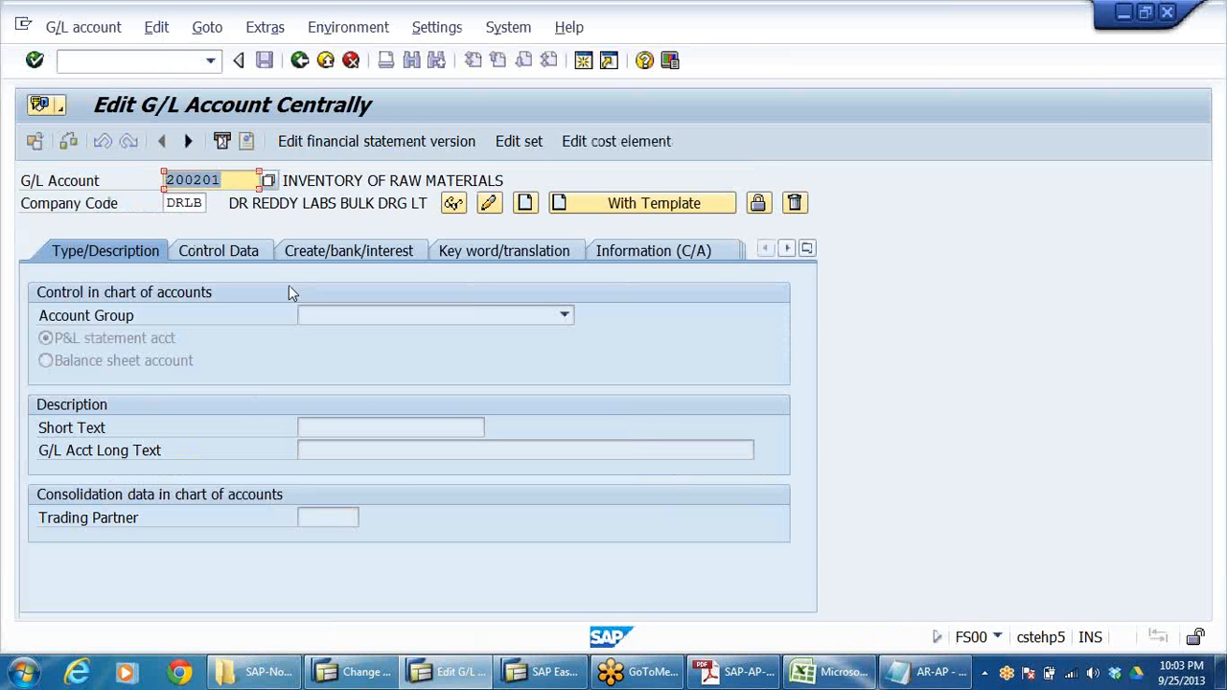
{"action": "type", "text": "300001"}
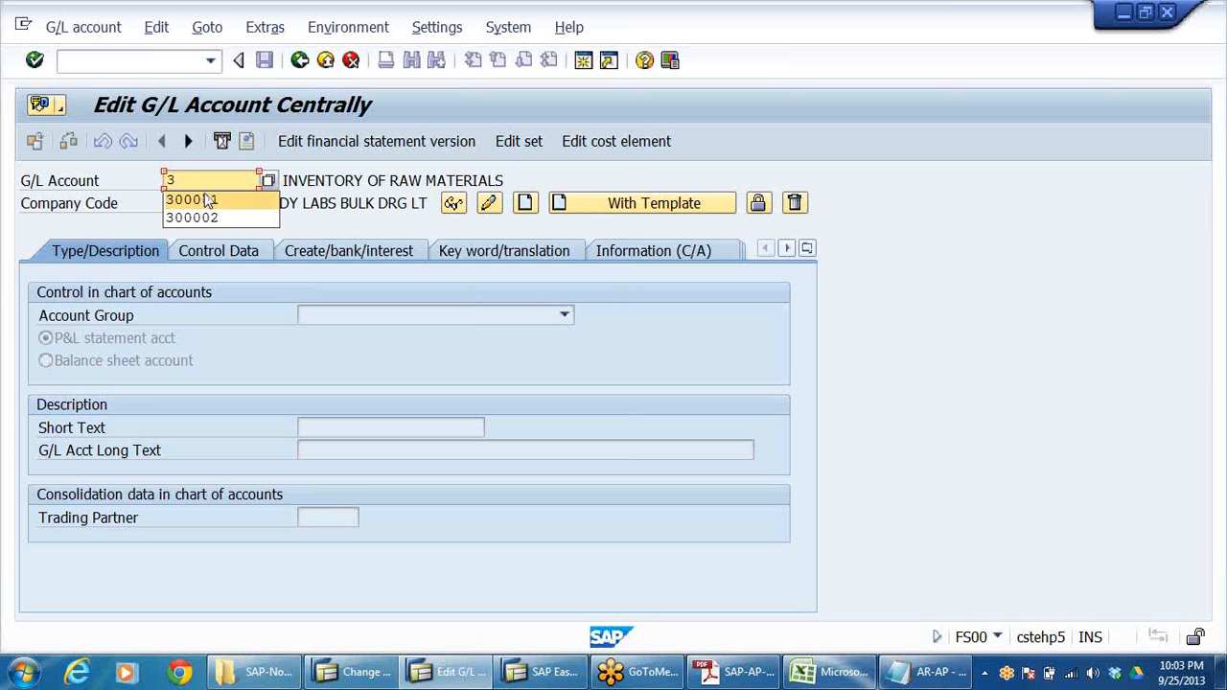
{"action": "left_click", "coordinate": [488, 205]}
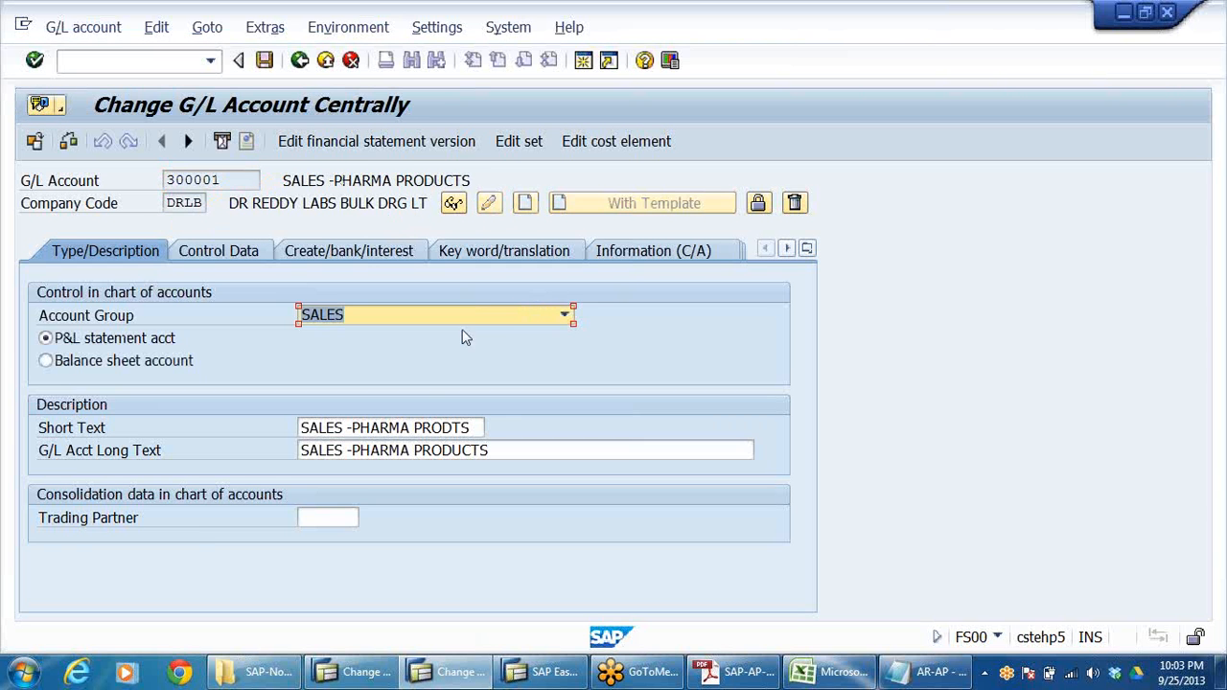
- Examine the tax category in the control data of G/L account 300001, along with its type and document creation settings
{"action": "left_click", "coordinate": [230, 251]}
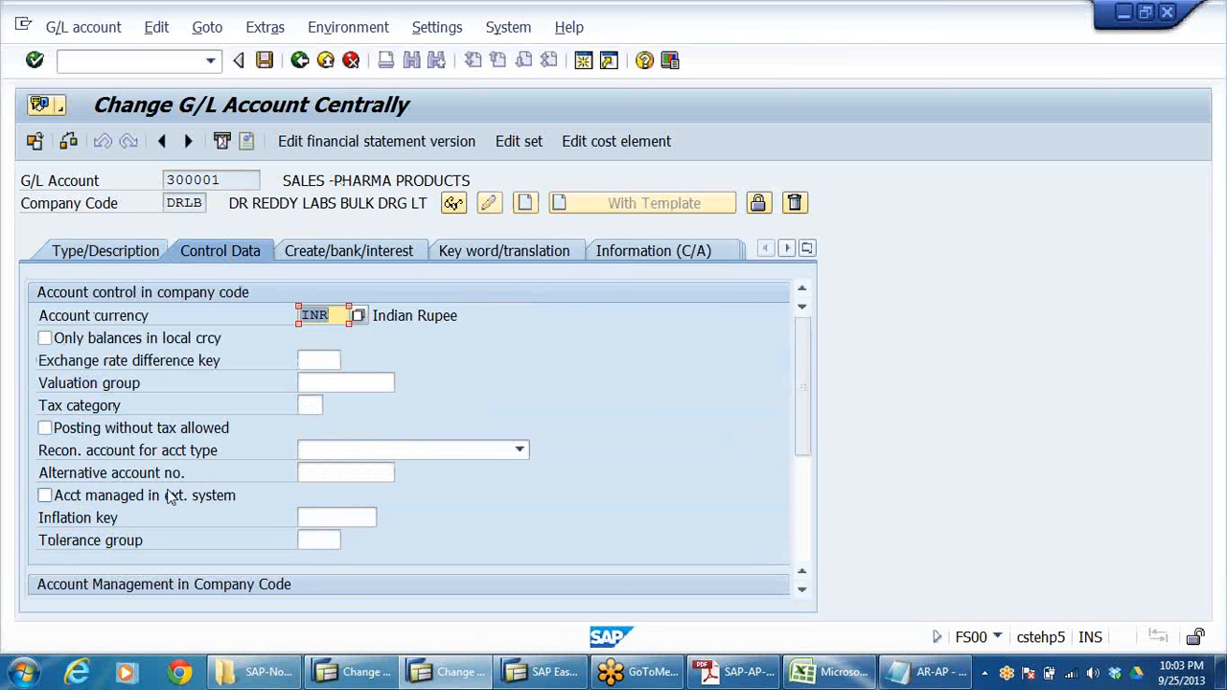
{"action": "left_click", "coordinate": [303, 405]}
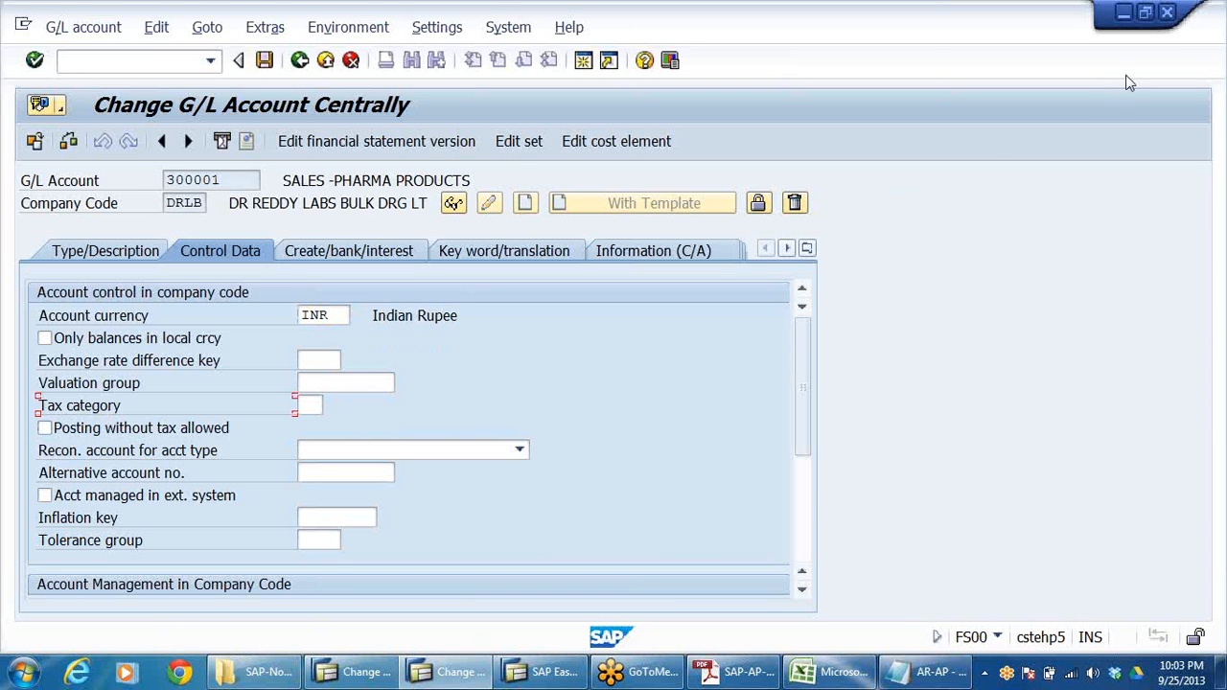
{"action": "left_click", "coordinate": [1209, 47]}
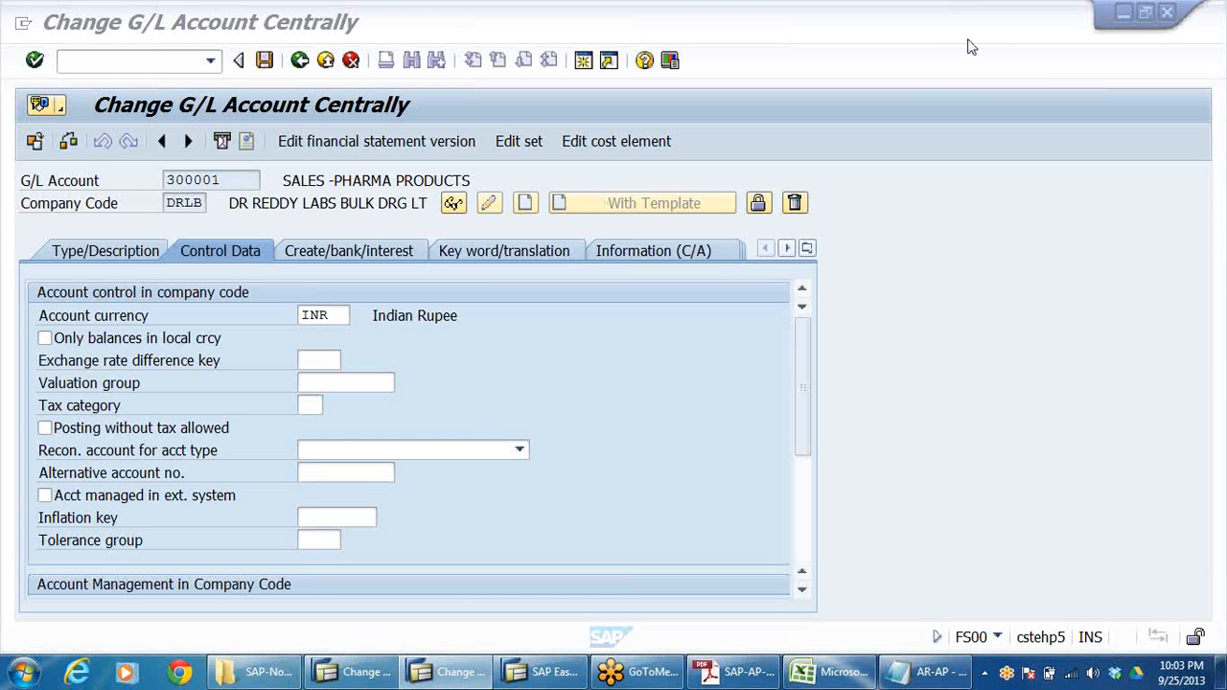
{"action": "left_click", "coordinate": [123, 255]}
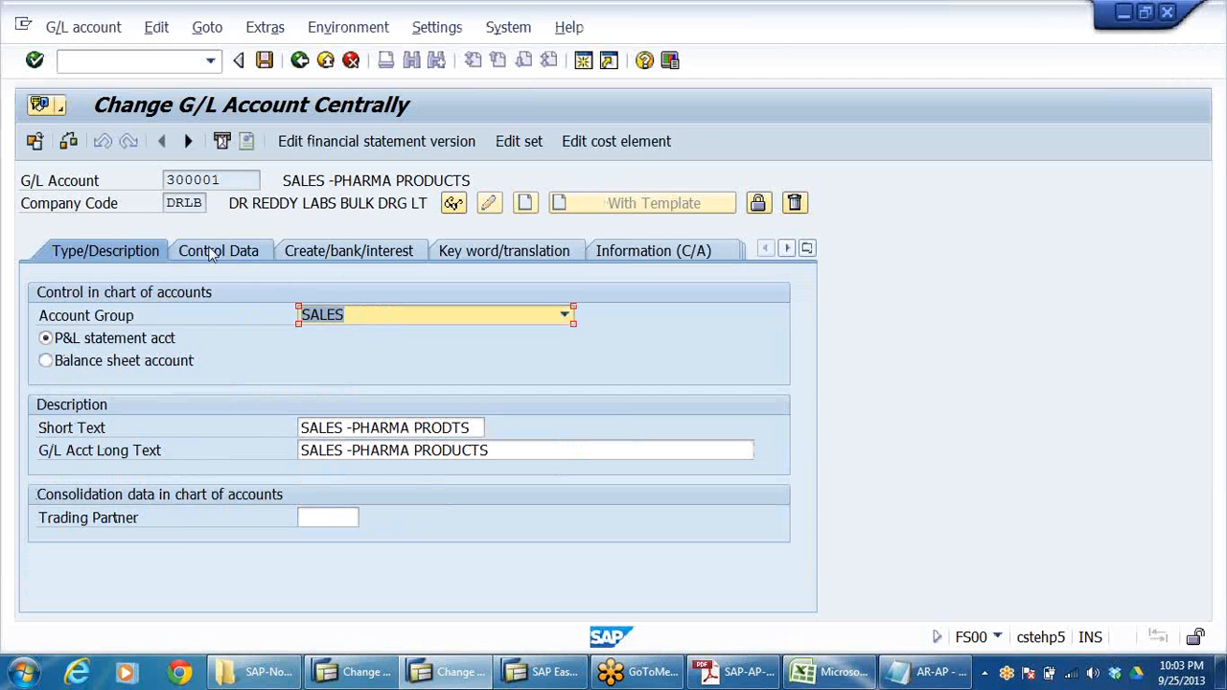
{"action": "left_click", "coordinate": [245, 253]}
{"action": "left_click", "coordinate": [328, 250]}
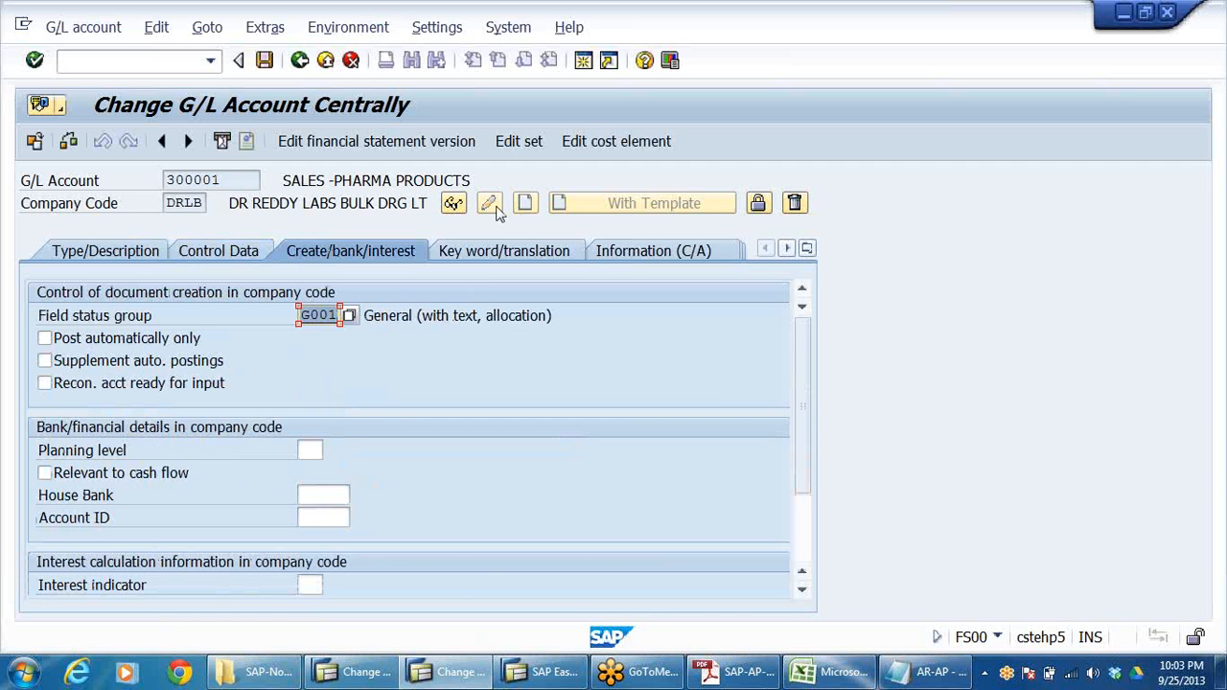
- Open G/L account 300002 for change, allow posting without tax in its control data, and save
{"action": "left_click", "coordinate": [454, 203]}
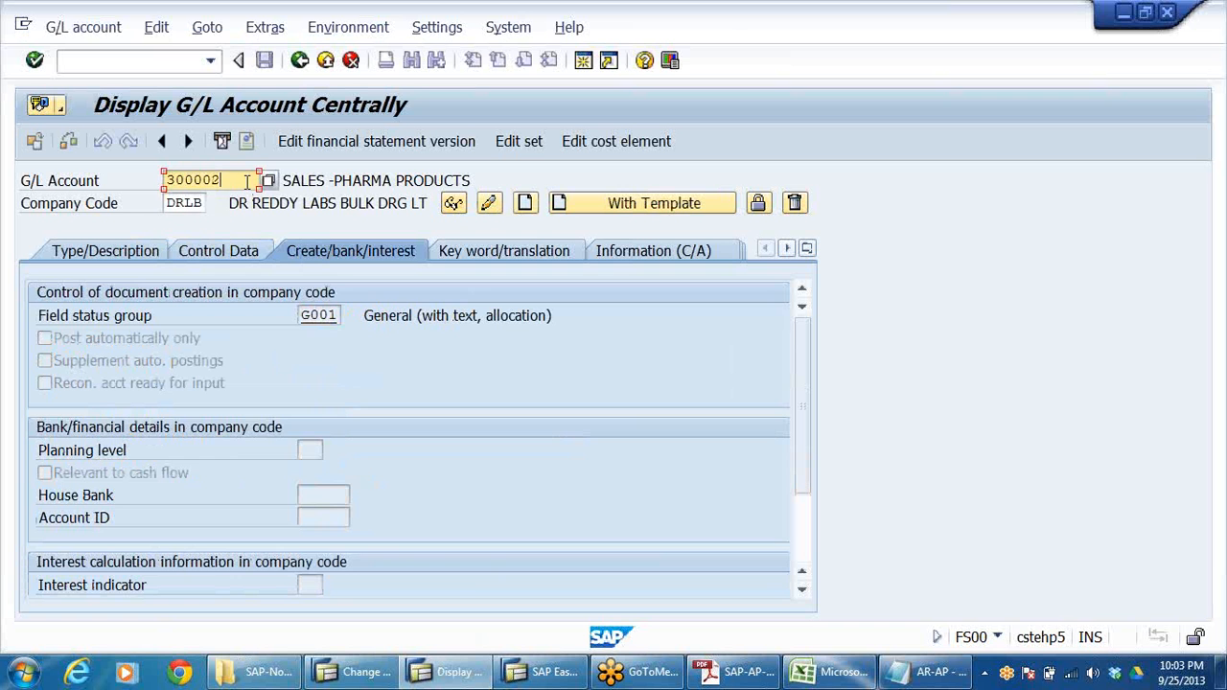
{"action": "left_click", "coordinate": [488, 204]}
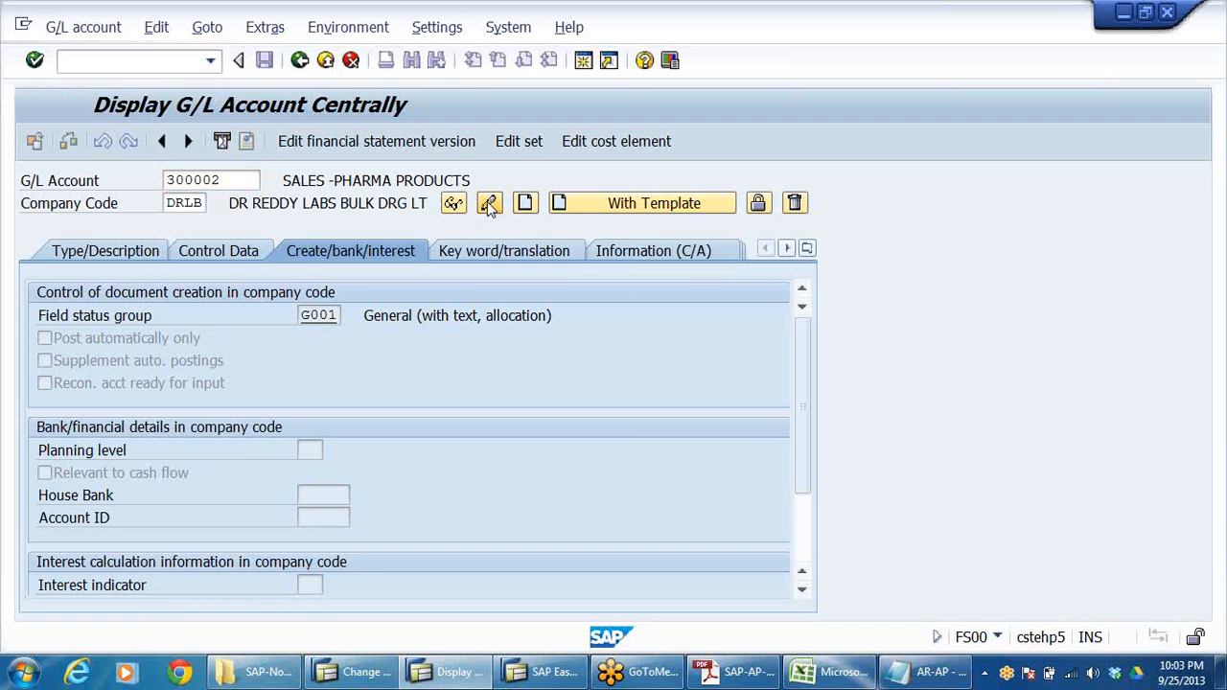
{"action": "left_click", "coordinate": [222, 251]}
{"action": "left_click", "coordinate": [313, 406]}
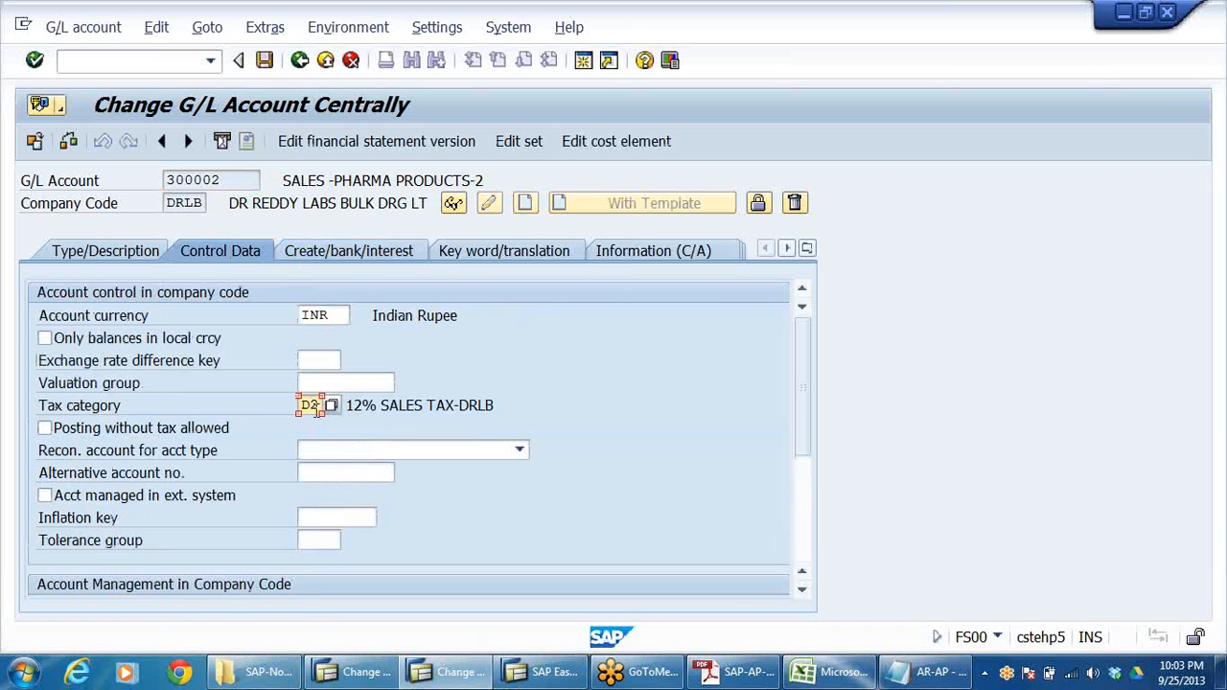
{"action": "left_click", "coordinate": [44, 430]}
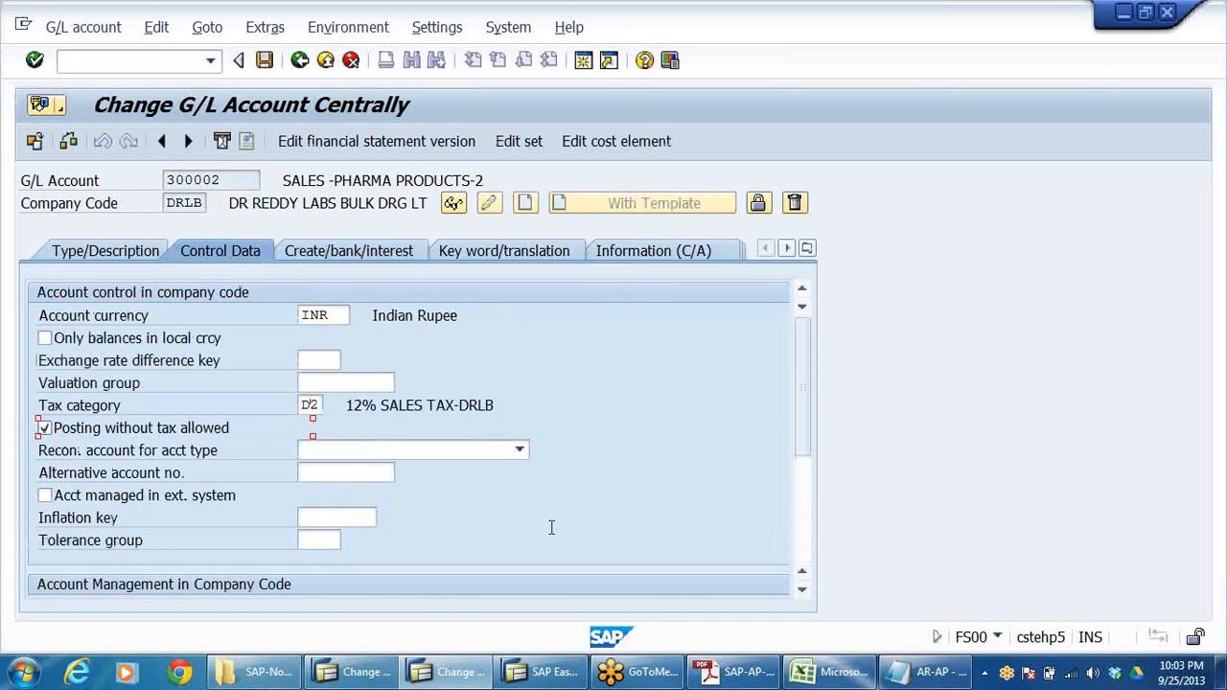
{"action": "left_click", "coordinate": [265, 60]}
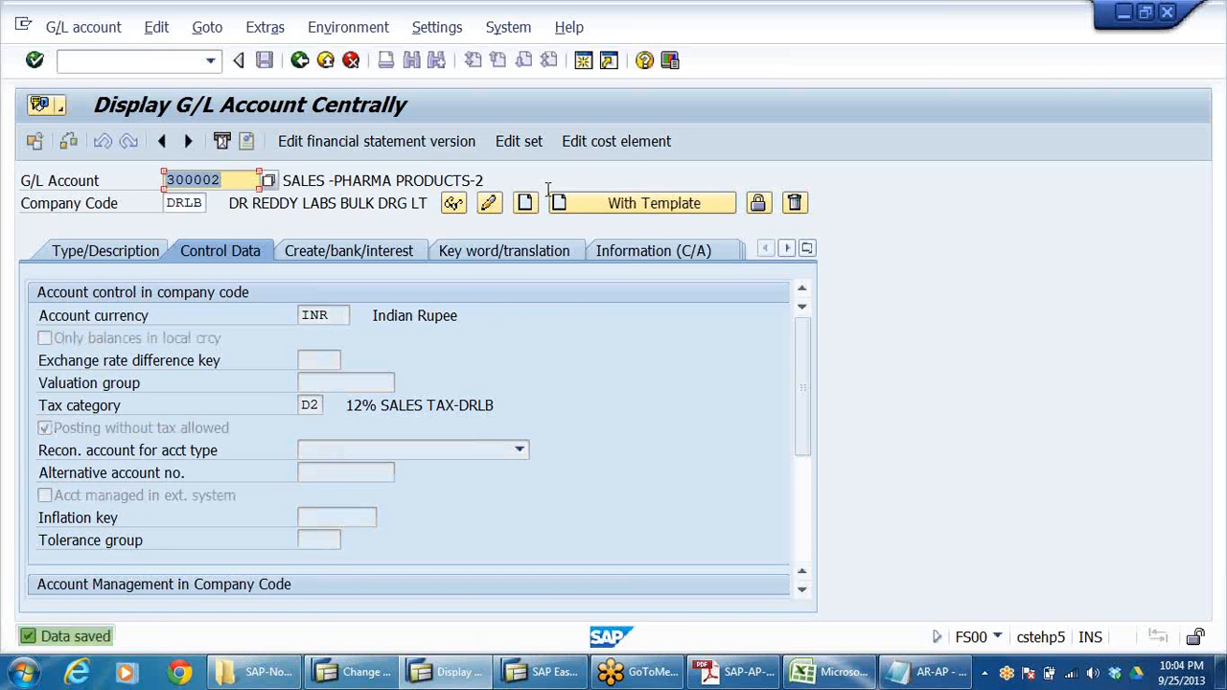
- Return the customizing session to the Display IMG structure and open FB70 customer invoice entry in the Easy Access session
{"action": "left_click", "coordinate": [301, 60]}
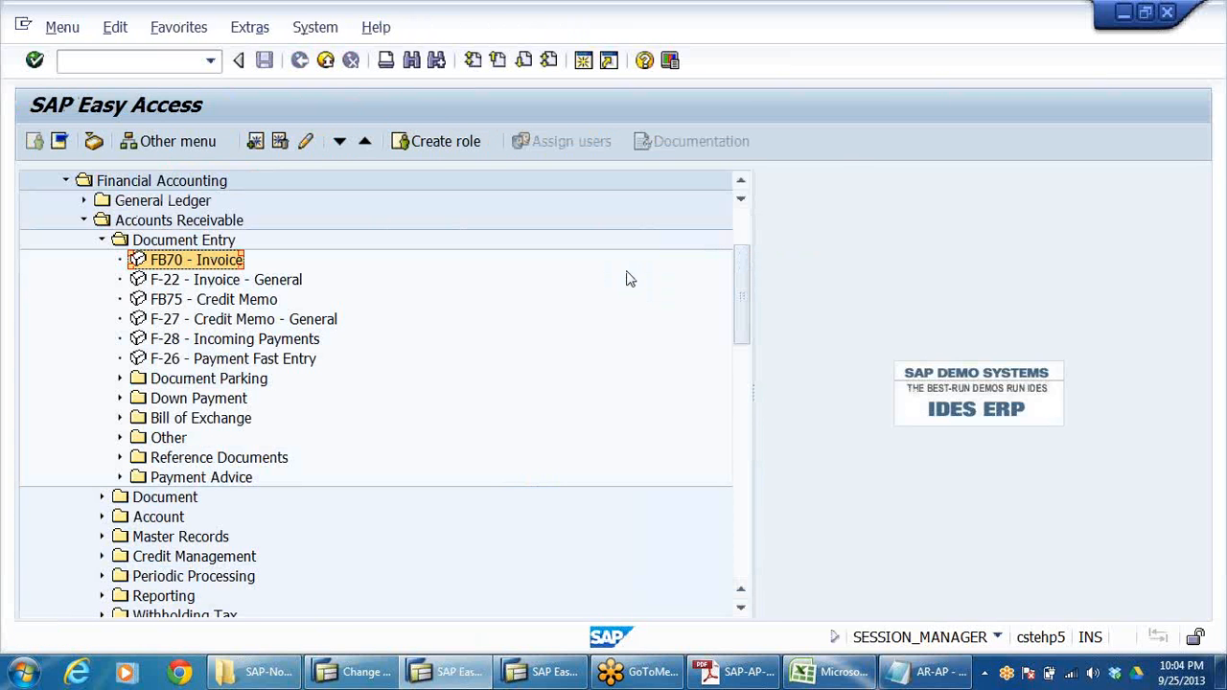
{"action": "key", "text": "alt+Tab"}
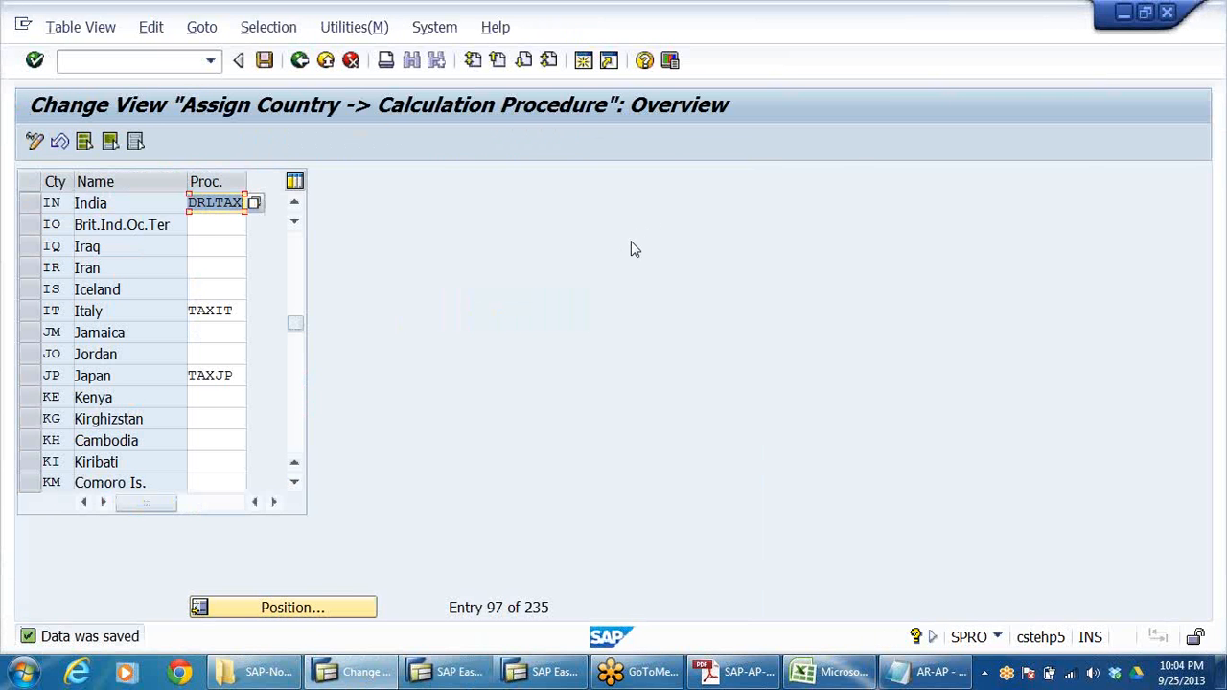
{"action": "key", "text": "alt"}
{"action": "left_click", "coordinate": [455, 245]}
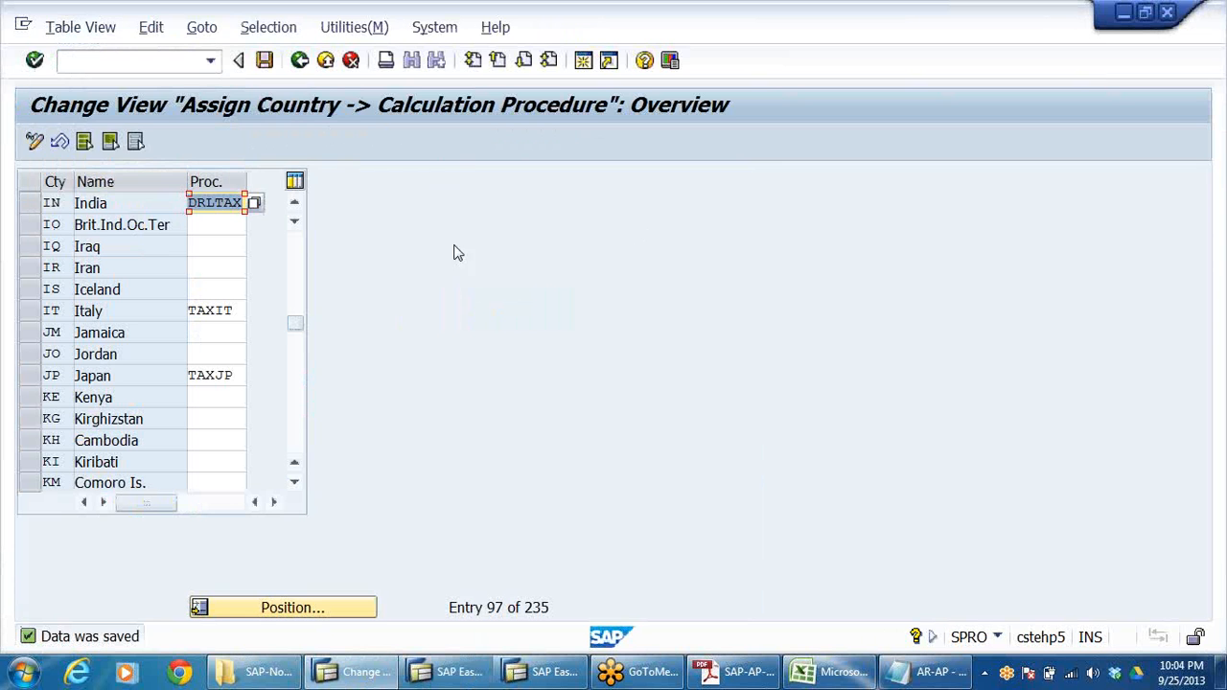
{"action": "left_click", "coordinate": [300, 60]}
{"action": "key", "text": "alt+Tab"}
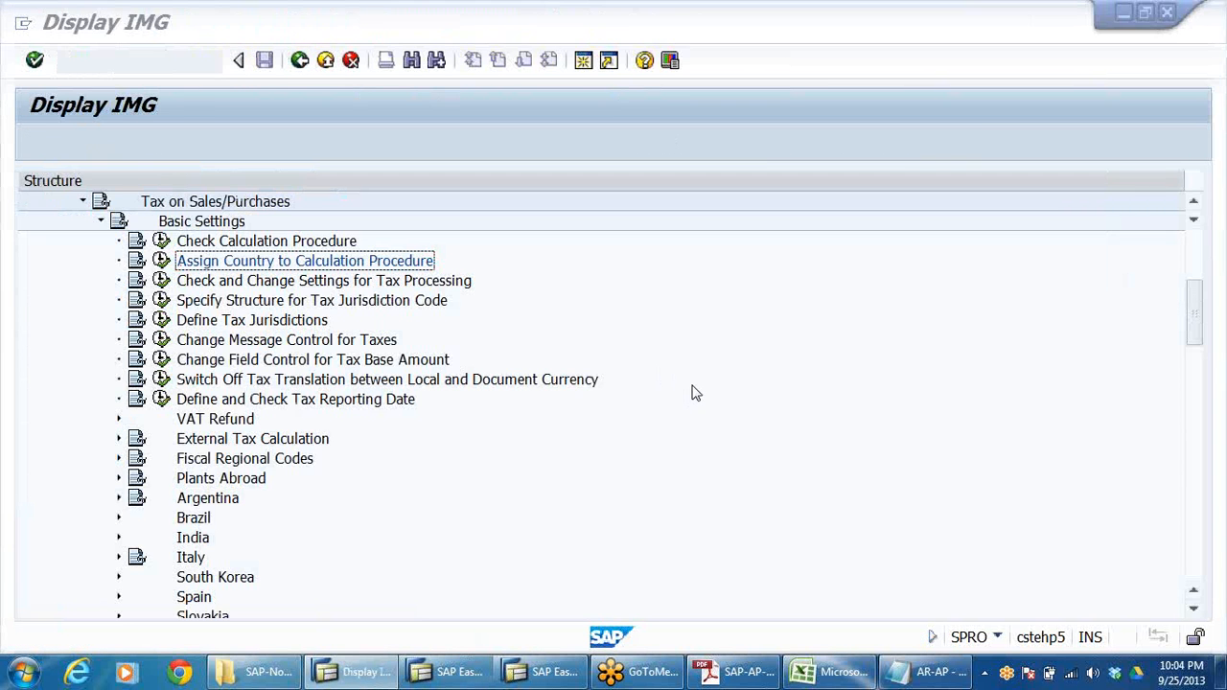
{"action": "double_click", "coordinate": [203, 265]}
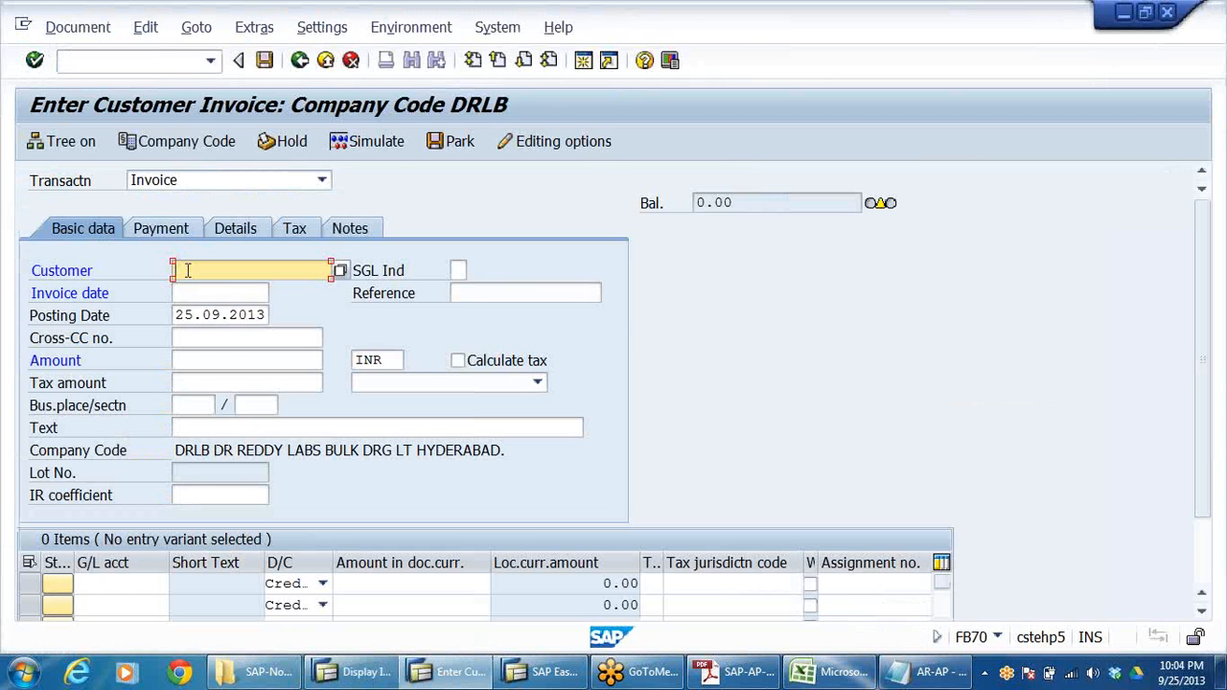
- Enter the customer number, invoice date 25.09.2013 and amount 130000 in the basic data of the customer invoice
{"action": "left_click", "coordinate": [191, 270]}
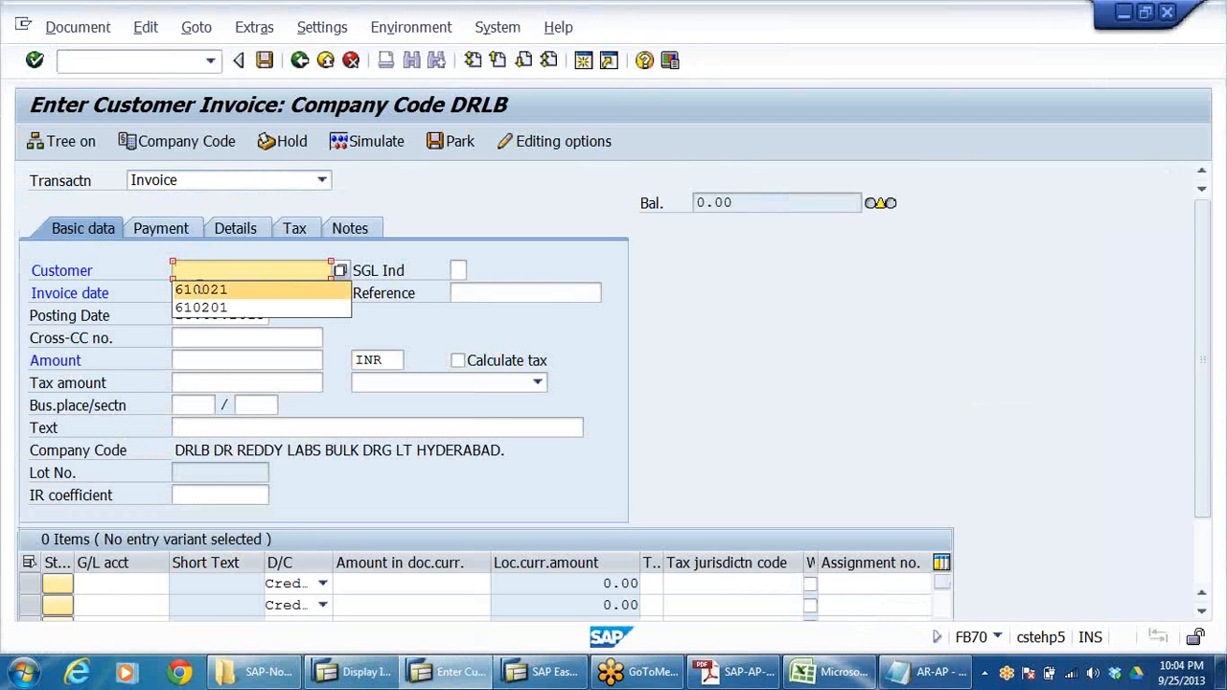
{"action": "left_click", "coordinate": [201, 289]}
{"action": "left_click", "coordinate": [196, 294]}
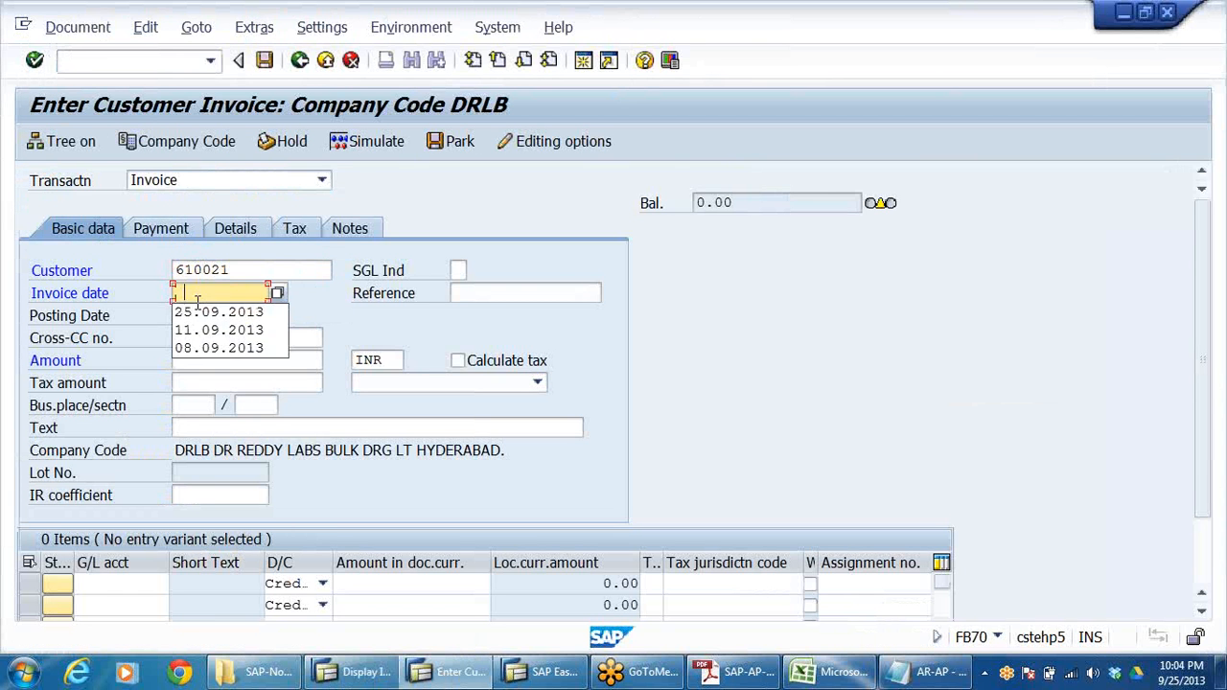
{"action": "left_click", "coordinate": [202, 309]}
{"action": "left_click", "coordinate": [195, 359]}
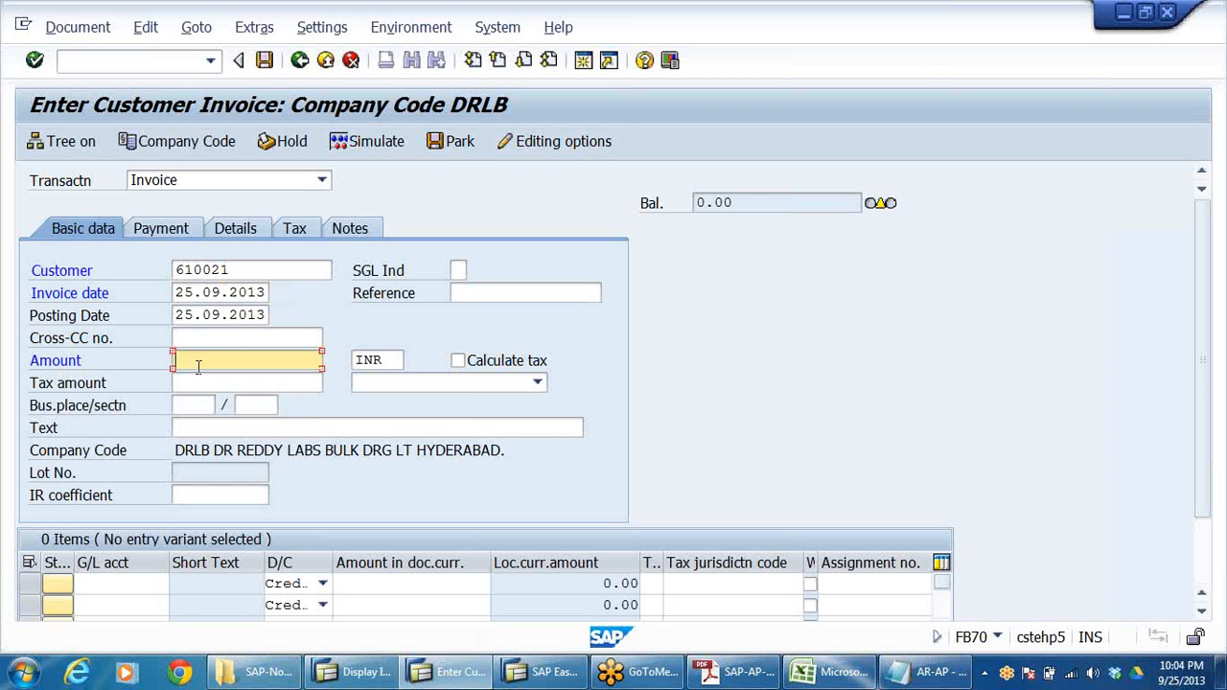
{"action": "left_click", "coordinate": [211, 381]}
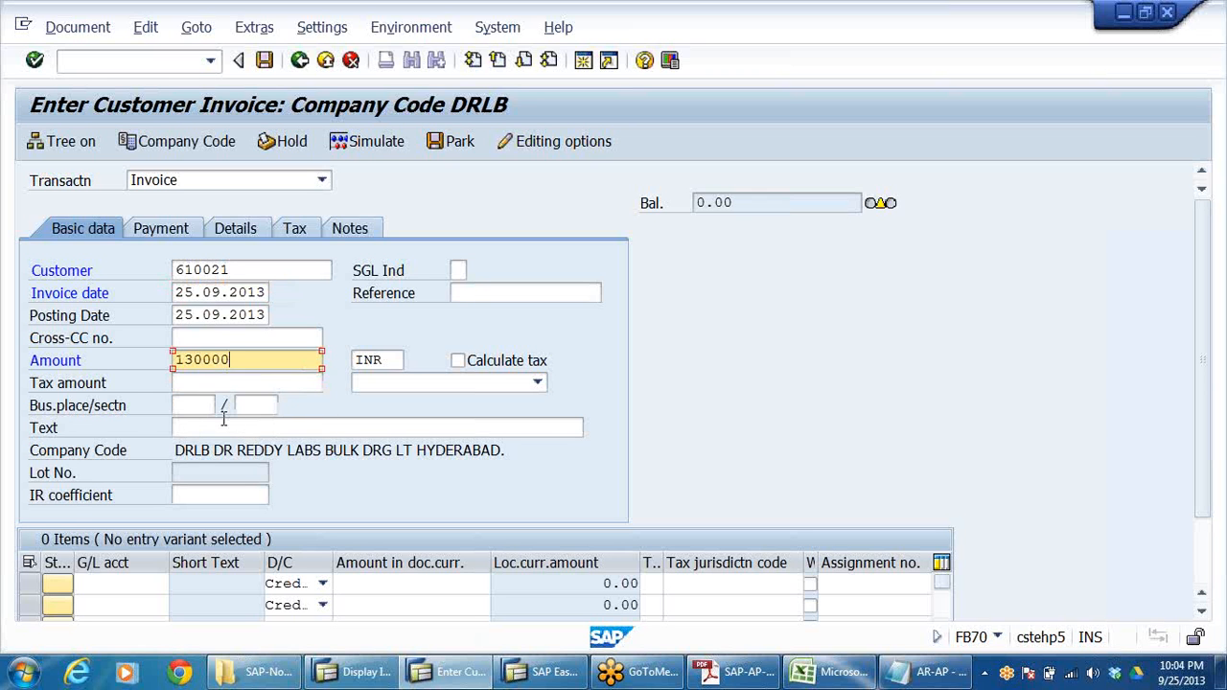
- Enter G/L account 300001 in the first line item of the invoice
{"action": "left_click", "coordinate": [142, 583]}
{"action": "left_click", "coordinate": [136, 474]}
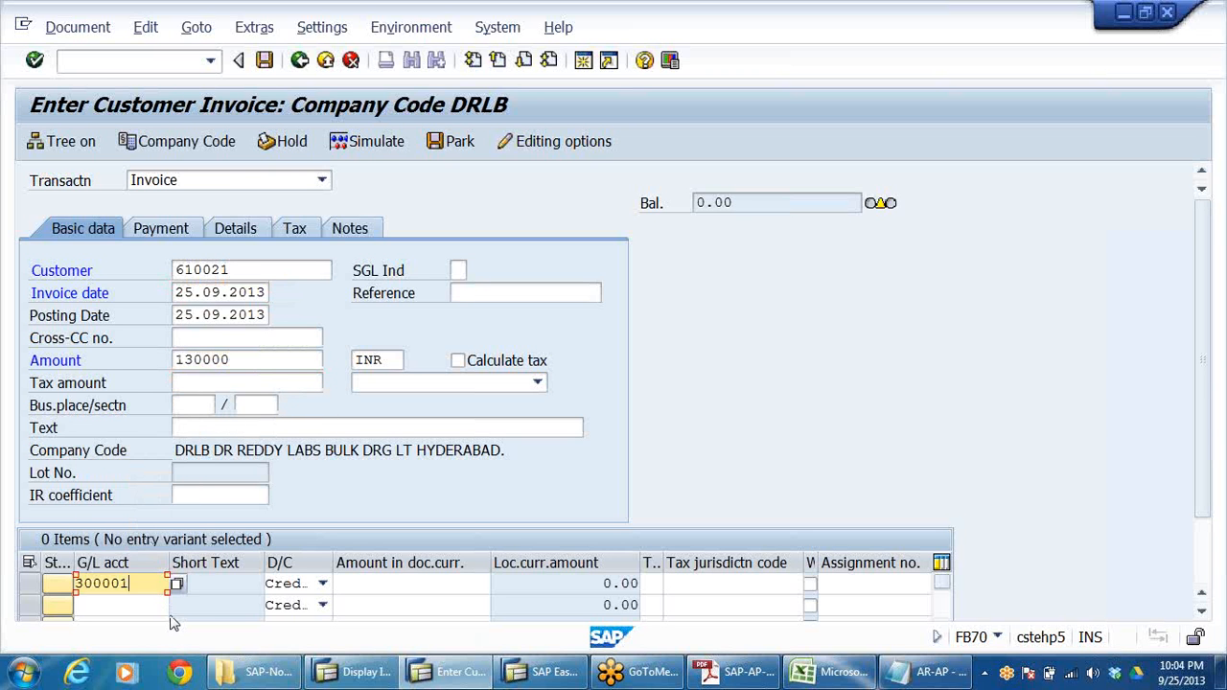
- Add the second sales G/L account line, enter line amounts of 100000 and 30000, and validate both items
{"action": "left_click", "coordinate": [153, 605]}
{"action": "left_click", "coordinate": [158, 483]}
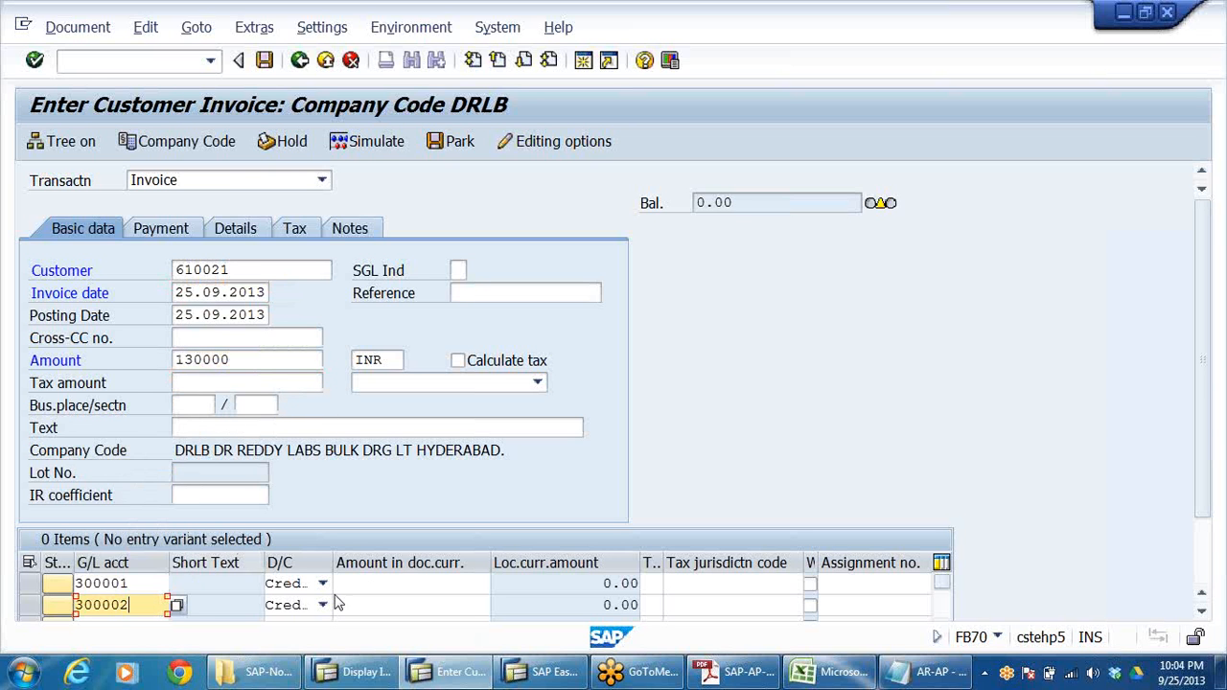
{"action": "left_click", "coordinate": [383, 581]}
{"action": "left_click", "coordinate": [479, 421]}
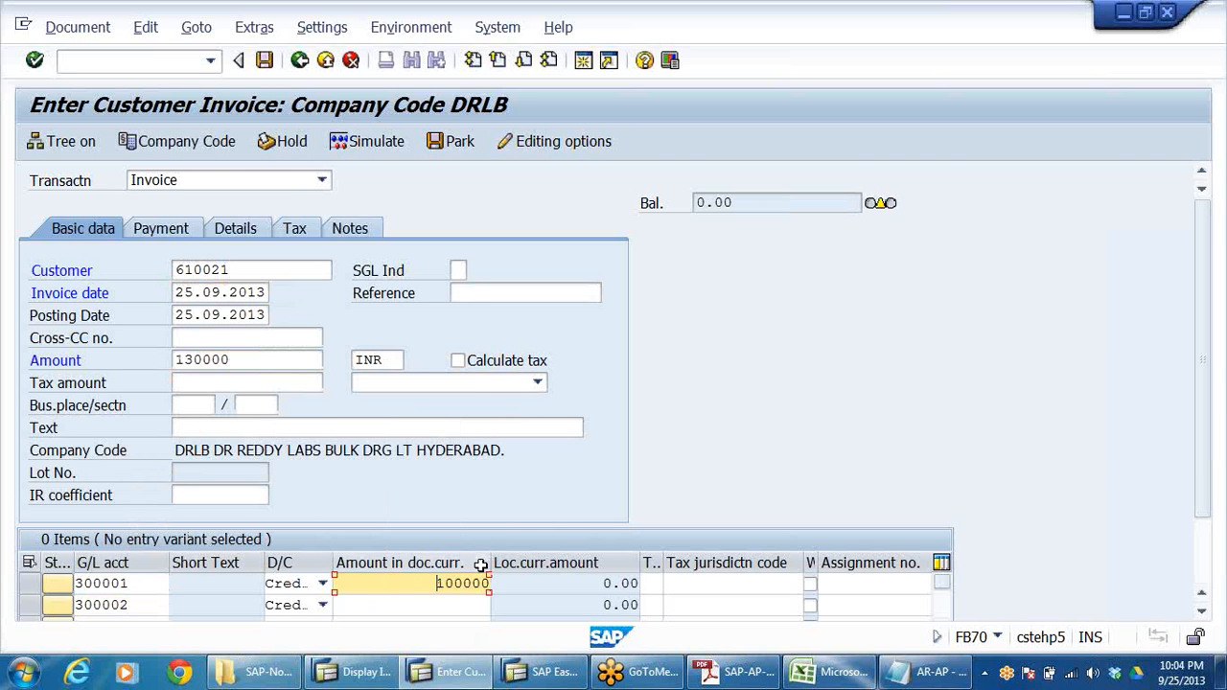
{"action": "left_click", "coordinate": [465, 602]}
{"action": "left_click", "coordinate": [474, 460]}
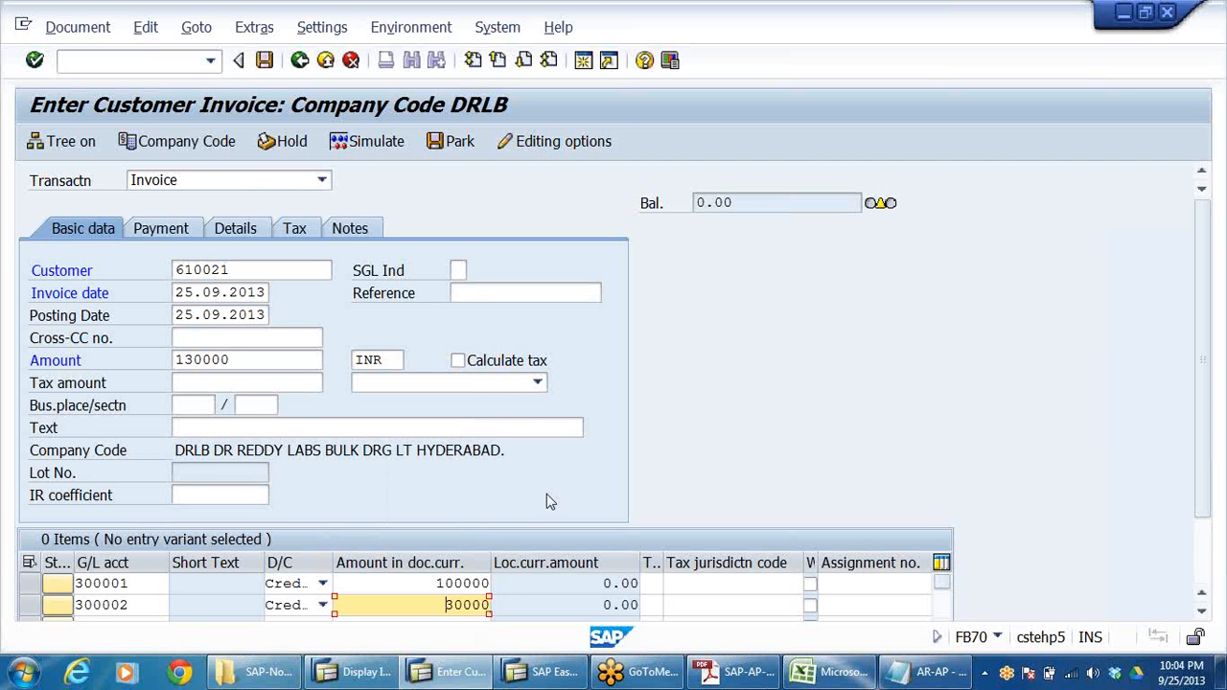
{"action": "key", "text": "Return"}
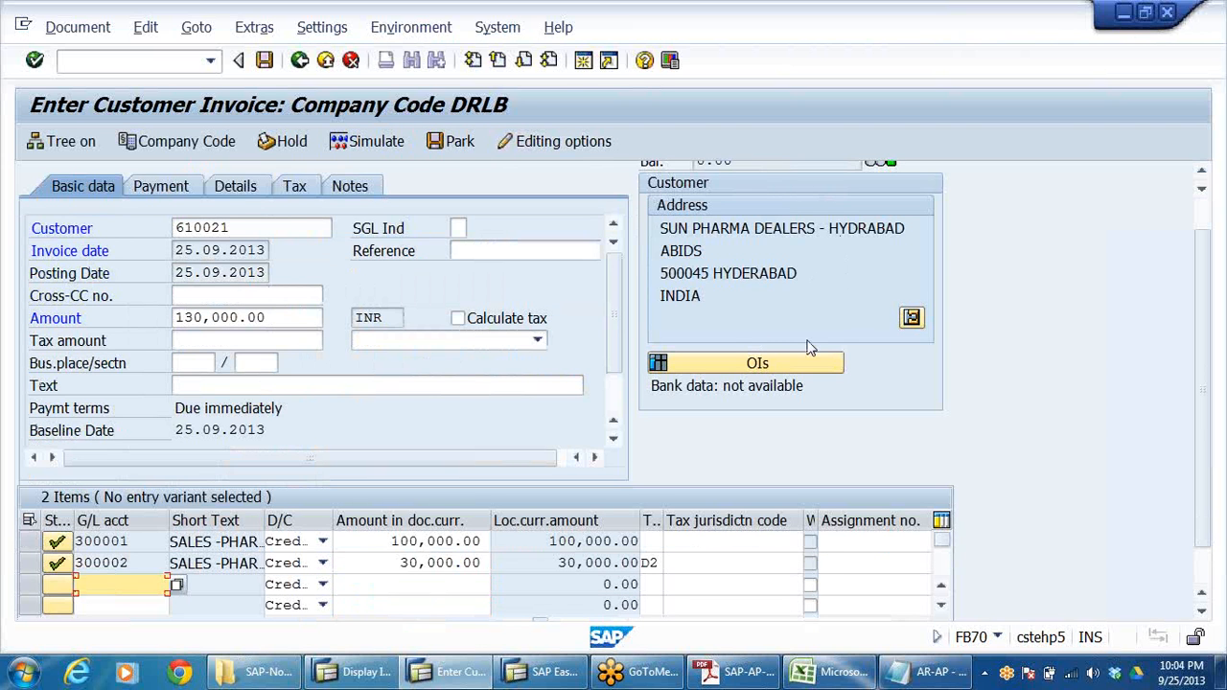
- Check the customer invoice's amount and line items, then post it, accepting the tax data as entered
{"action": "scroll", "coordinate": [1015, 386], "scroll_direction": "up", "scroll_amount": 1}
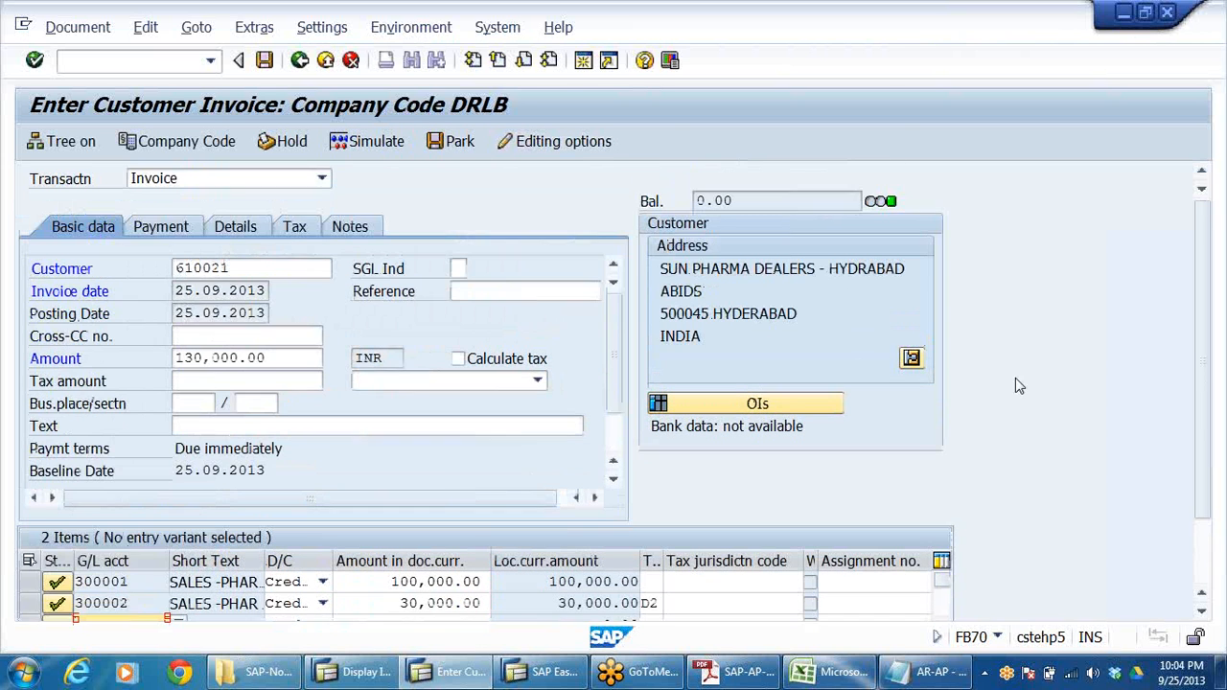
{"action": "scroll", "coordinate": [1098, 348], "scroll_direction": "down", "scroll_amount": 1}
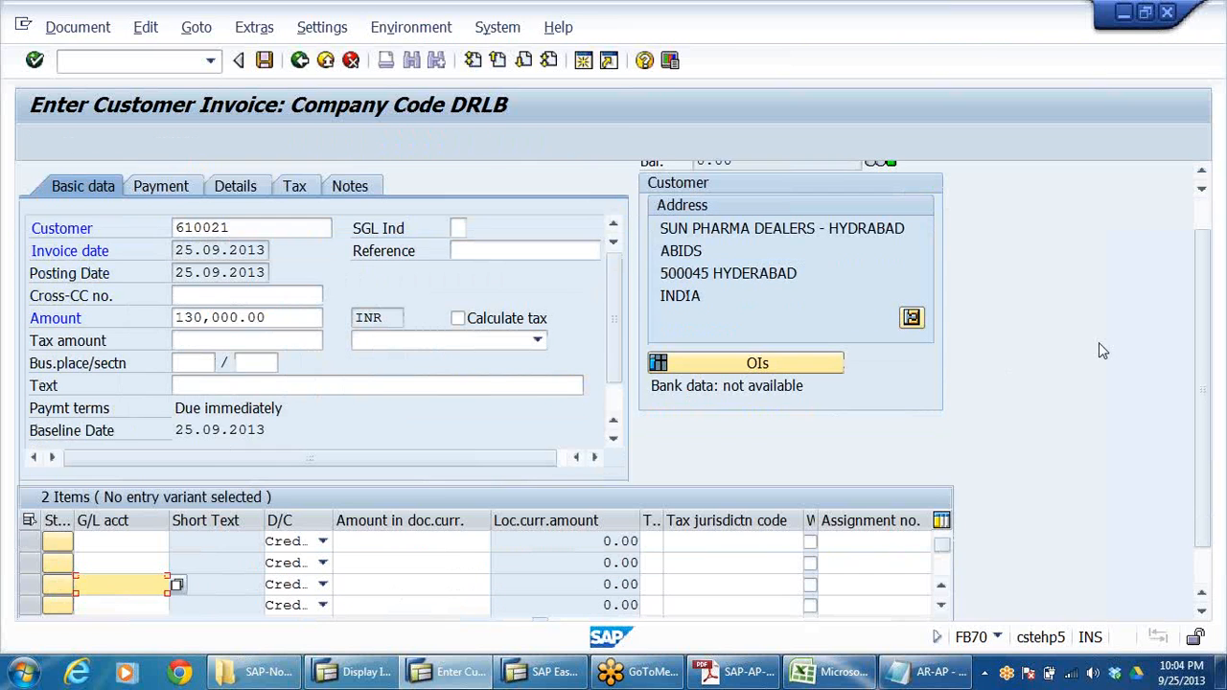
{"action": "left_click", "coordinate": [246, 234]}
{"action": "left_click_drag", "start_coordinate": [272, 317], "coordinate": [15, 317]}
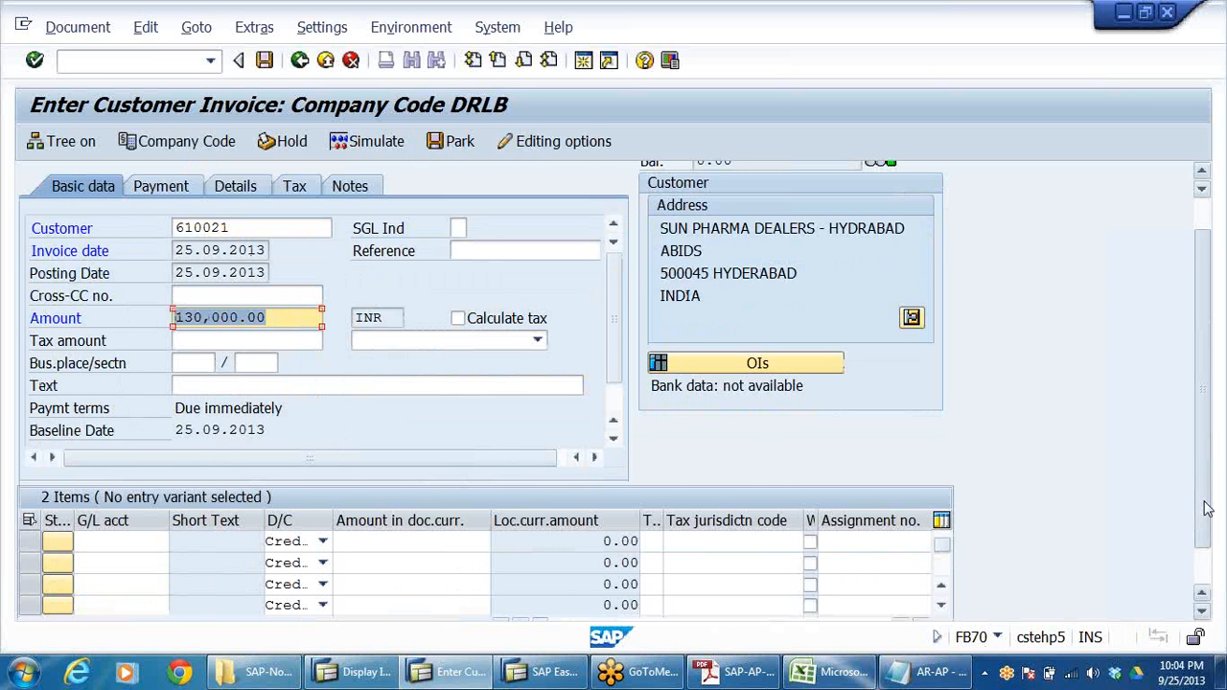
{"action": "left_click_drag", "start_coordinate": [1204, 504], "coordinate": [1203, 542]}
{"action": "scroll", "coordinate": [417, 523], "scroll_direction": "up", "scroll_amount": 2}
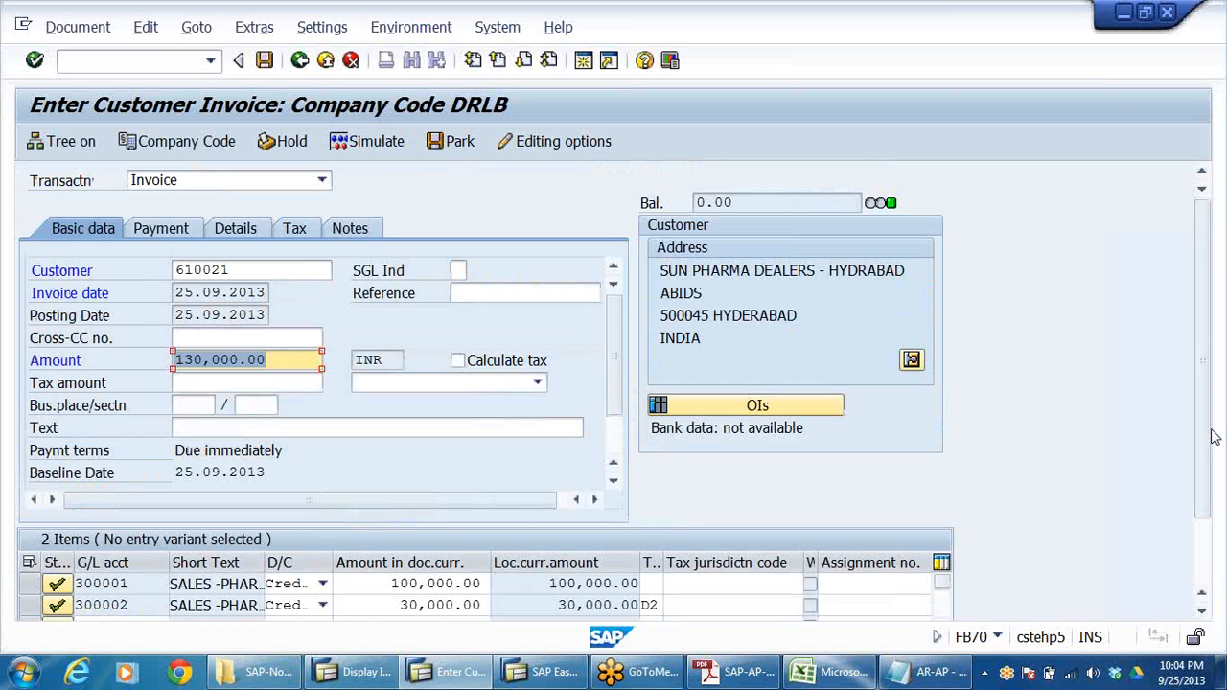
{"action": "scroll", "coordinate": [1210, 442], "scroll_direction": "down", "scroll_amount": 3}
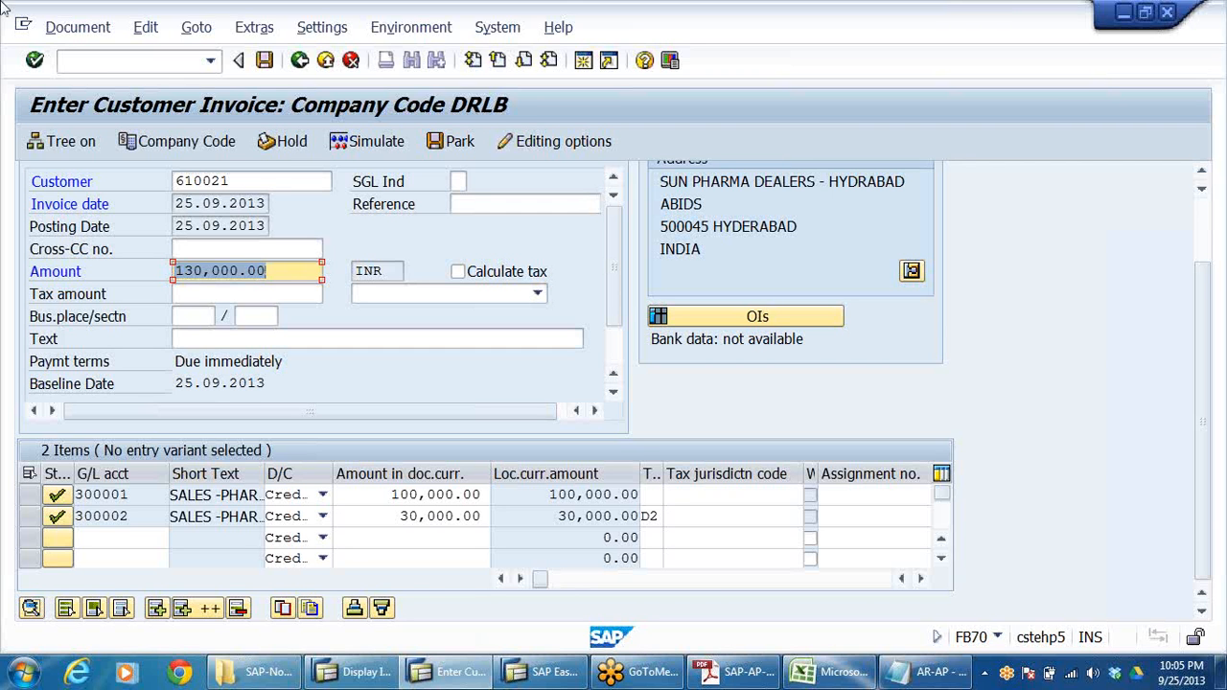
{"action": "left_click", "coordinate": [265, 61]}
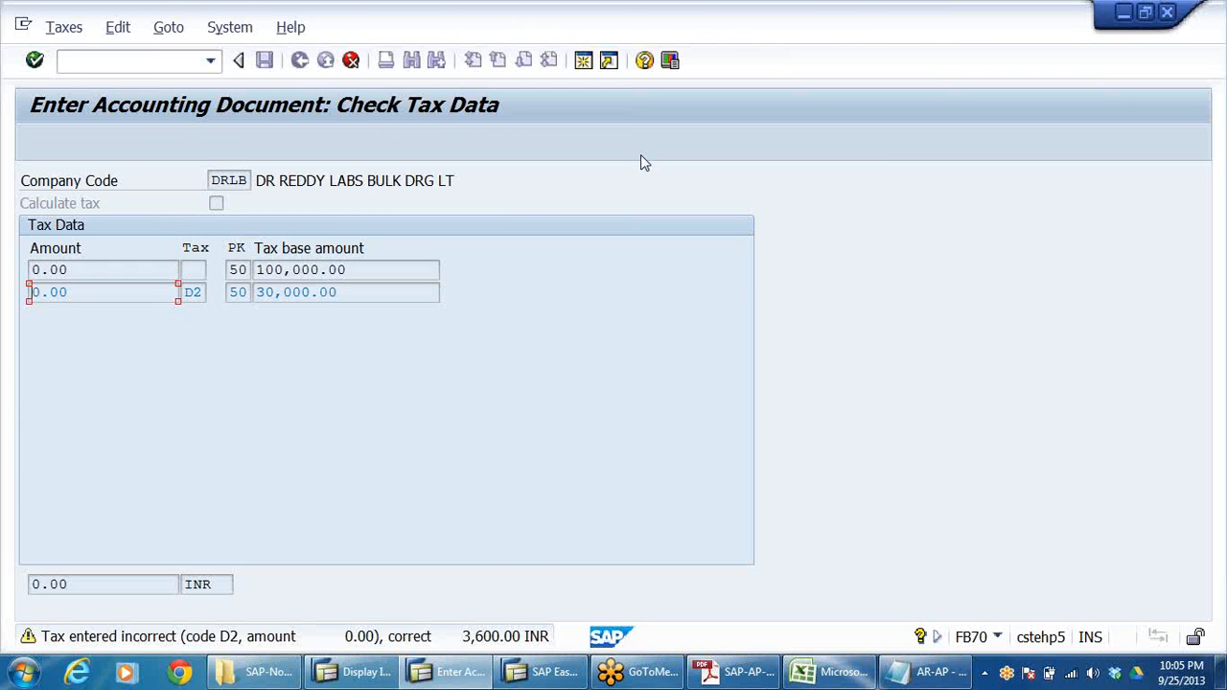
{"action": "key", "text": "Return"}
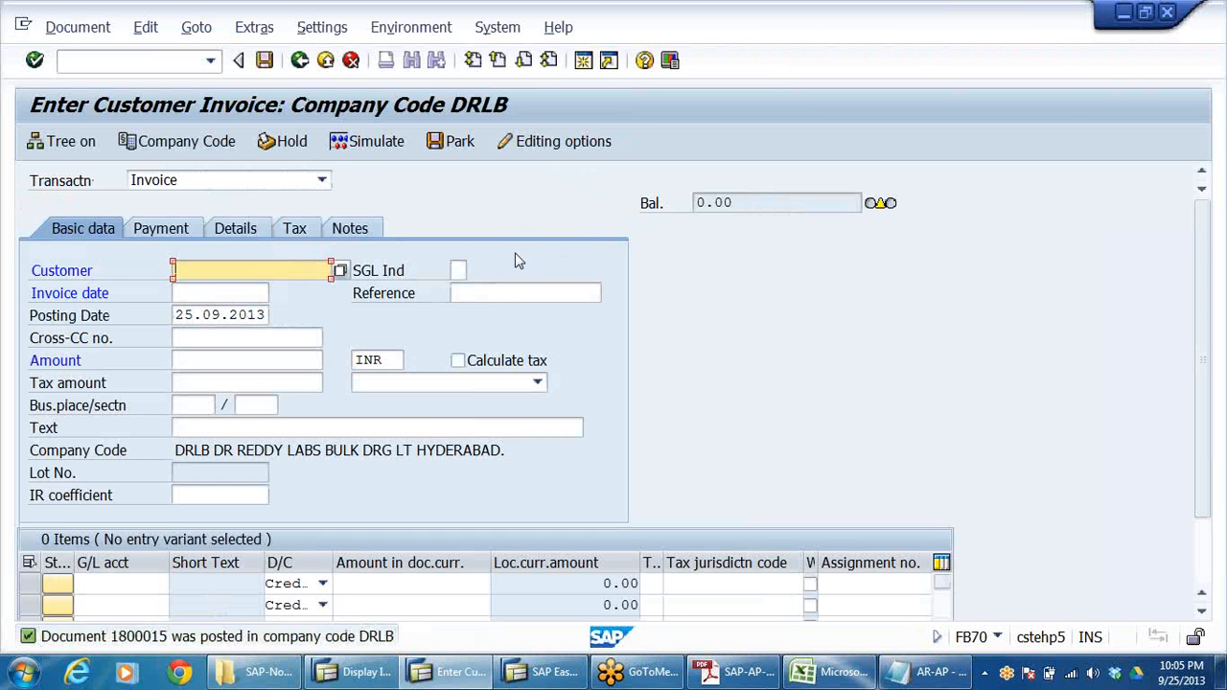
- Display the posted customer invoice document and return to invoice entry
{"action": "left_click", "coordinate": [77, 27]}
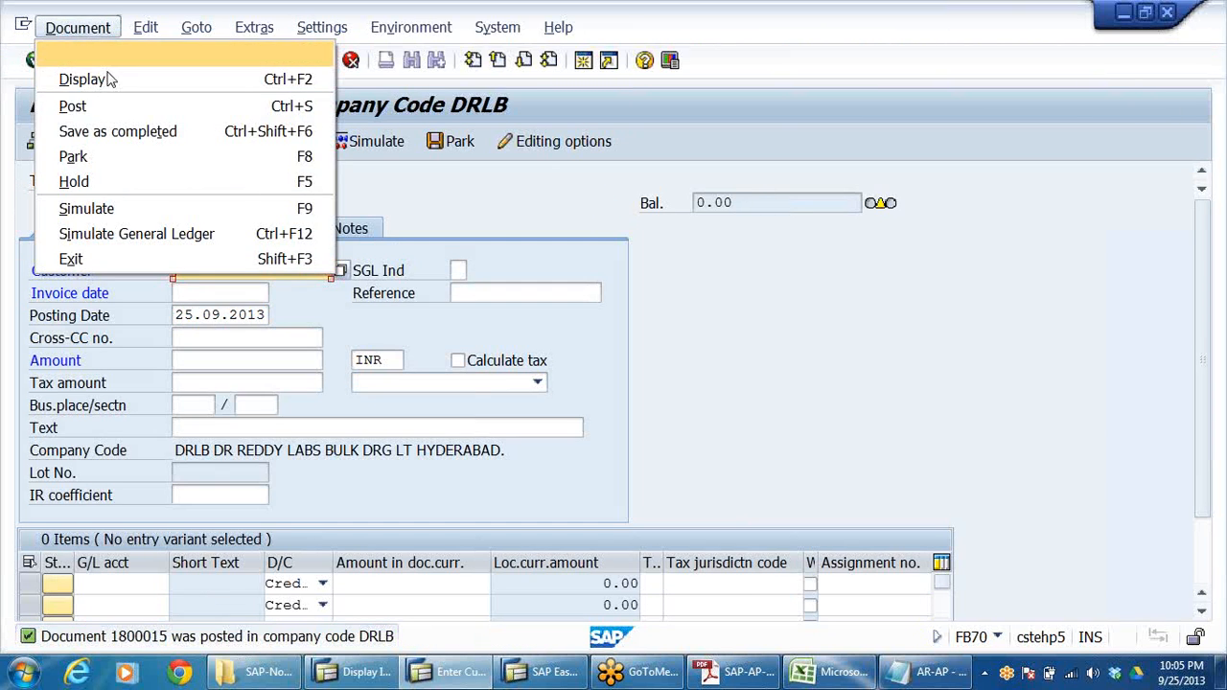
{"action": "left_click", "coordinate": [108, 79]}
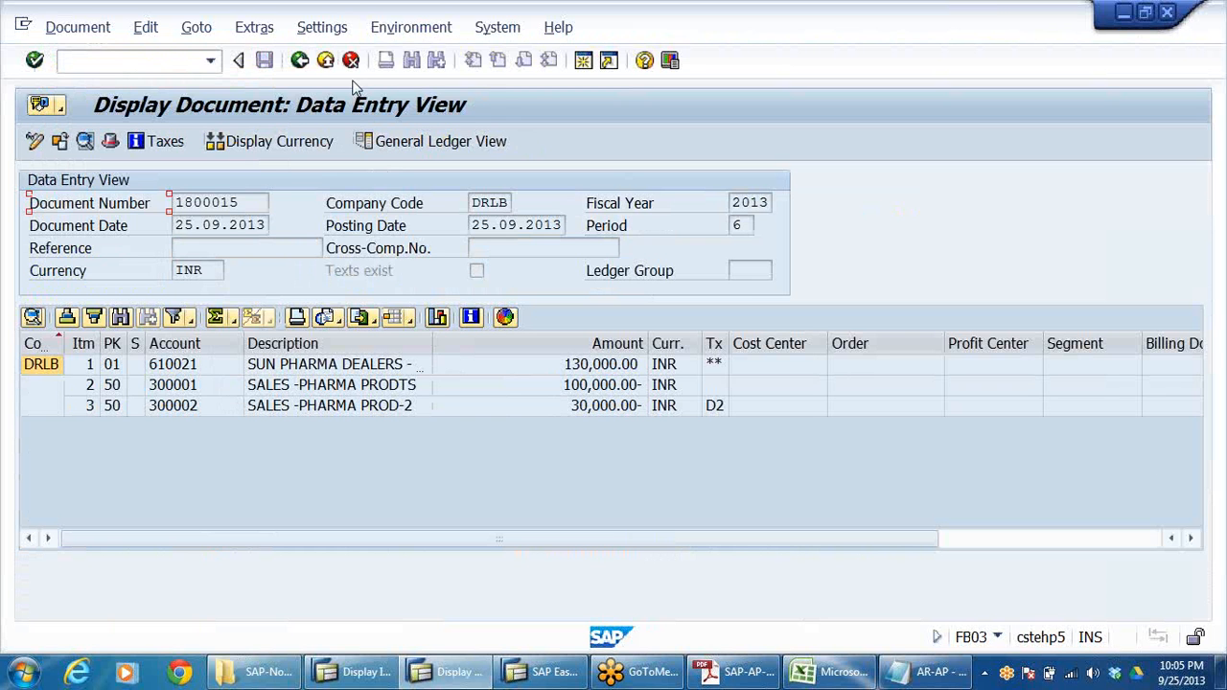
{"action": "left_click", "coordinate": [326, 59]}
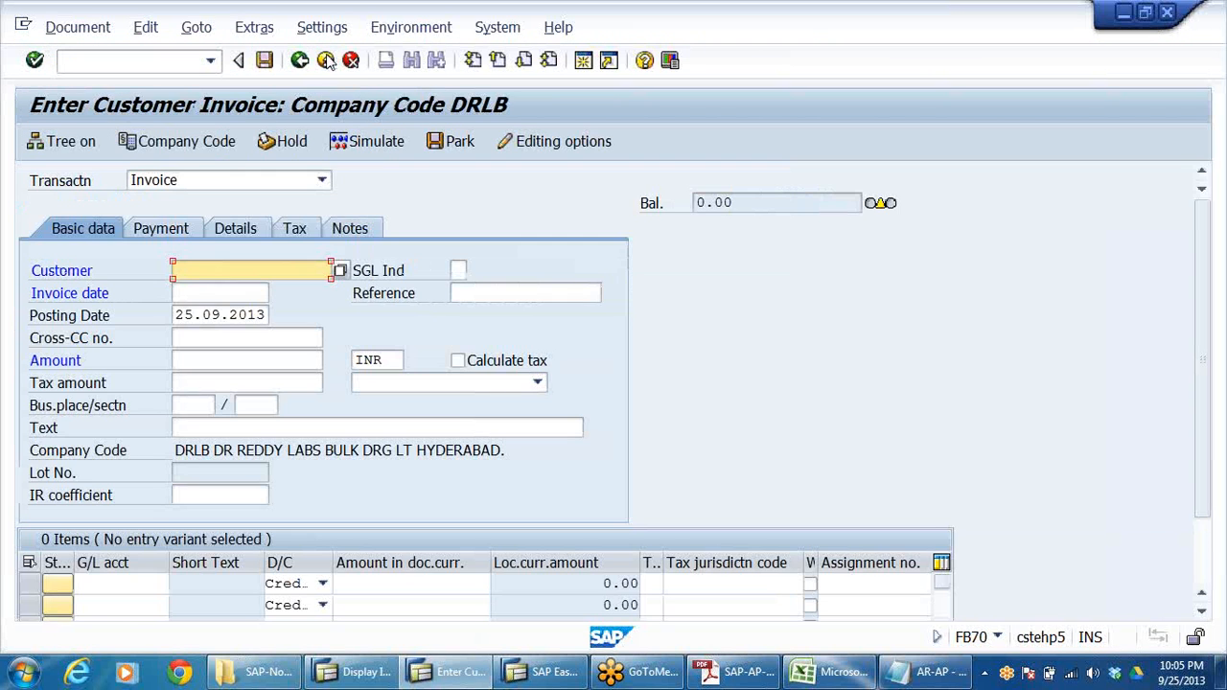
- Exit customer invoice entry without keeping the blank form and collapse the Accounts Receivable folder
{"action": "left_click", "coordinate": [326, 60]}
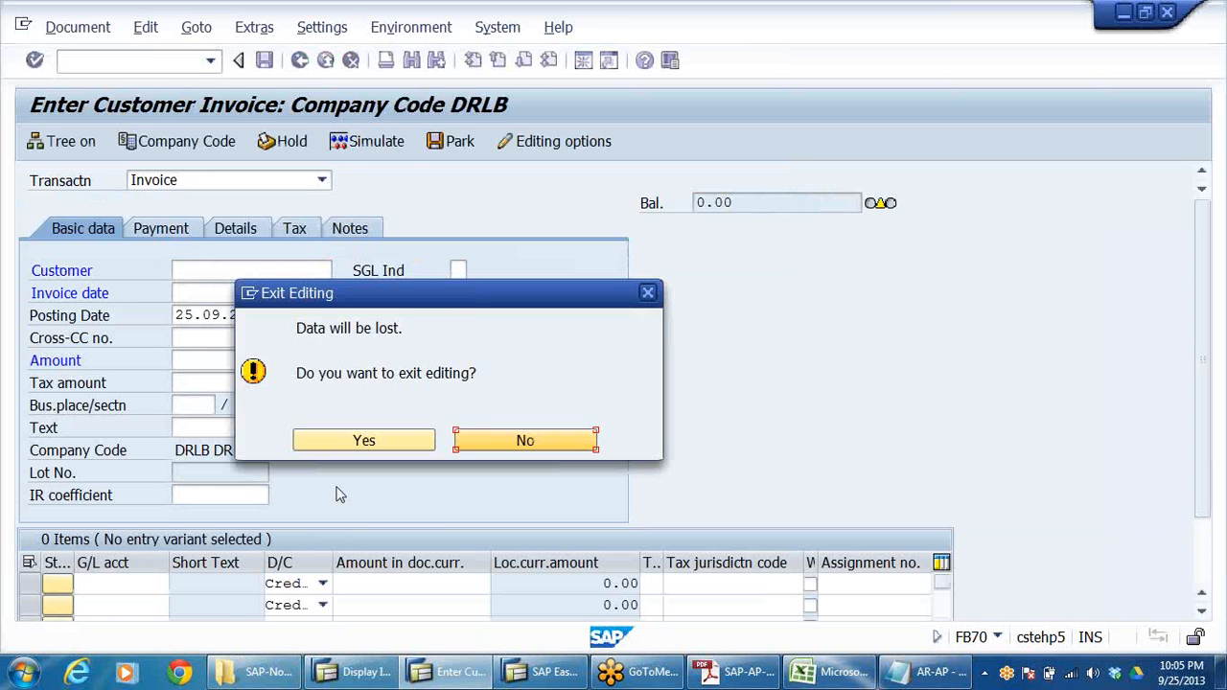
{"action": "left_click", "coordinate": [363, 442]}
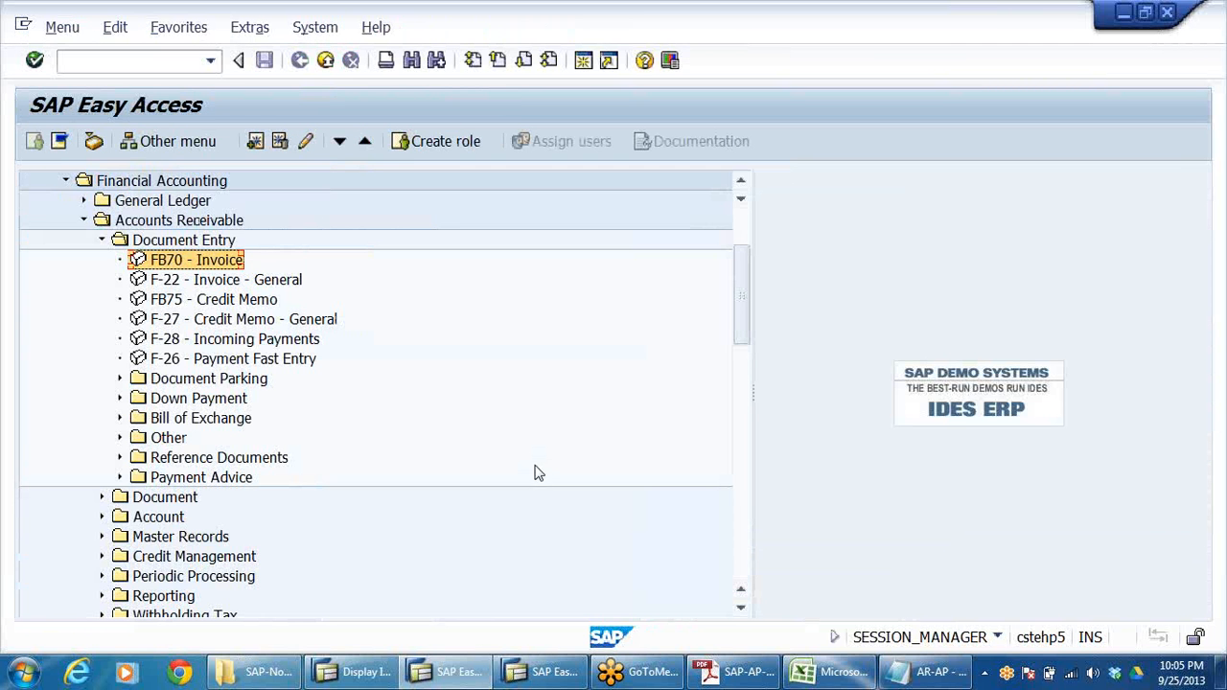
{"action": "left_click", "coordinate": [102, 239]}
{"action": "left_click", "coordinate": [82, 221]}
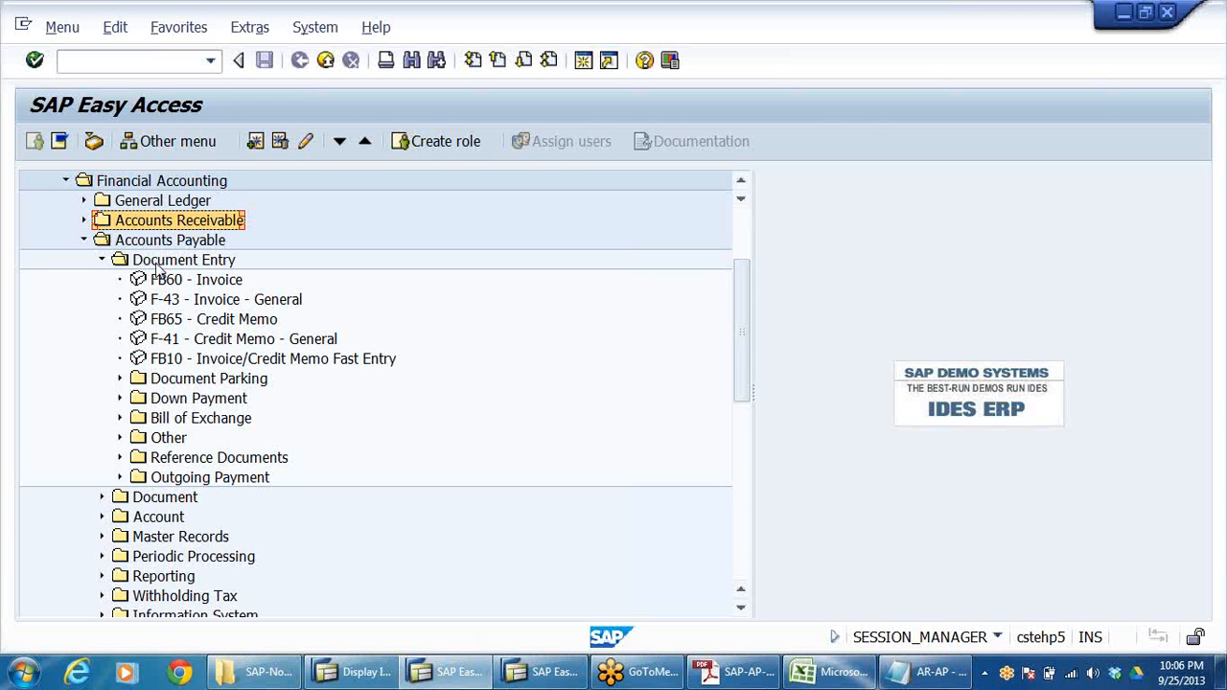
- In the Display IMG session, collapse the Tax on Sales/Purchases and Financial Accounting Global Settings (New) nodes
{"action": "key", "text": "alt+Tab"}
{"action": "left_click", "coordinate": [230, 264]}
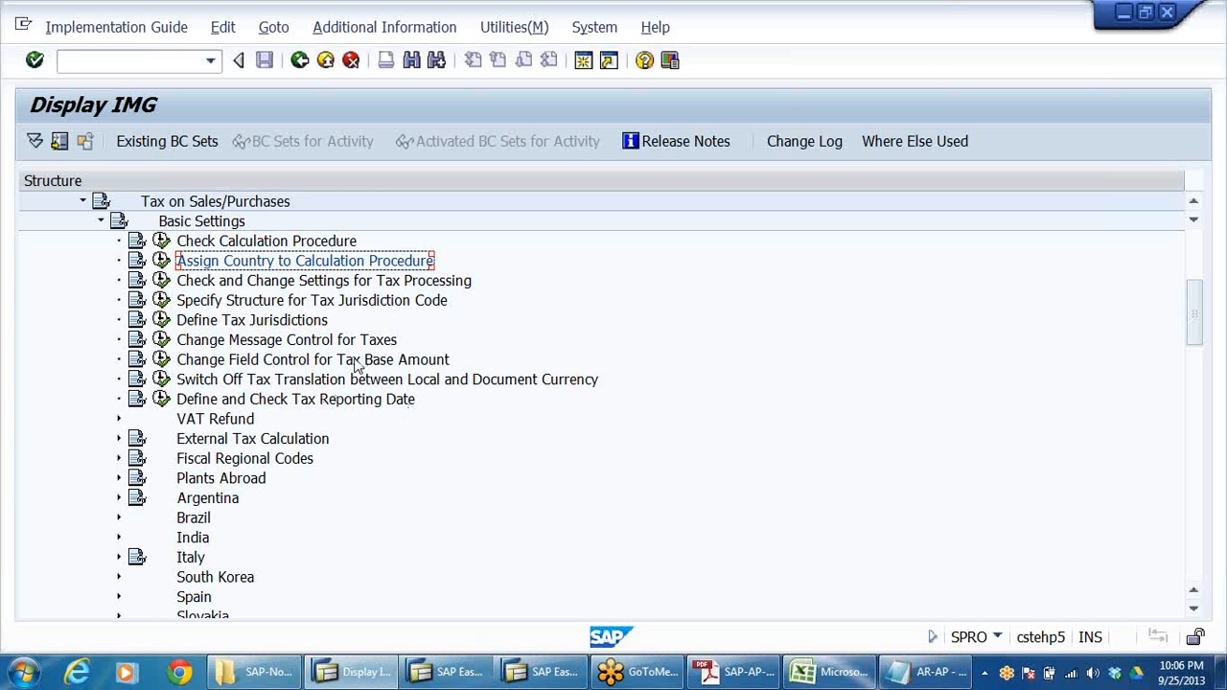
{"action": "left_click", "coordinate": [103, 222]}
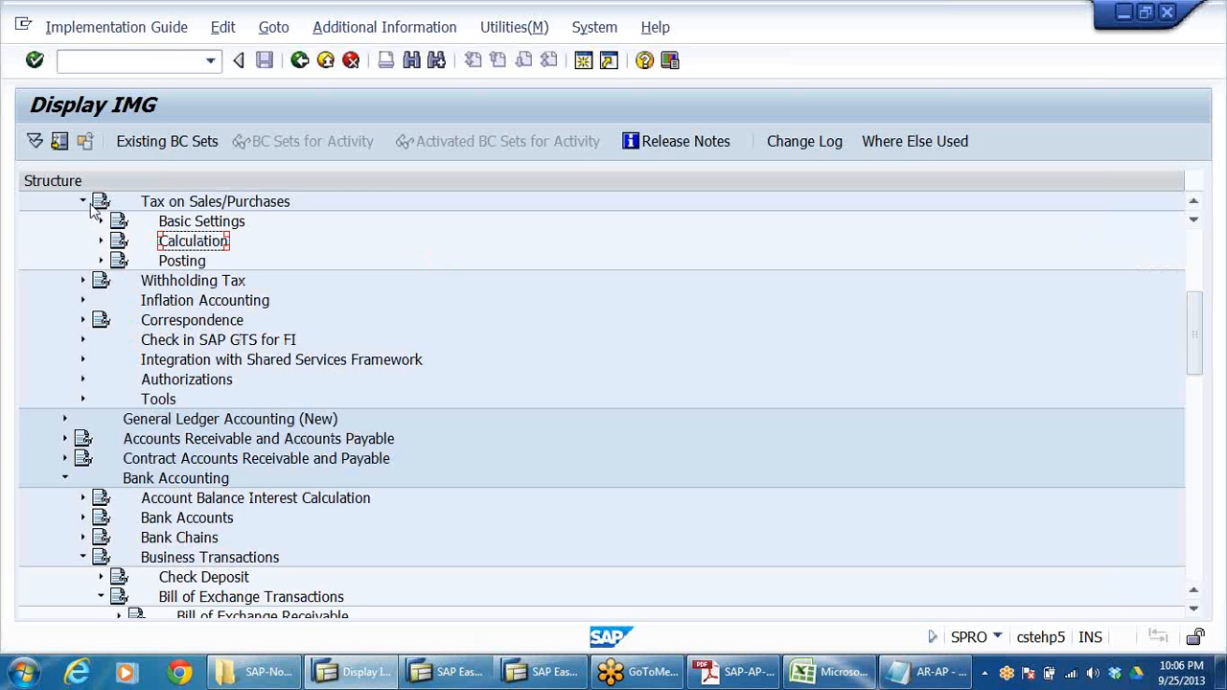
{"action": "left_click", "coordinate": [83, 202]}
{"action": "scroll", "coordinate": [63, 219], "scroll_direction": "up", "scroll_amount": 2}
{"action": "left_click", "coordinate": [64, 202]}
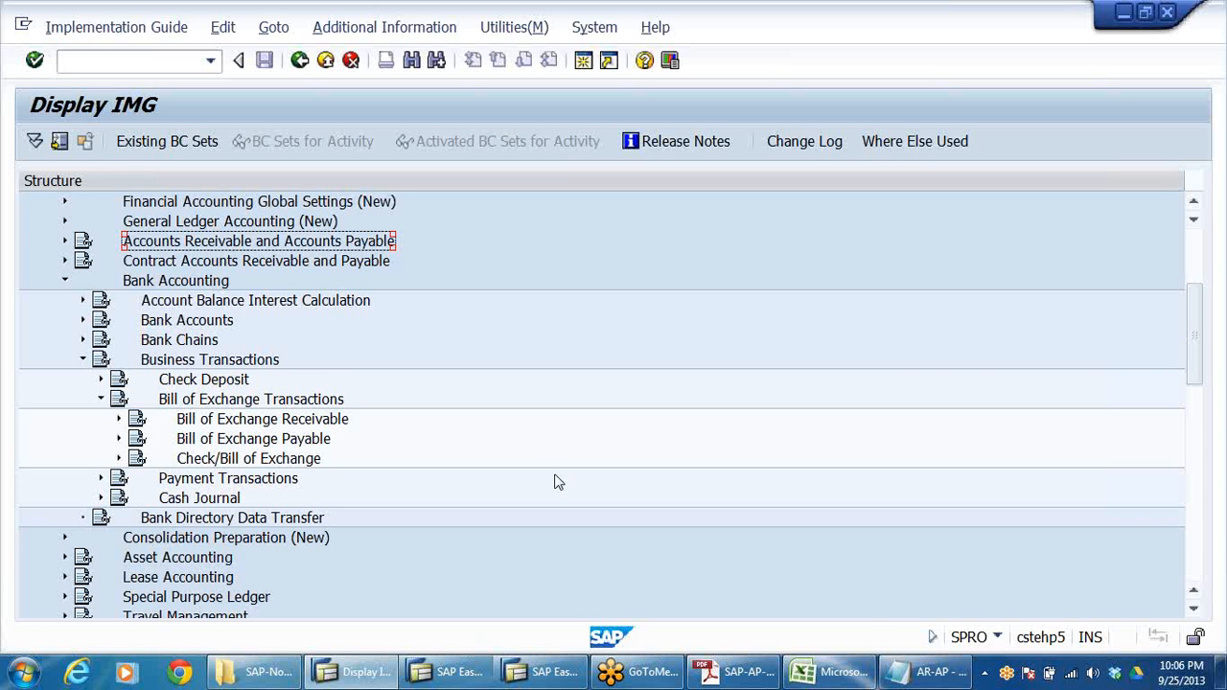
- Return to the SAP Easy Access session and open F-43 Invoice - General under Accounts Payable document entry
{"action": "left_click", "coordinate": [448, 671]}
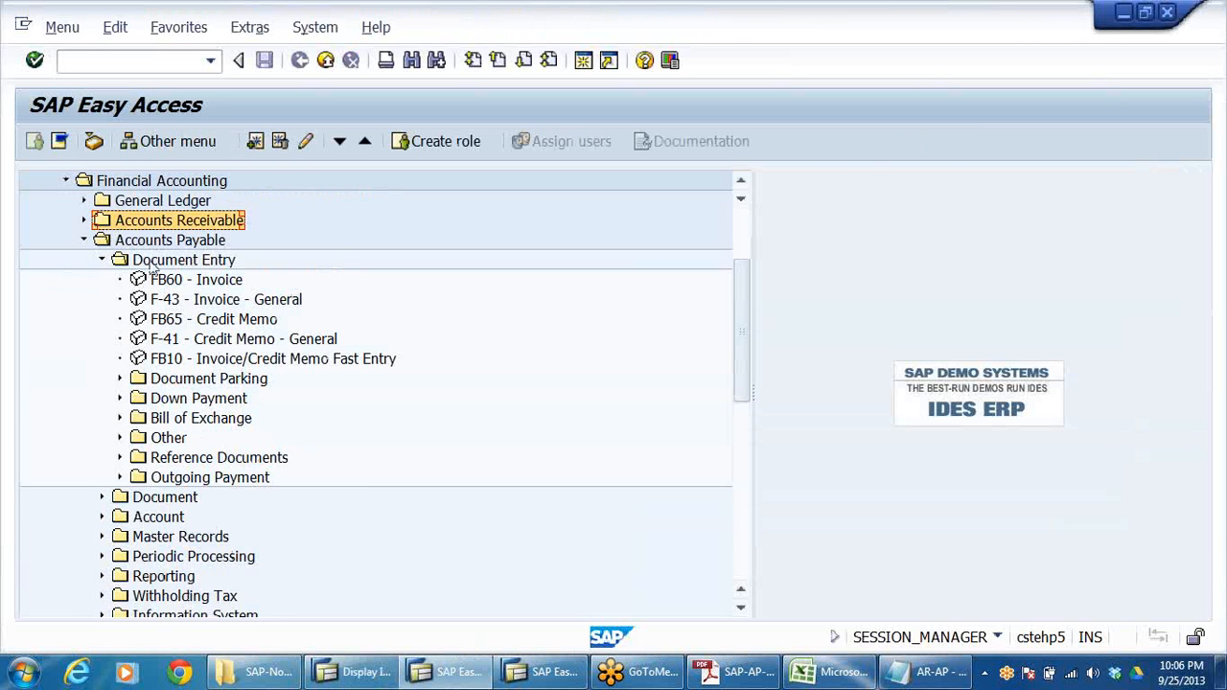
{"action": "left_click", "coordinate": [164, 244]}
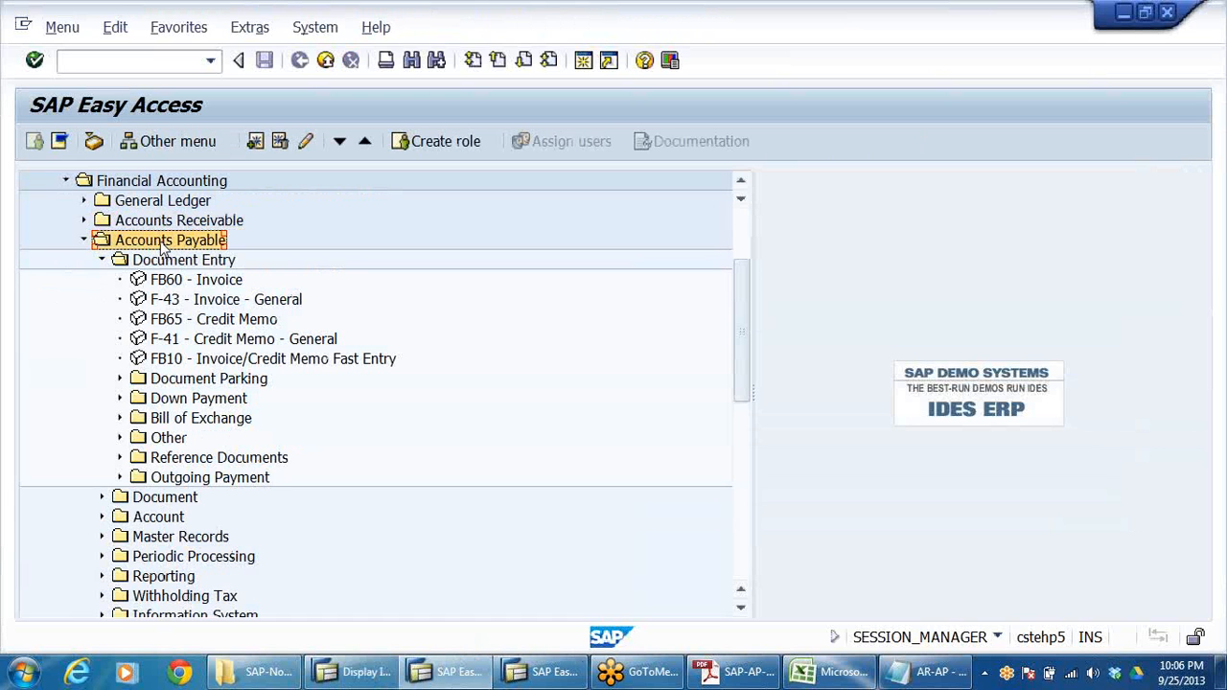
{"action": "left_click", "coordinate": [170, 261]}
{"action": "left_click", "coordinate": [179, 280]}
{"action": "left_click", "coordinate": [191, 300]}
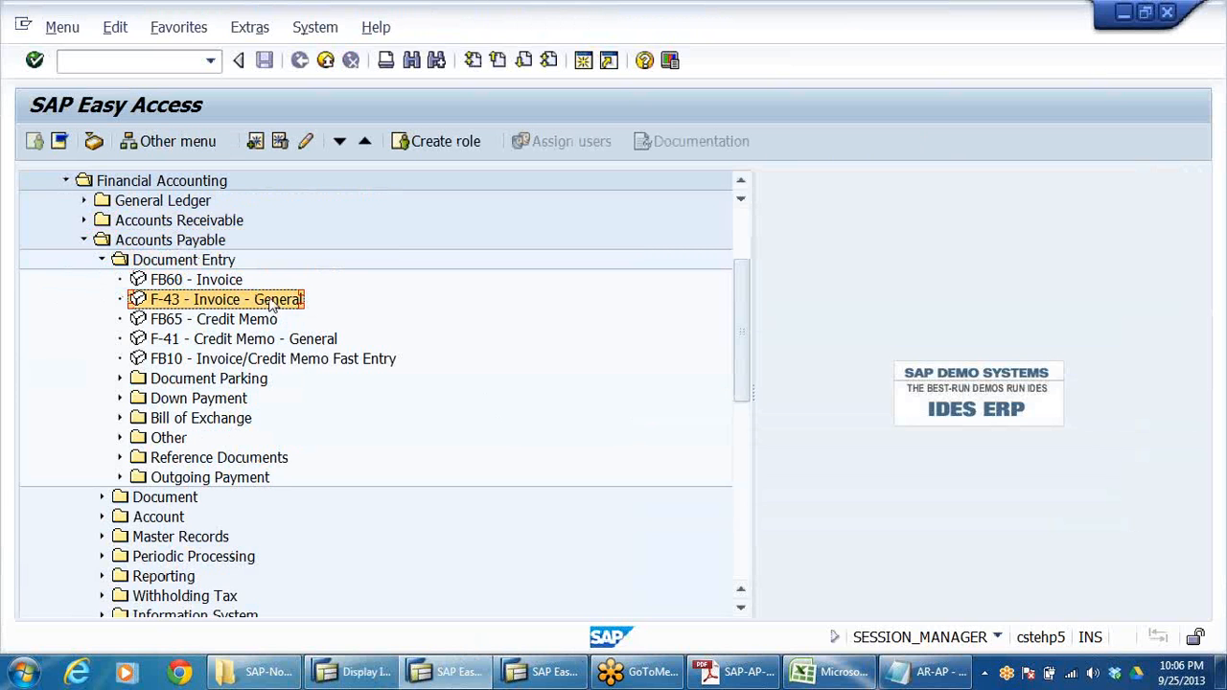
{"action": "left_click", "coordinate": [196, 281]}
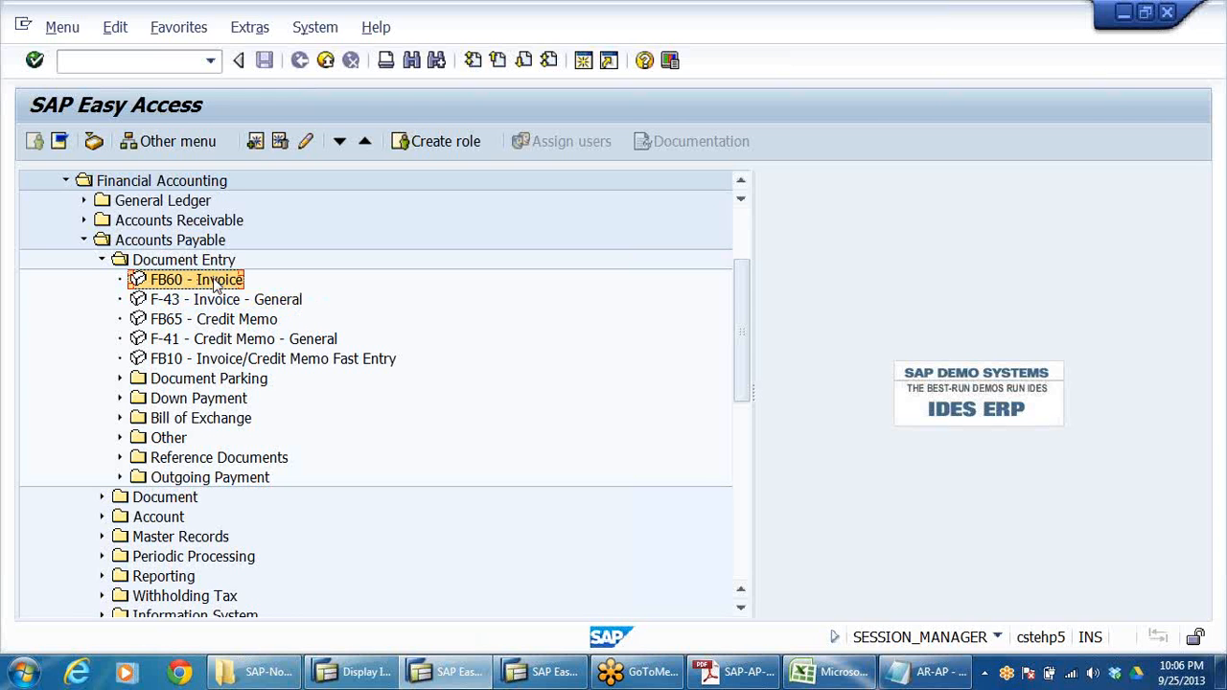
{"action": "left_click", "coordinate": [170, 301]}
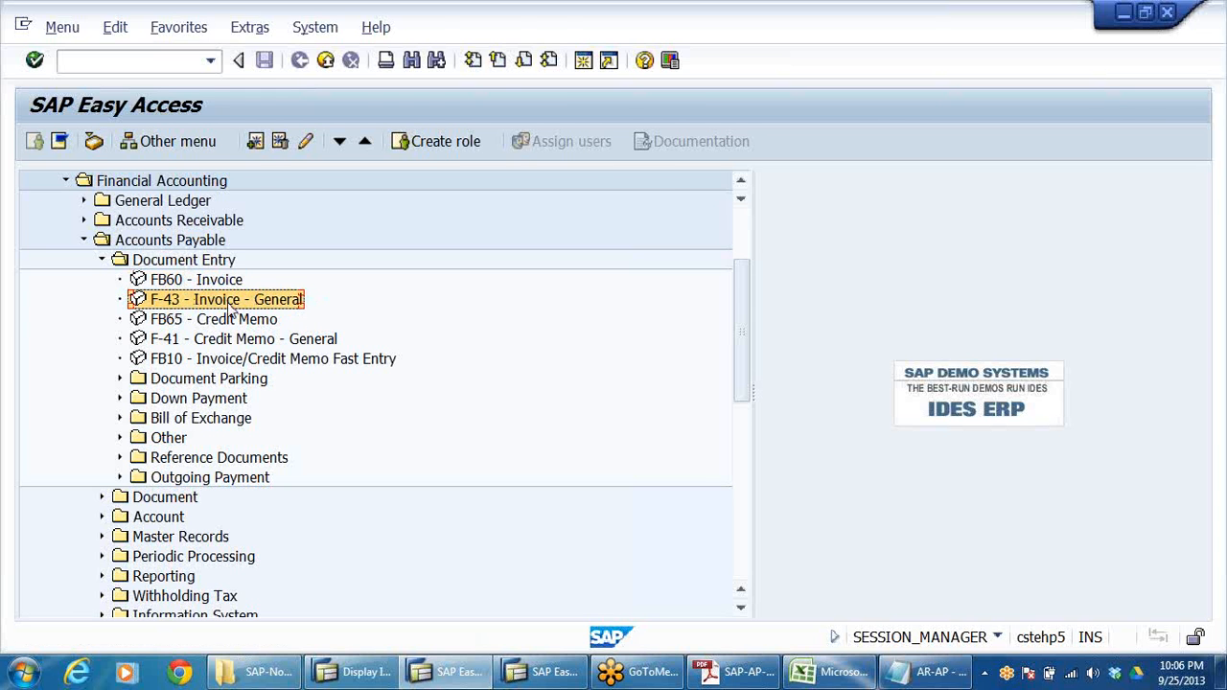
{"action": "double_click", "coordinate": [230, 305]}
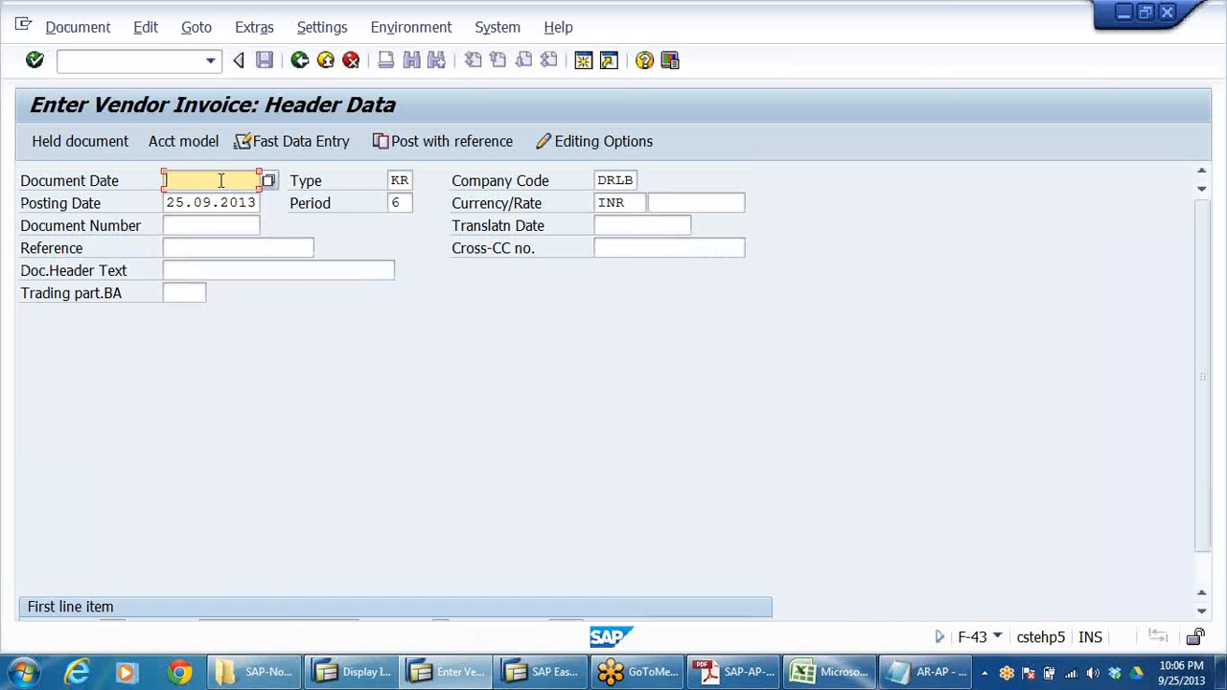
- Copy the posting date 25.09.2013 into the vendor invoice's document date
{"action": "left_click", "coordinate": [220, 181]}
{"action": "left_click", "coordinate": [198, 184]}
{"action": "key", "text": "Tab"}
{"action": "key", "text": "ctrl+c"}
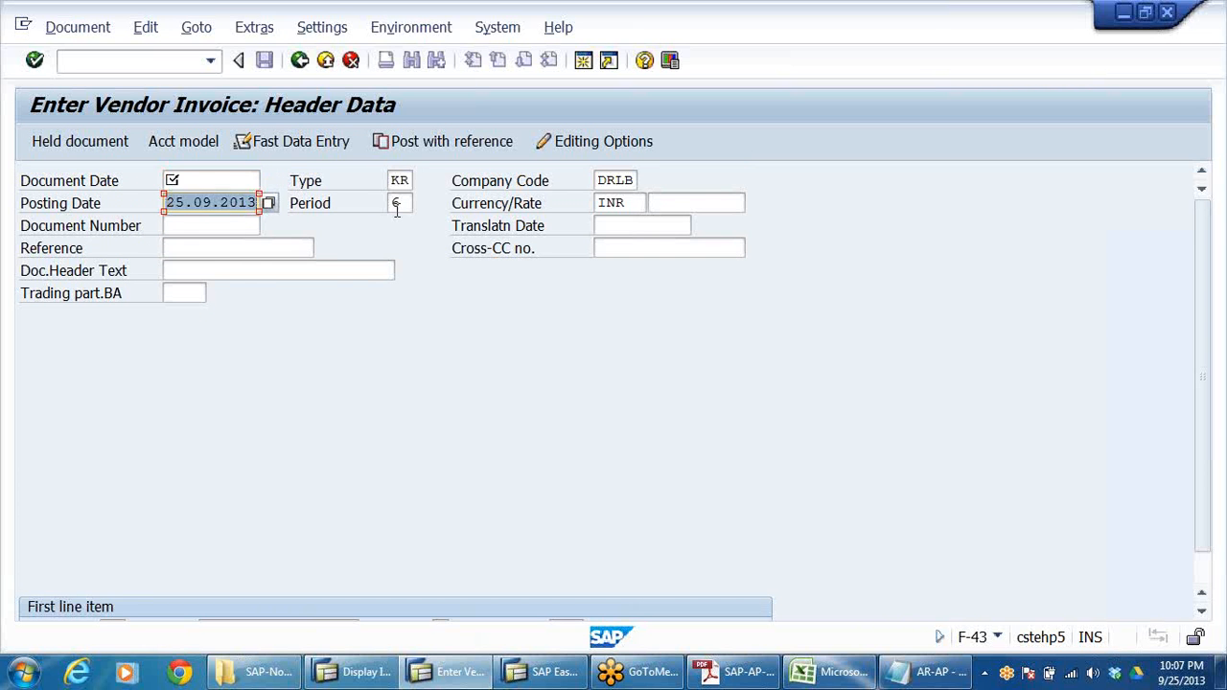
{"action": "left_click", "coordinate": [213, 180]}
{"action": "key", "text": "ctrl+v"}
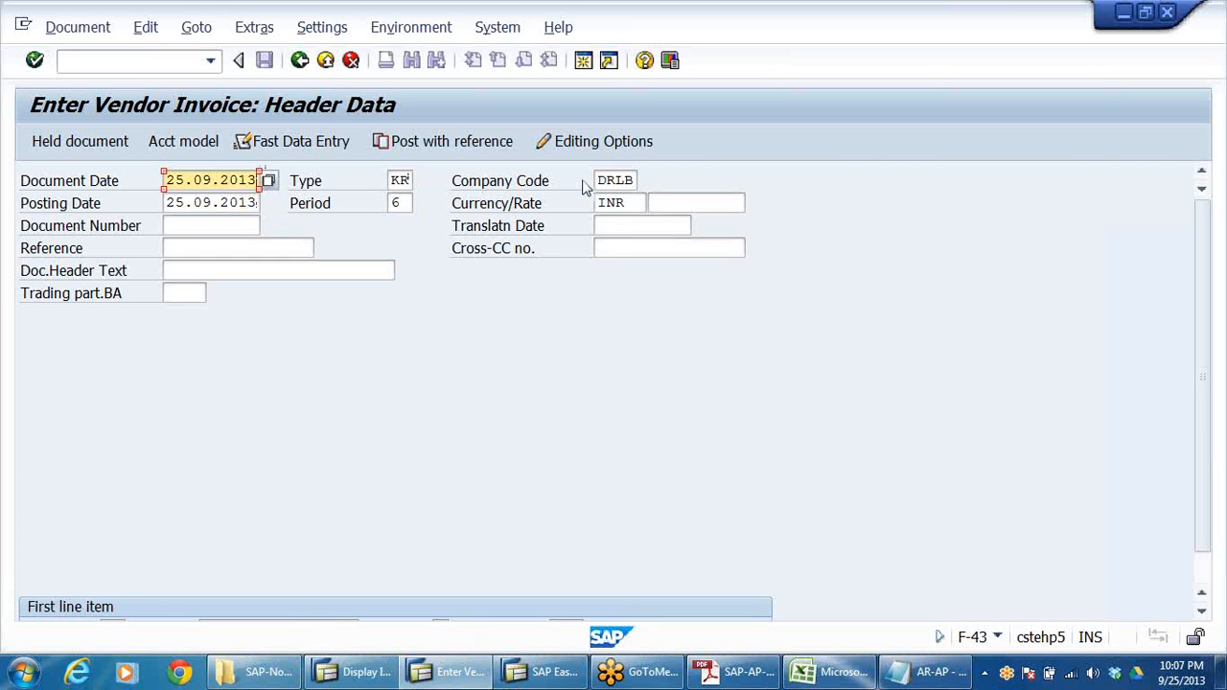
- Look up document type KR, Vendor invoice, in the list of document types and close the list
{"action": "left_click", "coordinate": [397, 180]}
{"action": "left_click", "coordinate": [421, 181]}
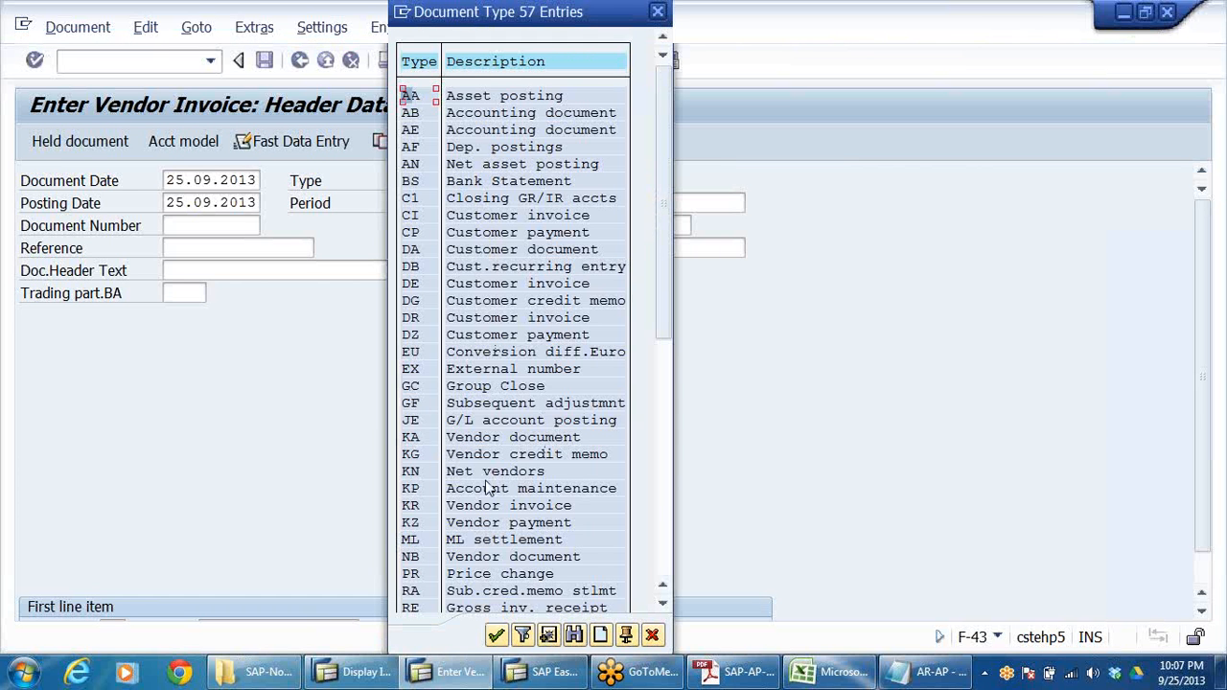
{"action": "left_click", "coordinate": [550, 506]}
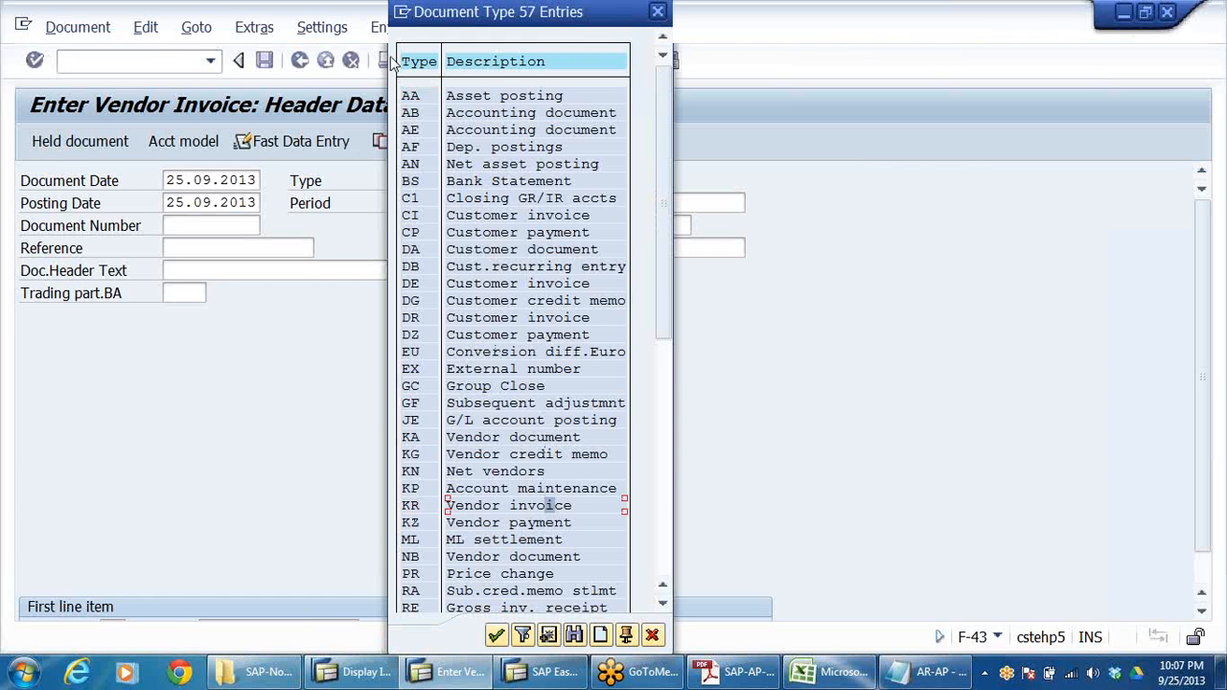
{"action": "left_click", "coordinate": [657, 12]}
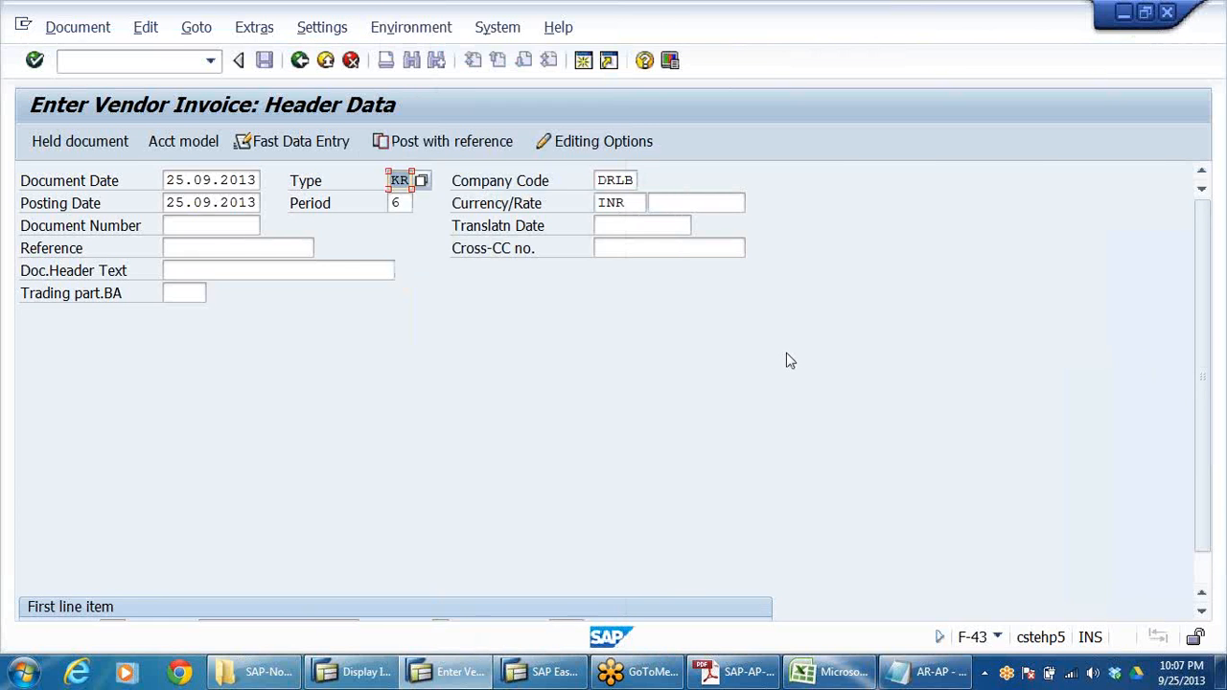
- Look up posting key 31, the vendor Invoice entry, in the first line item's list of posting keys and close the list
{"action": "left_click", "coordinate": [111, 593]}
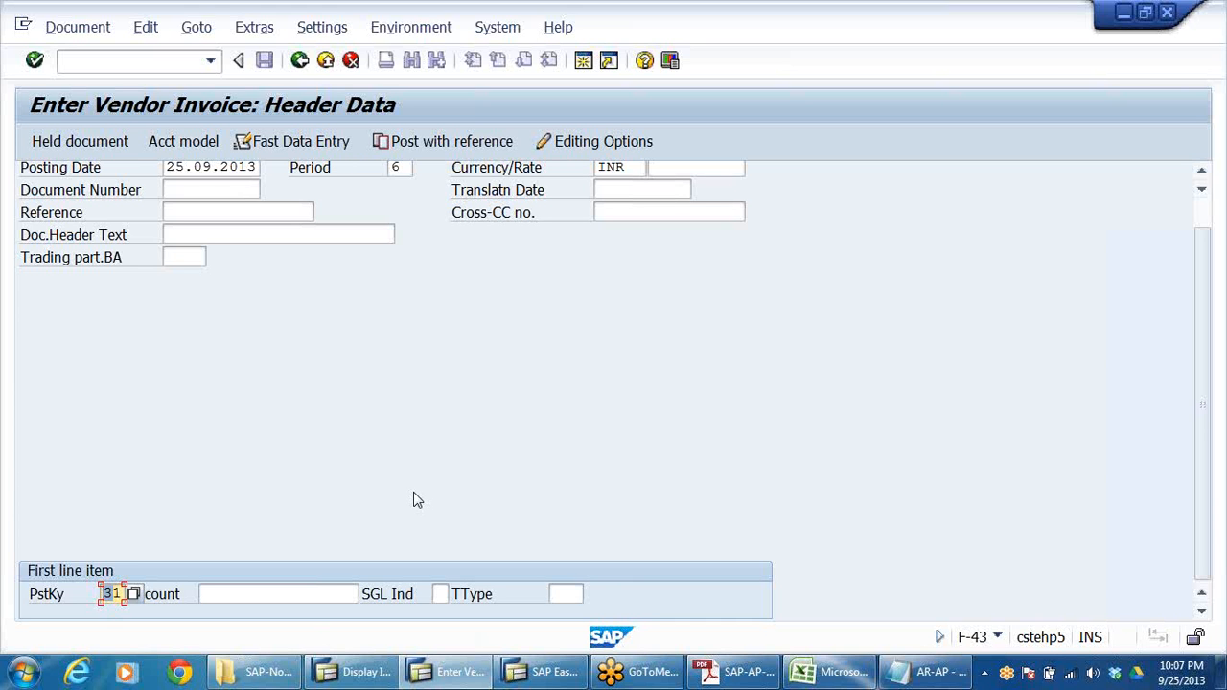
{"action": "left_click", "coordinate": [305, 589]}
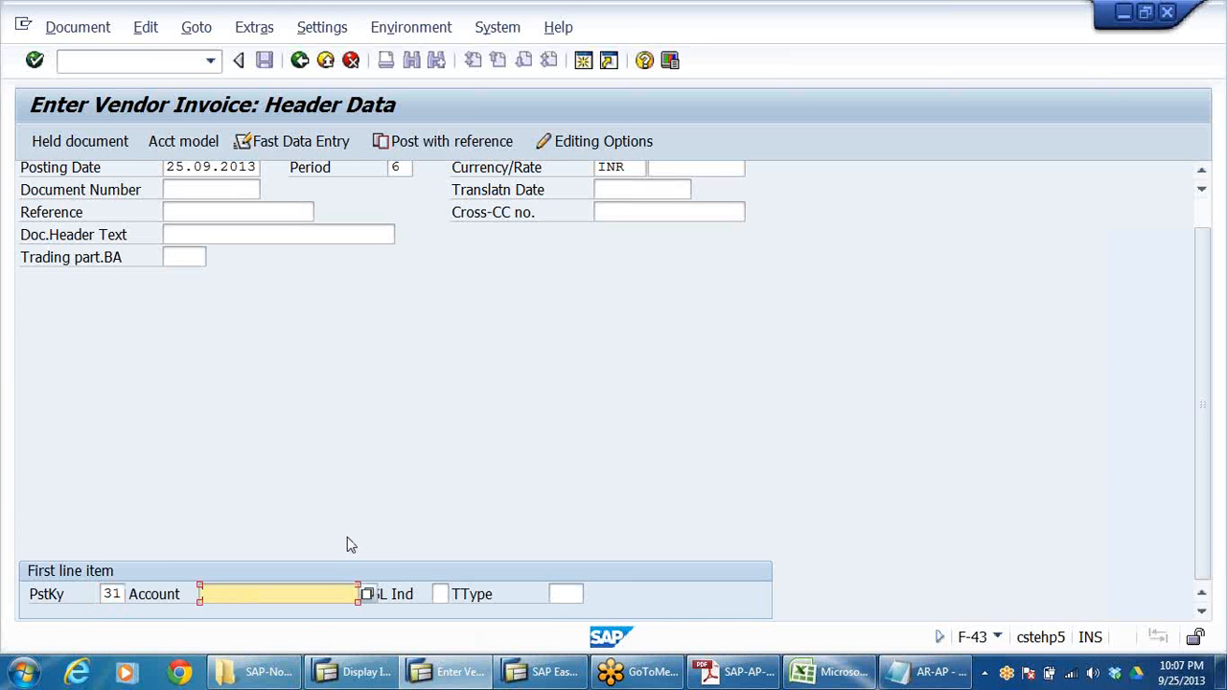
{"action": "left_click", "coordinate": [115, 592]}
{"action": "left_click", "coordinate": [135, 594]}
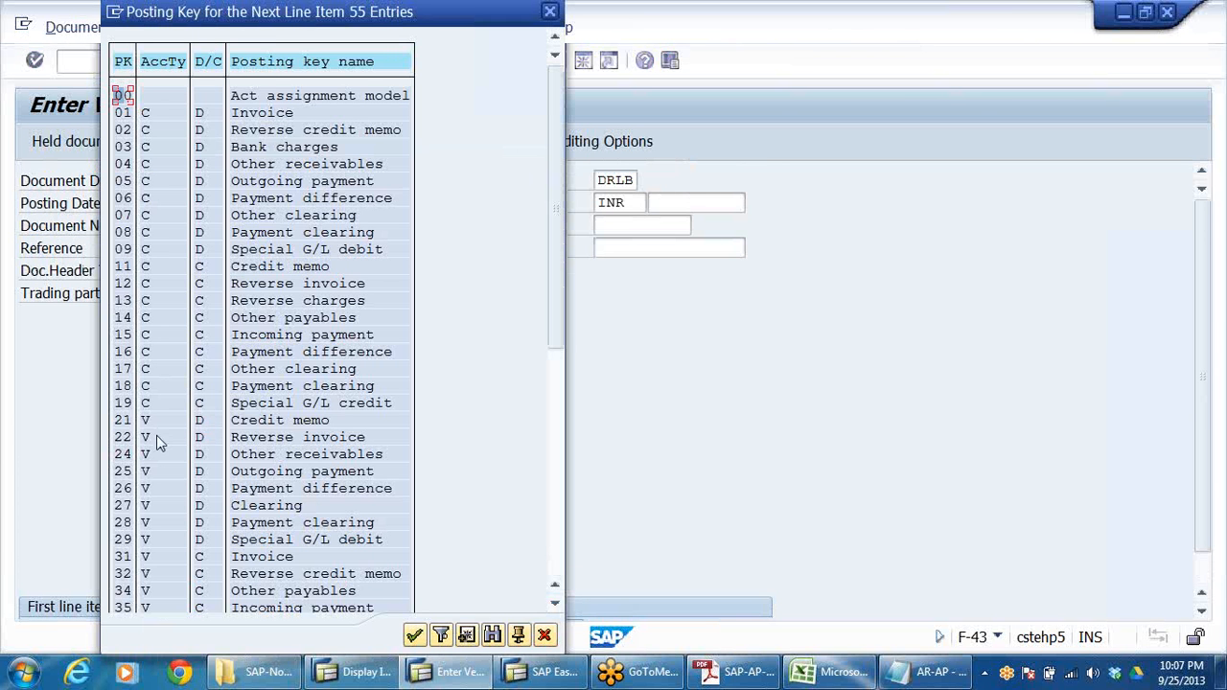
{"action": "left_click", "coordinate": [144, 562]}
{"action": "left_click", "coordinate": [205, 561]}
{"action": "left_click", "coordinate": [278, 562]}
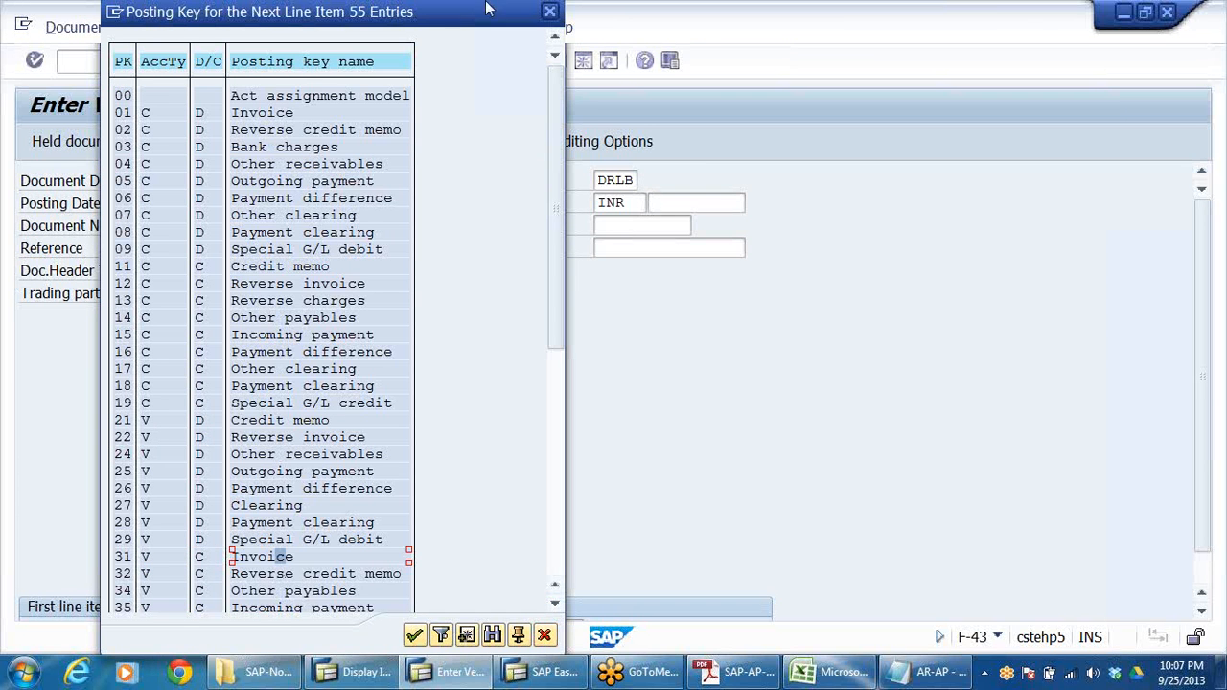
{"action": "left_click", "coordinate": [545, 636]}
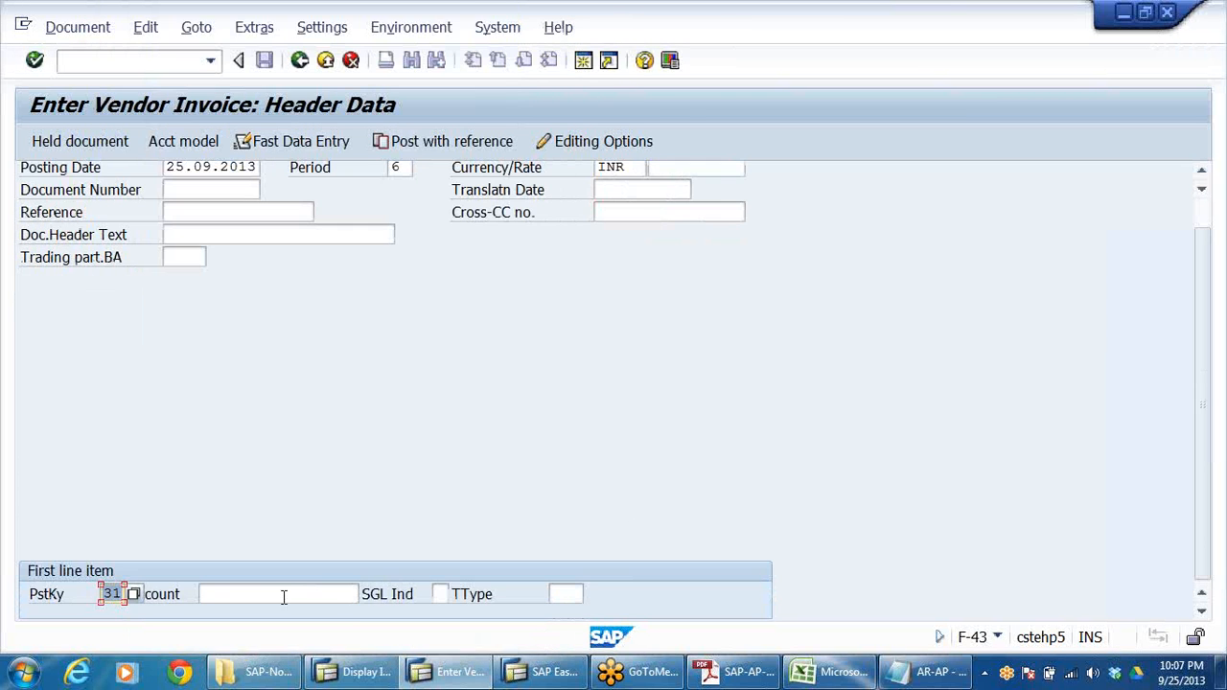
- Look up the vendors of company code DRLB for the first line item's account and close the hit list without choosing one
{"action": "left_click", "coordinate": [284, 593]}
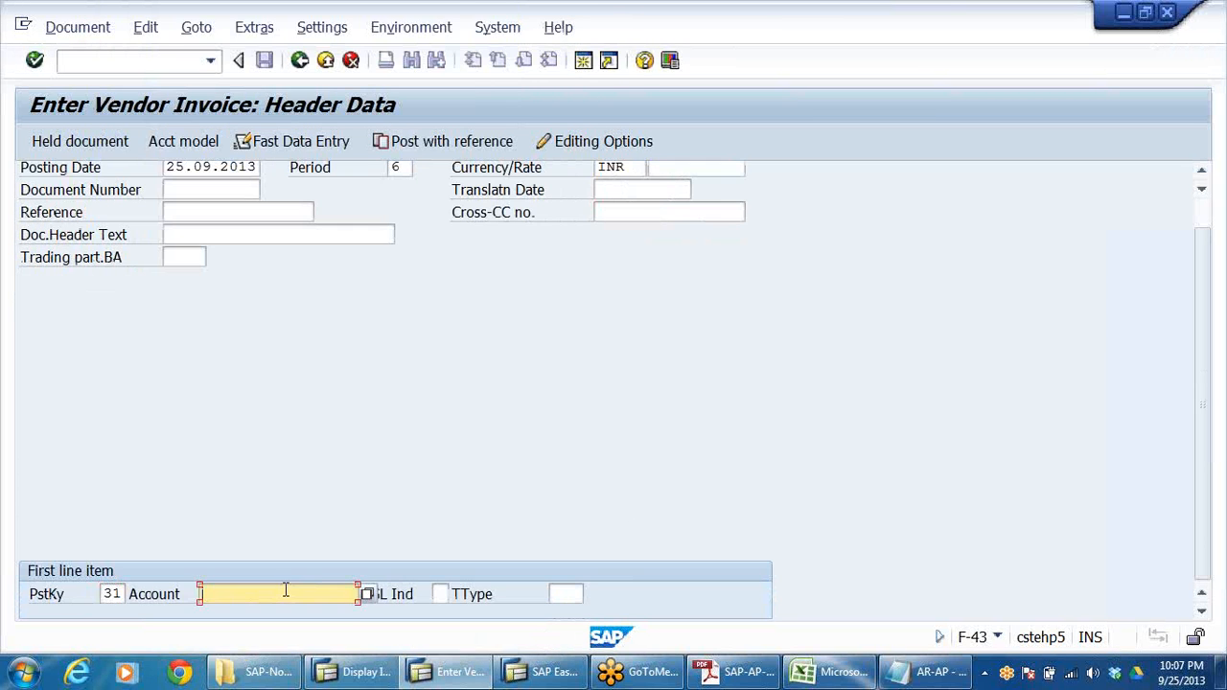
{"action": "left_click", "coordinate": [368, 594]}
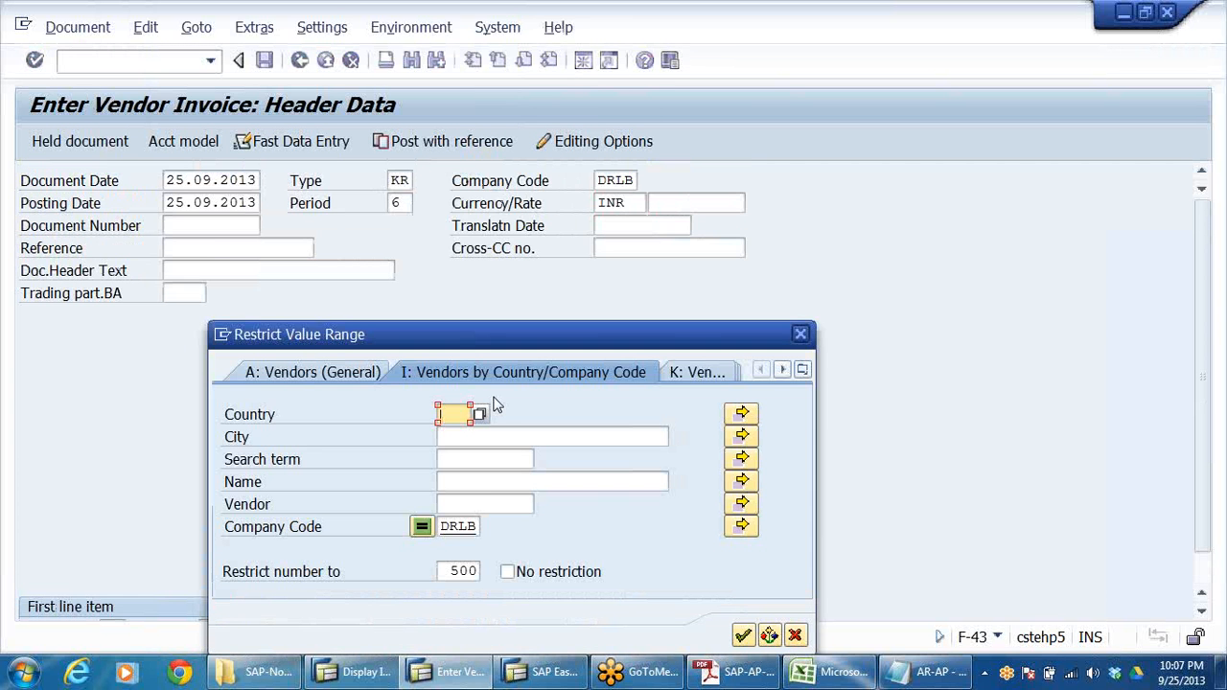
{"action": "left_click_drag", "start_coordinate": [587, 343], "coordinate": [618, 219]}
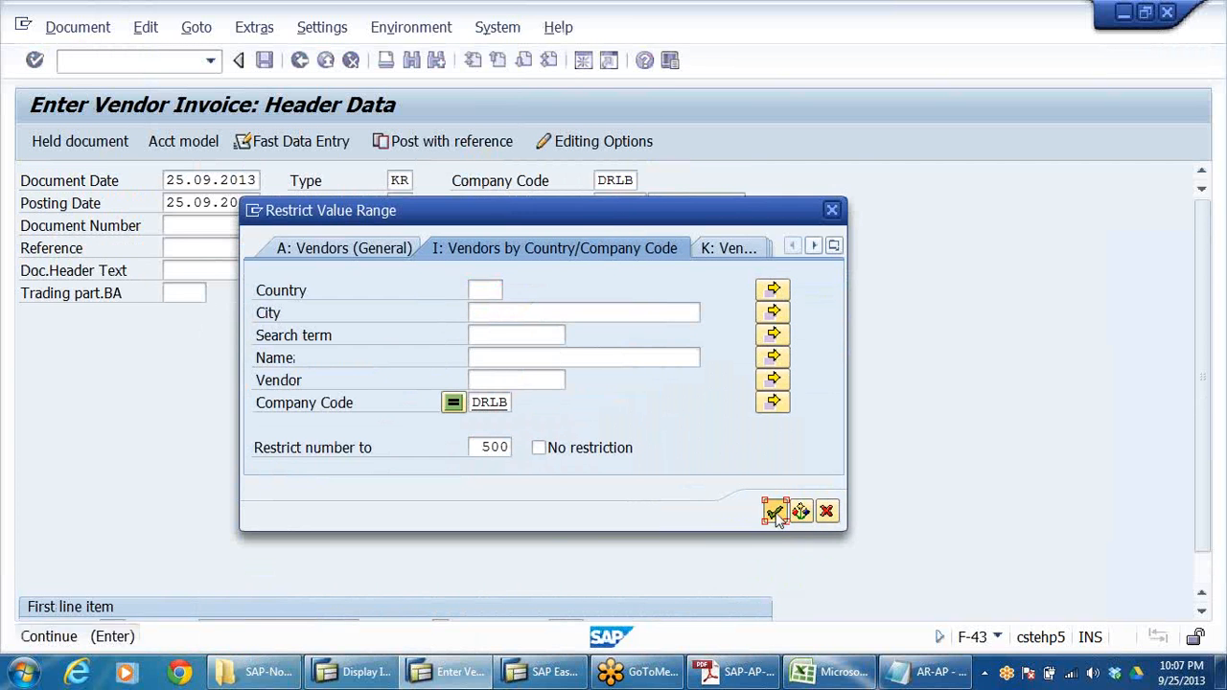
{"action": "left_click", "coordinate": [774, 513]}
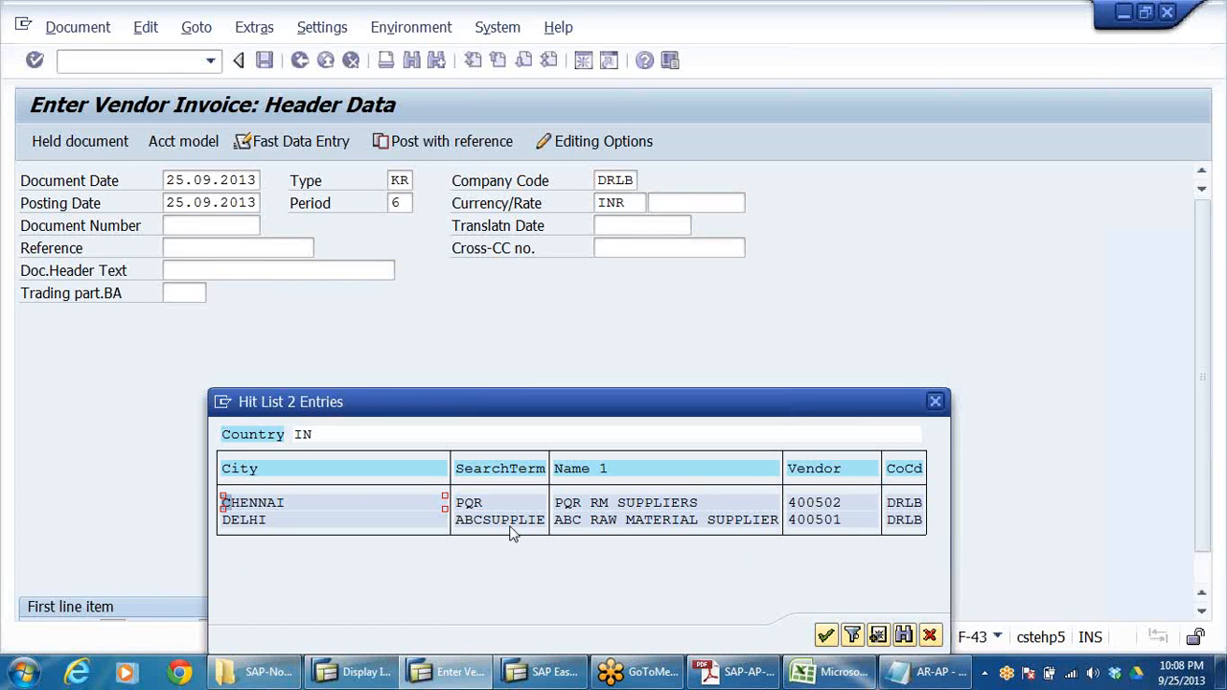
{"action": "left_click", "coordinate": [573, 520]}
{"action": "left_click", "coordinate": [930, 405]}
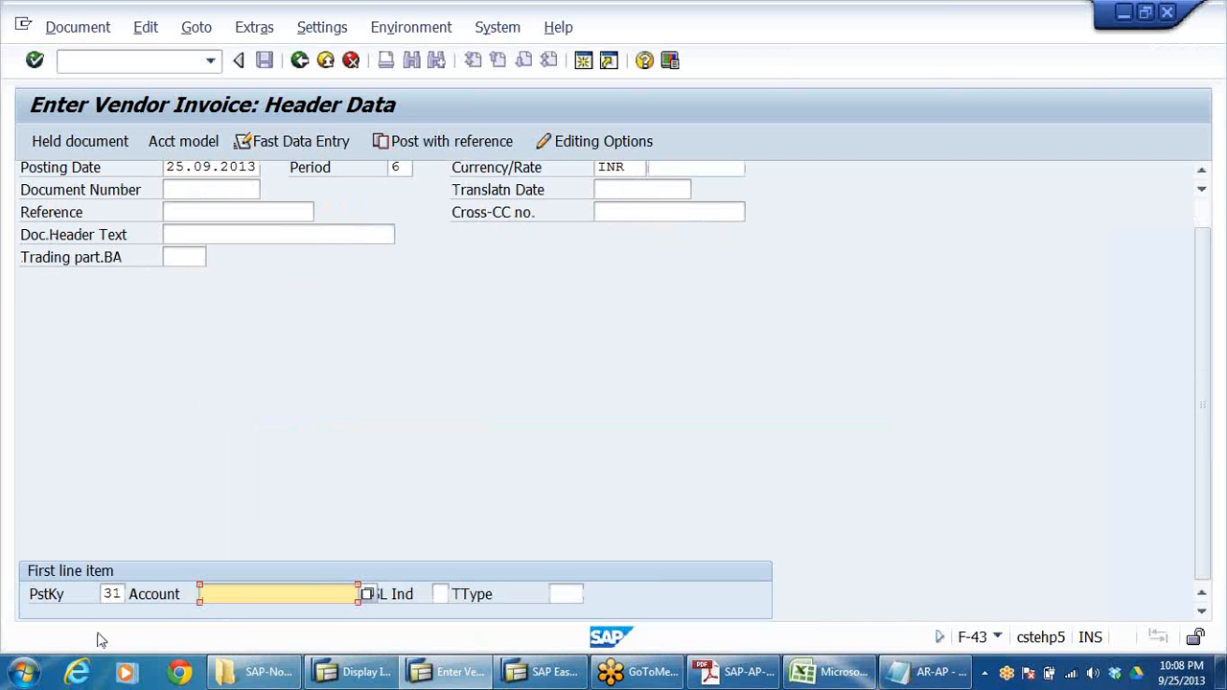
- Set the first line item's posting key to 01 and choose the customer SUN PHARMA DEALERS as its account
{"action": "left_click", "coordinate": [115, 595]}
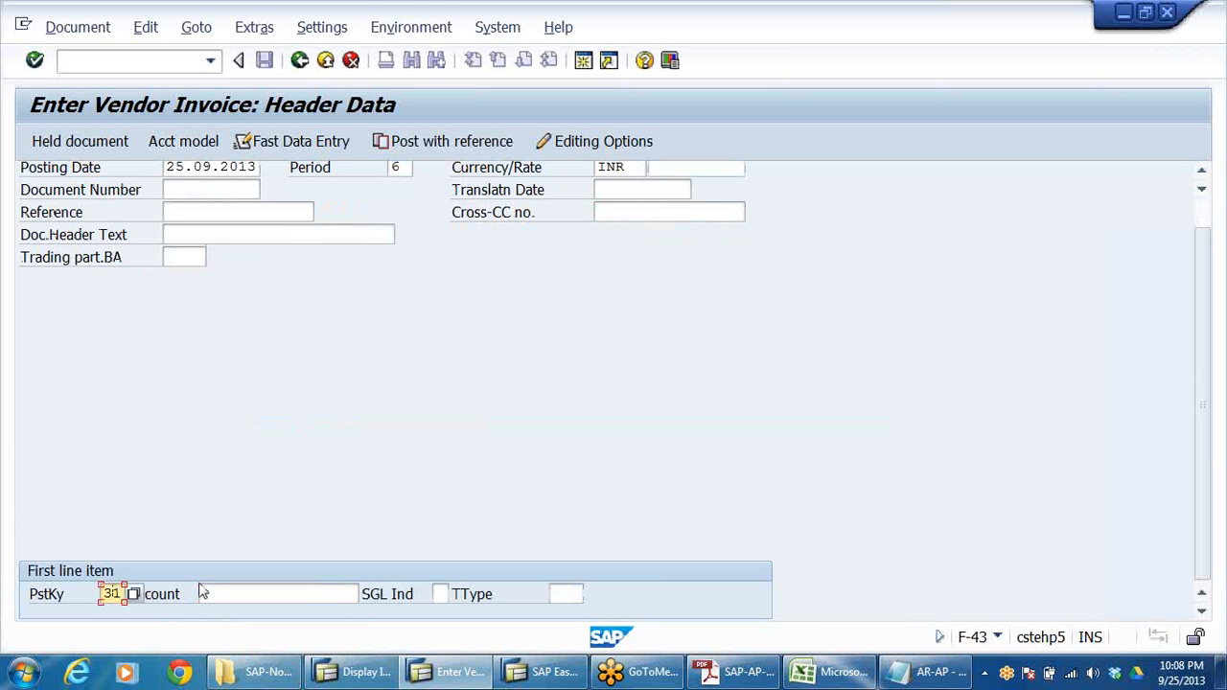
{"action": "key", "text": "BackSpace"}
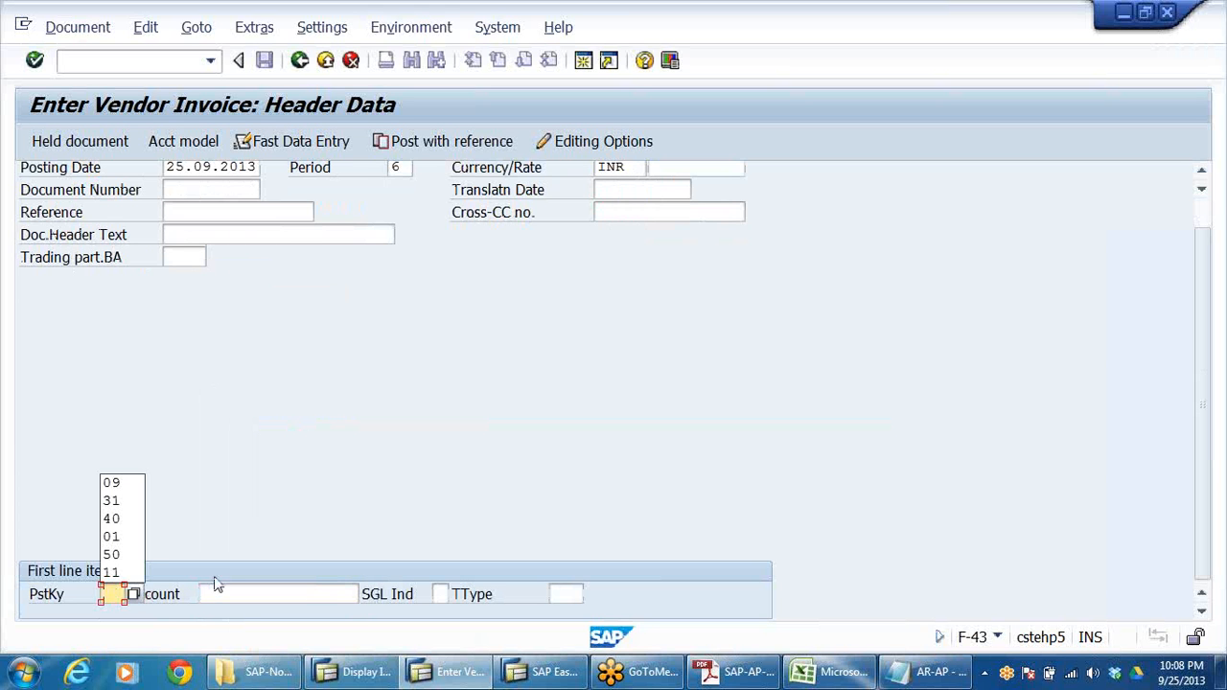
{"action": "left_click", "coordinate": [118, 593]}
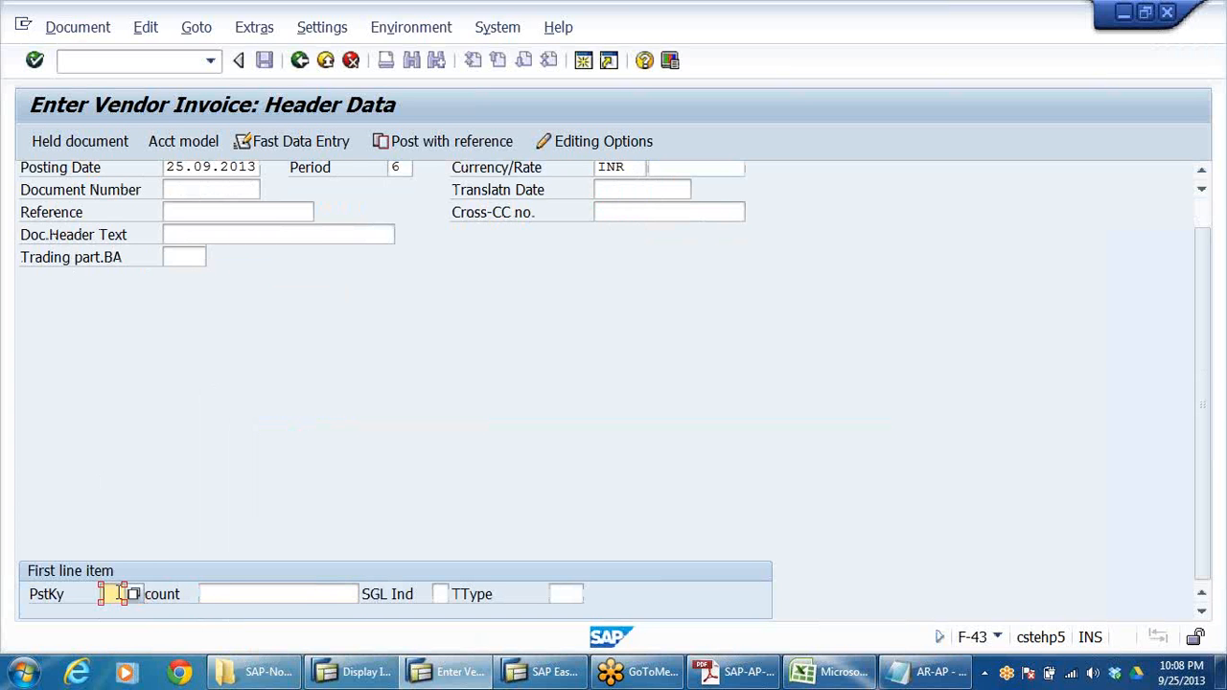
{"action": "type", "text": "01"}
{"action": "left_click", "coordinate": [290, 595]}
{"action": "left_click", "coordinate": [368, 595]}
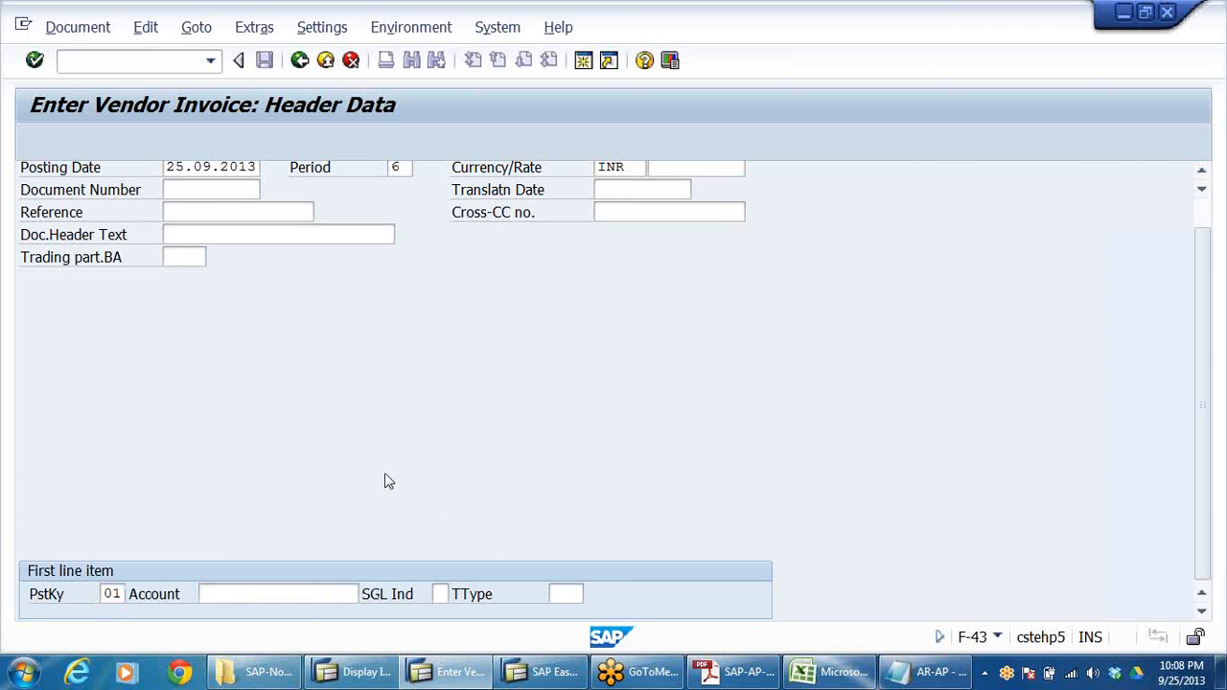
{"action": "left_click", "coordinate": [744, 635]}
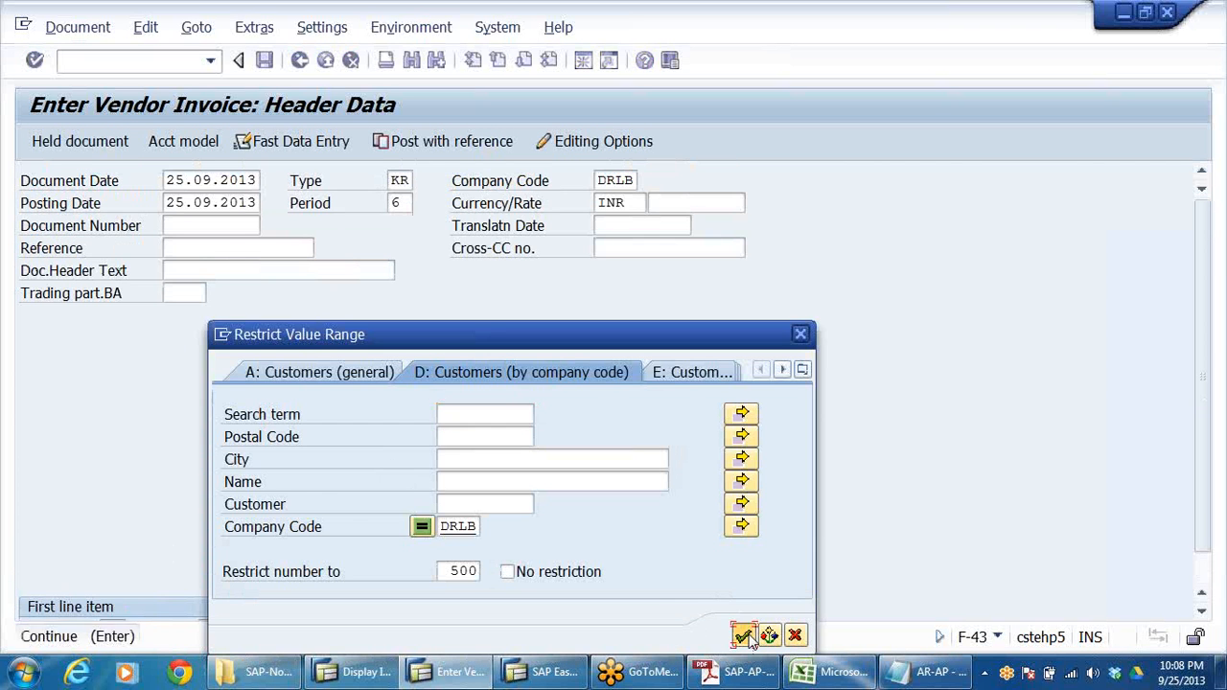
{"action": "left_click", "coordinate": [705, 526]}
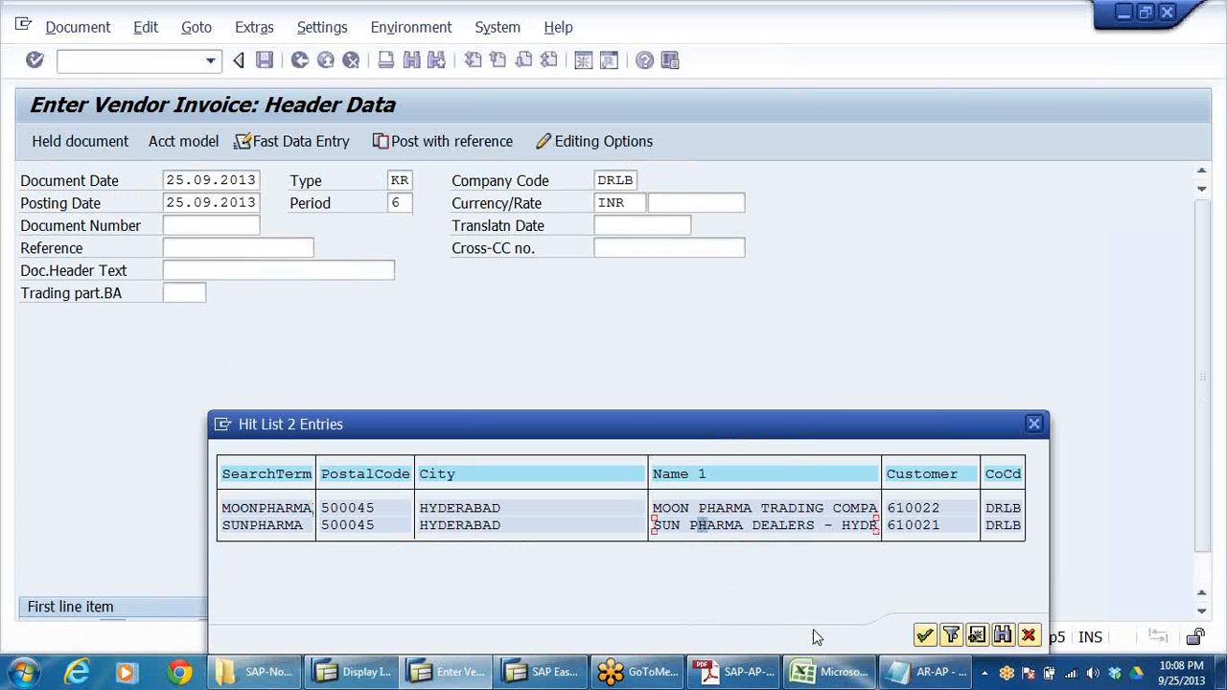
{"action": "left_click", "coordinate": [924, 635]}
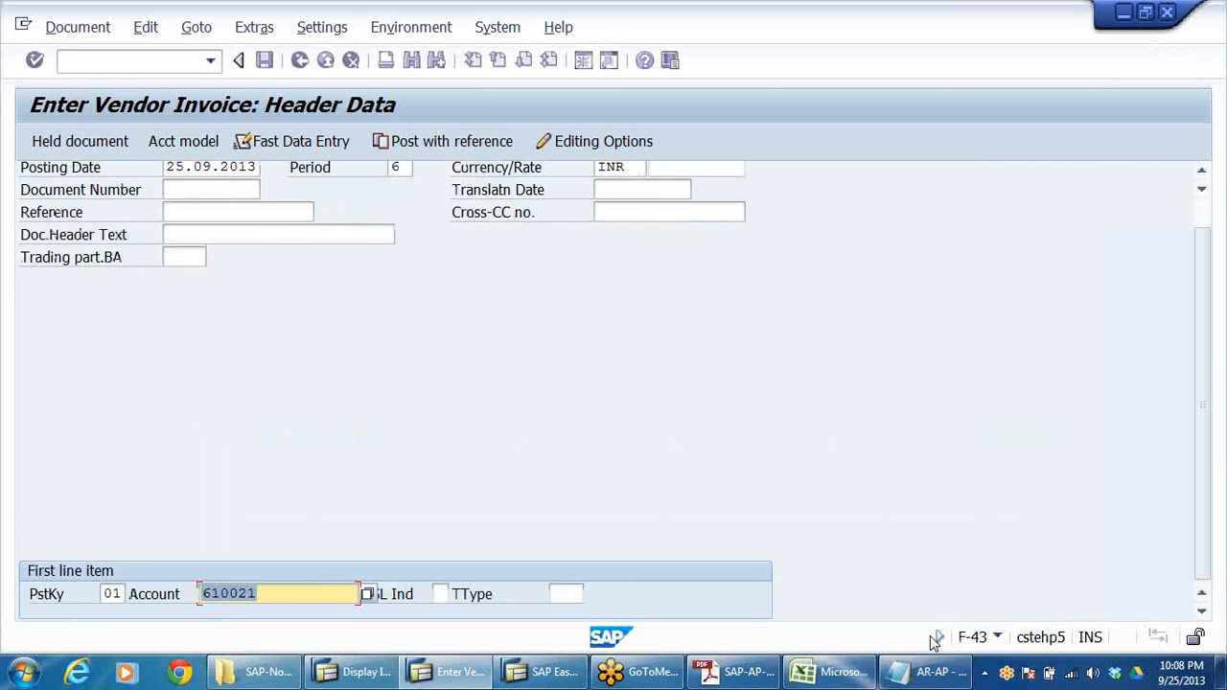
- Set the first line item's posting key to 40 and clear the customer account
{"action": "left_click", "coordinate": [114, 593]}
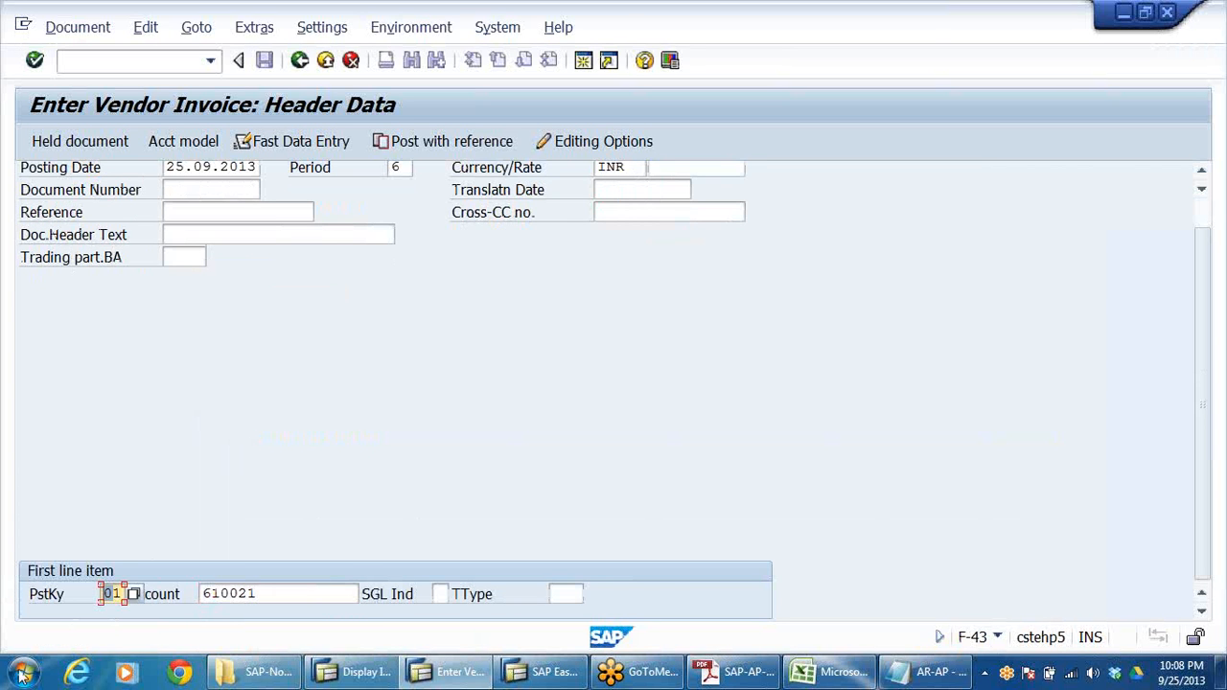
{"action": "mouse_move", "coordinate": [289, 679]}
{"action": "key", "text": "Delete"}
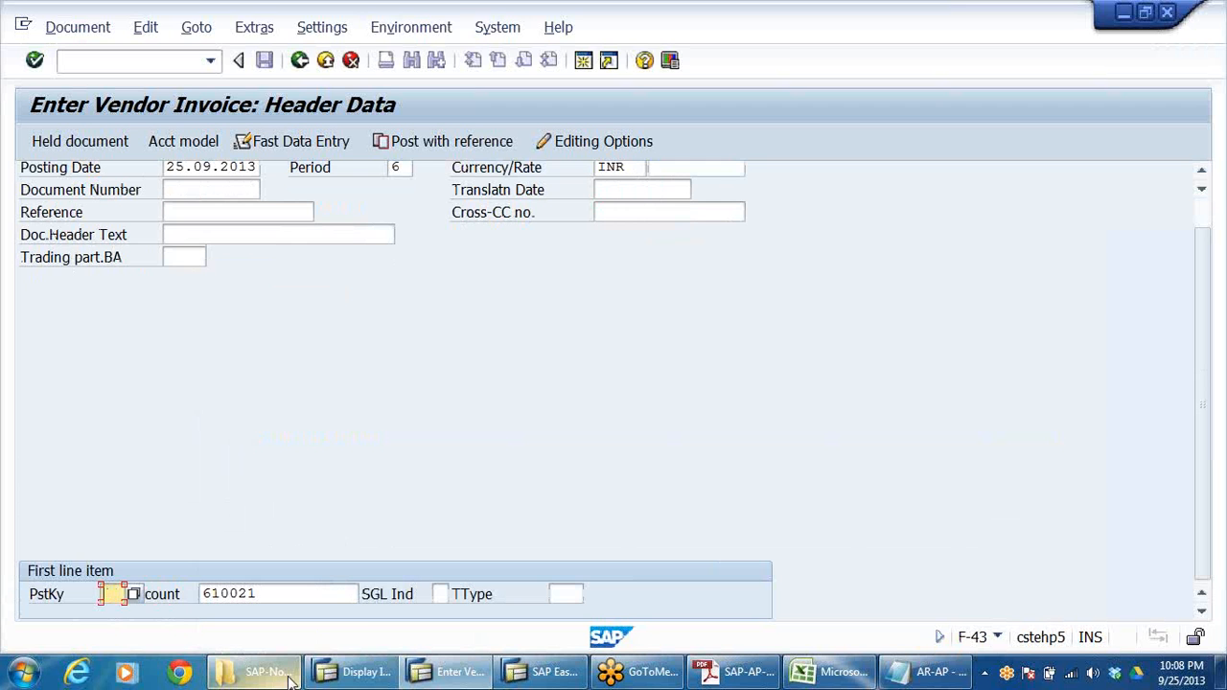
{"action": "type", "text": "40"}
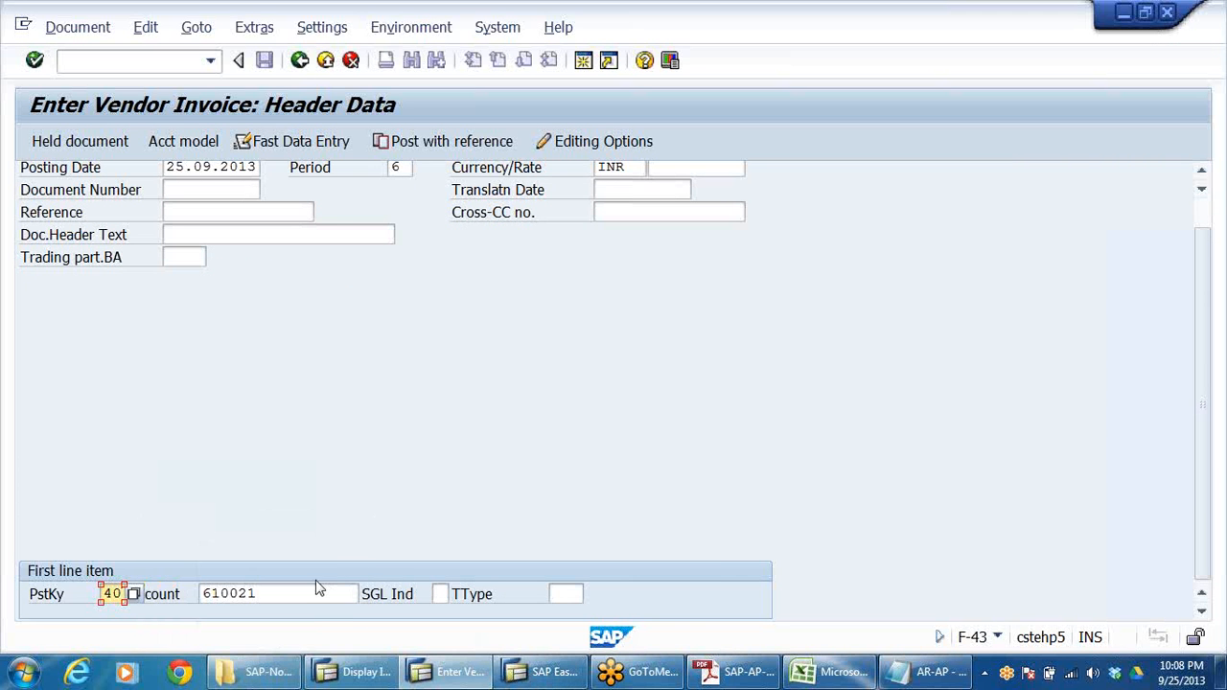
{"action": "left_click", "coordinate": [306, 594]}
{"action": "key", "text": "BackSpace"}
{"action": "key", "text": "BackSpace"}
{"action": "key", "text": "BackSpace"}
{"action": "key", "text": "BackSpace"}
{"action": "key", "text": "BackSpace"}
{"action": "key", "text": "BackSpace"}
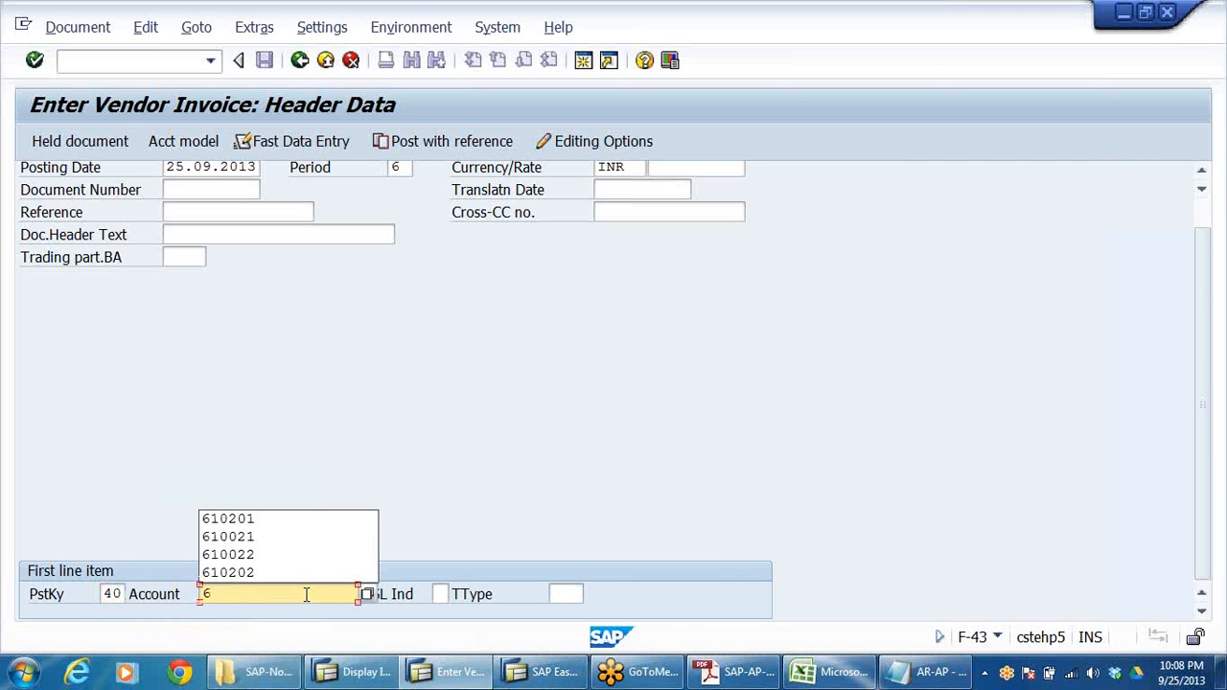
- Look through the G/L accounts of company code DRLB available for the line item and close the list without choosing one
{"action": "left_click", "coordinate": [368, 594]}
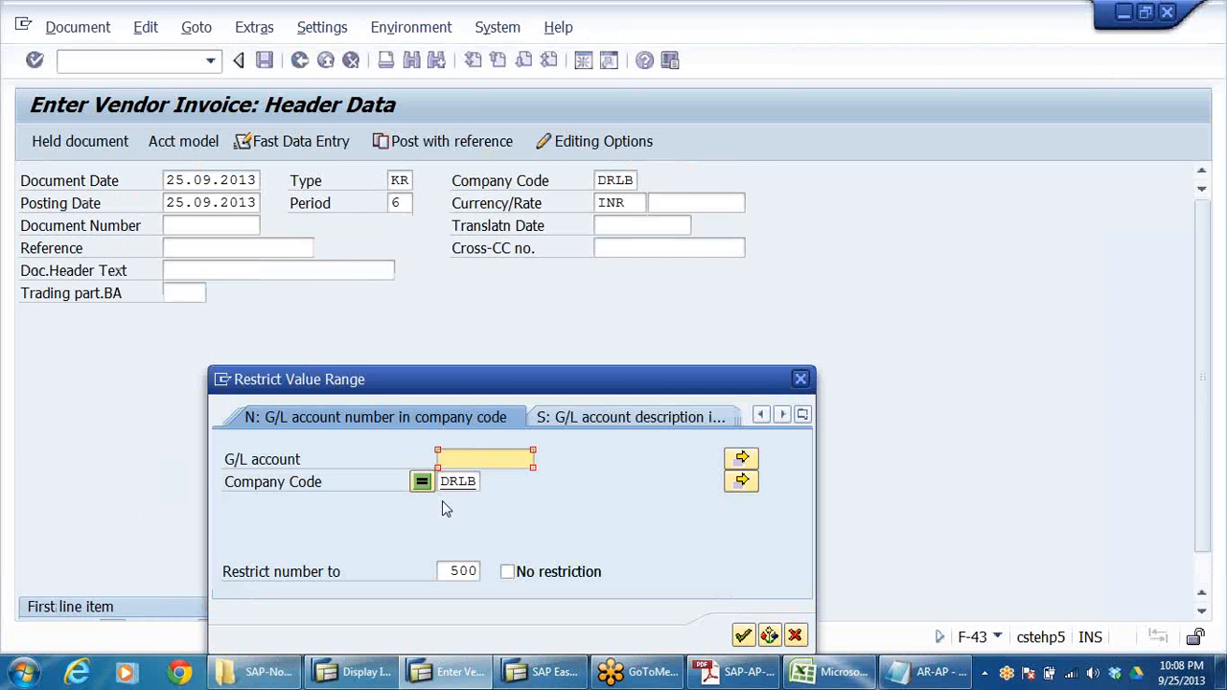
{"action": "left_click", "coordinate": [744, 636]}
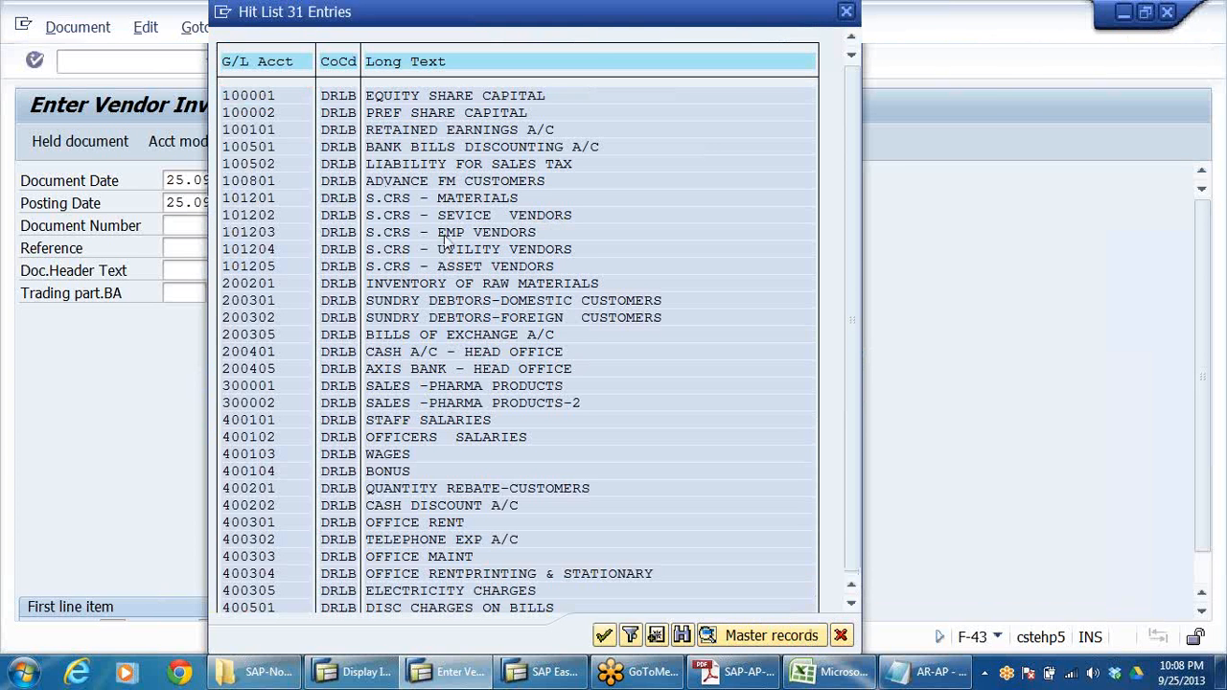
{"action": "scroll", "coordinate": [441, 211], "scroll_direction": "down", "scroll_amount": 1}
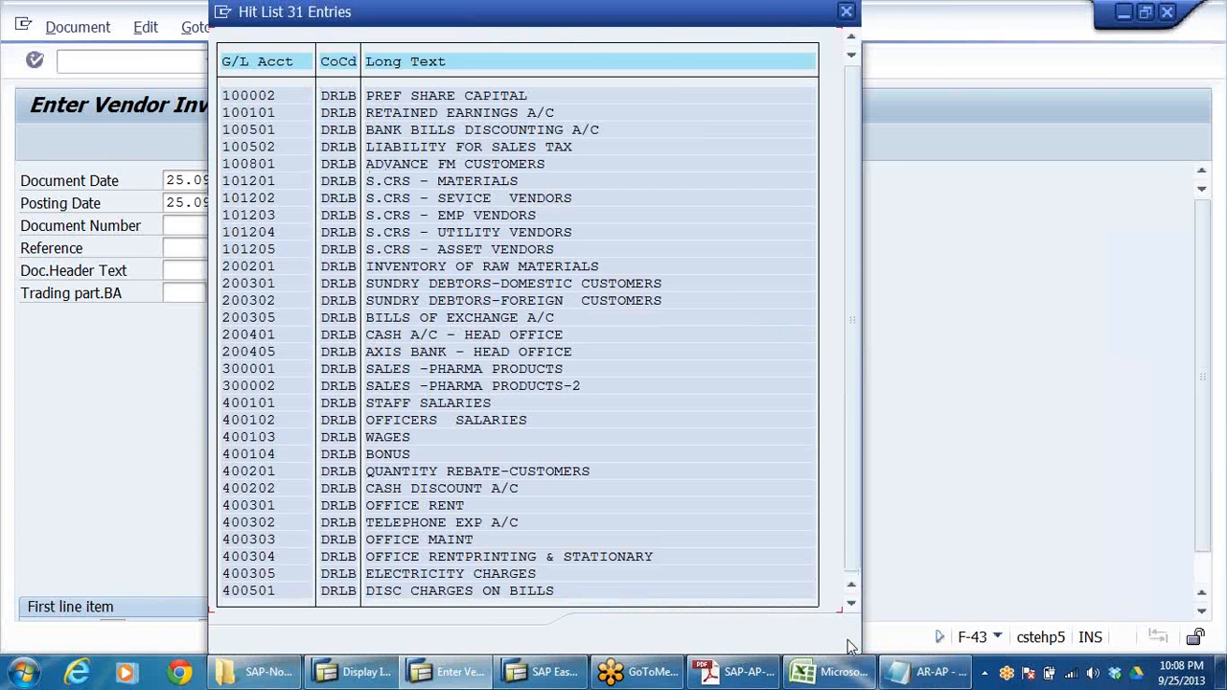
{"action": "scroll", "coordinate": [824, 613], "scroll_direction": "up", "scroll_amount": 1}
{"action": "left_click", "coordinate": [839, 635]}
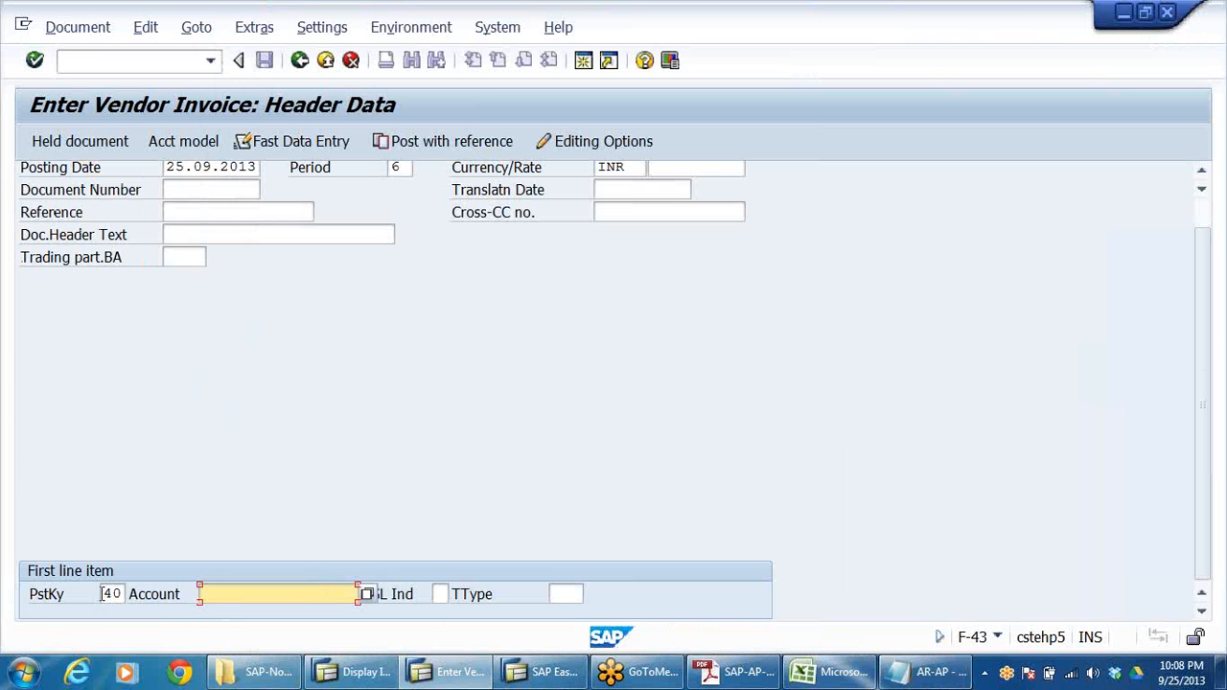
- Set the first line item's posting key to 31 and choose ABC RAW MATERIAL SUPPLIER from the DRLB vendors as its account
{"action": "left_click", "coordinate": [114, 593]}
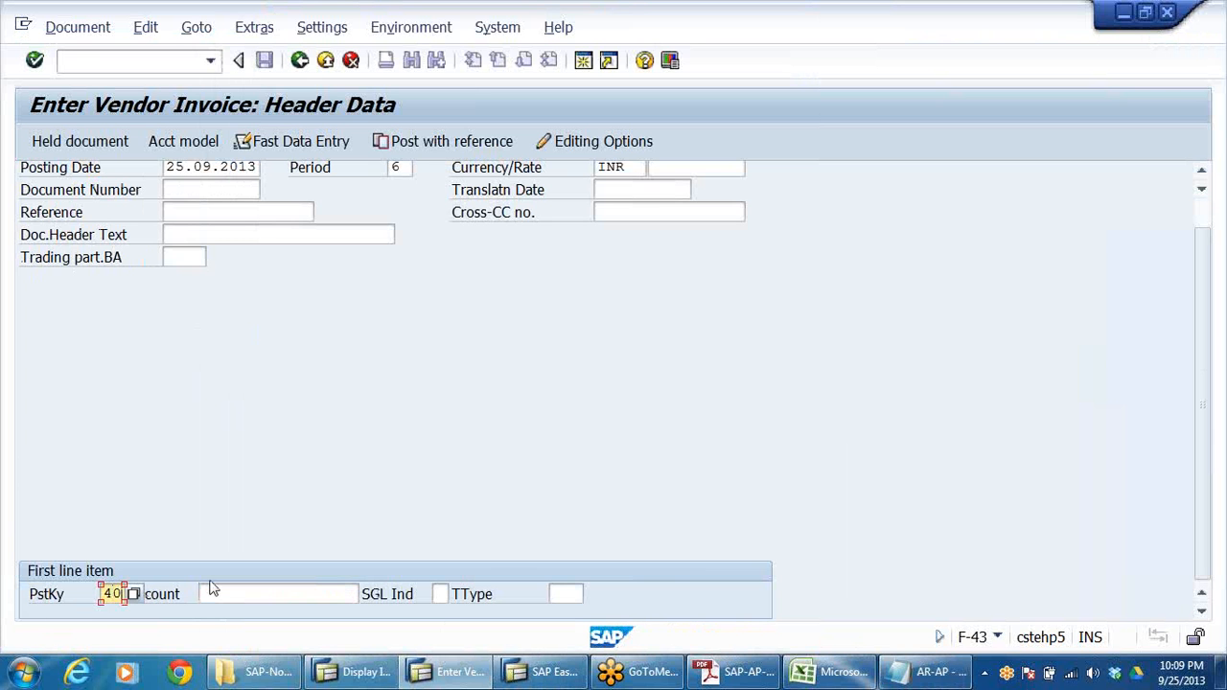
{"action": "key", "text": "BackSpace"}
{"action": "key", "text": "BackSpace"}
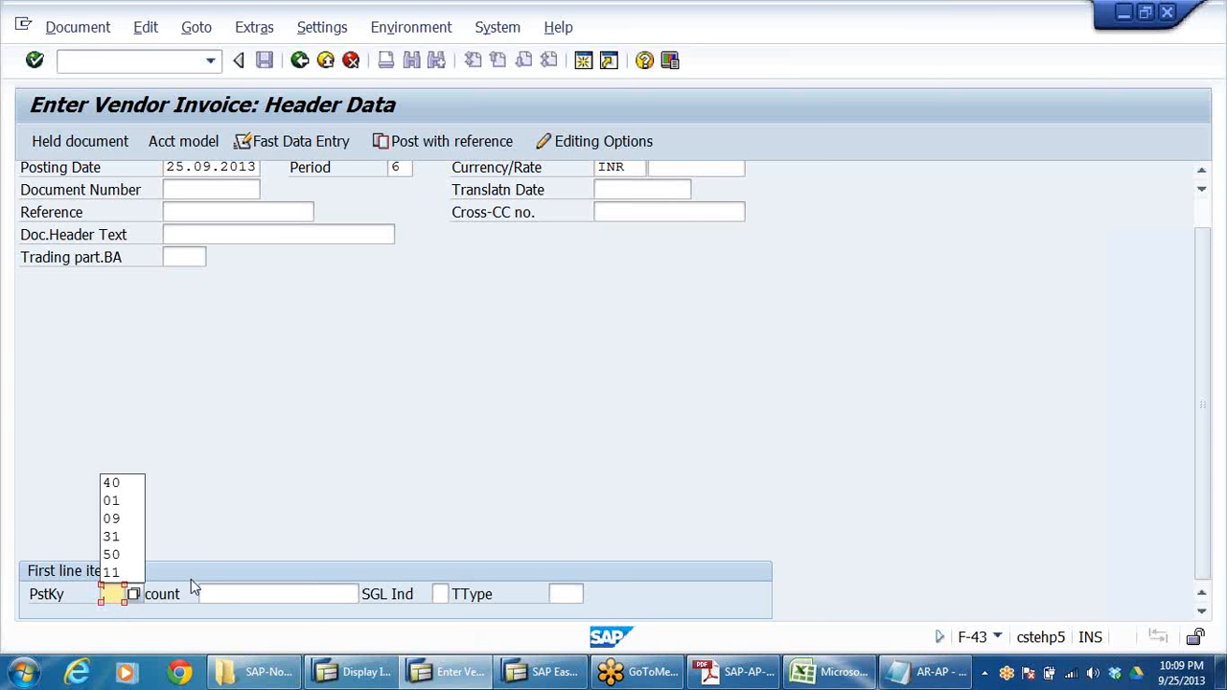
{"action": "left_click", "coordinate": [125, 538]}
{"action": "left_click", "coordinate": [278, 594]}
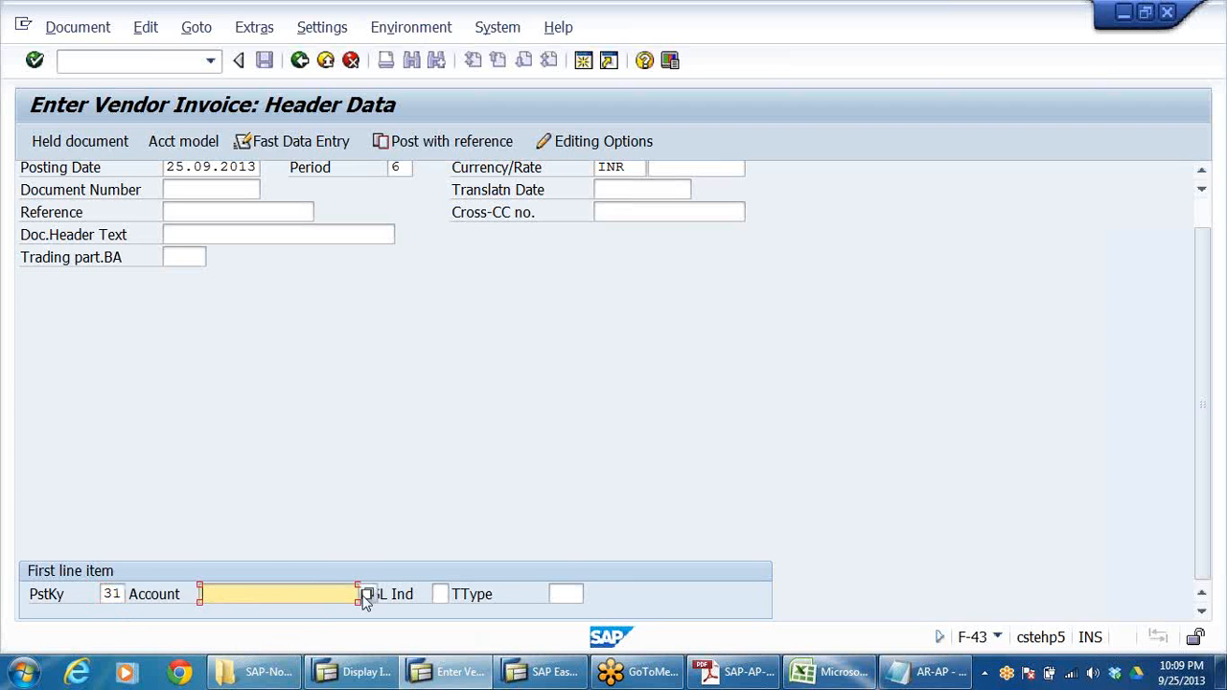
{"action": "left_click", "coordinate": [364, 595]}
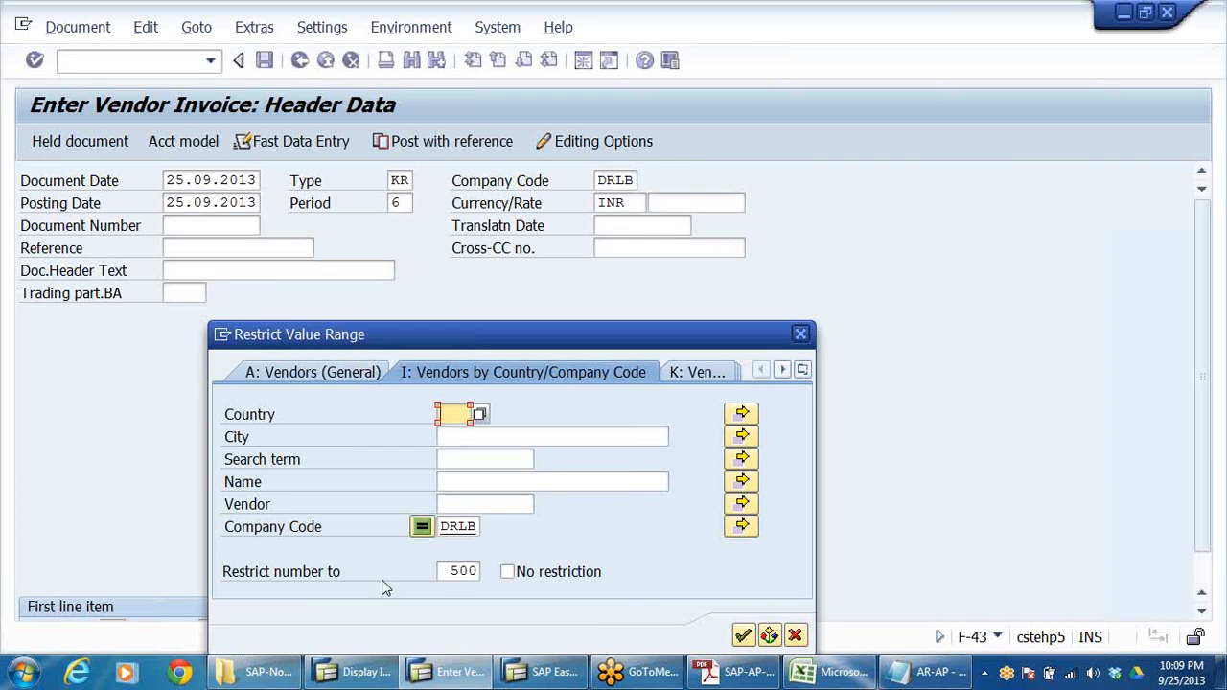
{"action": "type", "text": "IN"}
{"action": "left_click", "coordinate": [743, 636]}
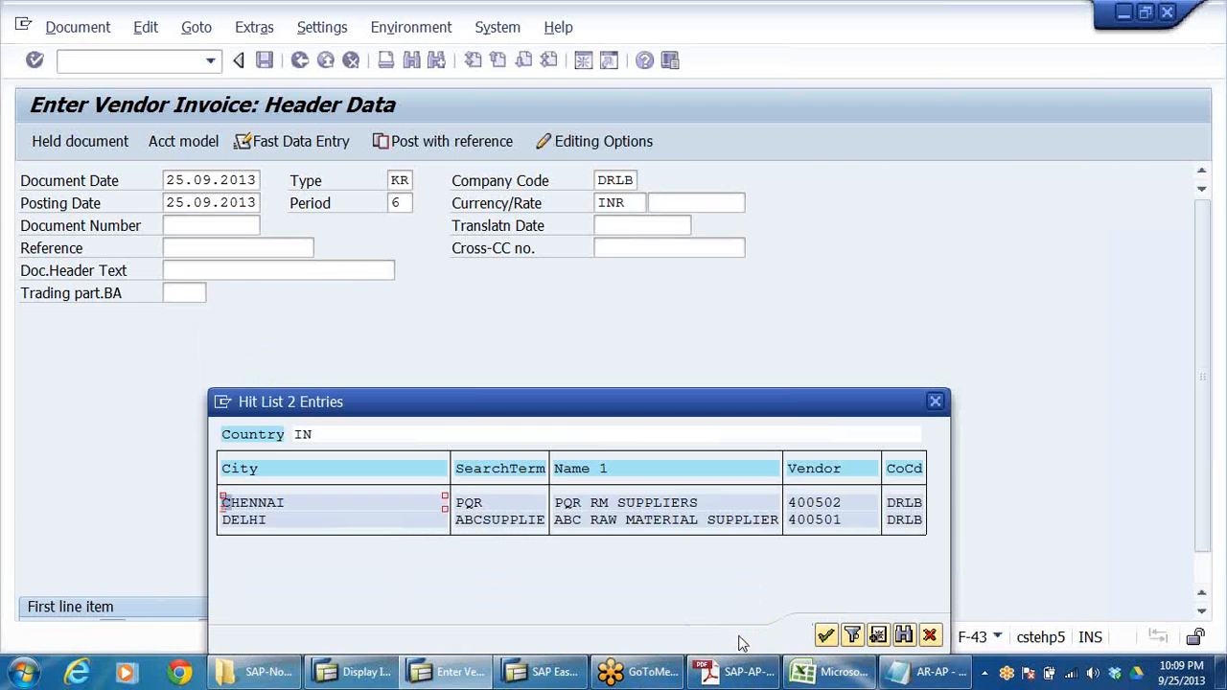
{"action": "left_click", "coordinate": [836, 519]}
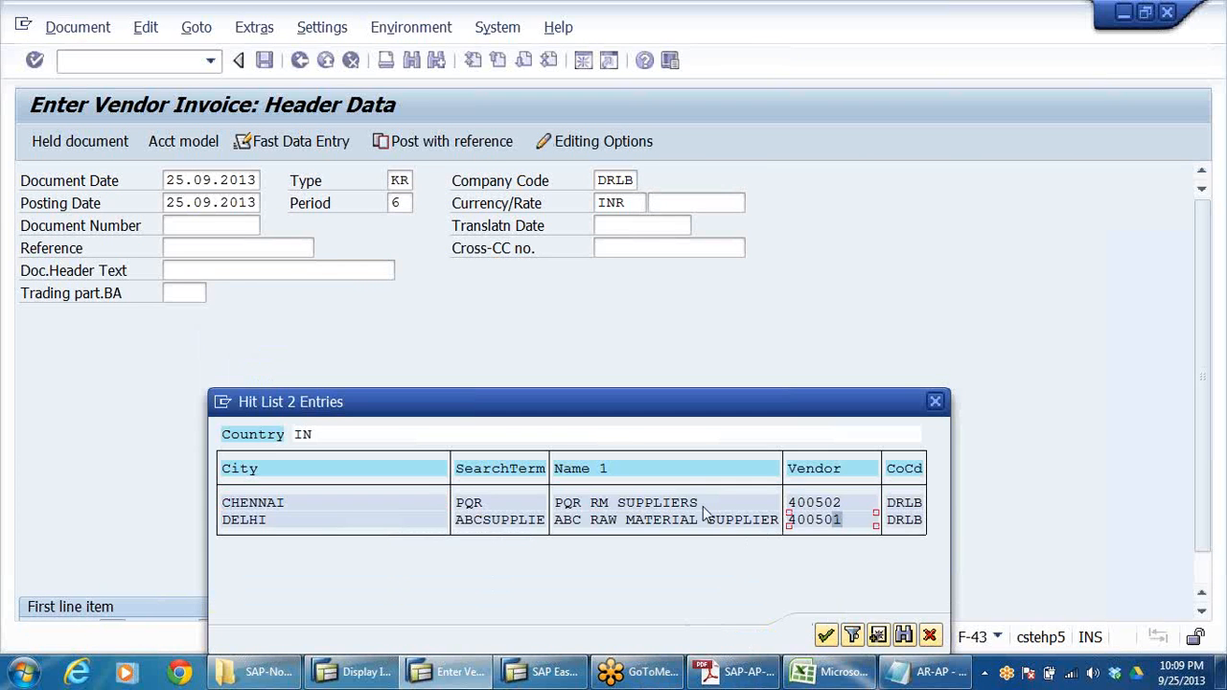
{"action": "double_click", "coordinate": [616, 522]}
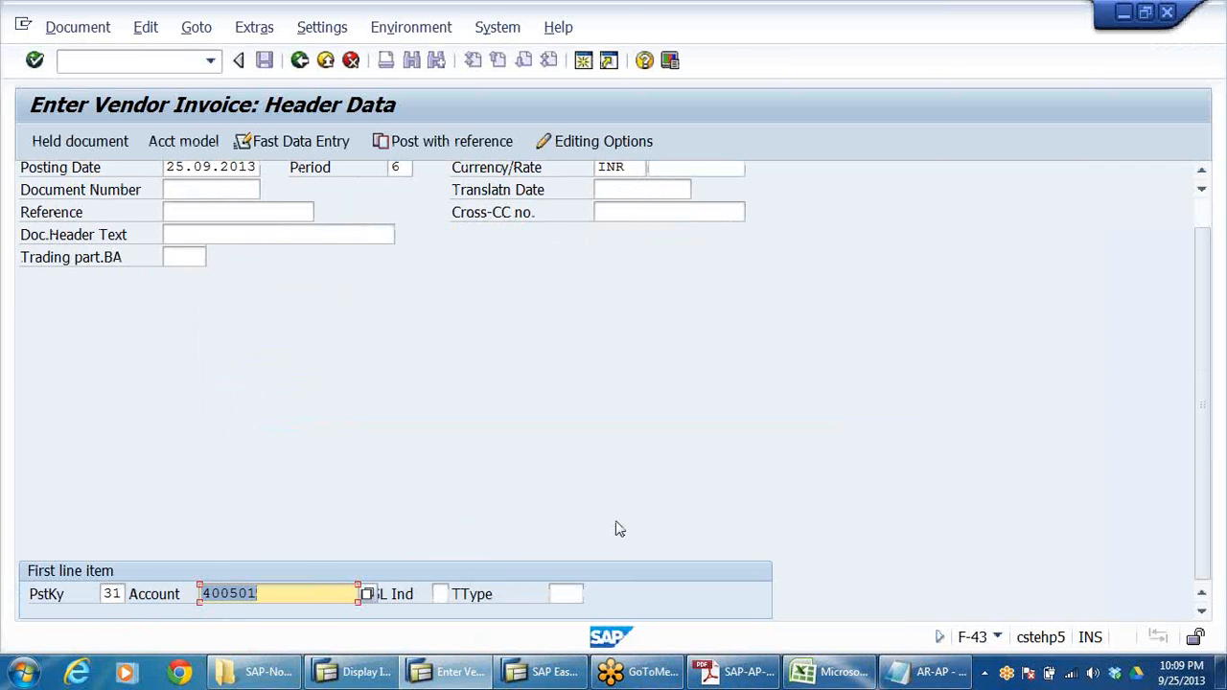
{"action": "key", "text": "Return"}
{"action": "left_click", "coordinate": [117, 594]}
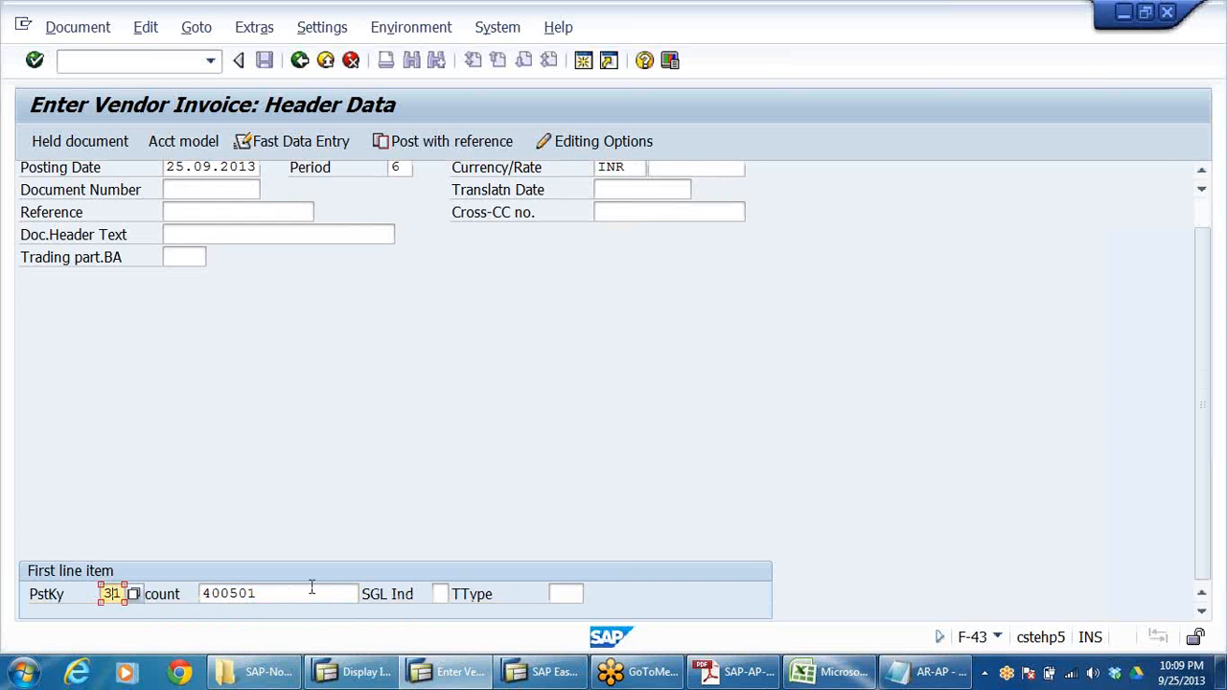
{"action": "left_click_drag", "start_coordinate": [289, 596], "coordinate": [40, 594]}
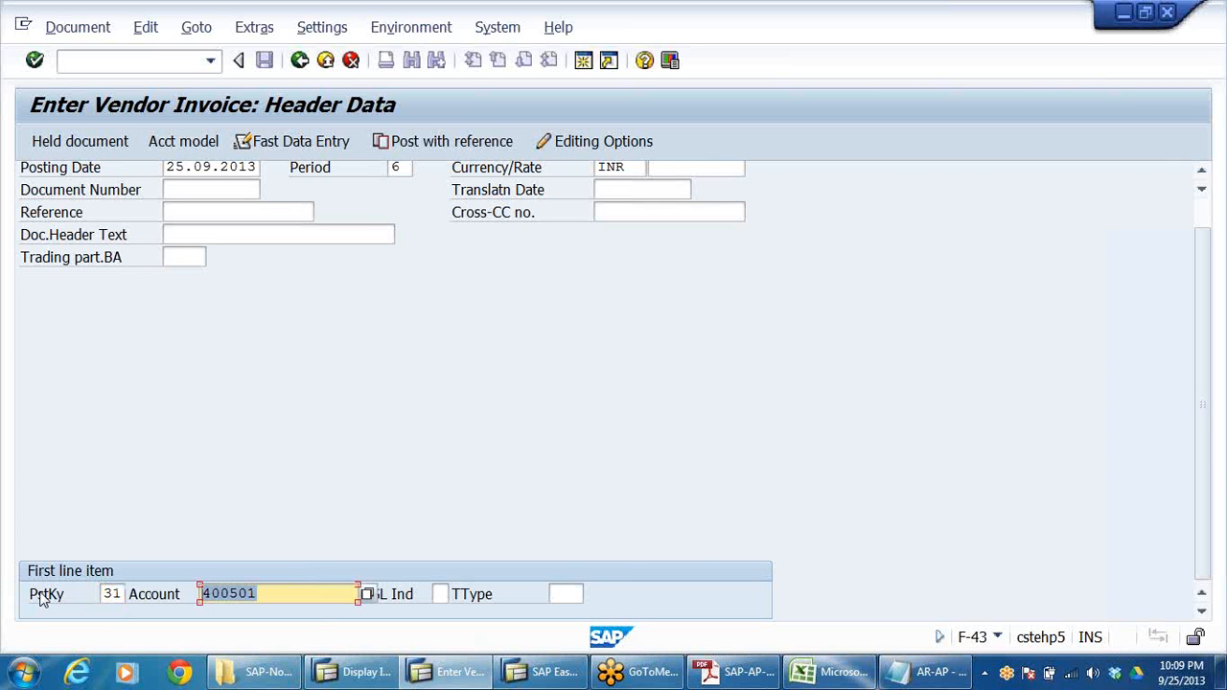
{"action": "left_click", "coordinate": [112, 593]}
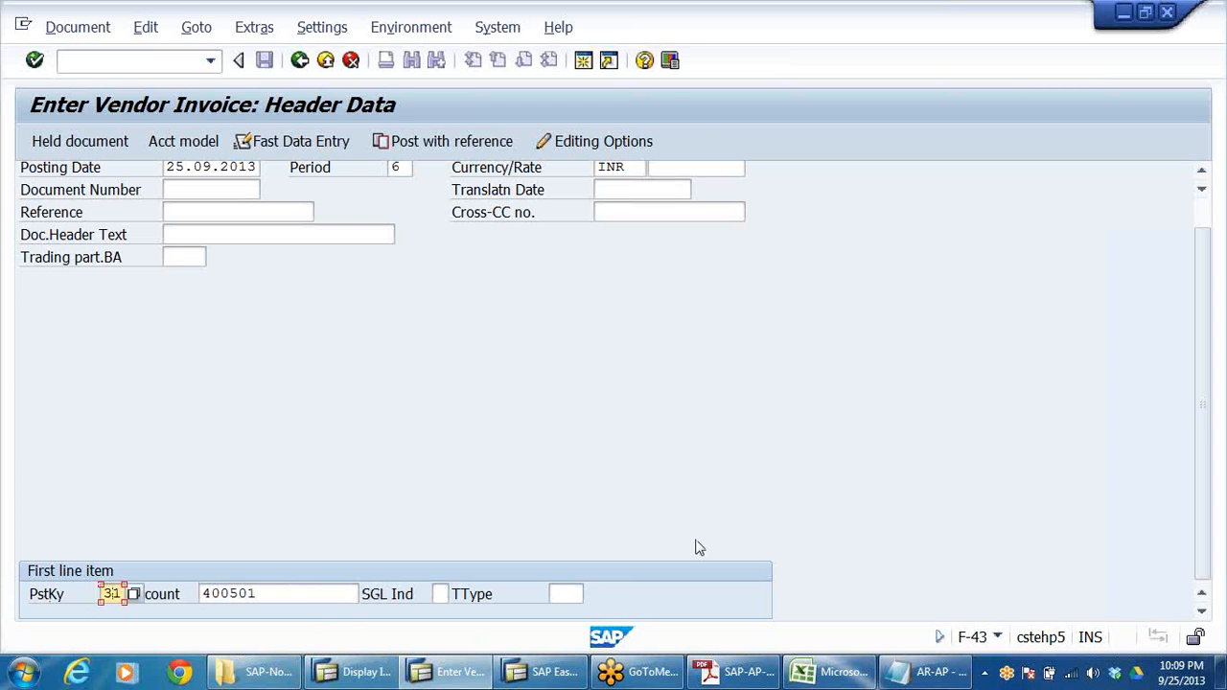
- Set the vendor item's amount to 122000 INR and its text to RAW MATERIALS PROCURED
{"action": "key", "text": "Return"}
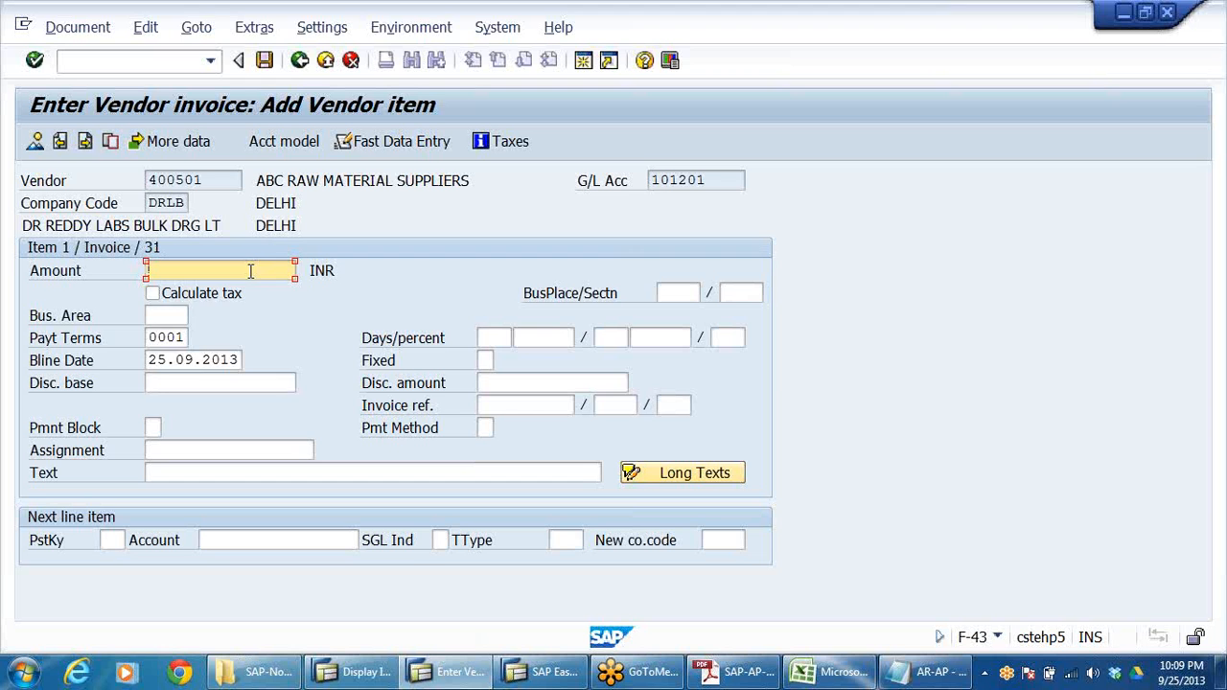
{"action": "type", "text": "1"}
{"action": "left_click", "coordinate": [195, 324]}
{"action": "left_click", "coordinate": [144, 348]}
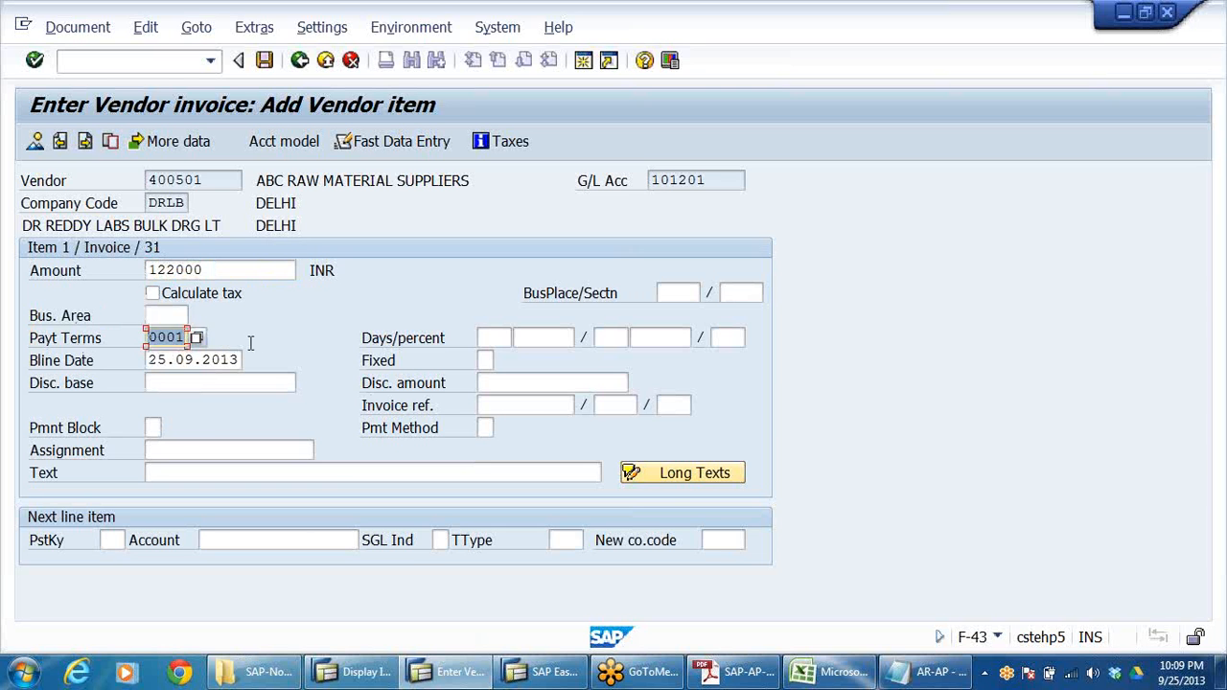
{"action": "double_click", "coordinate": [154, 337]}
{"action": "left_click", "coordinate": [166, 336]}
{"action": "double_click", "coordinate": [221, 275]}
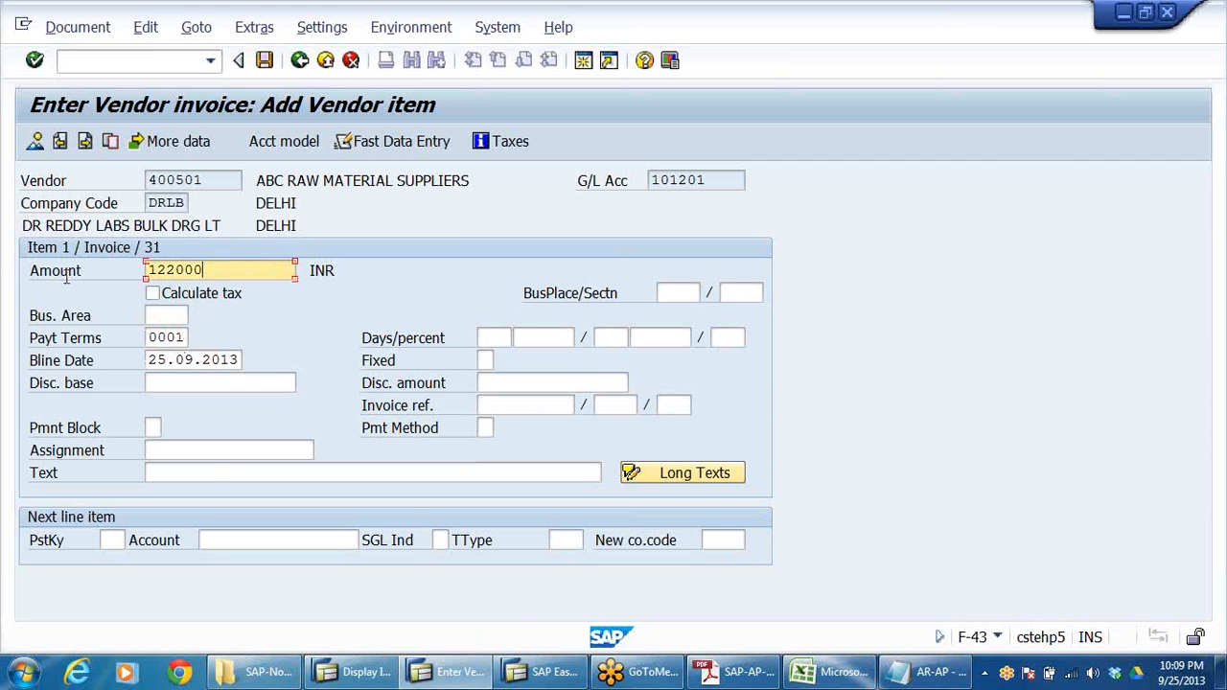
{"action": "left_click", "coordinate": [172, 473]}
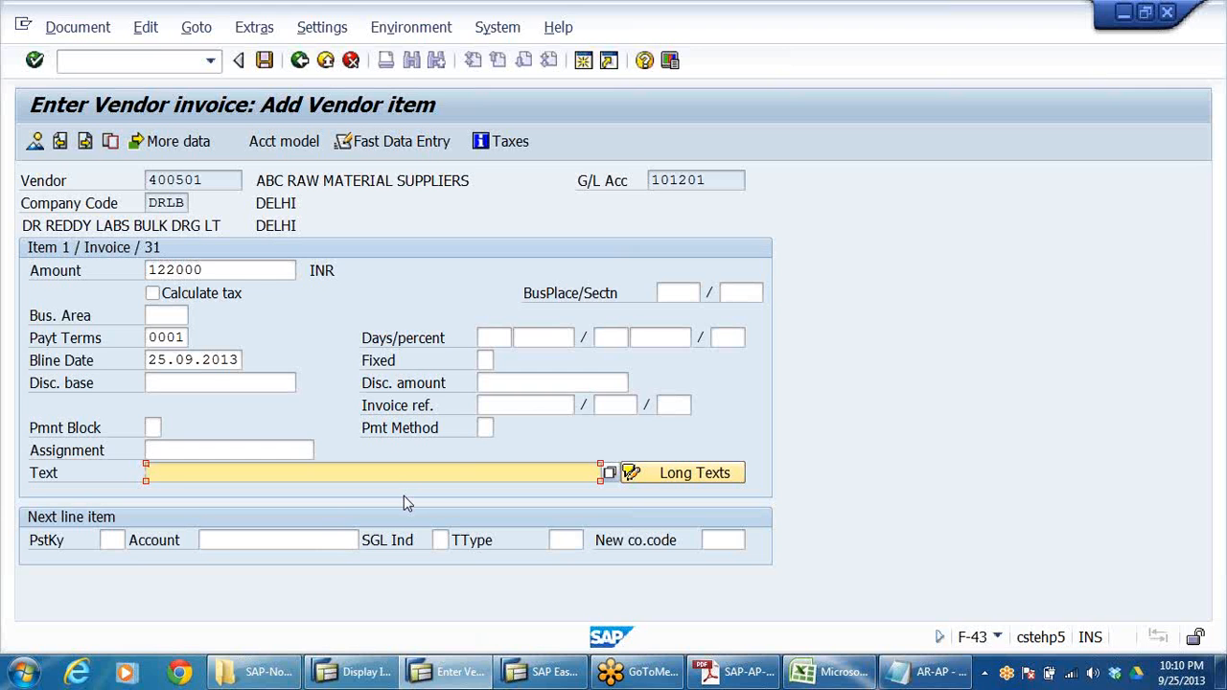
{"action": "type", "text": "RAW MATERI"}
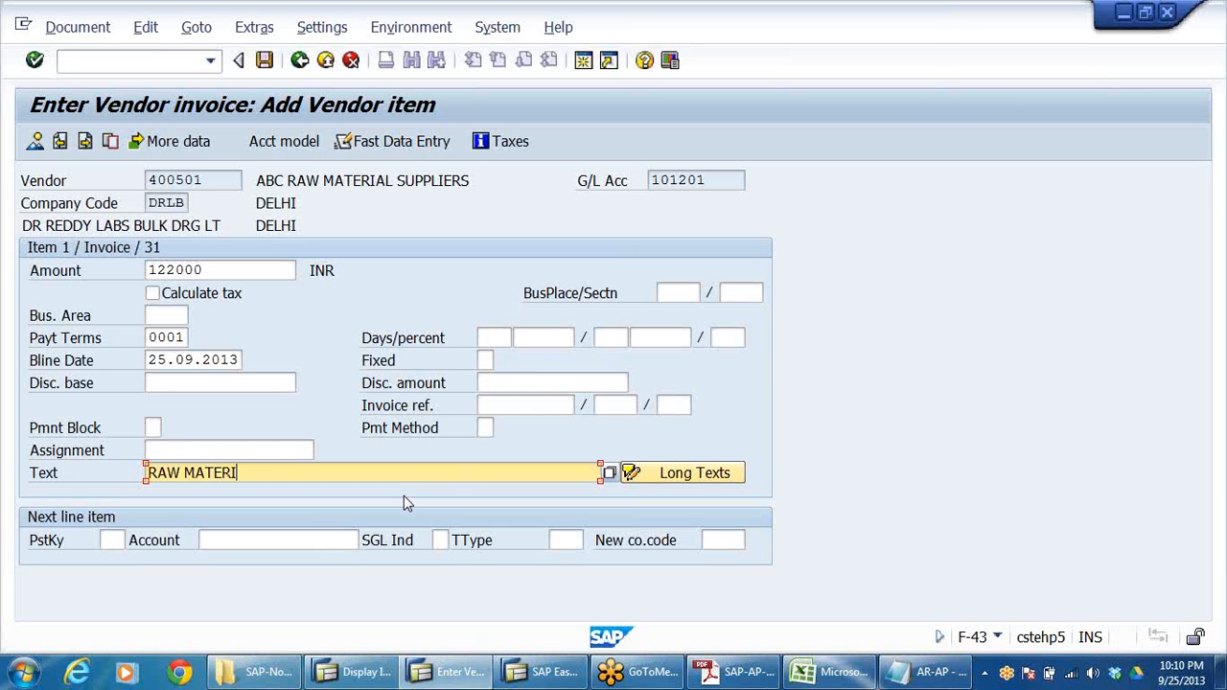
{"action": "type", "text": "ALS PROCURED"}
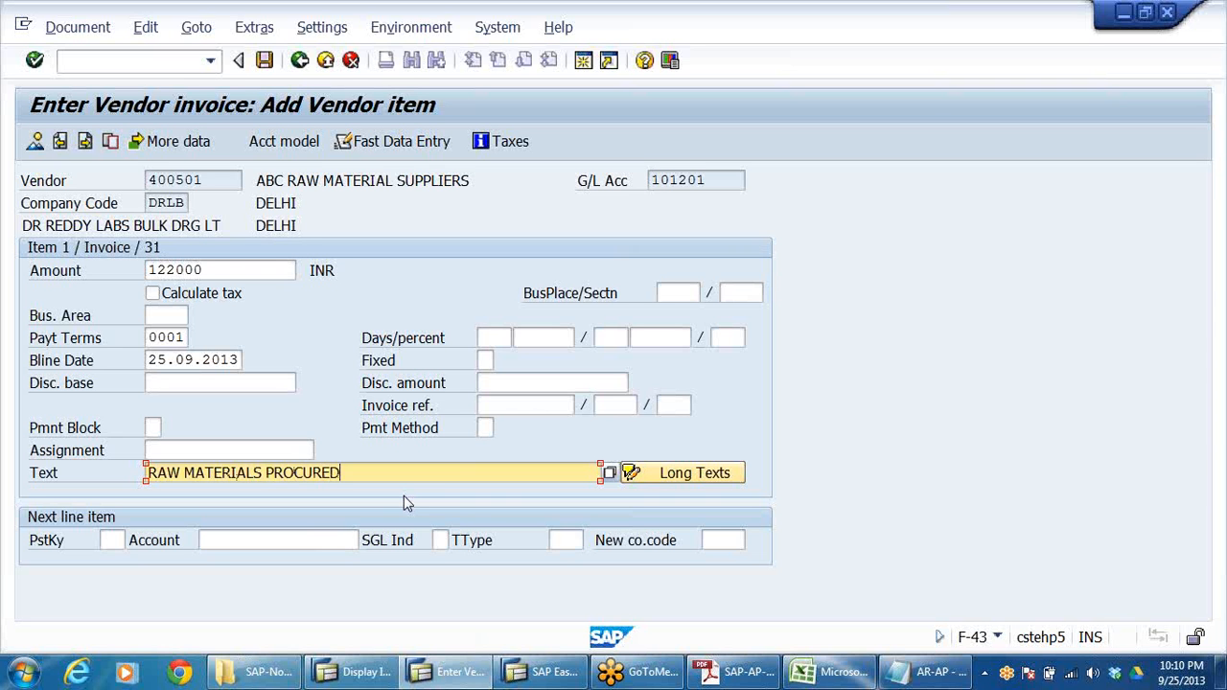
- Set the next line item's posting key to 40 and choose the DRLB G/L account INVENTORY OF RAW MATERIALS
{"action": "left_click", "coordinate": [102, 538]}
{"action": "mouse_move", "coordinate": [362, 676]}
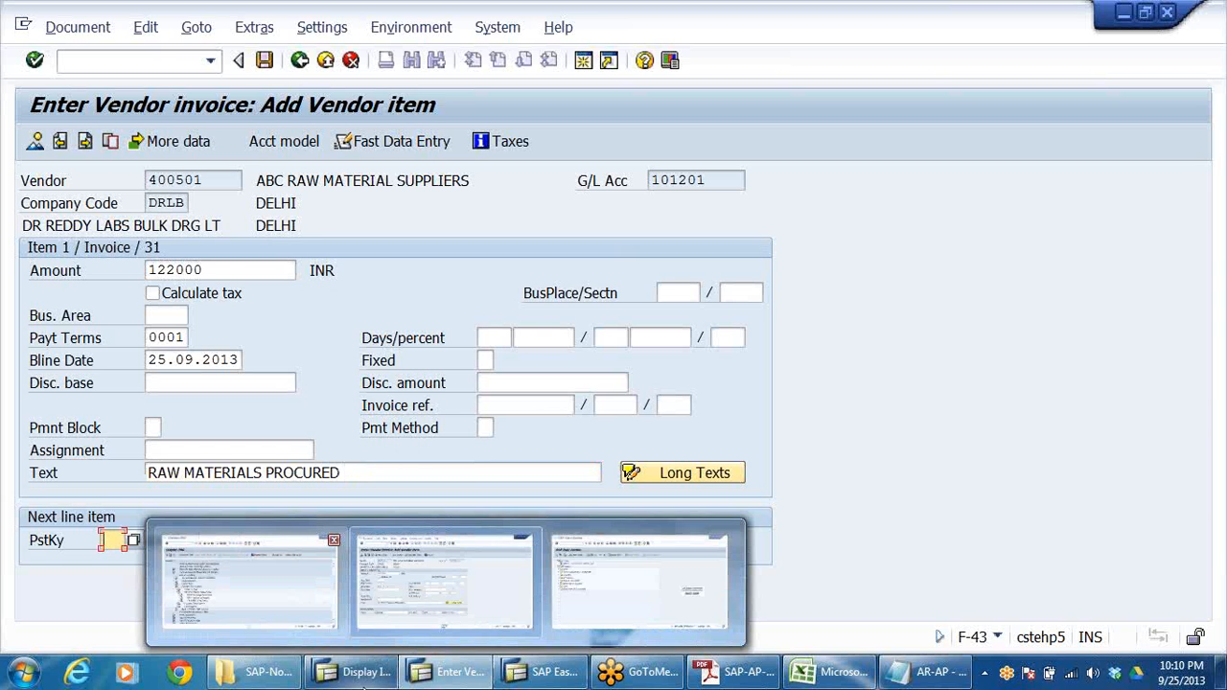
{"action": "type", "text": "40"}
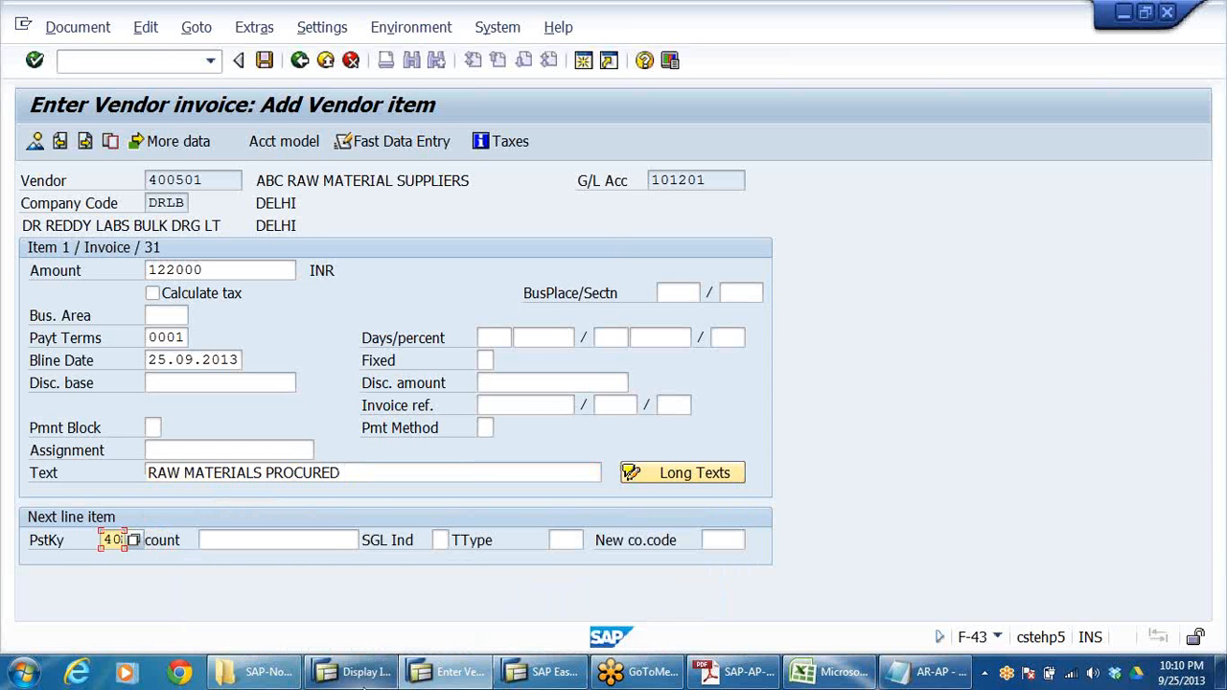
{"action": "left_click", "coordinate": [464, 472]}
{"action": "left_click", "coordinate": [278, 540]}
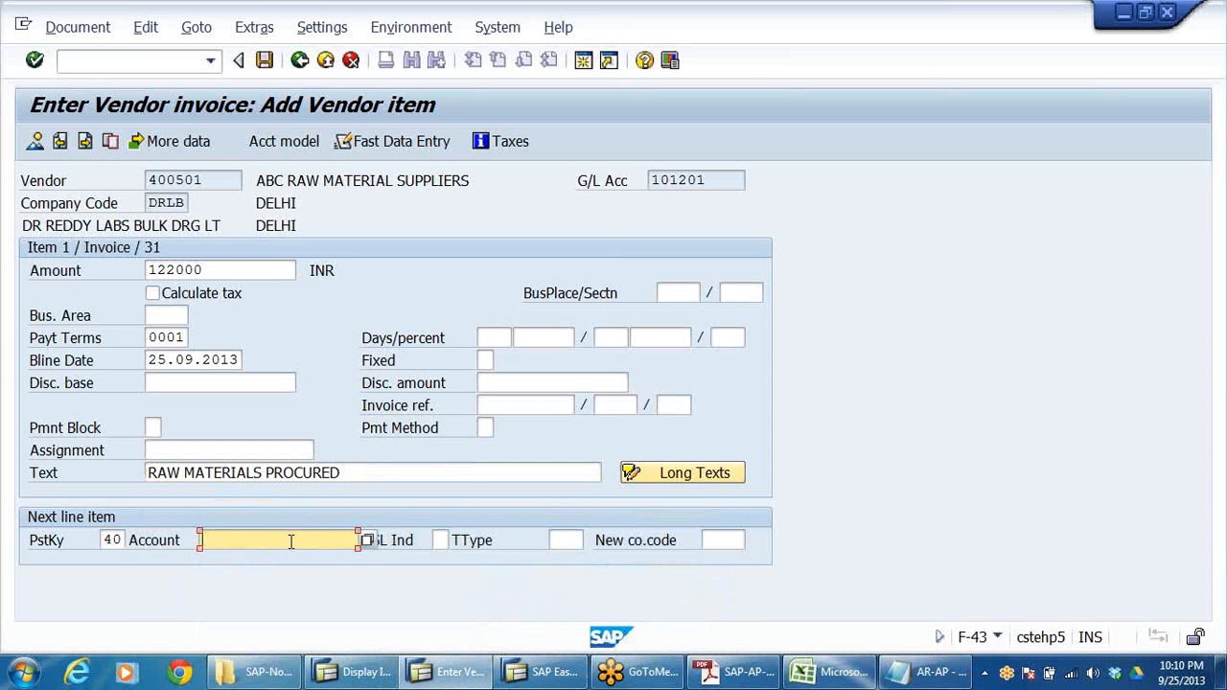
{"action": "left_click", "coordinate": [368, 542]}
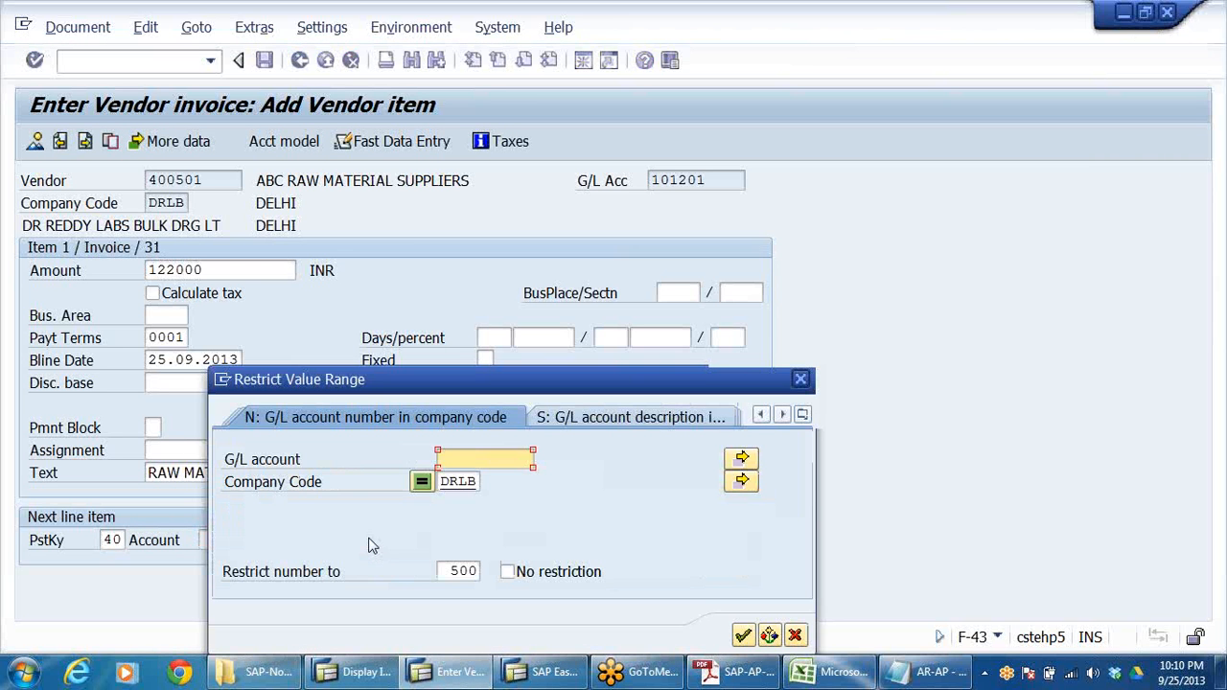
{"action": "left_click", "coordinate": [744, 637]}
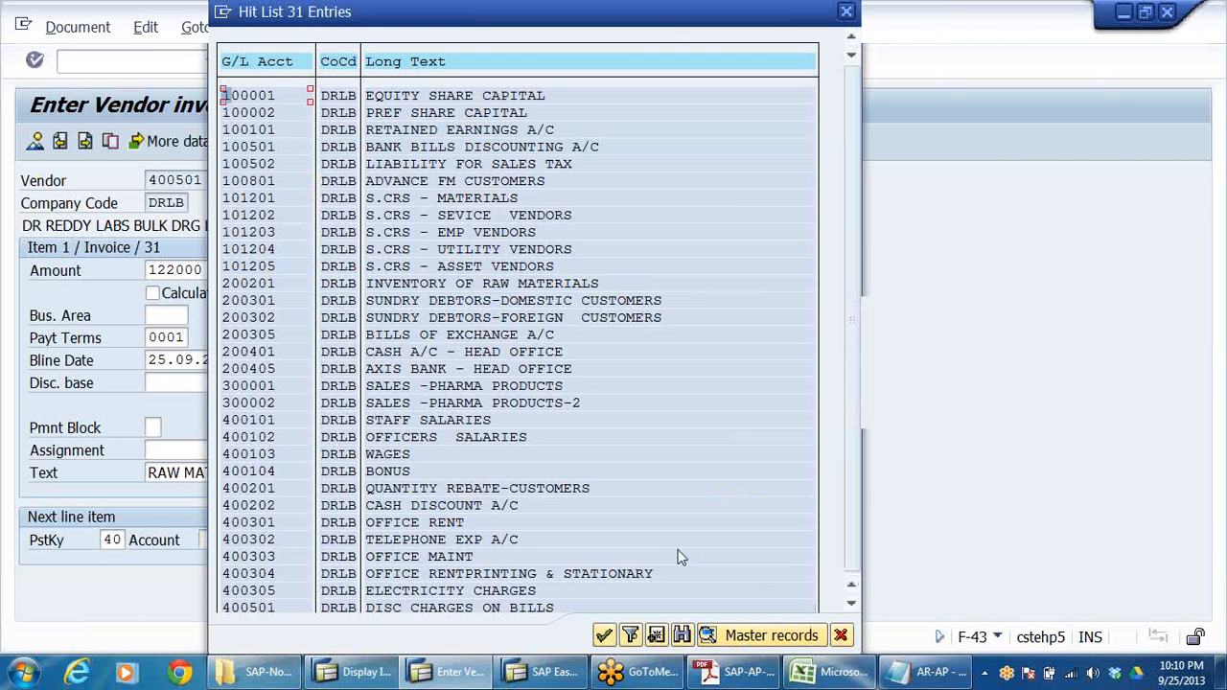
{"action": "left_click", "coordinate": [272, 283]}
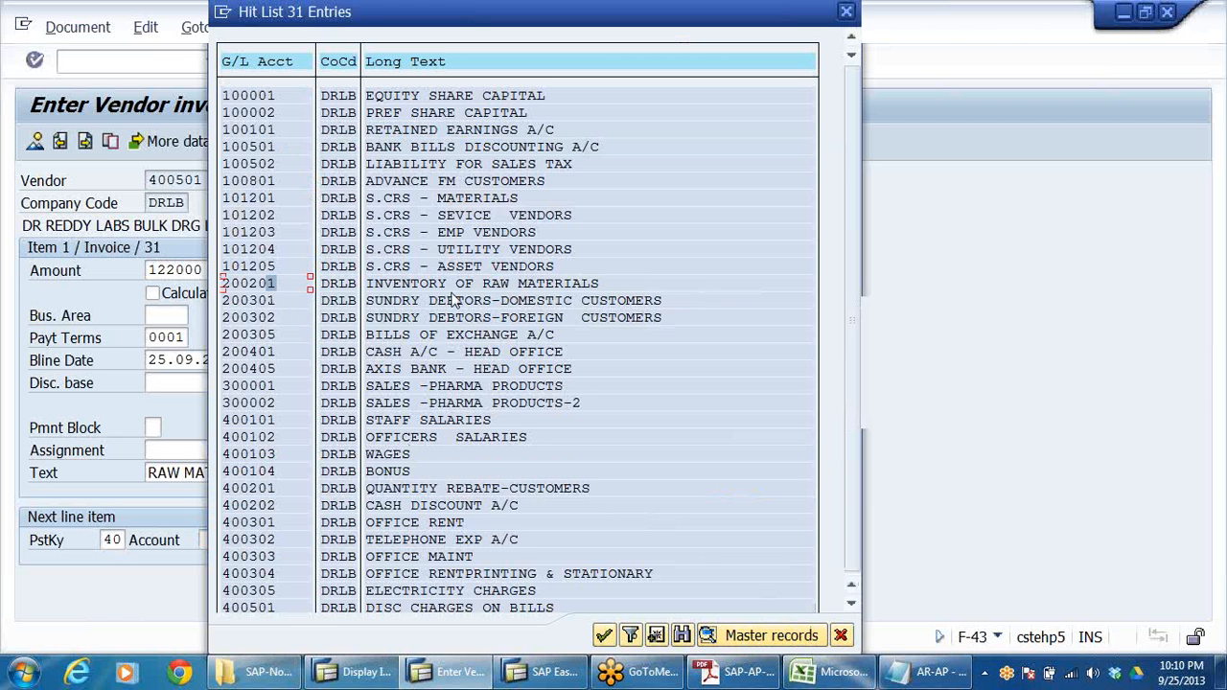
{"action": "left_click", "coordinate": [530, 285]}
{"action": "double_click", "coordinate": [268, 288]}
{"action": "left_click", "coordinate": [241, 273]}
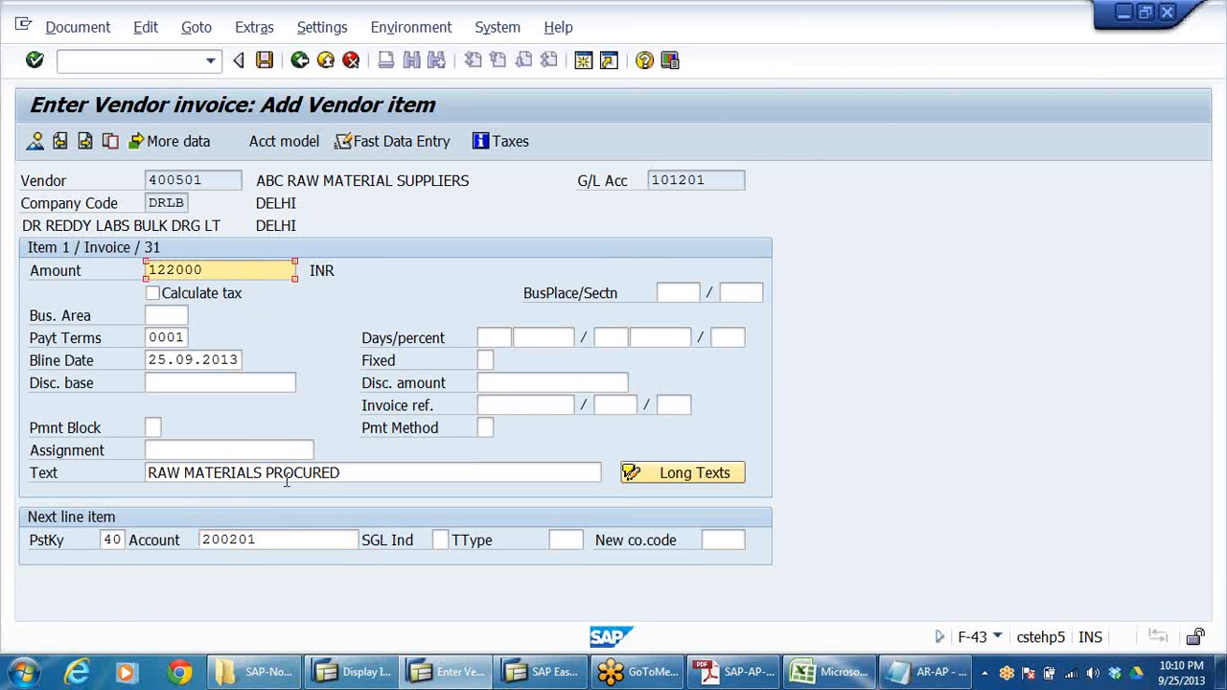
{"action": "left_click", "coordinate": [280, 539]}
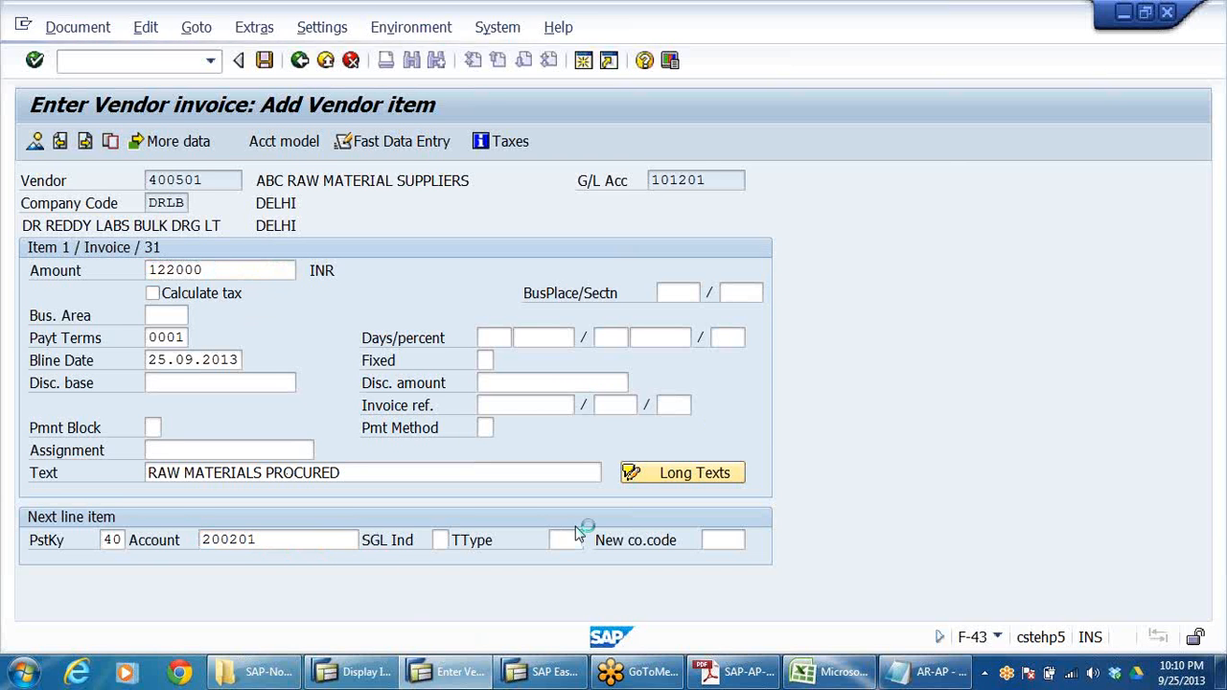
- Set the raw materials inventory item's amount to 122000 INR and its text to RAW MATERIALS PROCURED
{"action": "key", "text": "Return"}
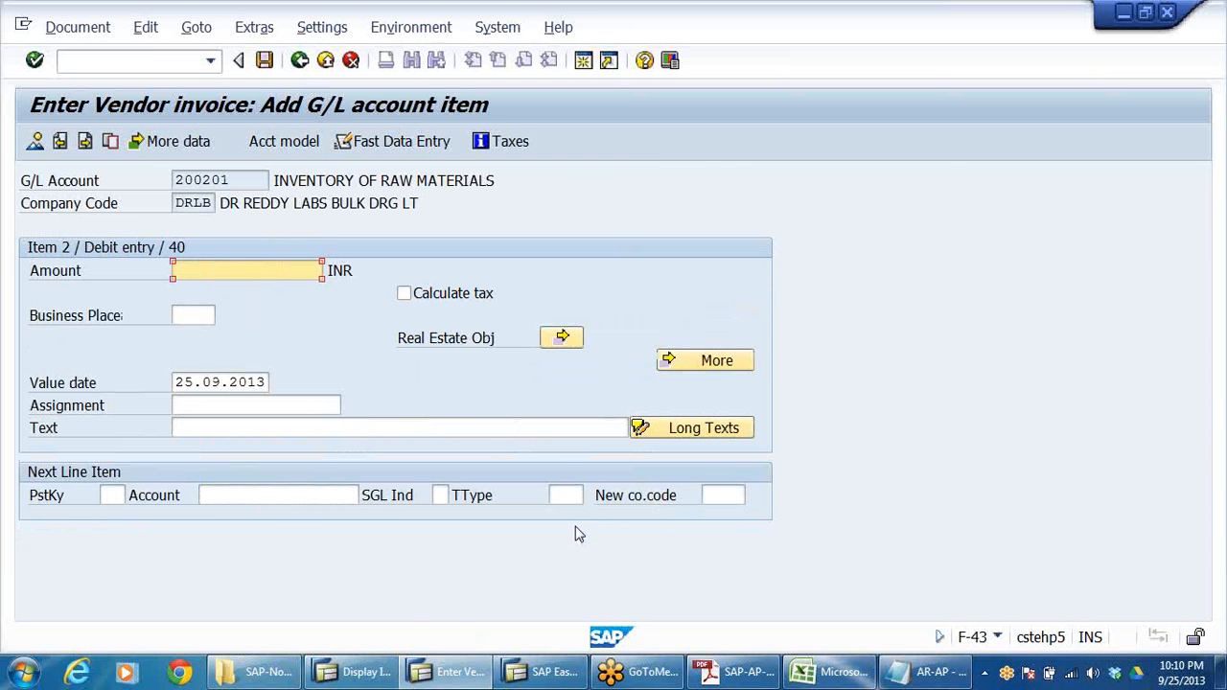
{"action": "left_click", "coordinate": [259, 273]}
{"action": "left_click", "coordinate": [220, 288]}
{"action": "left_click", "coordinate": [270, 428]}
{"action": "left_click", "coordinate": [275, 446]}
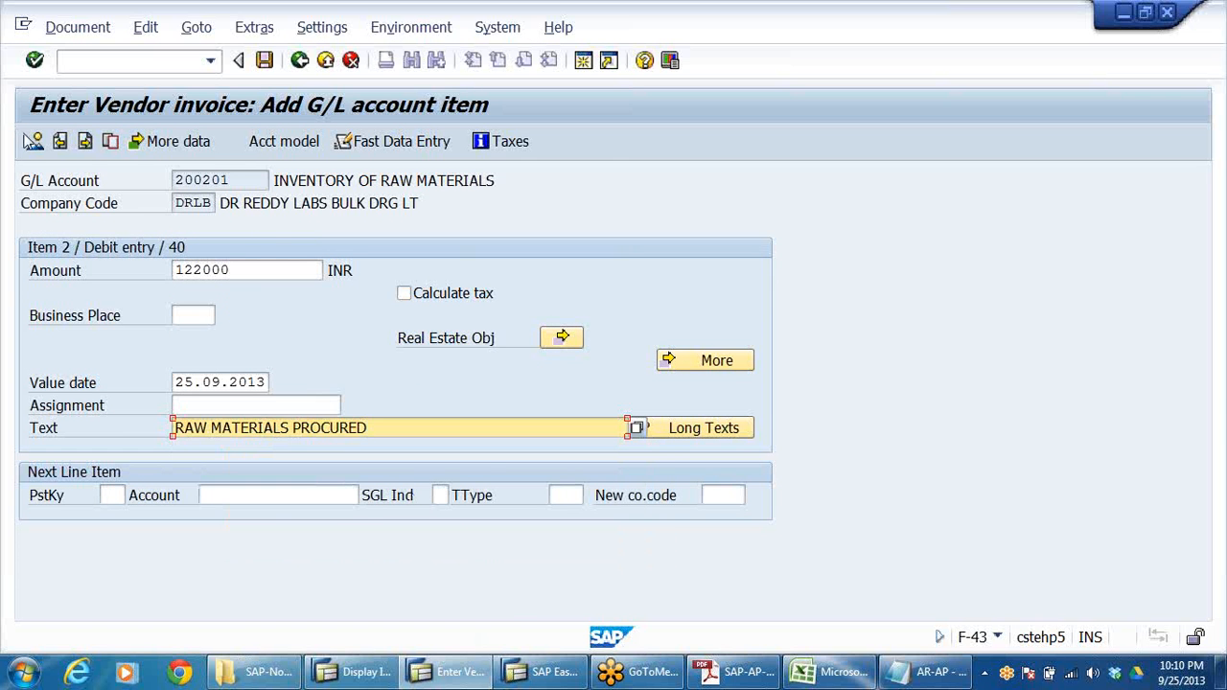
- Review the vendor and inventory line items in the document overview and post the vendor invoice
{"action": "left_click", "coordinate": [36, 141]}
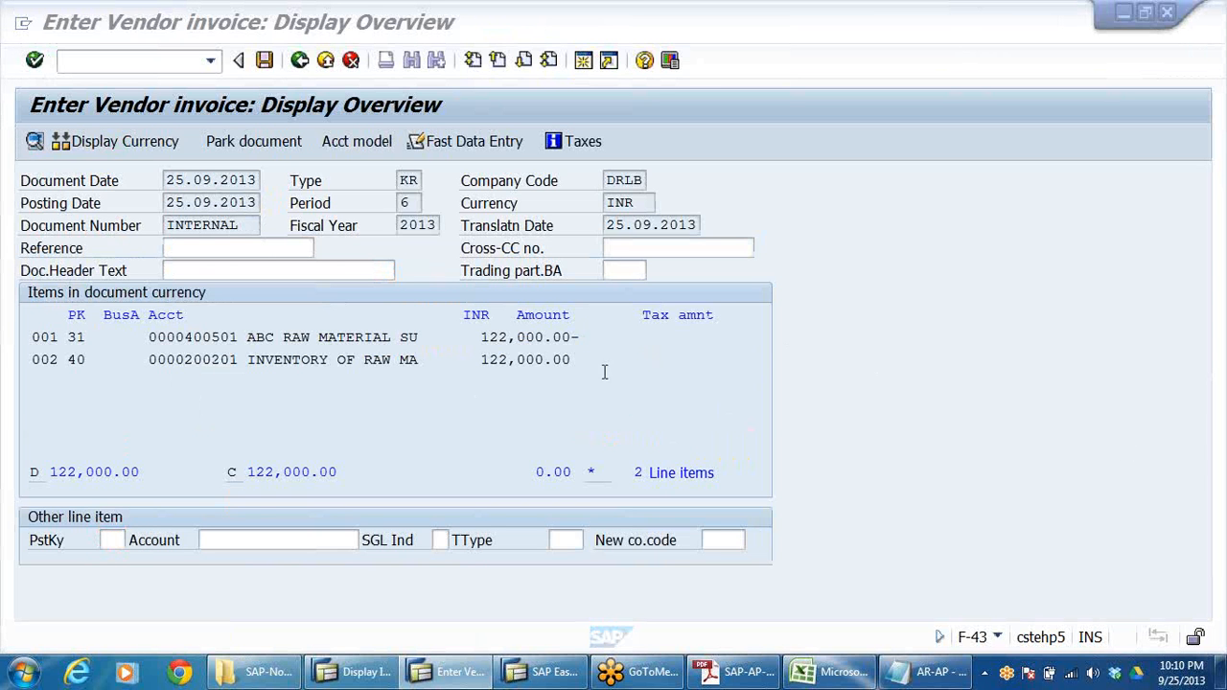
{"action": "left_click_drag", "start_coordinate": [247, 337], "coordinate": [428, 334]}
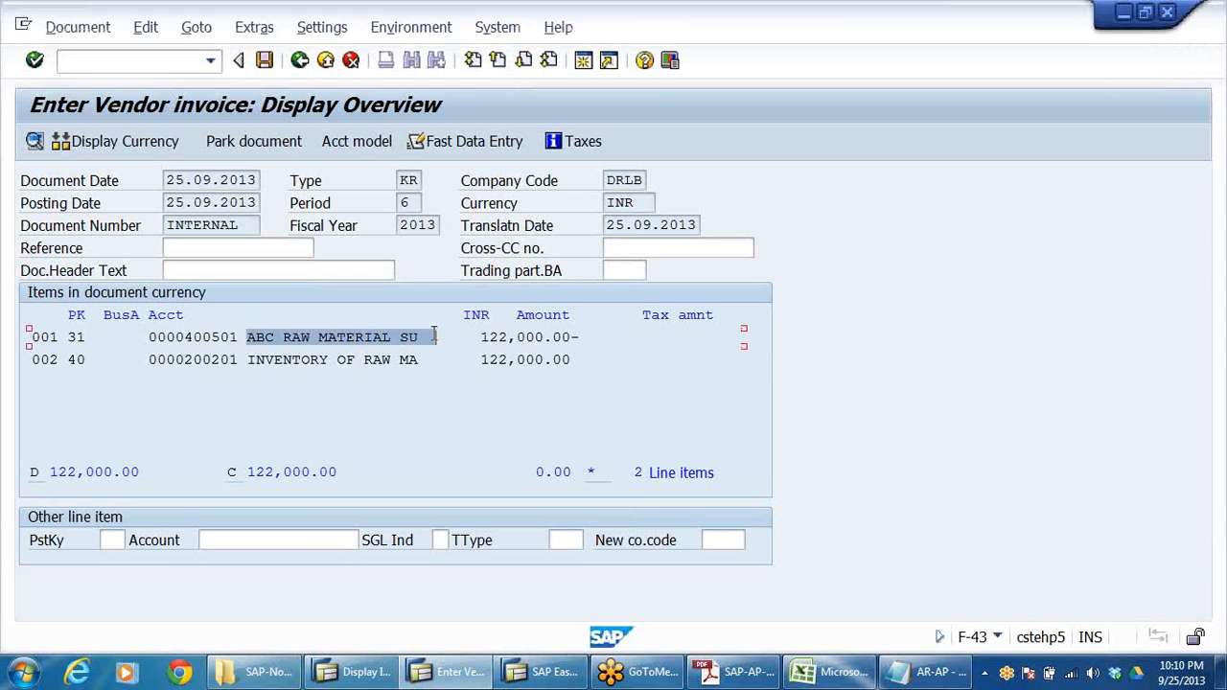
{"action": "left_click", "coordinate": [278, 362]}
{"action": "left_click_drag", "start_coordinate": [230, 361], "coordinate": [717, 374]}
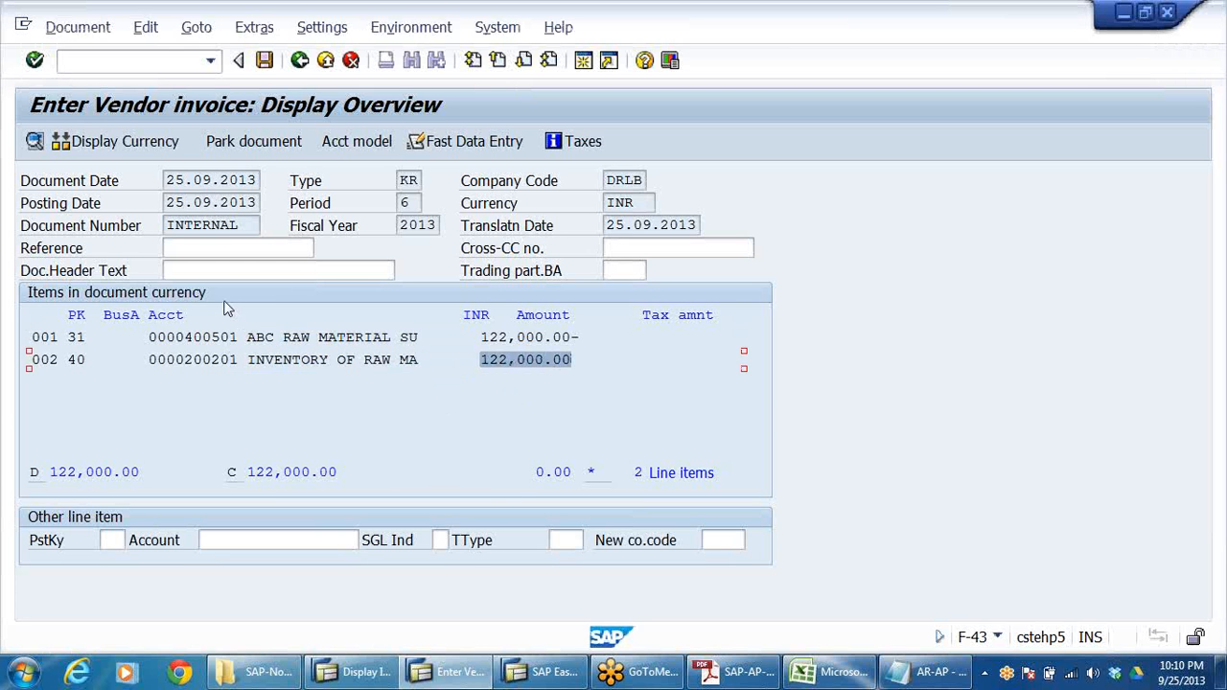
{"action": "left_click", "coordinate": [265, 60]}
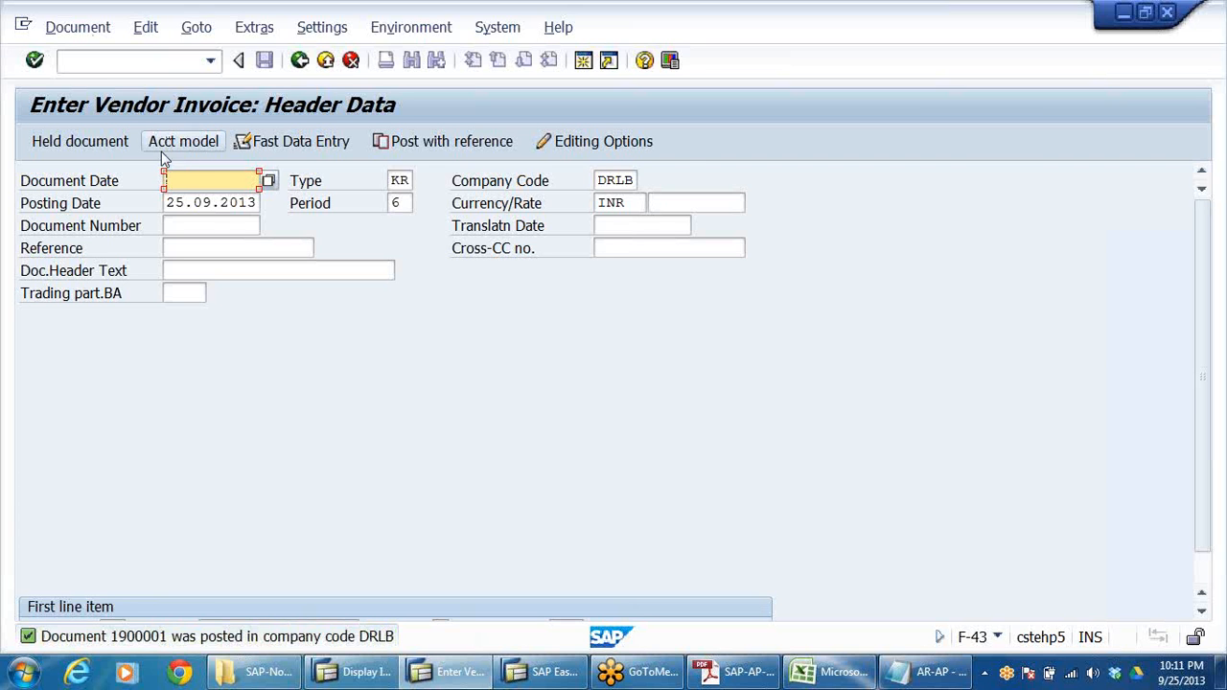
- Start another vendor invoice dated 25.09.2013 with ABC RAW MATERIAL SUPPLIERS as the first line item's account and proceed to the vendor item
{"action": "left_click", "coordinate": [212, 181]}
{"action": "left_click", "coordinate": [201, 201]}
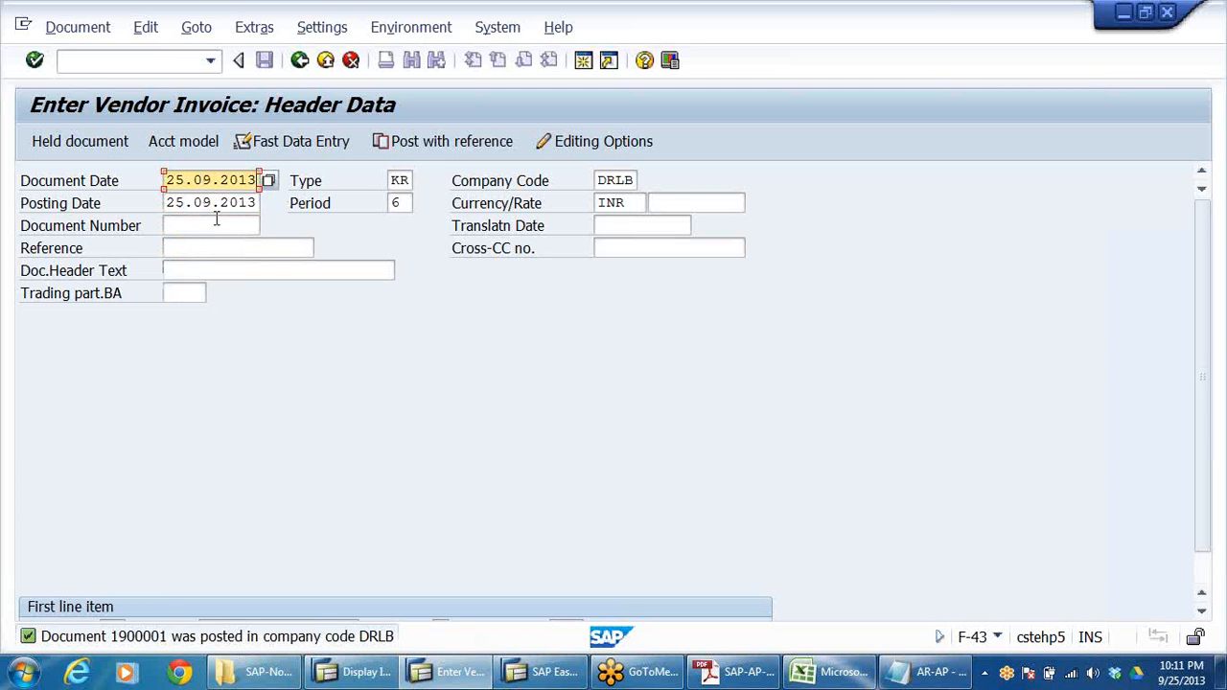
{"action": "left_click", "coordinate": [589, 178]}
{"action": "scroll", "coordinate": [385, 445], "scroll_direction": "down", "scroll_amount": 1}
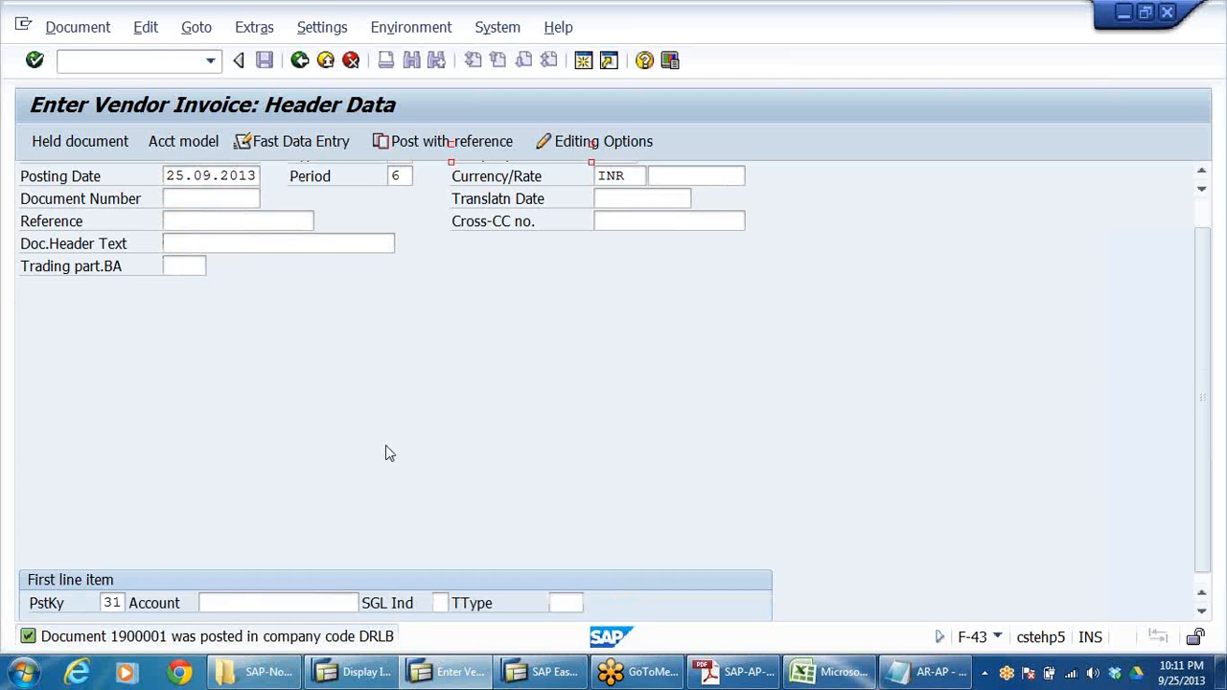
{"action": "left_click", "coordinate": [247, 594]}
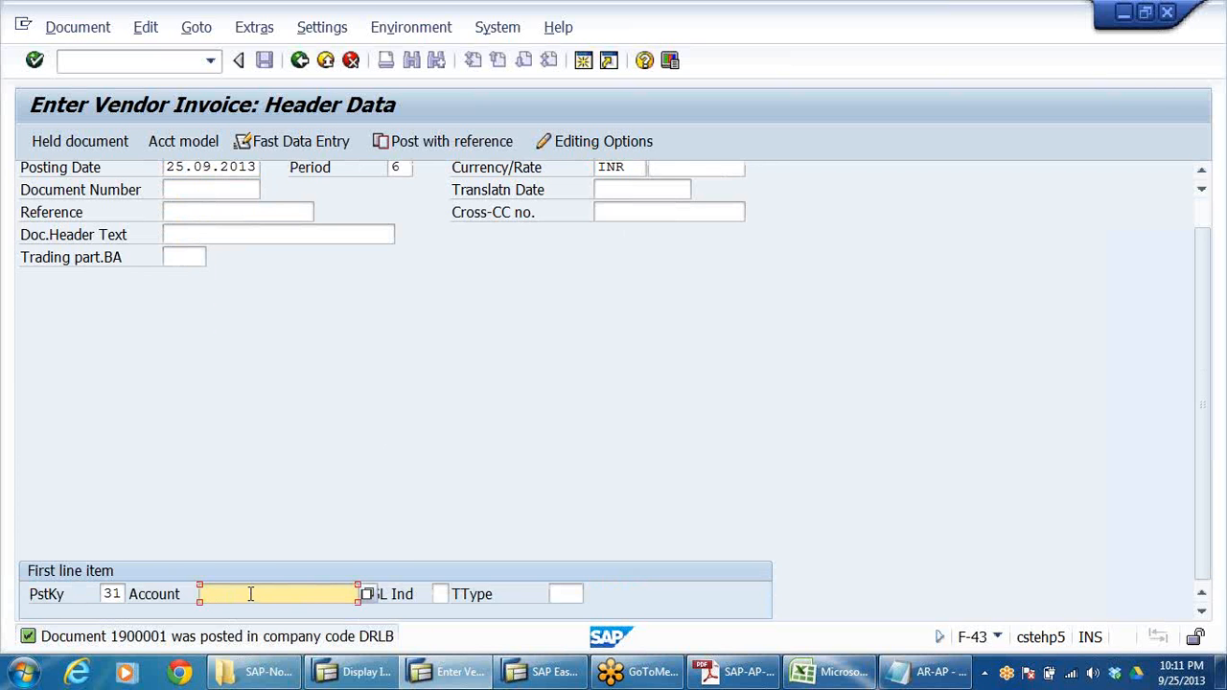
{"action": "left_click", "coordinate": [253, 594]}
{"action": "left_click", "coordinate": [282, 454]}
{"action": "key", "text": "Return"}
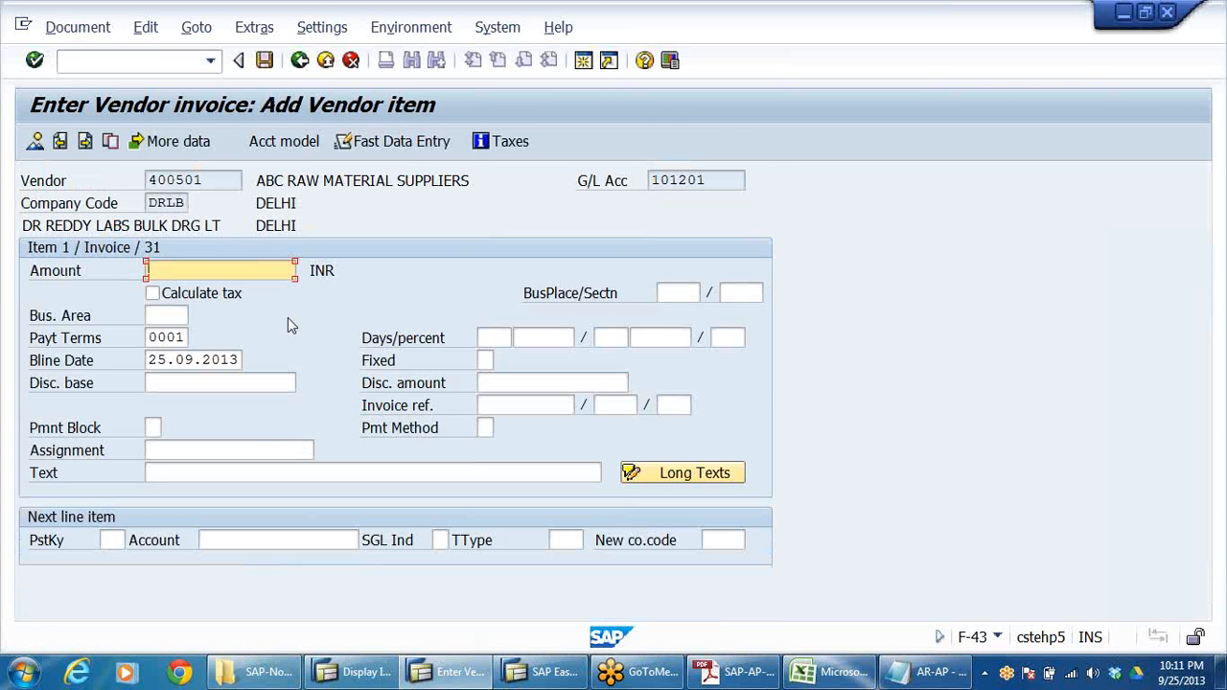
{"action": "left_click", "coordinate": [312, 182]}
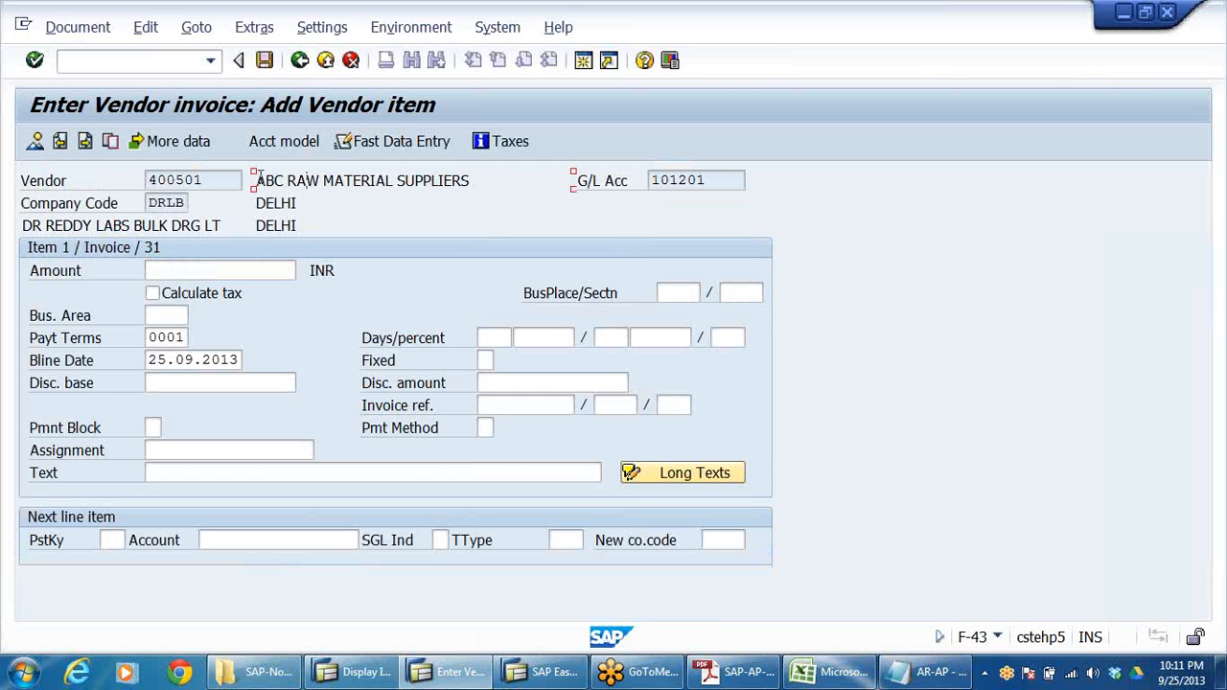
{"action": "left_click_drag", "start_coordinate": [259, 180], "coordinate": [472, 181]}
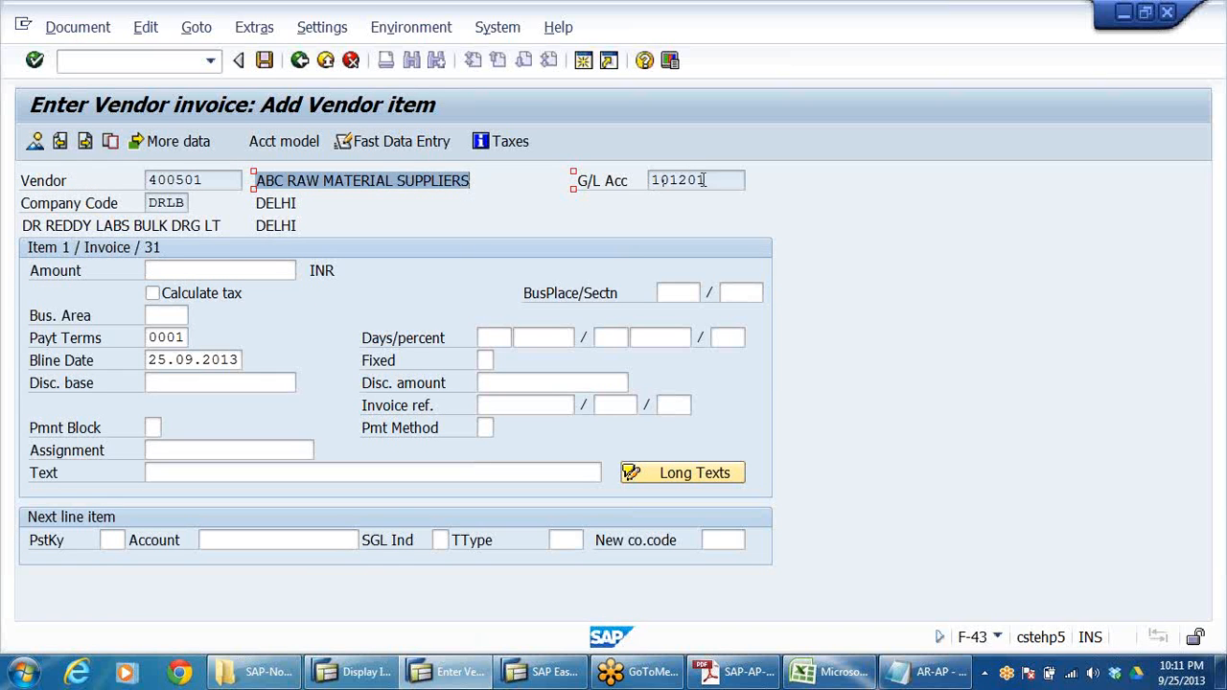
{"action": "left_click_drag", "start_coordinate": [709, 180], "coordinate": [650, 180]}
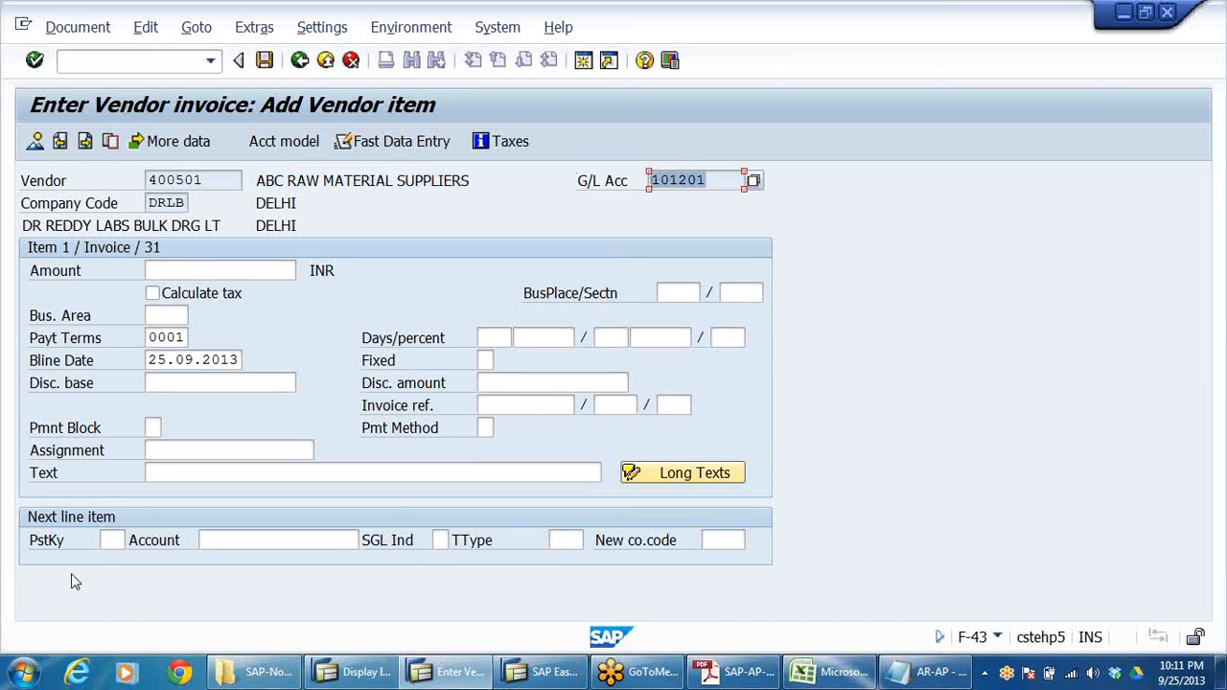
{"action": "left_click", "coordinate": [715, 182]}
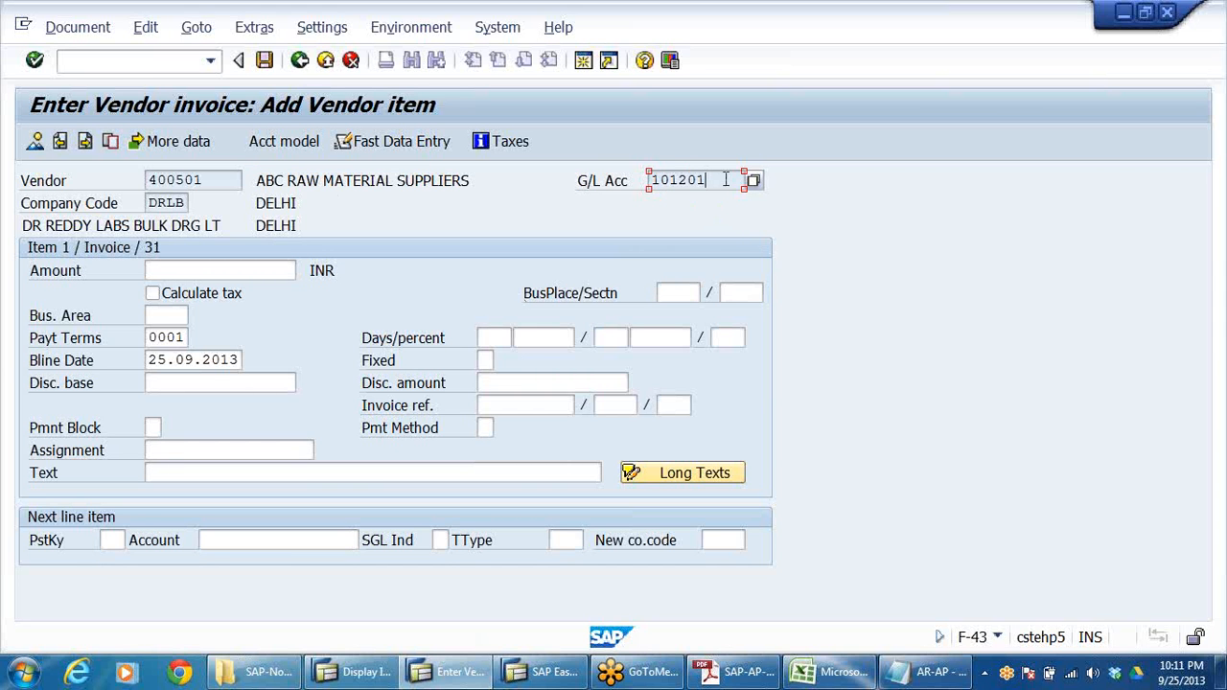
{"action": "left_click_drag", "start_coordinate": [726, 180], "coordinate": [333, 202]}
- Set the second invoice's vendor item to 135000 INR with the text RAW MATERIALS PROCURED and confirm the entries
{"action": "left_click", "coordinate": [213, 270]}
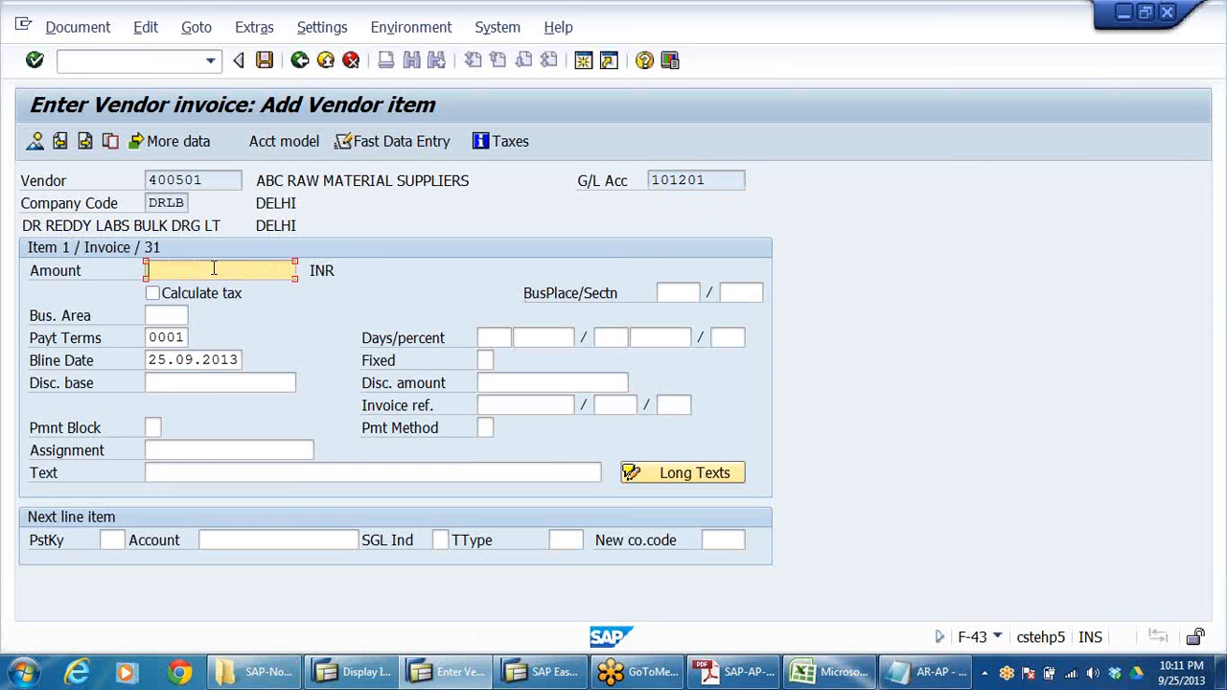
{"action": "type", "text": "1"}
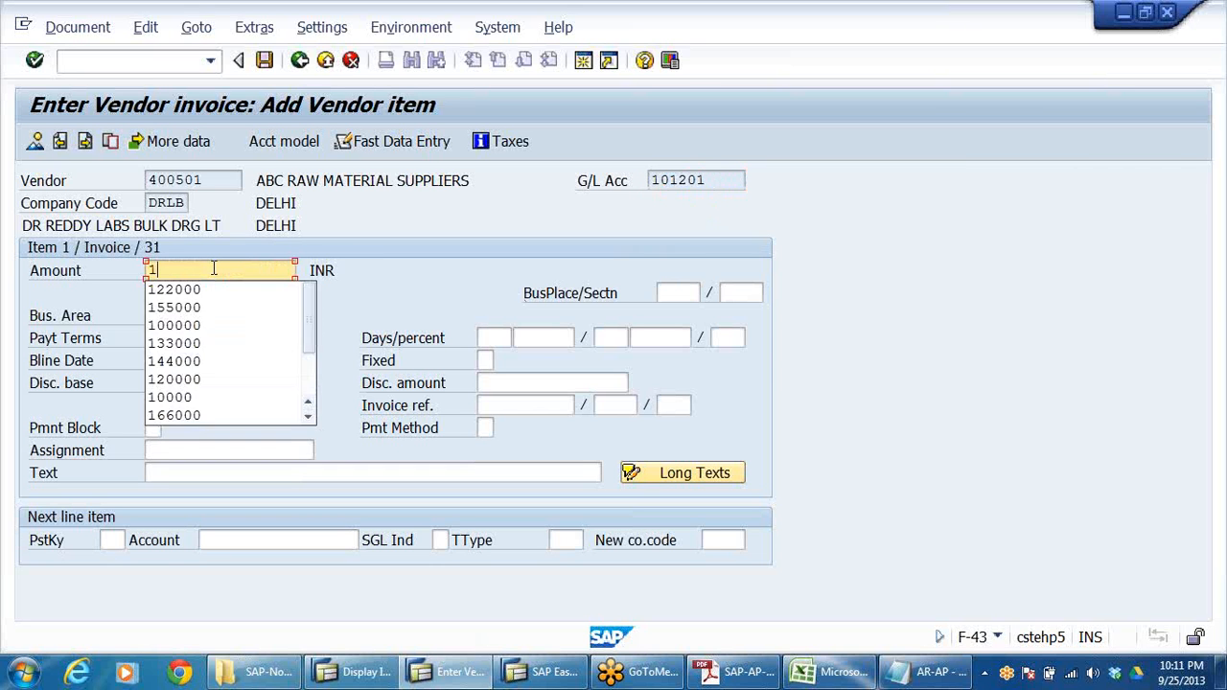
{"action": "type", "text": "35000"}
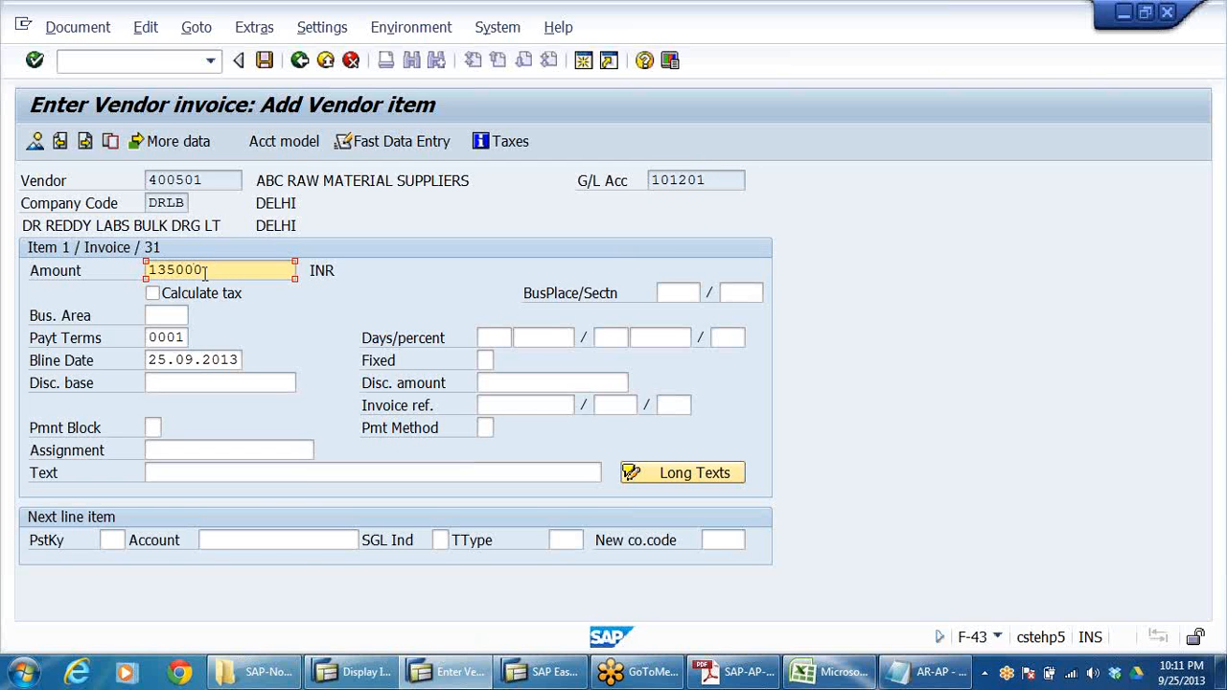
{"action": "left_click", "coordinate": [187, 470]}
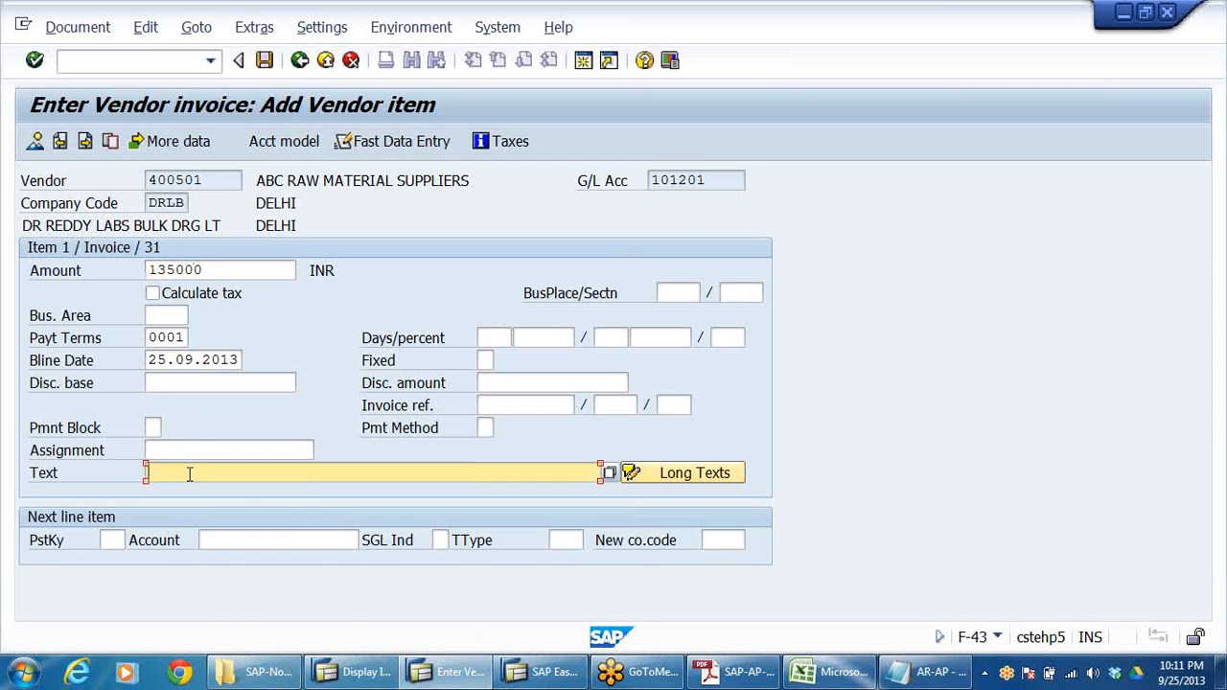
{"action": "left_click", "coordinate": [191, 493]}
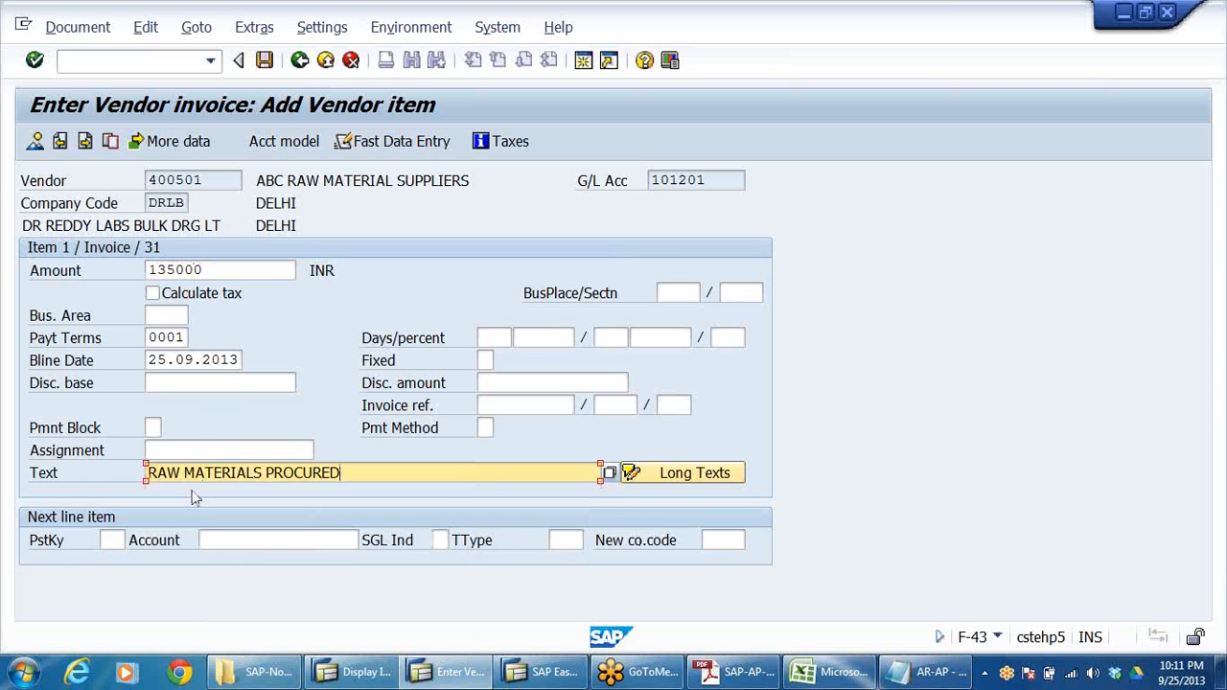
{"action": "left_click", "coordinate": [168, 316]}
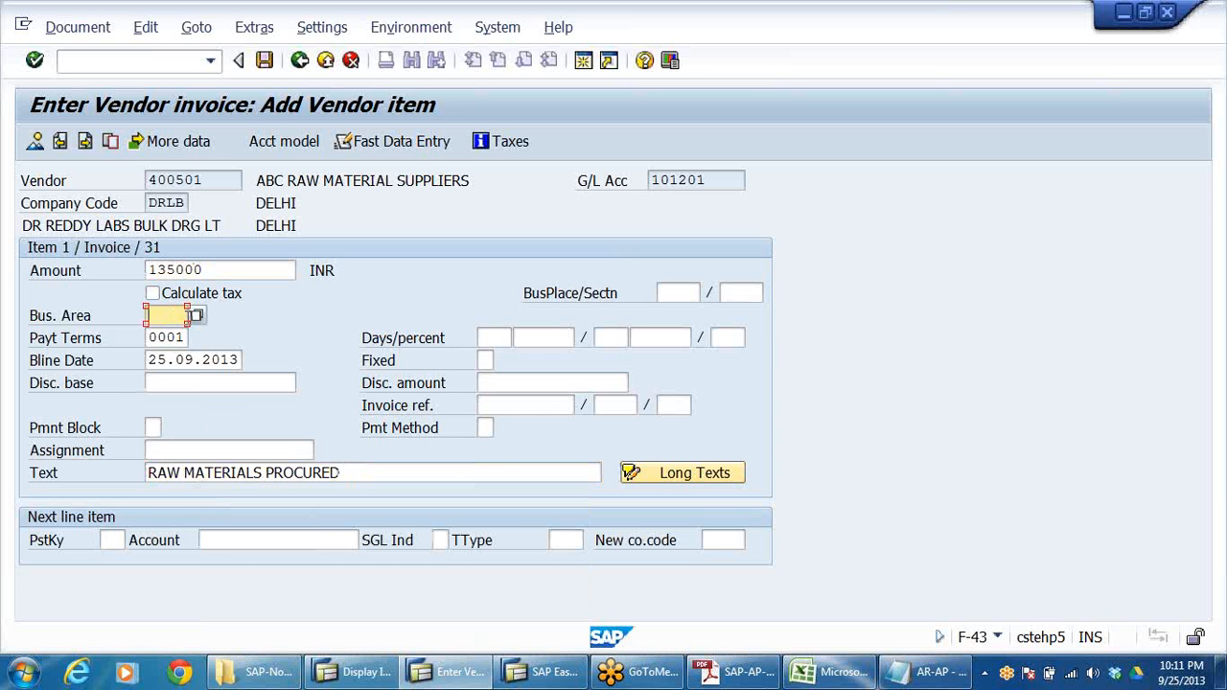
{"action": "key", "text": "Return"}
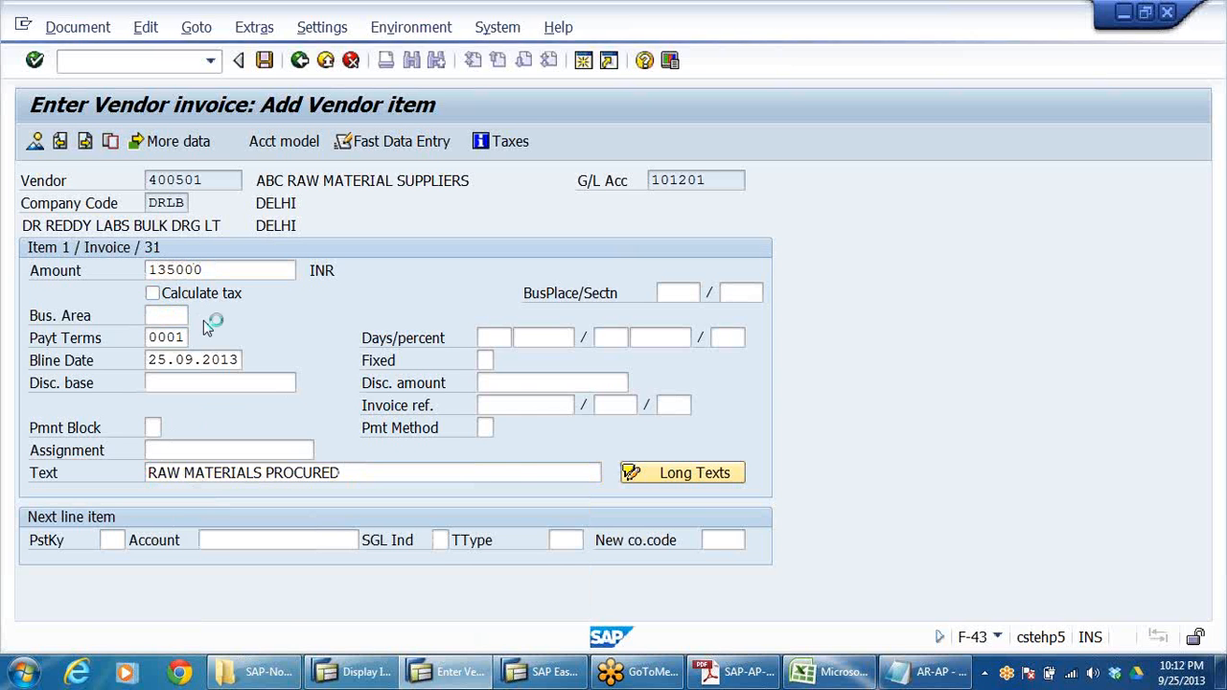
- Browse the list of business areas and assign DRBN (BANGALORE-DRL) to the vendor item
{"action": "scroll", "coordinate": [280, 376], "scroll_direction": "down", "scroll_amount": 3}
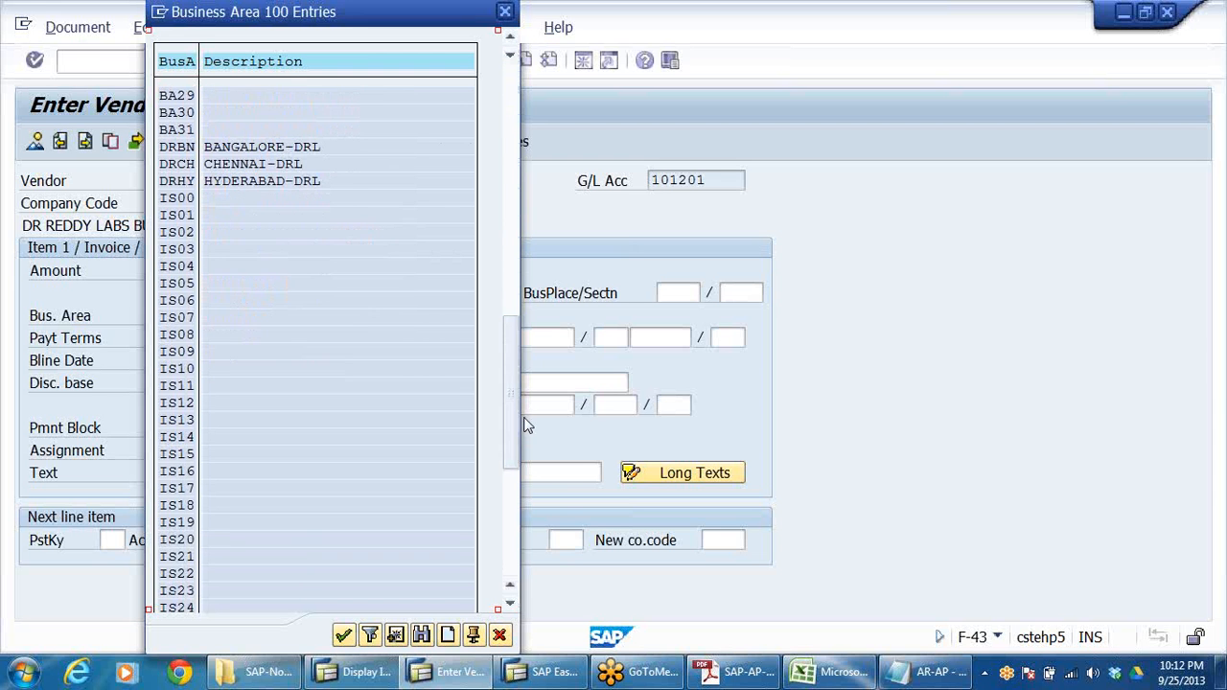
{"action": "left_click_drag", "start_coordinate": [513, 416], "coordinate": [502, 221]}
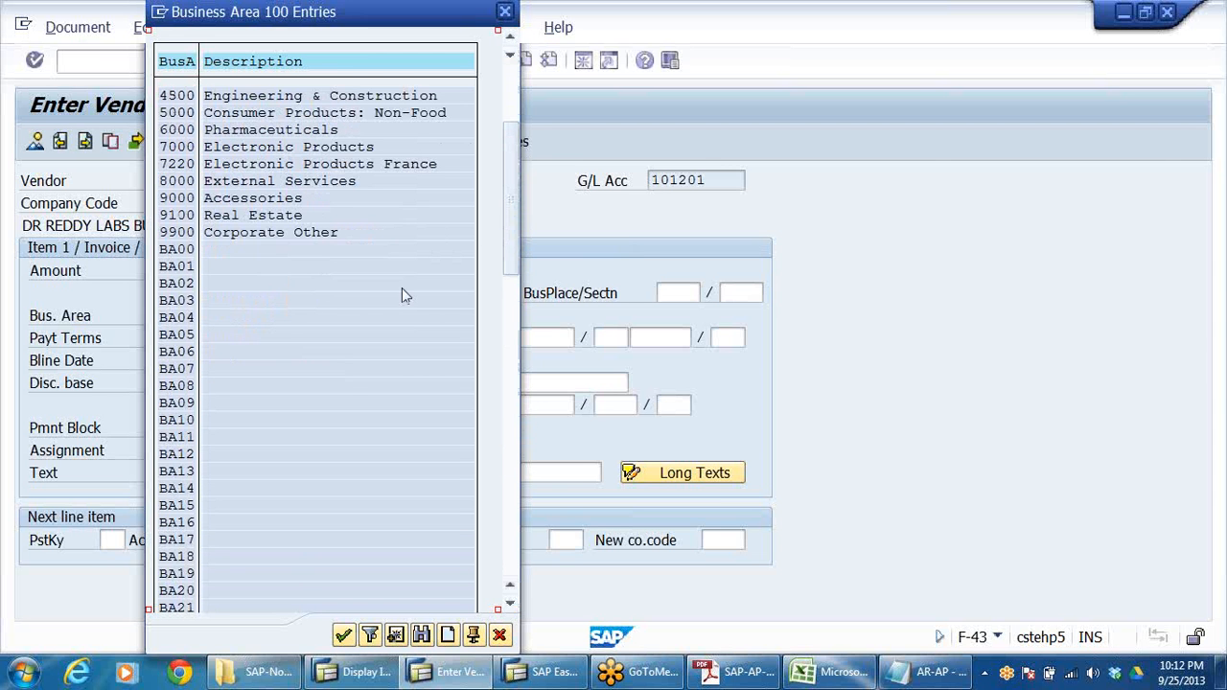
{"action": "scroll", "coordinate": [227, 441], "scroll_direction": "down", "scroll_amount": 7}
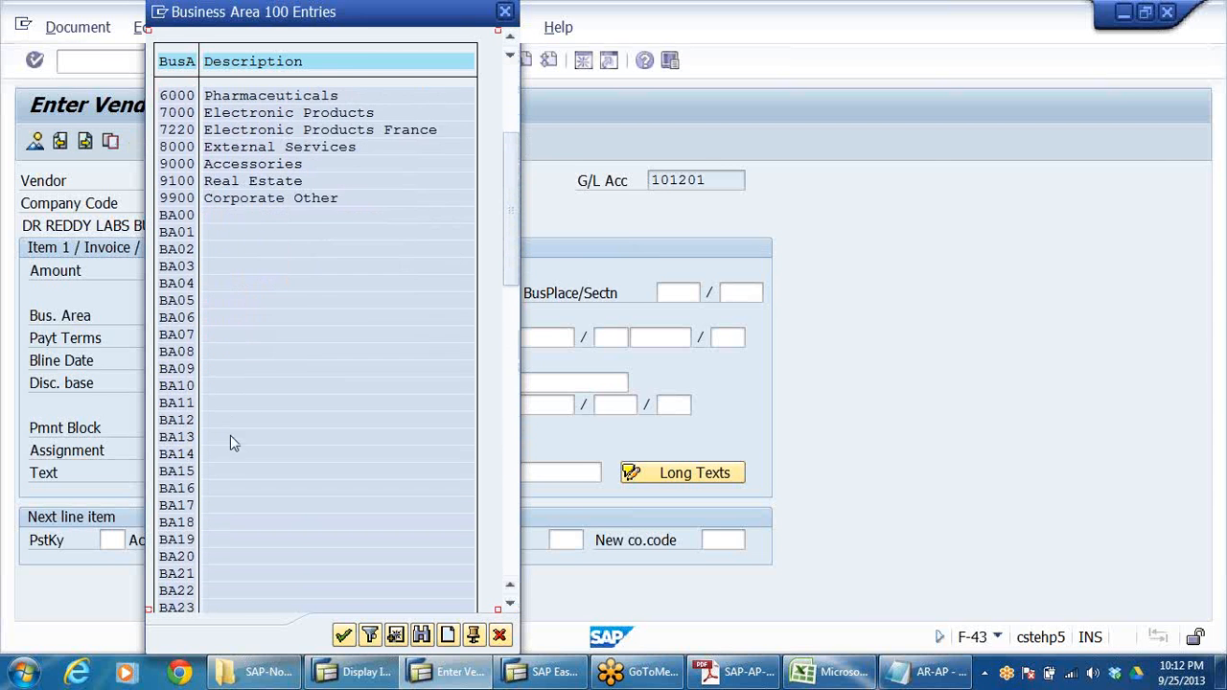
{"action": "scroll", "coordinate": [241, 393], "scroll_direction": "down", "scroll_amount": 4}
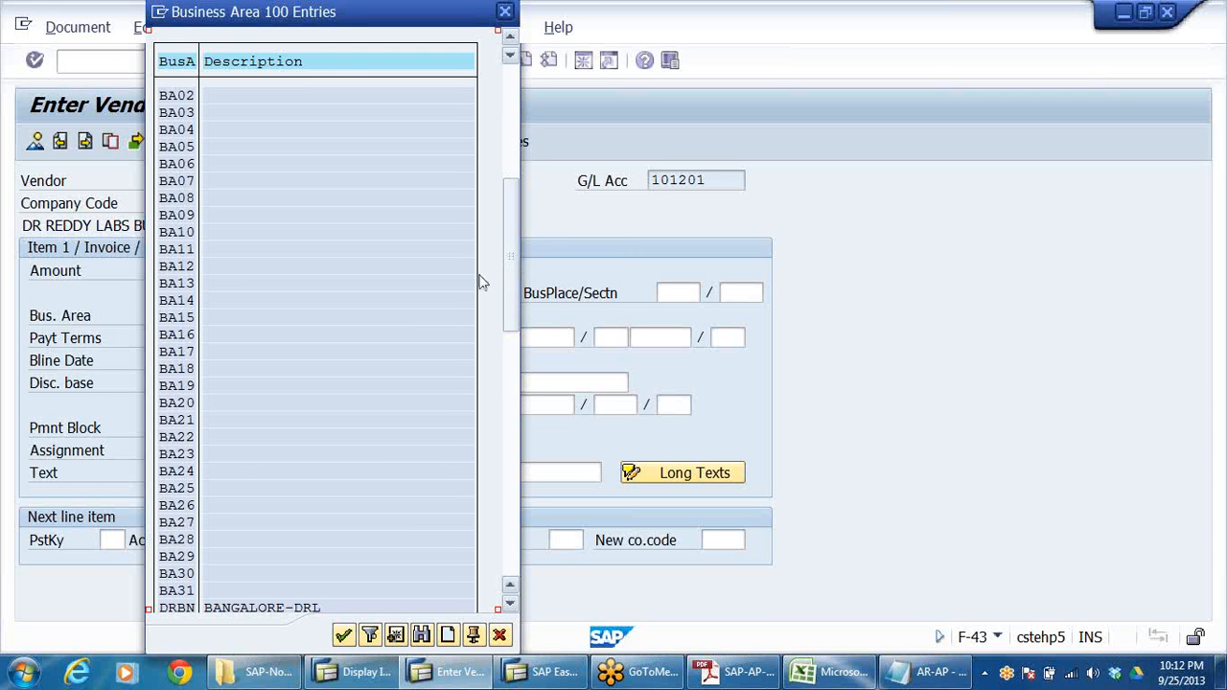
{"action": "left_click", "coordinate": [509, 604]}
{"action": "left_click", "coordinate": [510, 603]}
{"action": "left_click", "coordinate": [510, 604]}
{"action": "left_click", "coordinate": [510, 604]}
{"action": "left_click", "coordinate": [510, 604]}
{"action": "left_click", "coordinate": [510, 606]}
{"action": "left_click", "coordinate": [510, 606]}
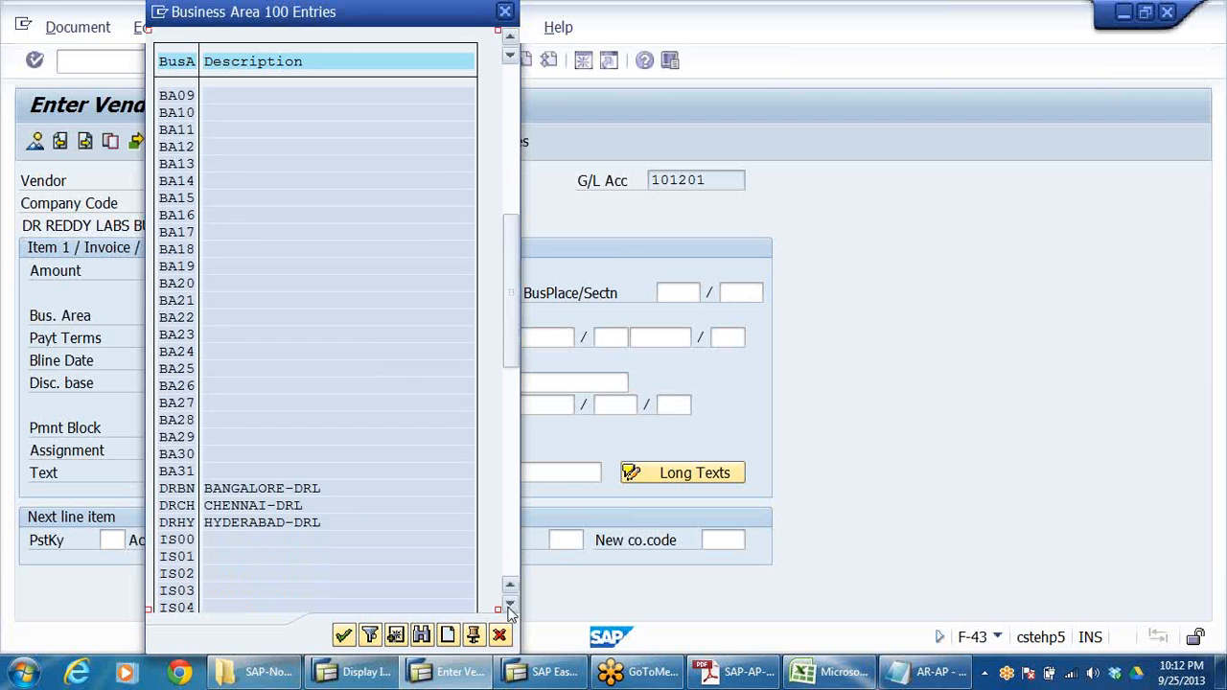
{"action": "left_click", "coordinate": [1202, 70]}
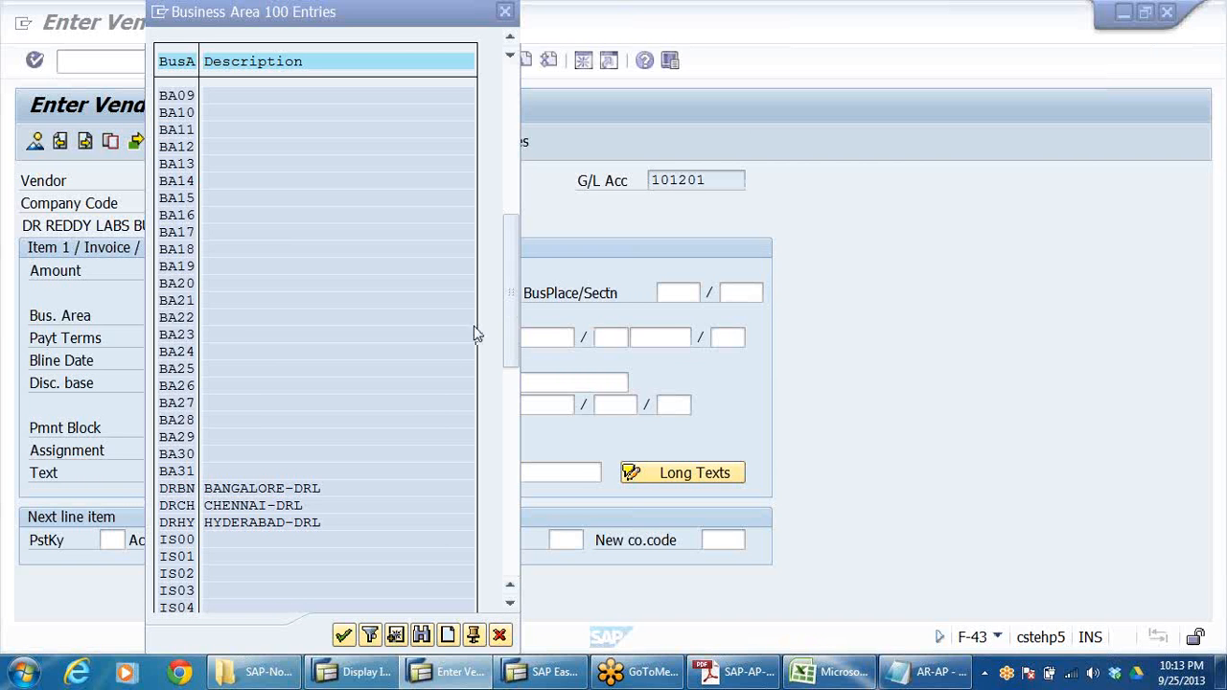
{"action": "left_click", "coordinate": [182, 489]}
{"action": "double_click", "coordinate": [183, 489]}
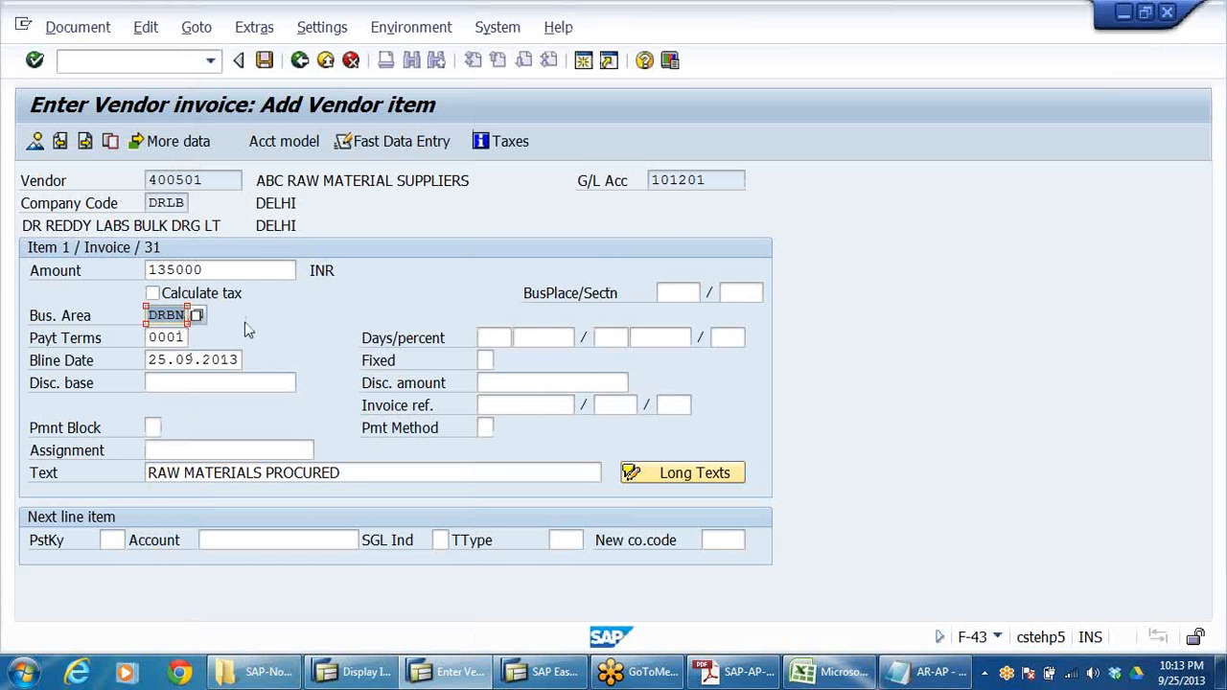
- Set the vendor item's business area to DRHY and start the next line item with posting key 40 and the raw materials inventory account
{"action": "key", "text": "BackSpace"}
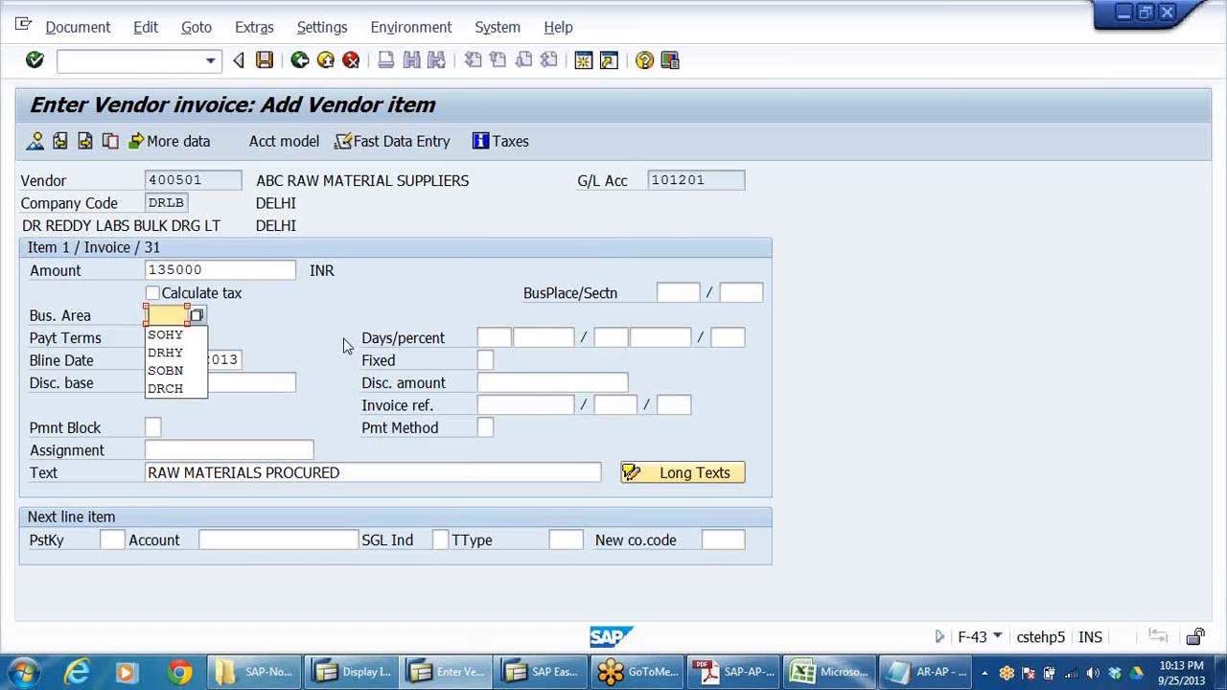
{"action": "left_click", "coordinate": [165, 353]}
{"action": "left_click", "coordinate": [105, 539]}
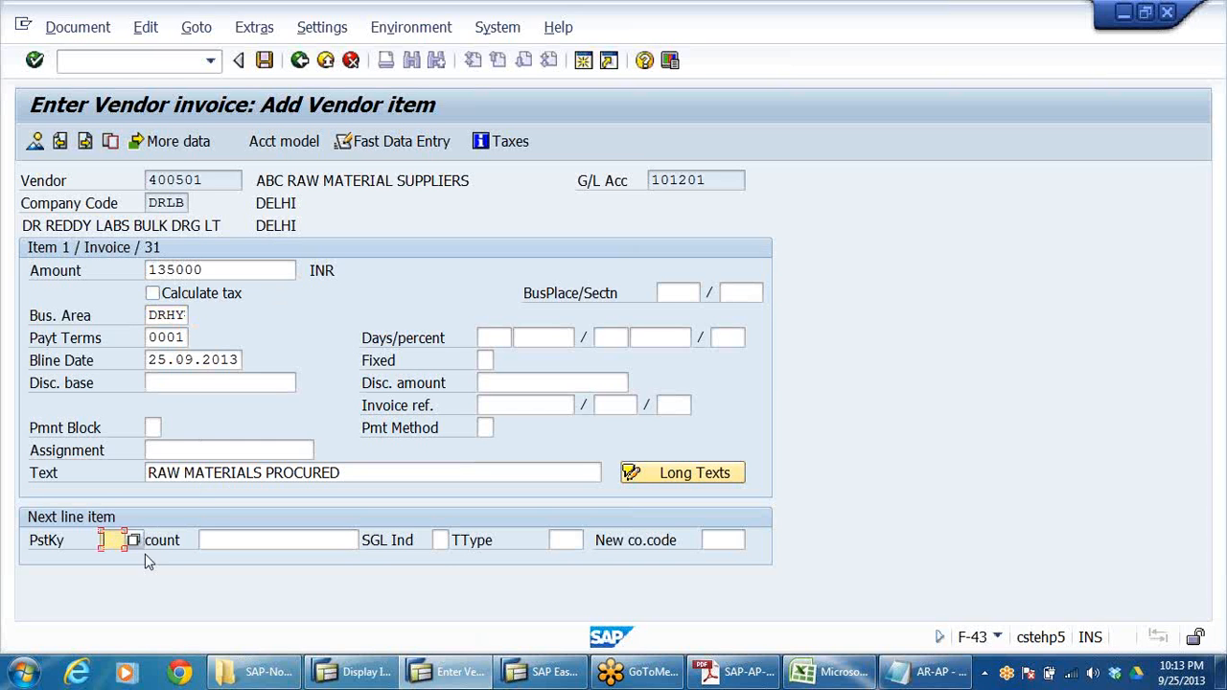
{"action": "key", "text": "BackSpace"}
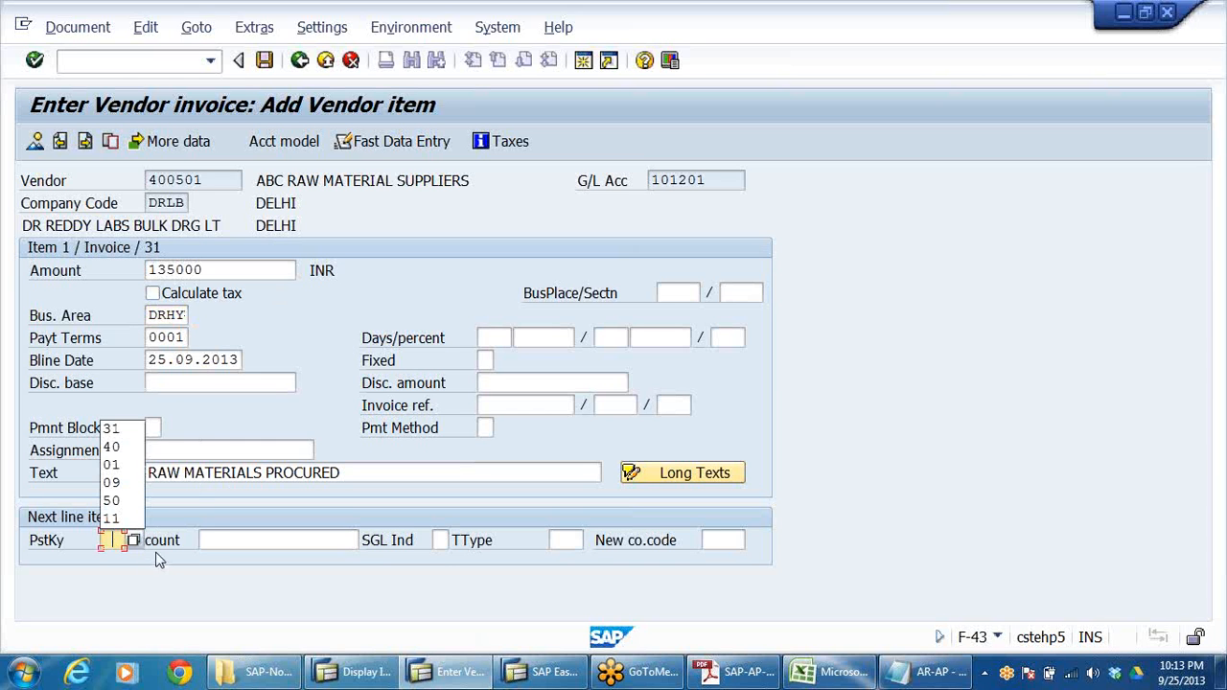
{"action": "left_click", "coordinate": [111, 446]}
{"action": "left_click", "coordinate": [246, 538]}
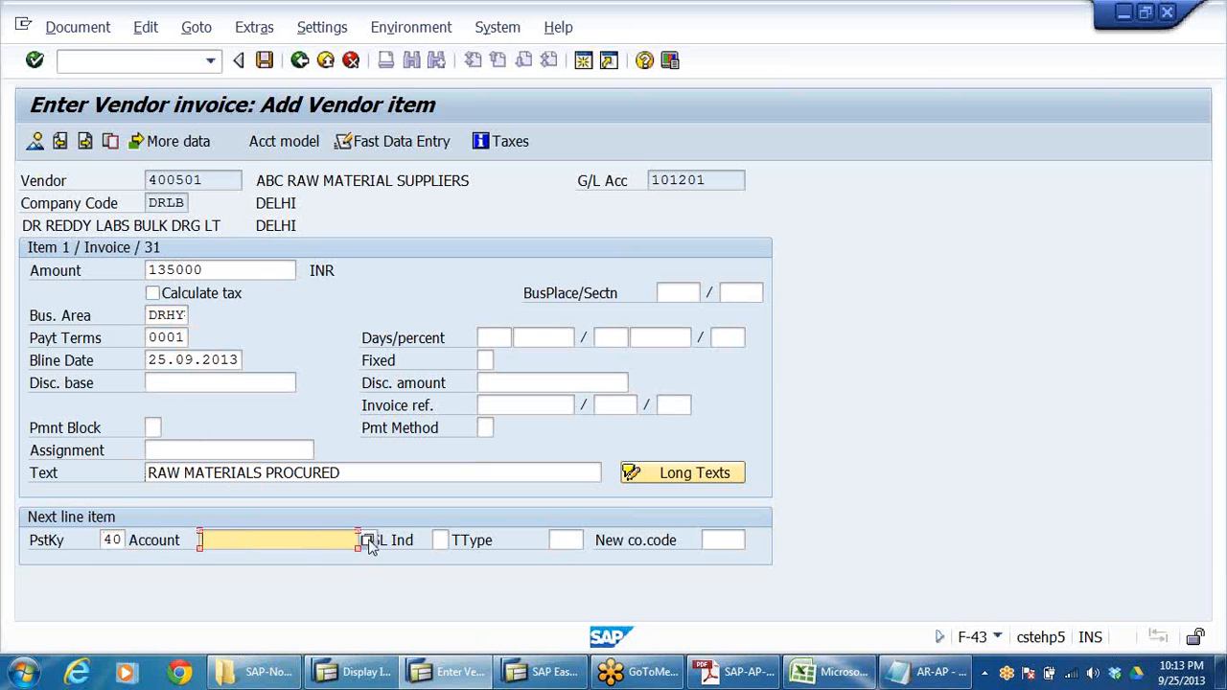
{"action": "key", "text": "BackSpace"}
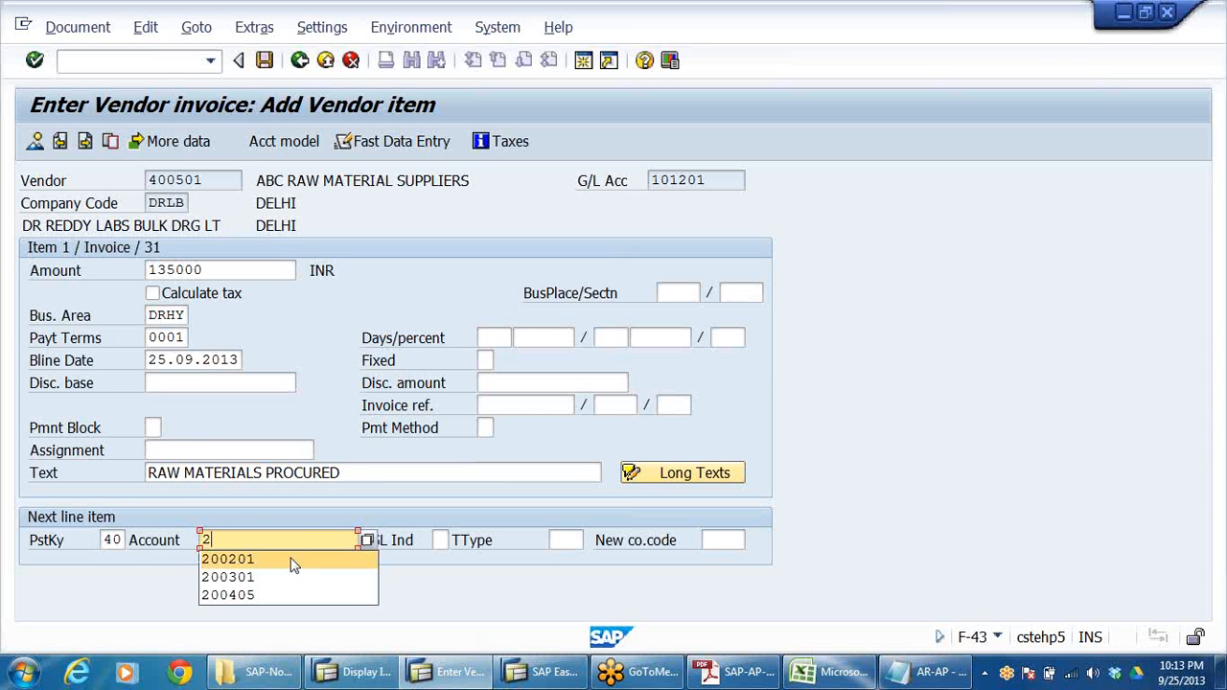
{"action": "left_click", "coordinate": [288, 556]}
{"action": "type", "text": "\\"}
{"action": "key", "text": "Return"}
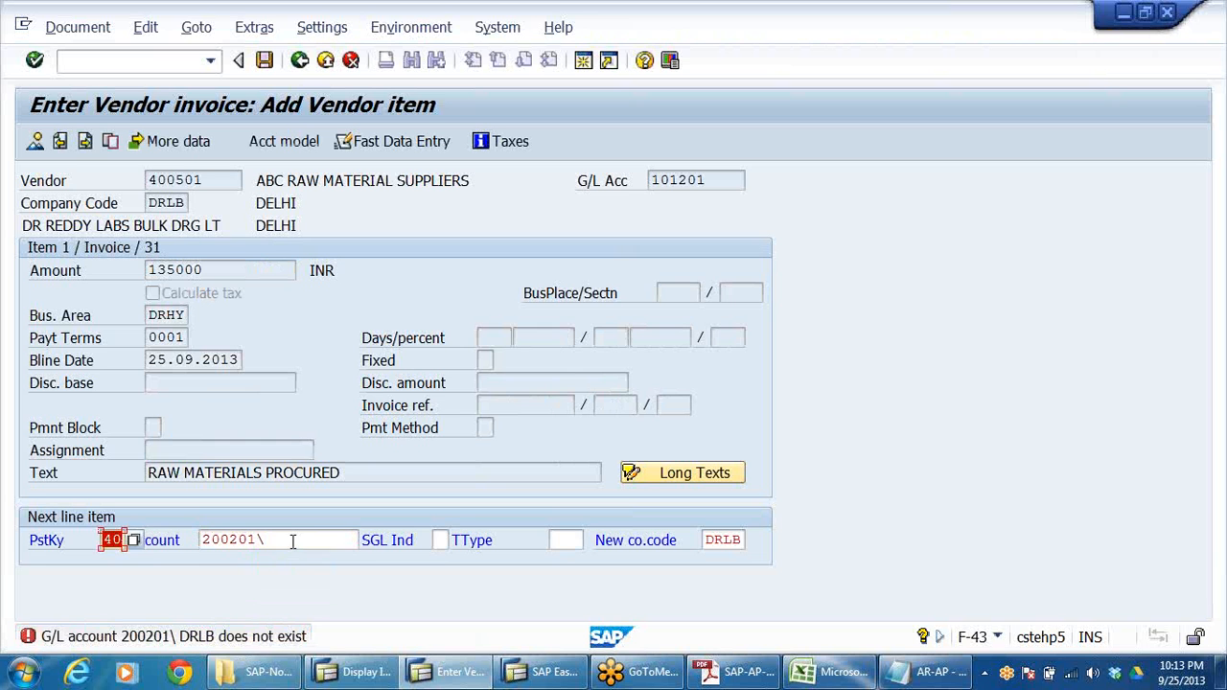
{"action": "key", "text": "BackSpace"}
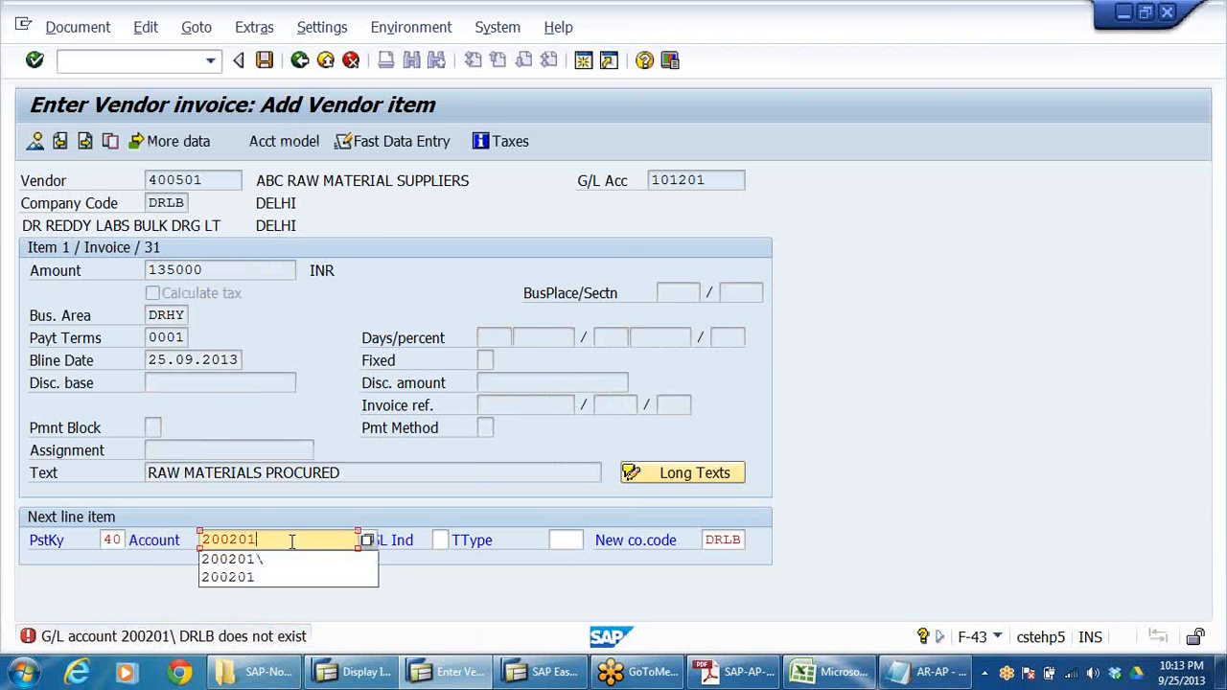
{"action": "key", "text": "Return"}
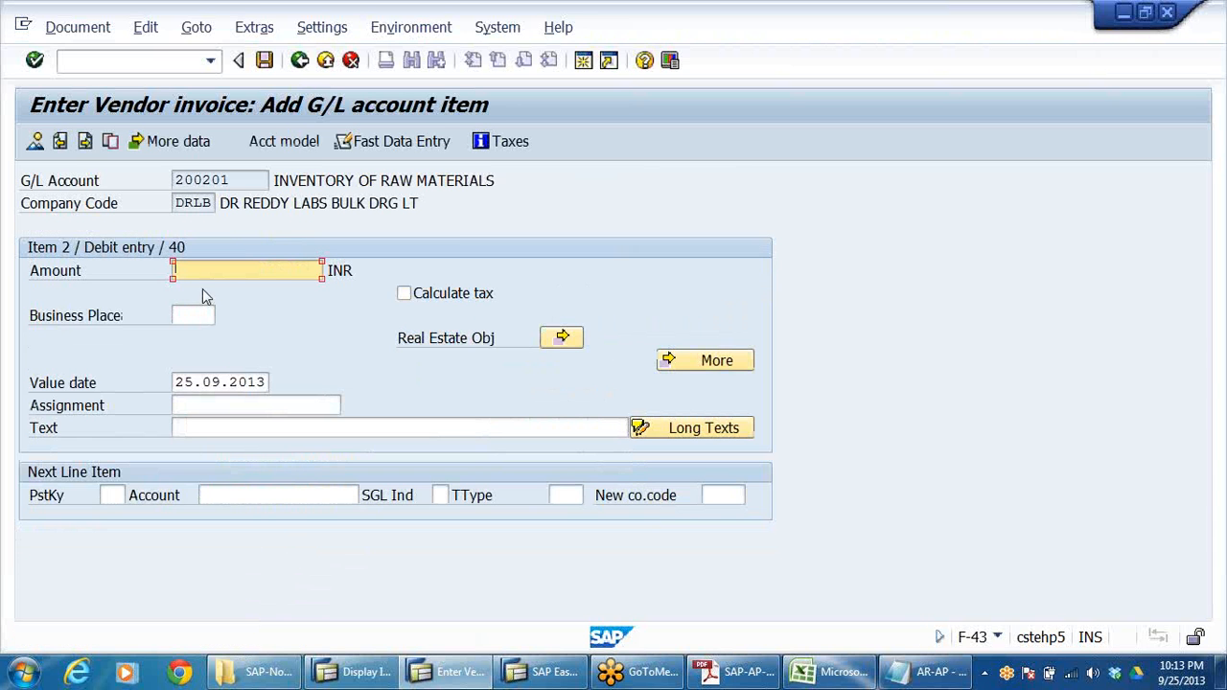
- Set the raw materials inventory item to 135000 INR with the text RAW MATERIALS PROCURED and show the document overview
{"action": "left_click", "coordinate": [214, 274]}
{"action": "left_click", "coordinate": [203, 287]}
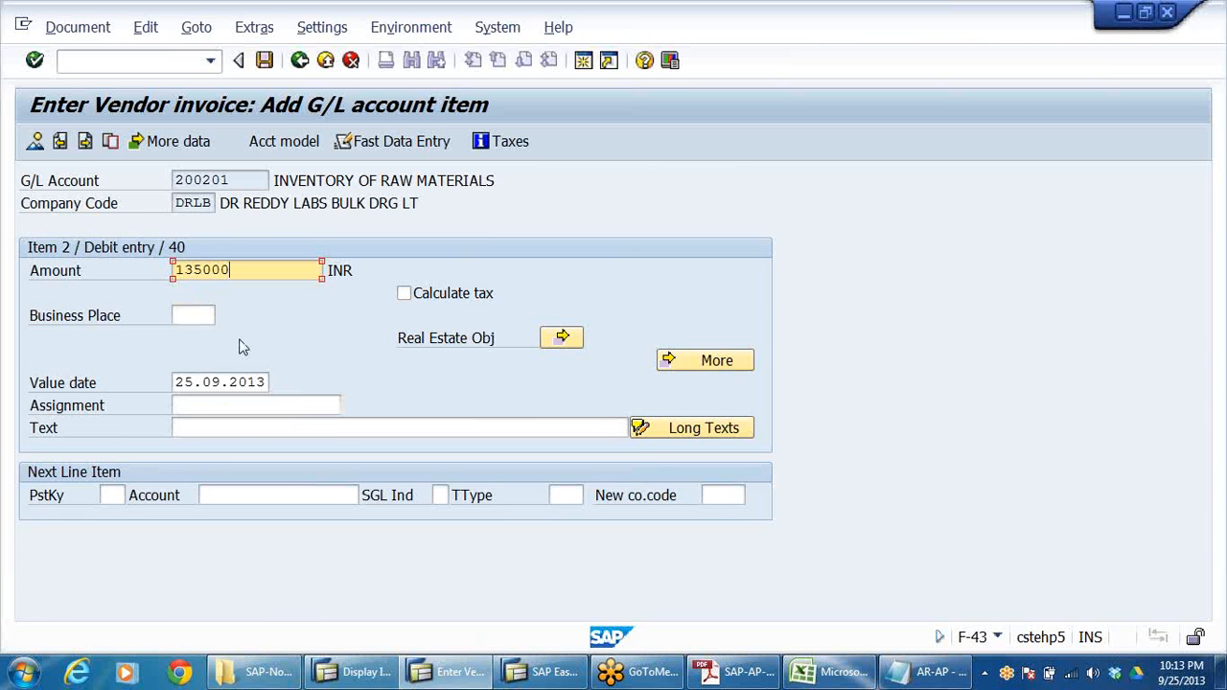
{"action": "left_click", "coordinate": [246, 430]}
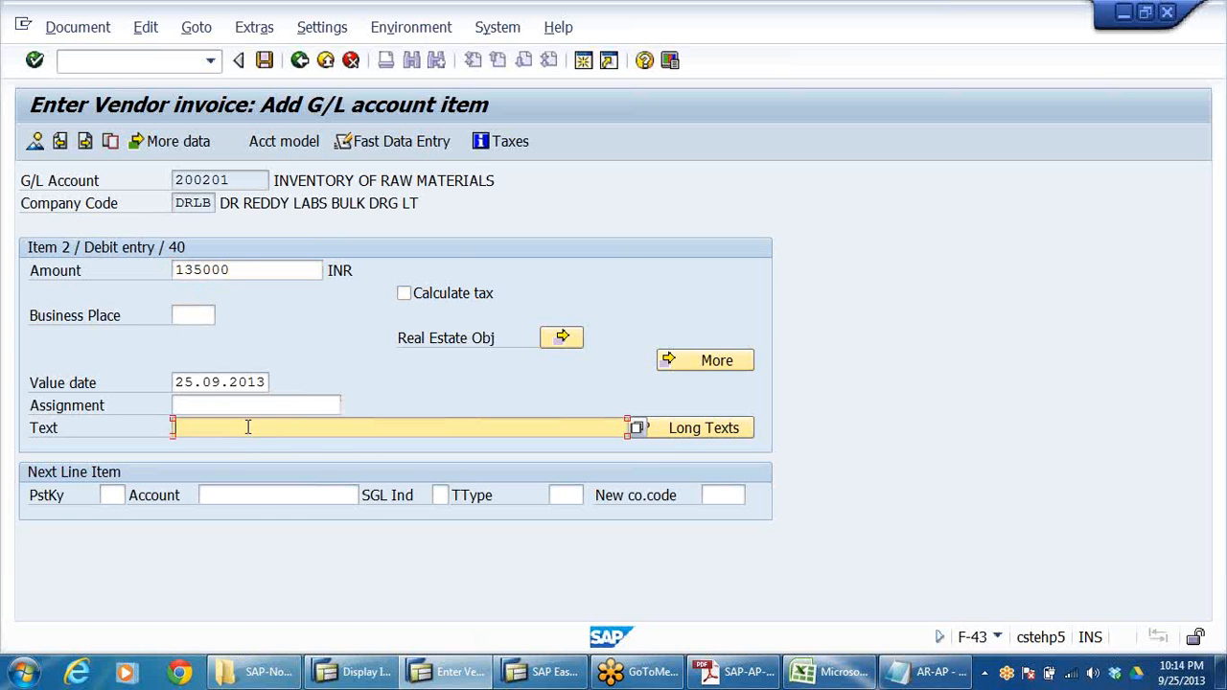
{"action": "left_click", "coordinate": [246, 428]}
{"action": "left_click", "coordinate": [230, 445]}
{"action": "left_click", "coordinate": [35, 141]}
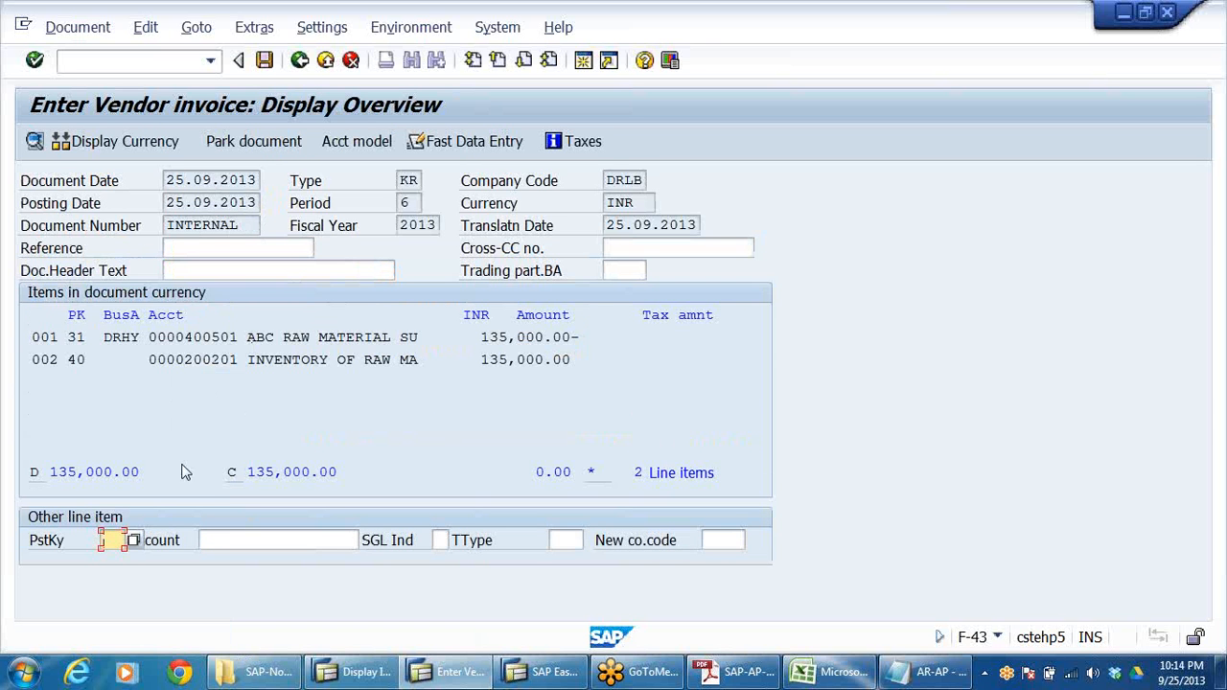
- Assign business area DRHY to the raw materials inventory item in its coding block and post the vendor invoice
{"action": "double_click", "coordinate": [178, 362]}
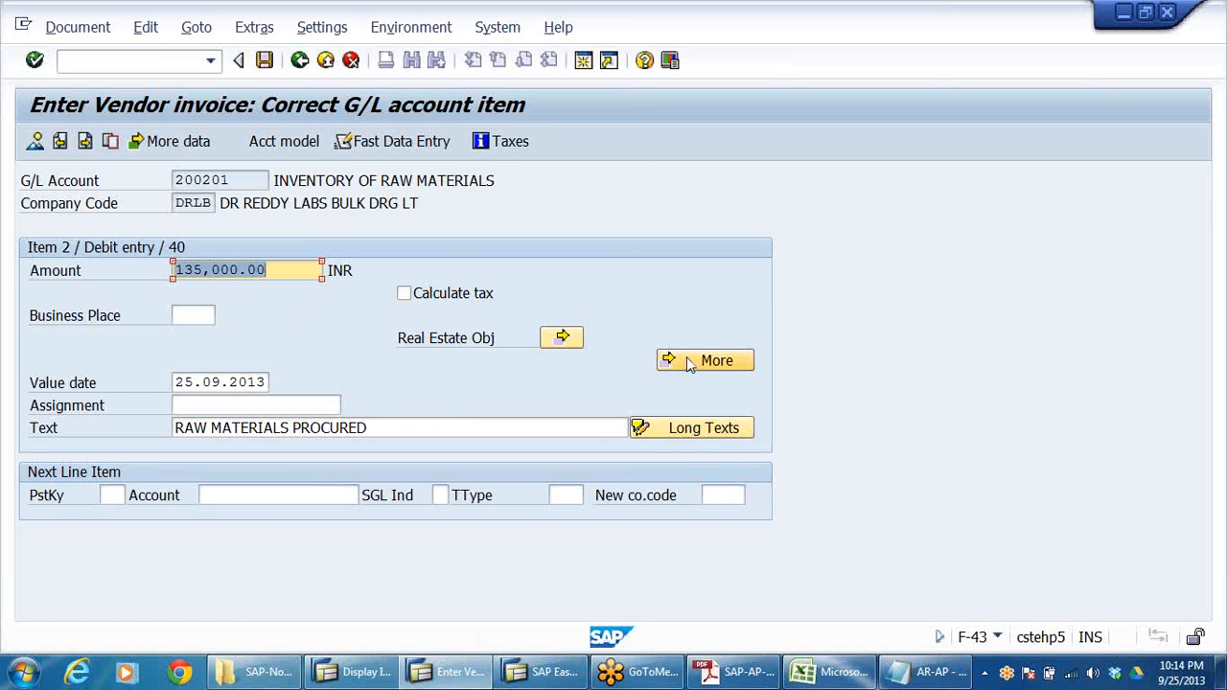
{"action": "left_click", "coordinate": [174, 309]}
{"action": "left_click", "coordinate": [725, 363]}
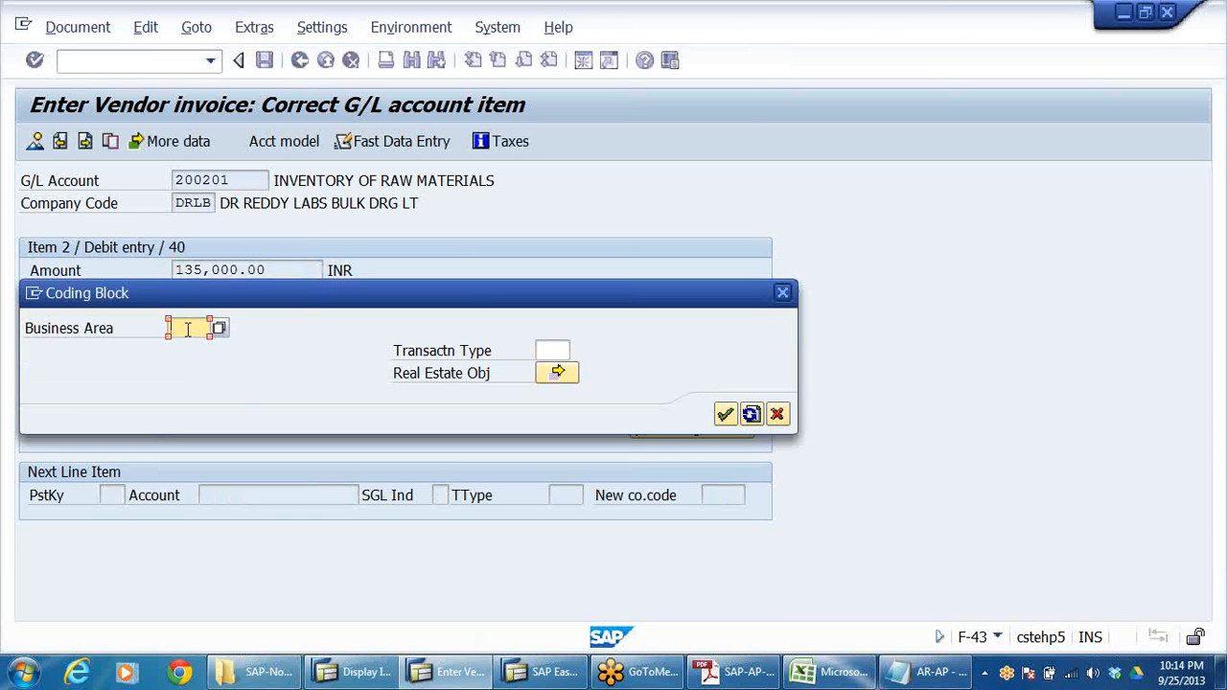
{"action": "type", "text": "D"}
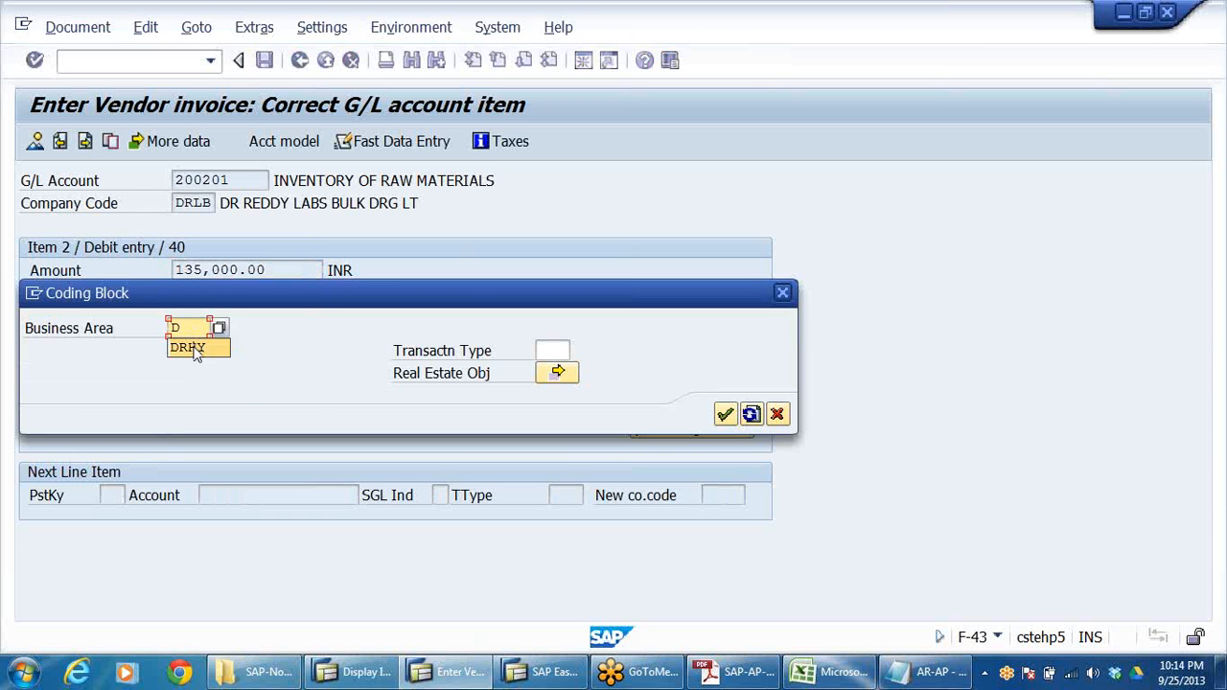
{"action": "left_click", "coordinate": [192, 349]}
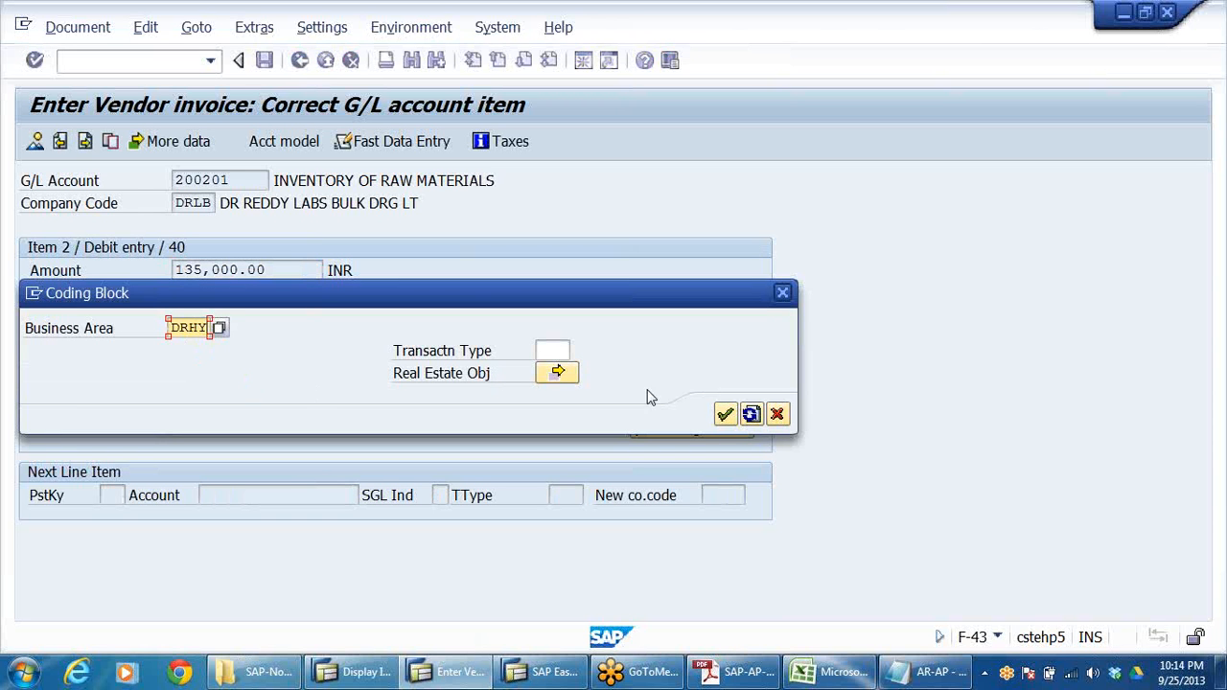
{"action": "left_click", "coordinate": [725, 414]}
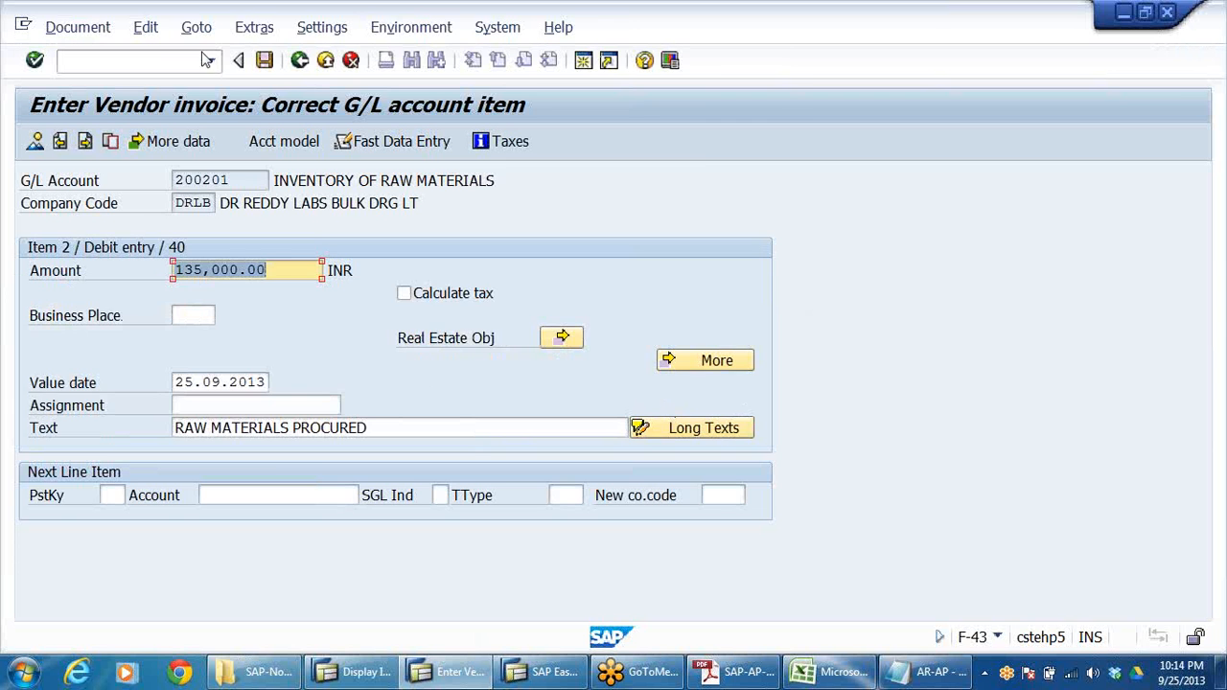
{"action": "left_click", "coordinate": [34, 141]}
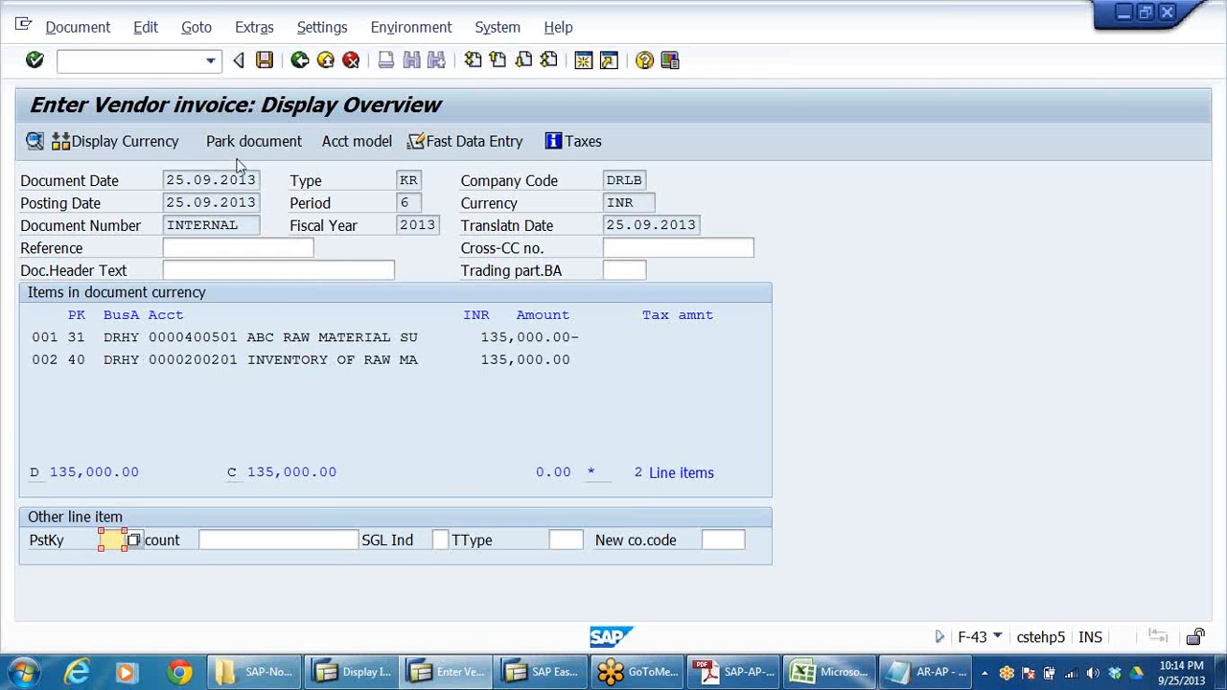
{"action": "left_click", "coordinate": [265, 62]}
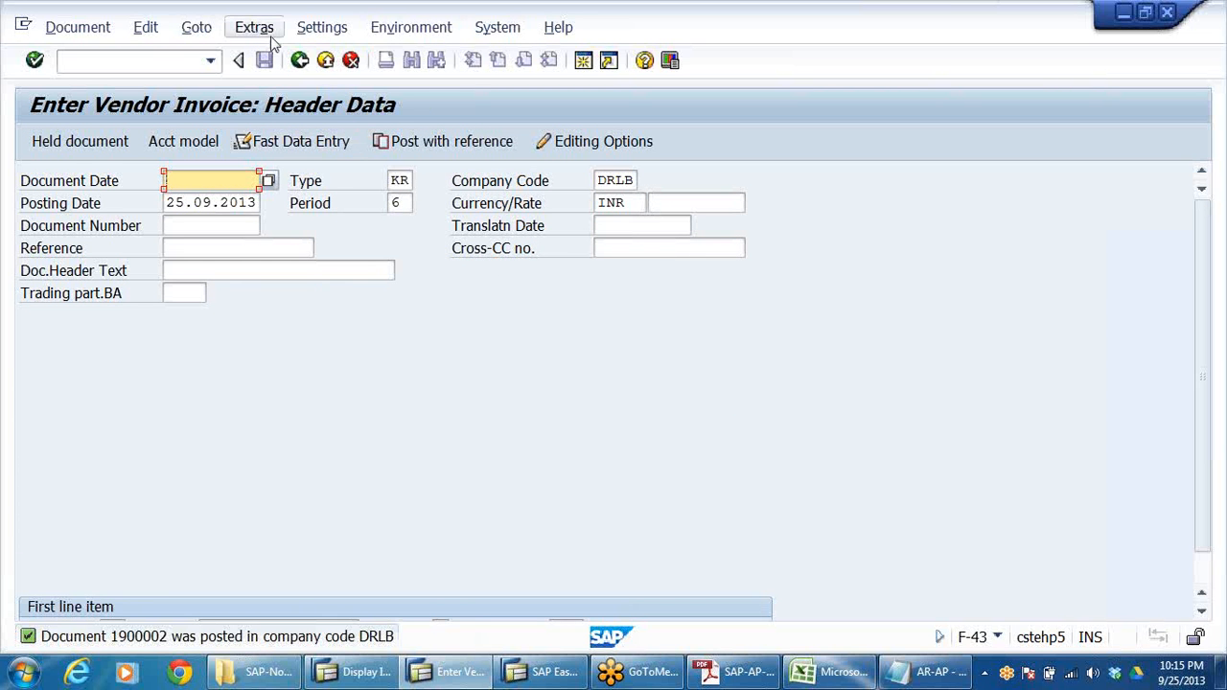
- Display the posted invoice and examine its line items in the data entry and general ledger views
{"action": "left_click", "coordinate": [77, 28]}
{"action": "left_click", "coordinate": [94, 102]}
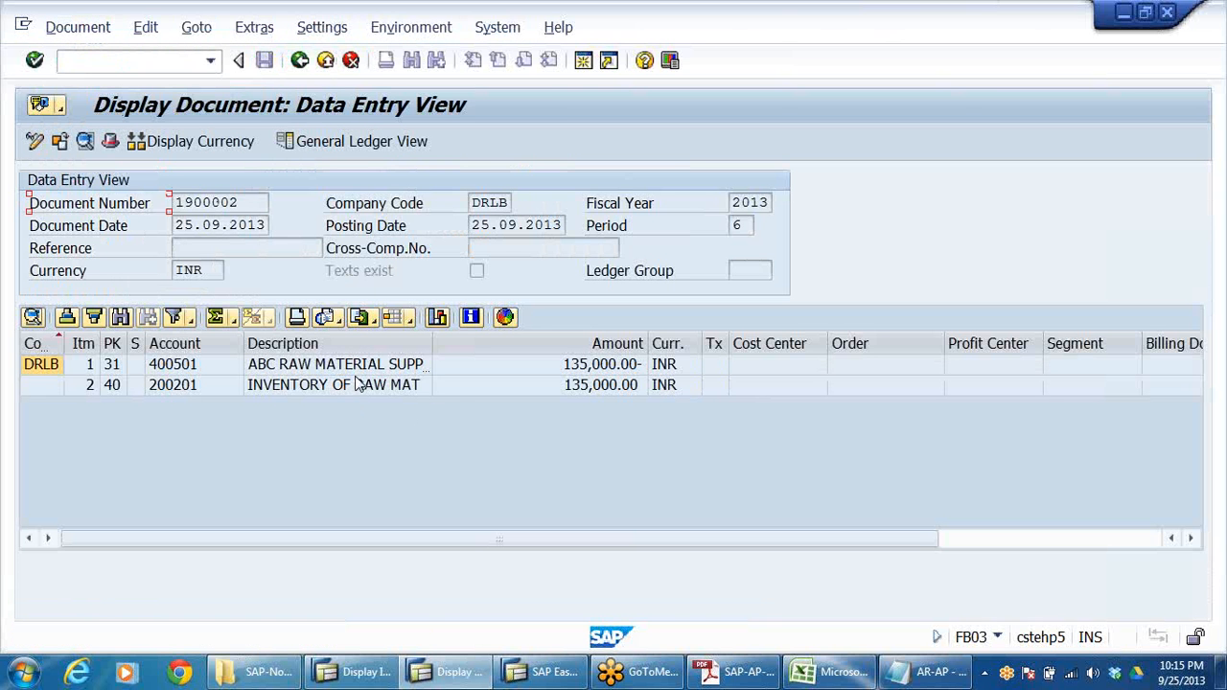
{"action": "mouse_move", "coordinate": [434, 342]}
{"action": "left_mouse_down"}
{"action": "mouse_move", "coordinate": [515, 343]}
{"action": "mouse_move", "coordinate": [434, 342]}
{"action": "left_mouse_up"}
{"action": "left_click", "coordinate": [414, 371]}
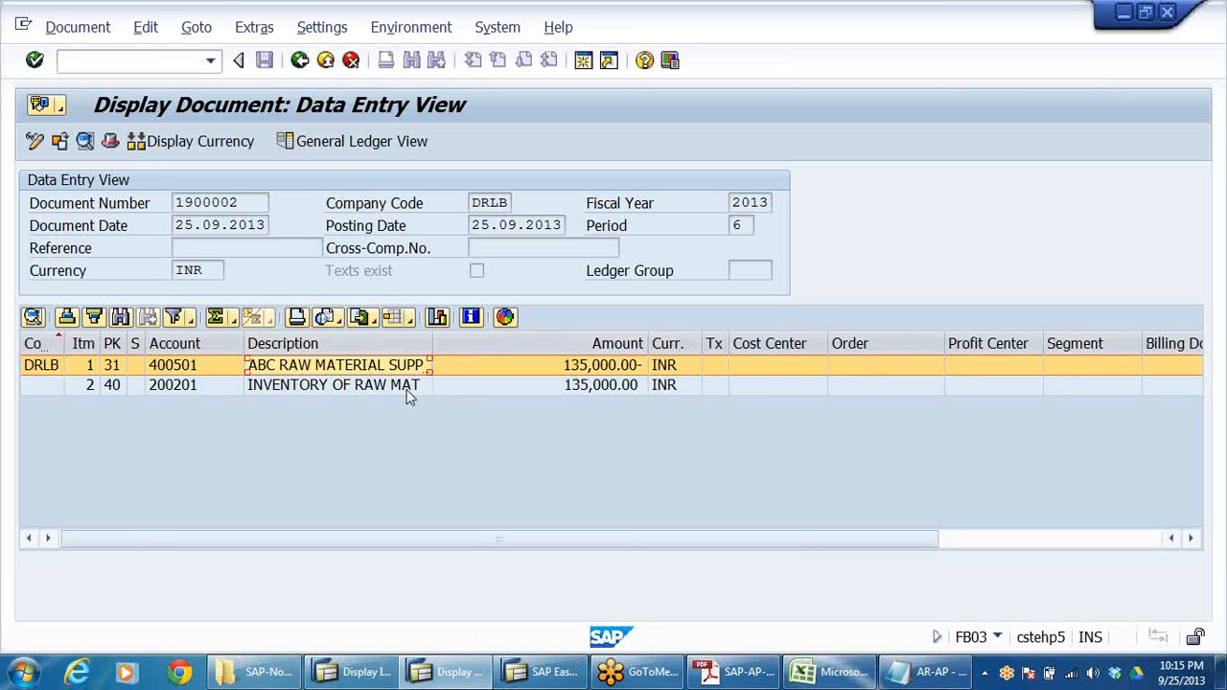
{"action": "left_click", "coordinate": [408, 388]}
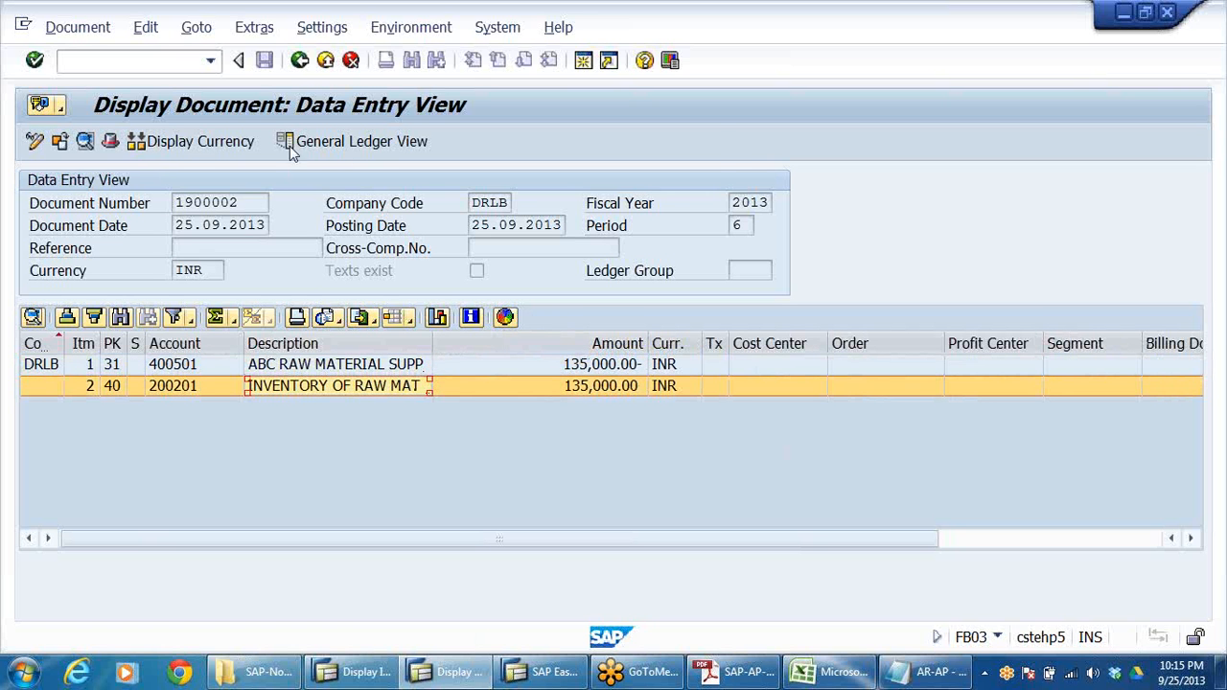
{"action": "left_click", "coordinate": [350, 142]}
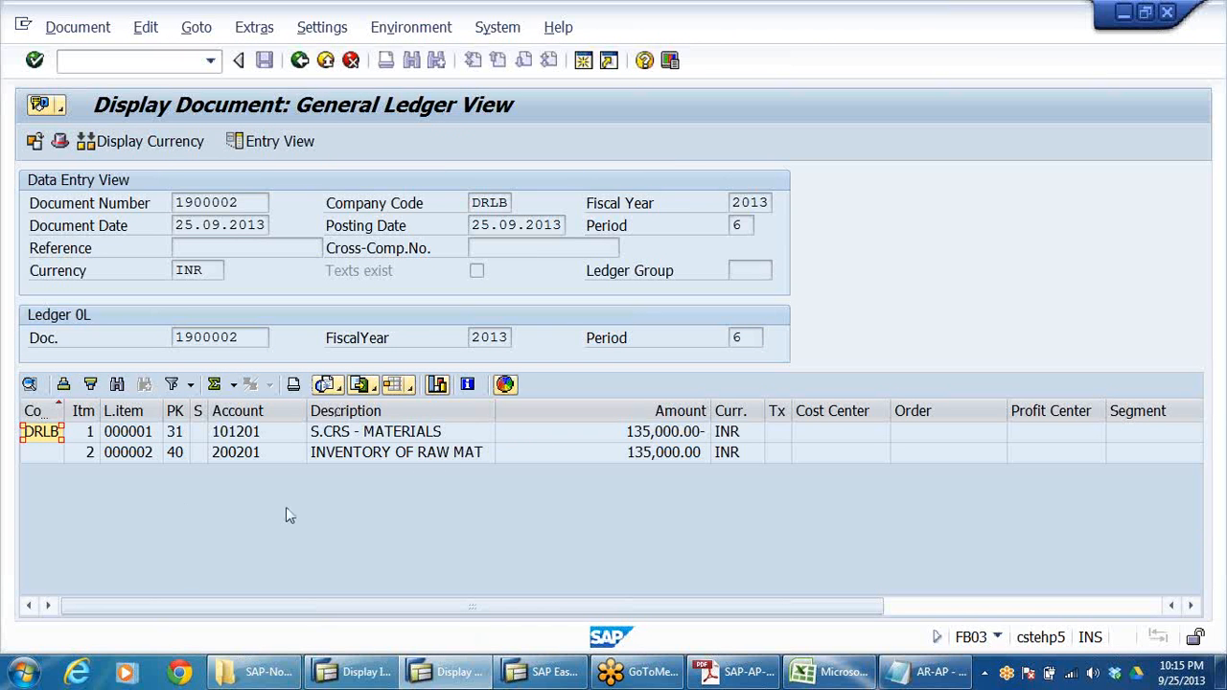
{"action": "left_click", "coordinate": [325, 61]}
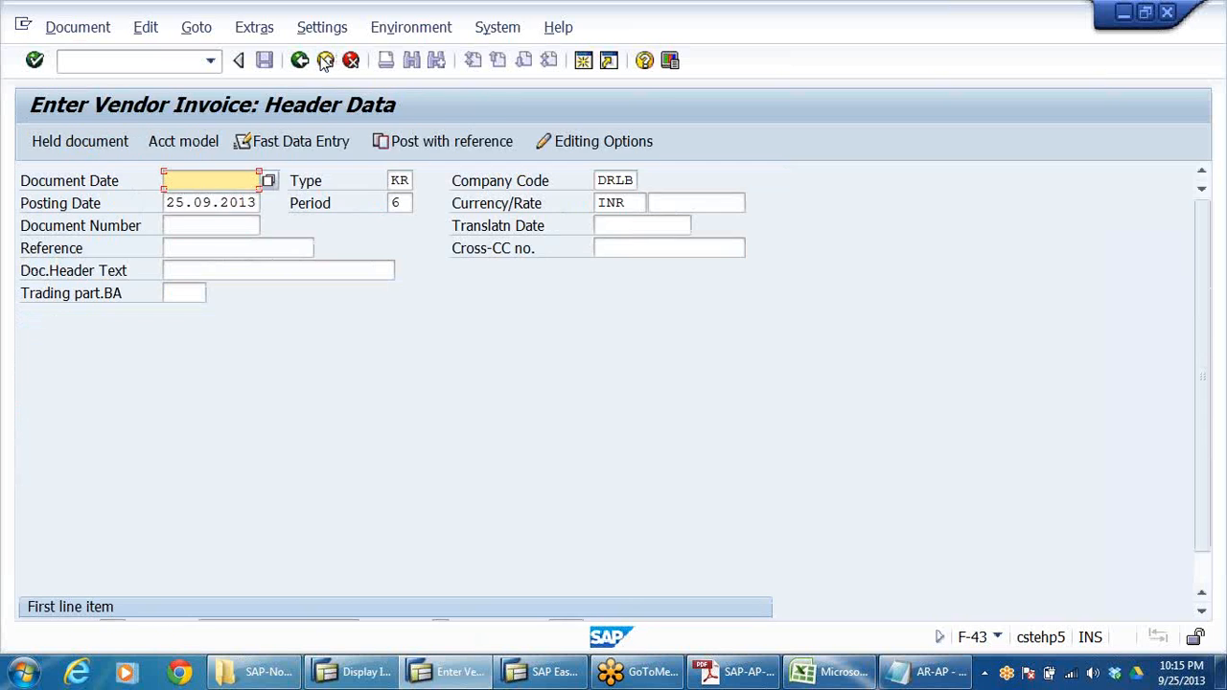
- Exit vendor invoice entry and expand the Account folder under Accounts Payable to reach FK10N - Display Balances
{"action": "left_click", "coordinate": [325, 61]}
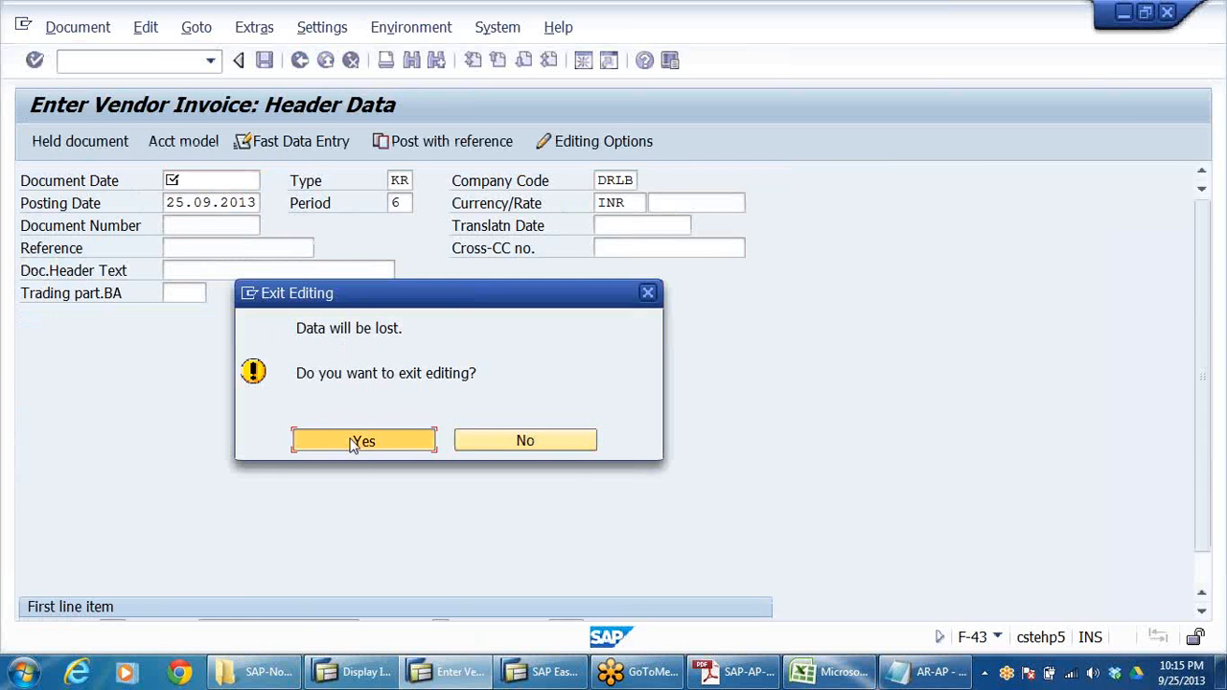
{"action": "key", "text": "Return"}
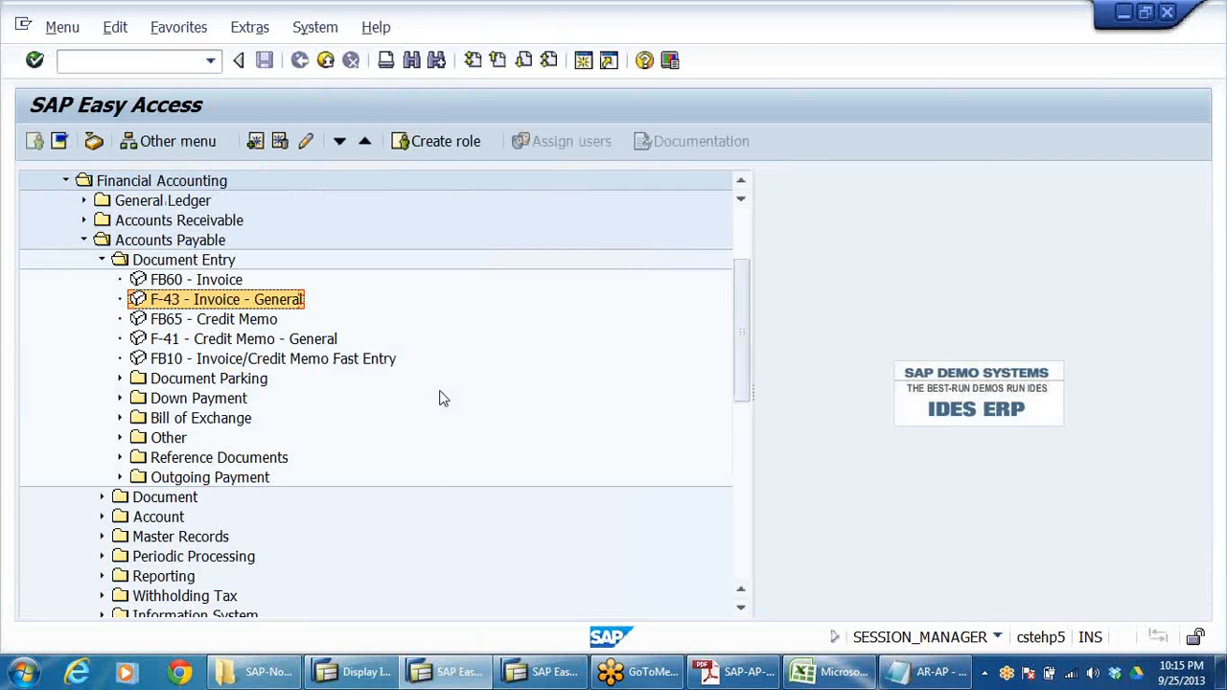
{"action": "left_click", "coordinate": [97, 264]}
{"action": "left_click", "coordinate": [161, 303]}
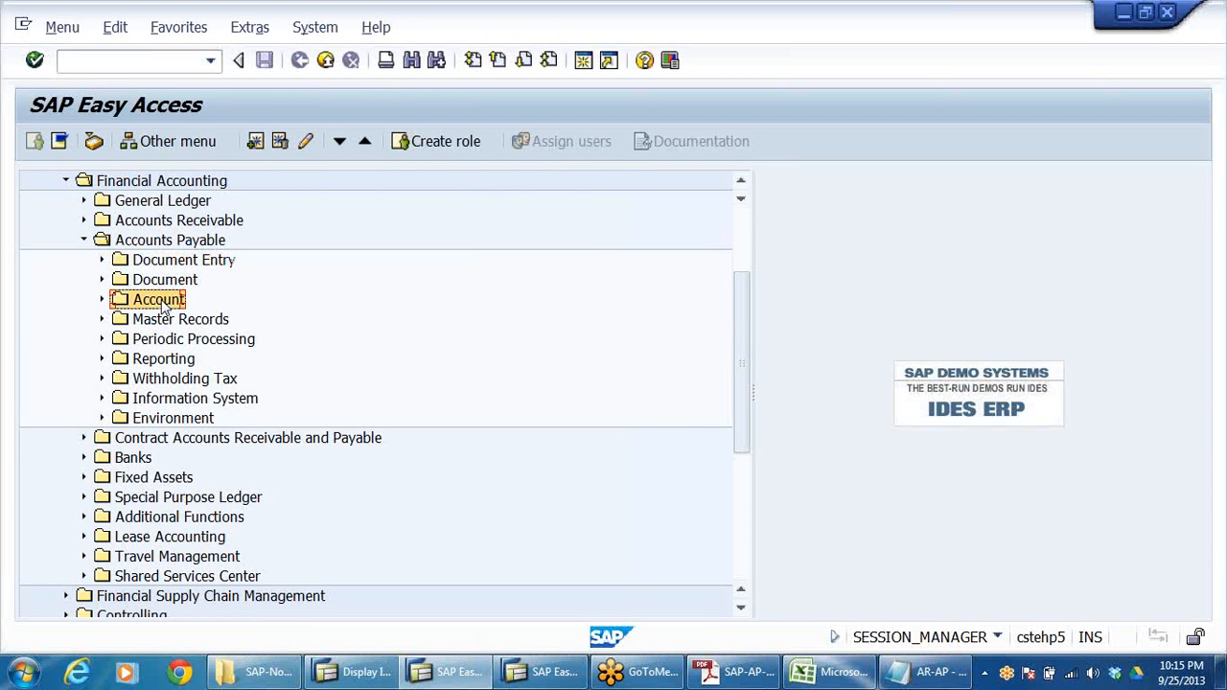
{"action": "double_click", "coordinate": [163, 303]}
{"action": "key", "text": "Down"}
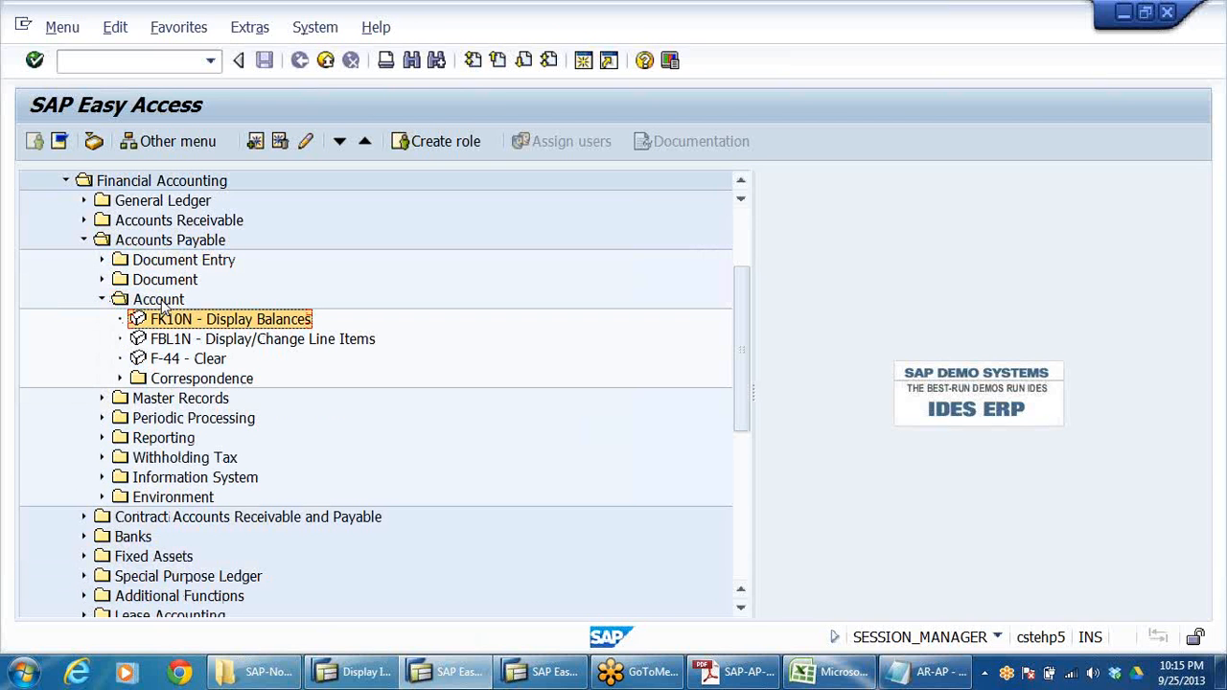
{"action": "scroll", "coordinate": [341, 293], "scroll_direction": "up", "scroll_amount": 1}
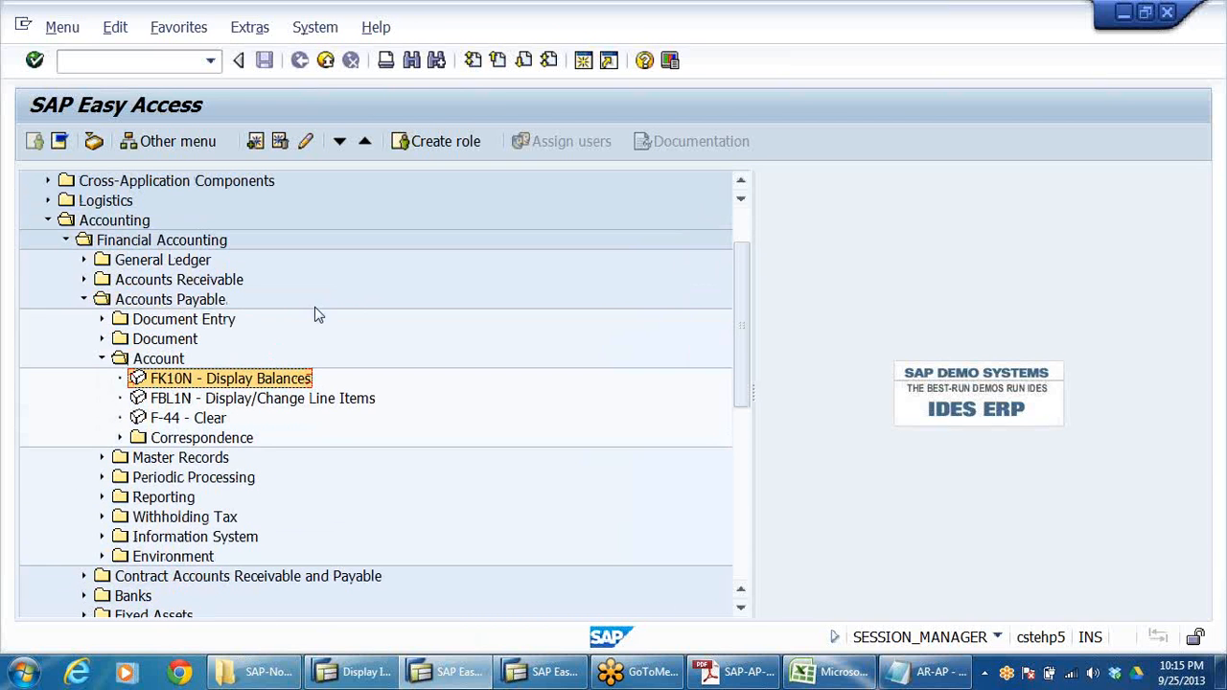
- Follow the path Accounting, Financial Accounting, Accounts Payable, Account and open transaction FK10N - Display Balances
{"action": "left_click", "coordinate": [135, 222]}
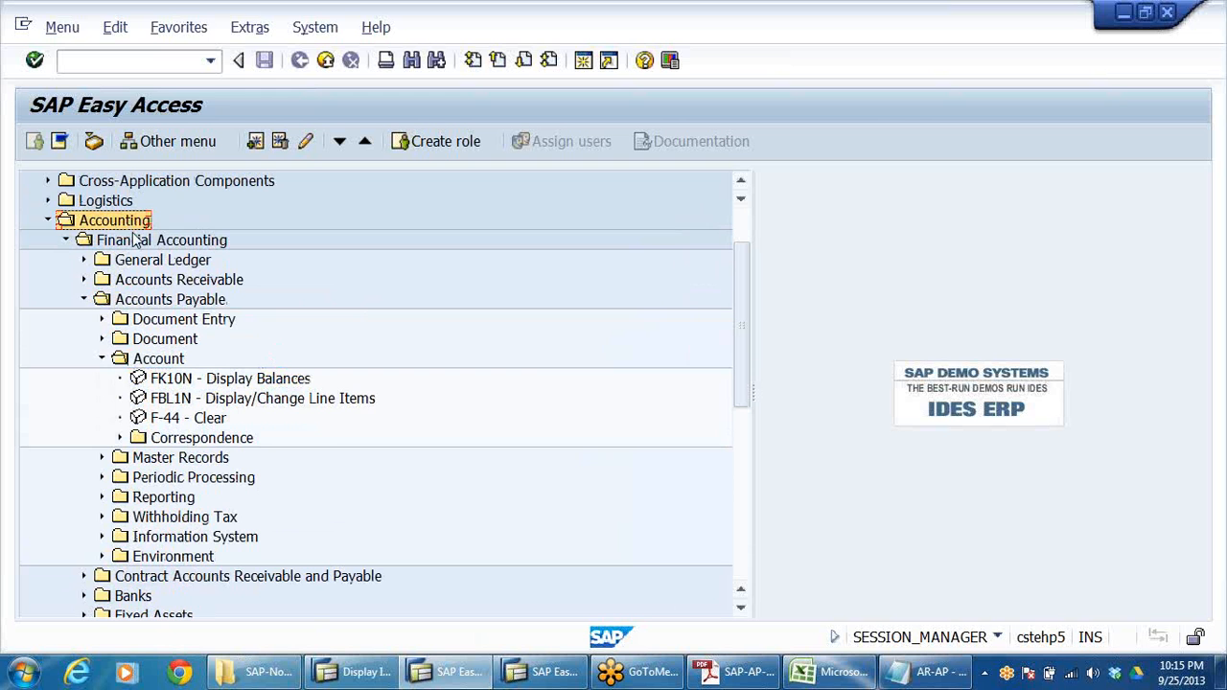
{"action": "left_click", "coordinate": [137, 242]}
{"action": "left_click", "coordinate": [158, 300]}
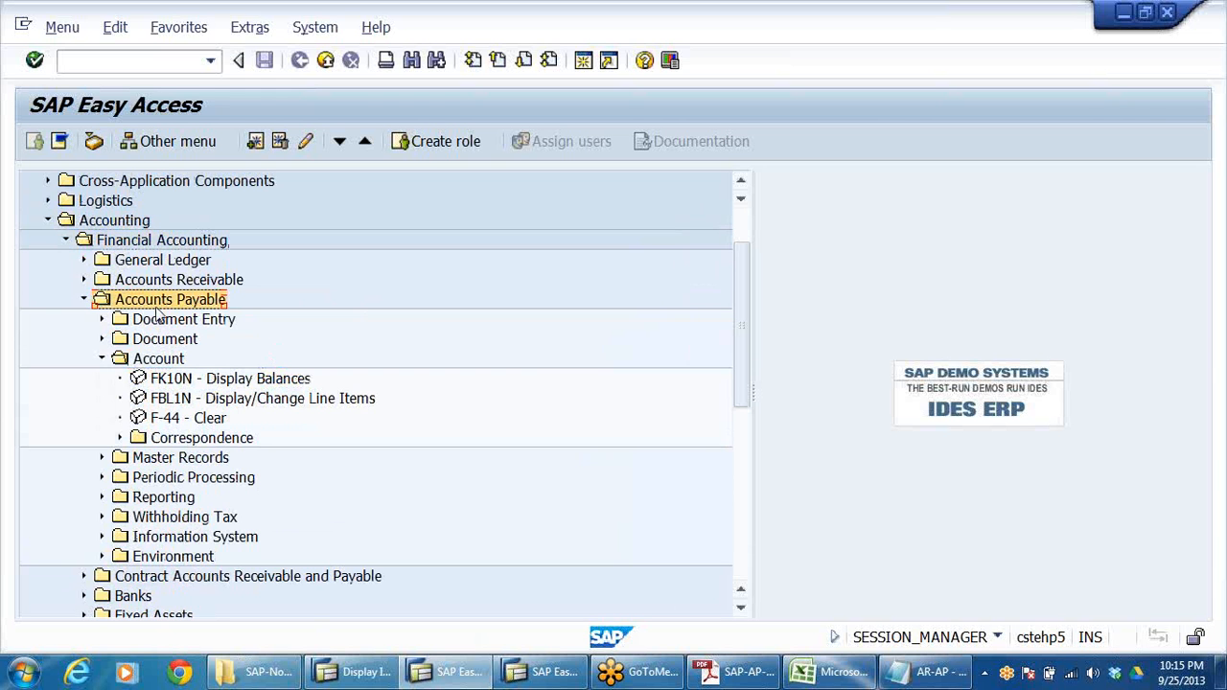
{"action": "left_click", "coordinate": [164, 322]}
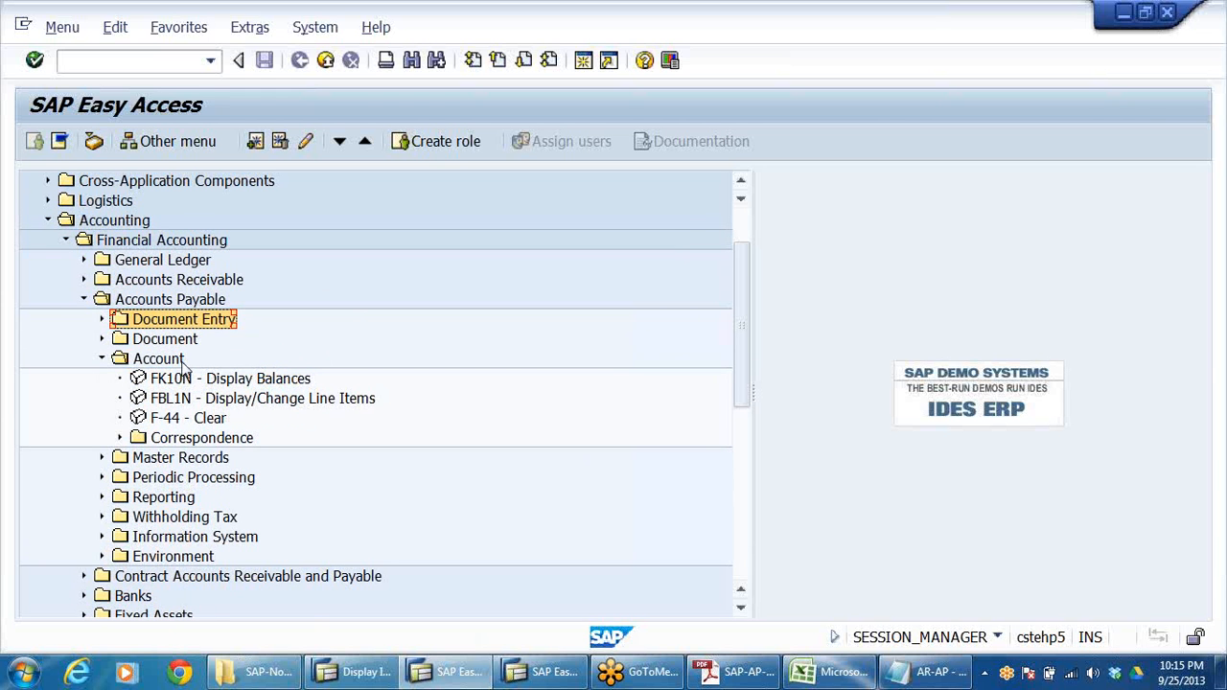
{"action": "left_click", "coordinate": [165, 362]}
{"action": "left_click", "coordinate": [203, 385]}
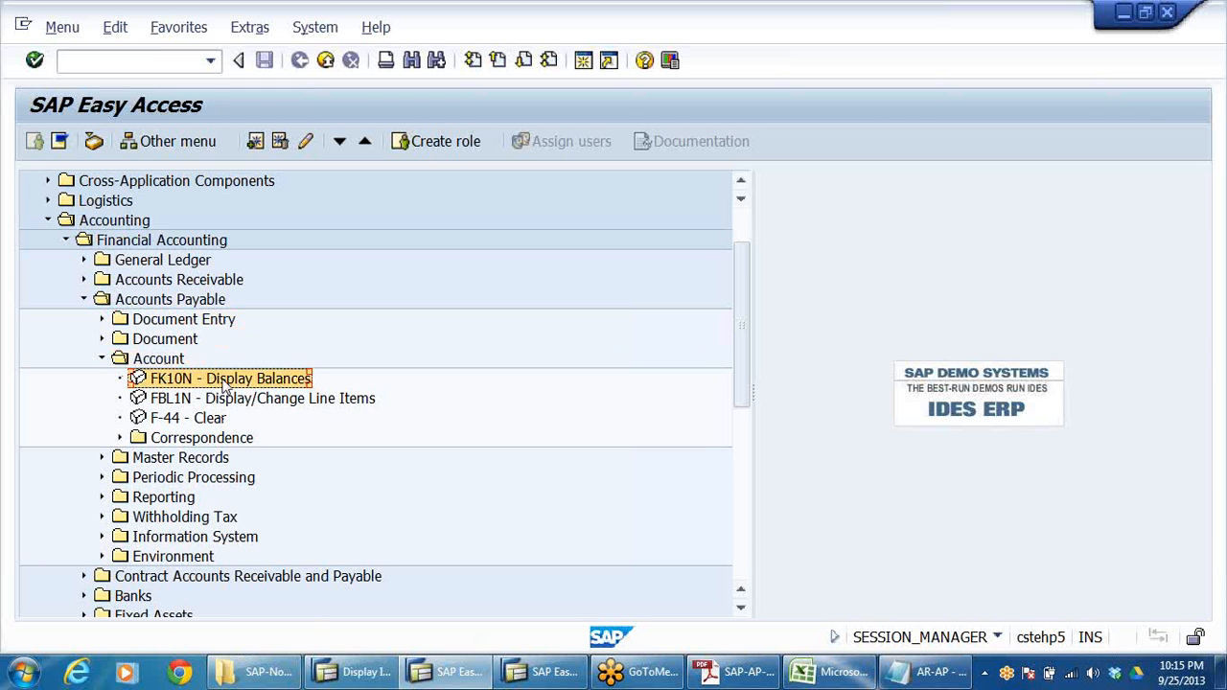
{"action": "double_click", "coordinate": [165, 380]}
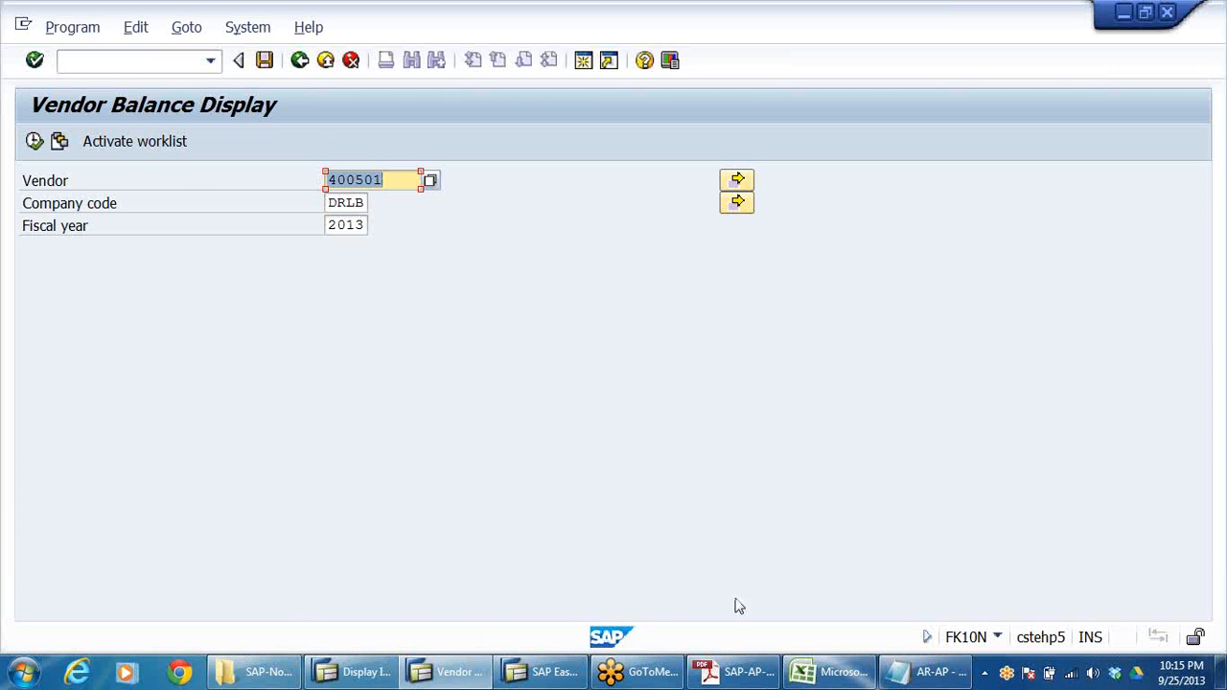
- Switch to the DRL_GRP workbook in Excel and note DISPLAY OF GL A/C in C47 with transaction code FS10N in D47
{"action": "left_click", "coordinate": [832, 672]}
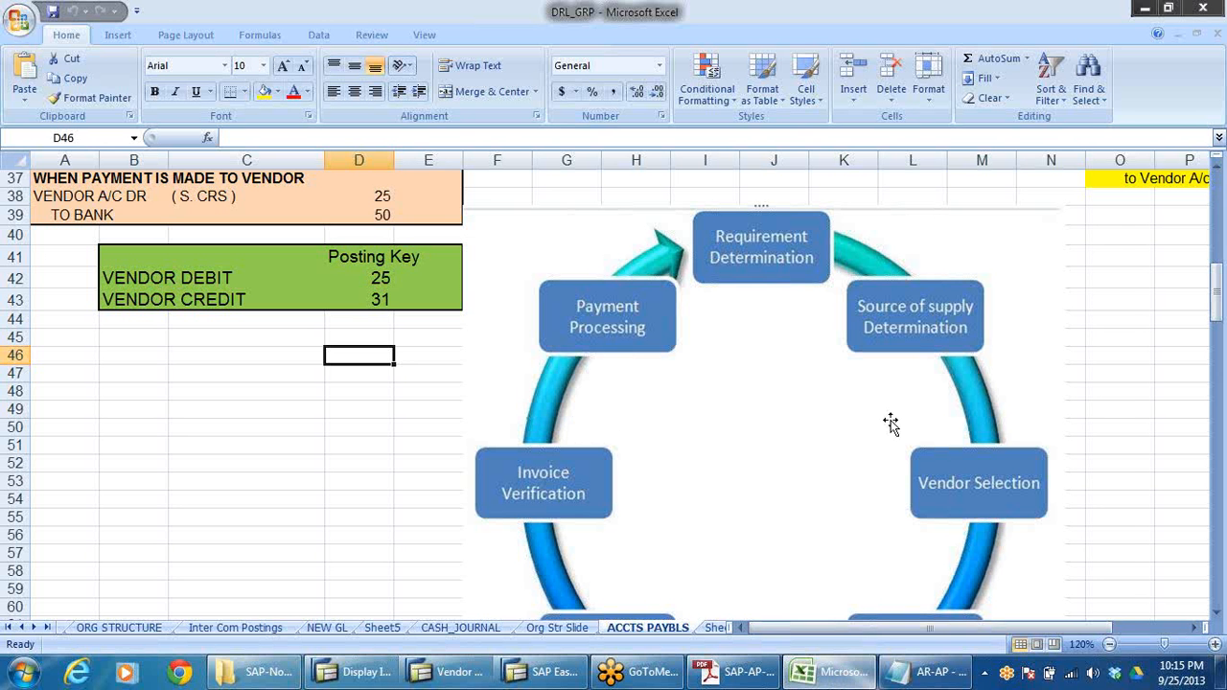
{"action": "left_click_drag", "start_coordinate": [1045, 628], "coordinate": [1091, 604]}
{"action": "left_click", "coordinate": [964, 260]}
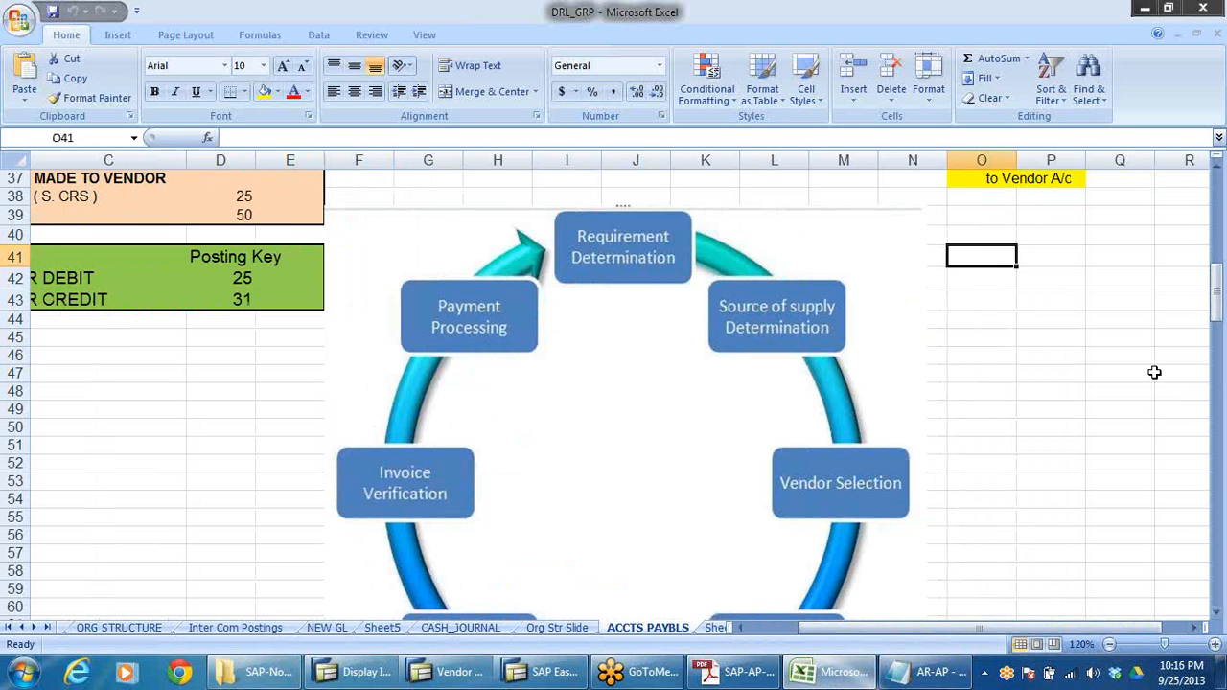
{"action": "left_click", "coordinate": [39, 376]}
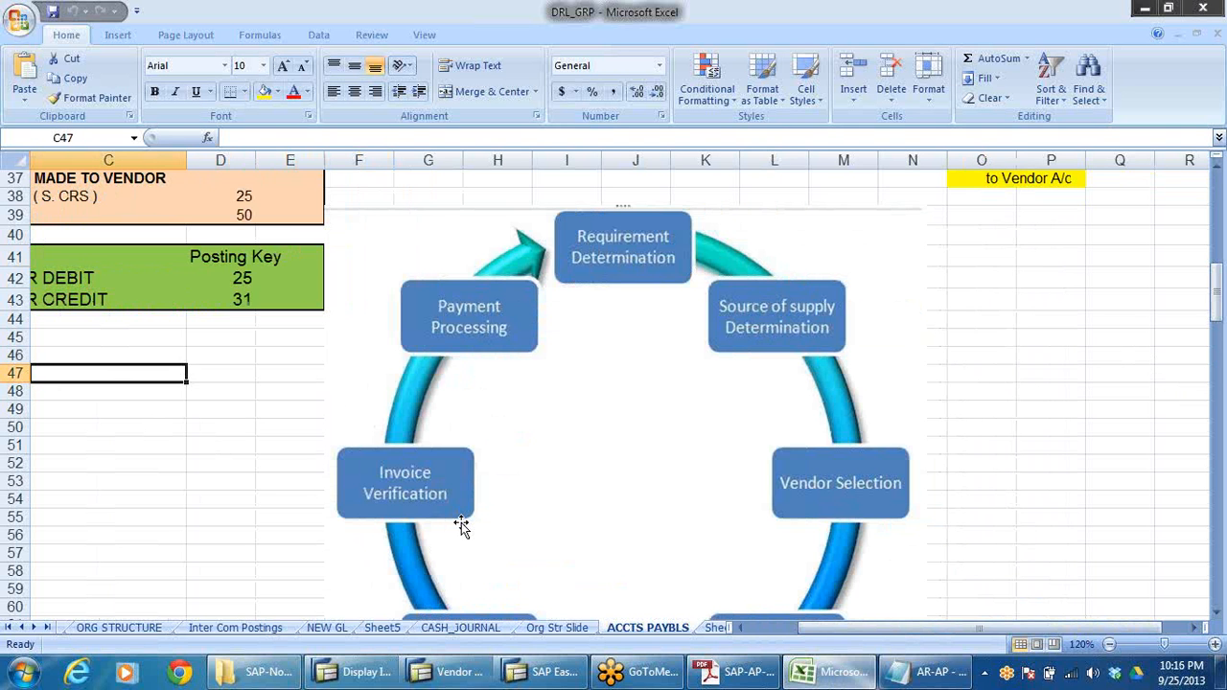
{"action": "type", "text": "DISPLA"}
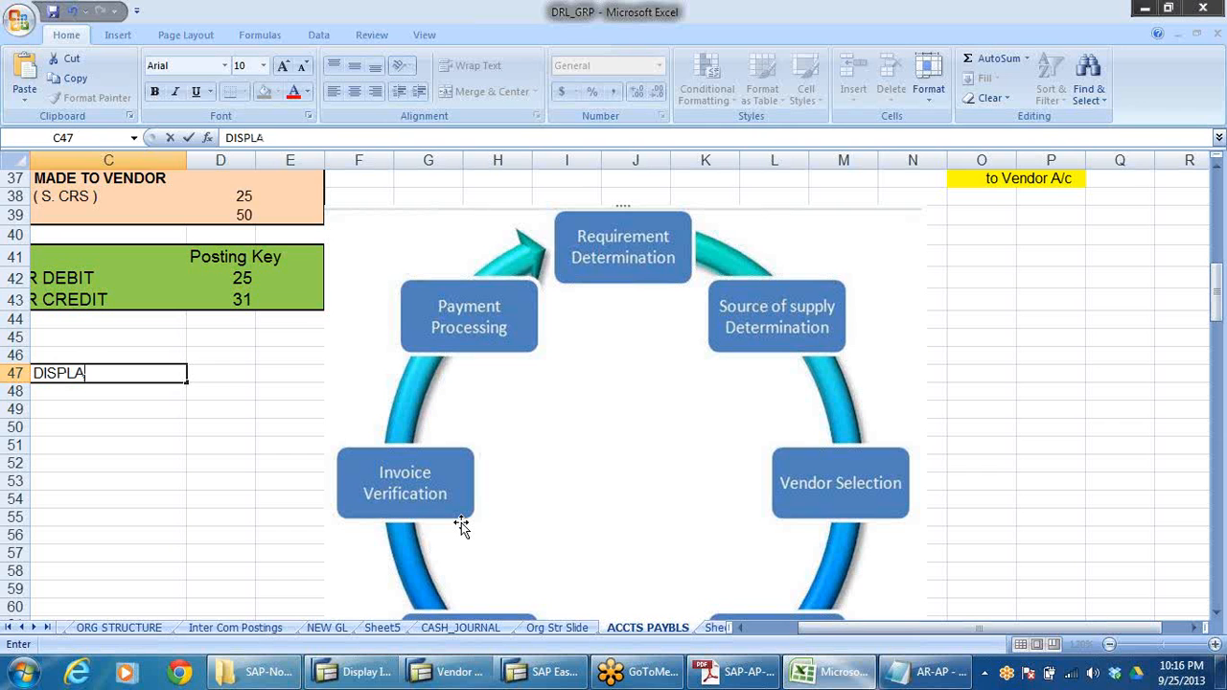
{"action": "type", "text": "Y OF GL A/C"}
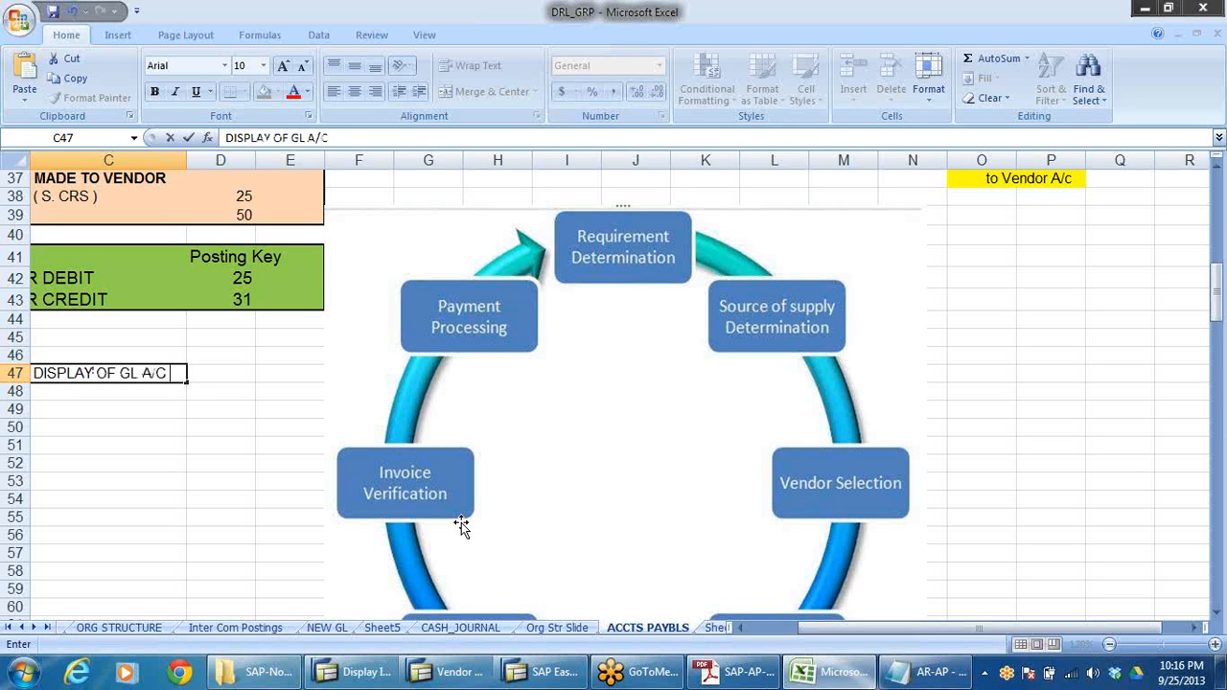
{"action": "left_click", "coordinate": [242, 377]}
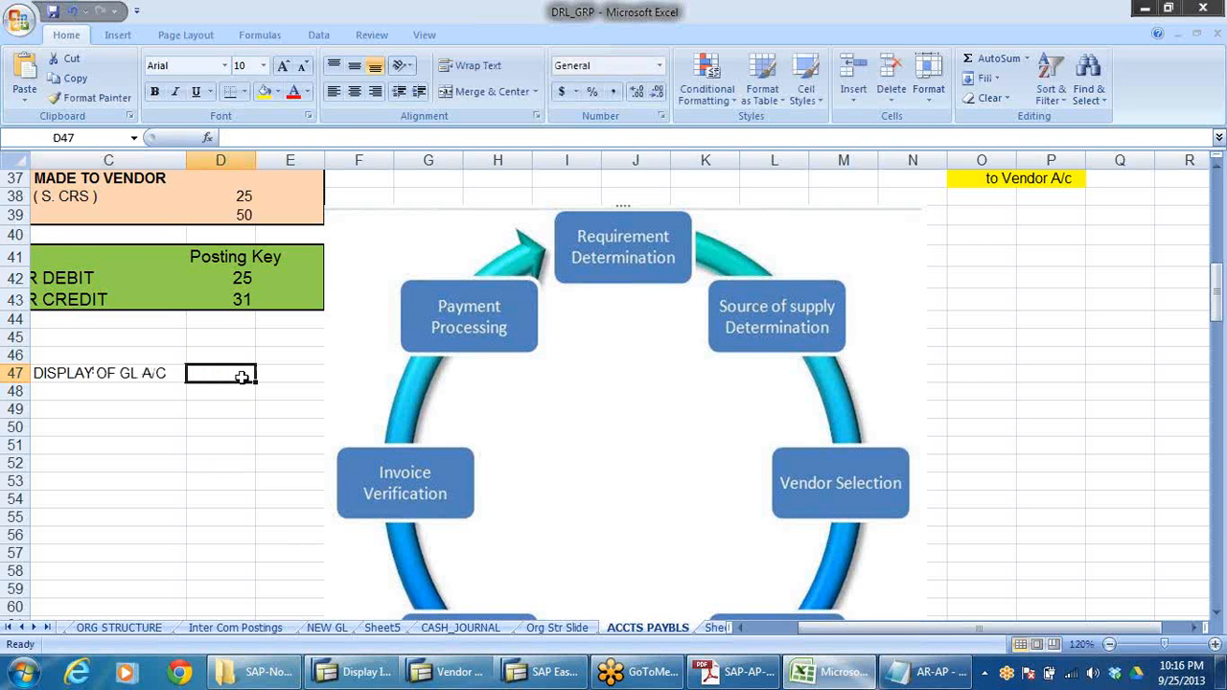
{"action": "type", "text": "FS10N"}
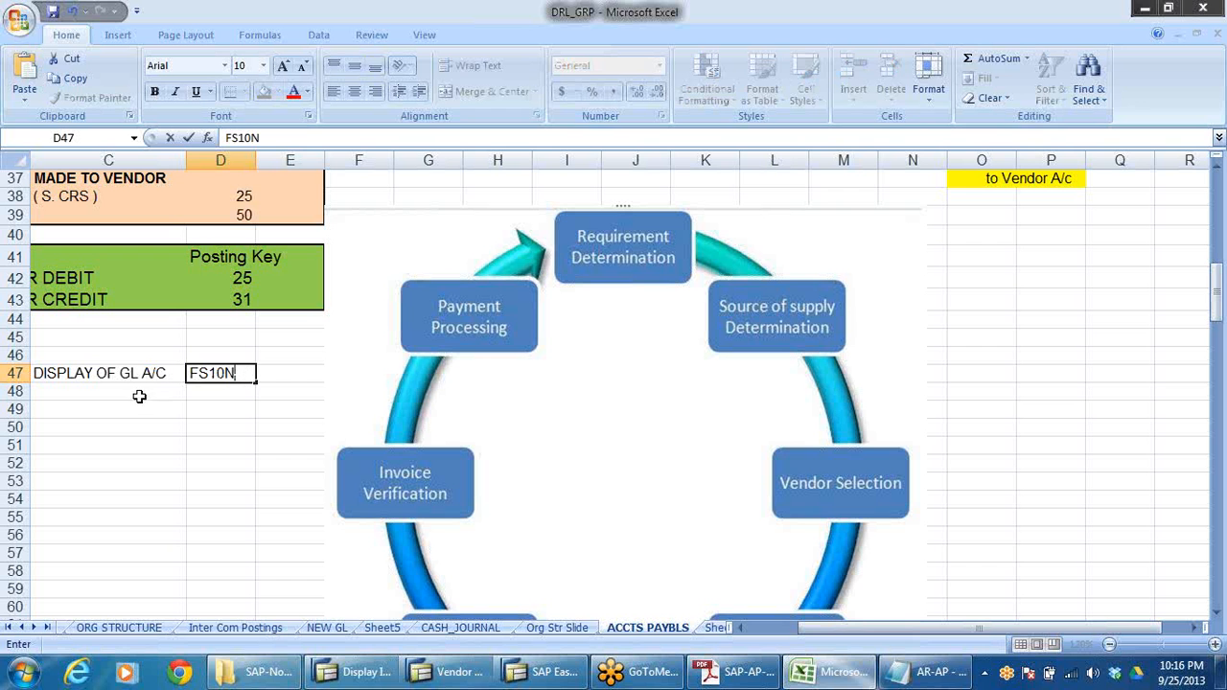
{"action": "key", "text": "Return"}
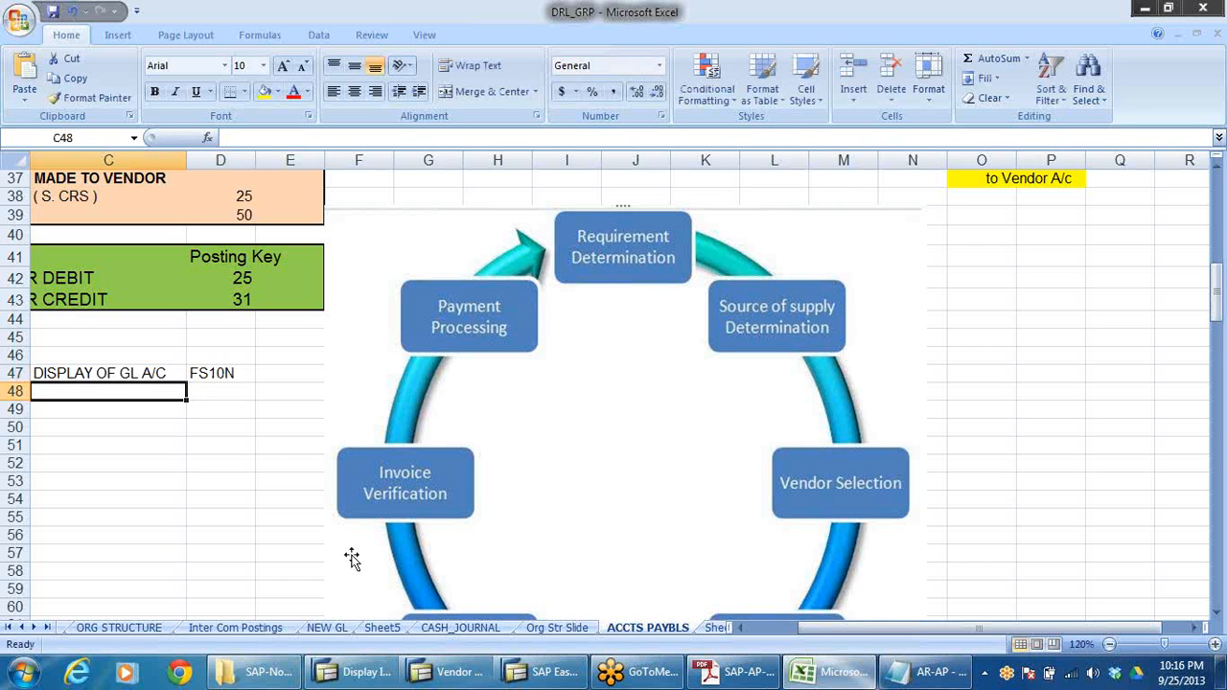
- Add DISPLAY OF CUST A/C in C48 with transaction code FD10N in D48
{"action": "type", "text": "DISPLAY"}
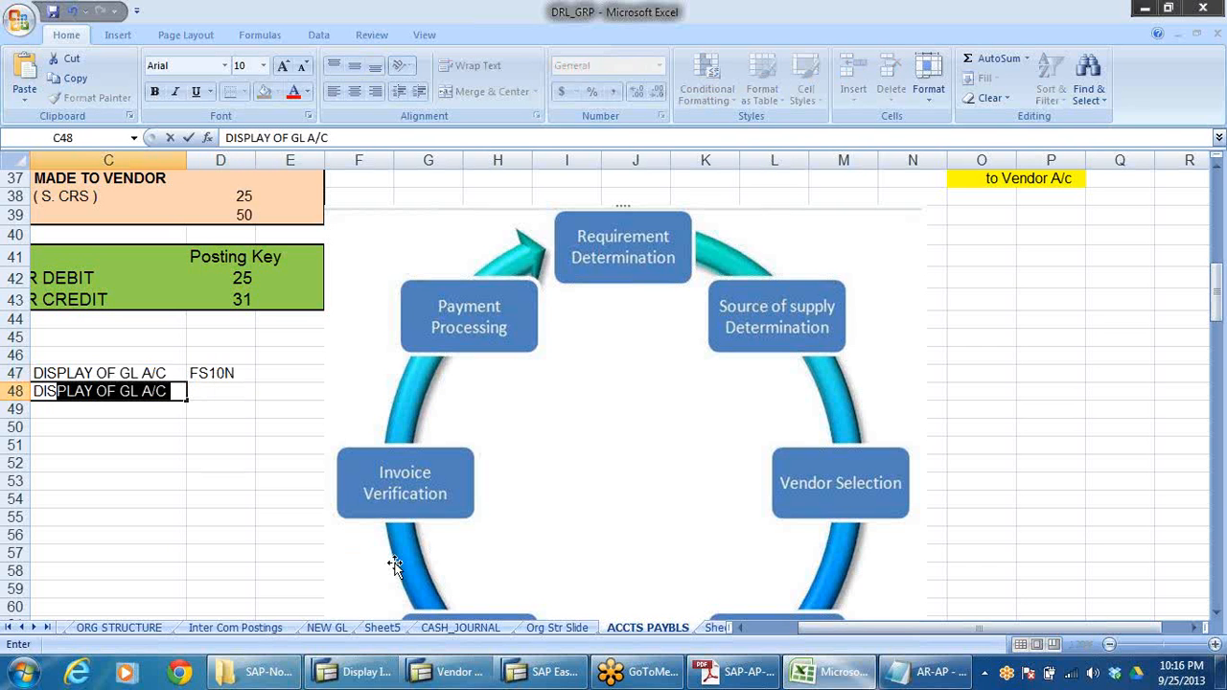
{"action": "type", "text": " OF "}
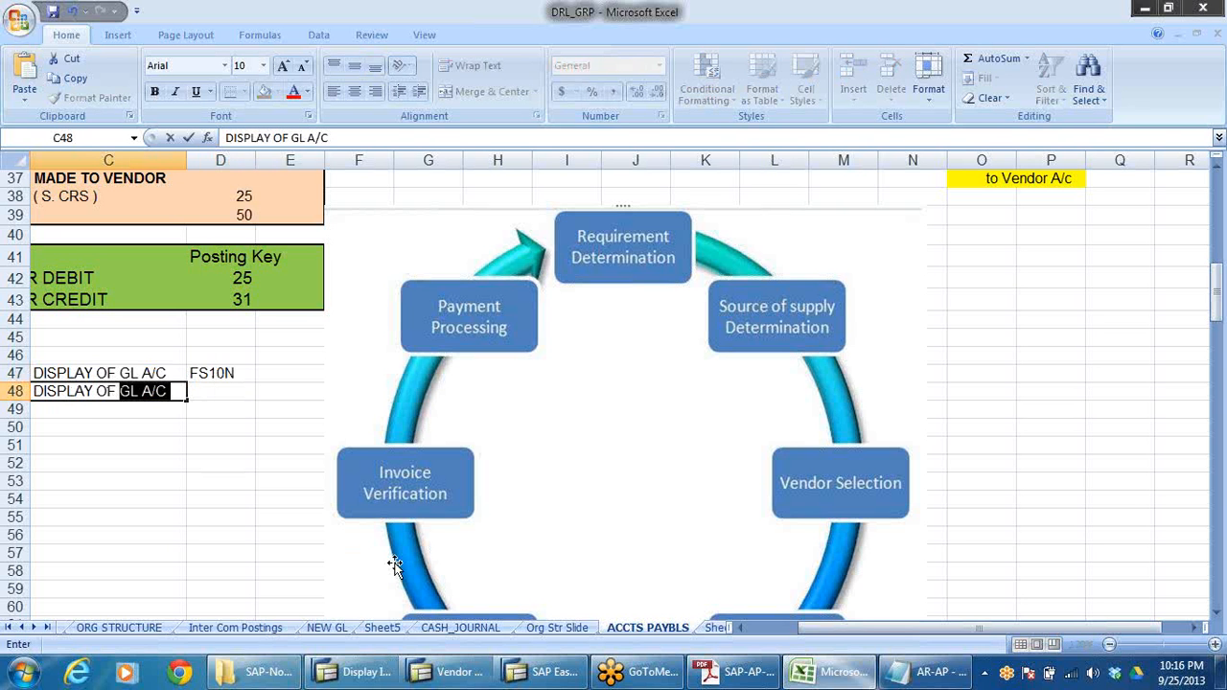
{"action": "type", "text": "CUS"}
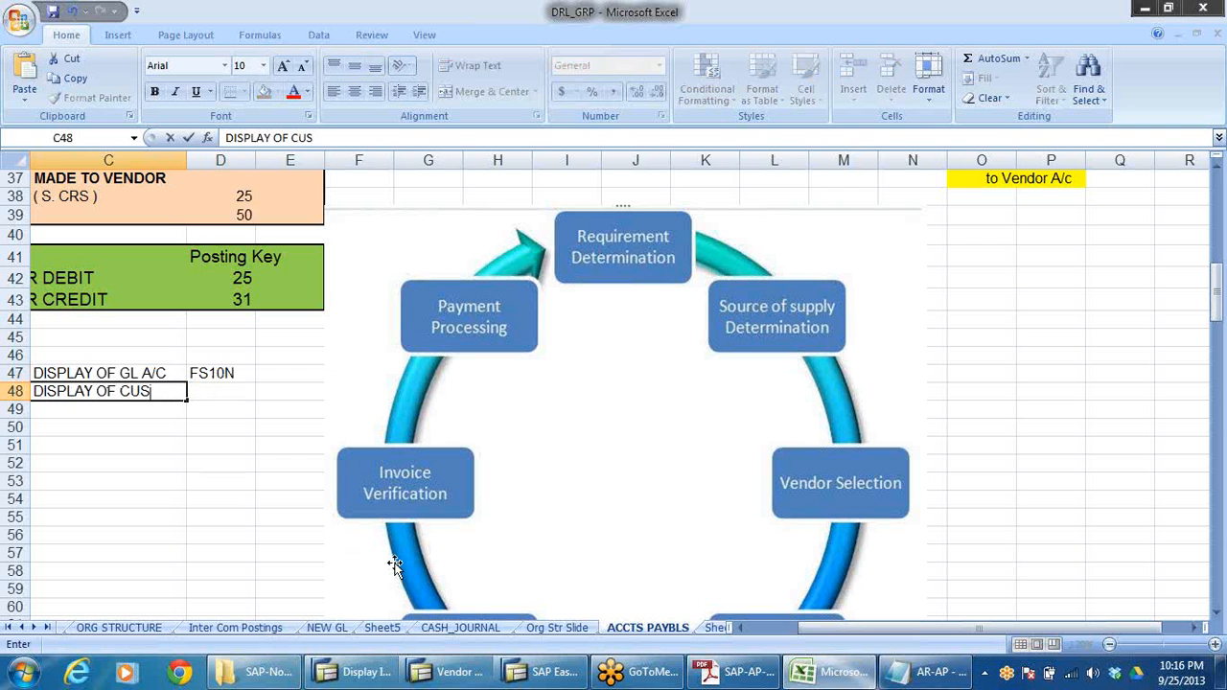
{"action": "type", "text": "T A/C"}
{"action": "left_click", "coordinate": [240, 444]}
{"action": "left_click", "coordinate": [214, 391]}
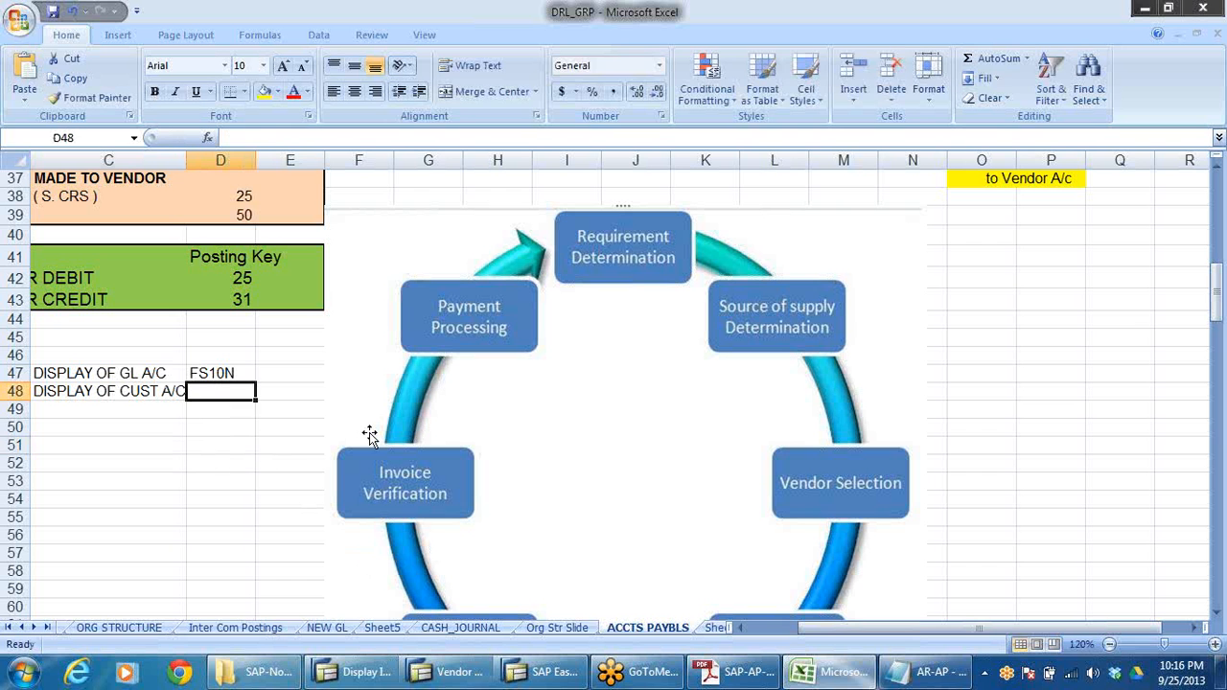
{"action": "type", "text": "FD1"}
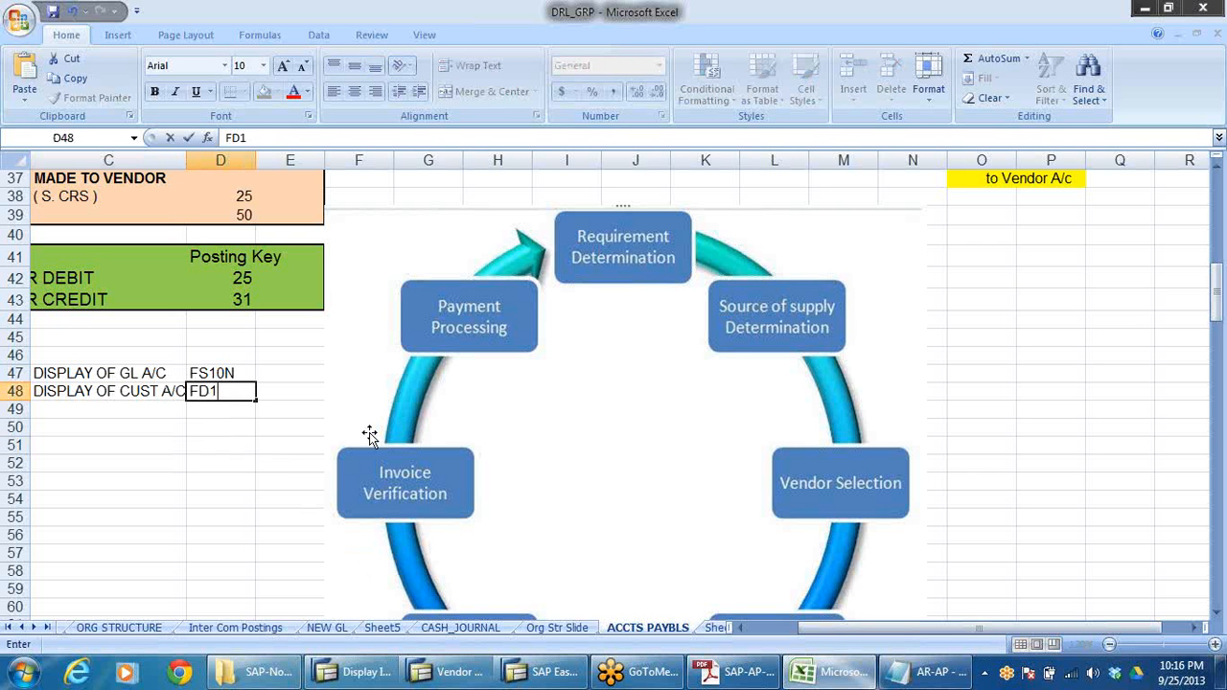
{"action": "type", "text": "0N"}
{"action": "left_click", "coordinate": [178, 479]}
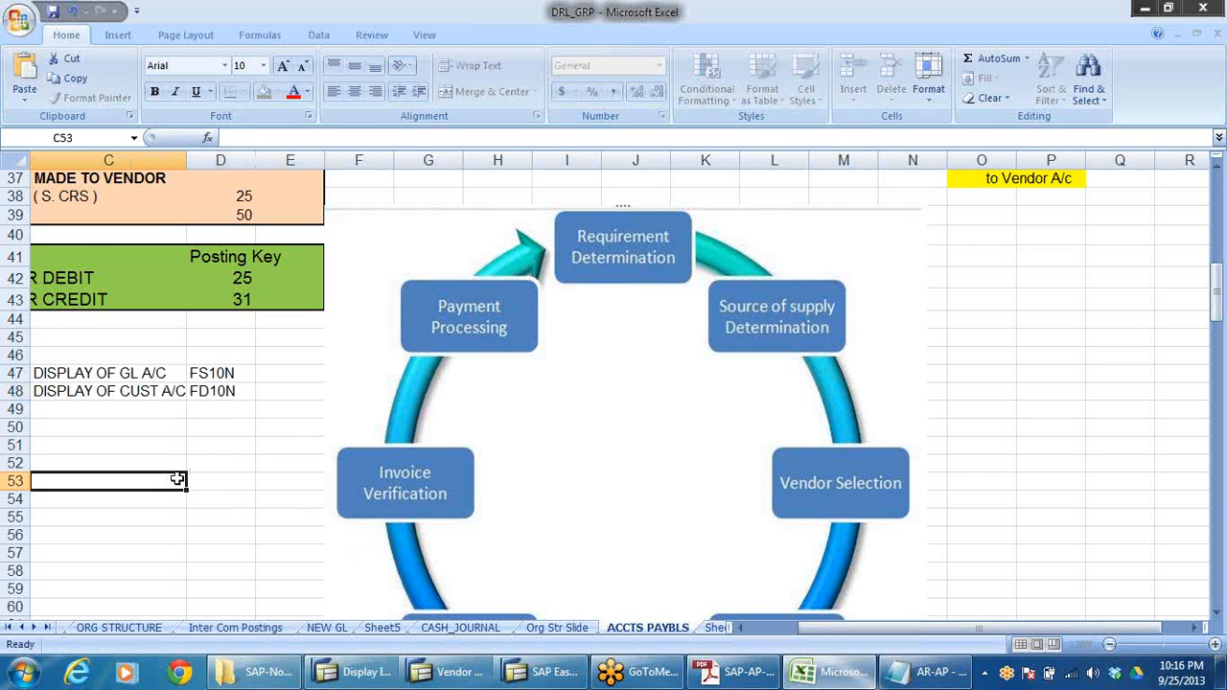
- Add DISPLAY OF VENDOR A/C in C49 with transaction code FK10N in D49
{"action": "left_click", "coordinate": [50, 412]}
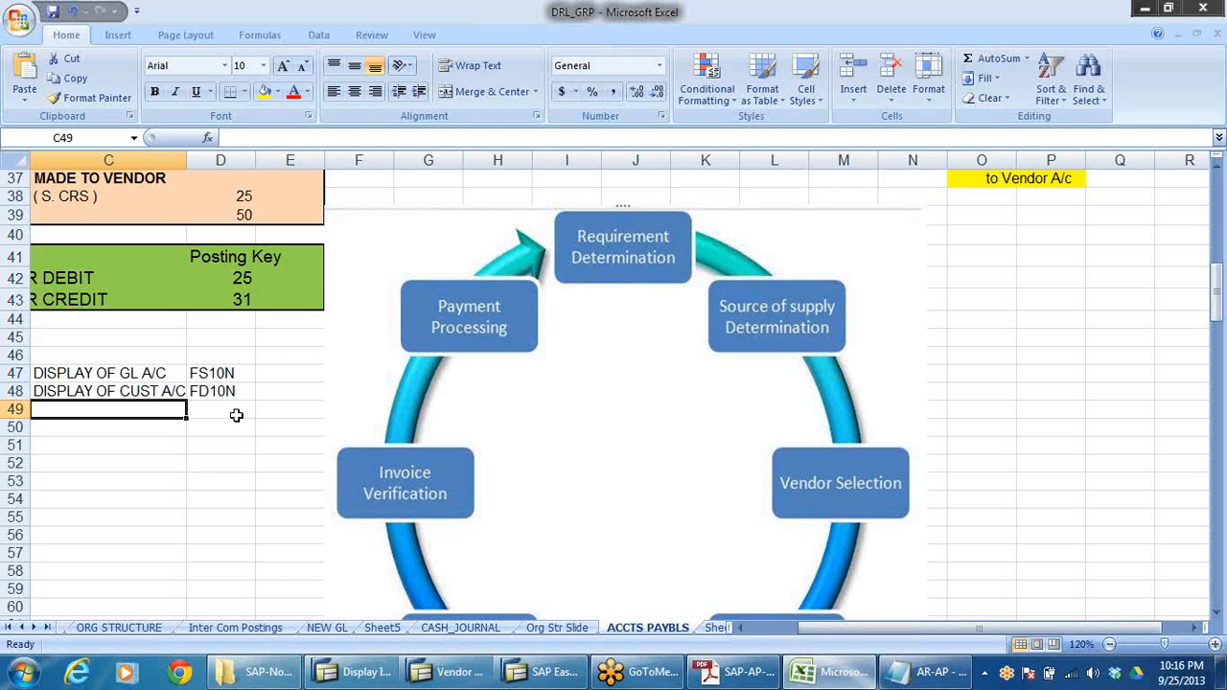
{"action": "type", "text": "DISP"}
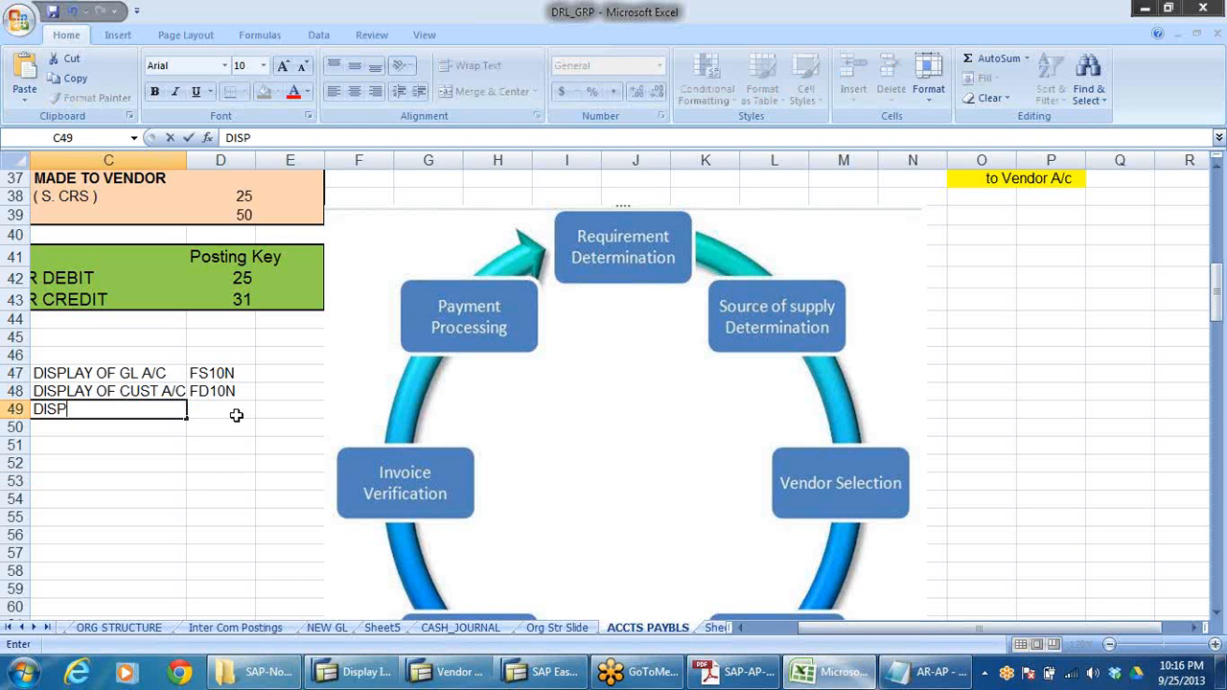
{"action": "type", "text": "LAY OF VEN"}
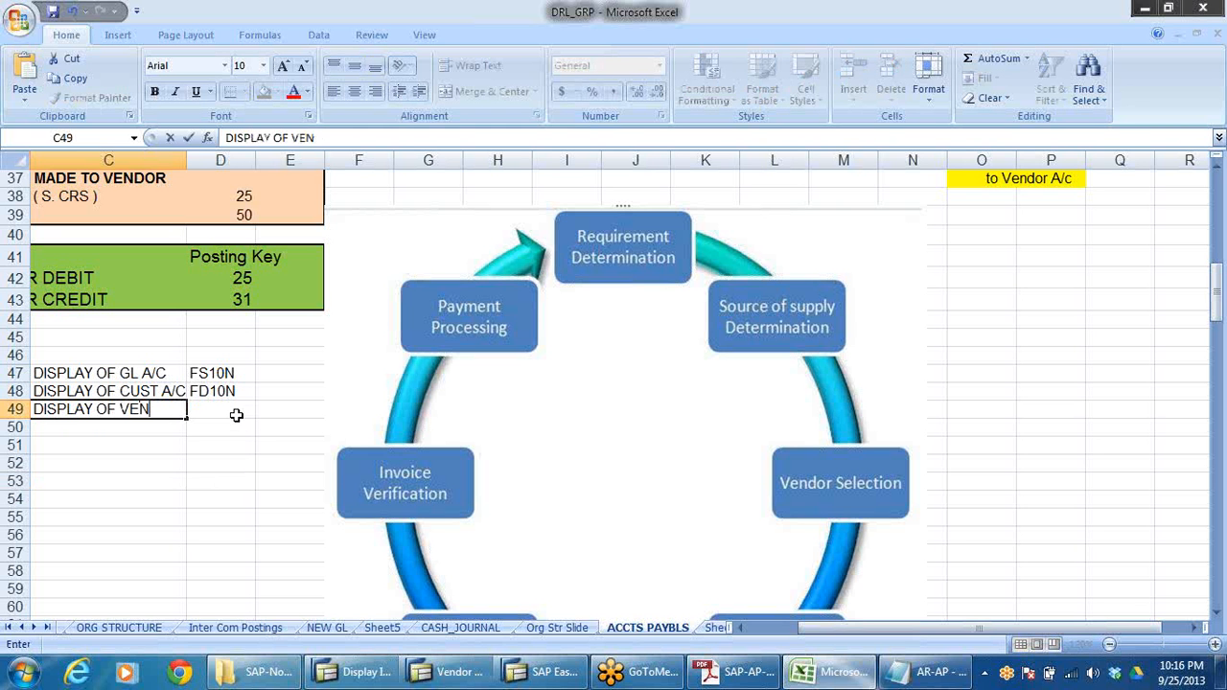
{"action": "type", "text": "DOR A/C"}
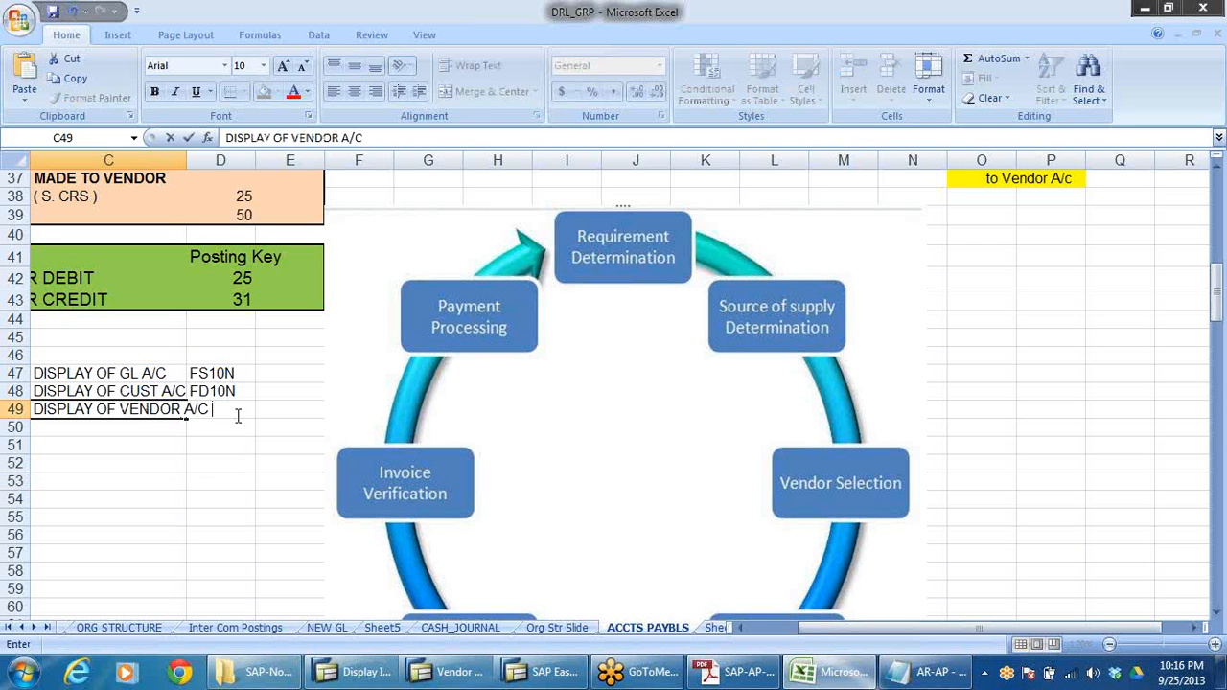
{"action": "left_click", "coordinate": [237, 479]}
{"action": "left_click", "coordinate": [124, 434]}
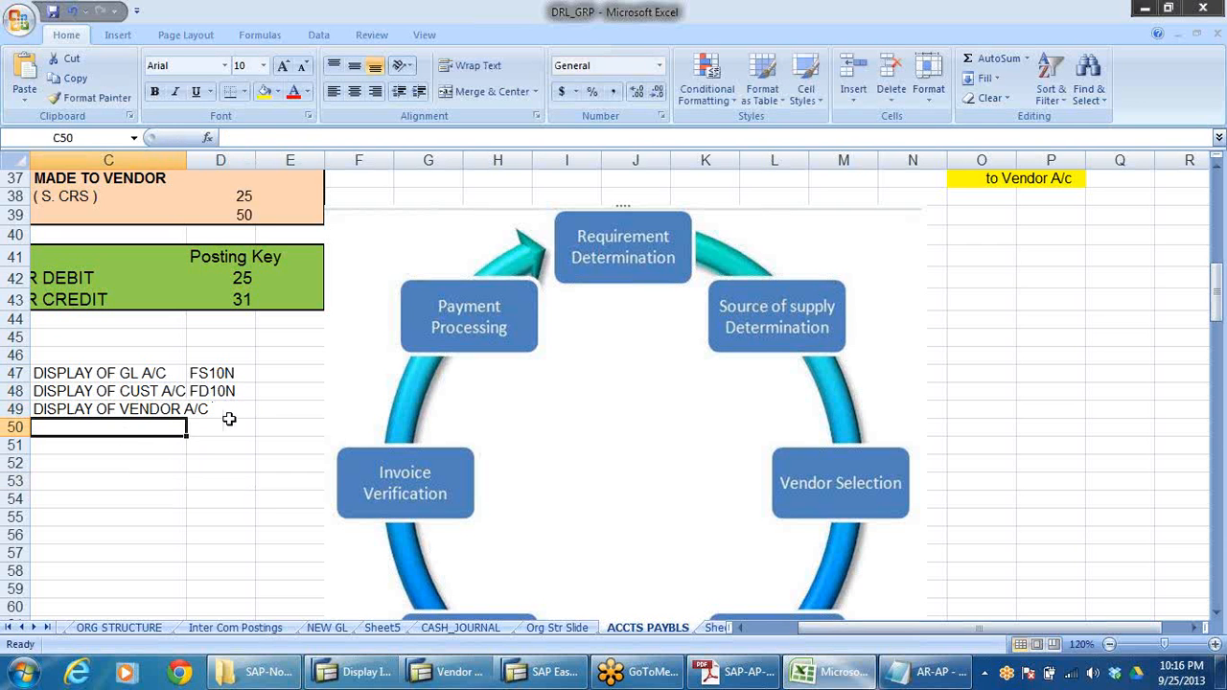
{"action": "left_click_drag", "start_coordinate": [230, 421], "coordinate": [232, 412]}
{"action": "left_click", "coordinate": [226, 409]}
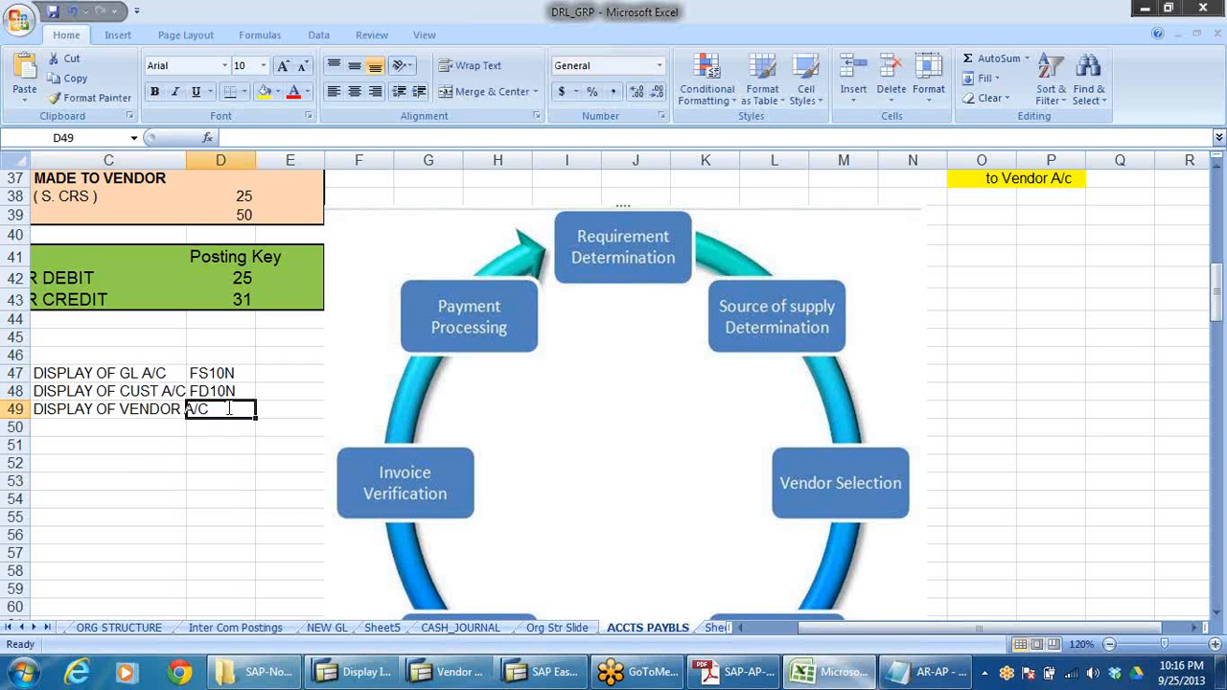
{"action": "type", "text": "FK"}
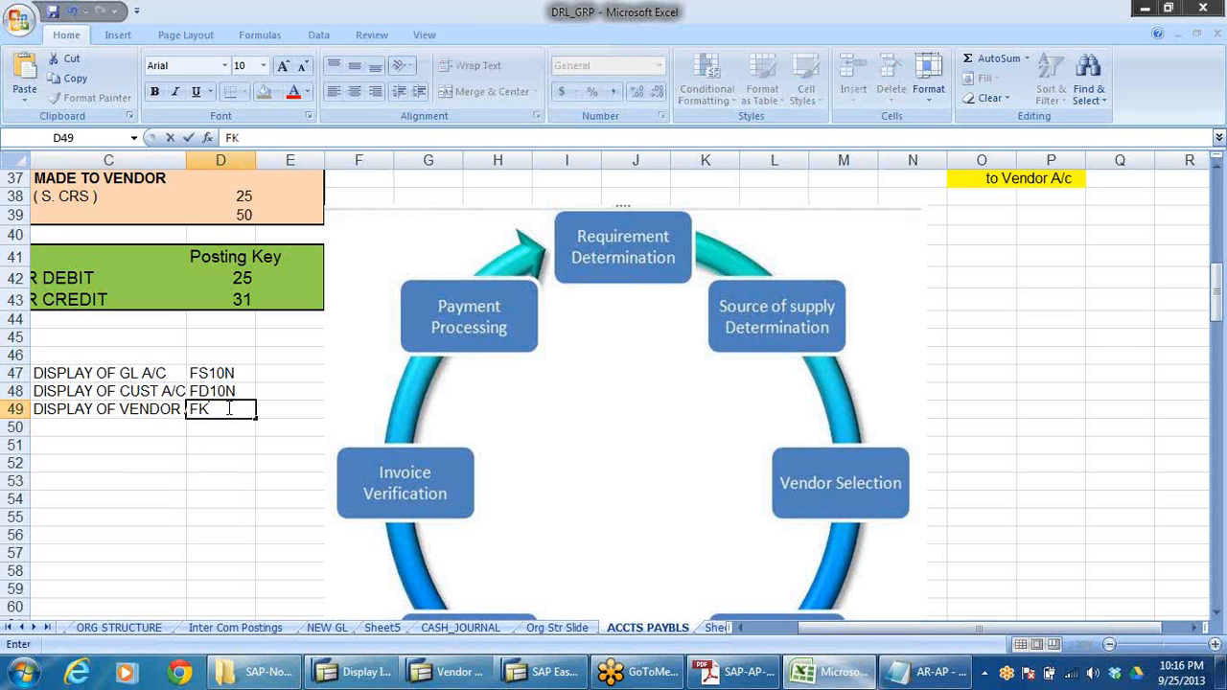
{"action": "type", "text": "10N"}
{"action": "left_click", "coordinate": [247, 498]}
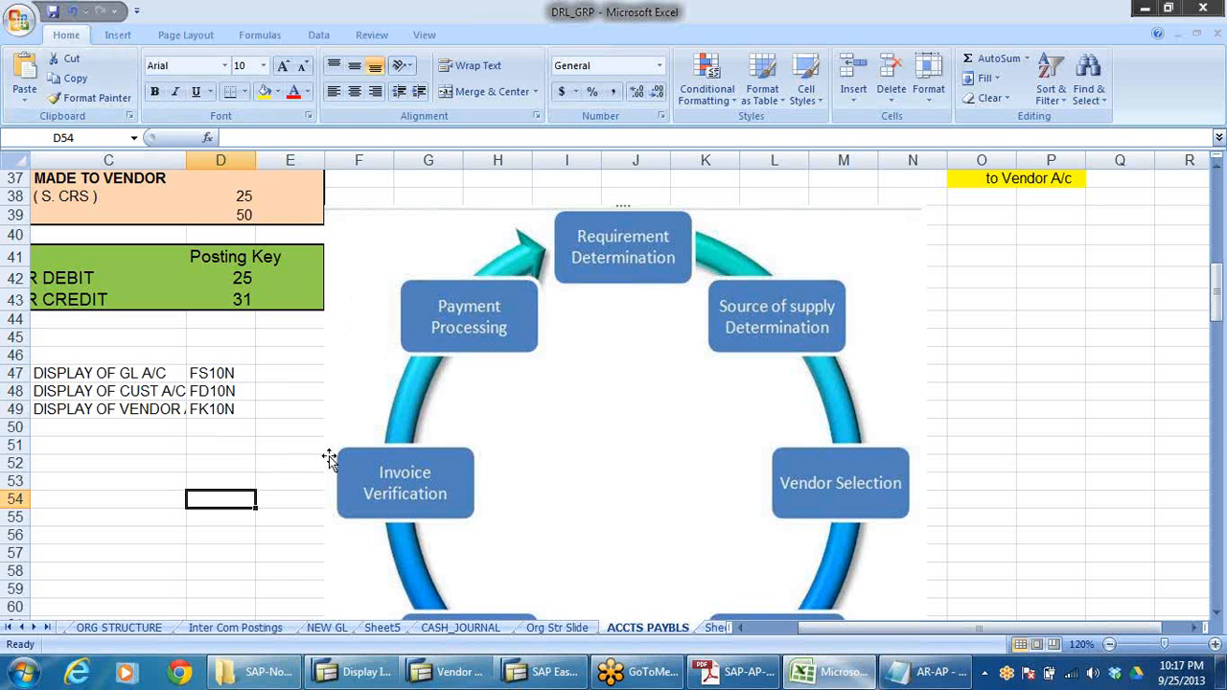
- Switch back to SAP, run the vendor balance display for company code DRLB and fiscal year 2013, and review the period balances down to the total
{"action": "key", "text": "alt+Tab"}
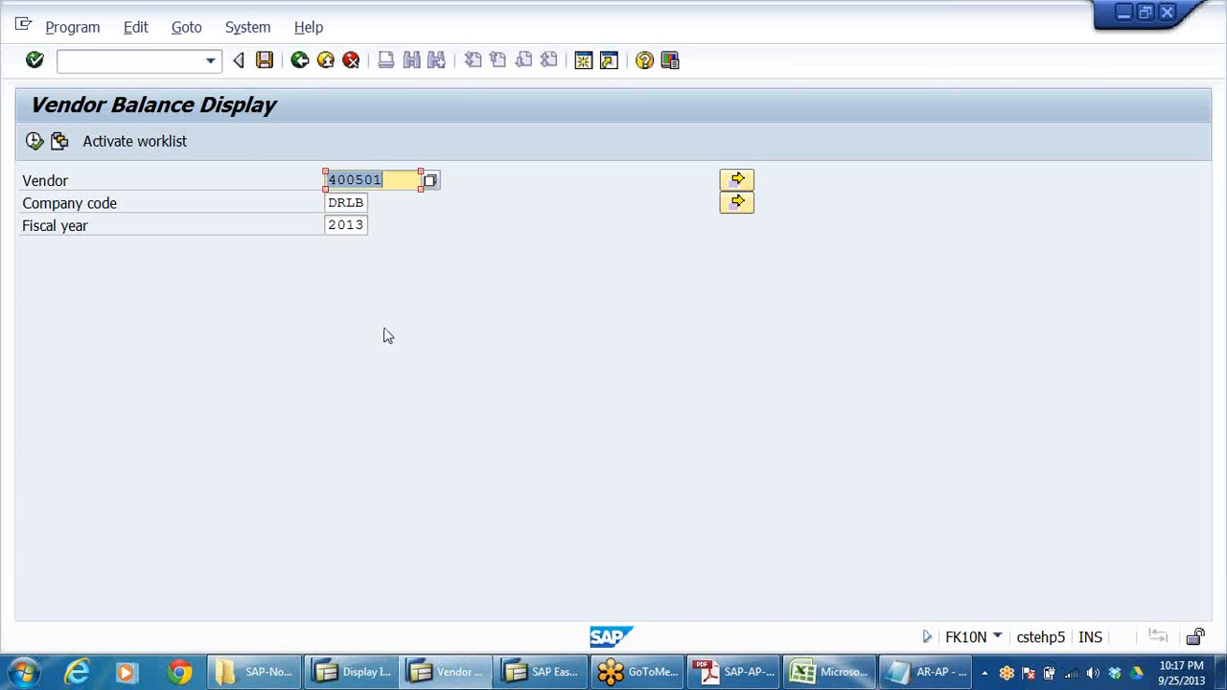
{"action": "left_click", "coordinate": [35, 141]}
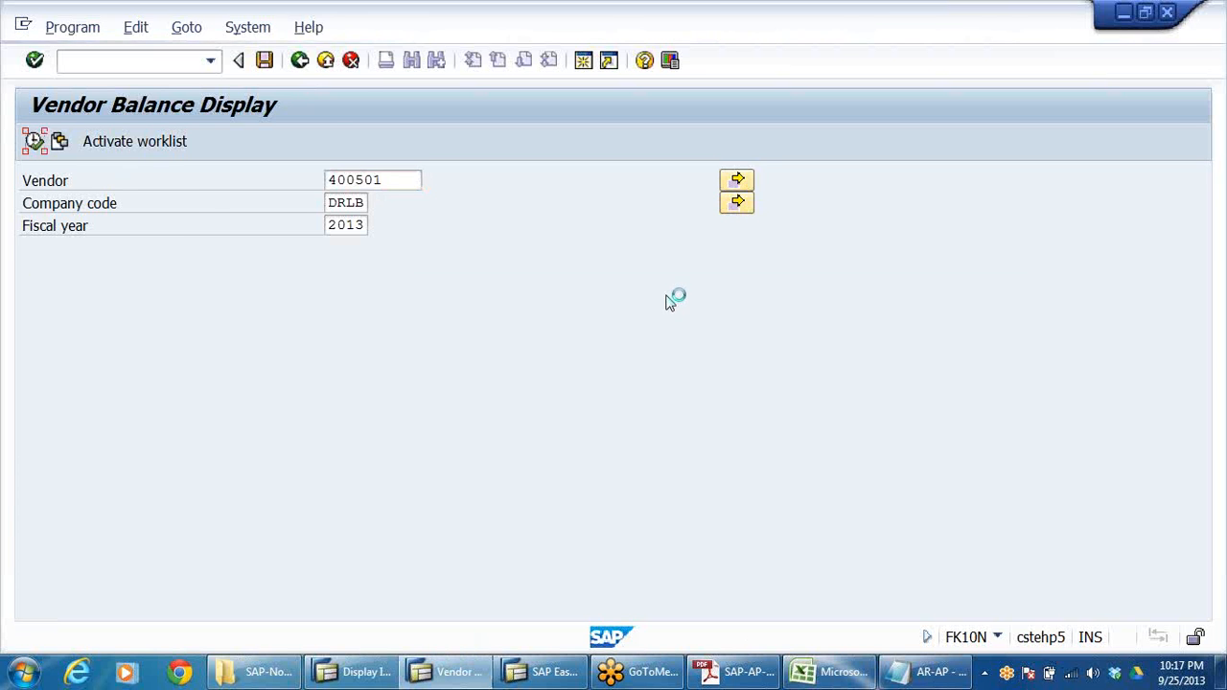
{"action": "left_click", "coordinate": [381, 490]}
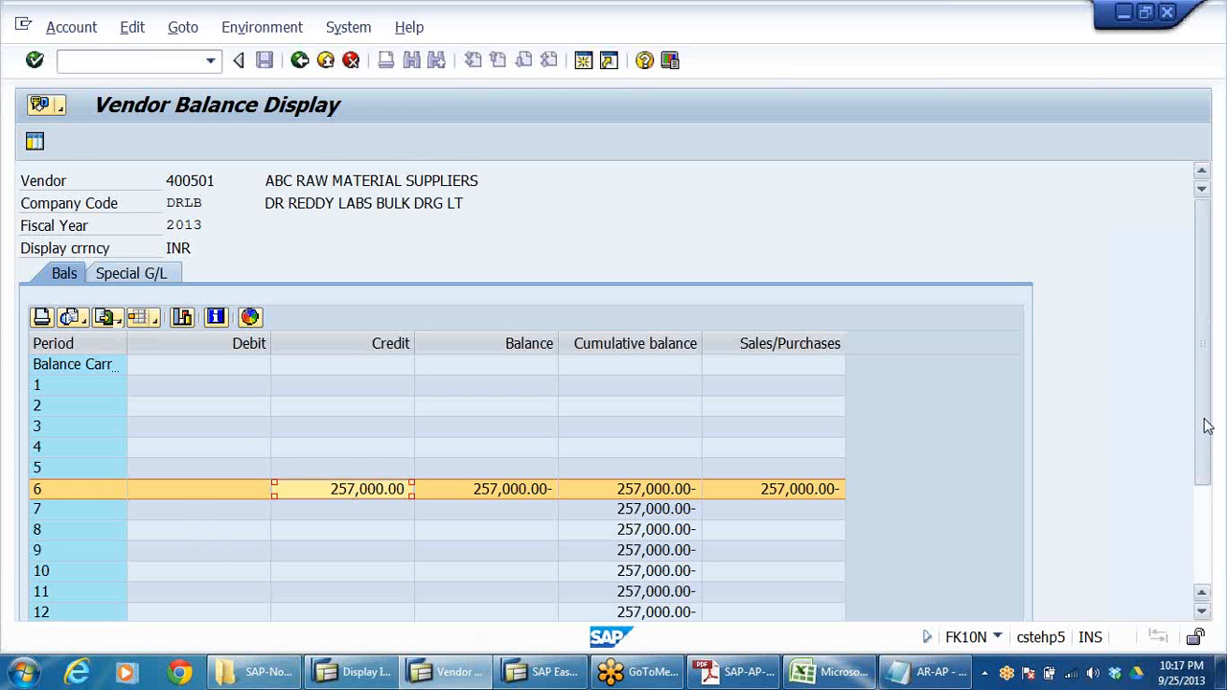
{"action": "left_click_drag", "start_coordinate": [1205, 430], "coordinate": [1206, 537]}
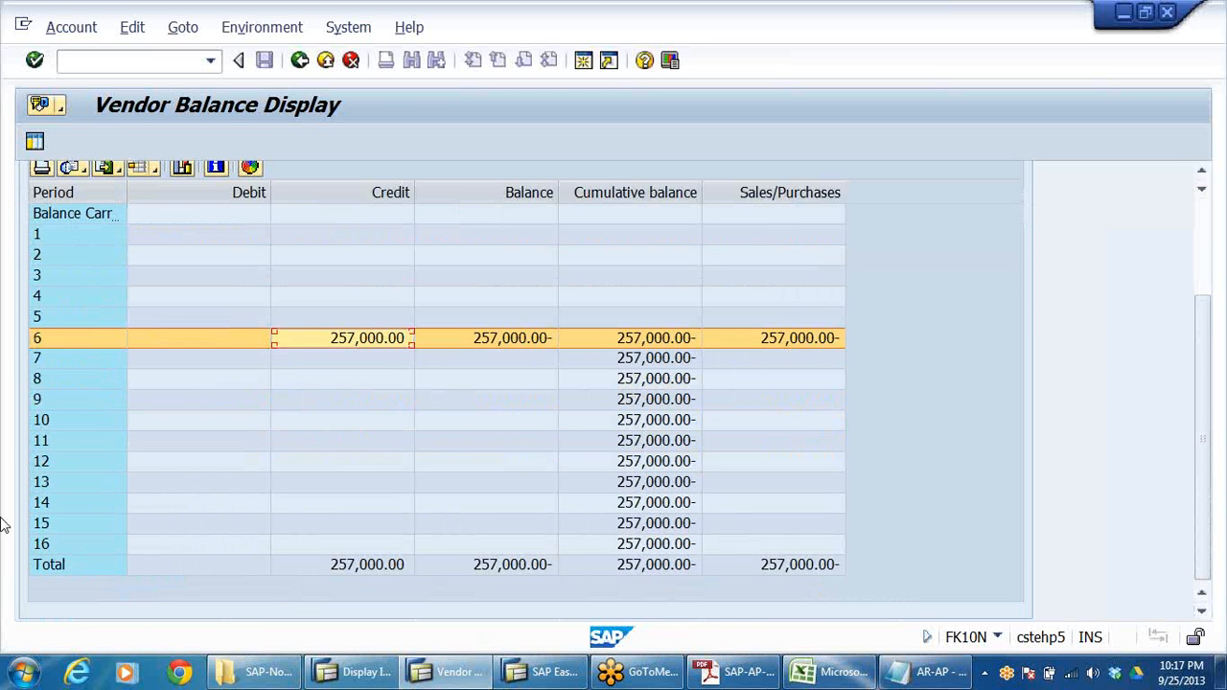
{"action": "left_click", "coordinate": [54, 345]}
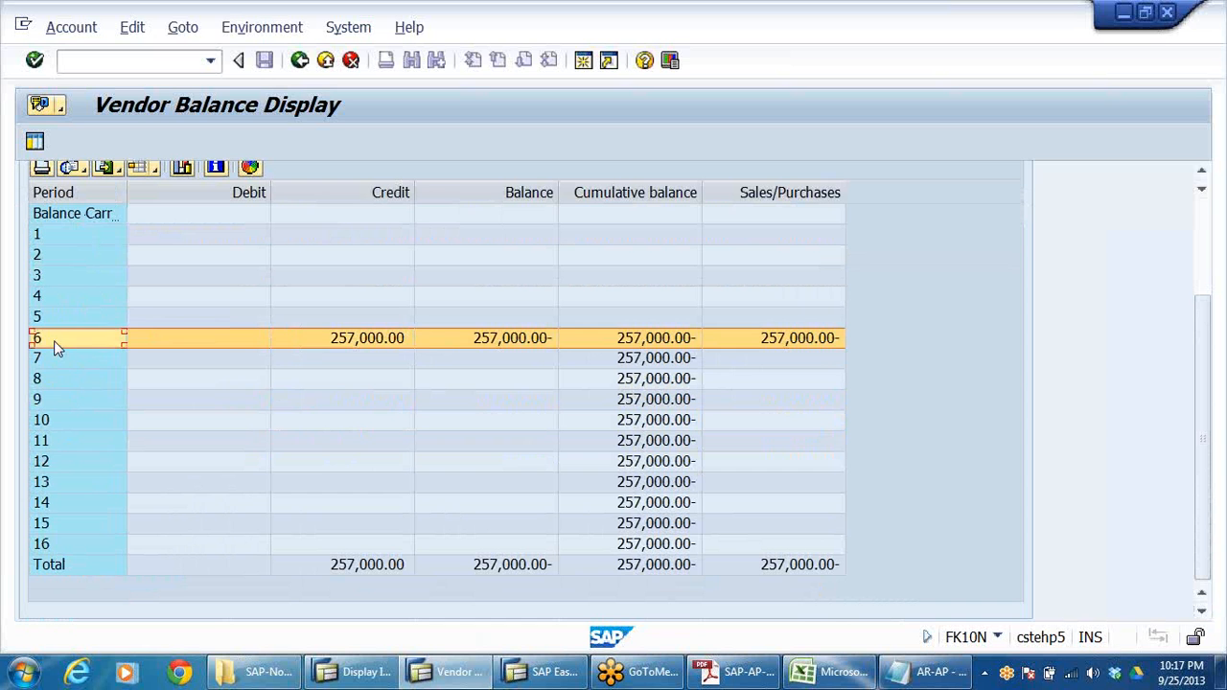
- Open the vendor line items behind the period 6 credit balance and display the status and due date legend
{"action": "double_click", "coordinate": [382, 340]}
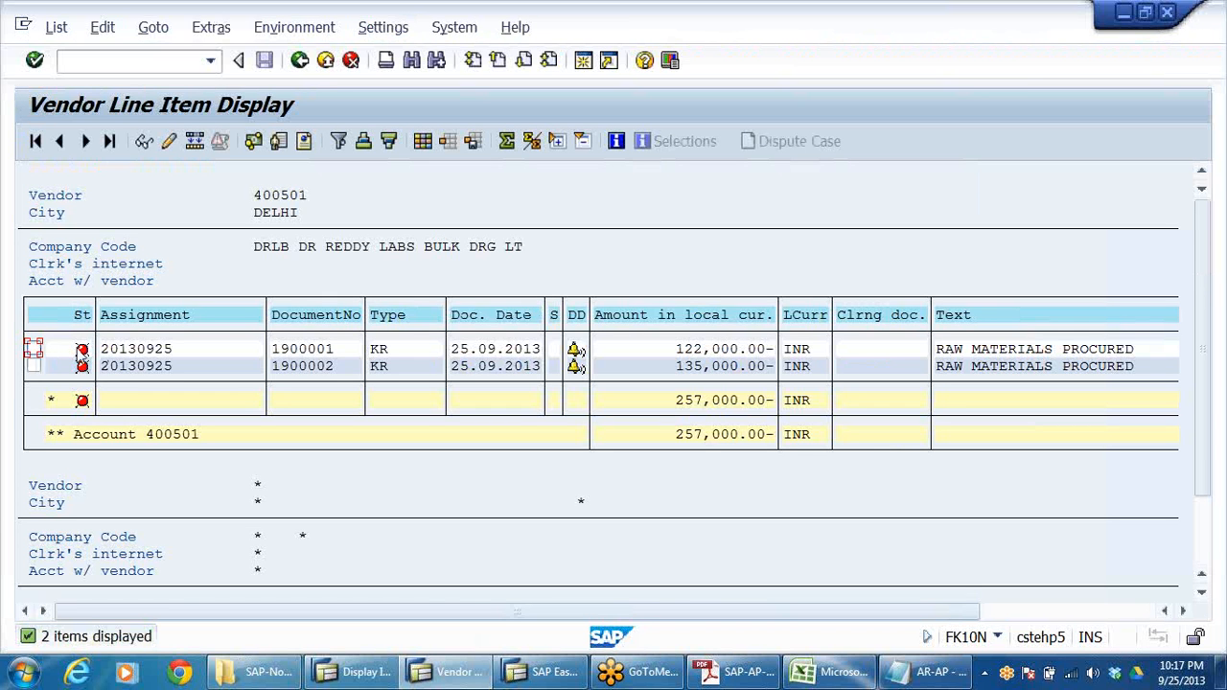
{"action": "left_click", "coordinate": [81, 351]}
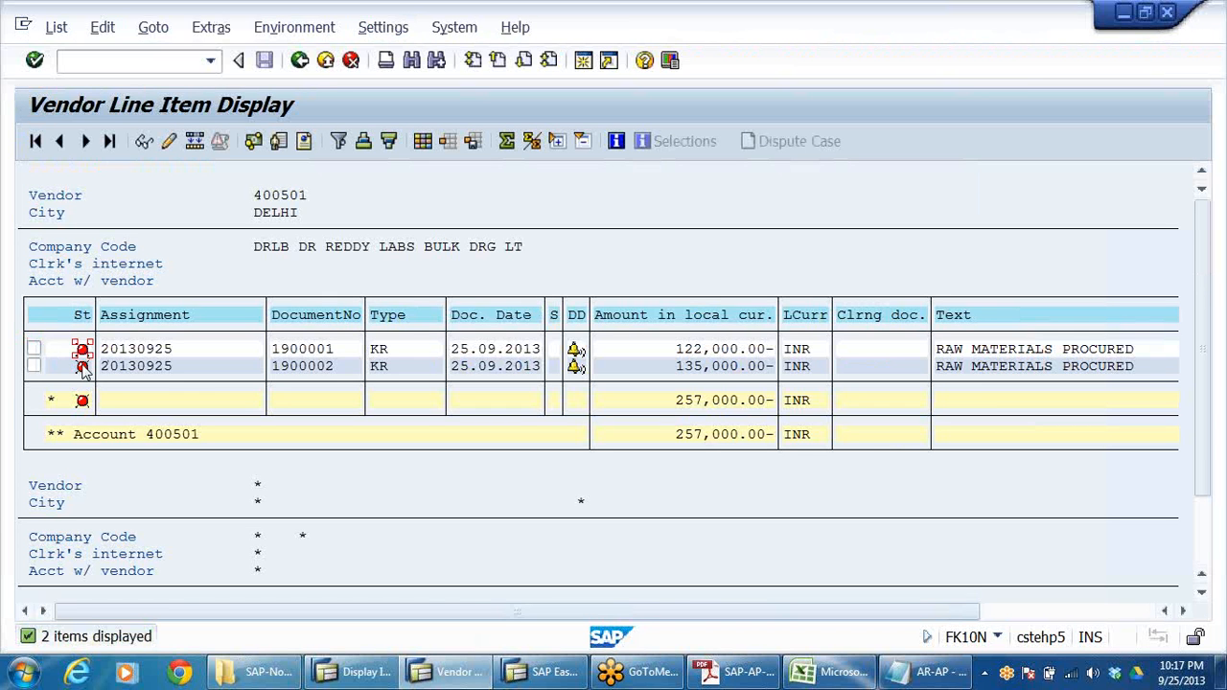
{"action": "left_click", "coordinate": [383, 33]}
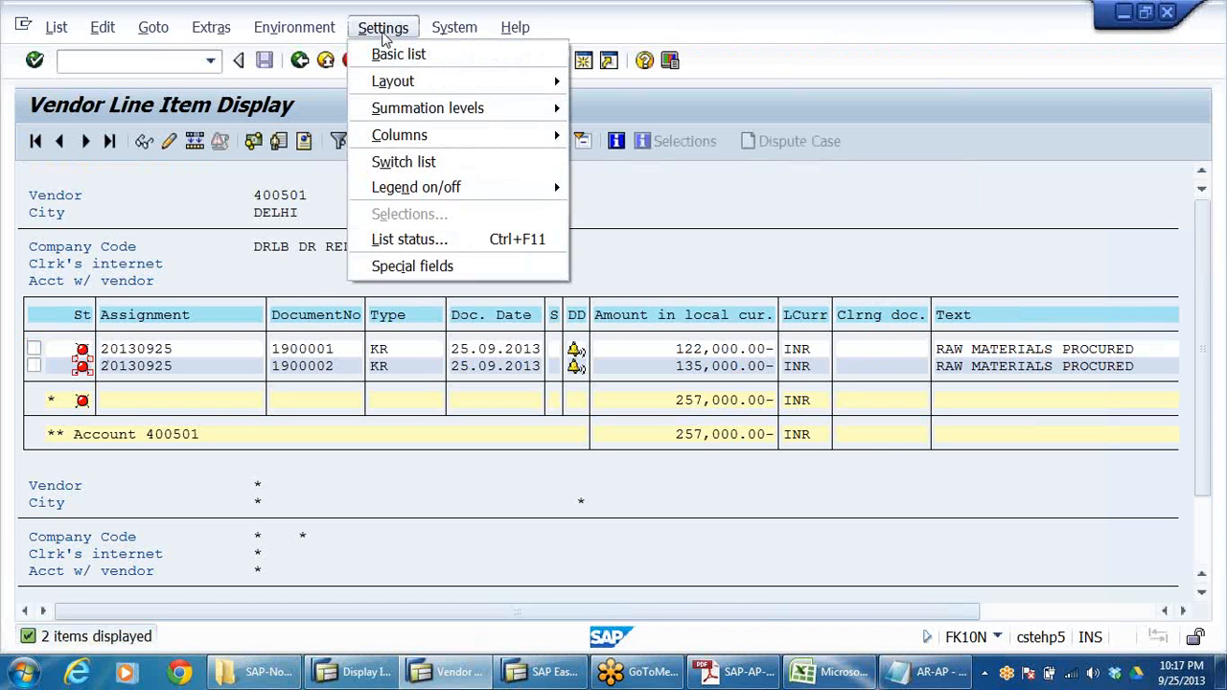
{"action": "mouse_move", "coordinate": [388, 112]}
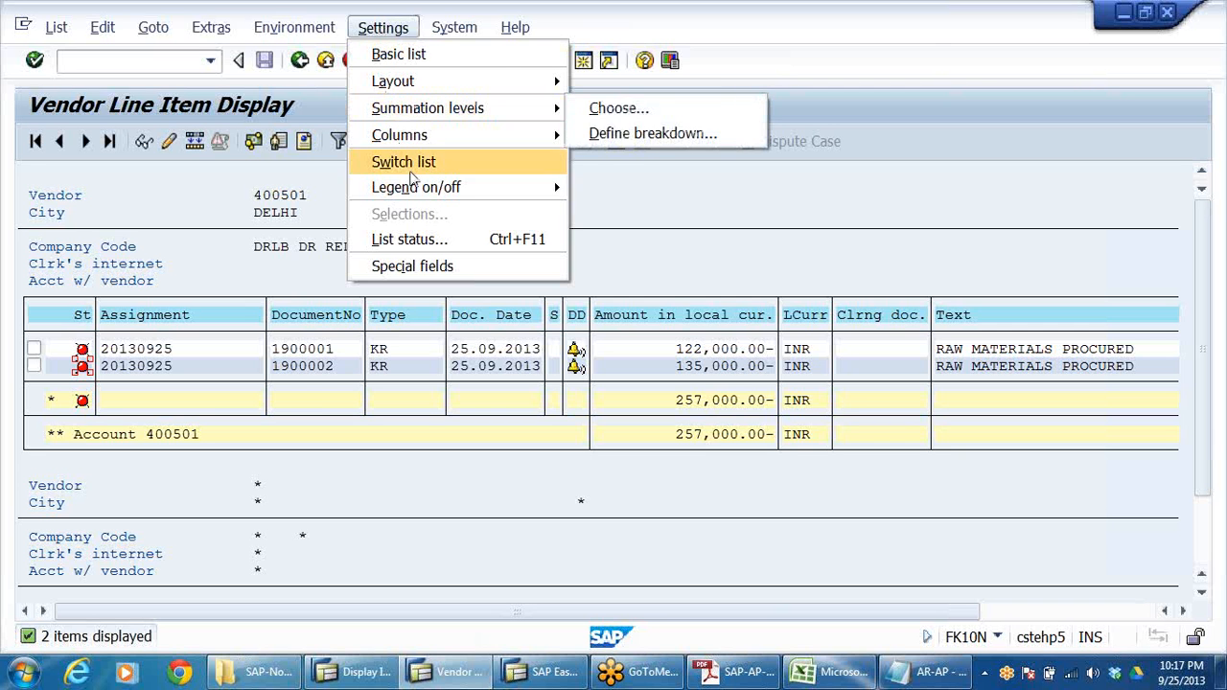
{"action": "mouse_move", "coordinate": [484, 188]}
{"action": "left_click", "coordinate": [613, 189]}
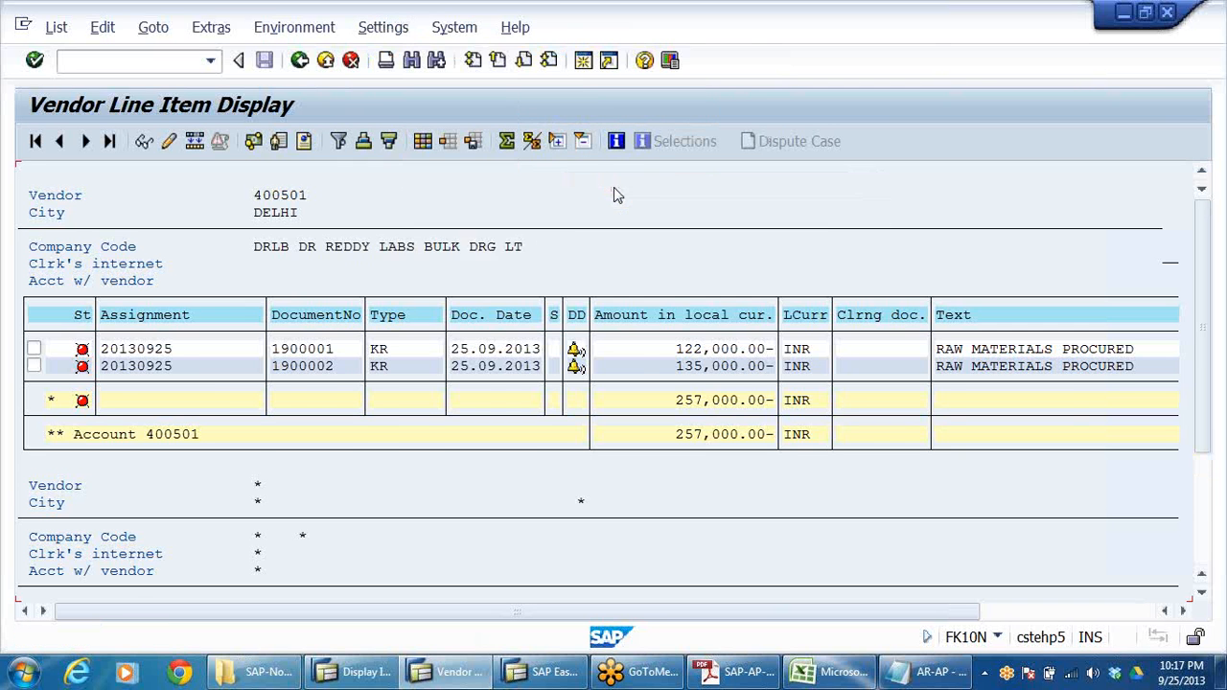
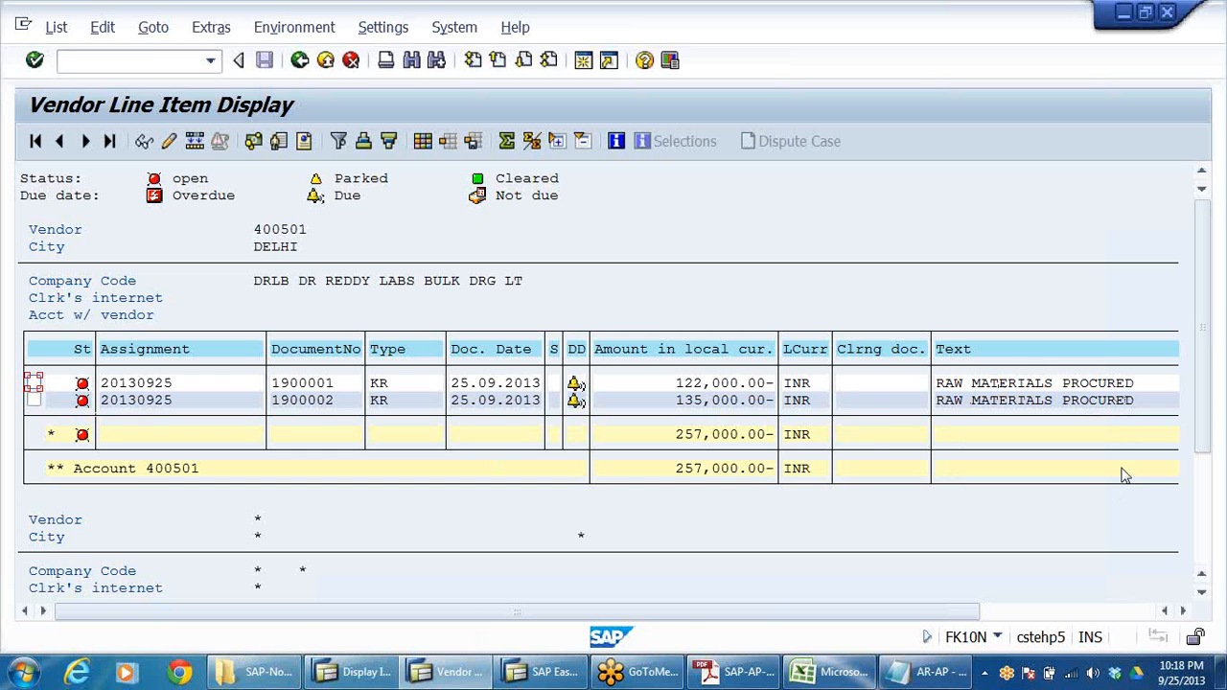
- Leave the vendor balance display for the SAP Easy Access menu and collapse the Accounts Payable Account folder
{"action": "left_click", "coordinate": [325, 60]}
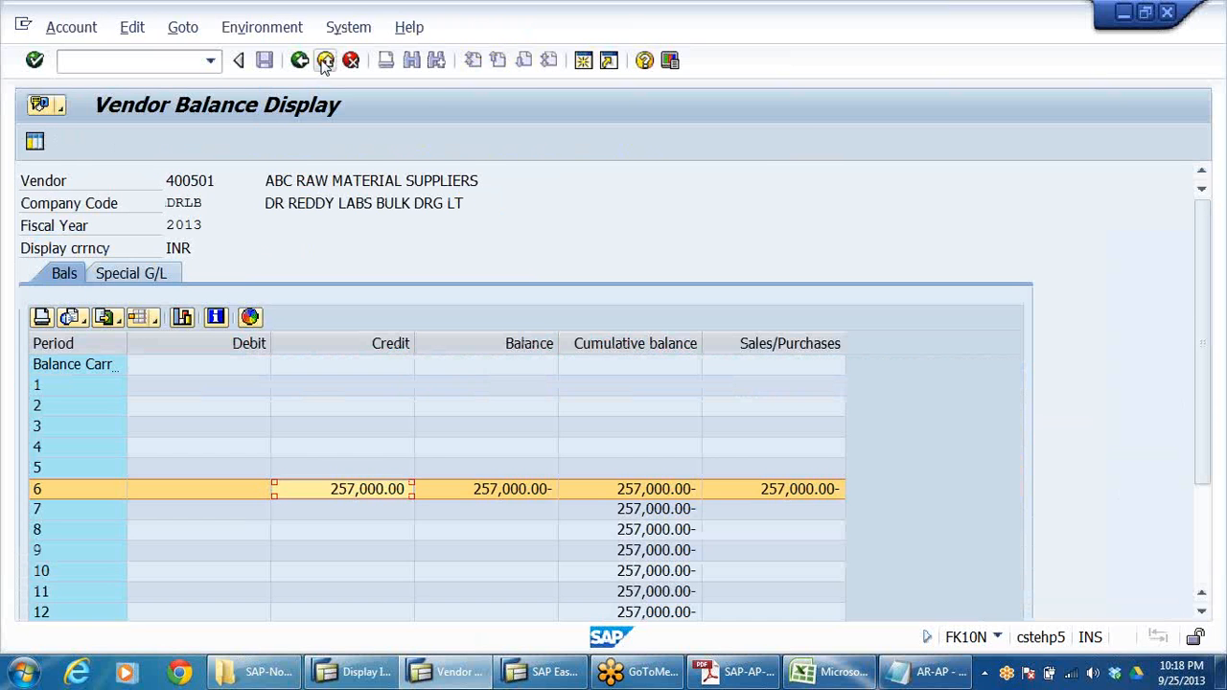
{"action": "left_click", "coordinate": [324, 60]}
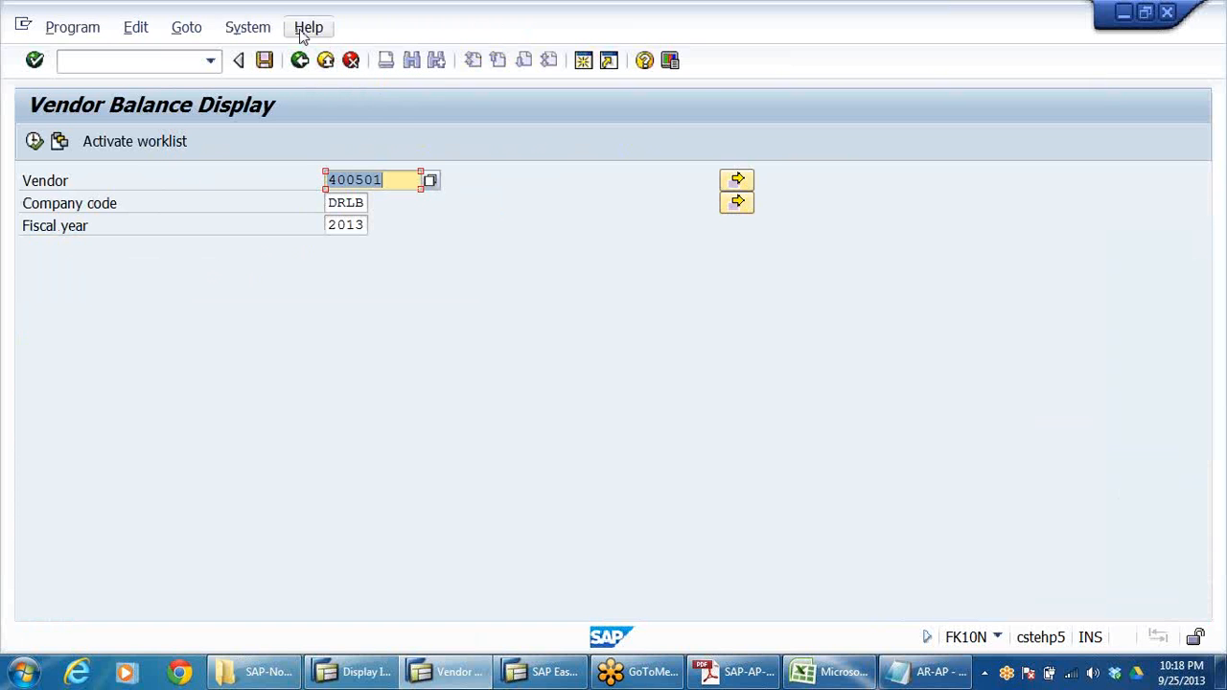
{"action": "left_click", "coordinate": [327, 63]}
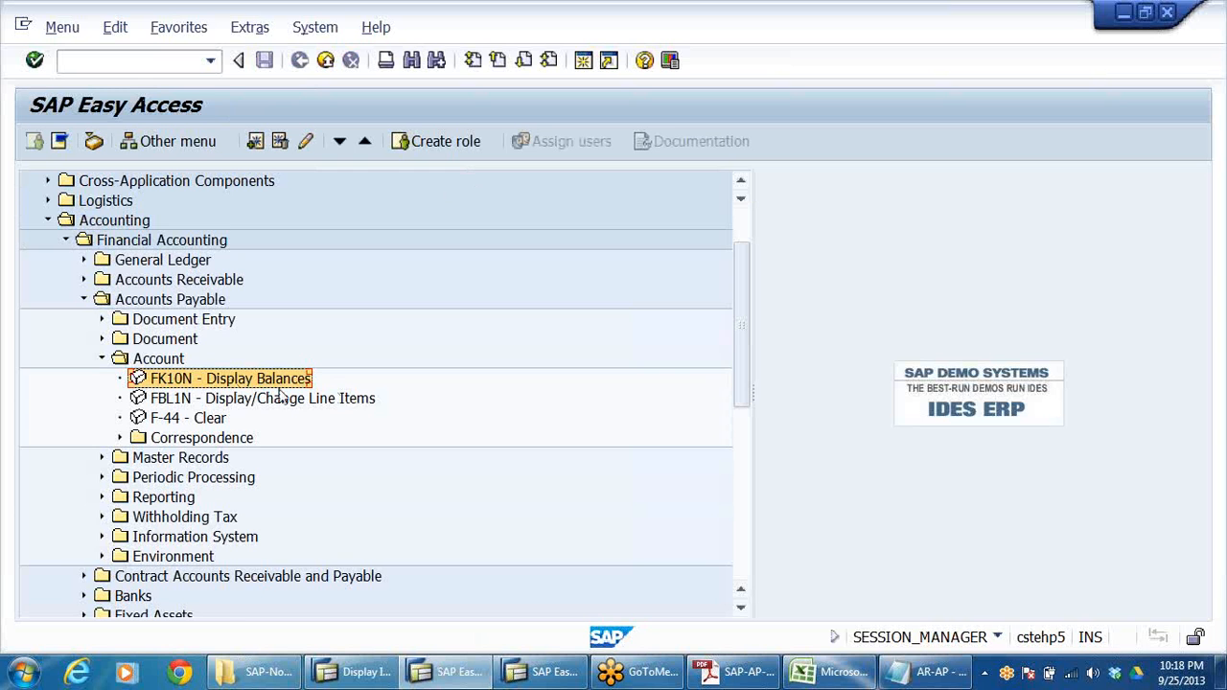
{"action": "left_click", "coordinate": [102, 358]}
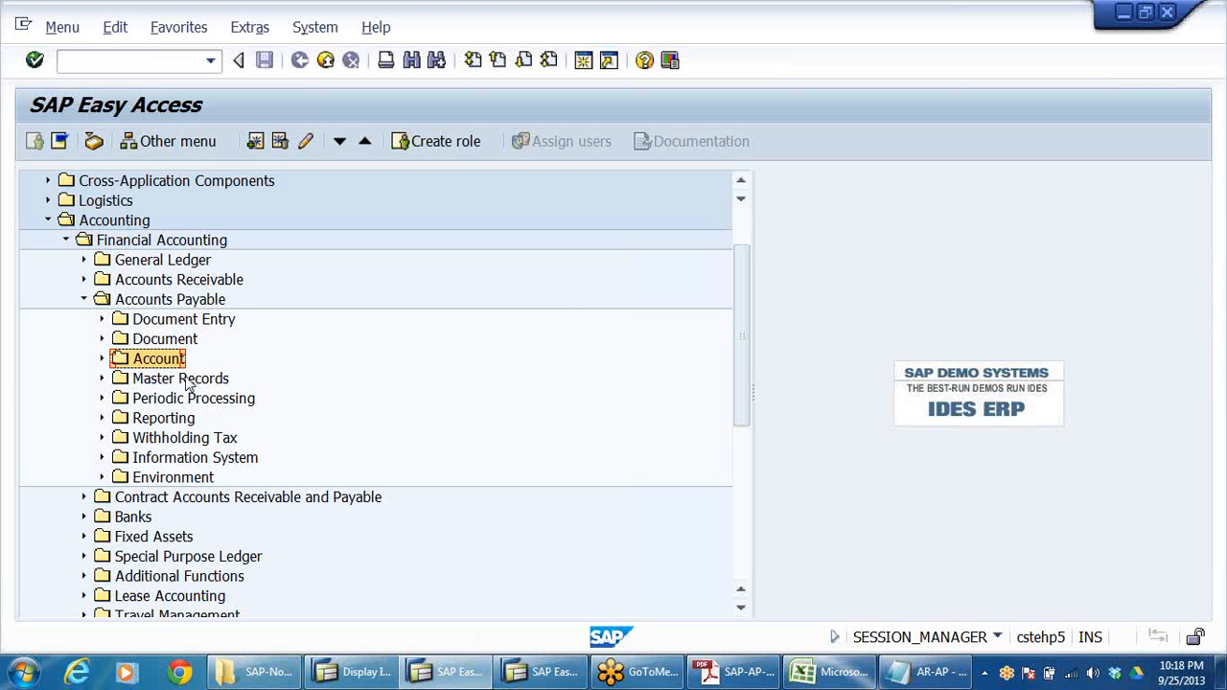
- Expand the Document Entry folder under Accounts Payable and its Outgoing Payment subfolder
{"action": "left_click", "coordinate": [176, 326]}
{"action": "double_click", "coordinate": [175, 326]}
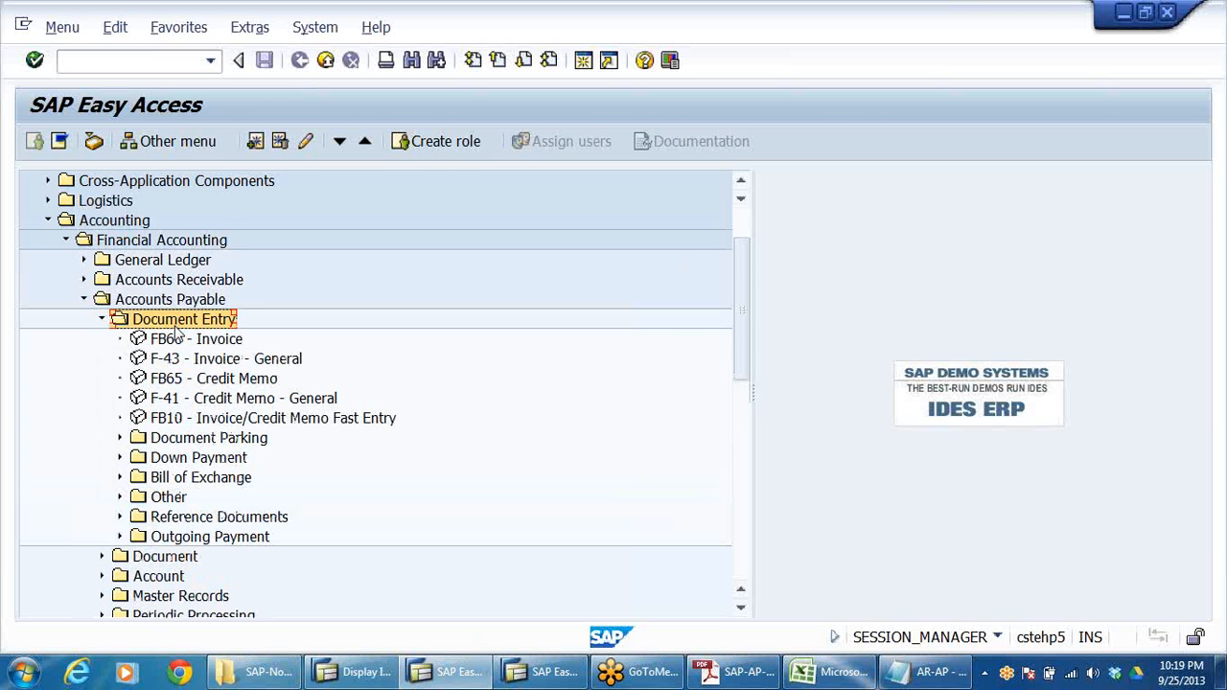
{"action": "key", "text": "Down"}
{"action": "key", "text": "Down"}
{"action": "key", "text": "Down"}
{"action": "key", "text": "Down"}
{"action": "key", "text": "Down"}
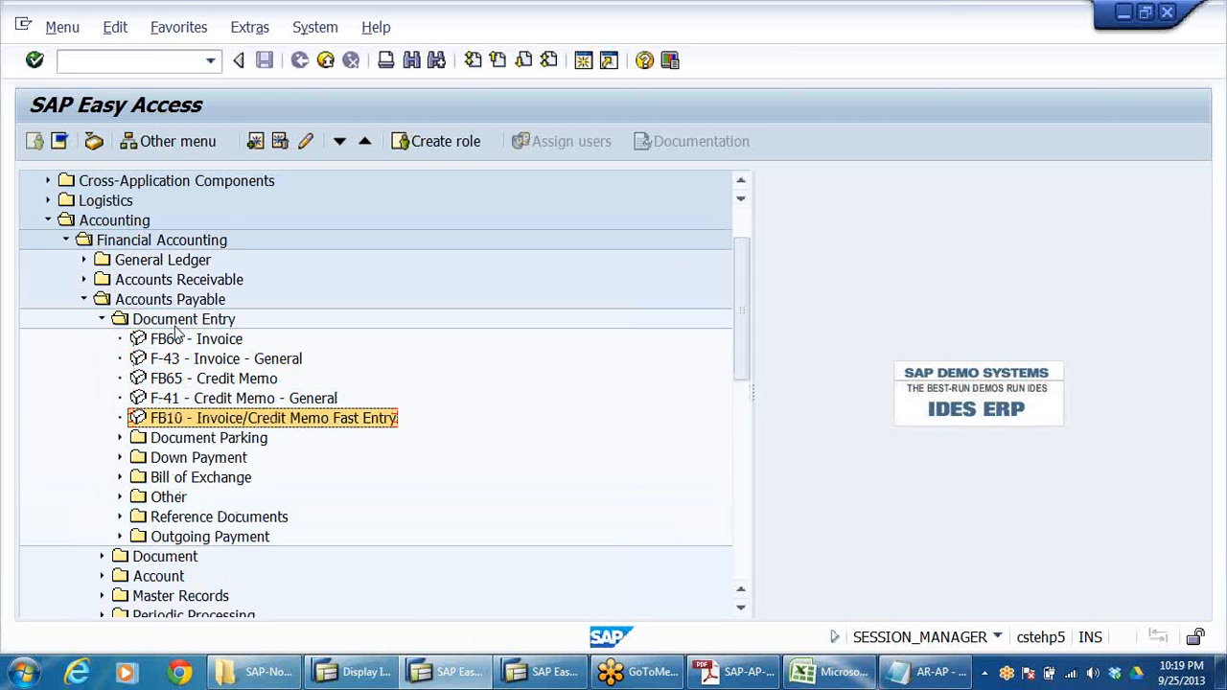
{"action": "key", "text": "Down"}
{"action": "key", "text": "Down"}
{"action": "key", "text": "Down"}
{"action": "key", "text": "Down"}
{"action": "key", "text": "Down"}
{"action": "key", "text": "Down"}
{"action": "key", "text": "Right"}
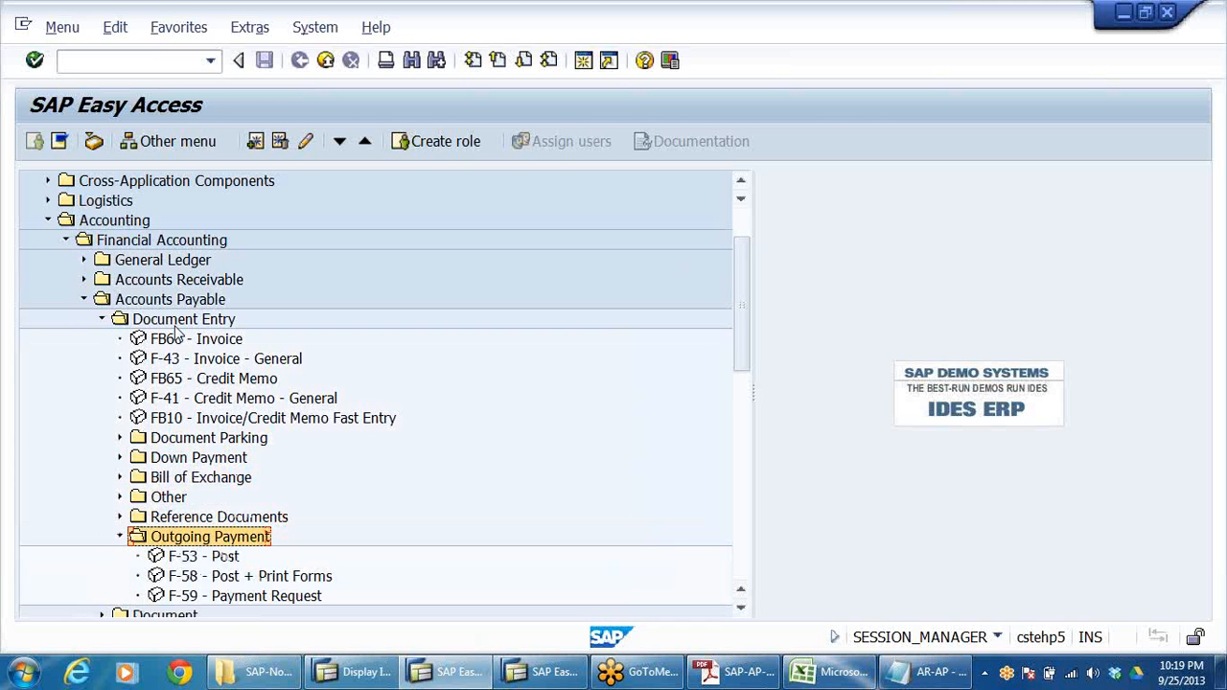
{"action": "key", "text": "Down"}
{"action": "key", "text": "Down"}
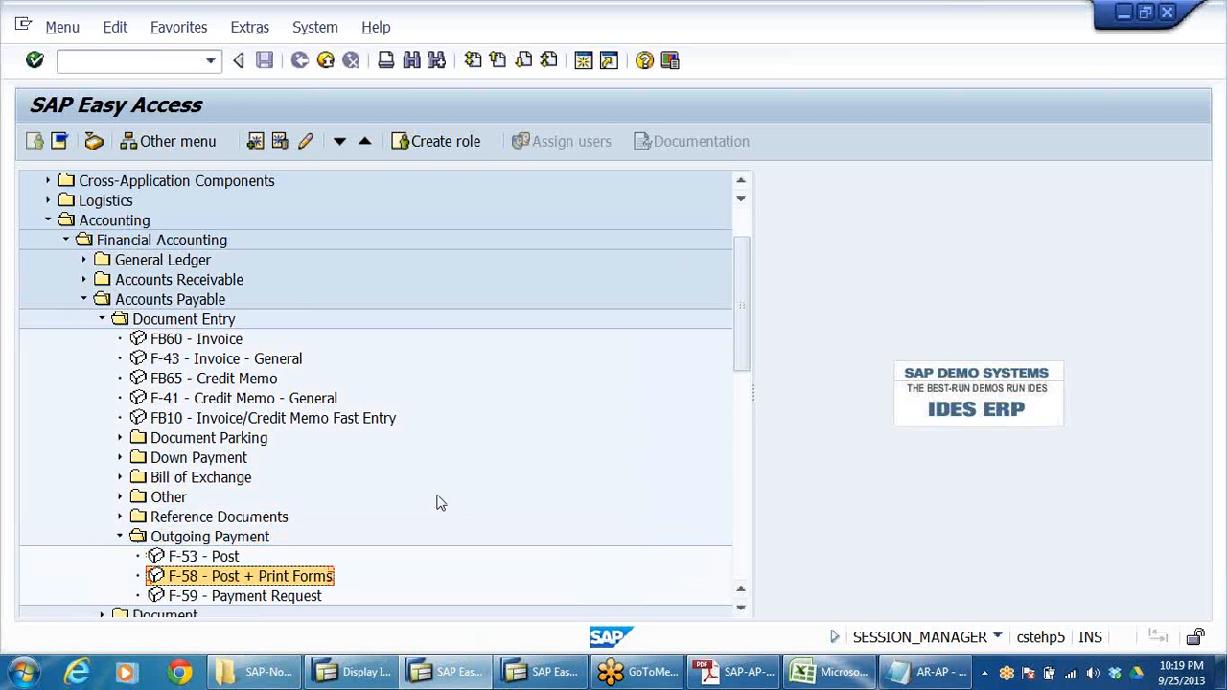
- Open the outgoing payment posting transaction F-53
{"action": "scroll", "coordinate": [436, 503], "scroll_direction": "down", "scroll_amount": 2}
{"action": "left_click", "coordinate": [182, 463]}
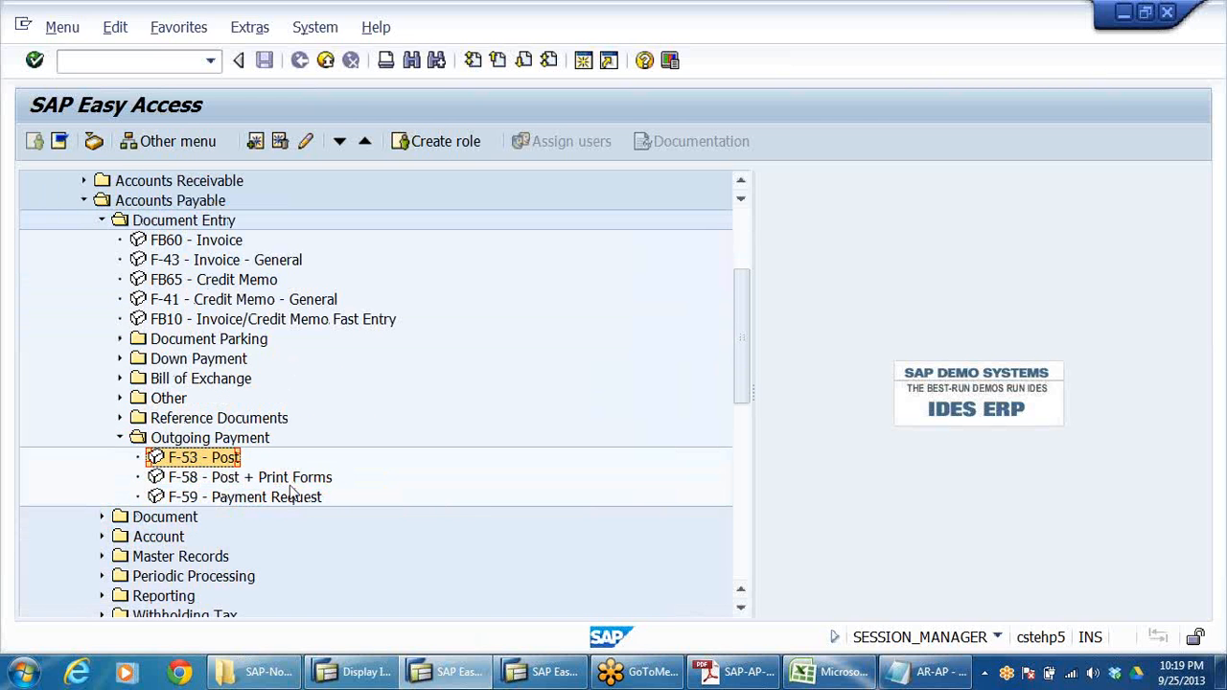
{"action": "left_click", "coordinate": [299, 462]}
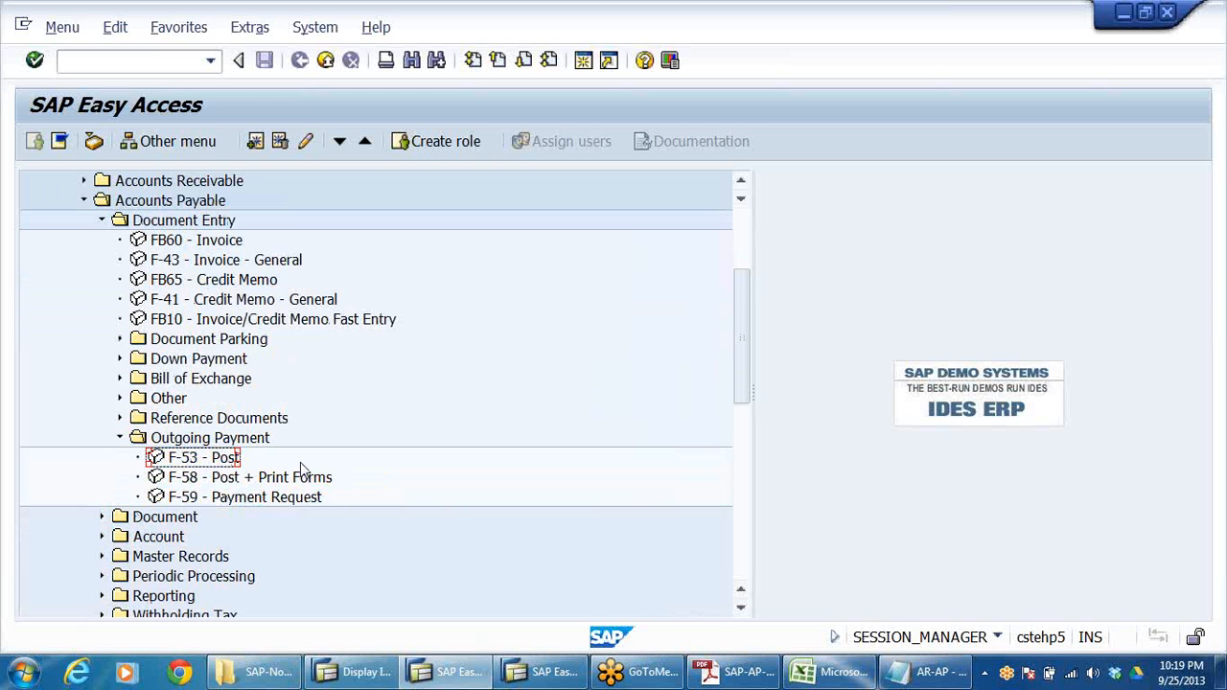
{"action": "left_click", "coordinate": [178, 463]}
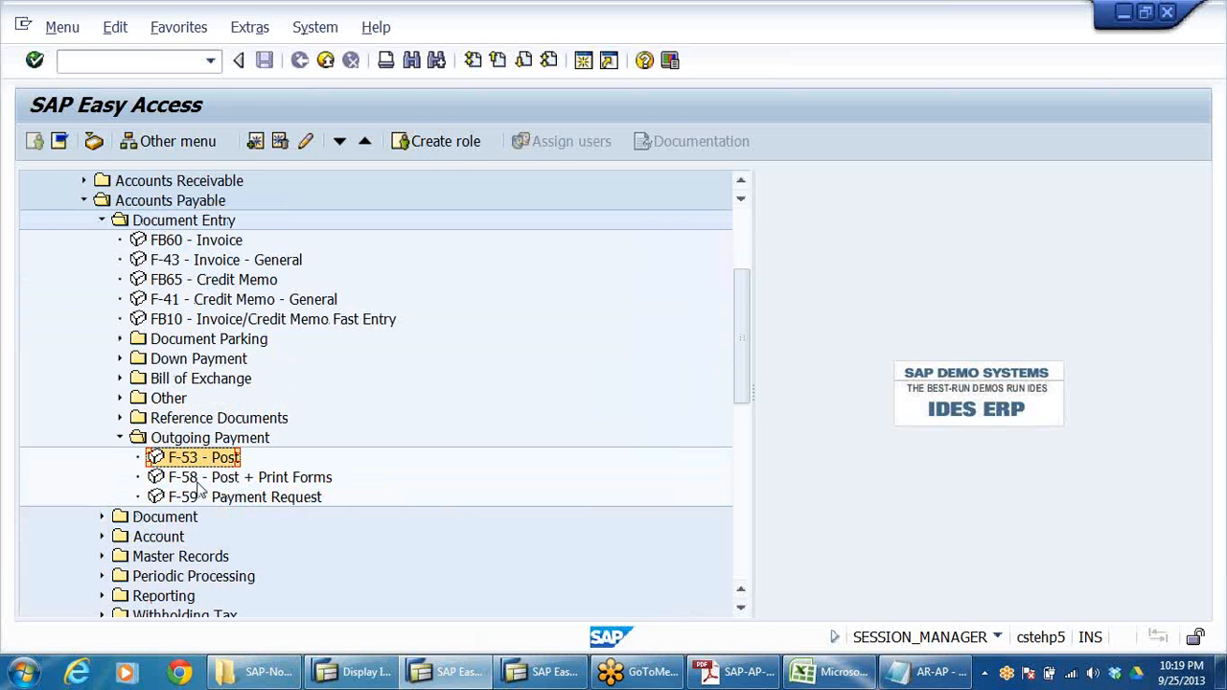
{"action": "left_click", "coordinate": [199, 482]}
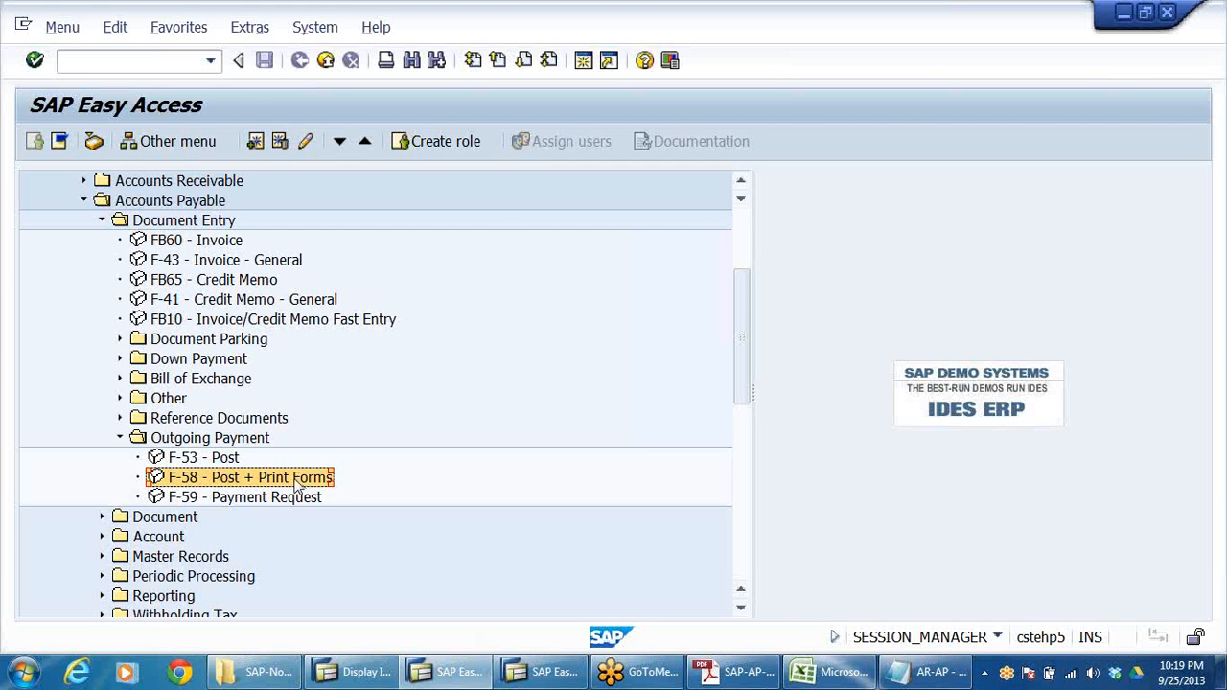
{"action": "left_click", "coordinate": [197, 460]}
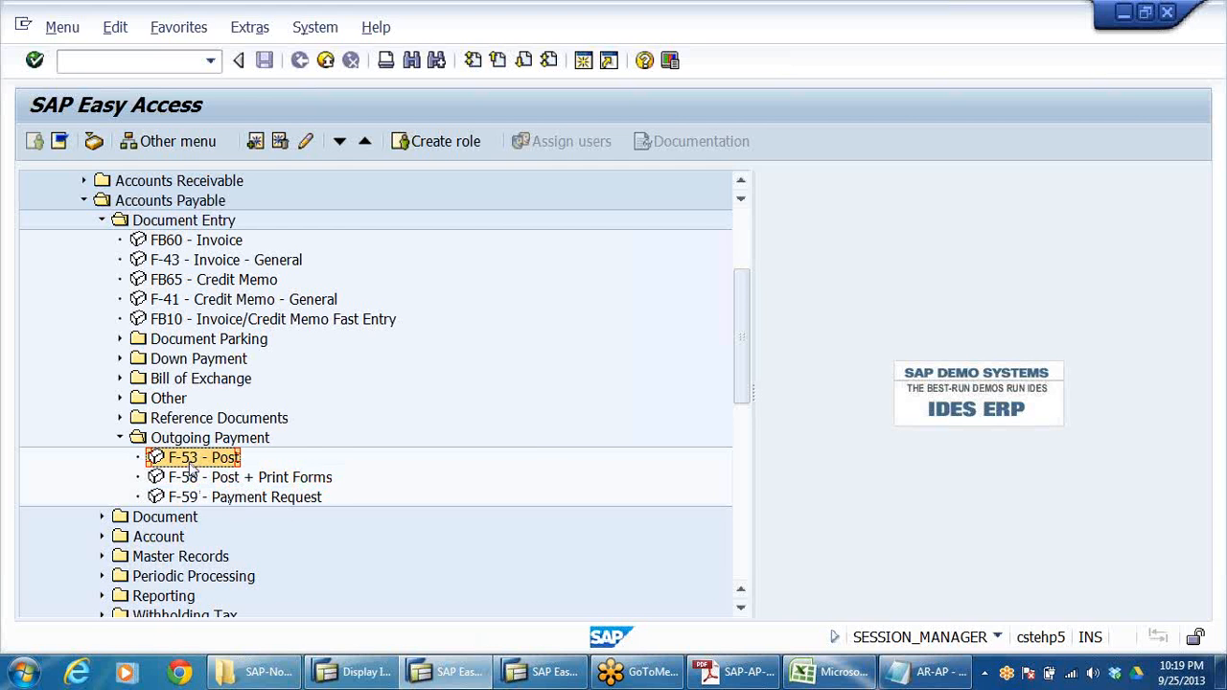
{"action": "double_click", "coordinate": [198, 460]}
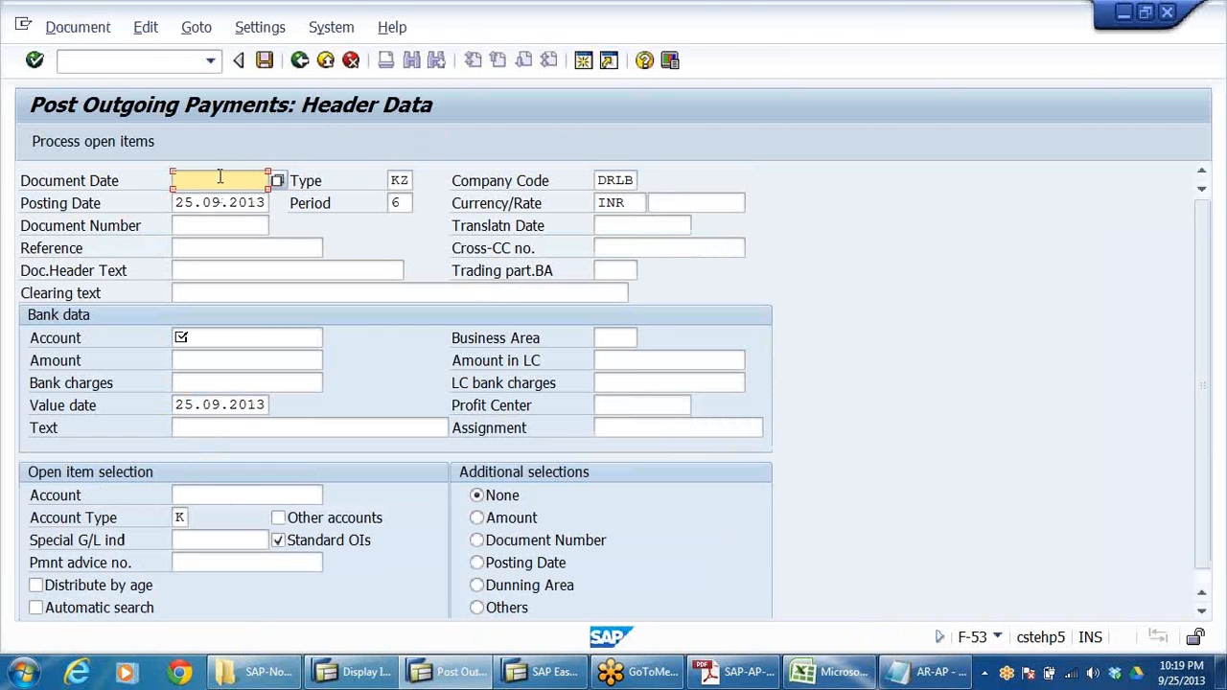
- Set the payment's document date to 25.09.2013 and check the document type, period and company code
{"action": "left_click", "coordinate": [219, 181]}
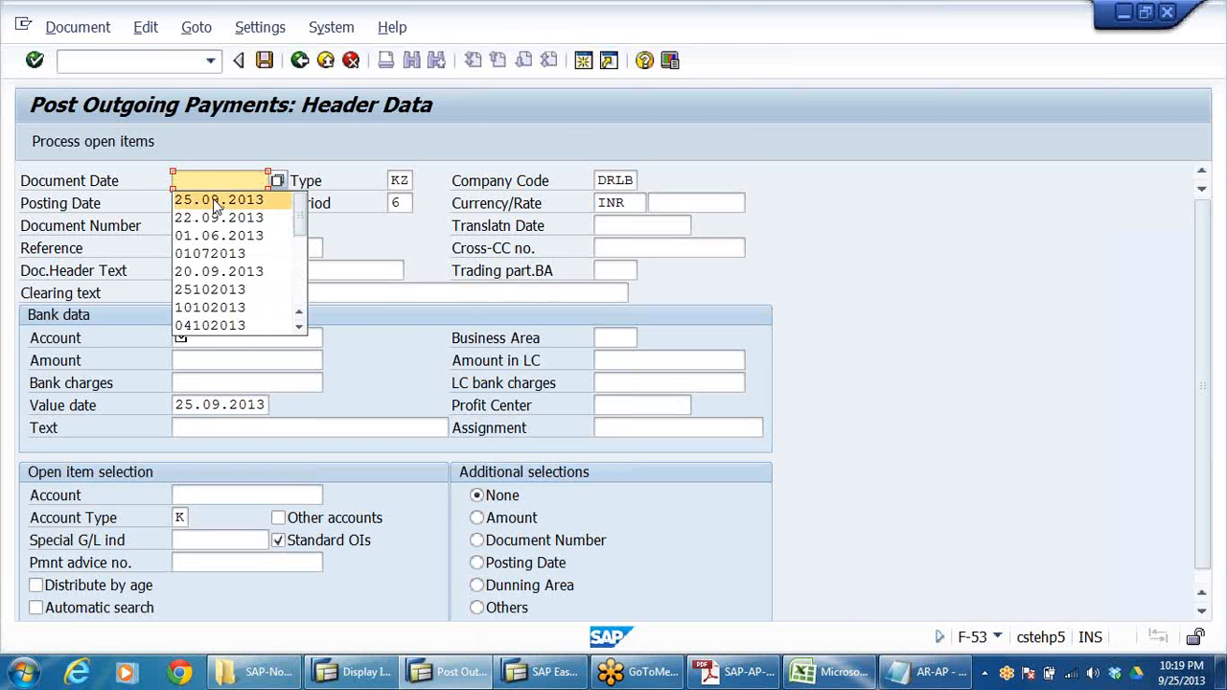
{"action": "left_click", "coordinate": [219, 203]}
{"action": "key", "text": "Tab"}
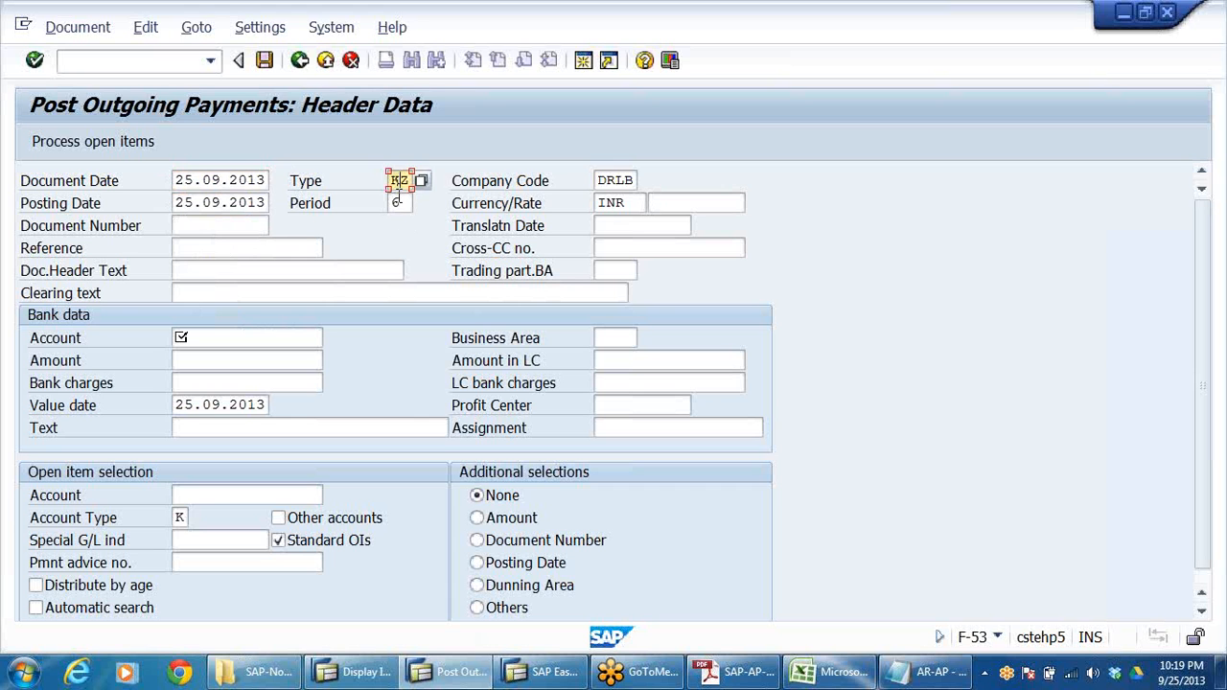
{"action": "key", "text": "Tab"}
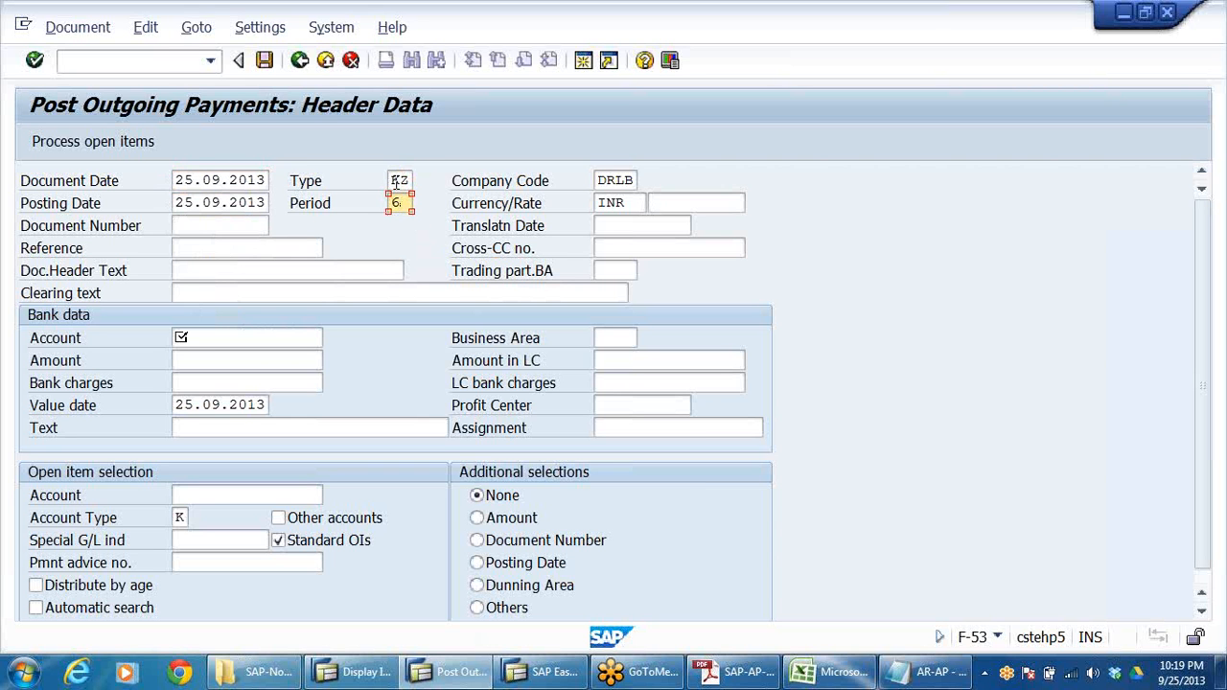
{"action": "key", "text": "shift+Tab"}
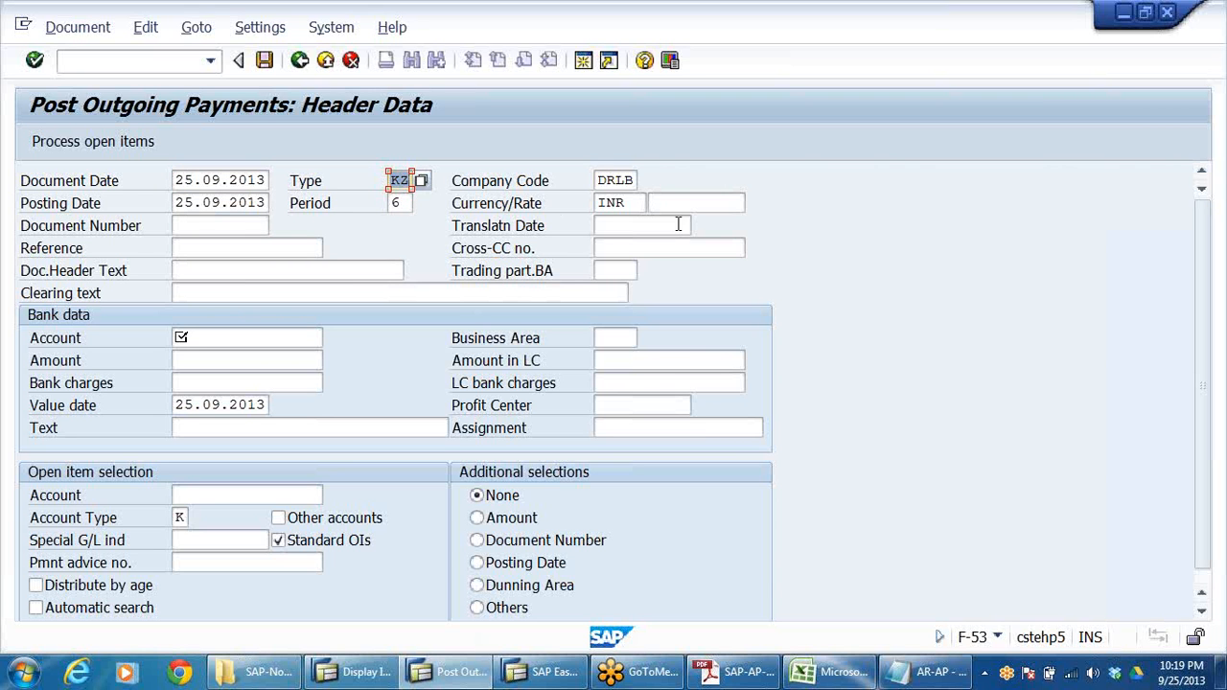
{"action": "left_click", "coordinate": [613, 184]}
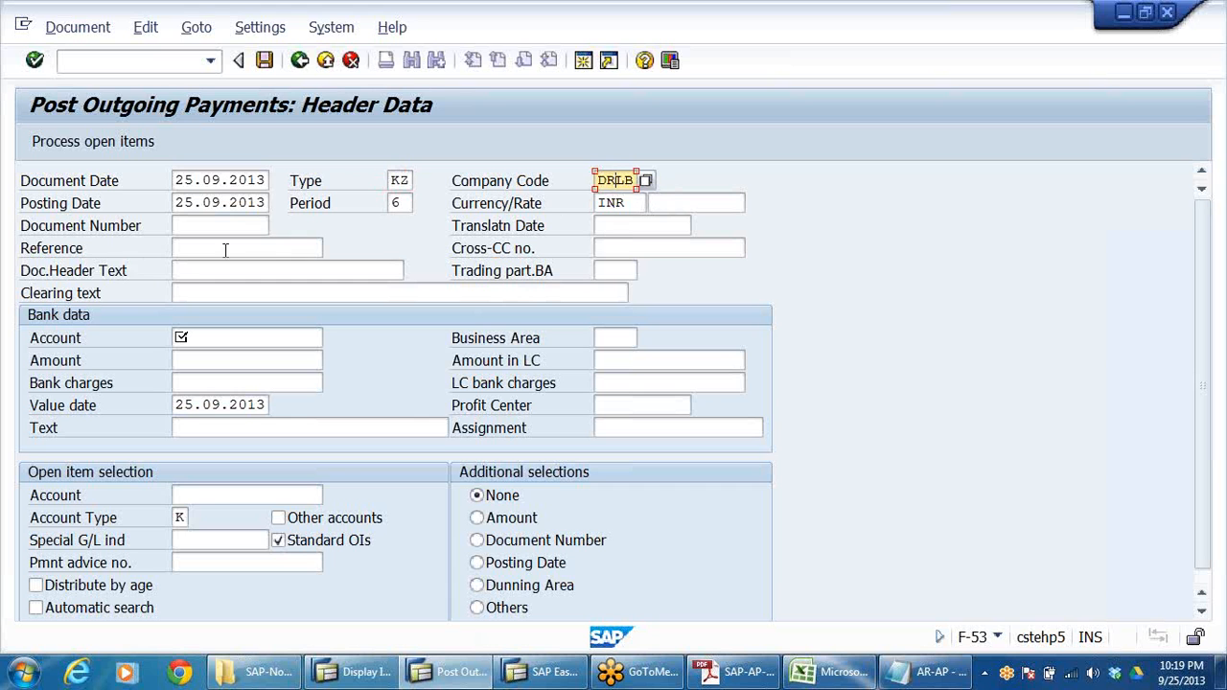
- Enter CHQ NO 123457 as the document header text of the payment
{"action": "left_click", "coordinate": [200, 270]}
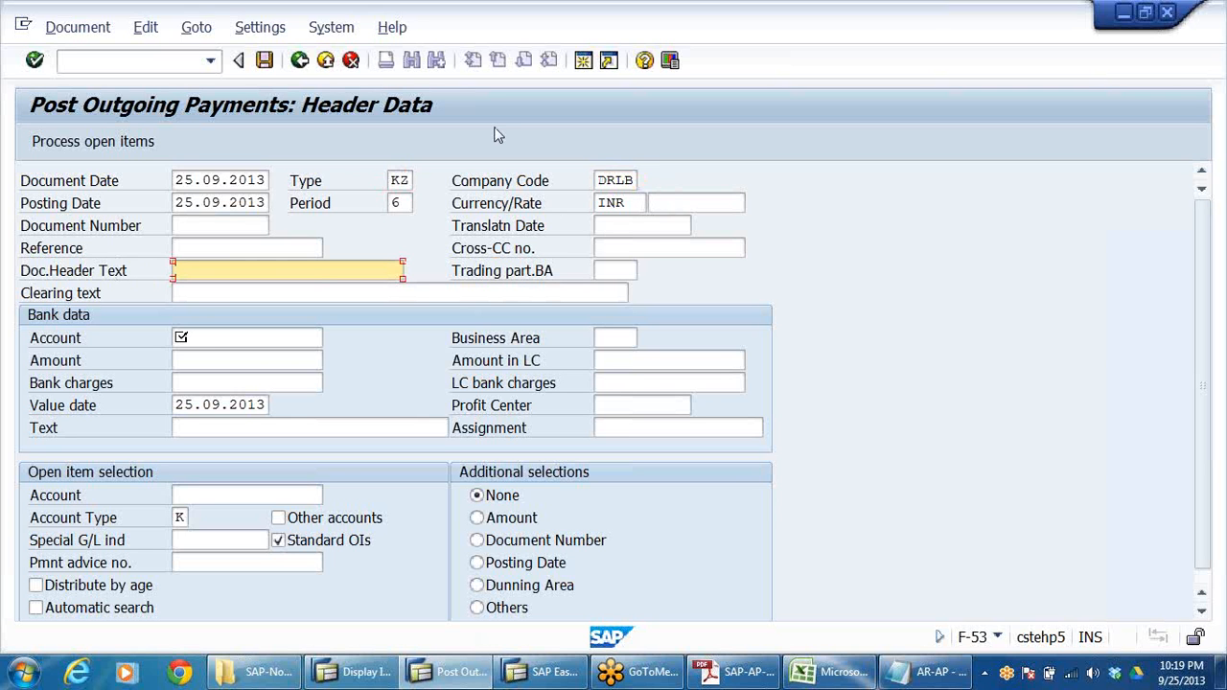
{"action": "left_click", "coordinate": [293, 269]}
{"action": "left_click", "coordinate": [287, 285]}
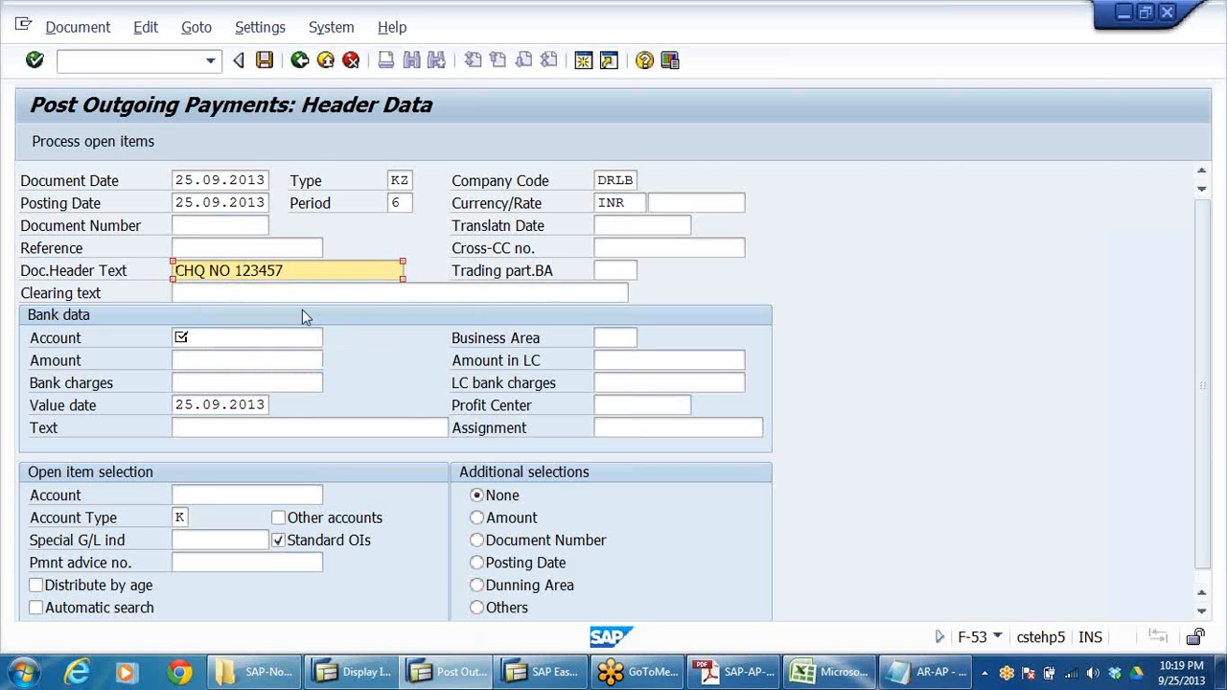
- Enter FULL PAYMENT MADE TO VENDOR as the clearing text, adapting the earlier FULL PAYMENT RECEIVED FM CUSTOMER entry
{"action": "left_click", "coordinate": [226, 294]}
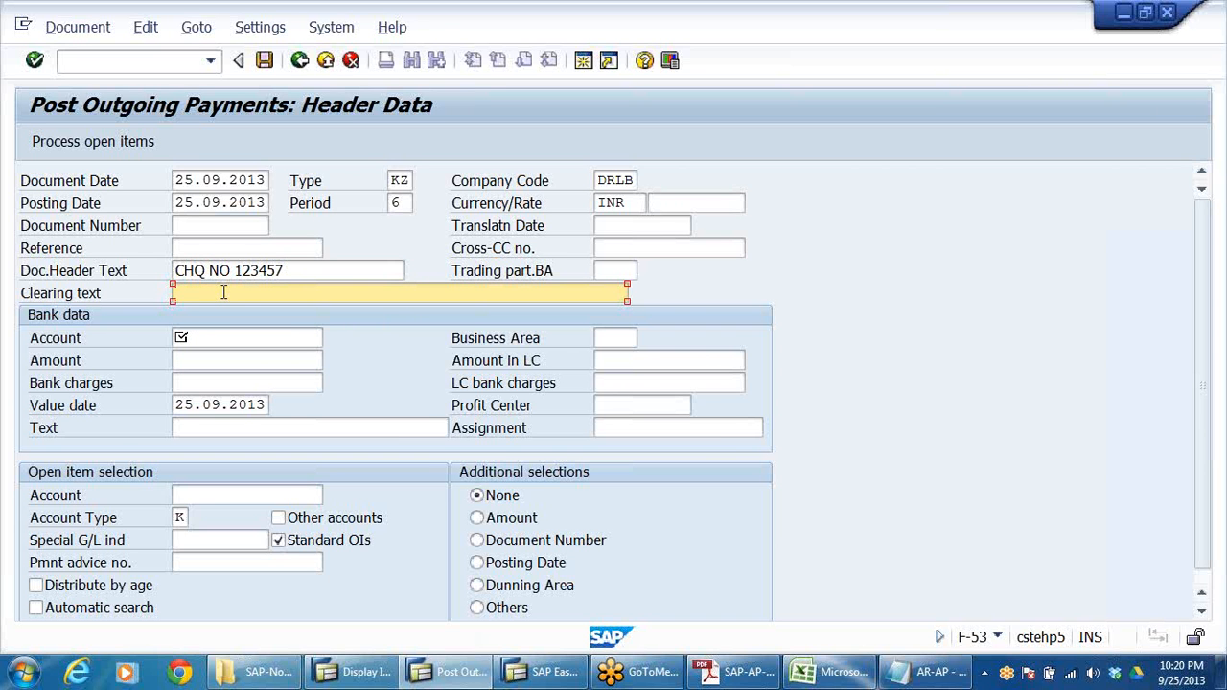
{"action": "type", "text": "FU"}
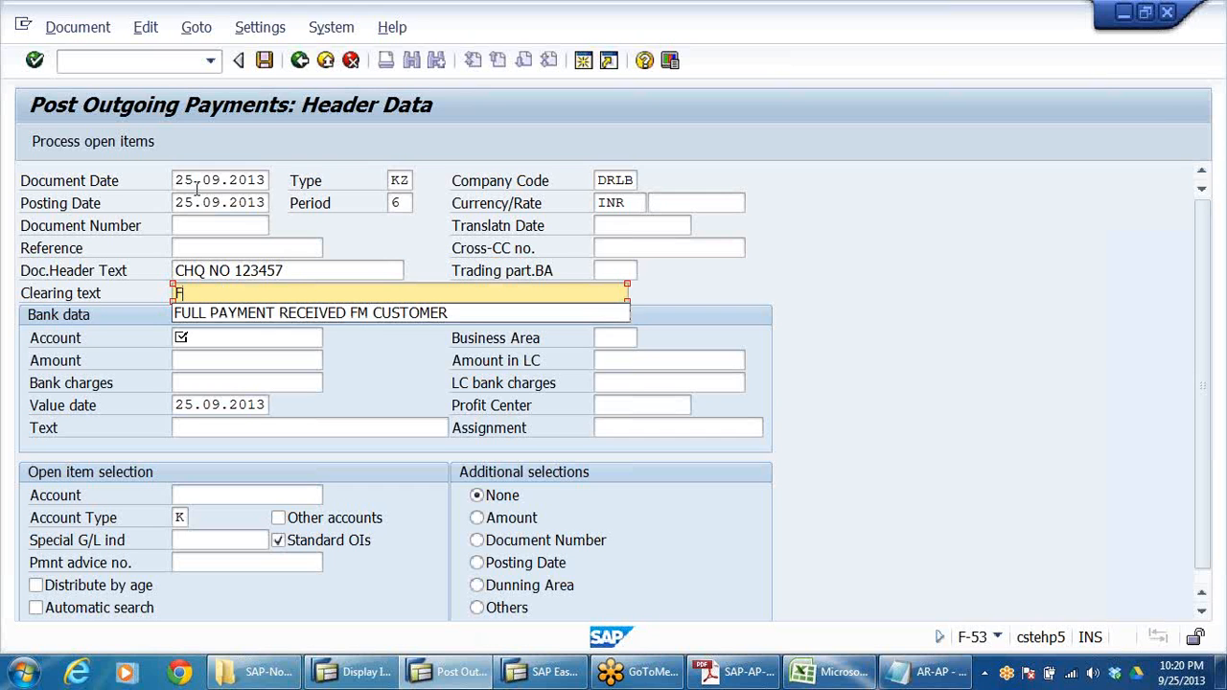
{"action": "left_click", "coordinate": [357, 314]}
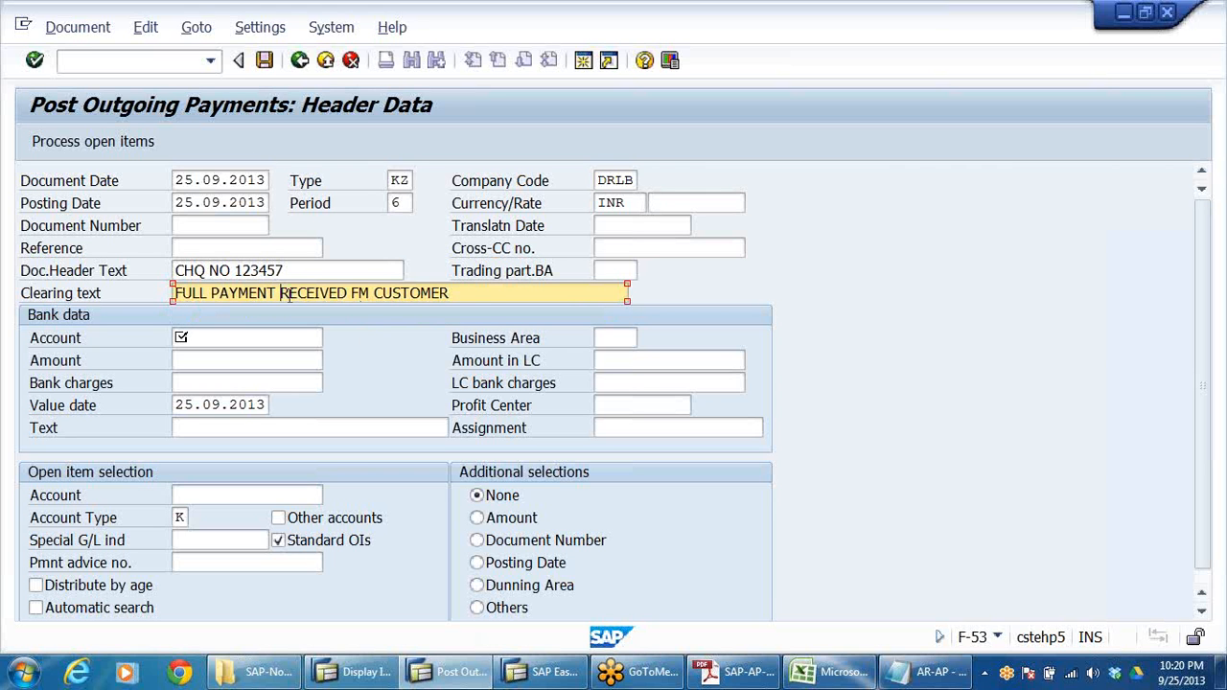
{"action": "left_click_drag", "start_coordinate": [282, 292], "coordinate": [485, 301]}
{"action": "type", "text": "MA"}
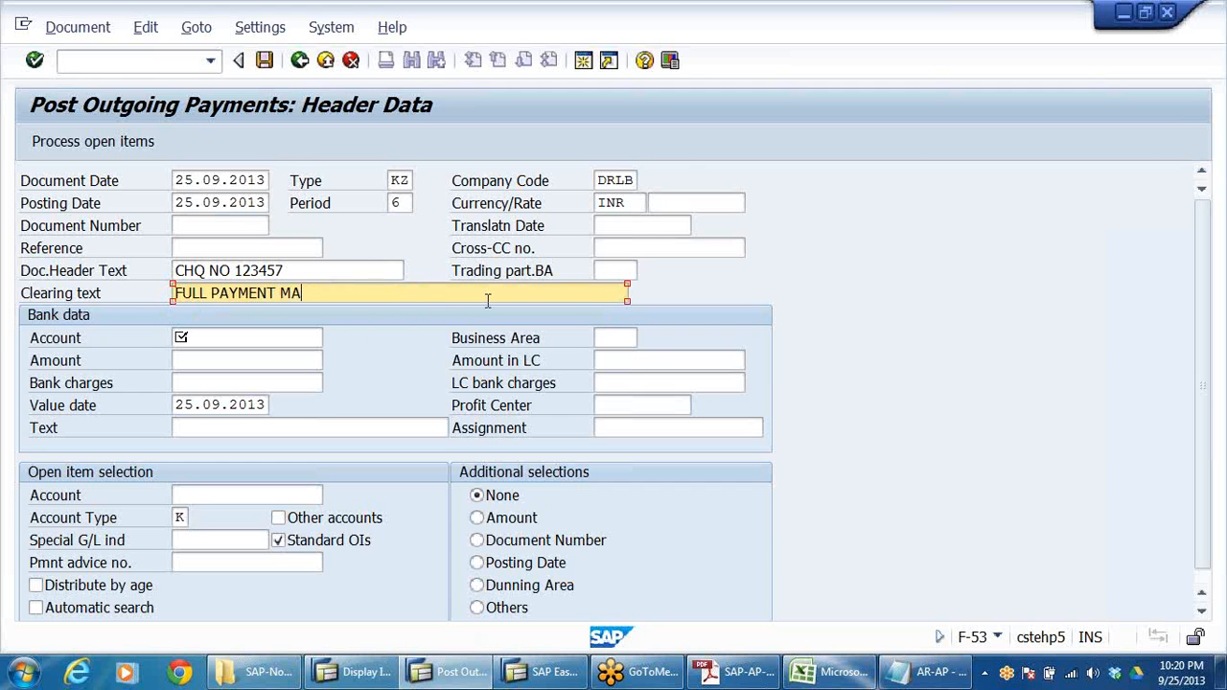
{"action": "type", "text": "DE TO VENDOR"}
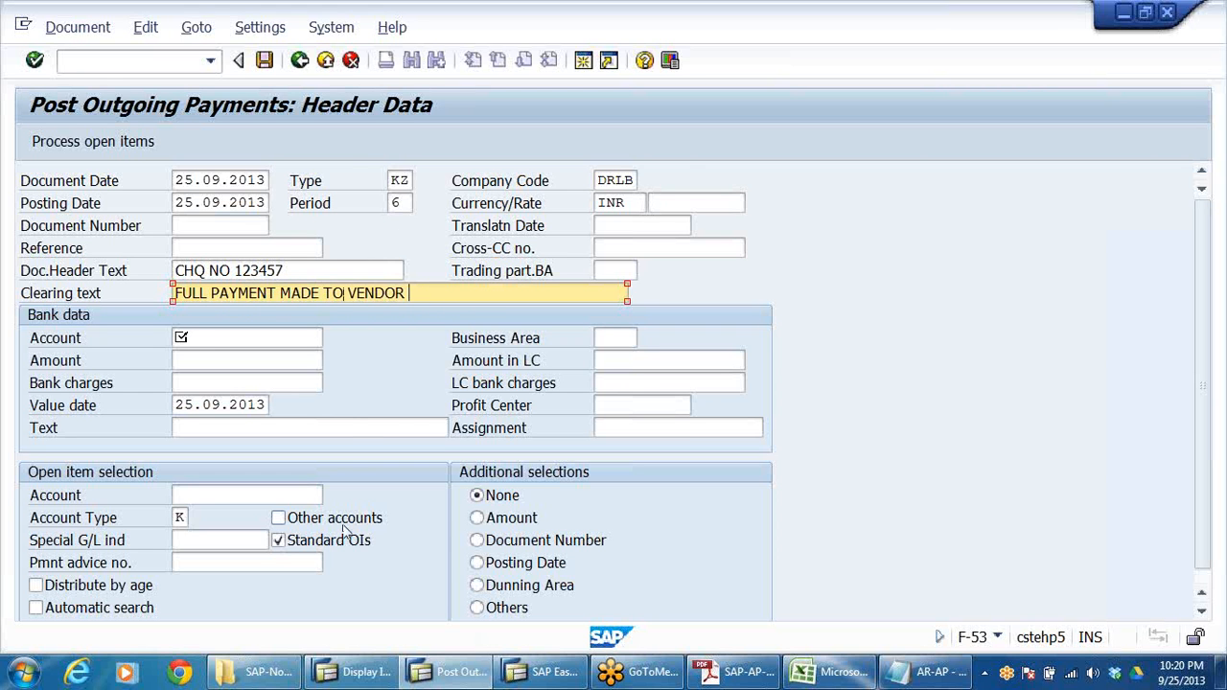
- In the bank data, enter FULL CLEARING as the text and fill in the bank G/L account number
{"action": "left_click", "coordinate": [362, 428]}
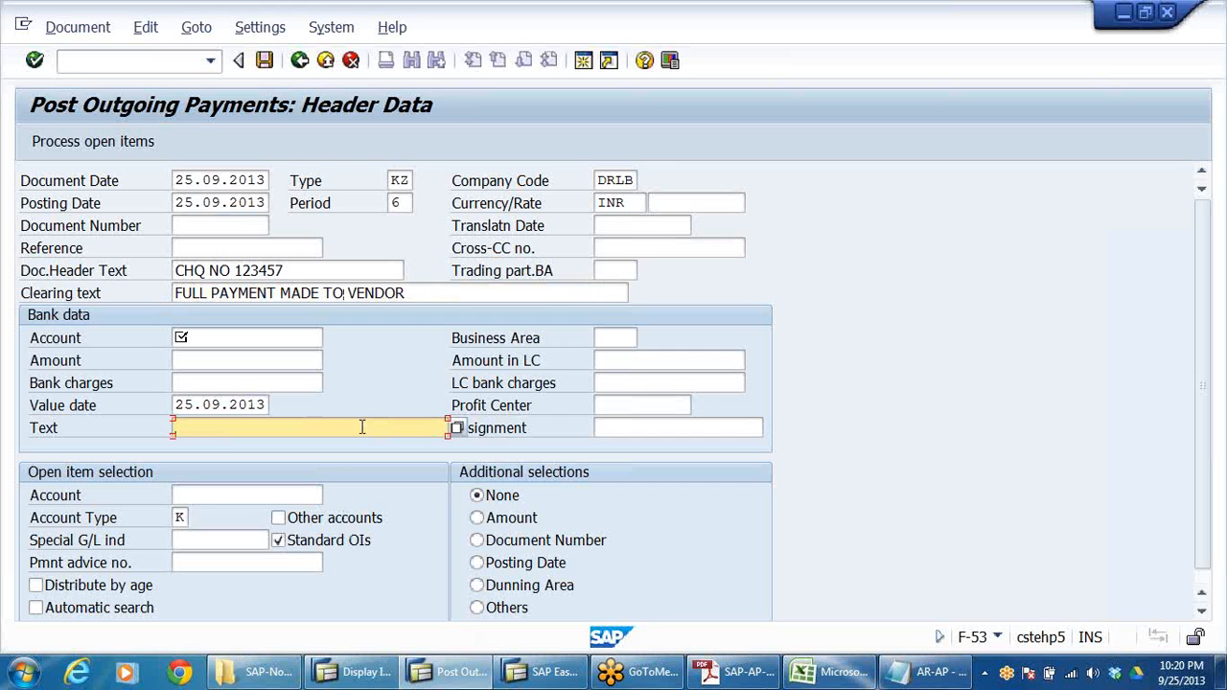
{"action": "type", "text": "FULL CLEARING"}
{"action": "left_click", "coordinate": [188, 340]}
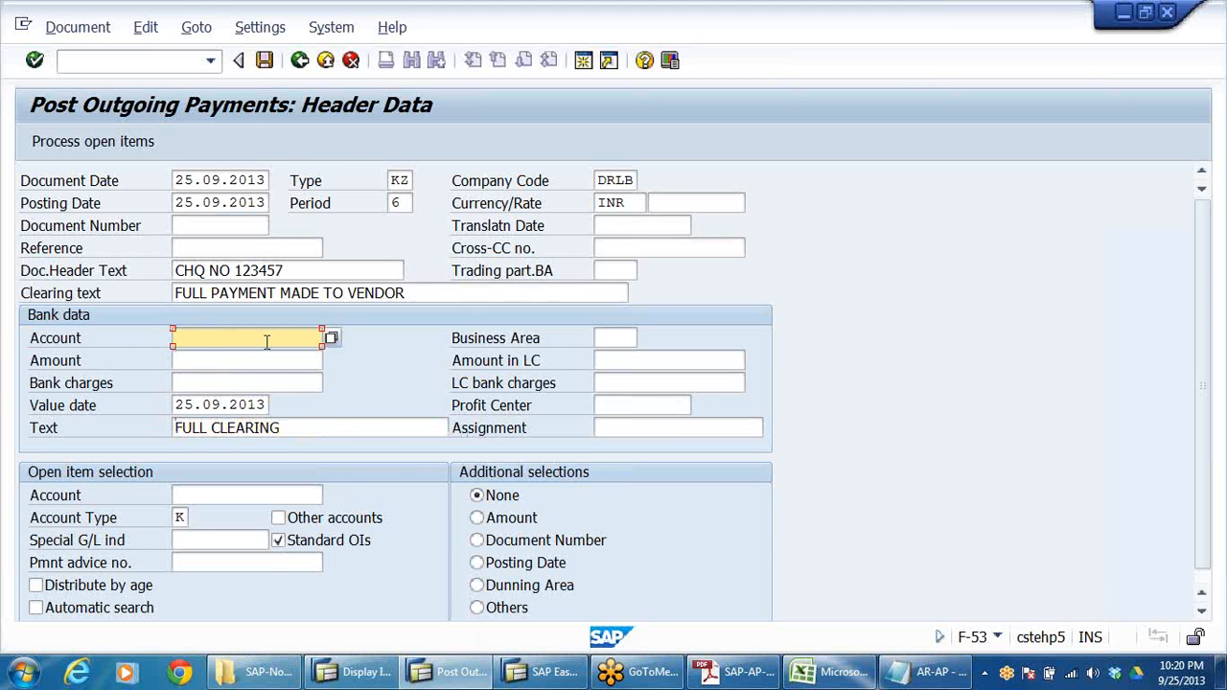
{"action": "left_click", "coordinate": [233, 357]}
{"action": "left_click", "coordinate": [224, 359]}
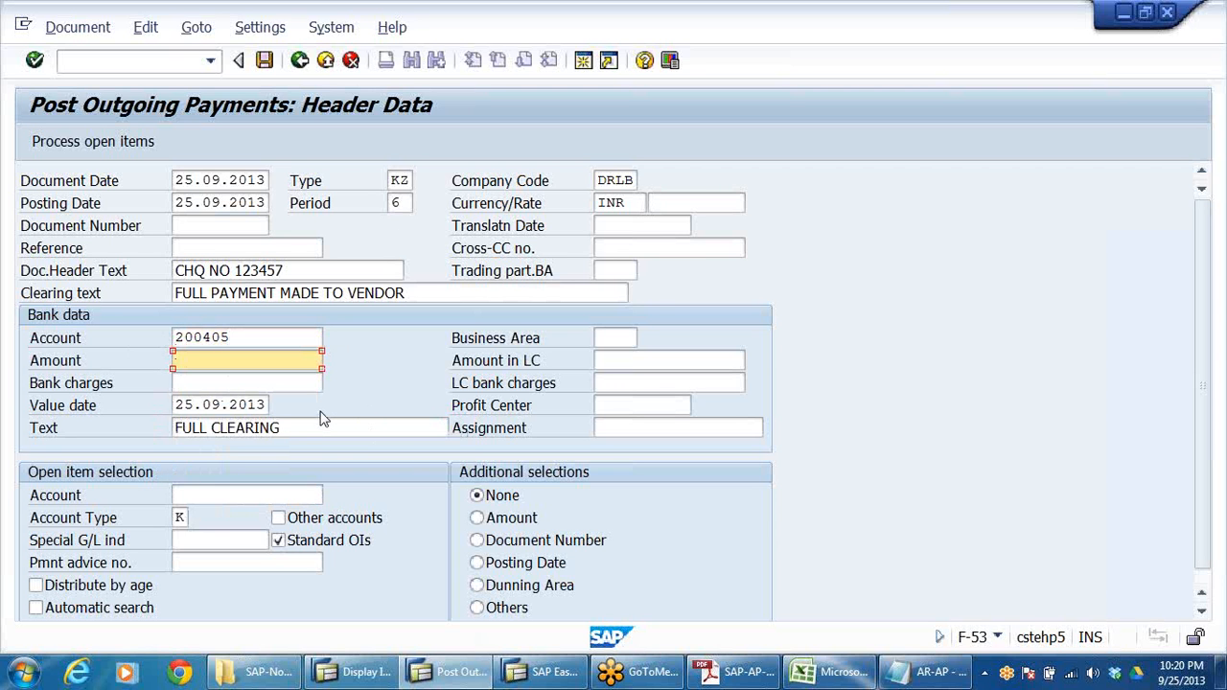
- Set the payment amount to 122000 and pick the vendor ABC RAW MATERIAL SUPPLIERS for open item selection by searching country IN
{"action": "type", "text": "122"}
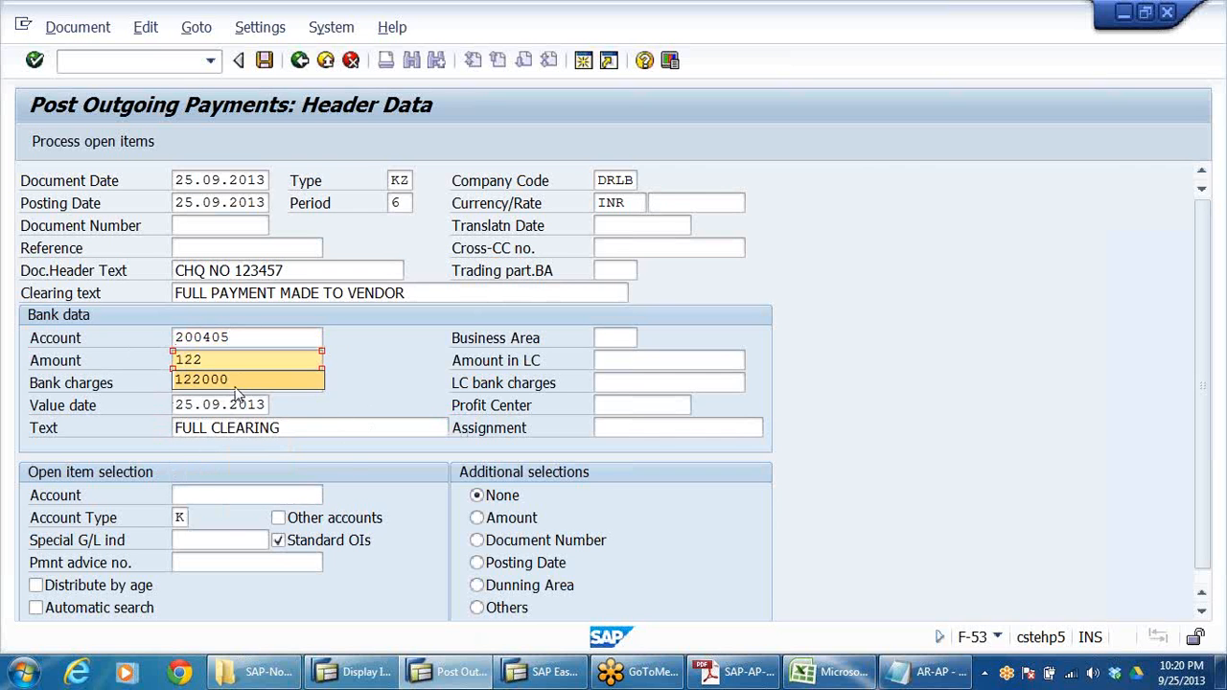
{"action": "left_click", "coordinate": [235, 383]}
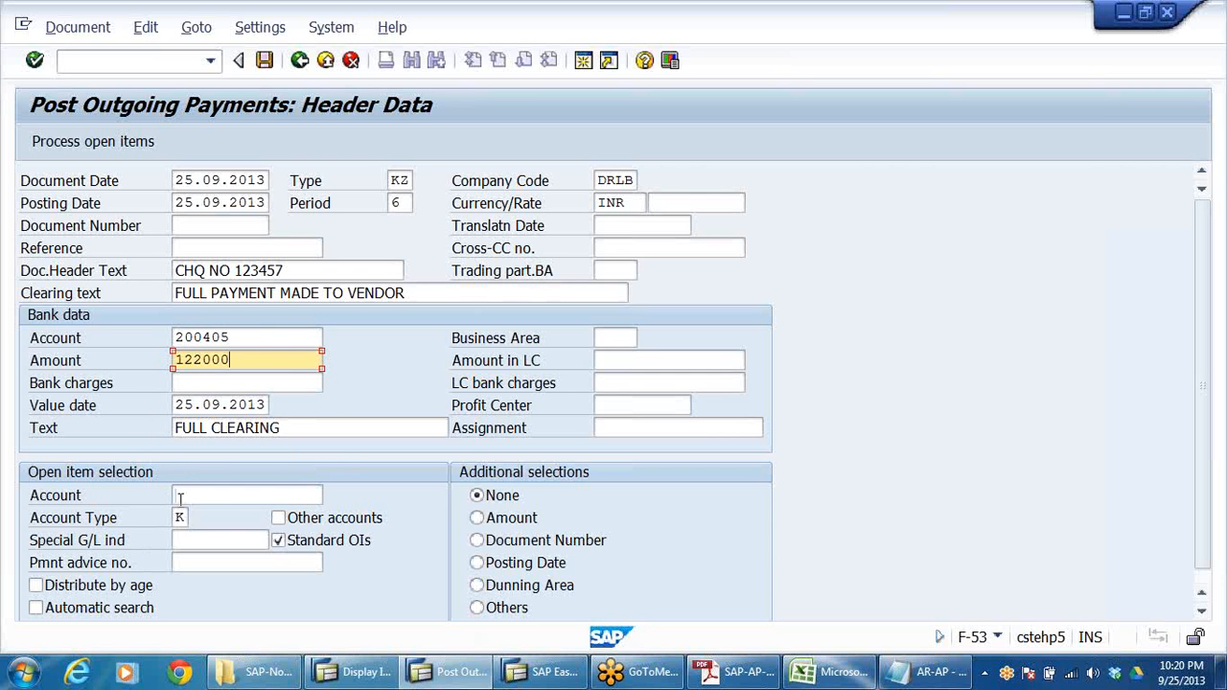
{"action": "left_click", "coordinate": [240, 498]}
{"action": "left_click", "coordinate": [331, 494]}
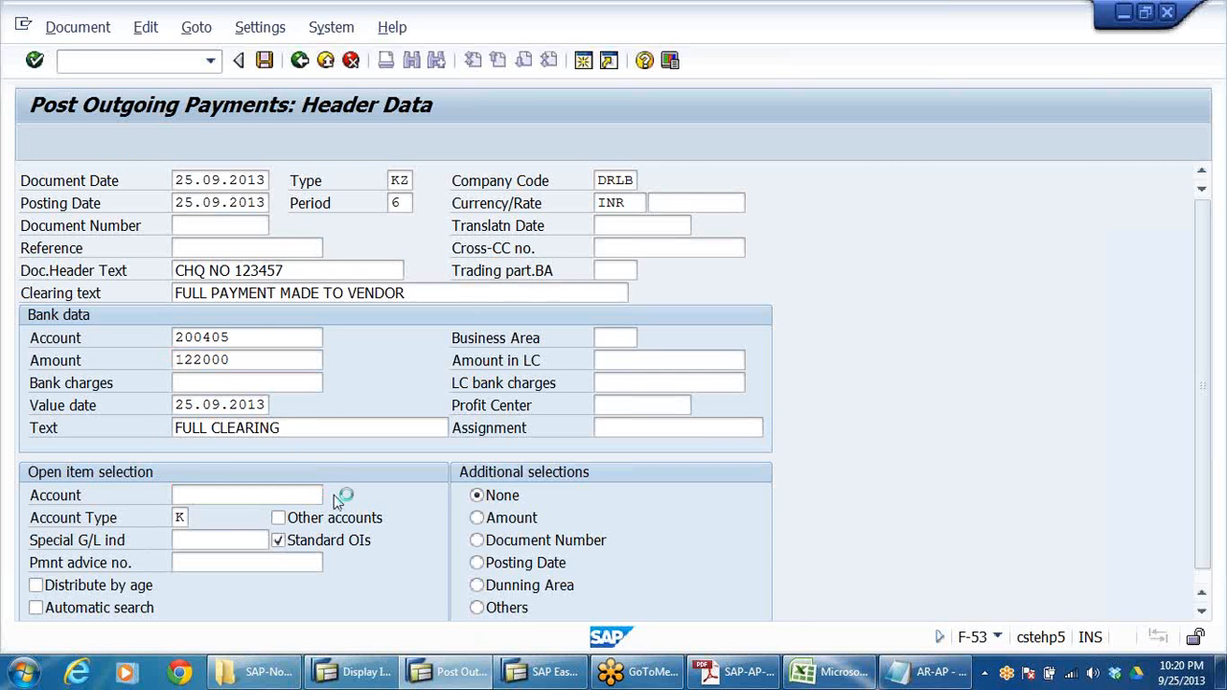
{"action": "type", "text": "IN"}
{"action": "key", "text": "Return"}
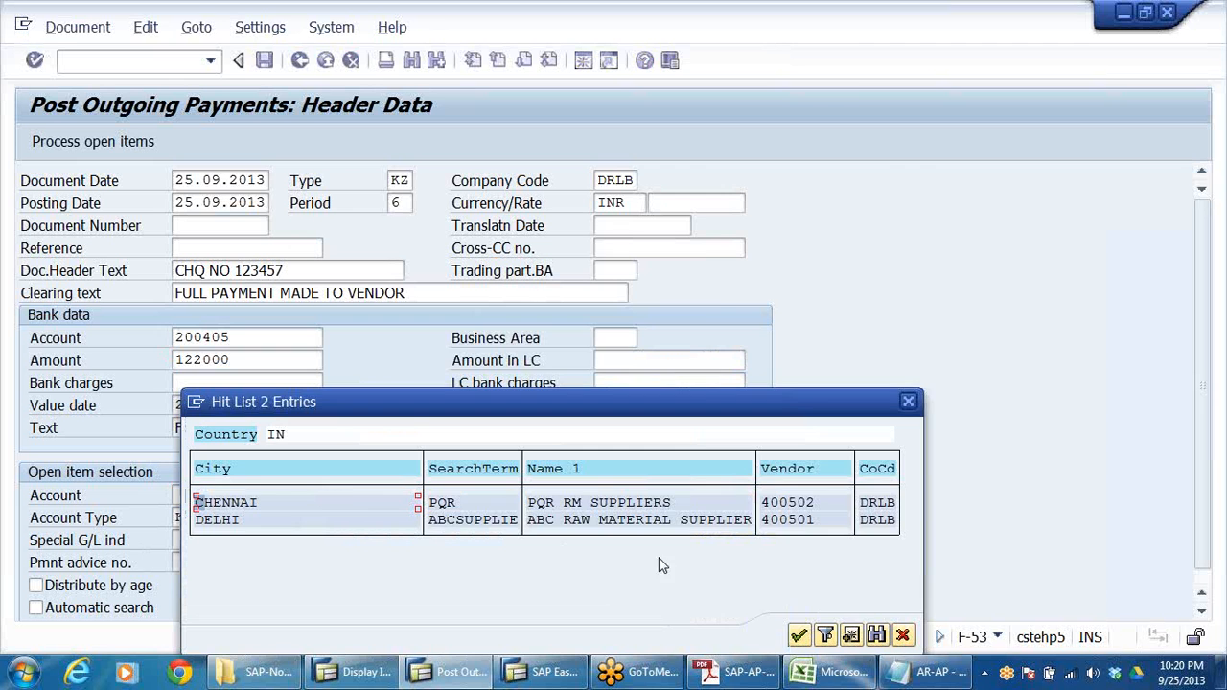
{"action": "double_click", "coordinate": [682, 521]}
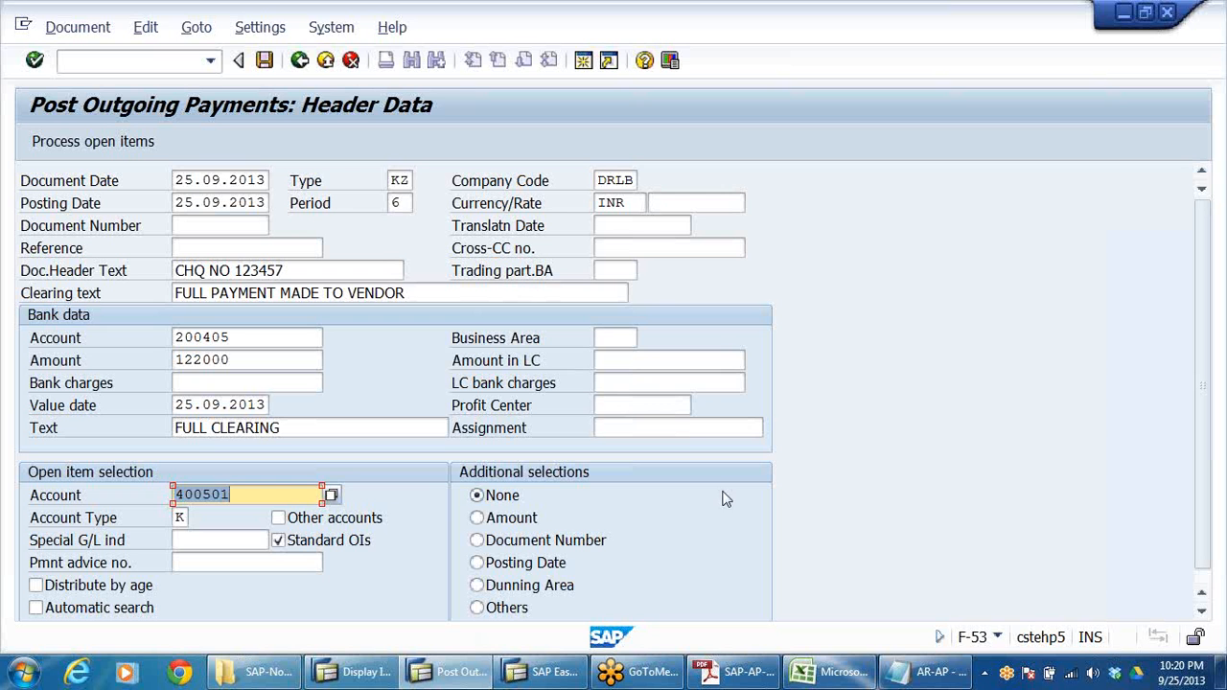
- Process the vendor's open items, deactivate the 135,000.00 invoice so only the 122,000.00 one is assigned, and post the payment
{"action": "left_click", "coordinate": [93, 141]}
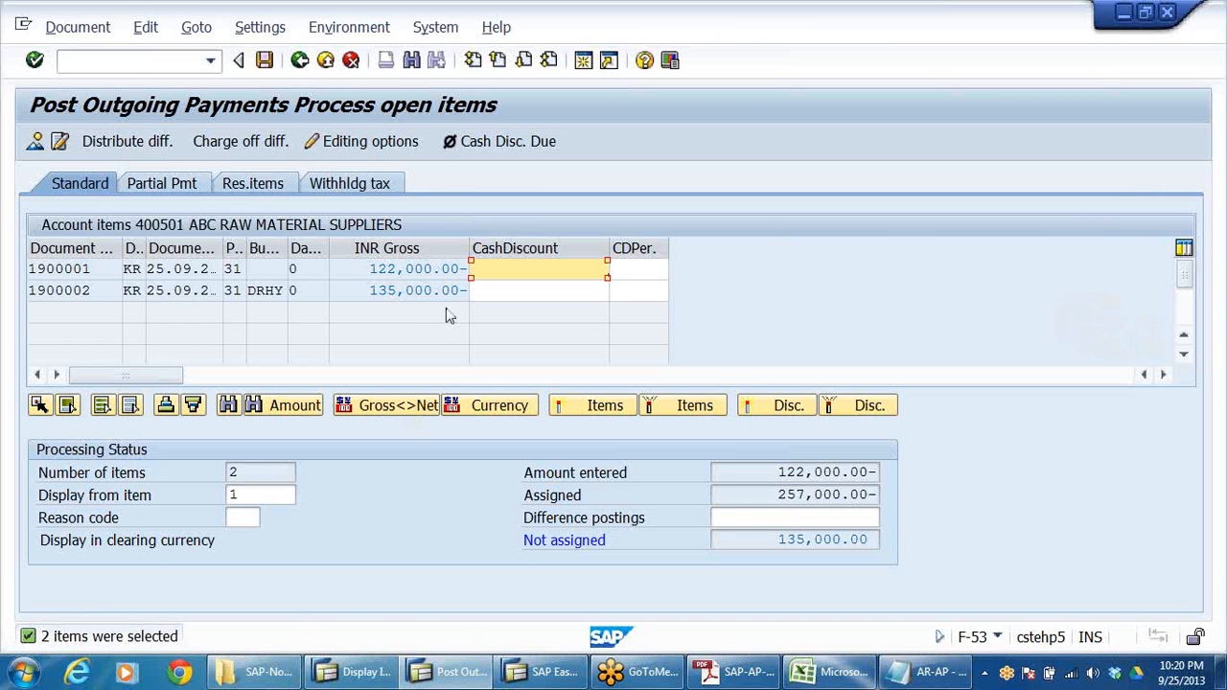
{"action": "left_click", "coordinate": [389, 274]}
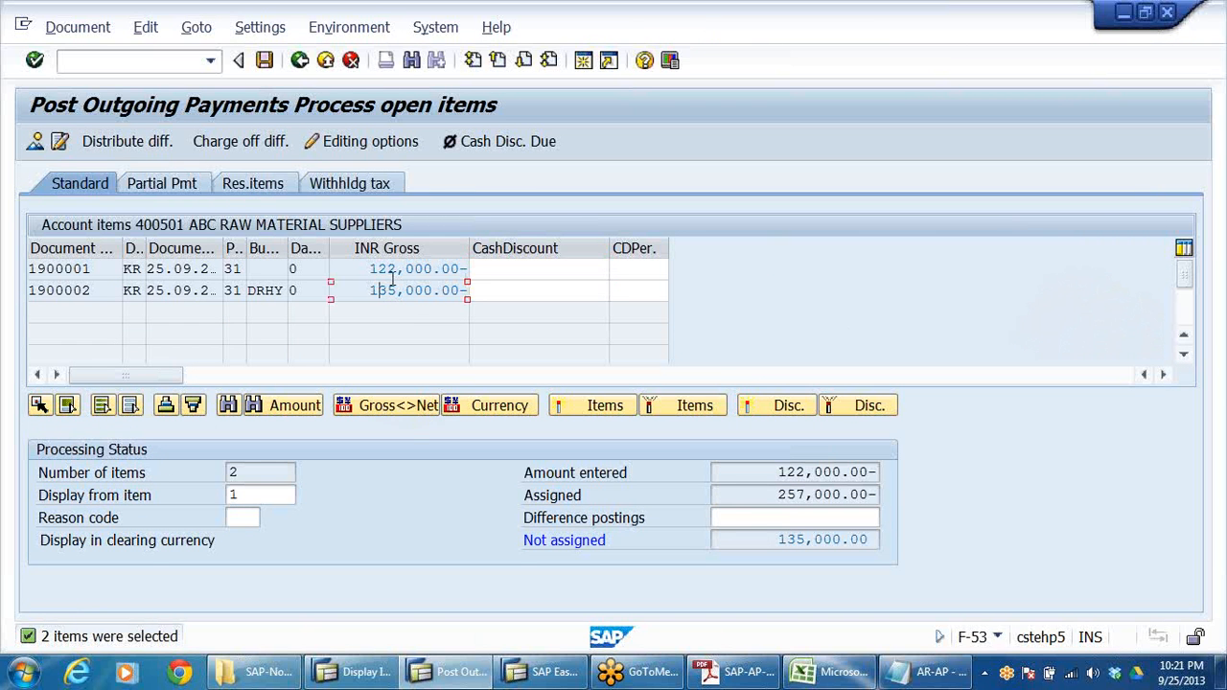
{"action": "double_click", "coordinate": [396, 289]}
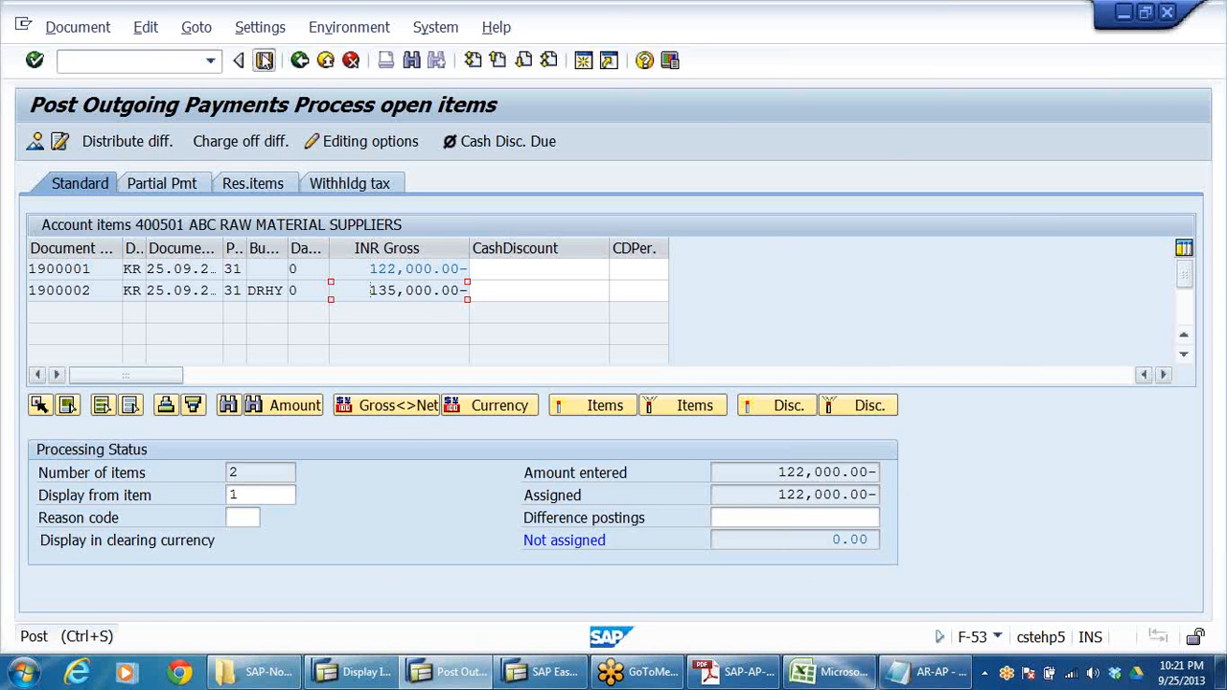
{"action": "left_click", "coordinate": [263, 59]}
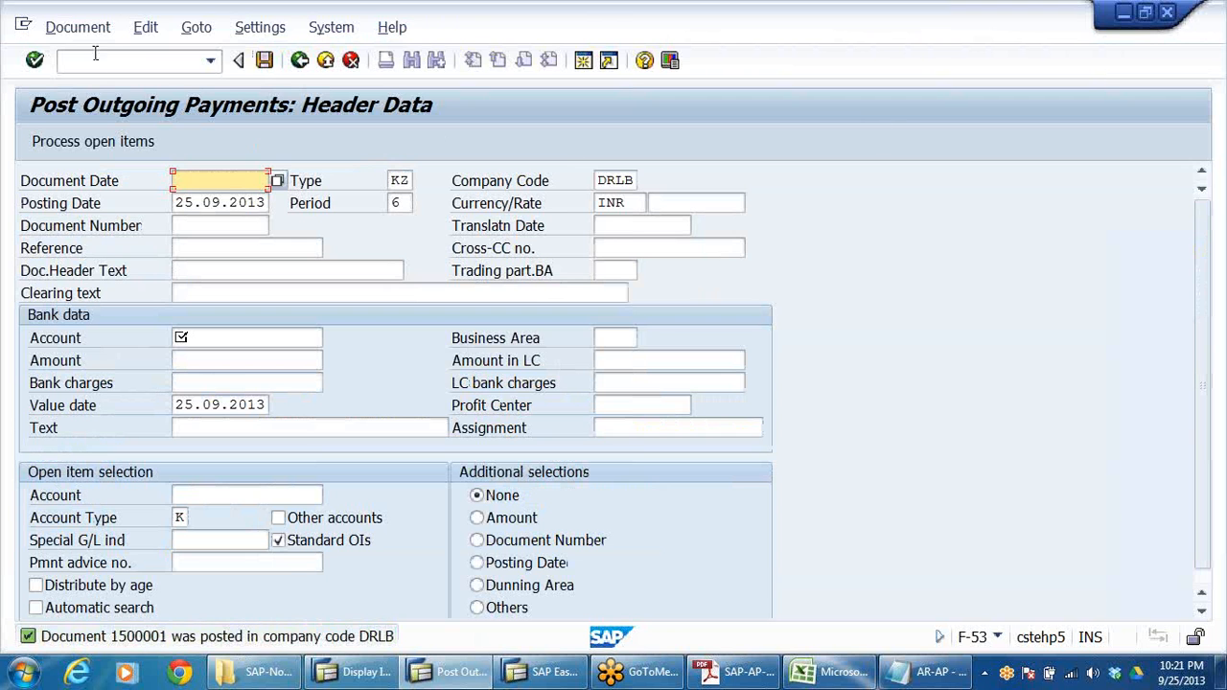
- Display the posted payment document, examine its bank and vendor line items, and return to the SAP Easy Access menu
{"action": "left_click", "coordinate": [77, 29]}
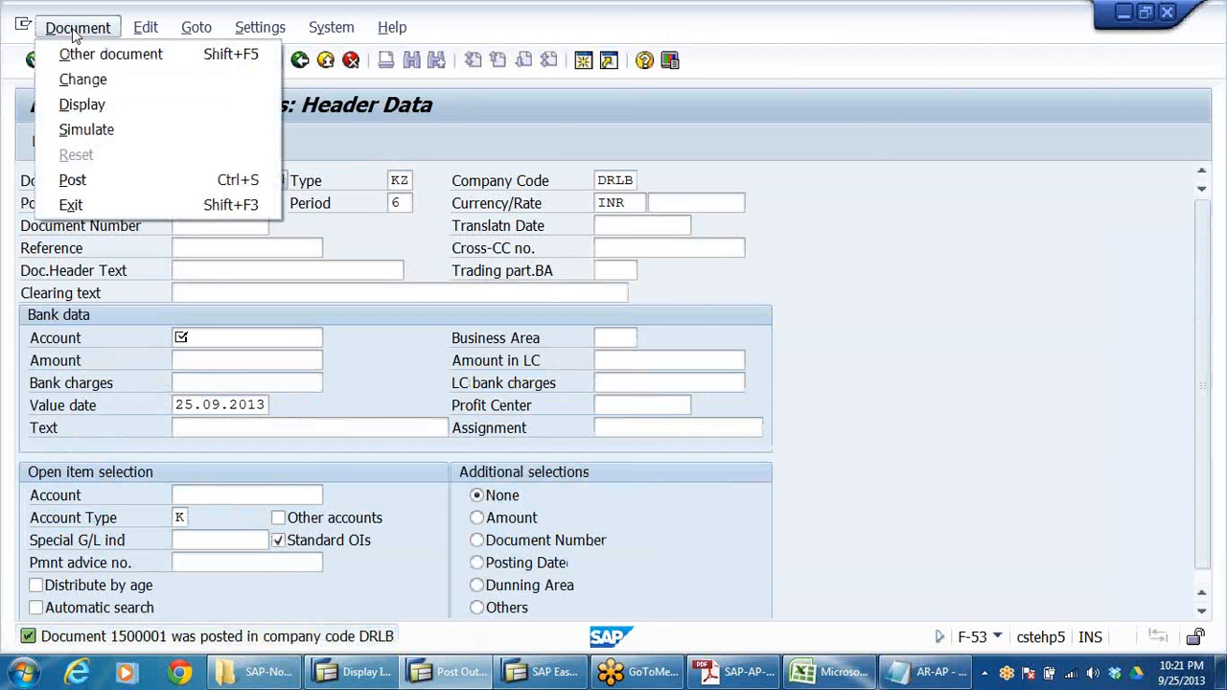
{"action": "left_click", "coordinate": [82, 103]}
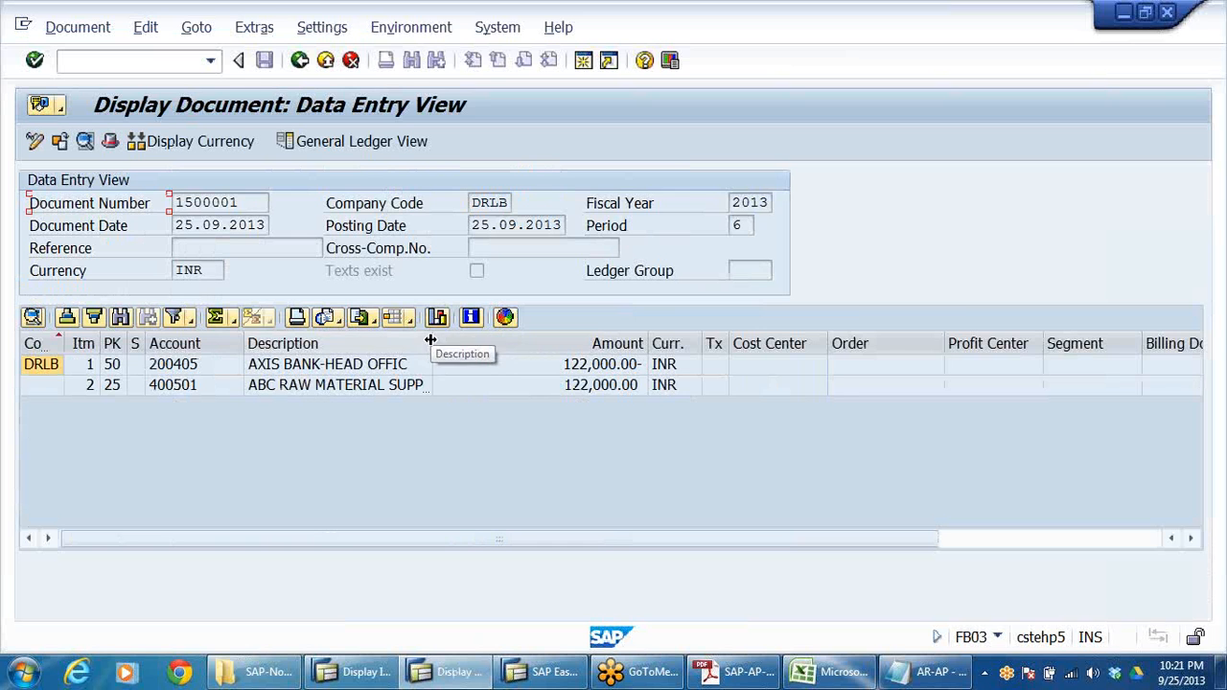
{"action": "mouse_move", "coordinate": [432, 342]}
{"action": "left_mouse_down"}
{"action": "mouse_move", "coordinate": [469, 334]}
{"action": "mouse_move", "coordinate": [433, 338]}
{"action": "left_mouse_up"}
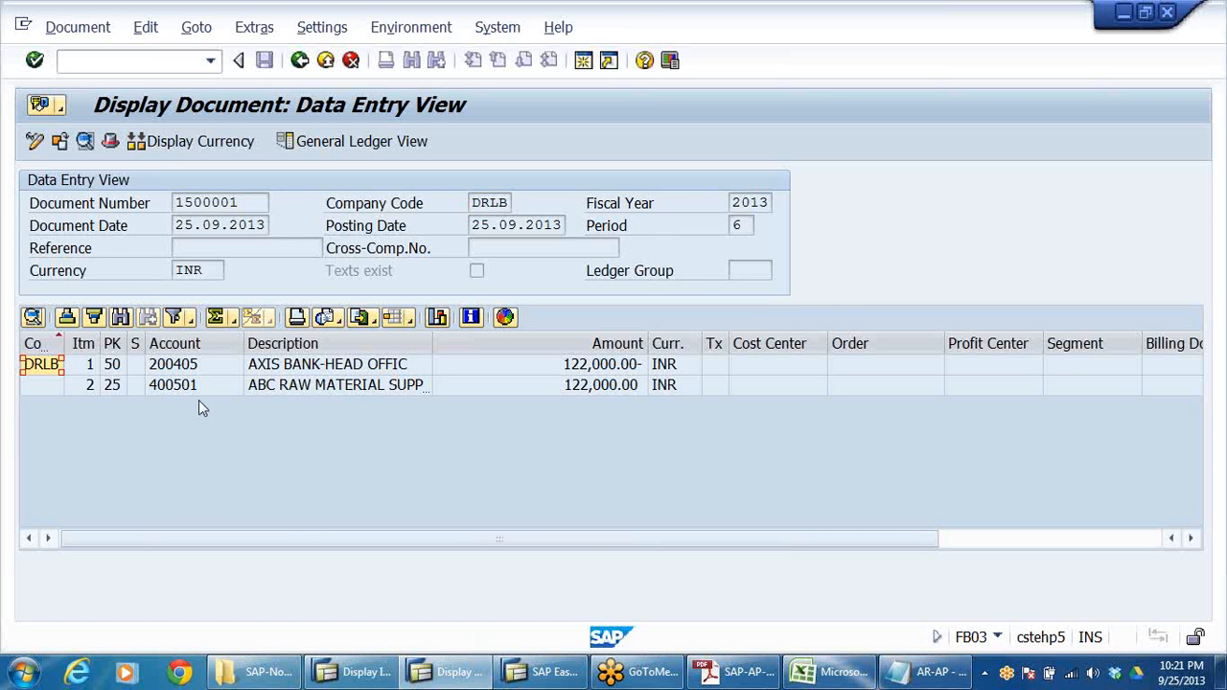
{"action": "left_click", "coordinate": [296, 385]}
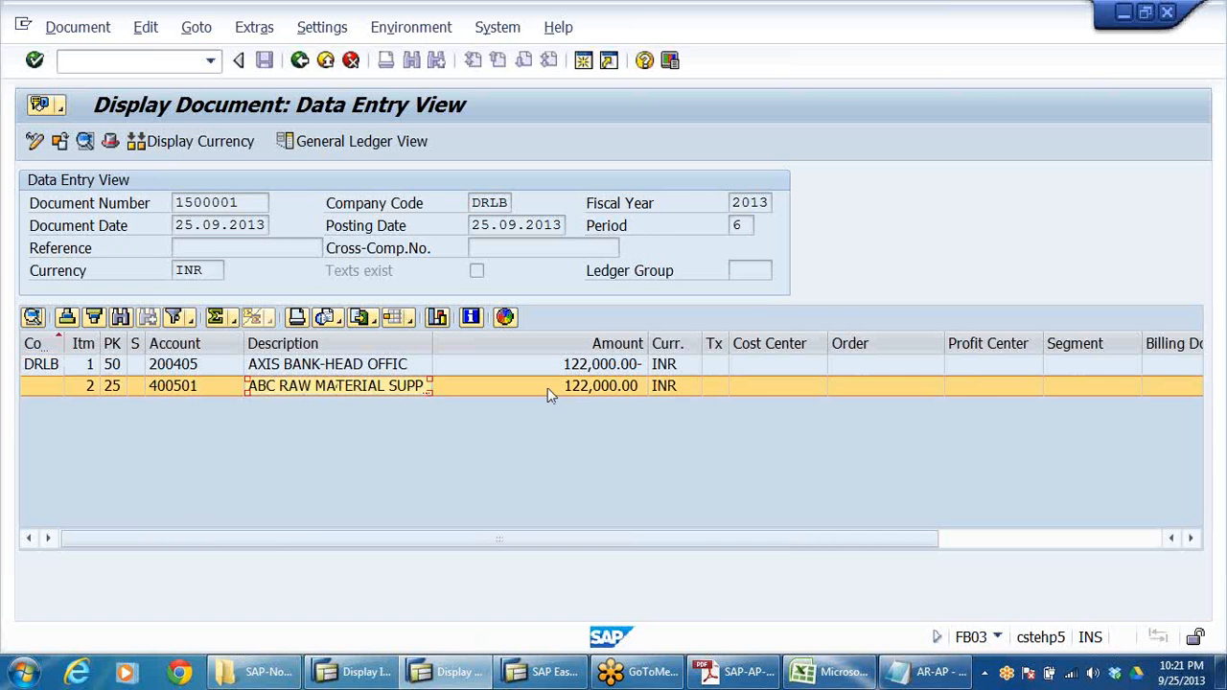
{"action": "left_click", "coordinate": [609, 388]}
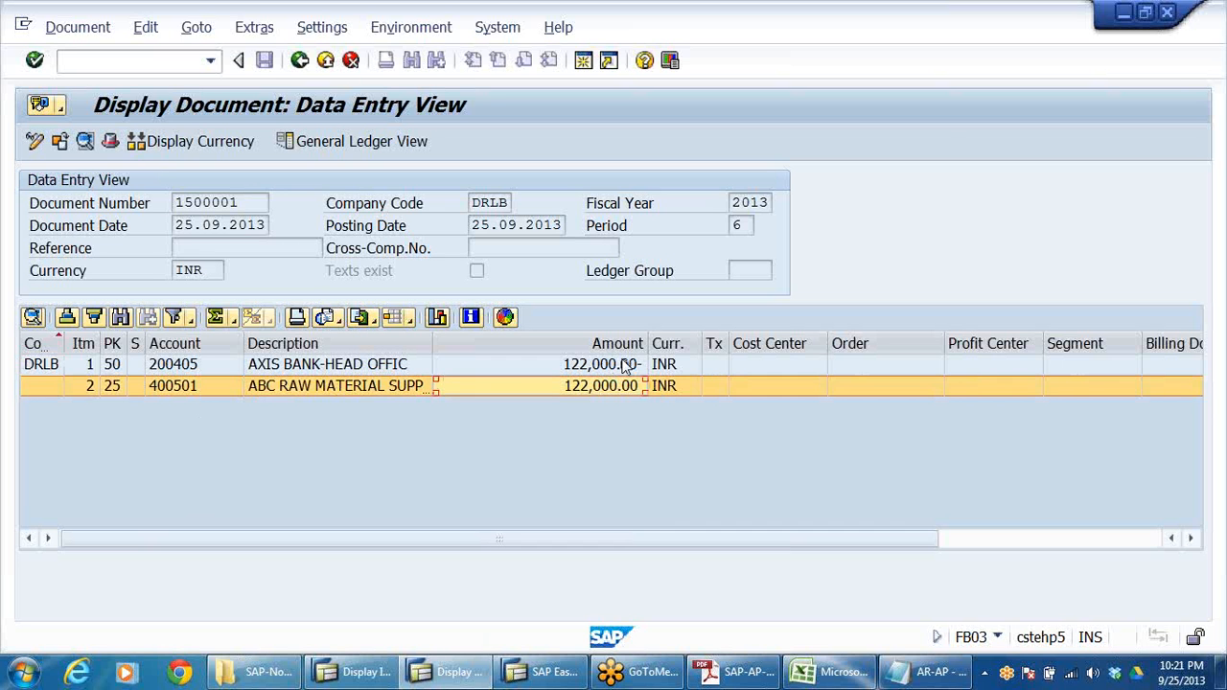
{"action": "left_click", "coordinate": [625, 367]}
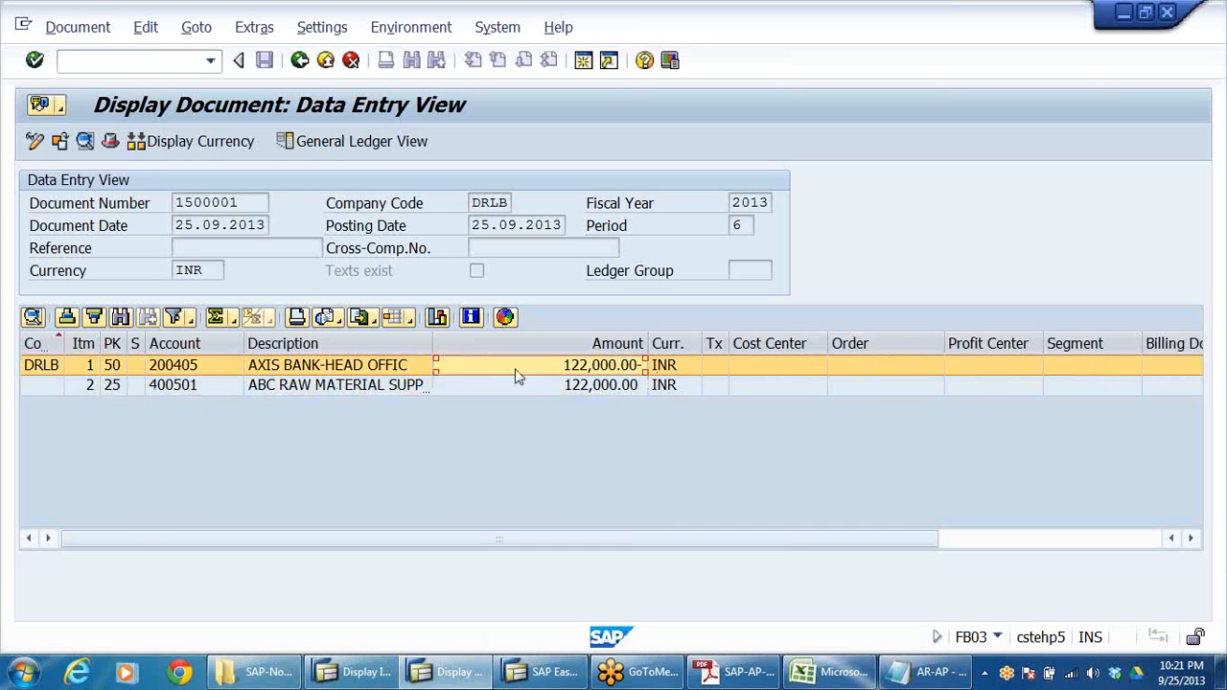
{"action": "left_click", "coordinate": [350, 386]}
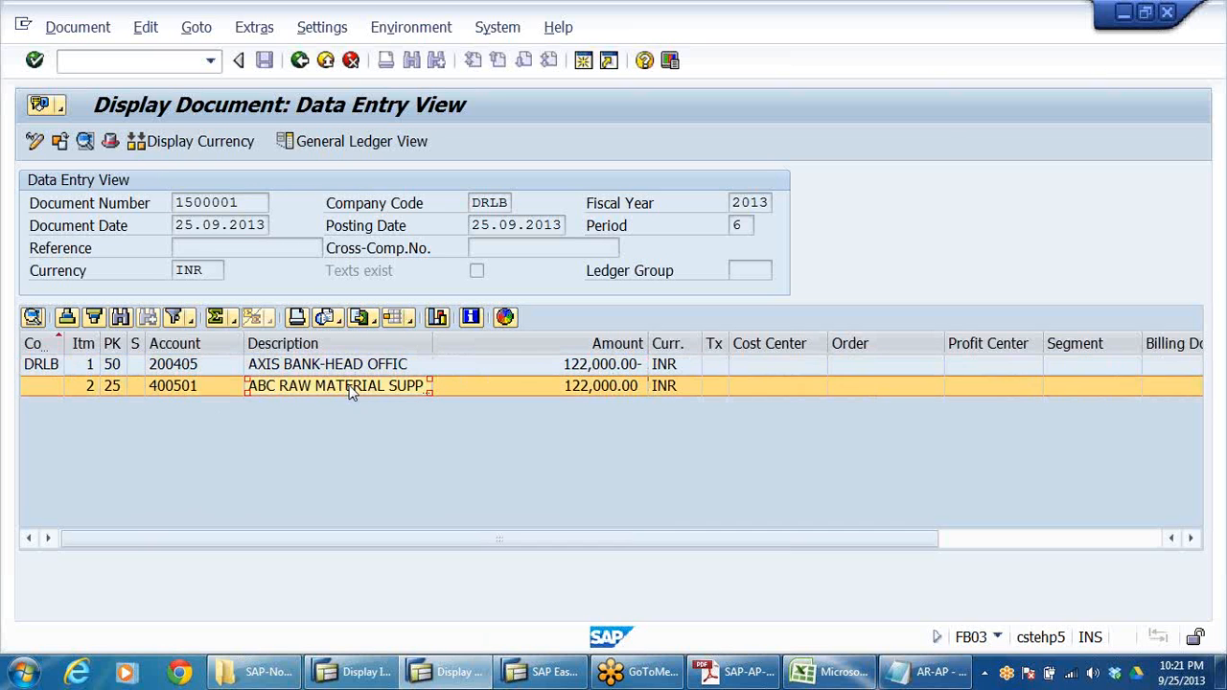
{"action": "left_click", "coordinate": [601, 387]}
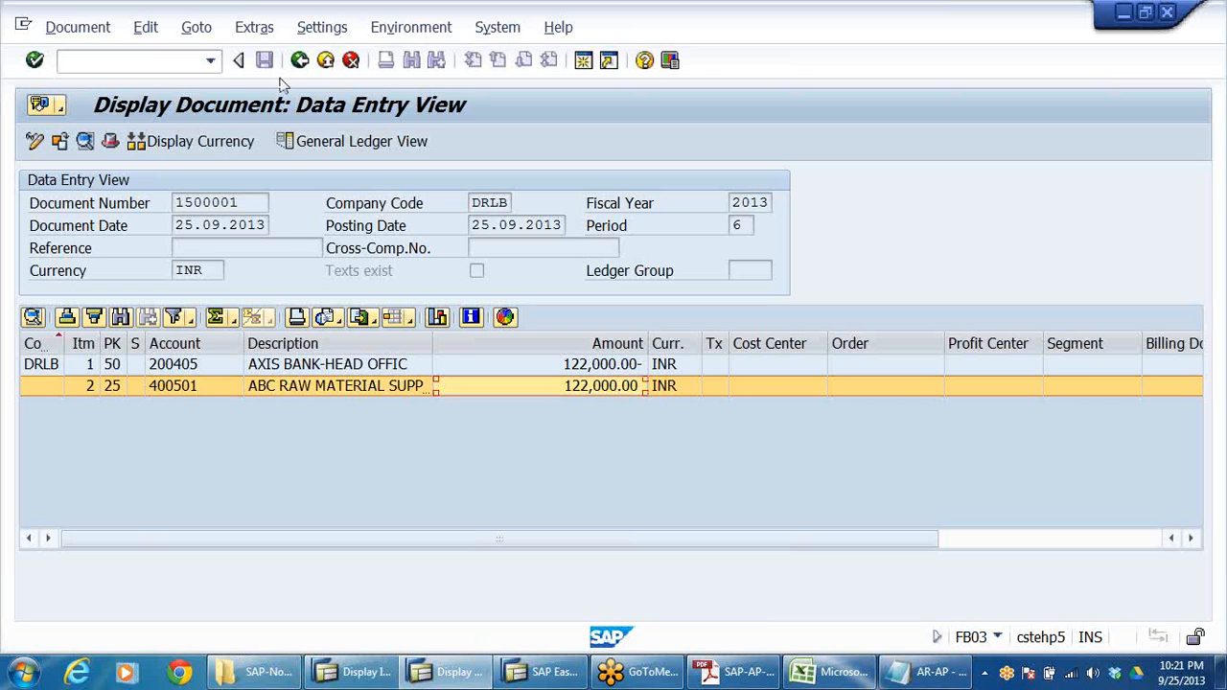
{"action": "left_click", "coordinate": [326, 61]}
{"action": "left_click", "coordinate": [326, 60]}
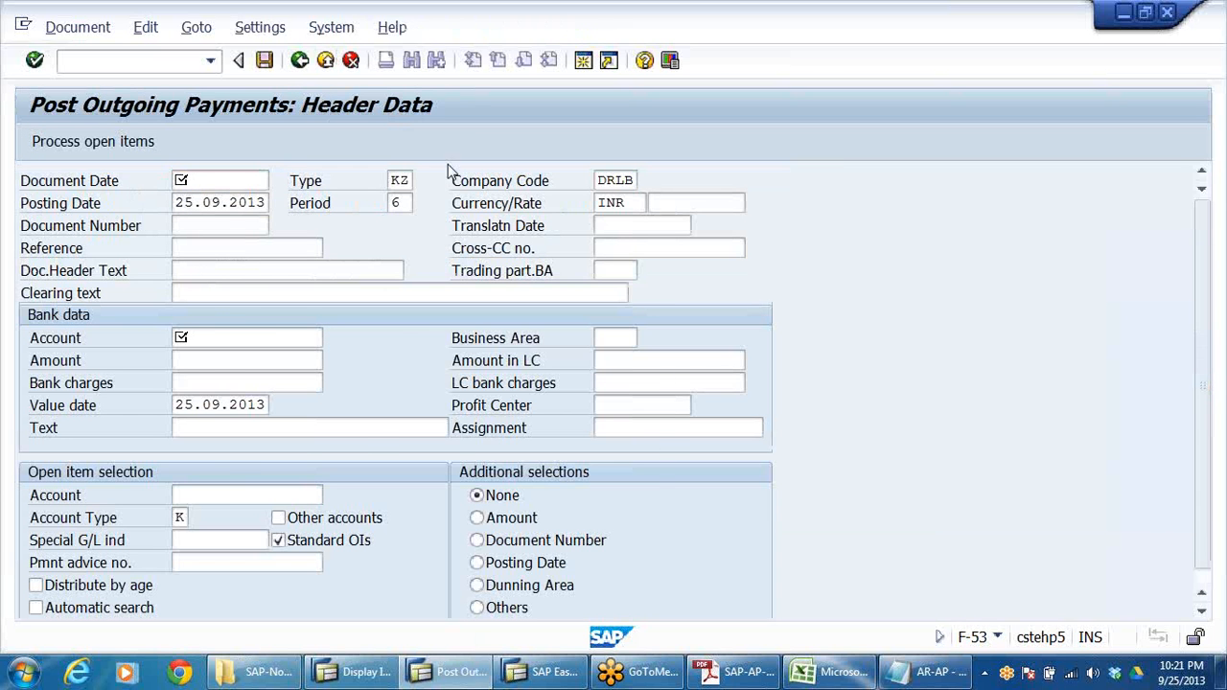
{"action": "left_click", "coordinate": [393, 443]}
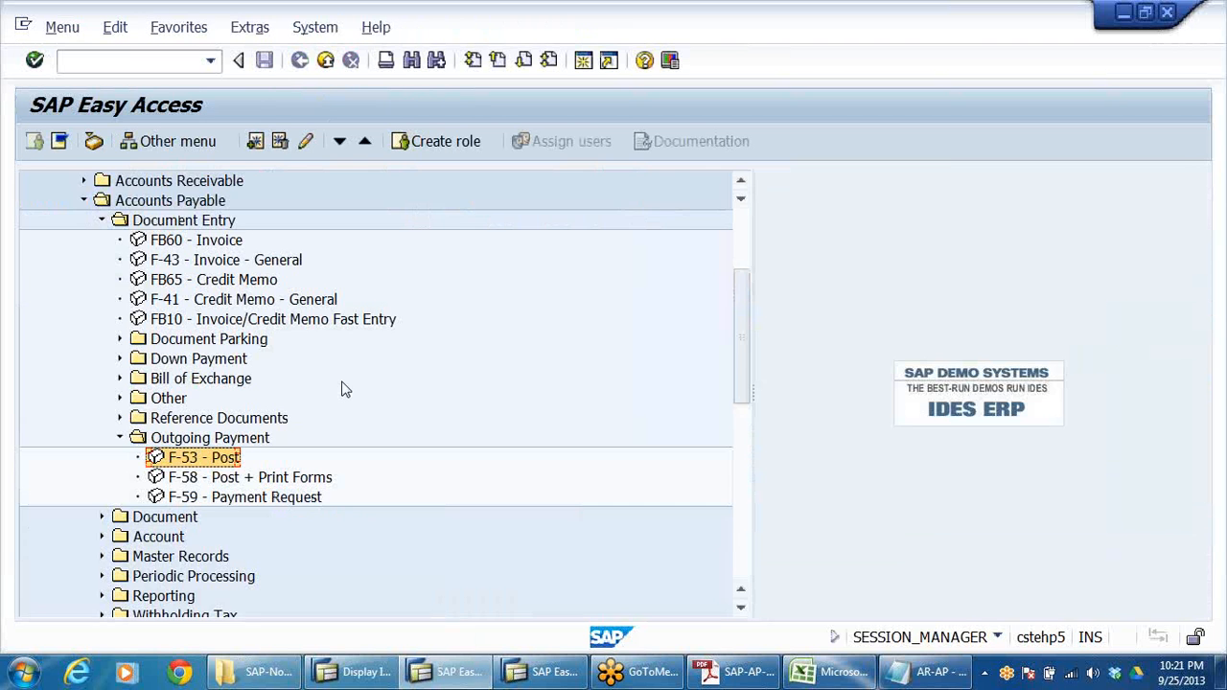
- Expand the Account folder under Accounts Payable, open the vendor balance display FK10N and go back to the menu
{"action": "scroll", "coordinate": [344, 386], "scroll_direction": "down", "scroll_amount": 2}
{"action": "scroll", "coordinate": [345, 390], "scroll_direction": "down", "scroll_amount": 2}
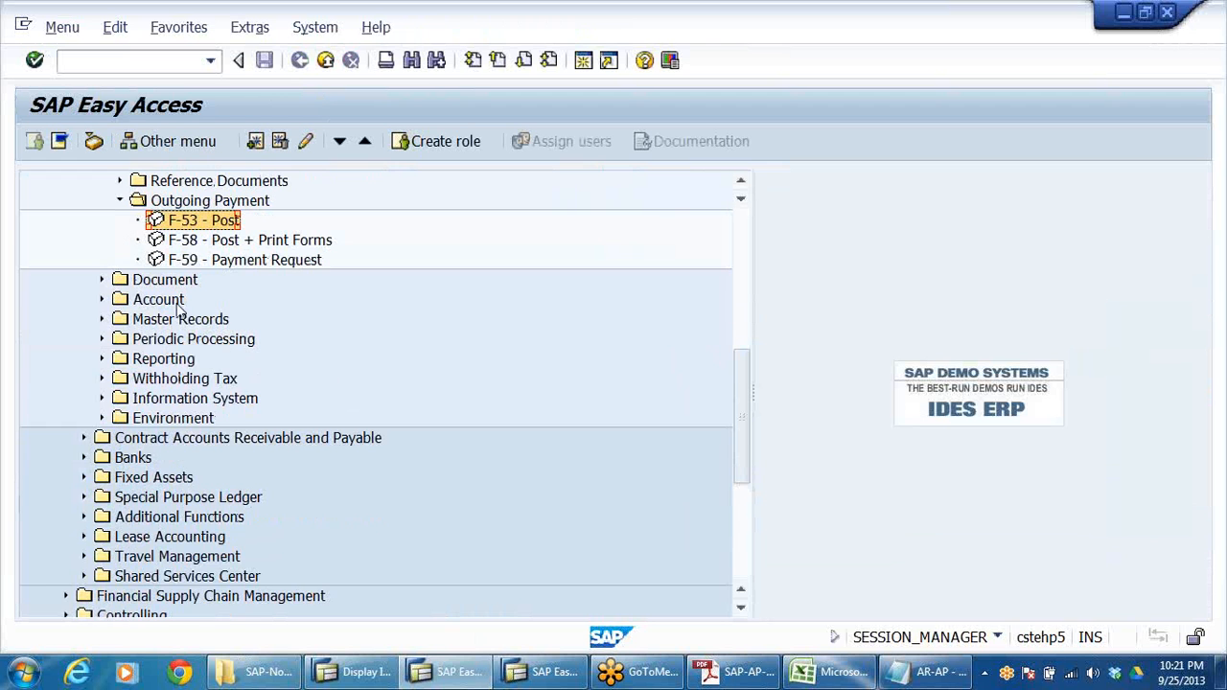
{"action": "left_click", "coordinate": [154, 300]}
{"action": "double_click", "coordinate": [153, 300]}
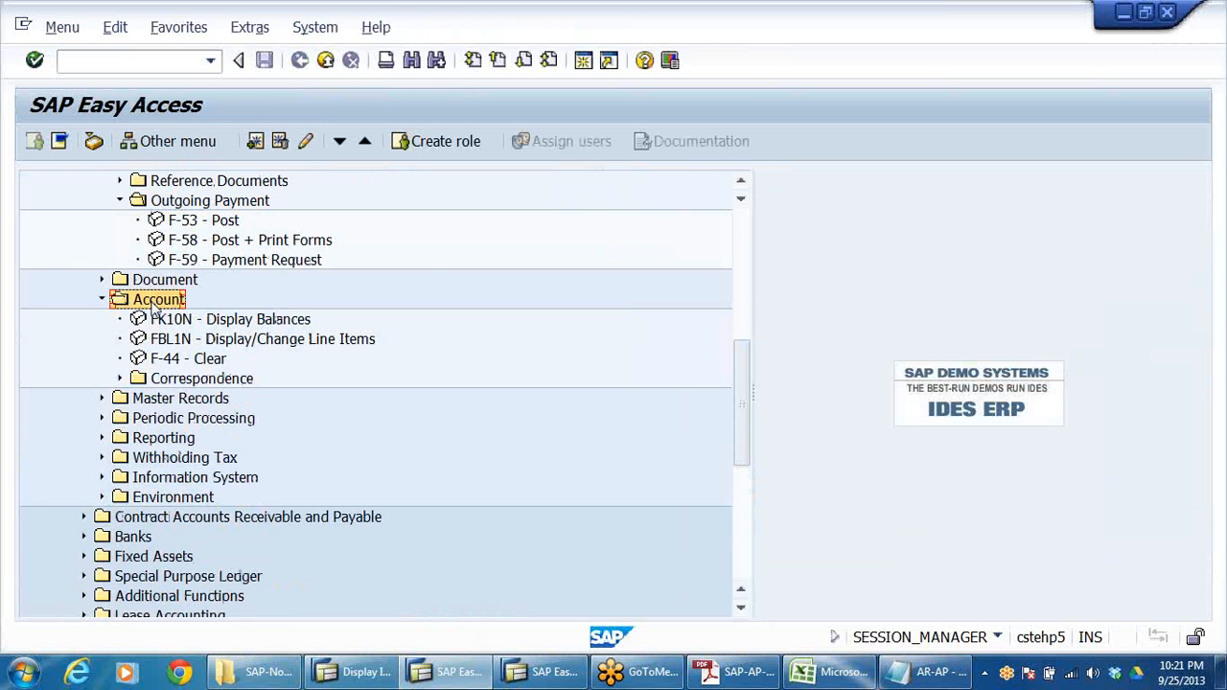
{"action": "key", "text": "Down"}
{"action": "key", "text": "Return"}
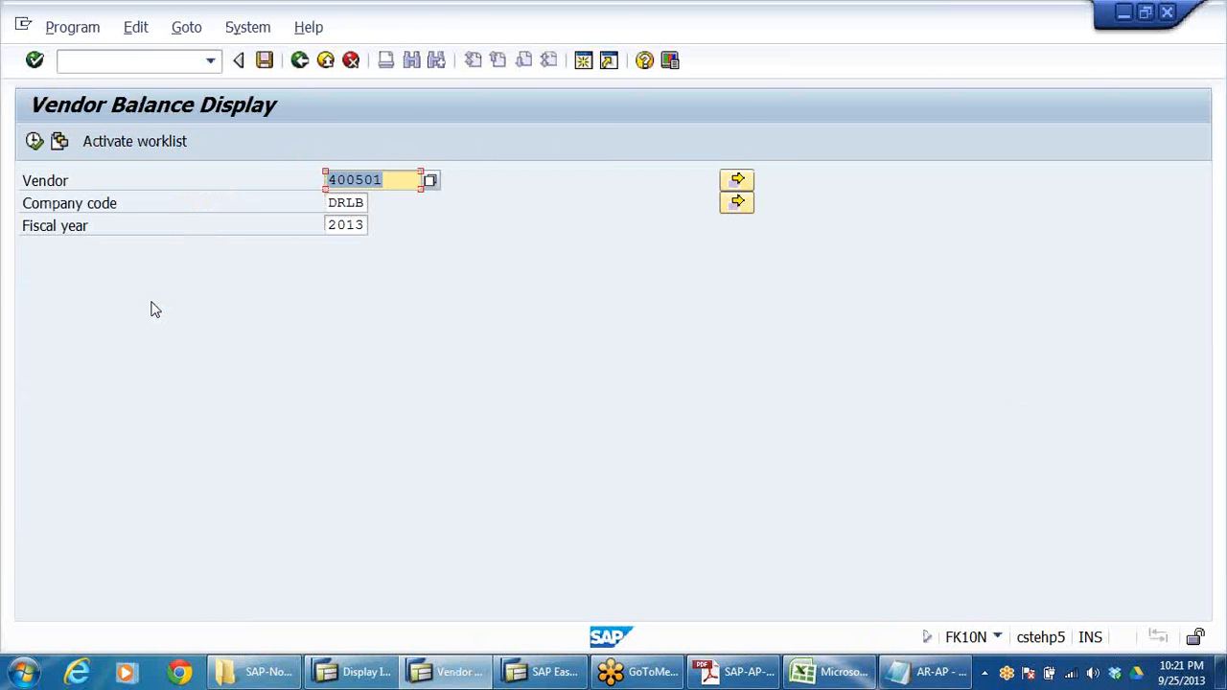
{"action": "left_click", "coordinate": [300, 60]}
- Compare the vendor line item transaction FBL1N with its customer counterpart FBL5N under Accounts Receivable, and collapse that folder again
{"action": "left_click", "coordinate": [190, 341]}
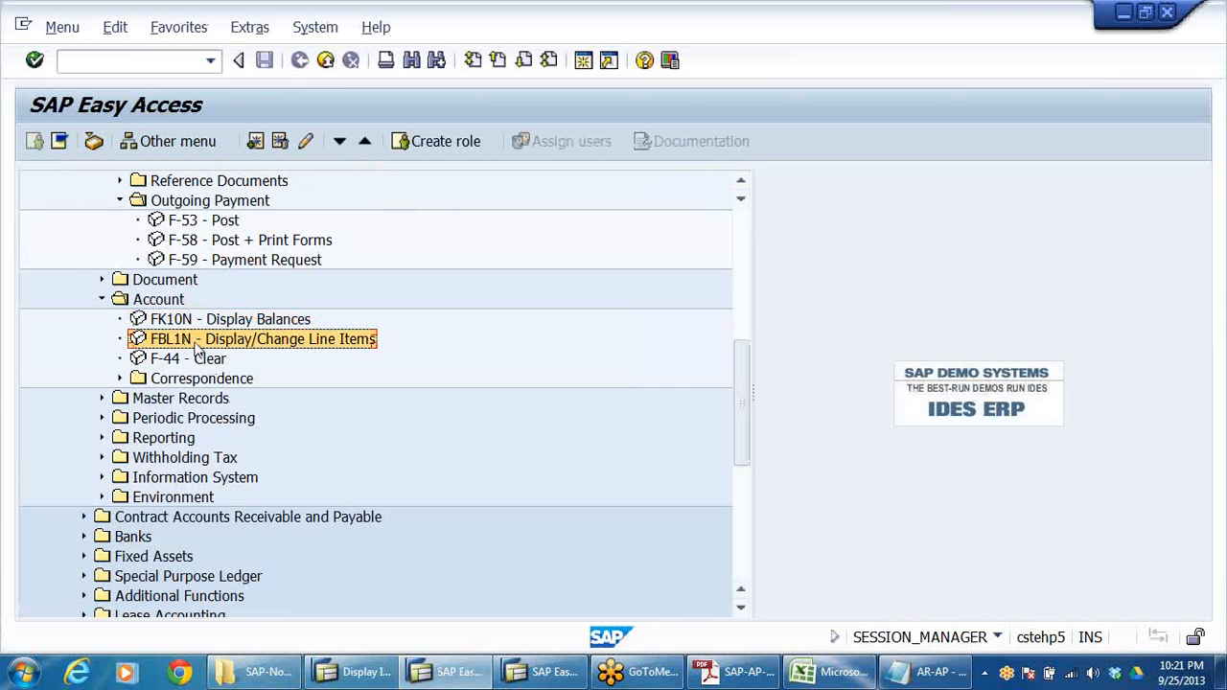
{"action": "scroll", "coordinate": [353, 308], "scroll_direction": "up", "scroll_amount": 1}
{"action": "scroll", "coordinate": [353, 308], "scroll_direction": "up", "scroll_amount": 5}
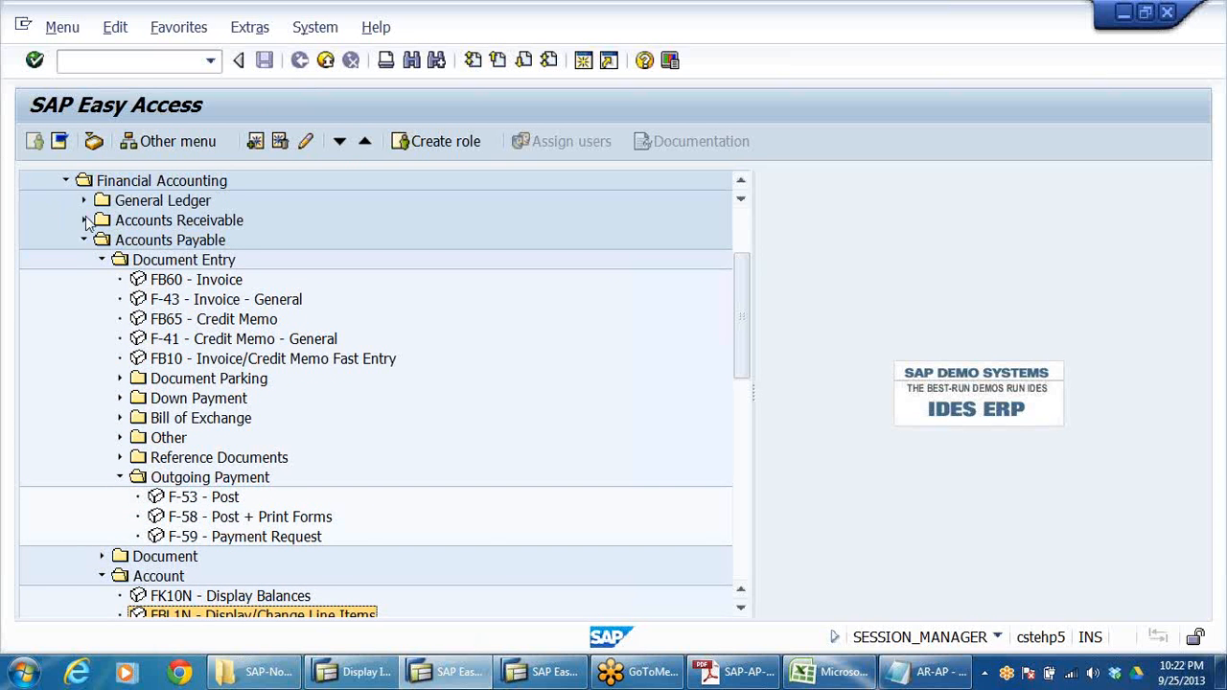
{"action": "left_click", "coordinate": [84, 220]}
{"action": "left_click", "coordinate": [161, 280]}
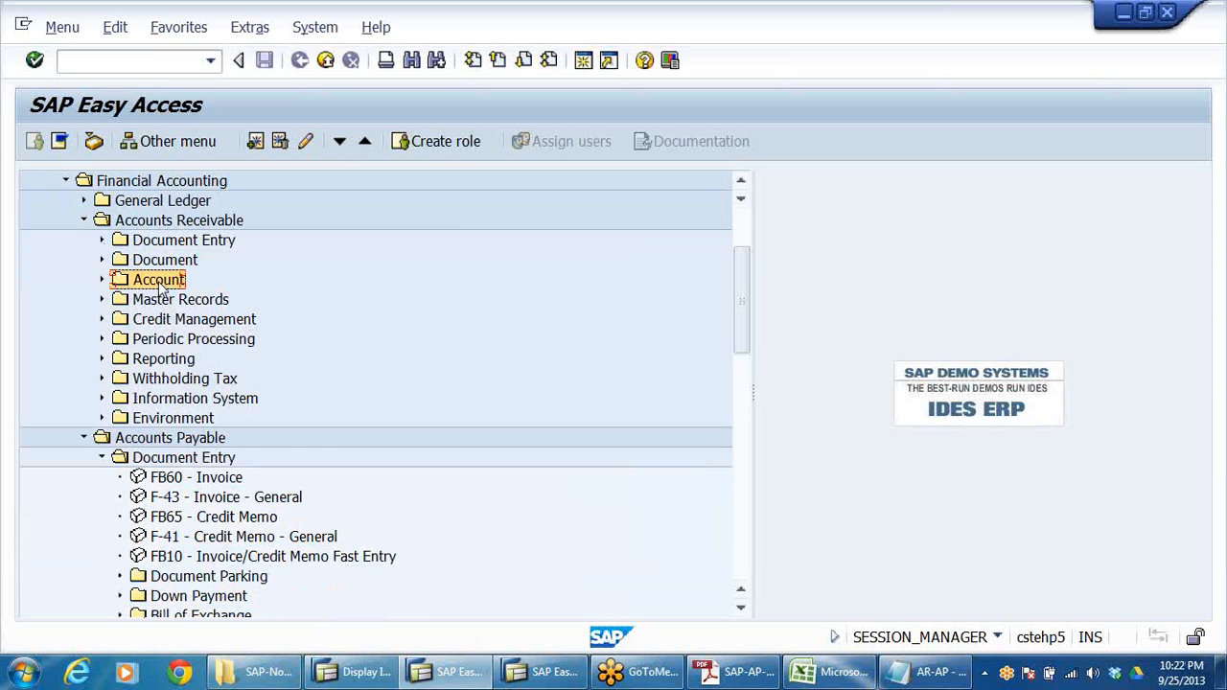
{"action": "double_click", "coordinate": [159, 285]}
{"action": "key", "text": "Down"}
{"action": "key", "text": "Down"}
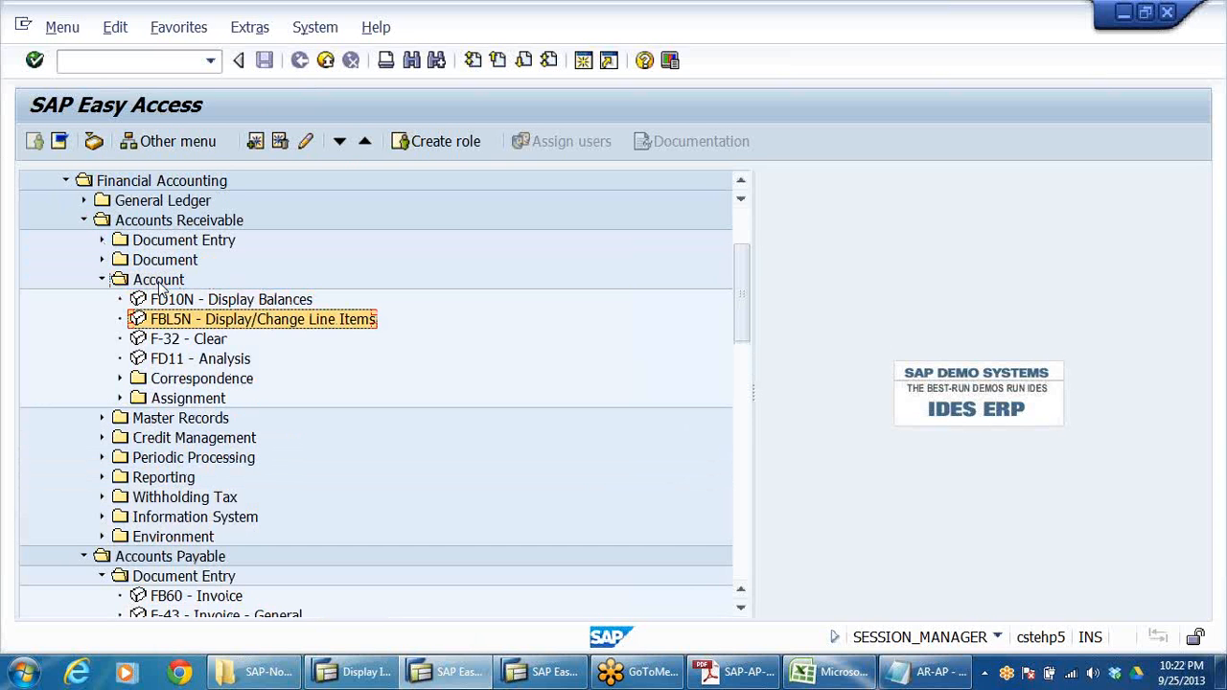
{"action": "left_click", "coordinate": [101, 279]}
{"action": "left_click", "coordinate": [84, 221]}
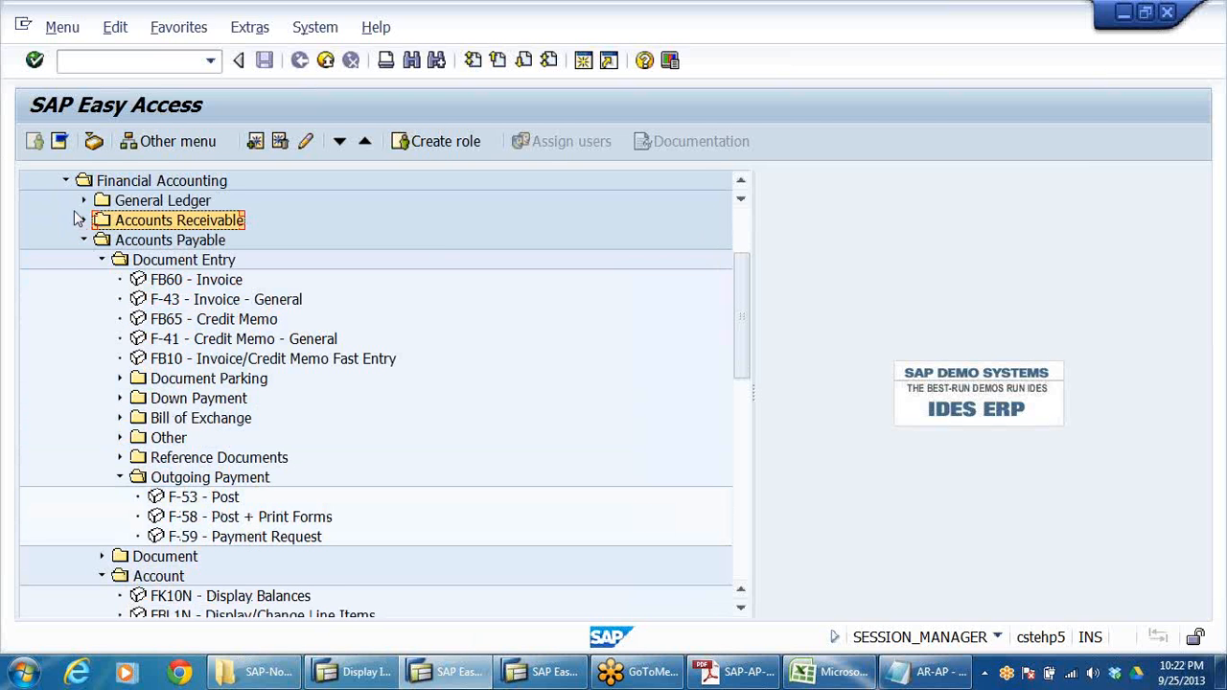
- Open the vendor line item display FBL1N, list the vendor's open items at key date 25.09.2013, and return to the selection
{"action": "scroll", "coordinate": [255, 522], "scroll_direction": "down", "scroll_amount": 3}
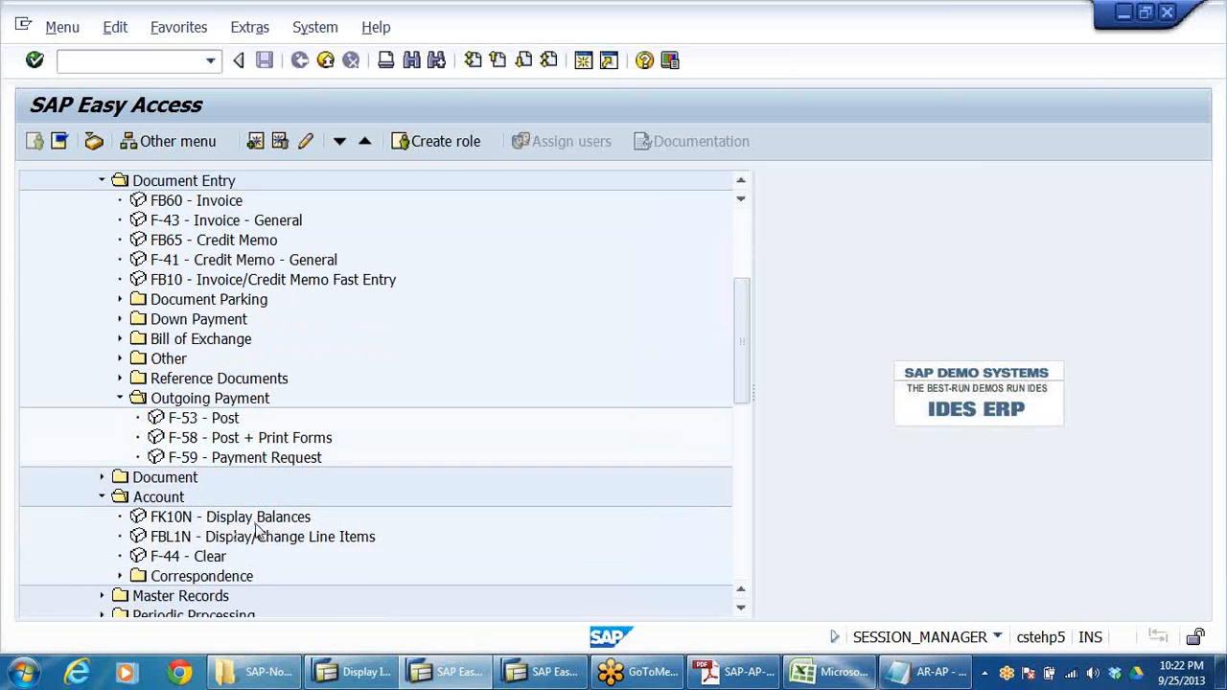
{"action": "left_click", "coordinate": [172, 420]}
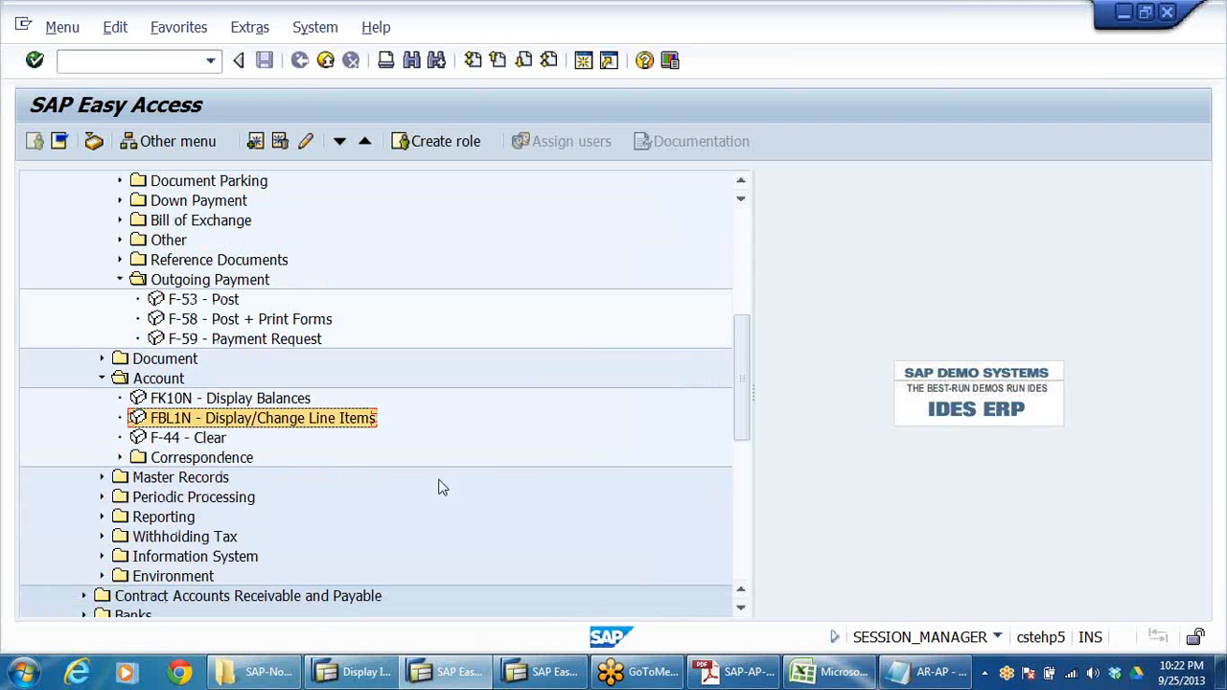
{"action": "left_click", "coordinate": [192, 402]}
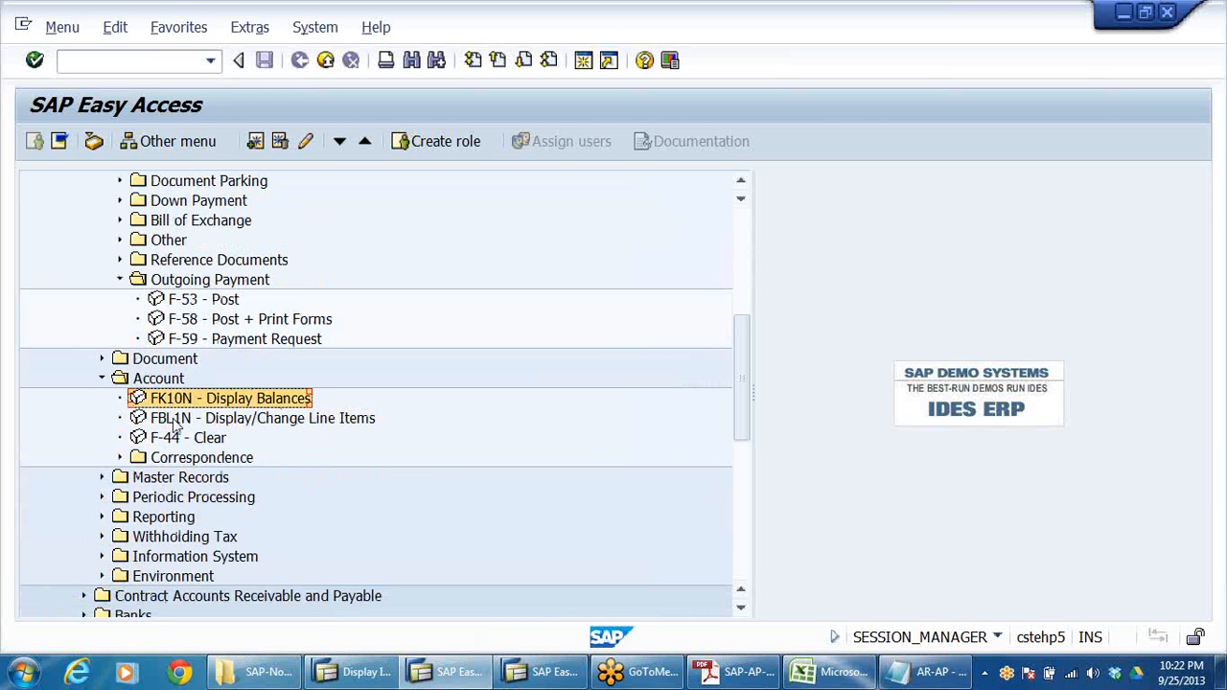
{"action": "double_click", "coordinate": [196, 422]}
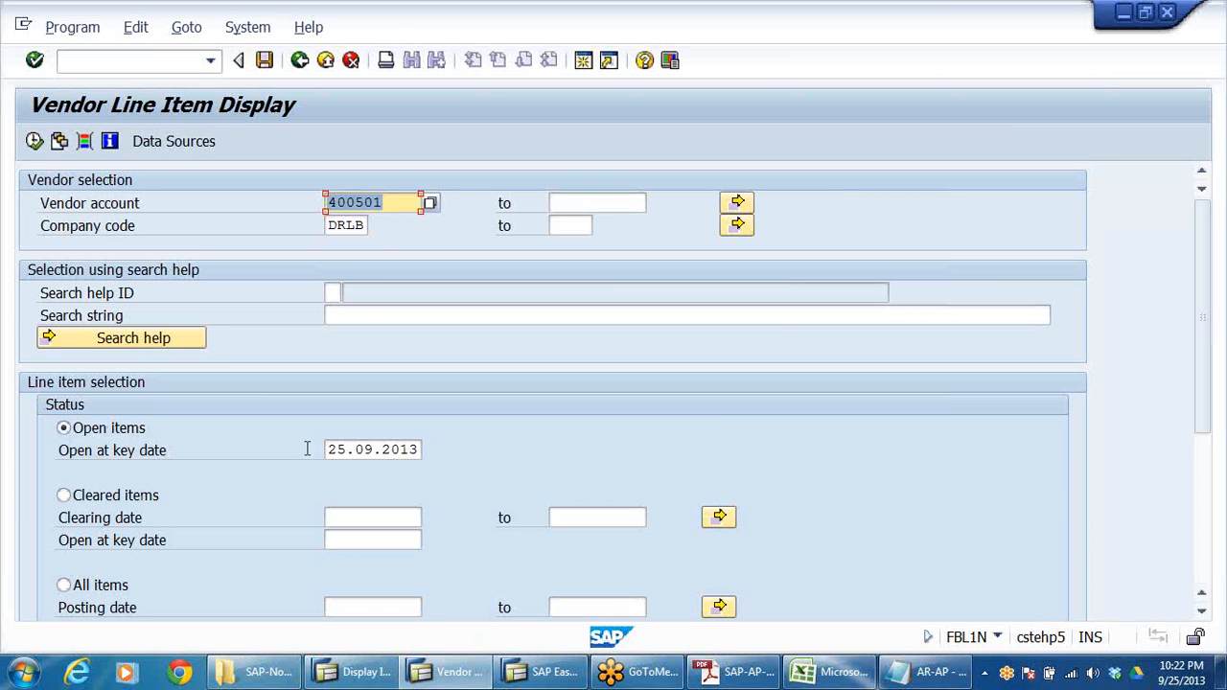
{"action": "left_click", "coordinate": [373, 448]}
{"action": "left_click", "coordinate": [34, 141]}
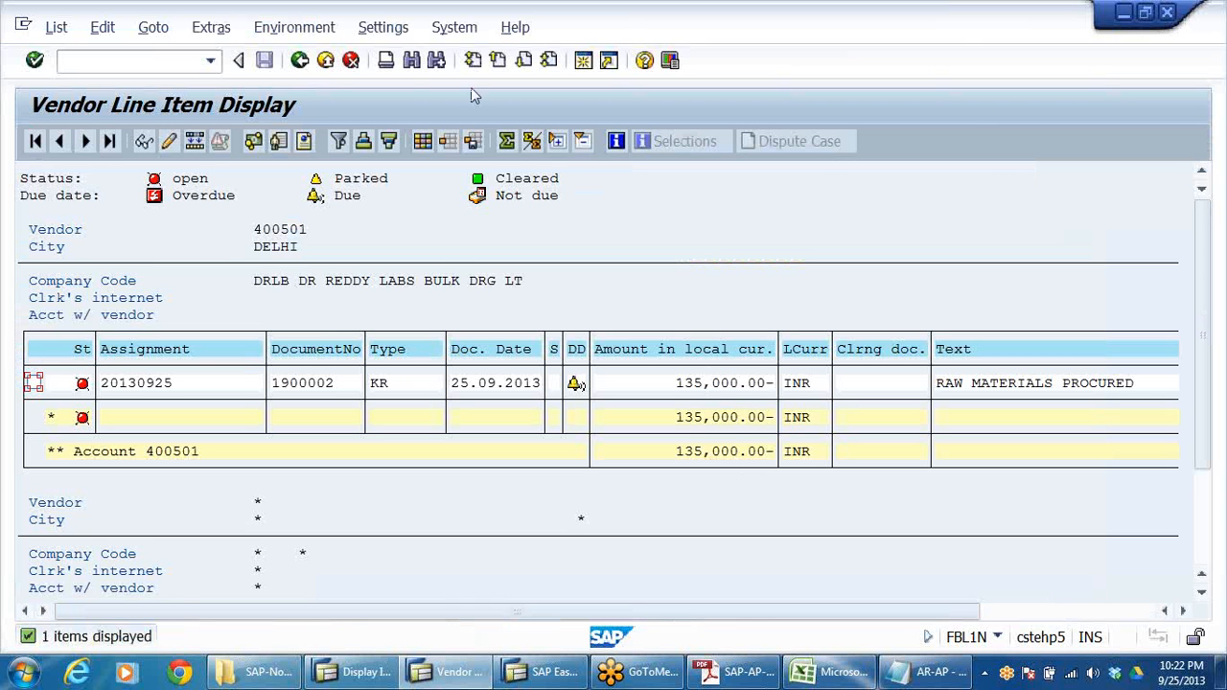
{"action": "left_click", "coordinate": [325, 60]}
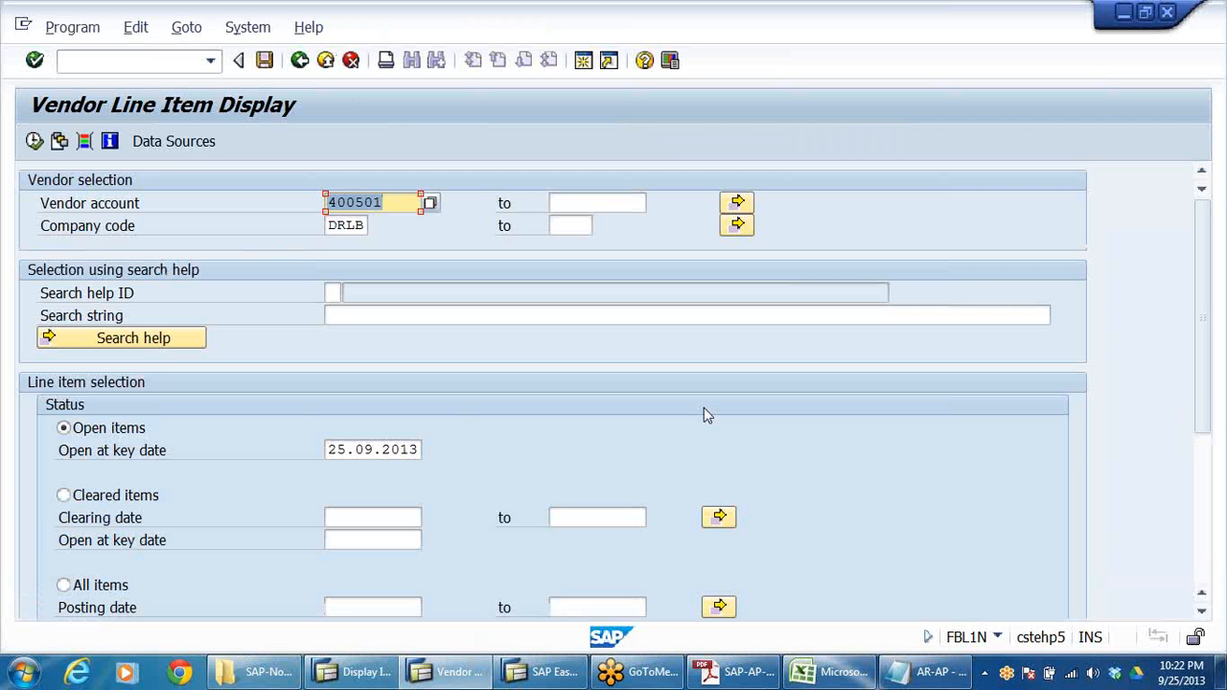
- List all of the vendor's line items, both open and cleared, and return to the selection
{"action": "left_click", "coordinate": [64, 585]}
{"action": "left_click", "coordinate": [34, 141]}
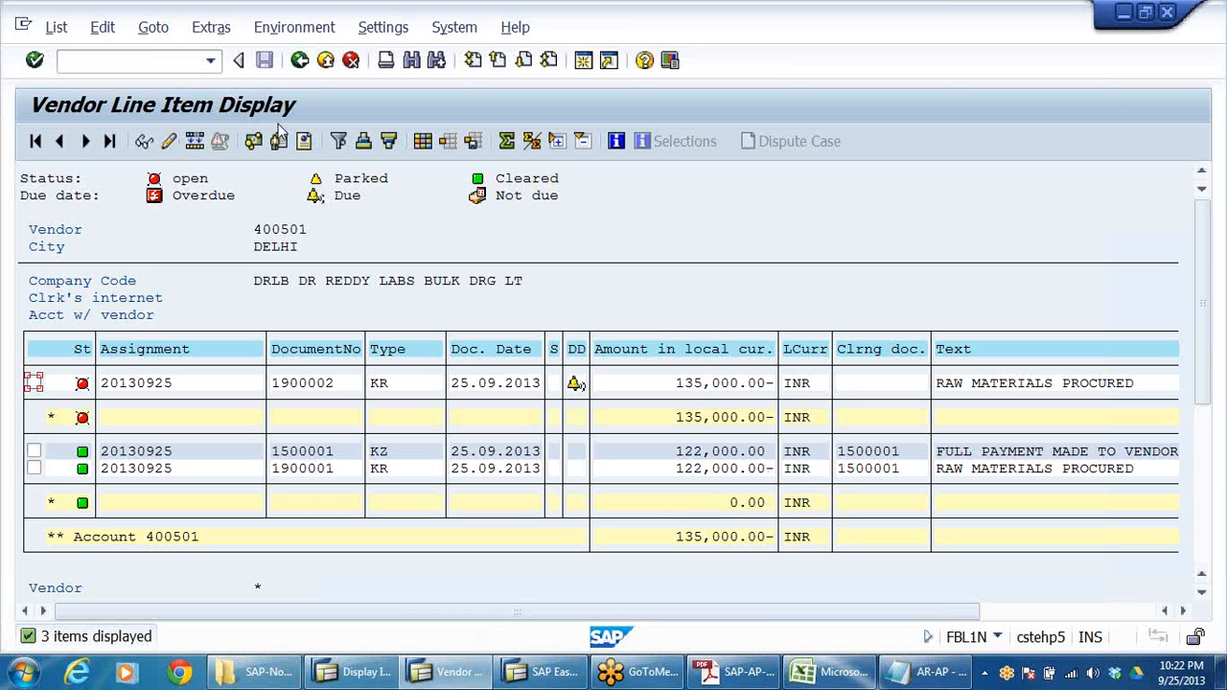
{"action": "left_click", "coordinate": [324, 60]}
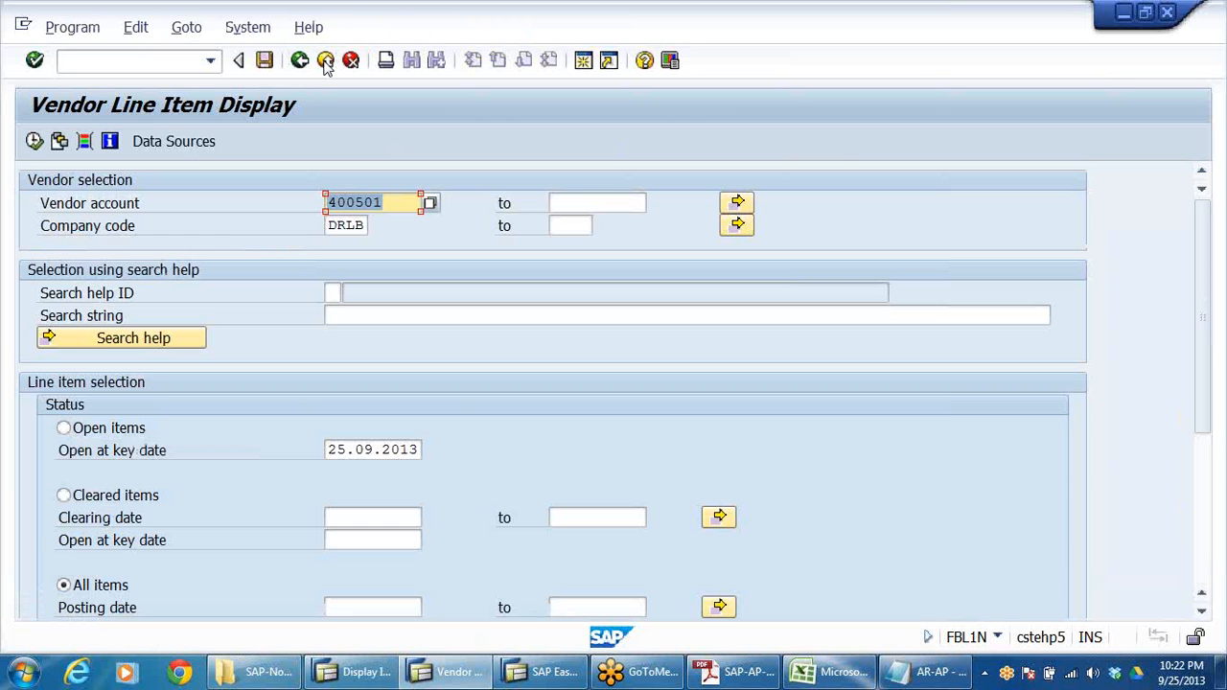
- Open outgoing payment posting F-53 and enter document date 25.09.2013 with clearing text PARTIAL CLEARING
{"action": "left_click", "coordinate": [325, 61]}
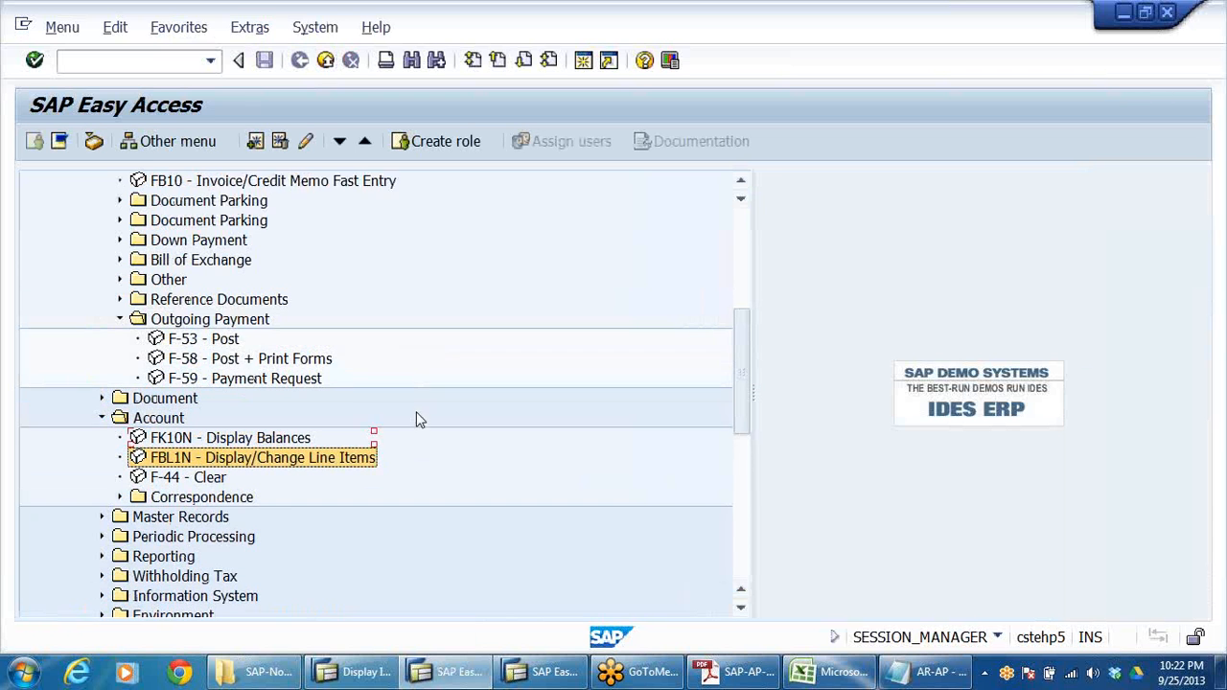
{"action": "left_click", "coordinate": [221, 343]}
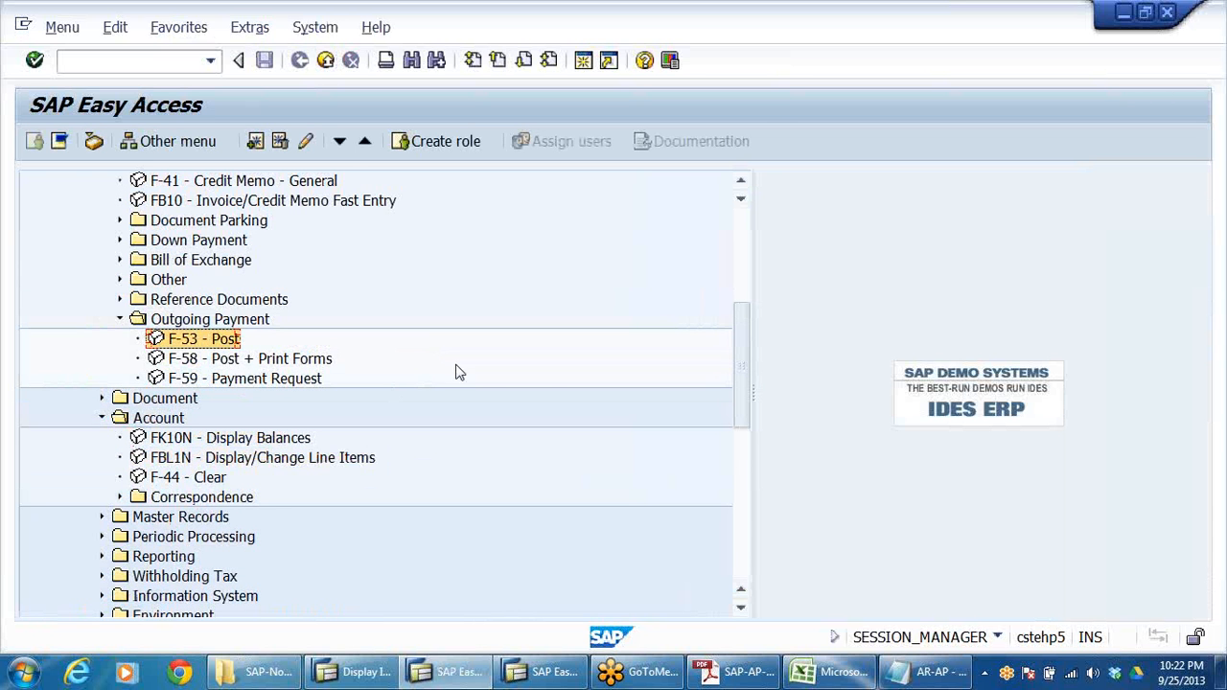
{"action": "double_click", "coordinate": [192, 343]}
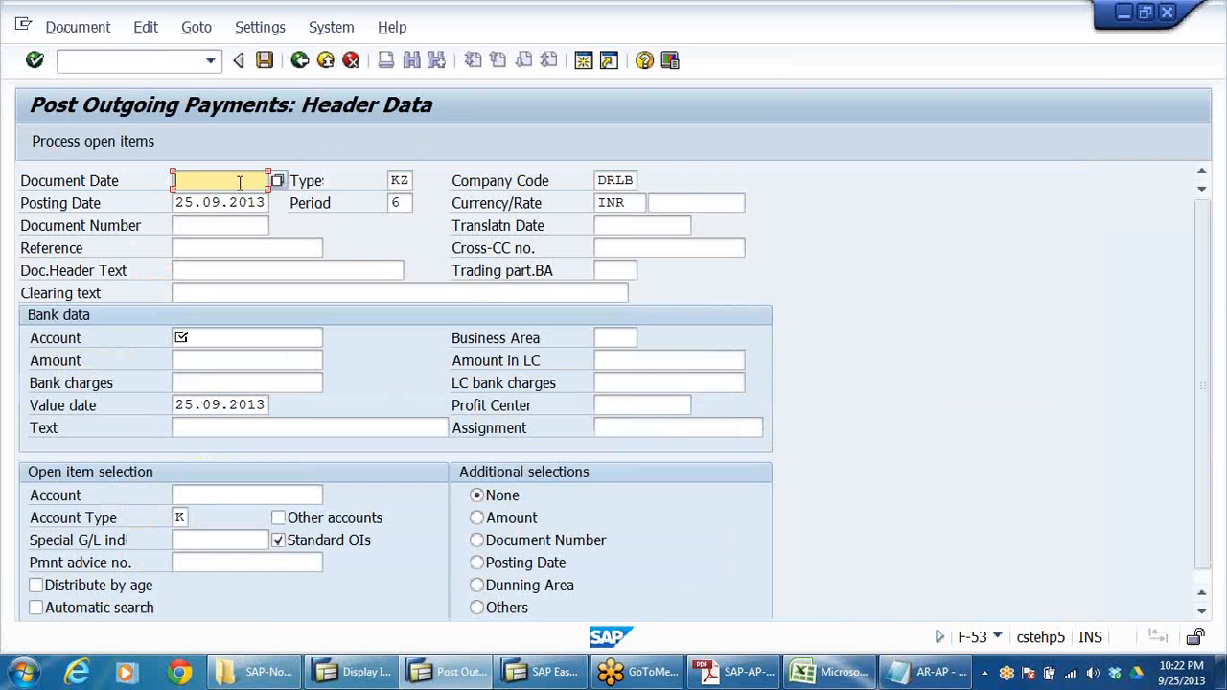
{"action": "left_click", "coordinate": [240, 180]}
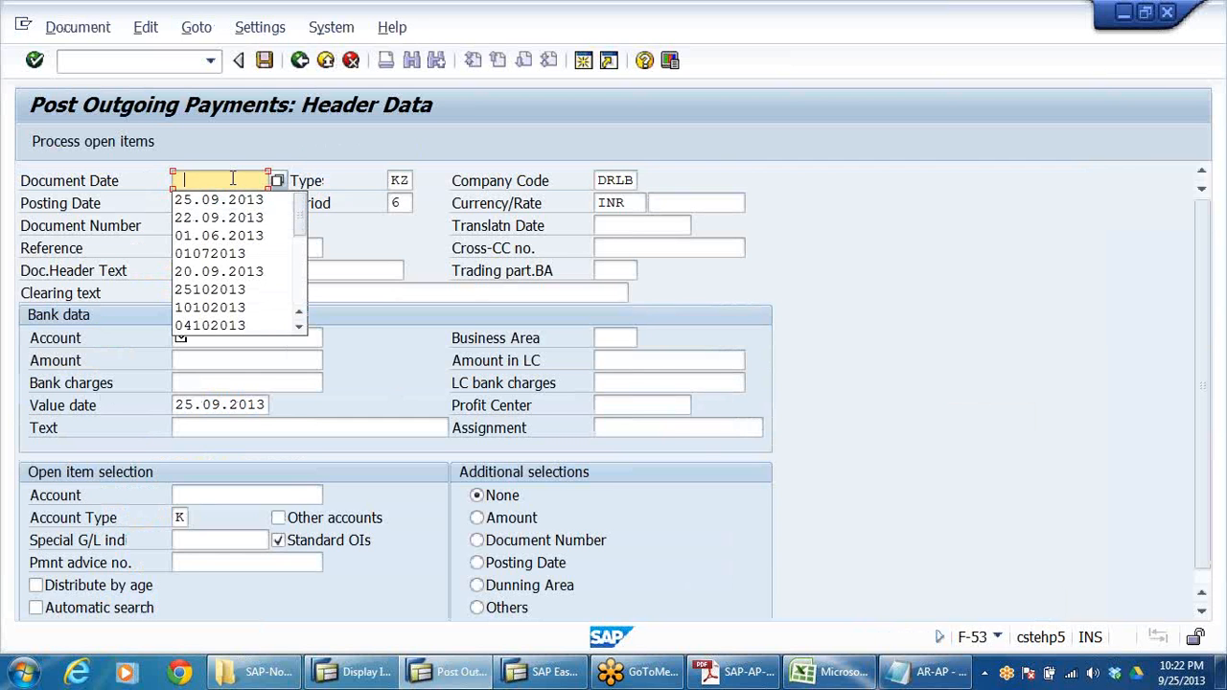
{"action": "left_click", "coordinate": [228, 199]}
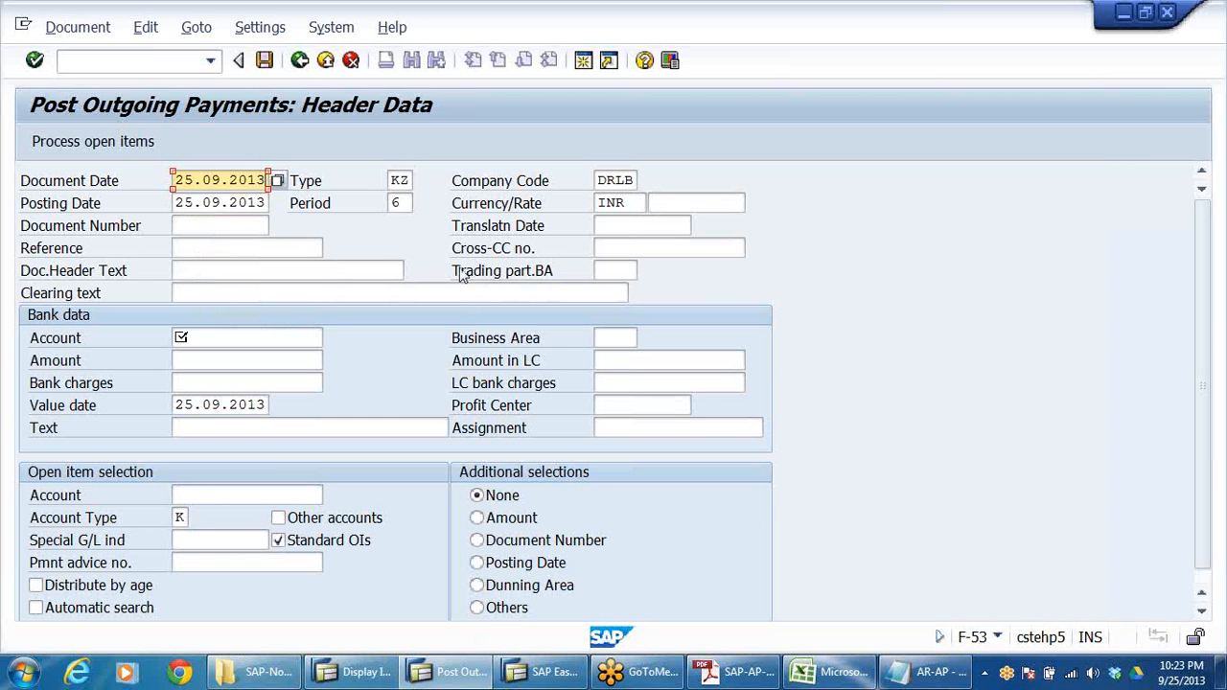
{"action": "left_click", "coordinate": [199, 295]}
{"action": "type", "text": "PA"}
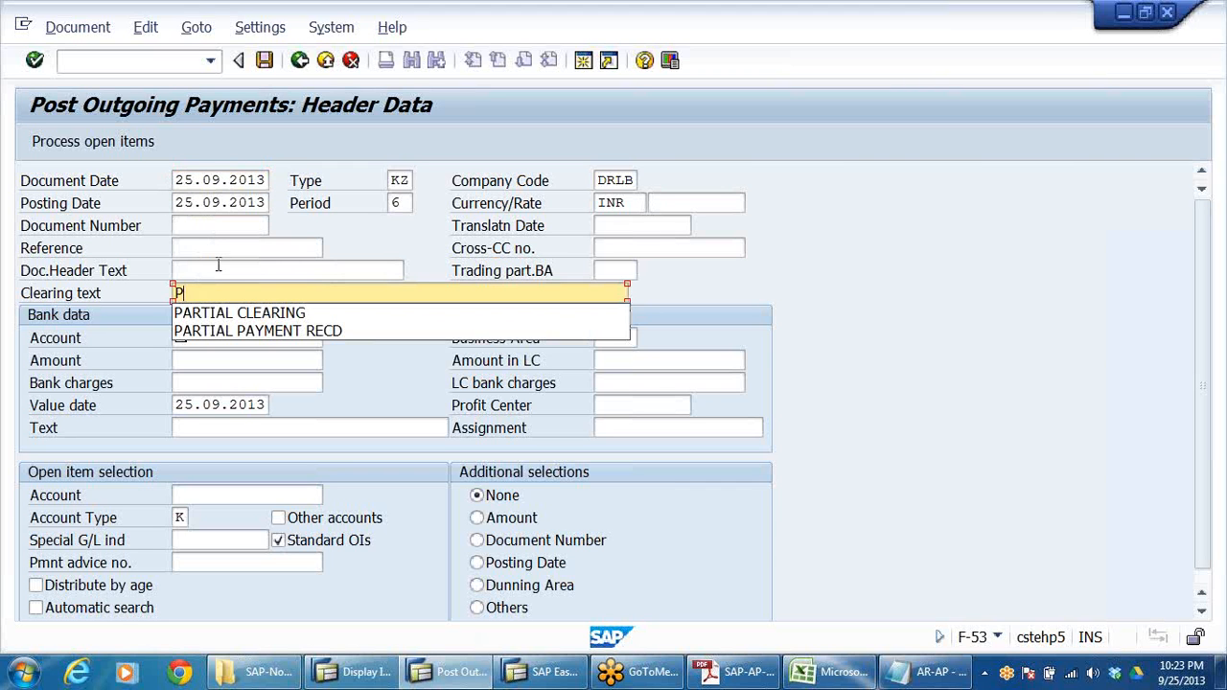
{"action": "left_click", "coordinate": [256, 314]}
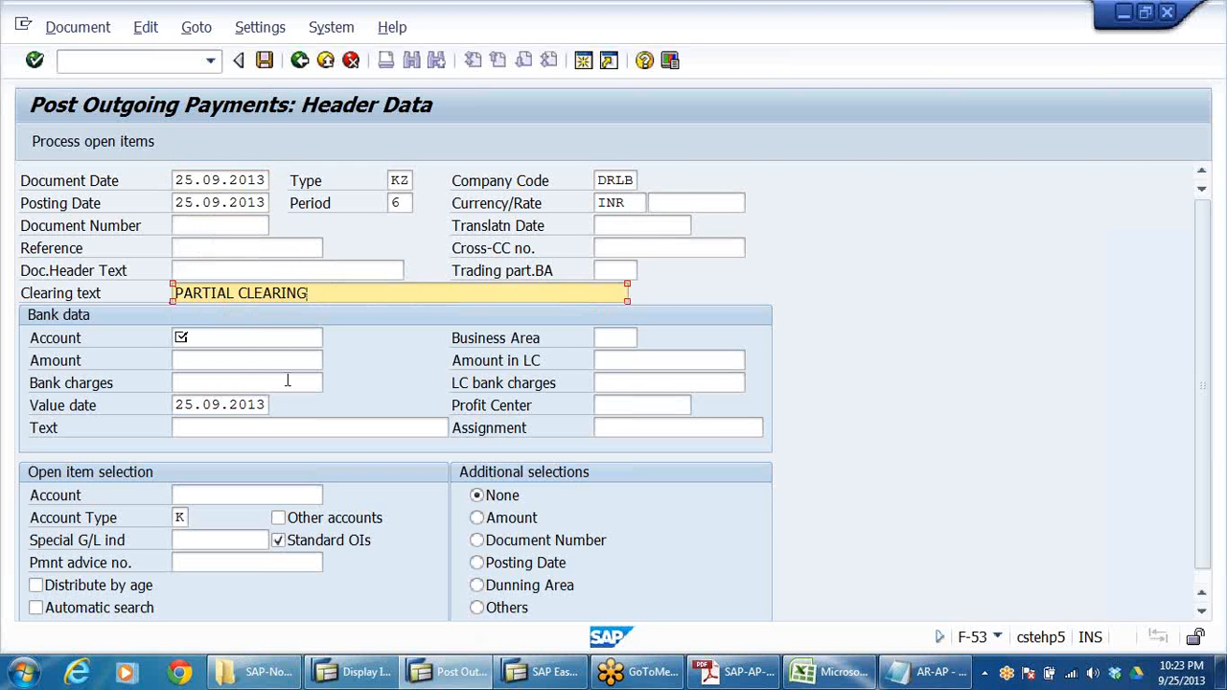
- Fill in the bank G/L account, set the amount to 35000 and enter the text PARTIAL PAYMENT TO VENDOR
{"action": "left_click", "coordinate": [236, 339]}
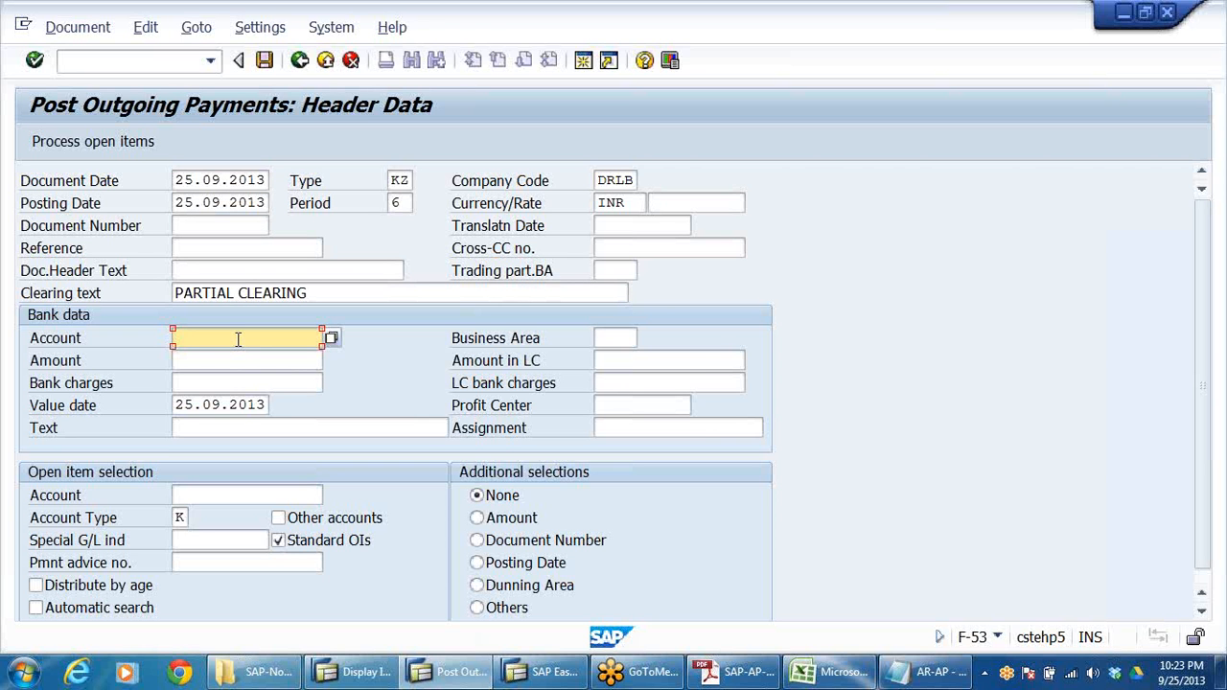
{"action": "type", "text": "35000"}
{"action": "double_click", "coordinate": [235, 342]}
{"action": "key", "text": "BackSpace"}
{"action": "left_click", "coordinate": [297, 361]}
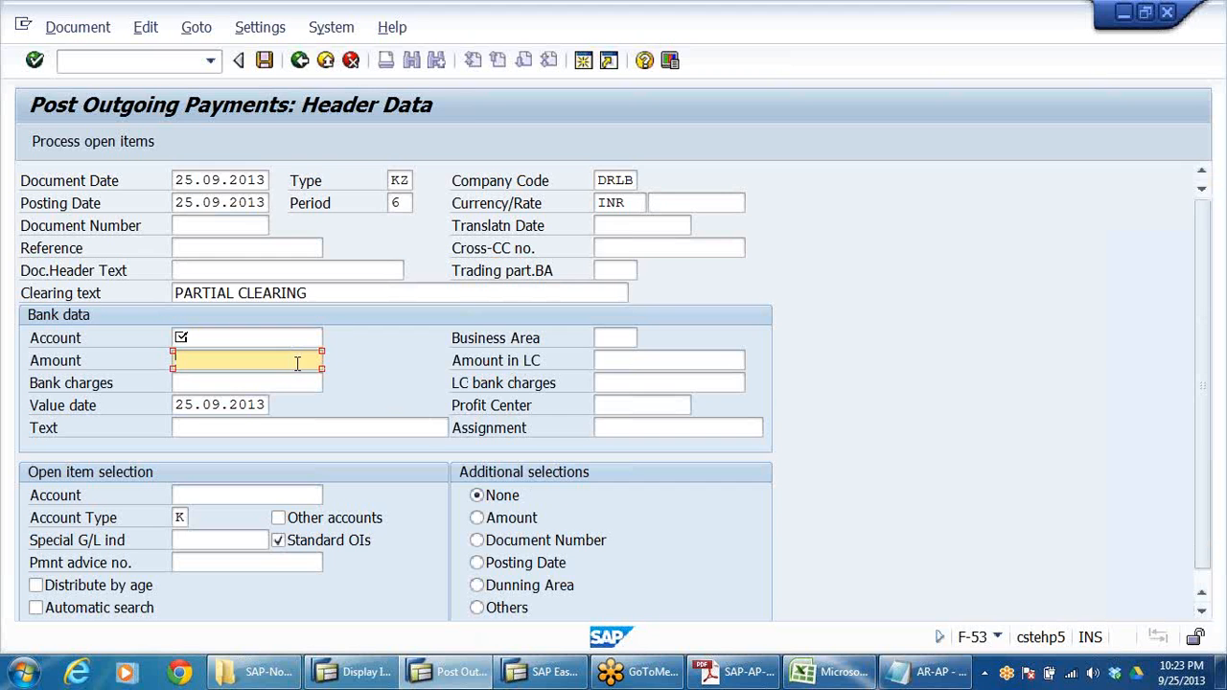
{"action": "type", "text": "35000"}
{"action": "left_click", "coordinate": [251, 335]}
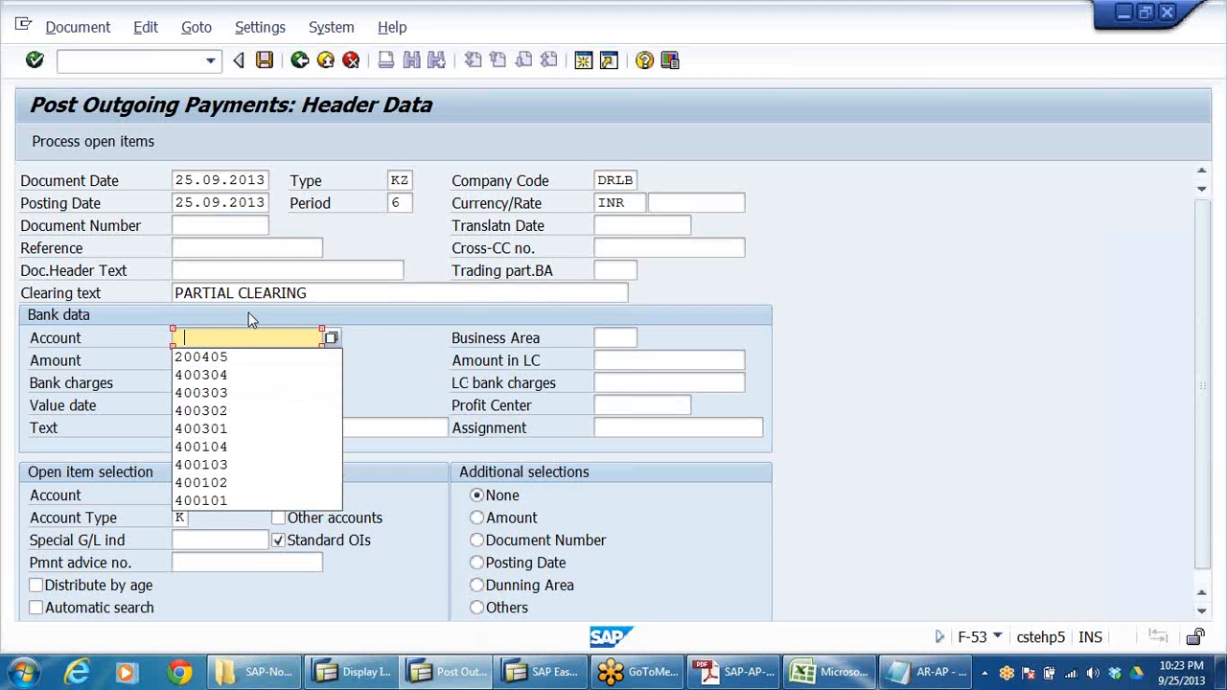
{"action": "left_click", "coordinate": [222, 355]}
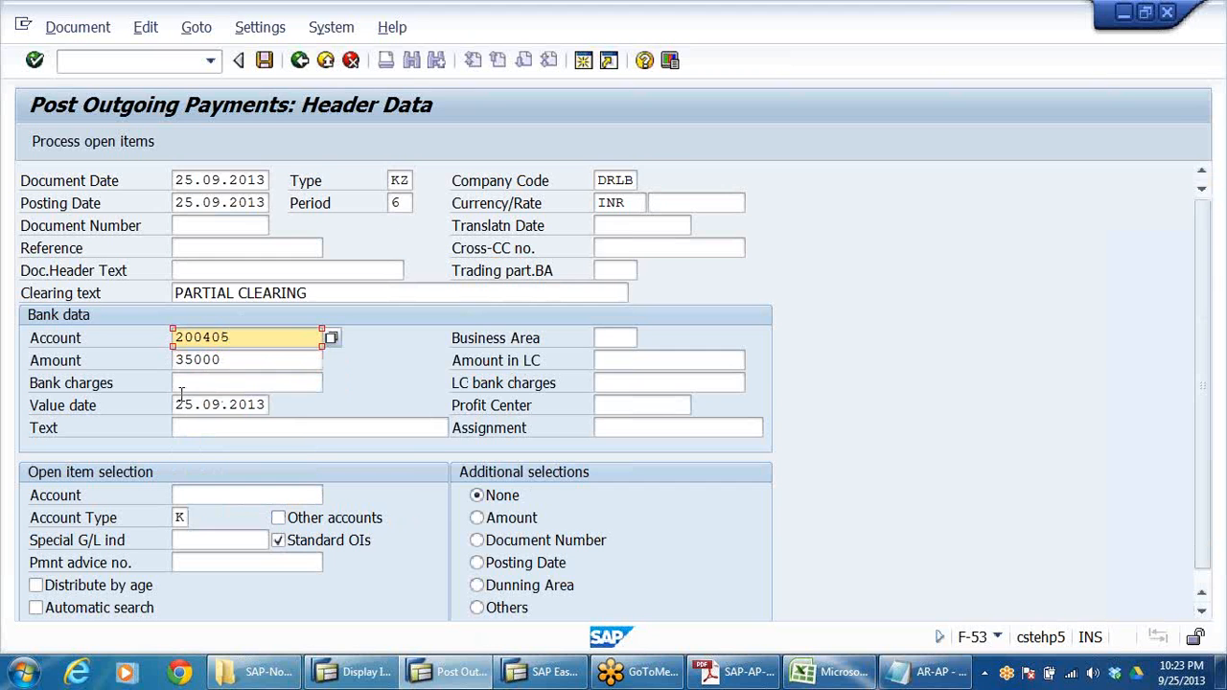
{"action": "left_click", "coordinate": [188, 433]}
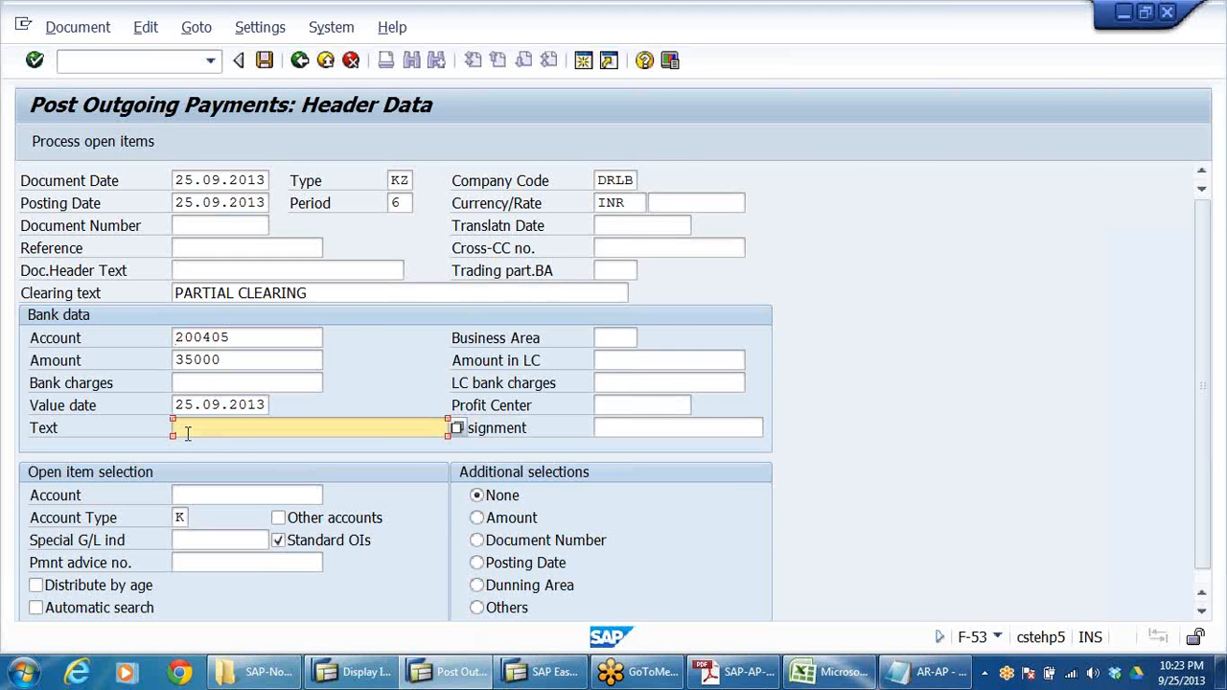
{"action": "type", "text": "P"}
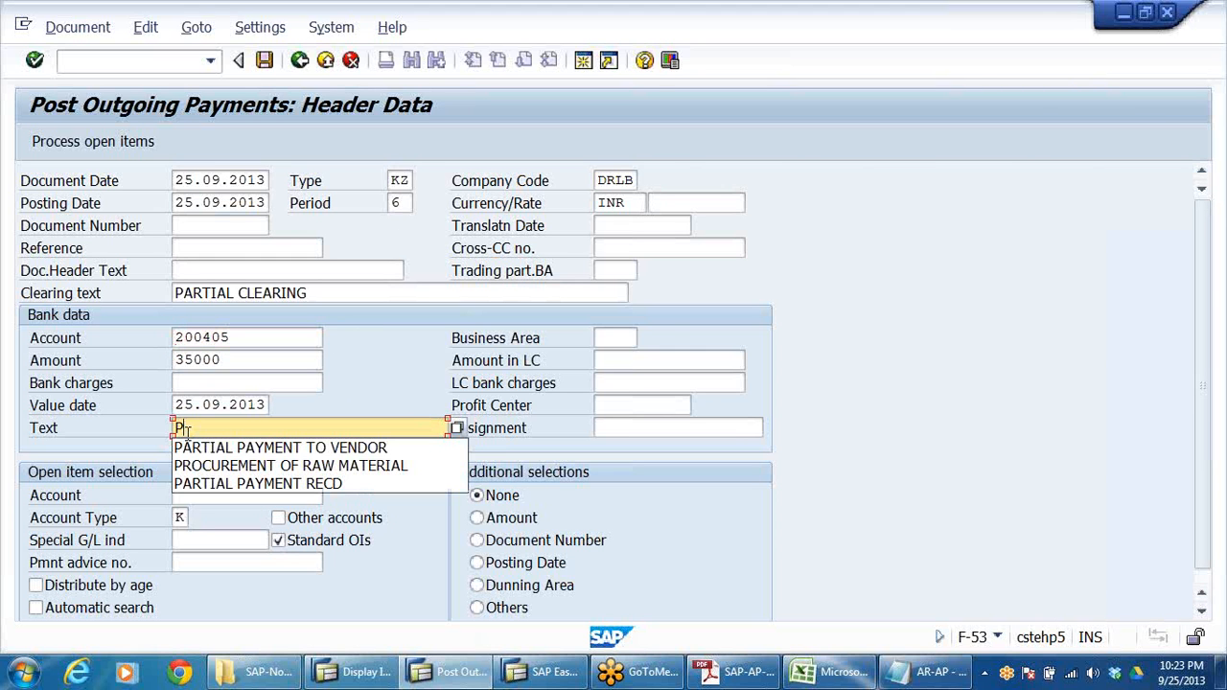
{"action": "left_click", "coordinate": [338, 447]}
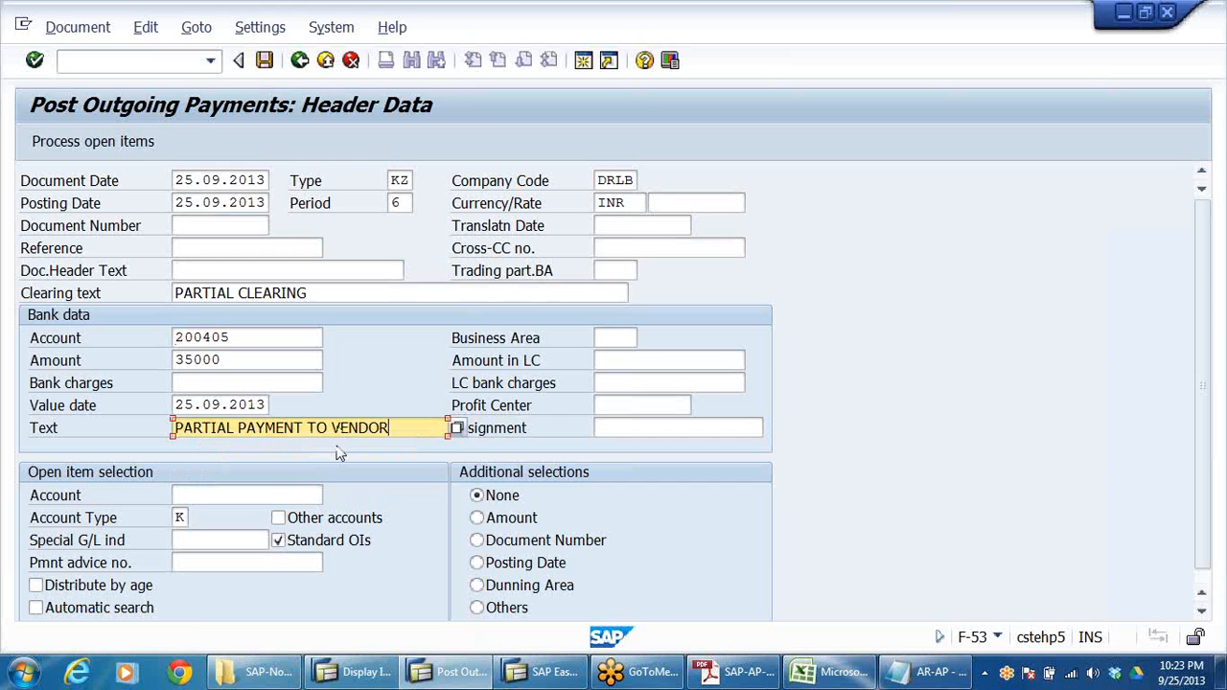
- Select the raw material supplier's account, process its open items and try to post the payment against the full invoice
{"action": "left_click", "coordinate": [272, 497]}
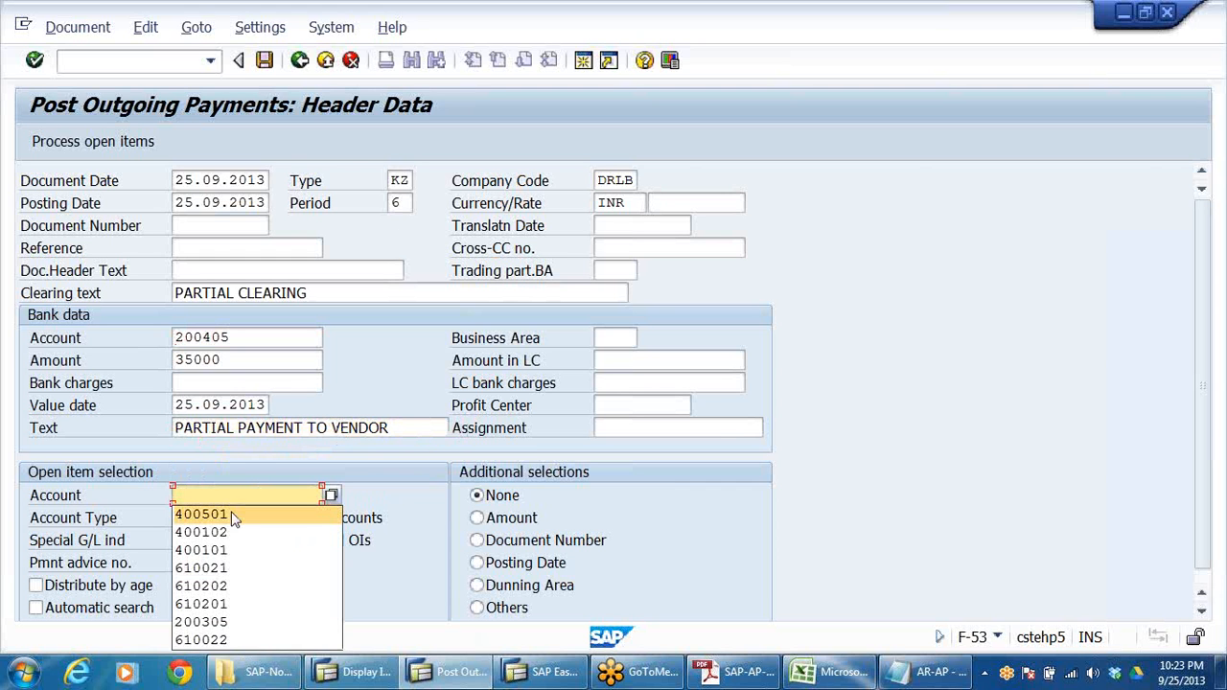
{"action": "left_click", "coordinate": [233, 515]}
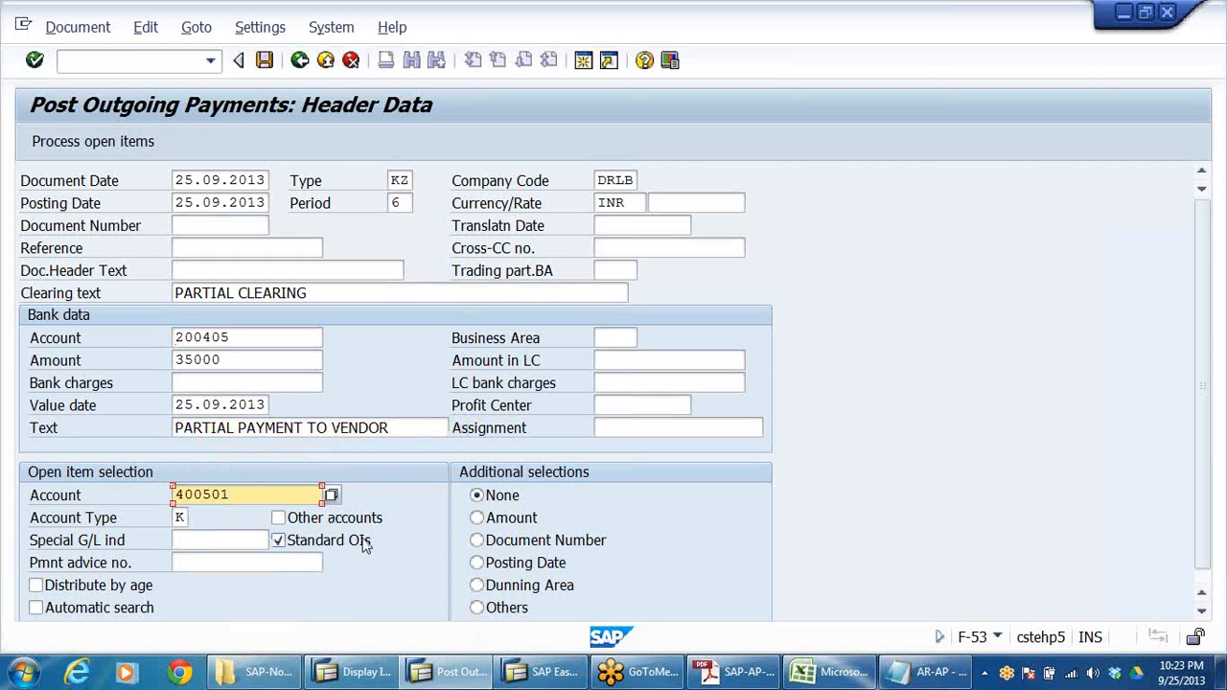
{"action": "key", "text": "Return"}
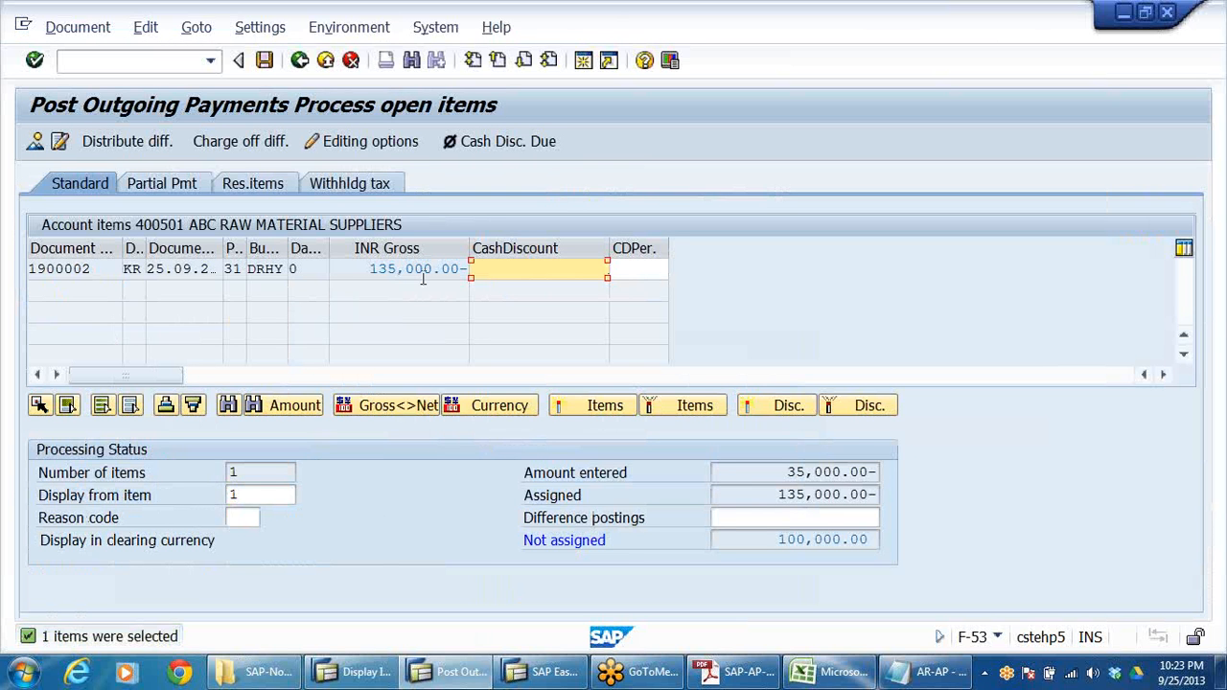
{"action": "left_click", "coordinate": [423, 277]}
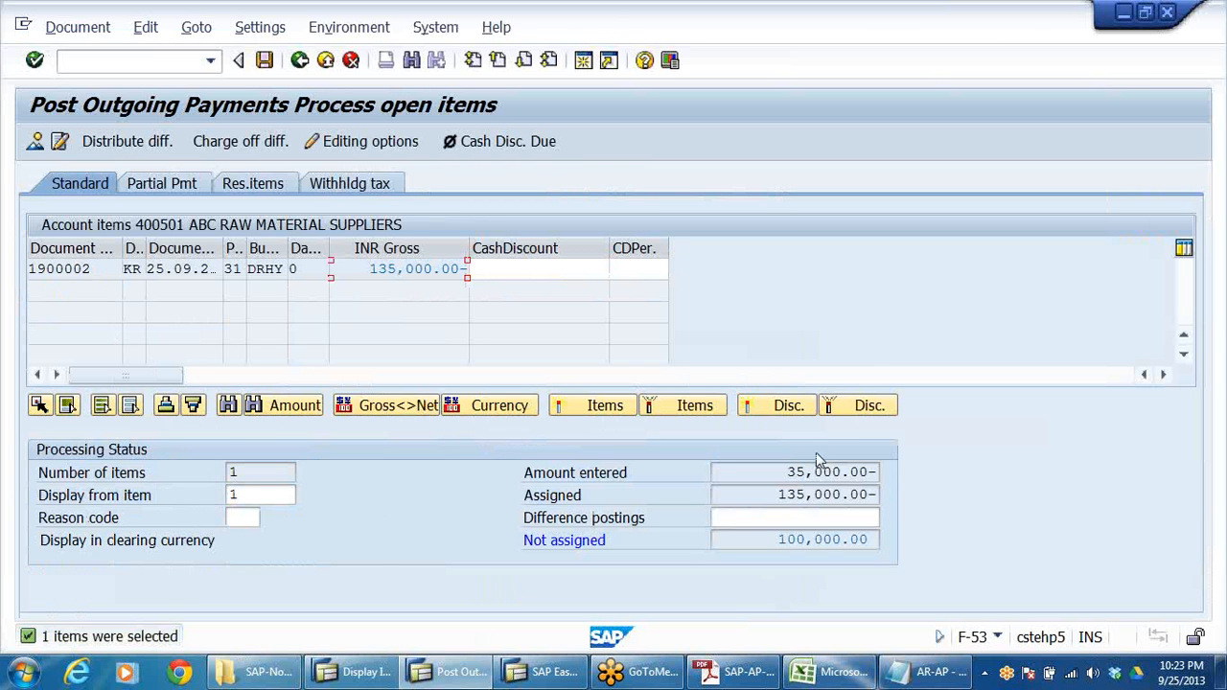
{"action": "left_click", "coordinate": [269, 65]}
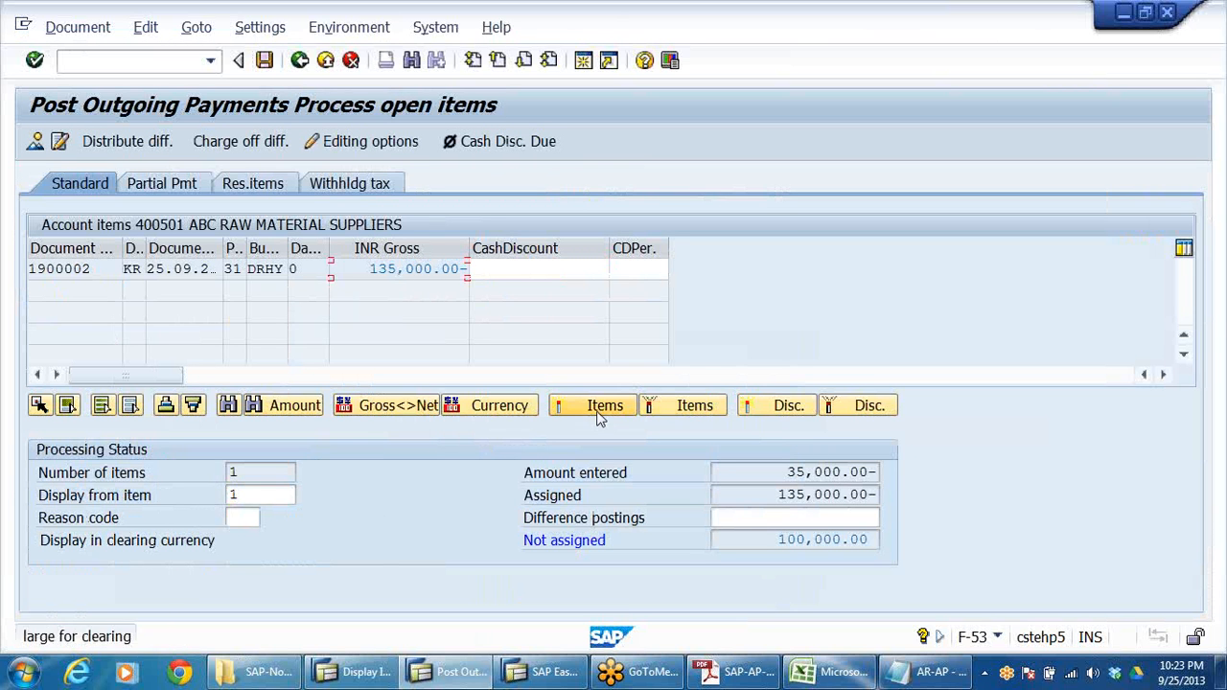
- Assign 35,000 INR as a partial payment to the supplier's 135,000 INR invoice and post the document
{"action": "left_click", "coordinate": [174, 187]}
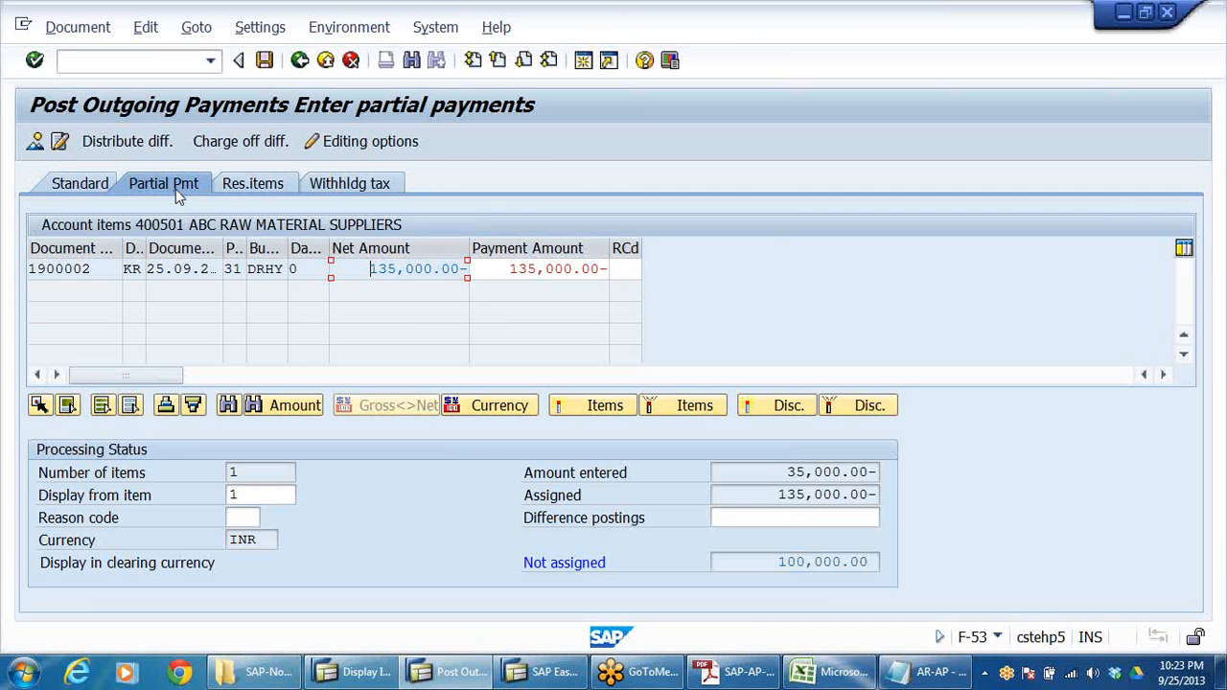
{"action": "double_click", "coordinate": [542, 269]}
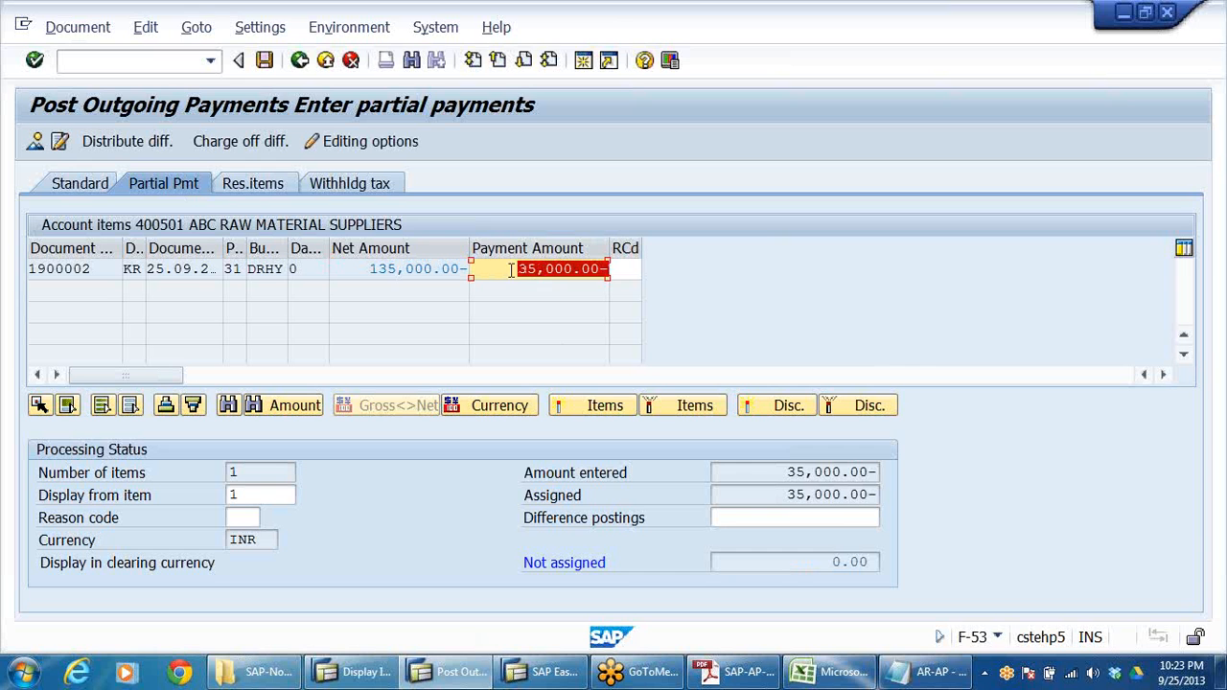
{"action": "double_click", "coordinate": [788, 476]}
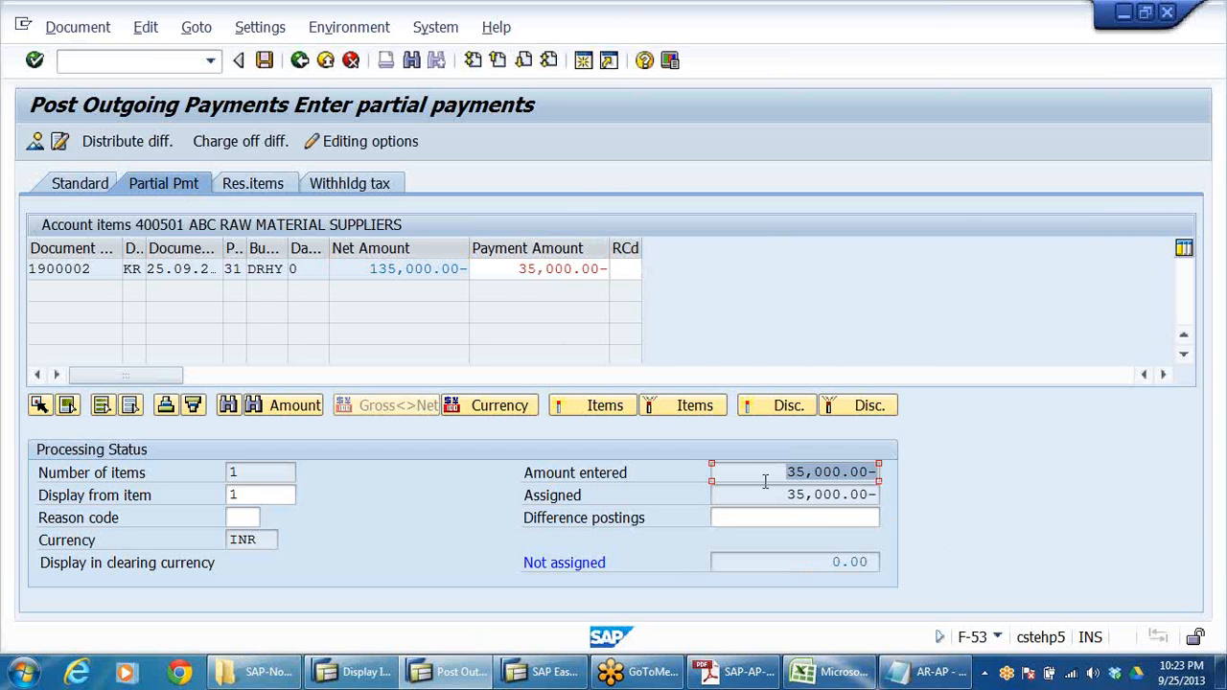
{"action": "left_click", "coordinate": [265, 60]}
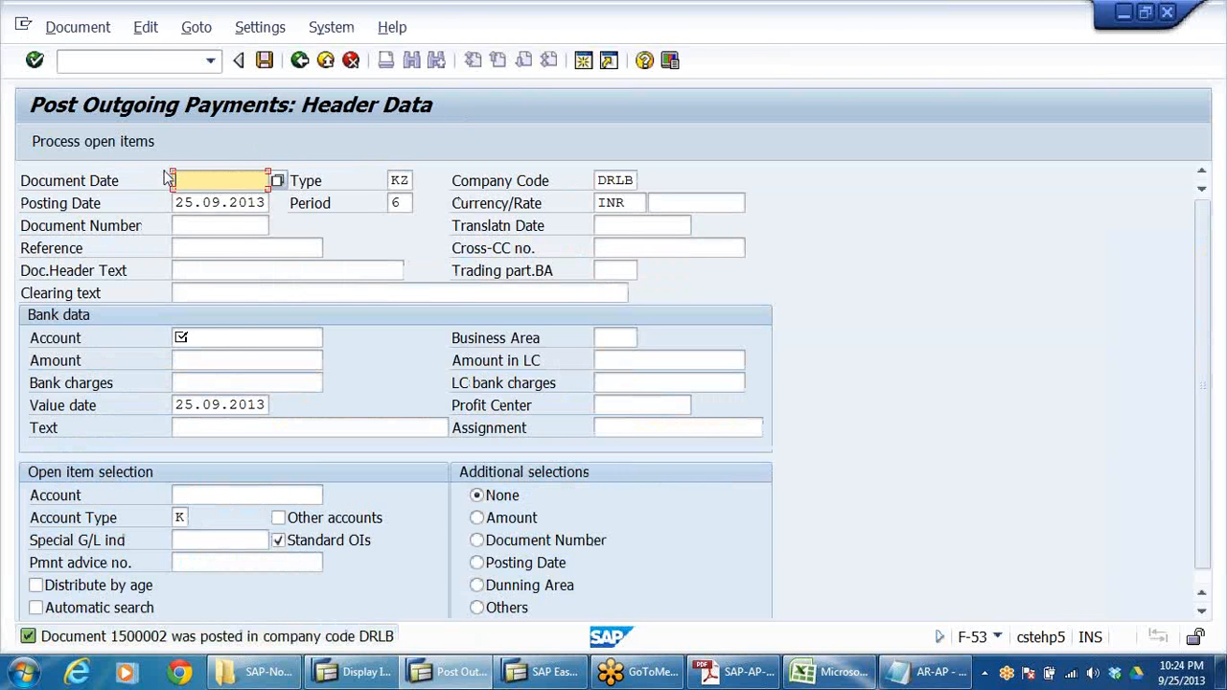
- Enter a second payment dated 25.09.2013 from the same bank account, with amount 100000 and text PARTIAL PAYMENT TO VENDOR
{"action": "left_click", "coordinate": [213, 181]}
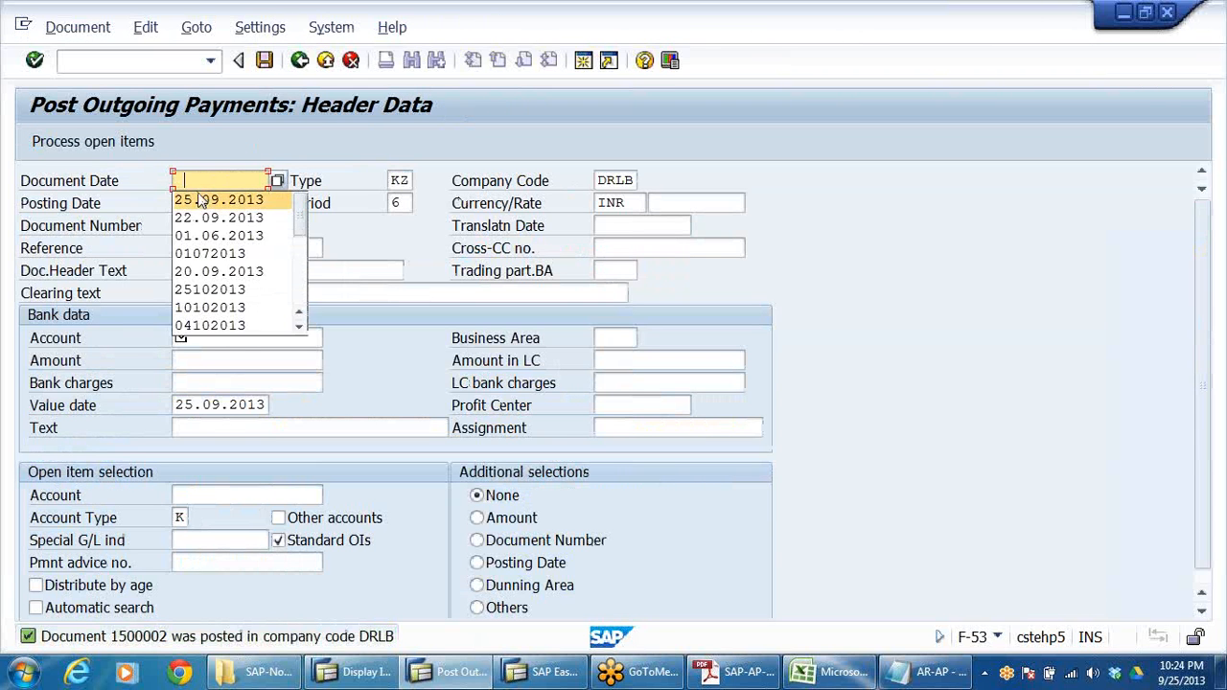
{"action": "left_click", "coordinate": [200, 200]}
{"action": "left_click", "coordinate": [209, 339]}
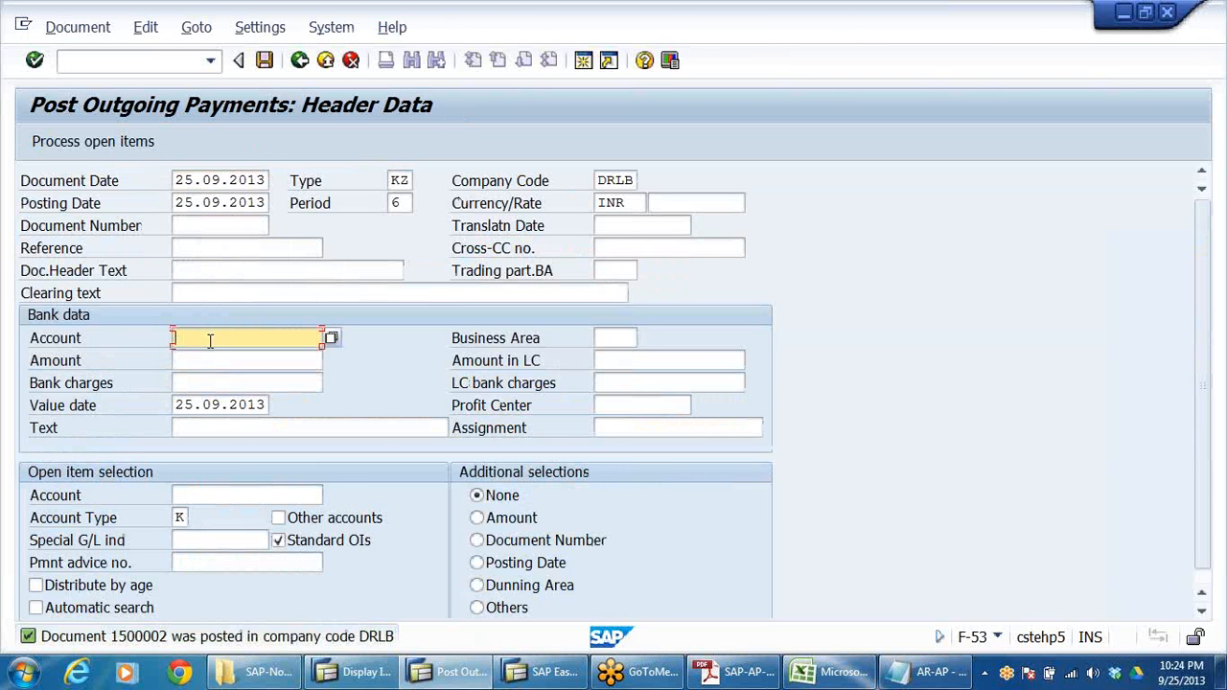
{"action": "left_click", "coordinate": [210, 339]}
{"action": "left_click", "coordinate": [210, 356]}
{"action": "left_click", "coordinate": [209, 360]}
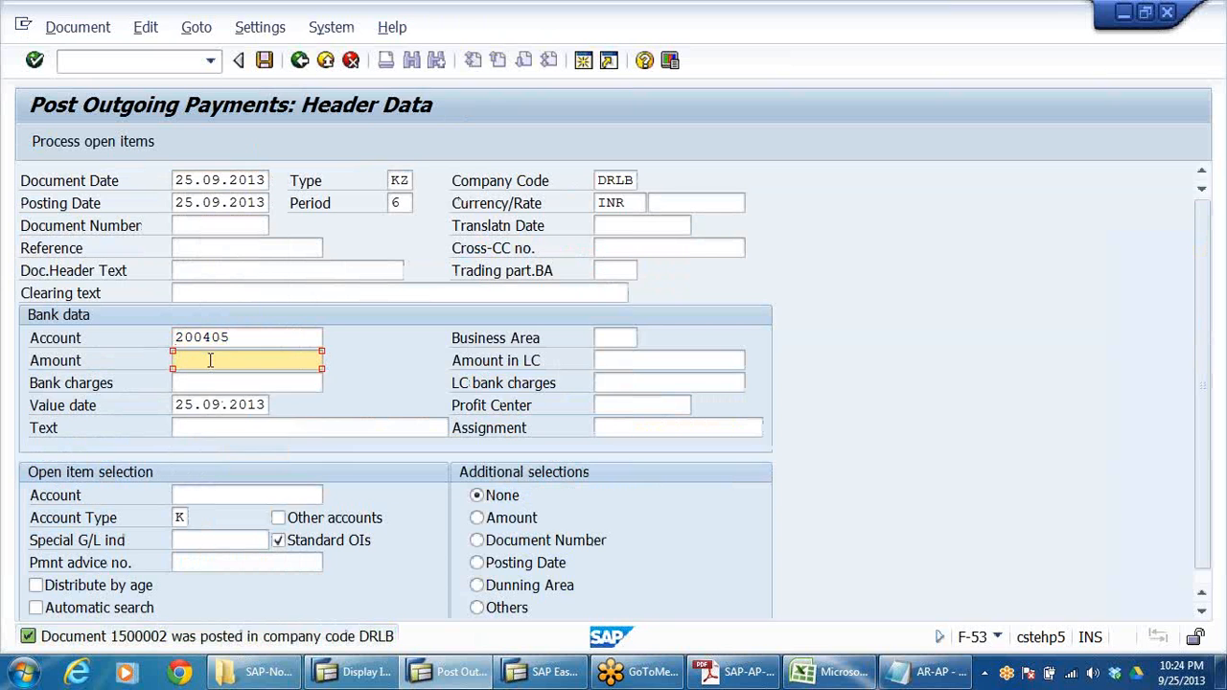
{"action": "type", "text": "1"}
{"action": "left_click", "coordinate": [210, 433]}
{"action": "left_click", "coordinate": [191, 432]}
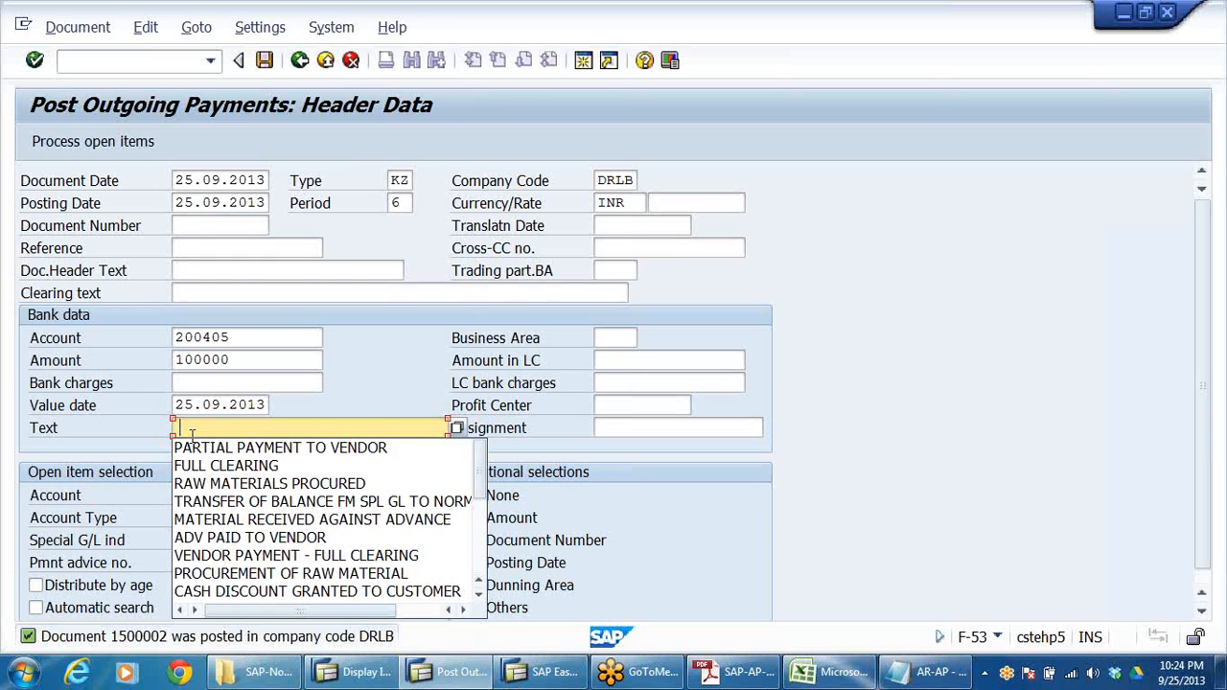
{"action": "left_click", "coordinate": [198, 451]}
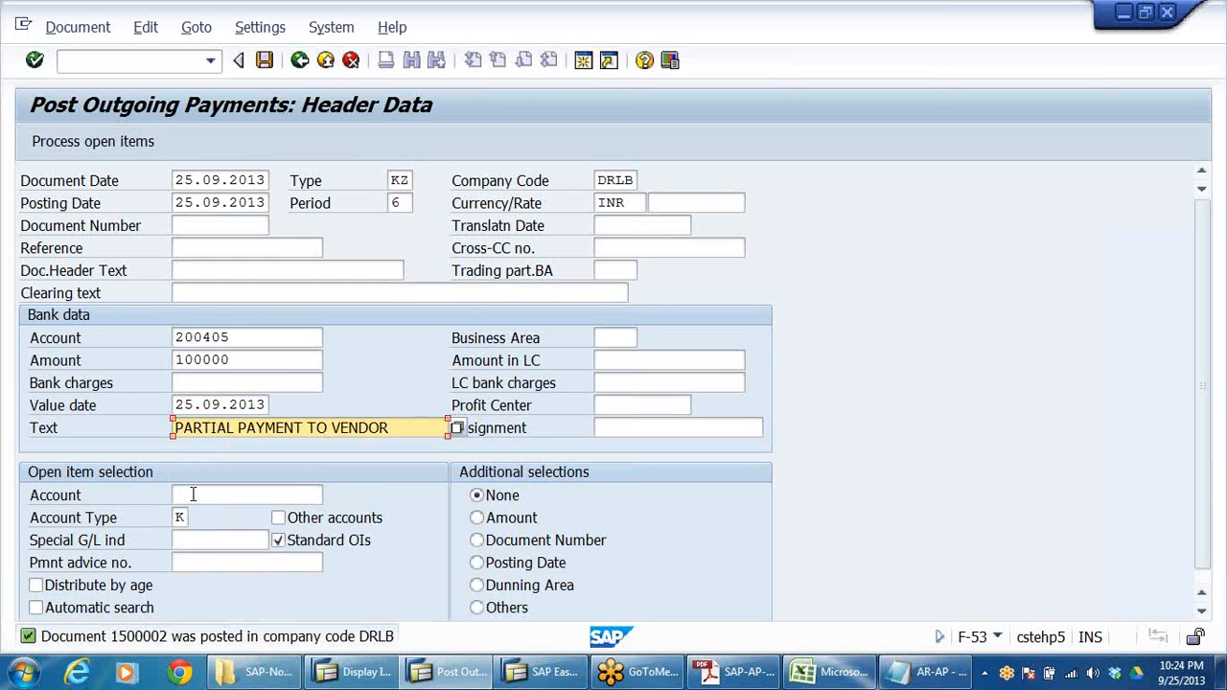
- Process the supplier's open items, compare the entered and assigned amounts, and post the remaining payment
{"action": "left_click", "coordinate": [195, 494]}
{"action": "left_click", "coordinate": [201, 515]}
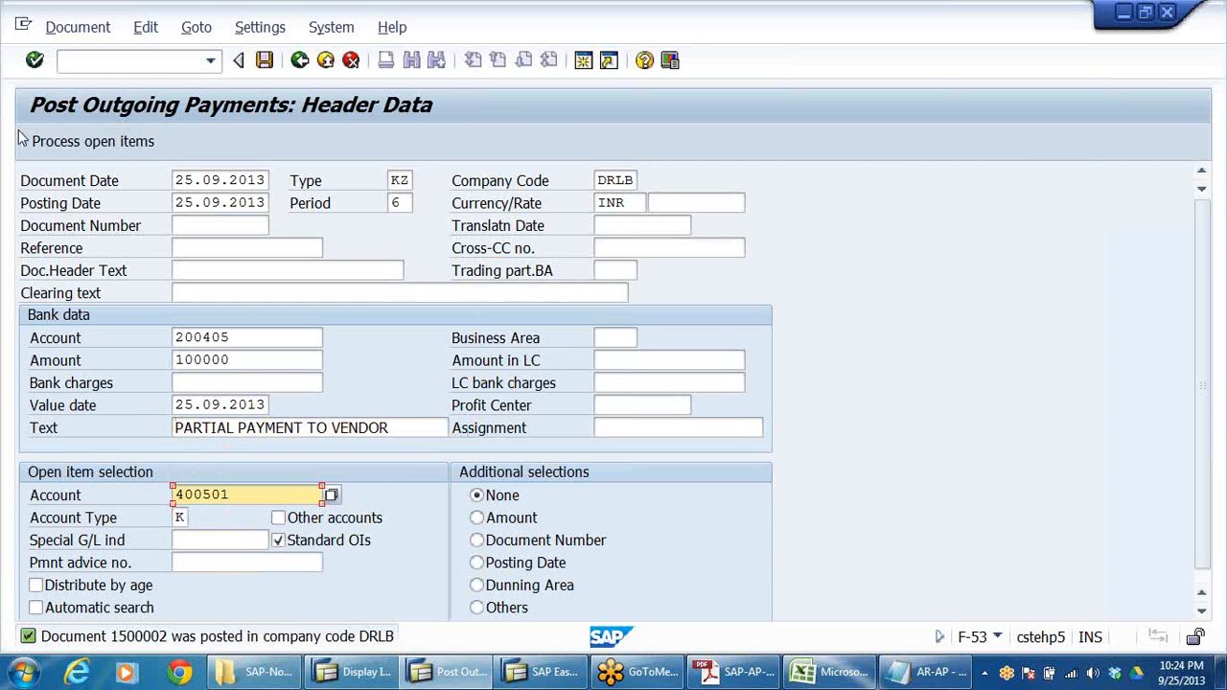
{"action": "left_click", "coordinate": [93, 141]}
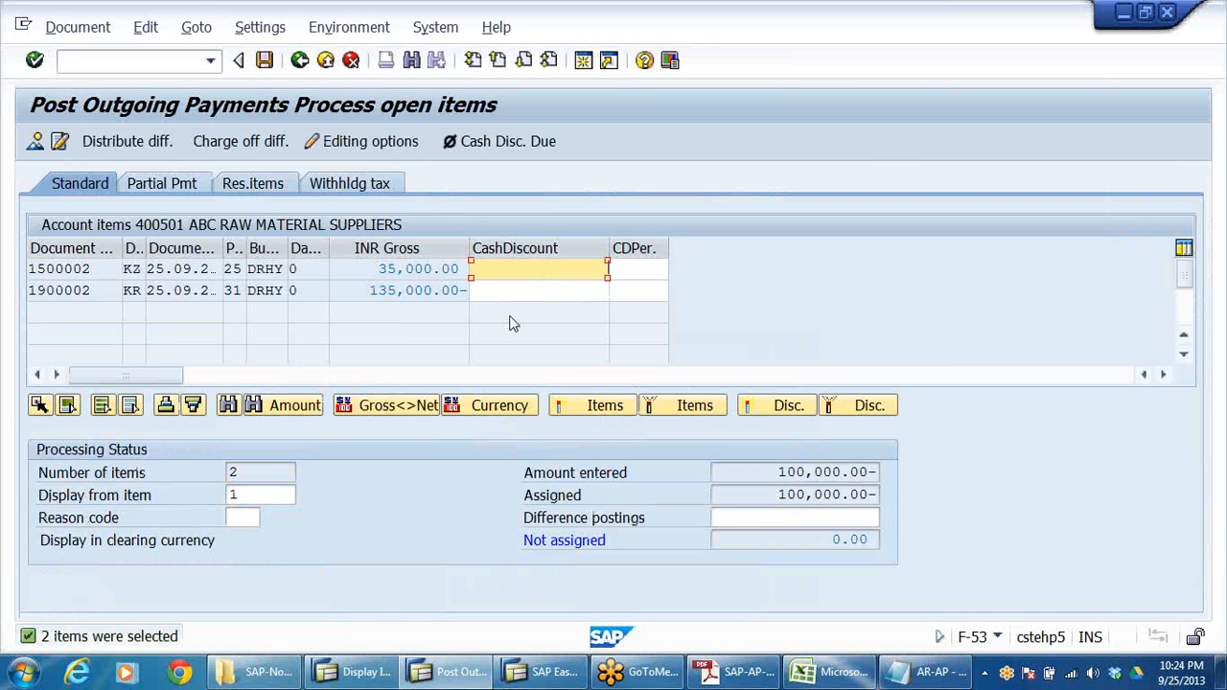
{"action": "left_click", "coordinate": [415, 295]}
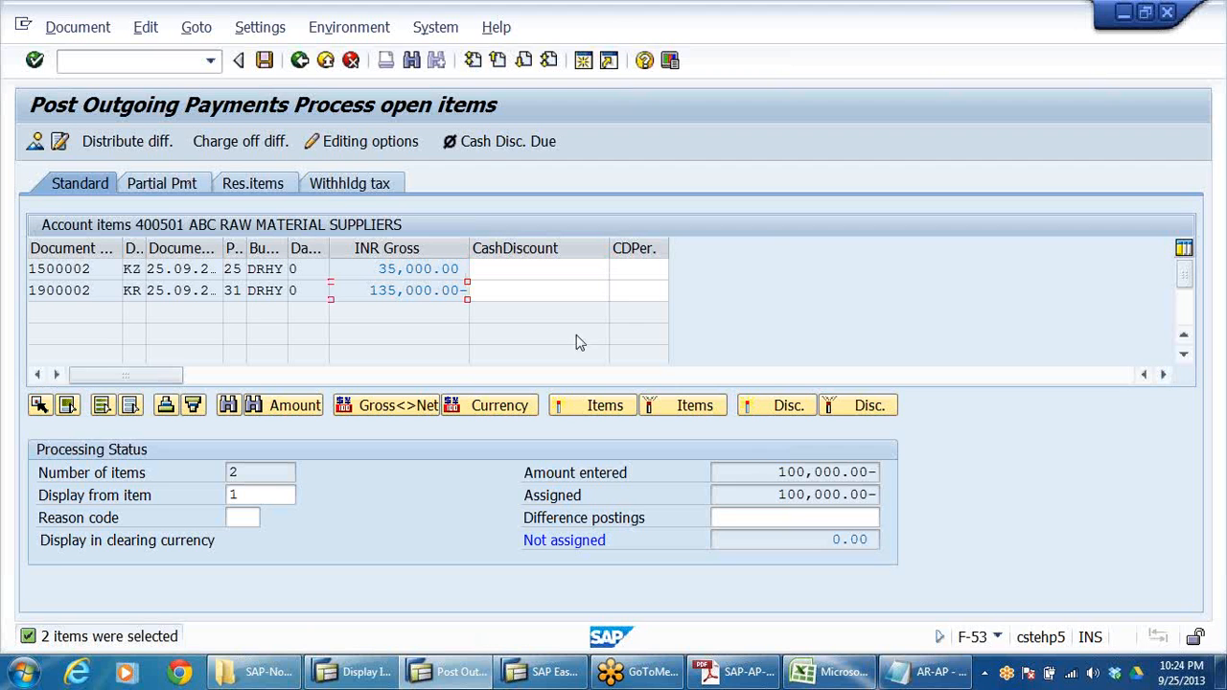
{"action": "left_click", "coordinate": [415, 279]}
{"action": "left_click_drag", "start_coordinate": [760, 477], "coordinate": [913, 510]}
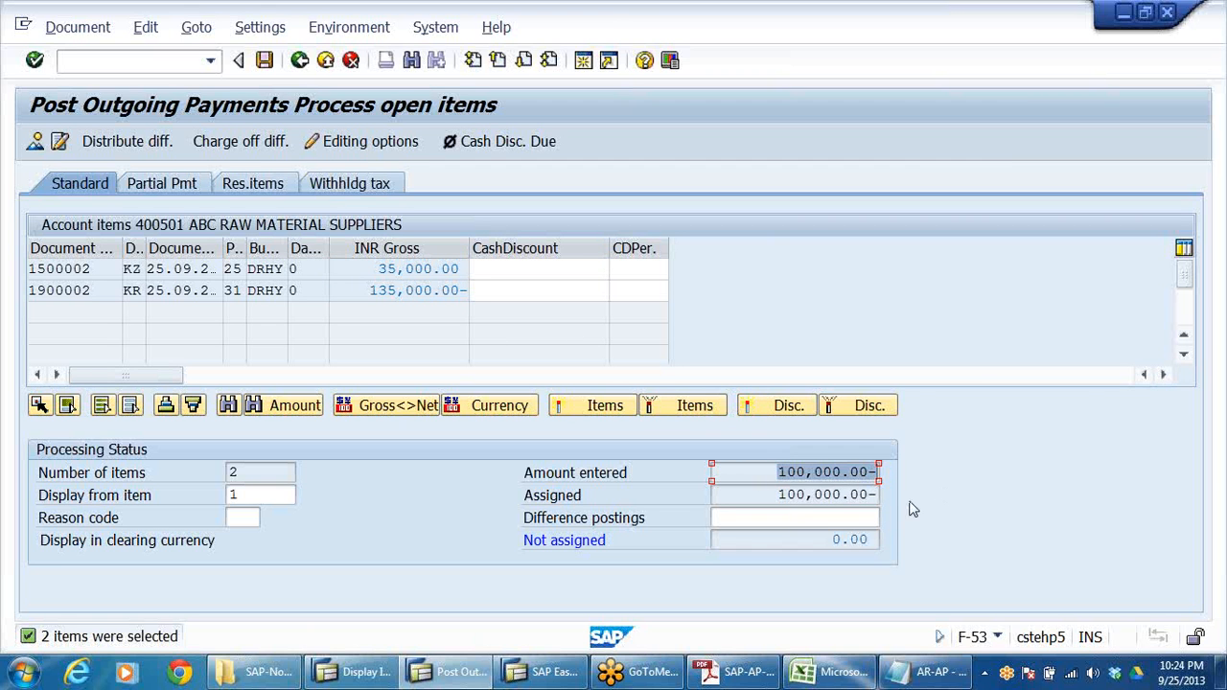
{"action": "left_click_drag", "start_coordinate": [775, 496], "coordinate": [1030, 487]}
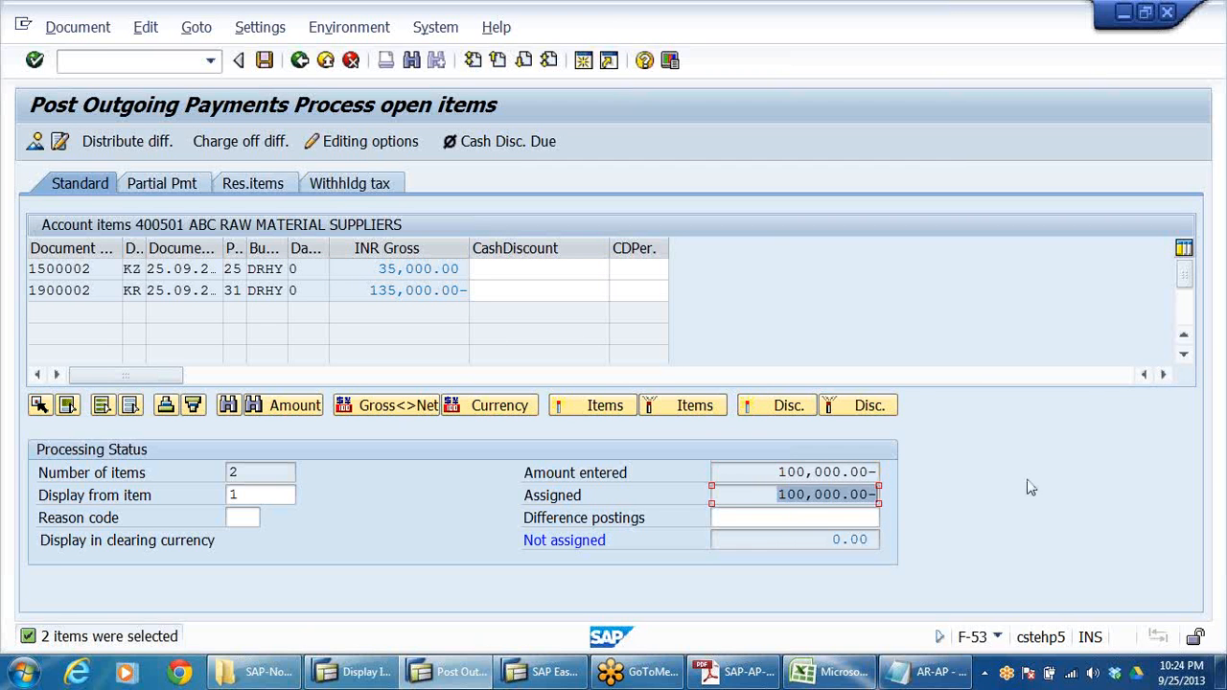
{"action": "left_click", "coordinate": [265, 63]}
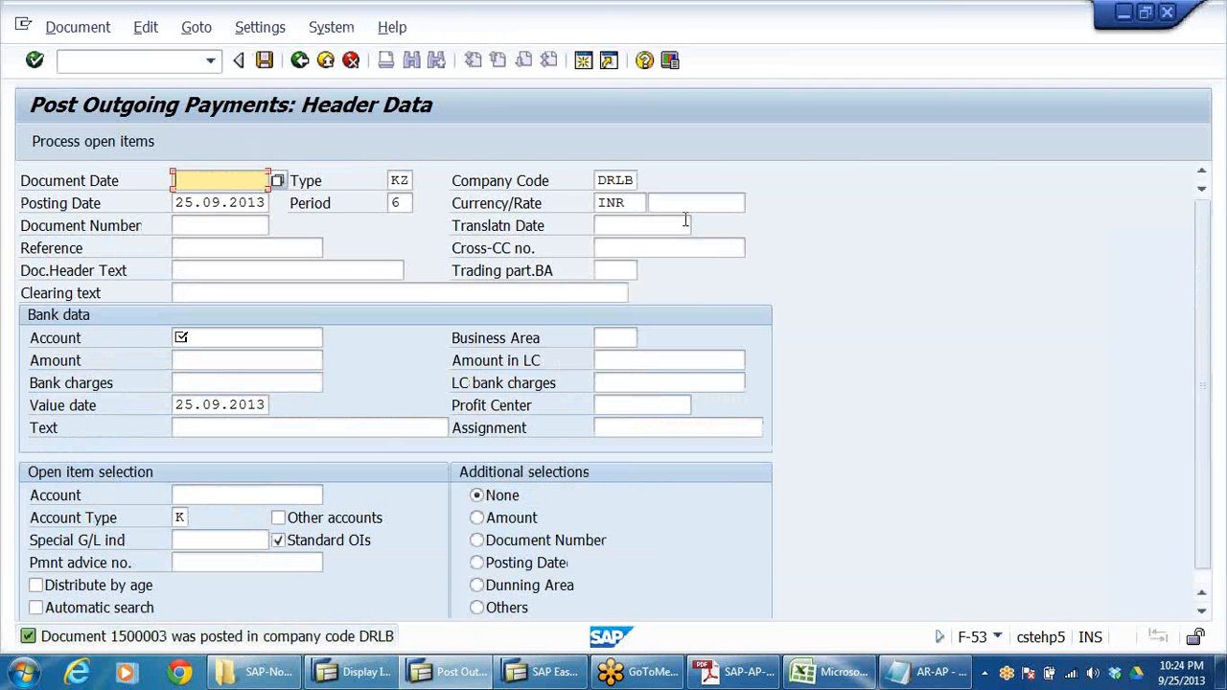
- Exit the payment entry, open vendor line item display FBL1N and list the vendor's open items at key date 25.09.2013
{"action": "left_click", "coordinate": [331, 61]}
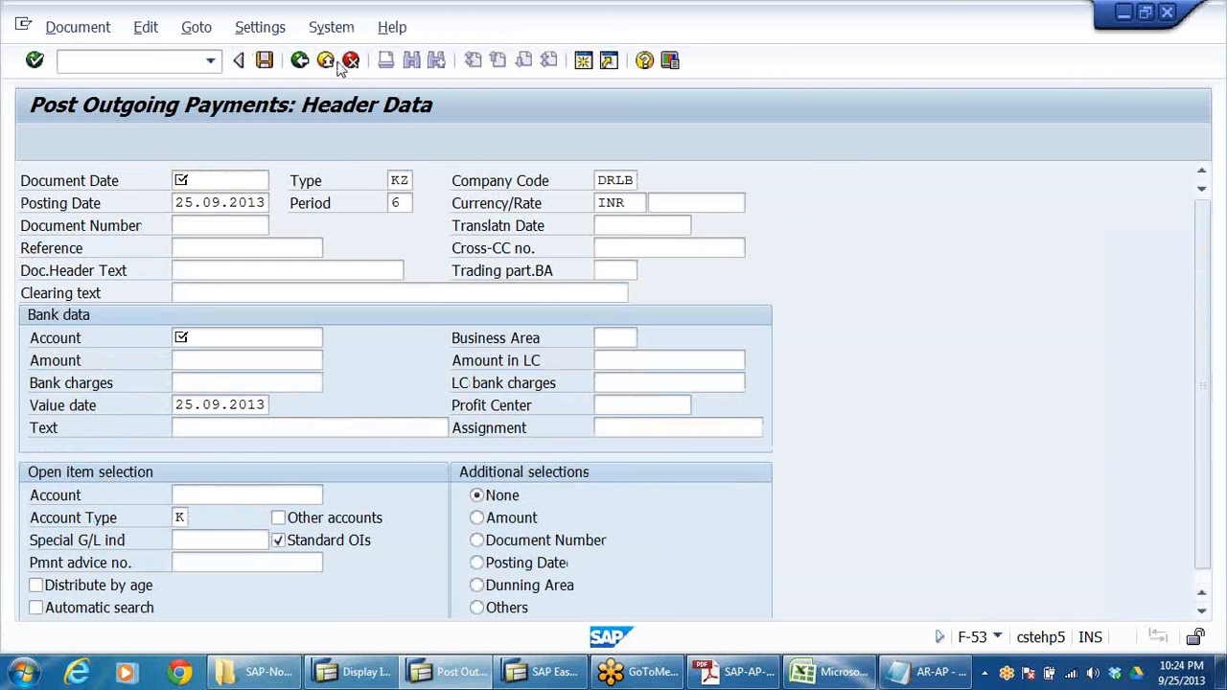
{"action": "left_click", "coordinate": [367, 441]}
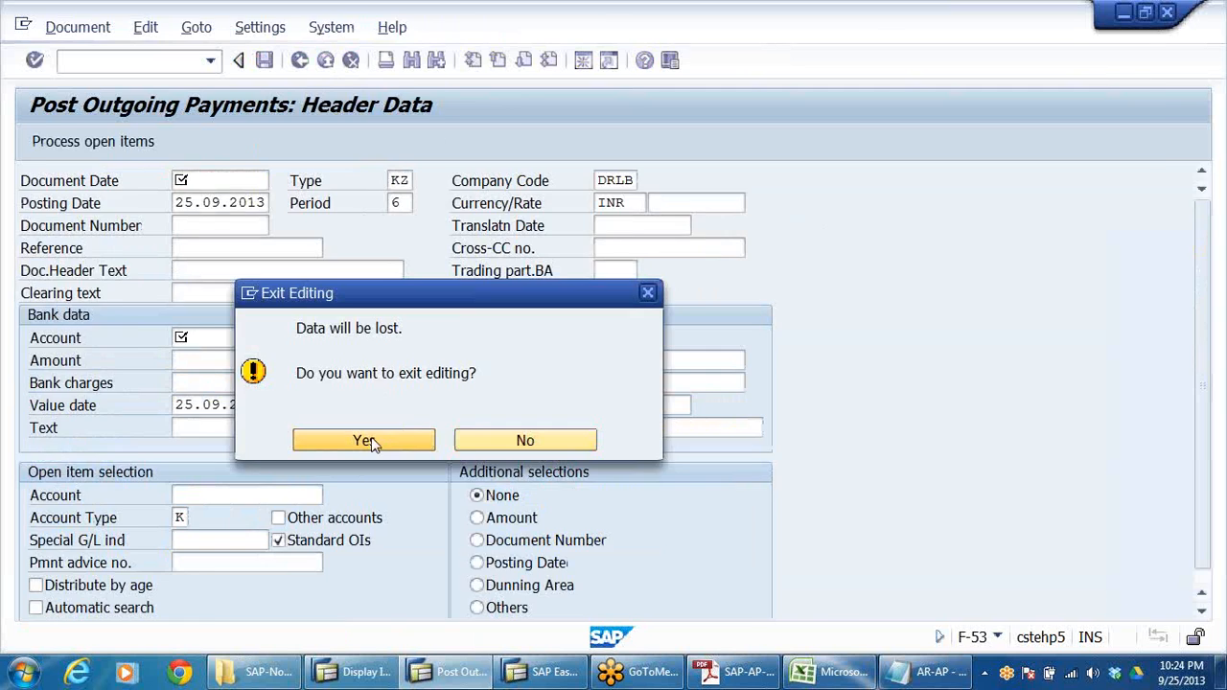
{"action": "scroll", "coordinate": [371, 435], "scroll_direction": "down", "scroll_amount": 1}
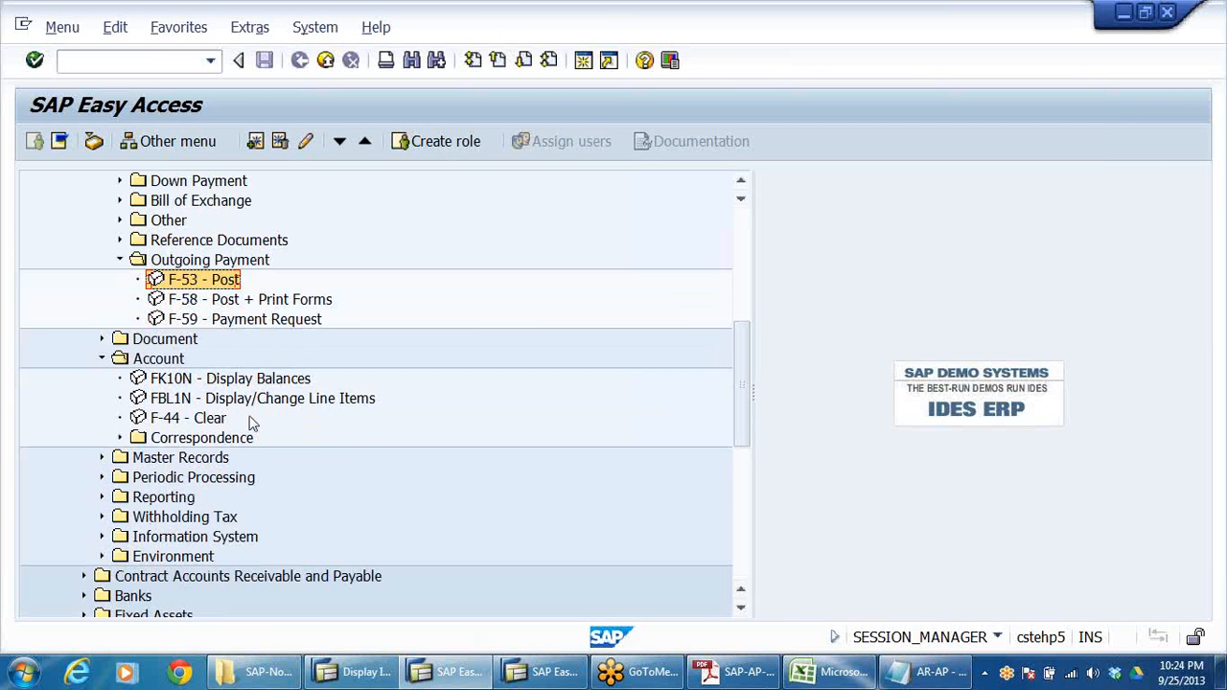
{"action": "double_click", "coordinate": [220, 400]}
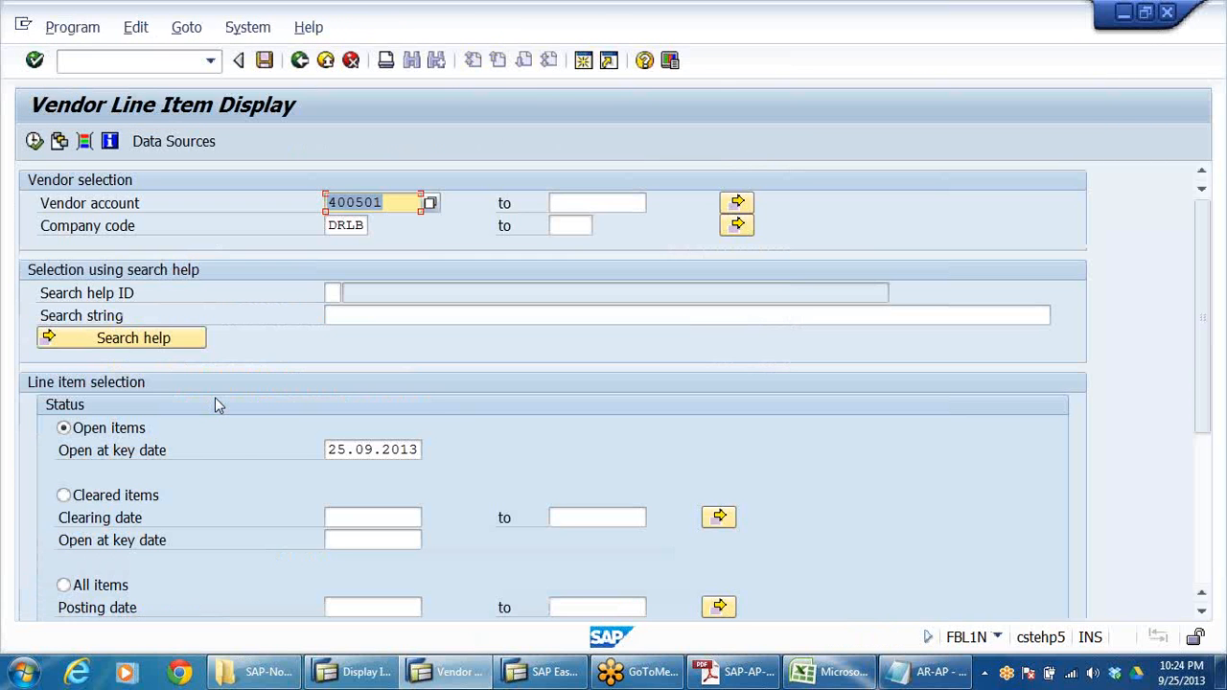
{"action": "left_click", "coordinate": [35, 141]}
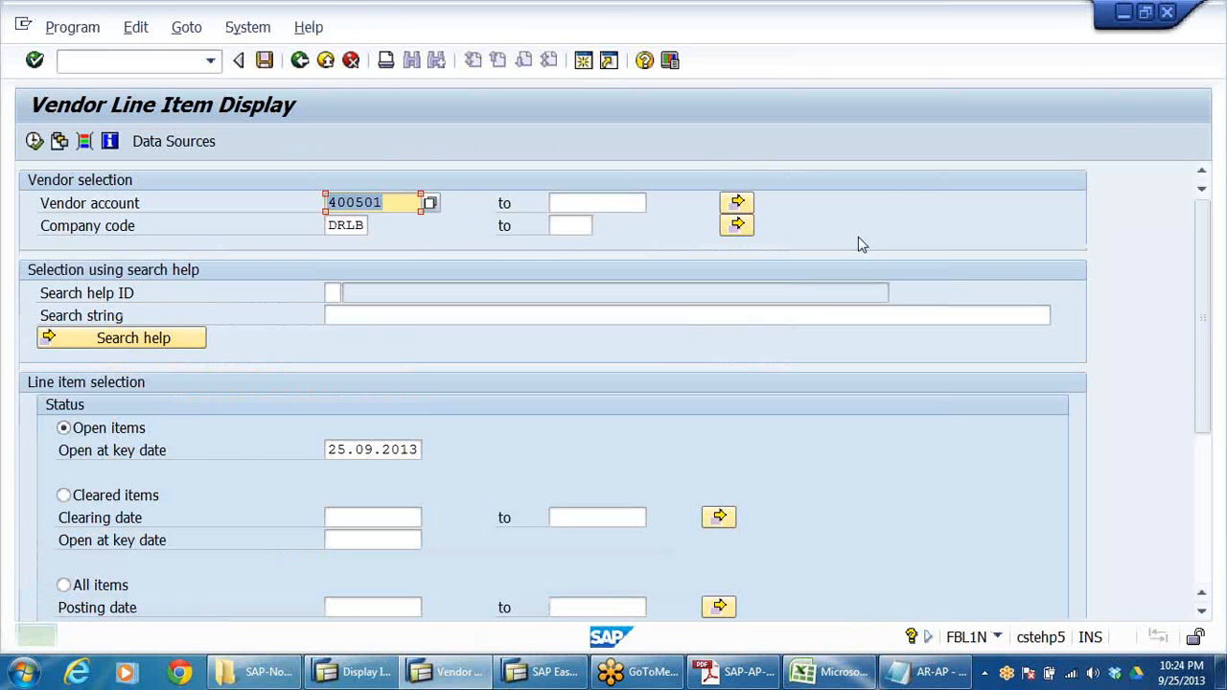
- Switch the vendor line item selection to cleared items
{"action": "left_click", "coordinate": [107, 495]}
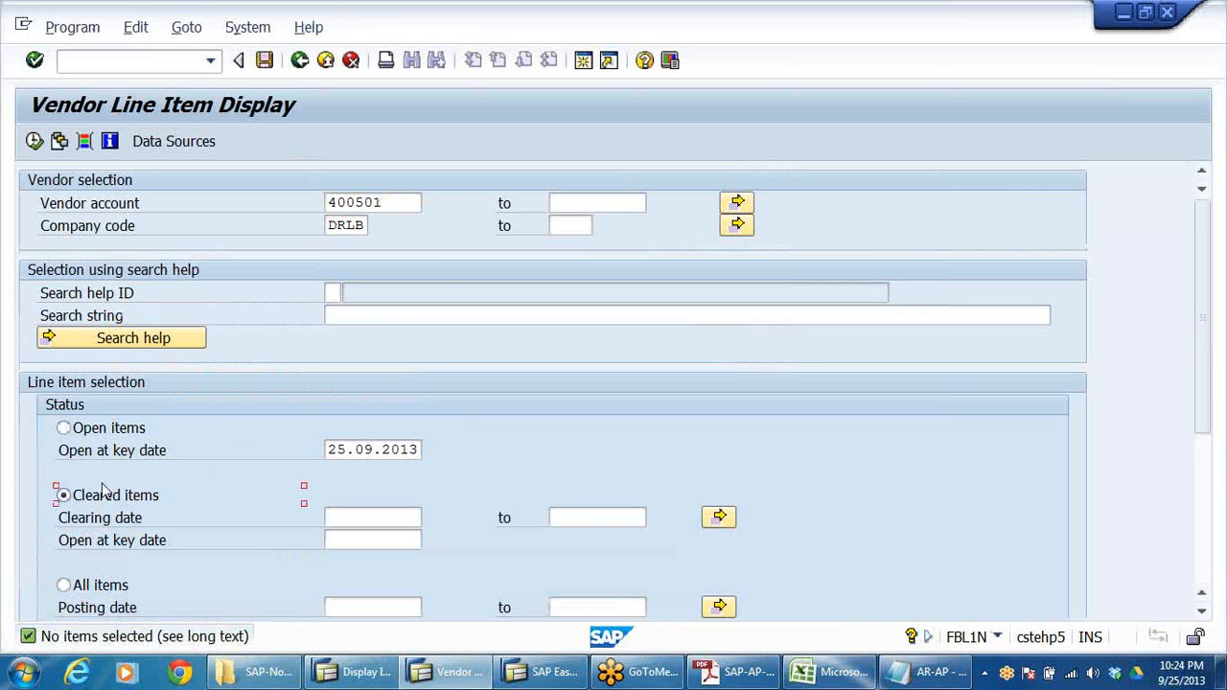
- Display the vendor's cleared line items for company code DRLB, and return to the SAP Easy Access menu
{"action": "left_click", "coordinate": [35, 141]}
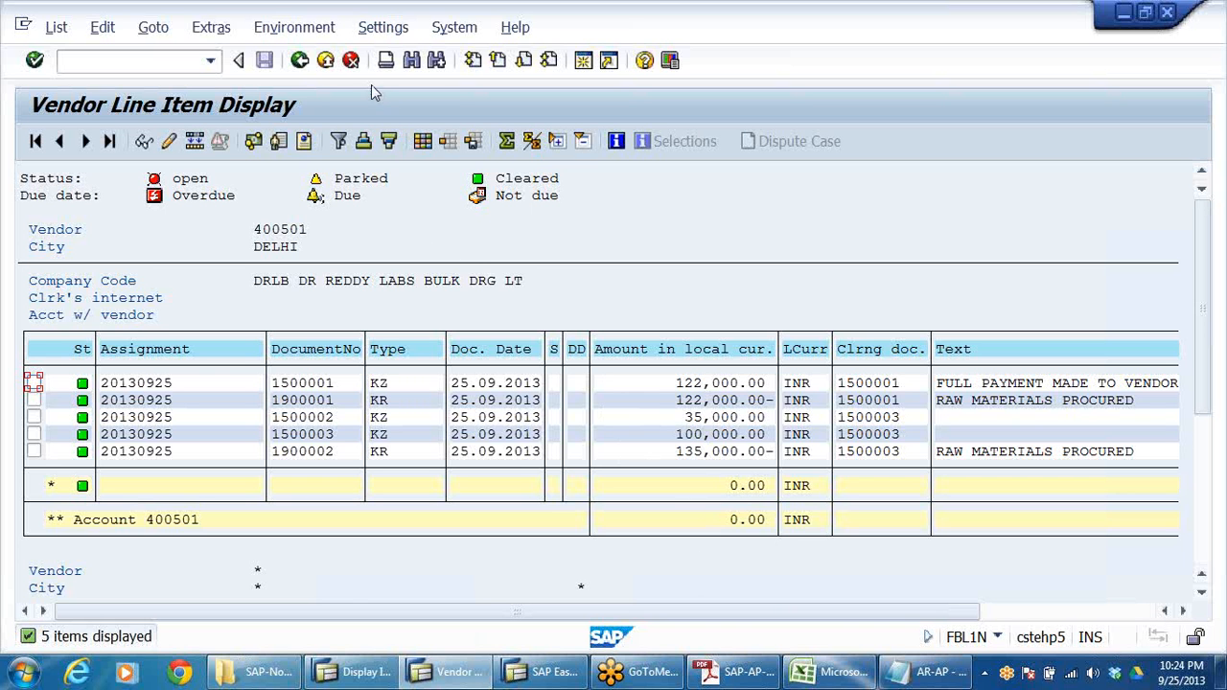
{"action": "left_click", "coordinate": [349, 61]}
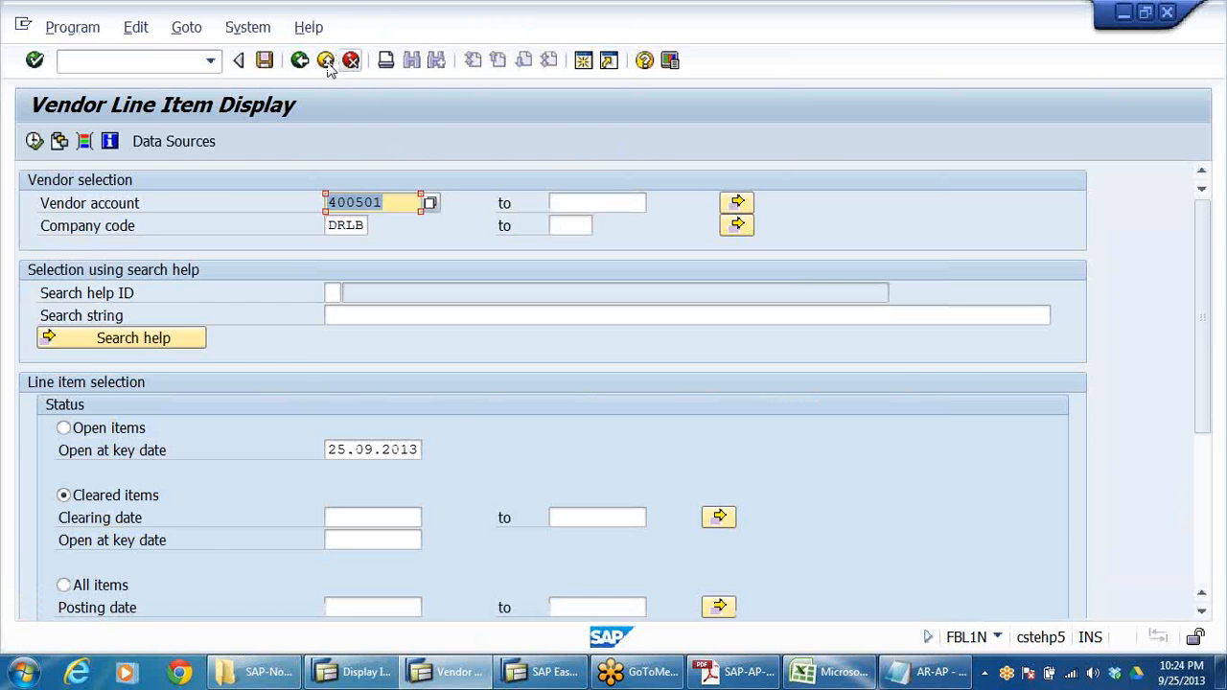
{"action": "left_click", "coordinate": [325, 60]}
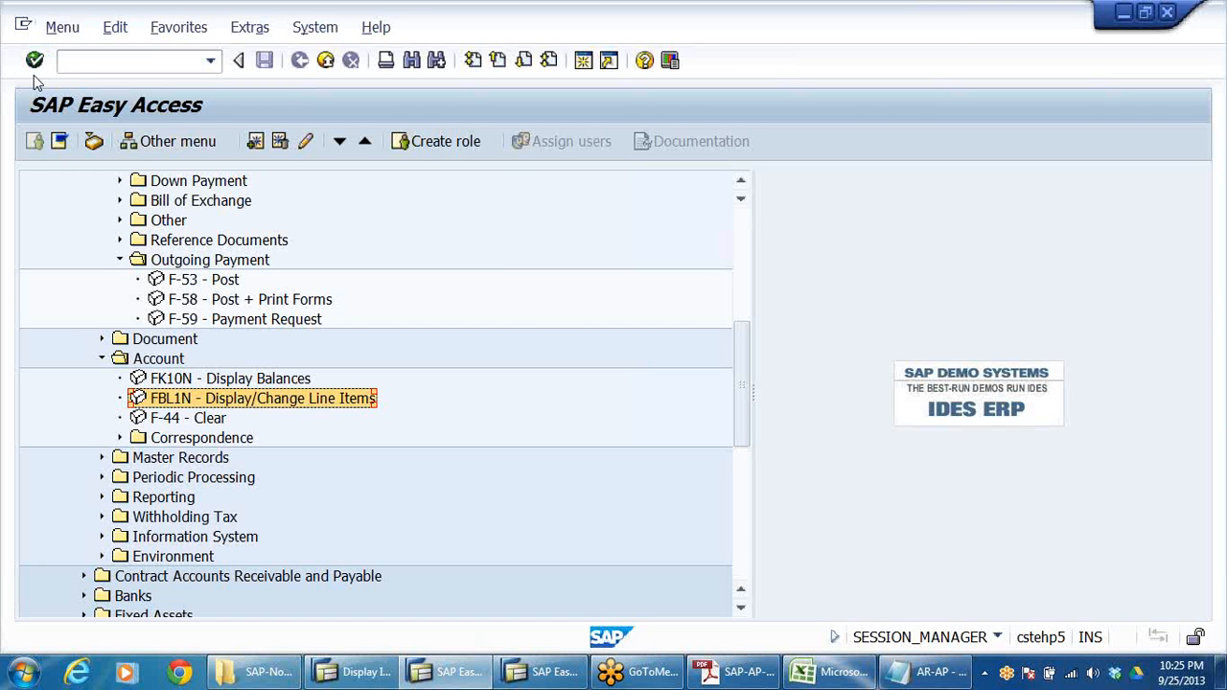
- Collapse the Outgoing Payment folder under the Accounts Payable document entry transactions
{"action": "left_click", "coordinate": [120, 259]}
{"action": "scroll", "coordinate": [260, 282], "scroll_direction": "up", "scroll_amount": 2}
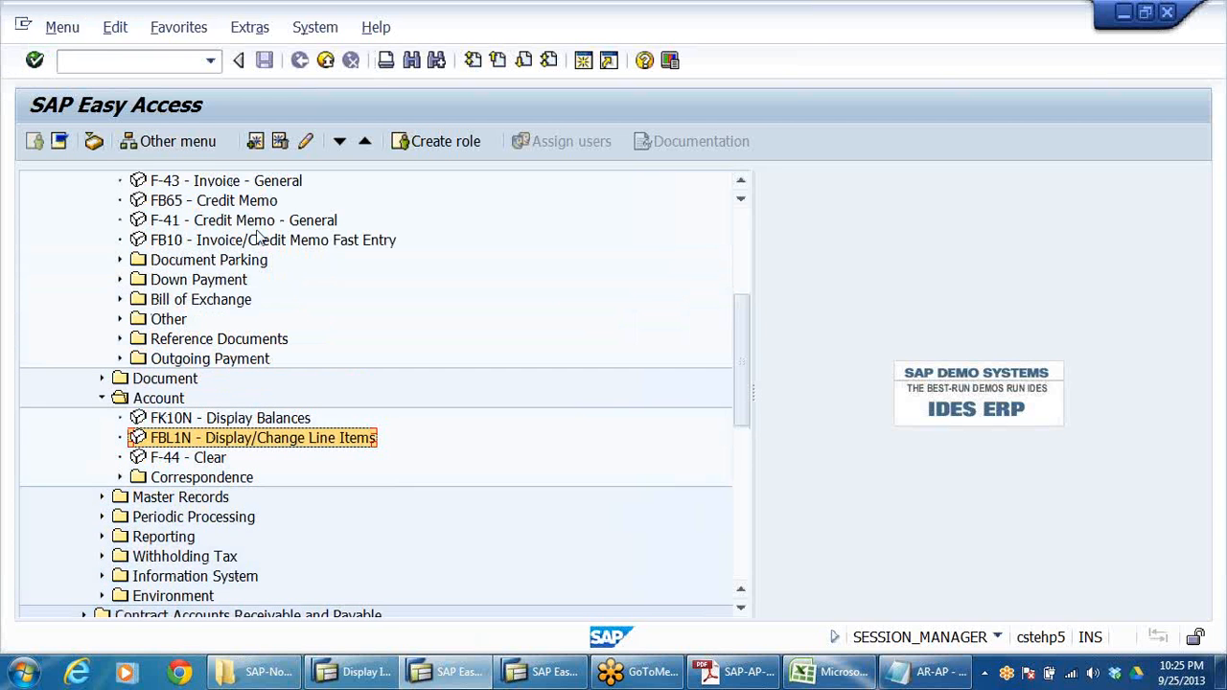
{"action": "scroll", "coordinate": [260, 233], "scroll_direction": "up", "scroll_amount": 3}
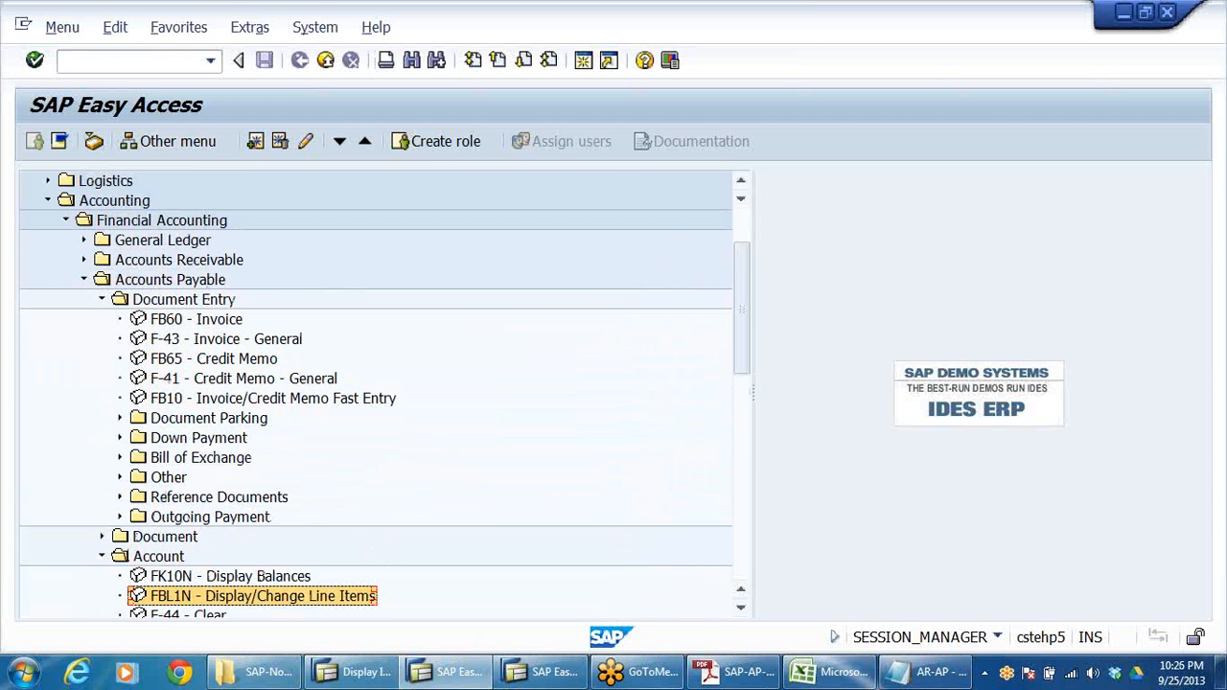
- Switch to the AR-AP notes in Notepad and review the normal purchase and vendor payment entries under TREATMENT OF ADVANCE TO VENDORS
{"action": "left_click", "coordinate": [931, 672]}
{"action": "scroll", "coordinate": [424, 312], "scroll_direction": "down", "scroll_amount": 6}
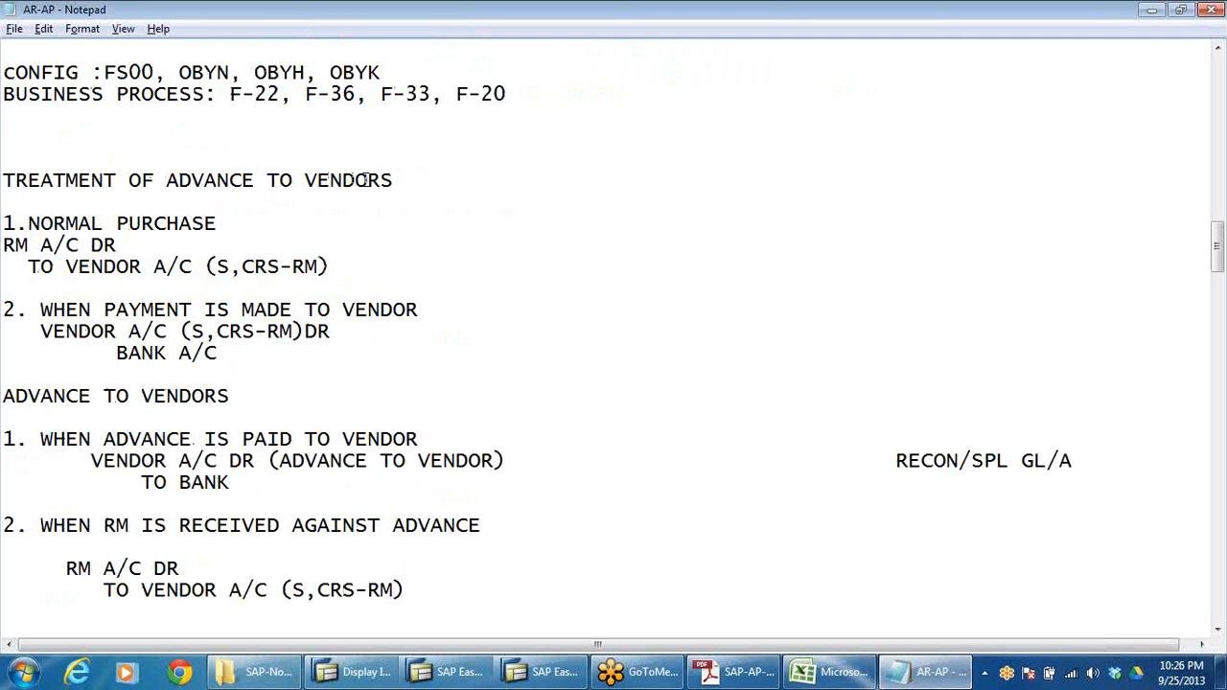
{"action": "left_click_drag", "start_coordinate": [405, 180], "coordinate": [2, 192]}
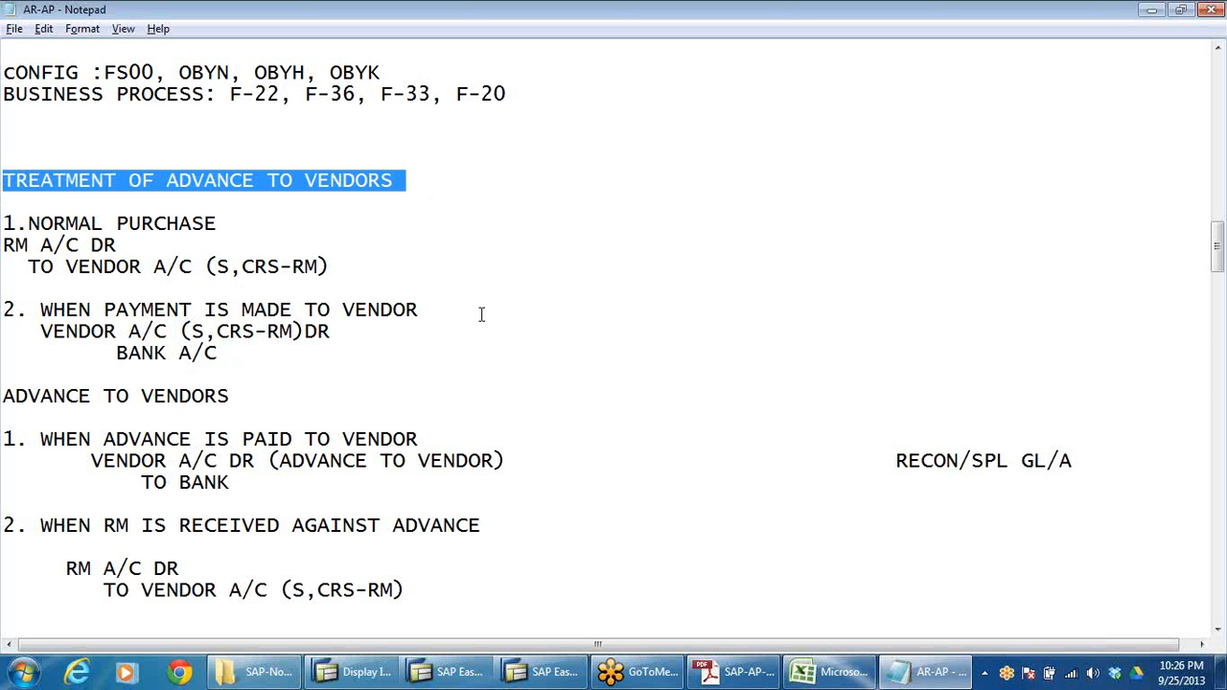
{"action": "left_click", "coordinate": [28, 224]}
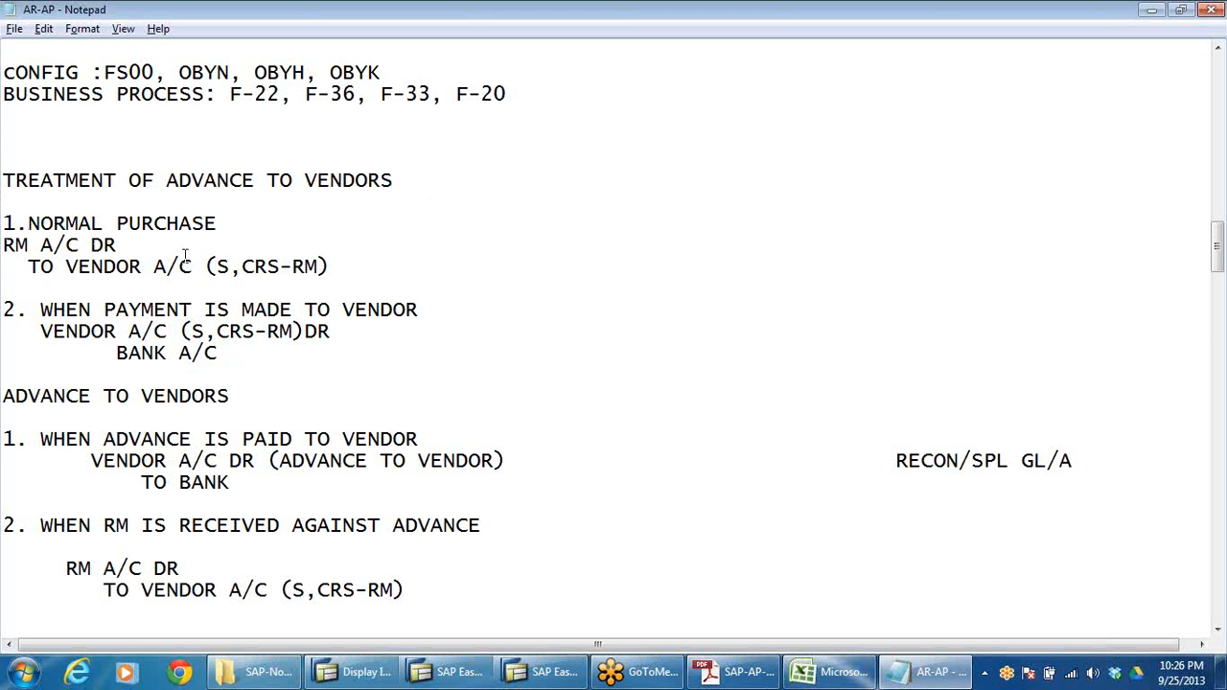
{"action": "left_click_drag", "start_coordinate": [145, 248], "coordinate": [2, 247]}
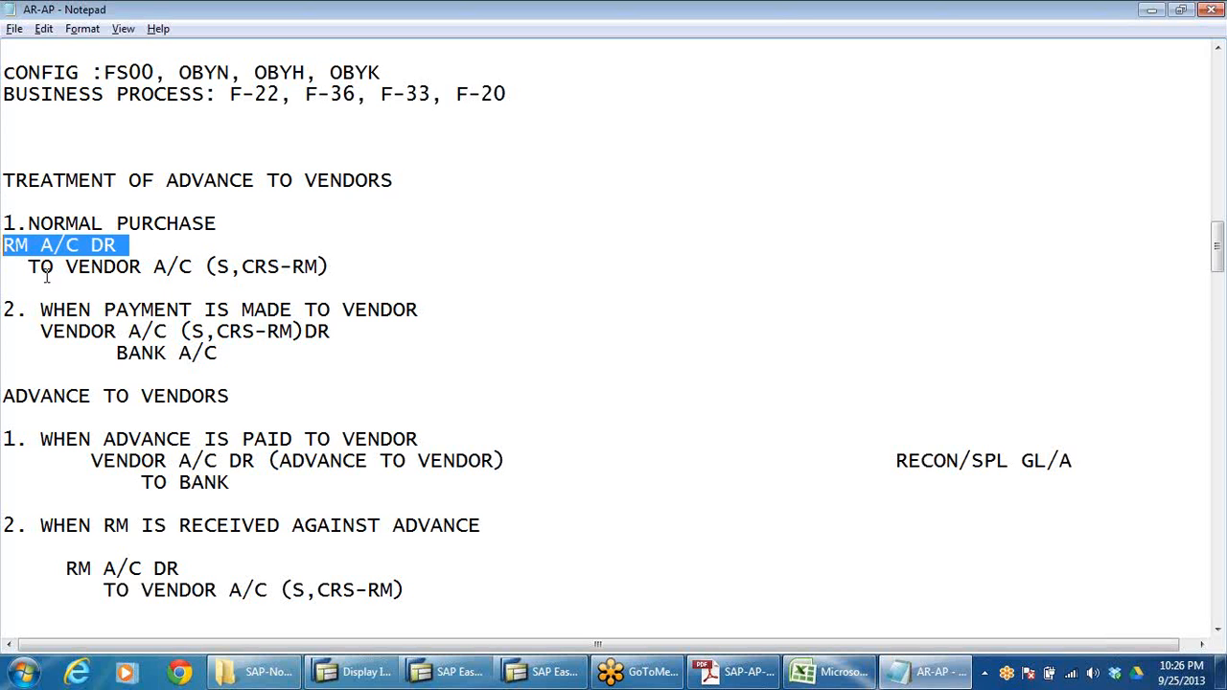
{"action": "left_click", "coordinate": [128, 267]}
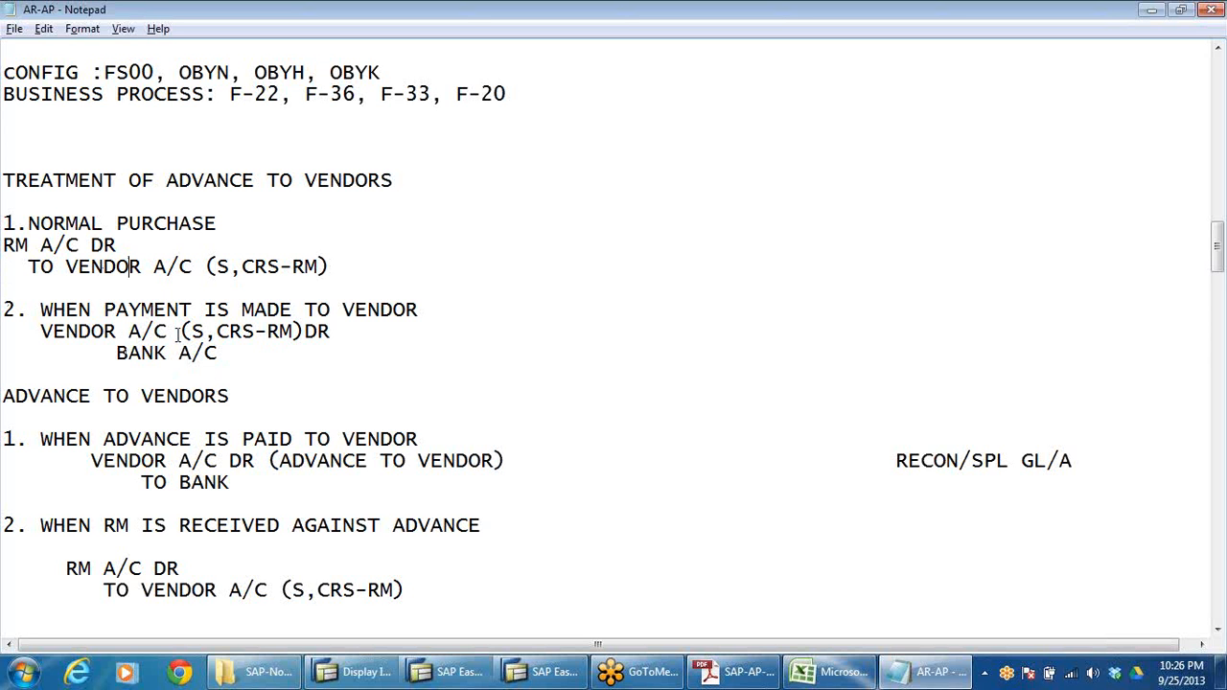
{"action": "left_click_drag", "start_coordinate": [217, 330], "coordinate": [332, 330]}
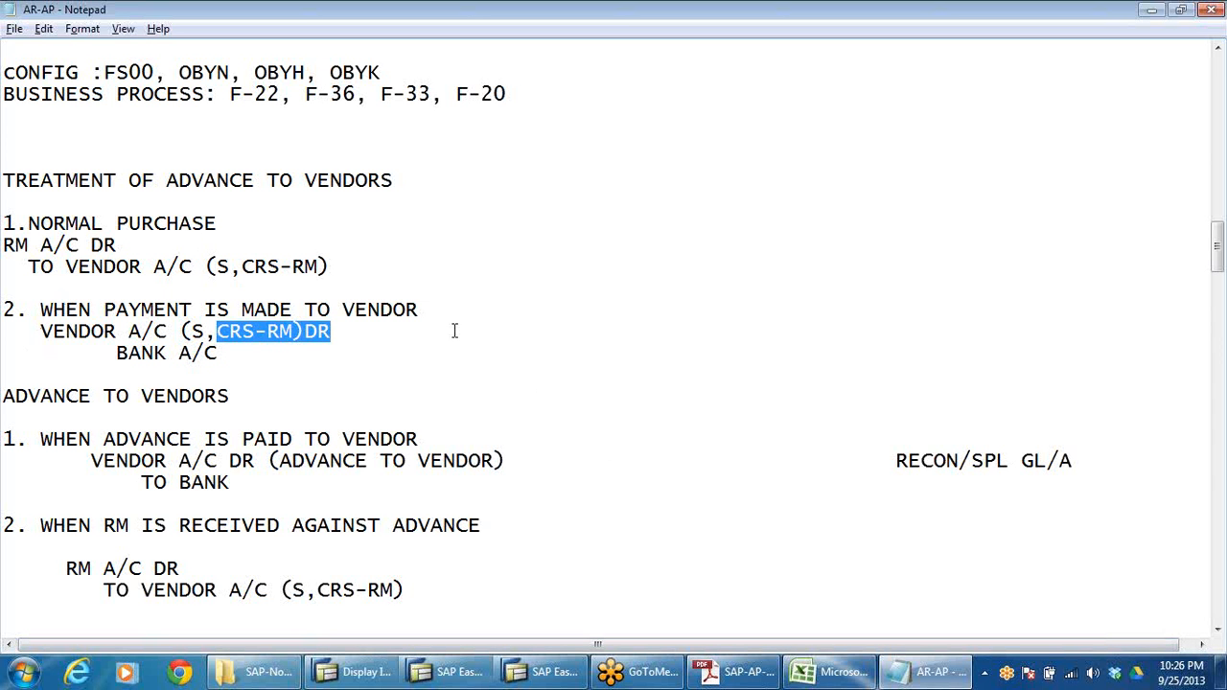
- Examine the entry for an advance paid to a vendor, highlighting its vendor debit, bank credit and ADVANCE TO VENDOR reconciliation account
{"action": "scroll", "coordinate": [664, 313], "scroll_direction": "down", "scroll_amount": 3}
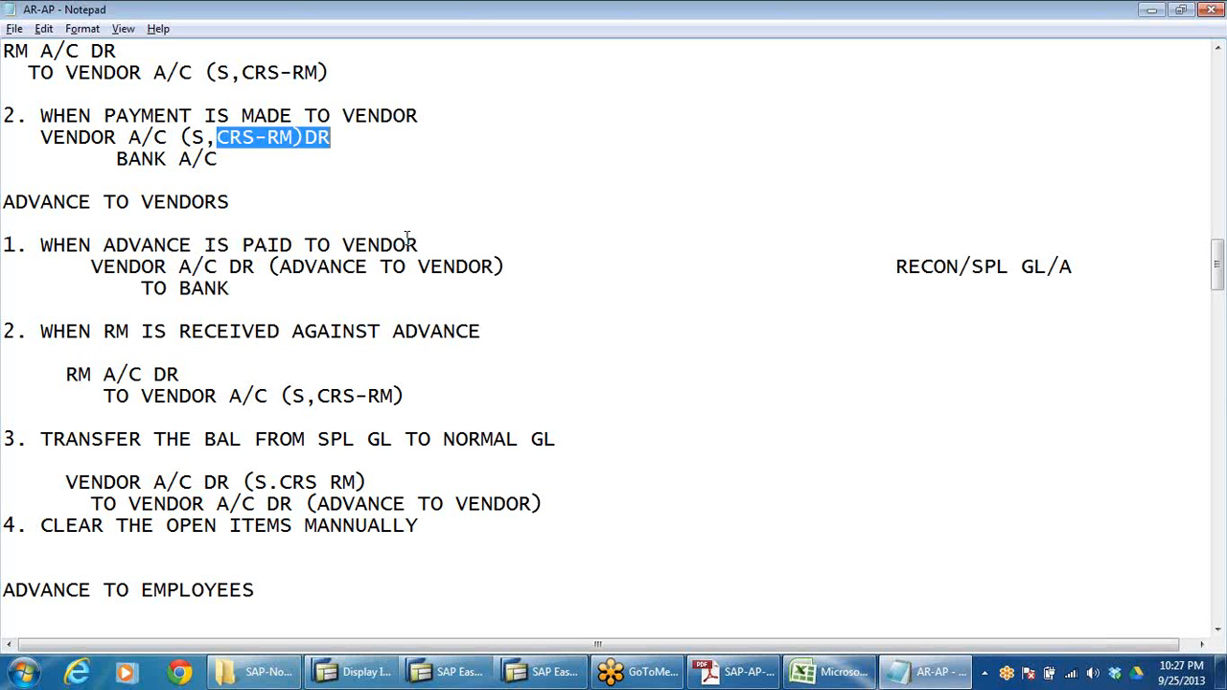
{"action": "left_click_drag", "start_coordinate": [90, 267], "coordinate": [244, 269]}
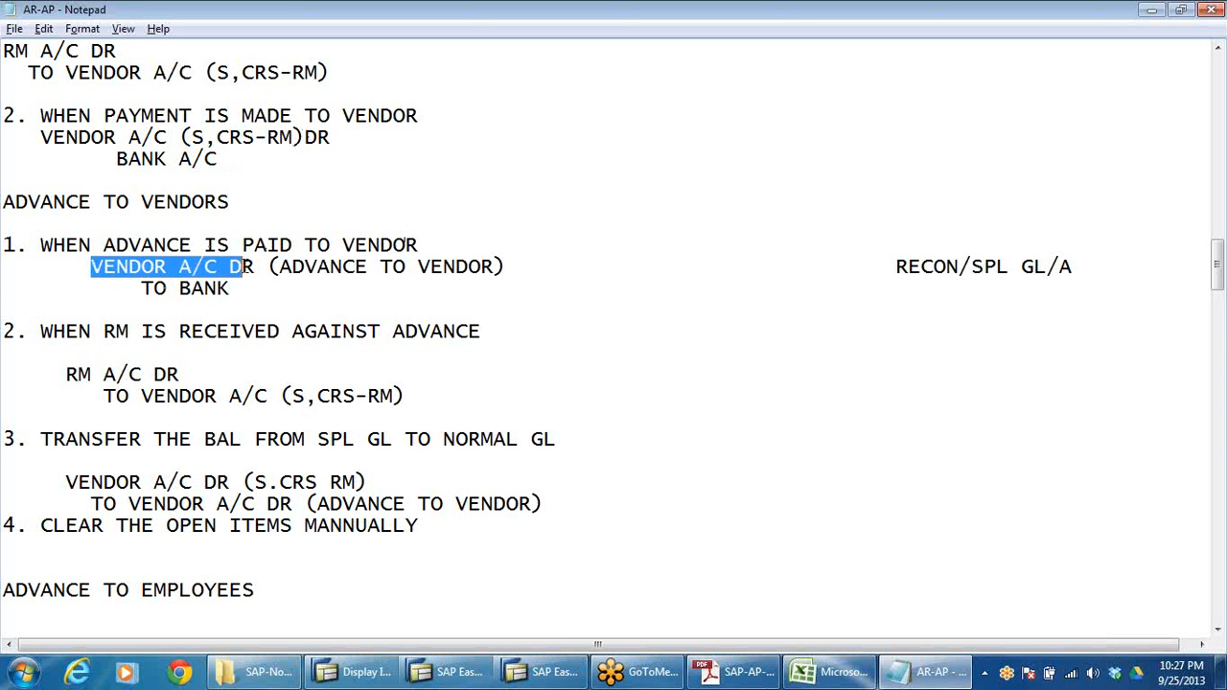
{"action": "left_click_drag", "start_coordinate": [141, 288], "coordinate": [233, 291]}
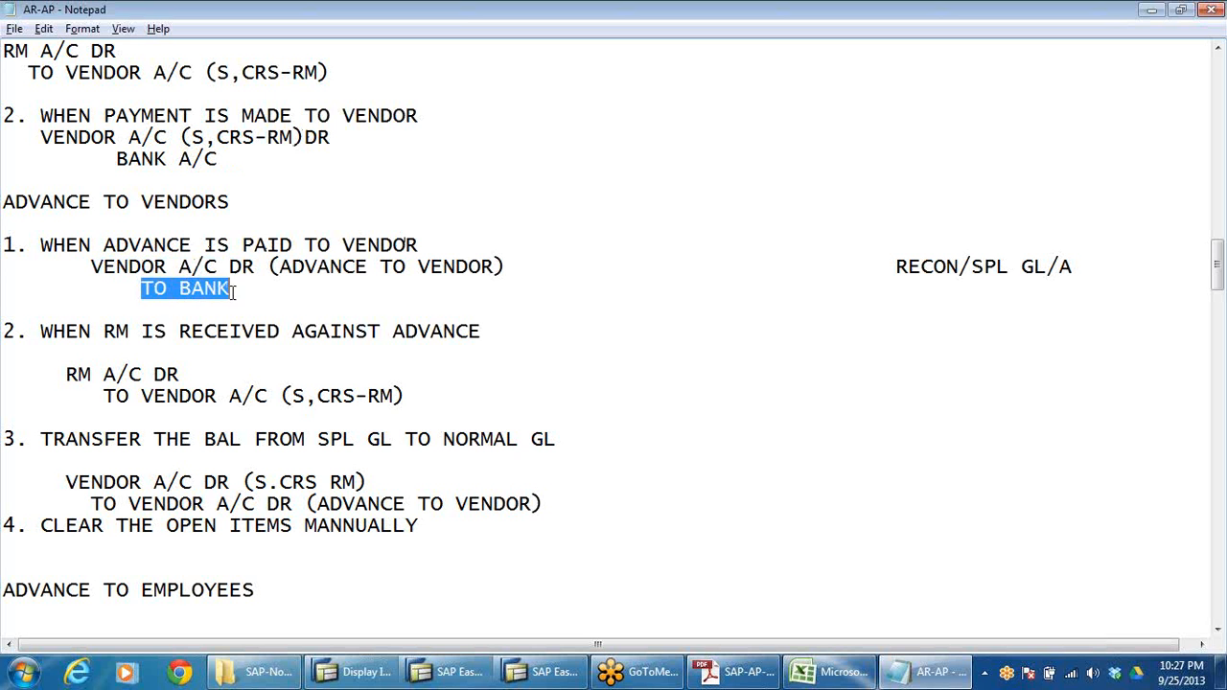
{"action": "left_click", "coordinate": [93, 268]}
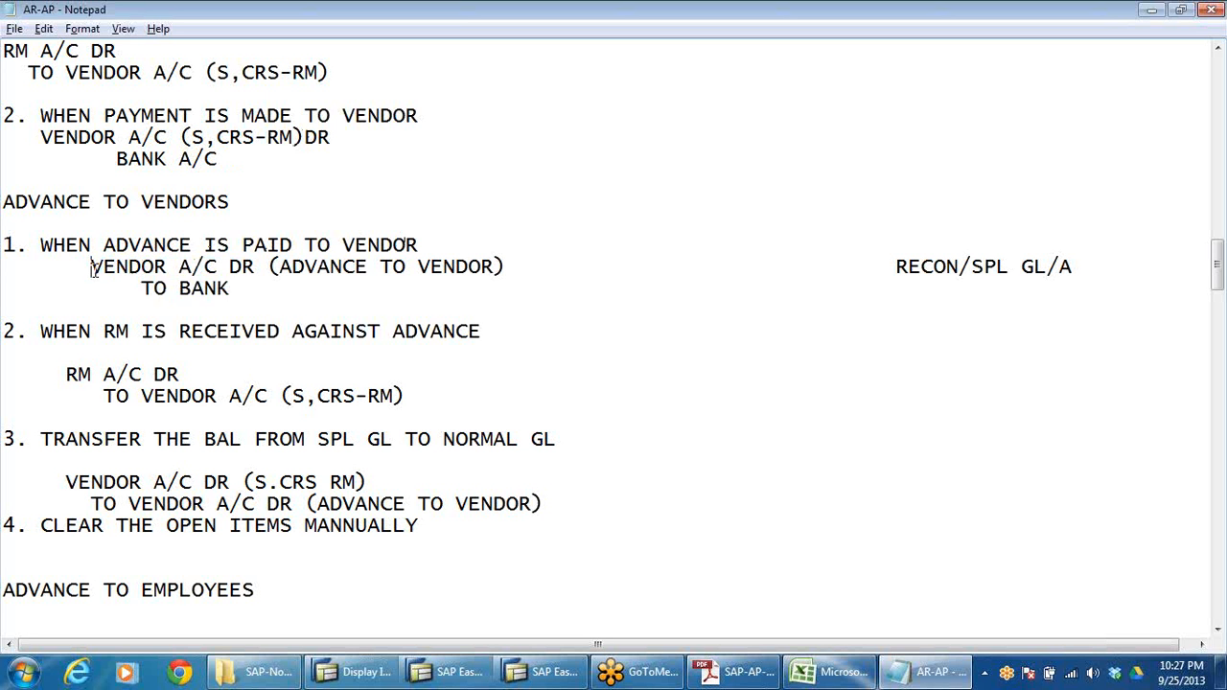
{"action": "left_click_drag", "start_coordinate": [93, 267], "coordinate": [535, 267]}
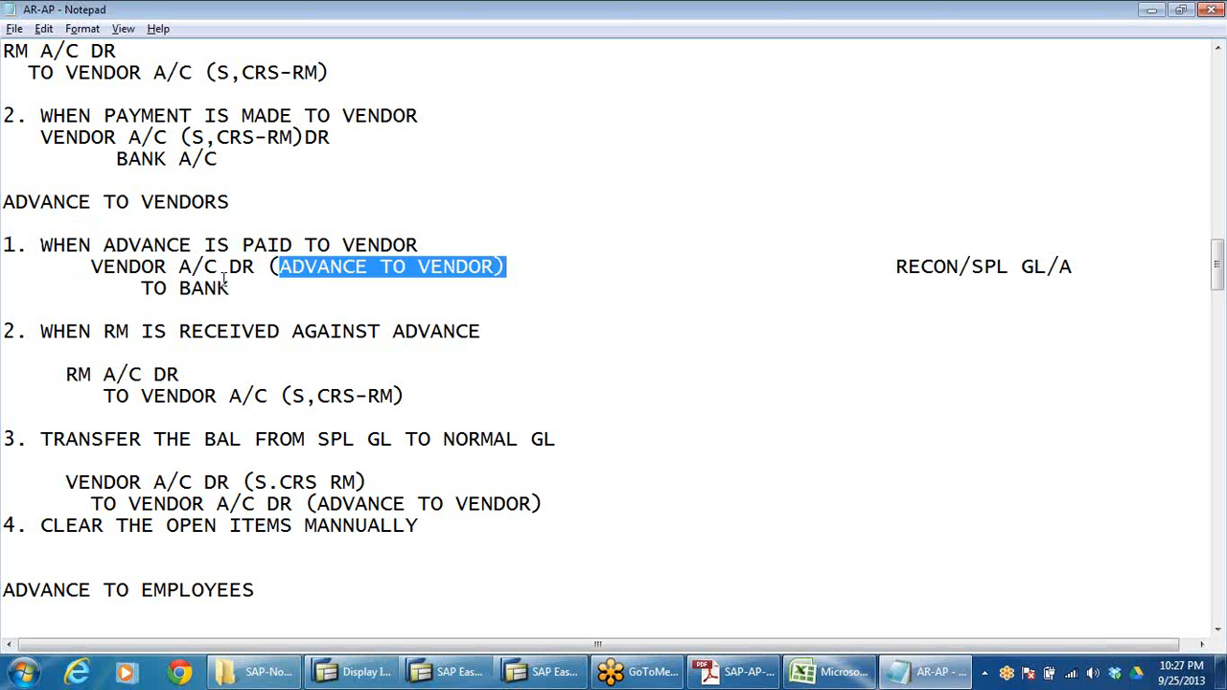
{"action": "left_click_drag", "start_coordinate": [104, 246], "coordinate": [561, 253]}
{"action": "left_click", "coordinate": [295, 310]}
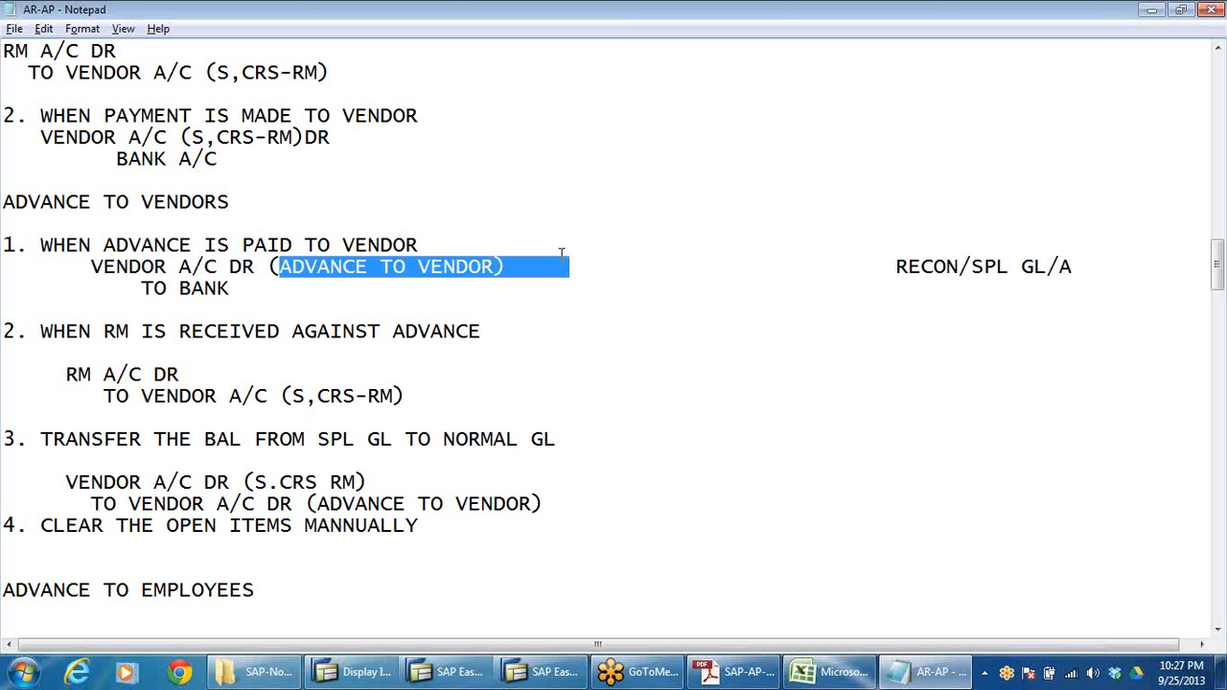
{"action": "left_click", "coordinate": [497, 266]}
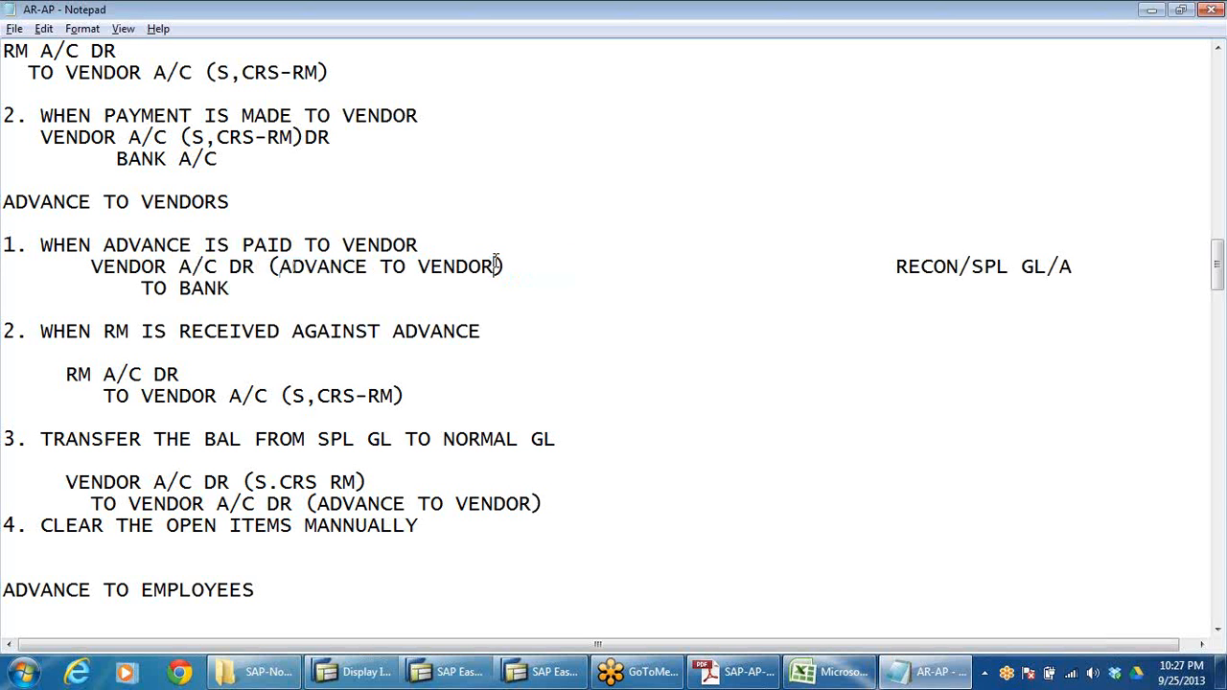
{"action": "left_click", "coordinate": [193, 289]}
{"action": "left_click_drag", "start_coordinate": [278, 266], "coordinate": [507, 275]}
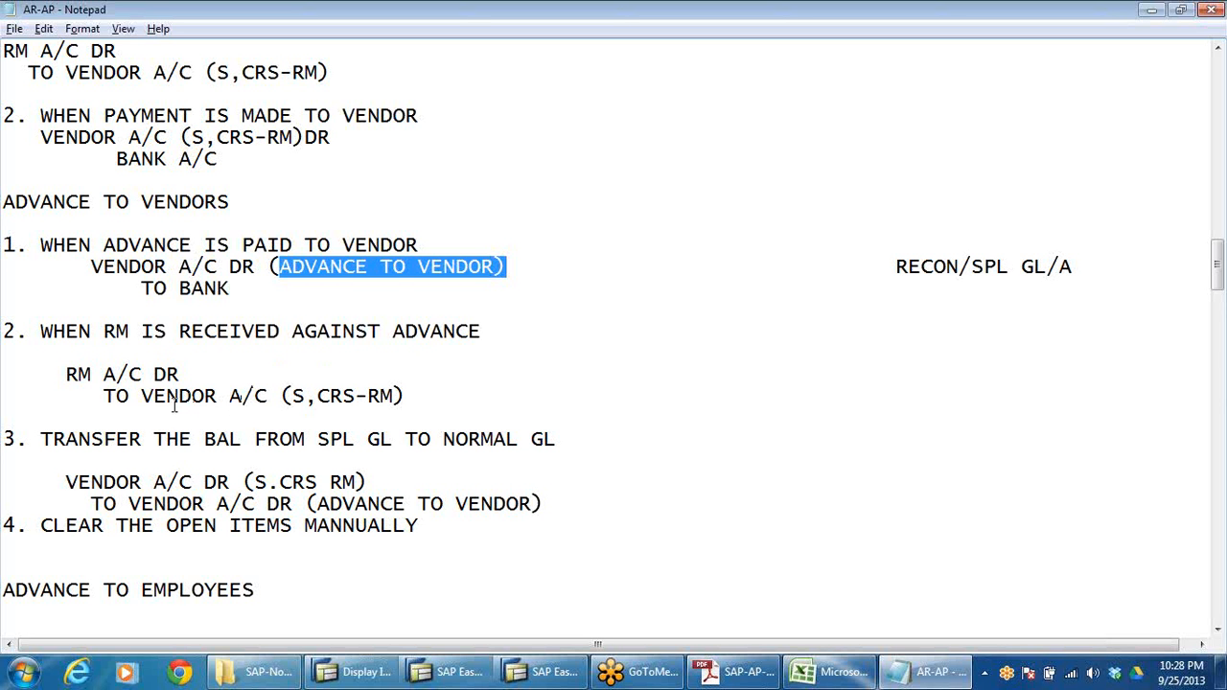
- Review the entry for RM received against an advance, highlighting the vendor credit and its S,CRS-RM account
{"action": "left_click_drag", "start_coordinate": [53, 374], "coordinate": [230, 396]}
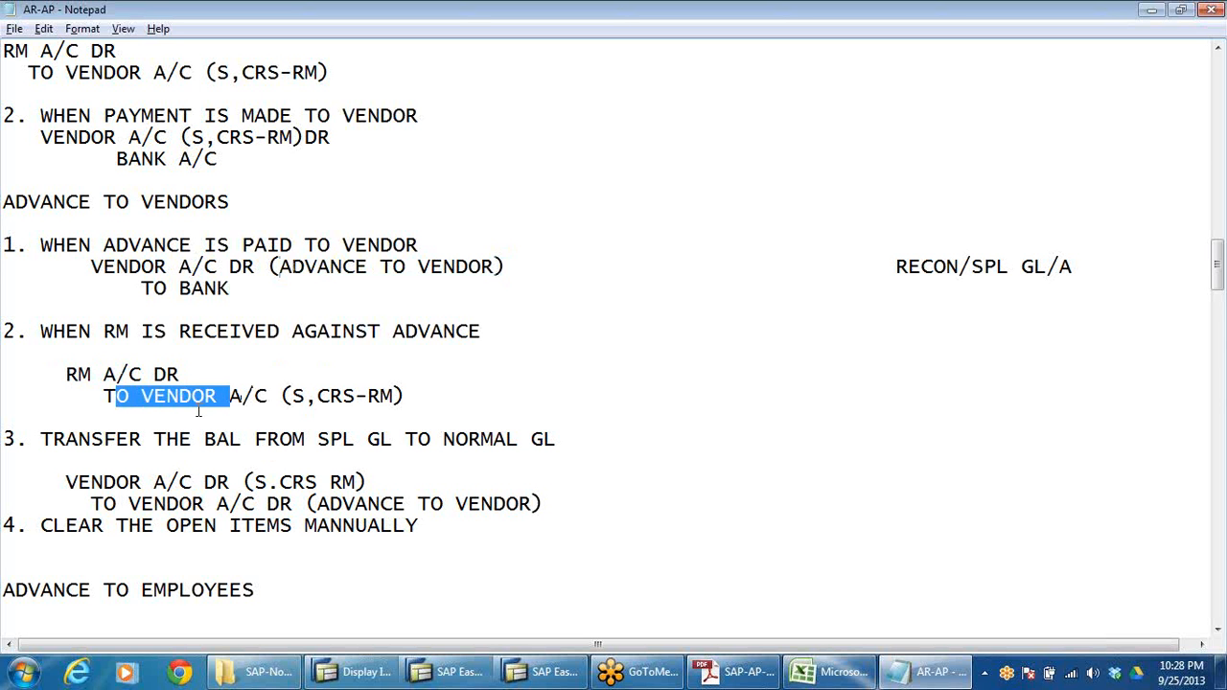
{"action": "left_click_drag", "start_coordinate": [291, 396], "coordinate": [417, 401]}
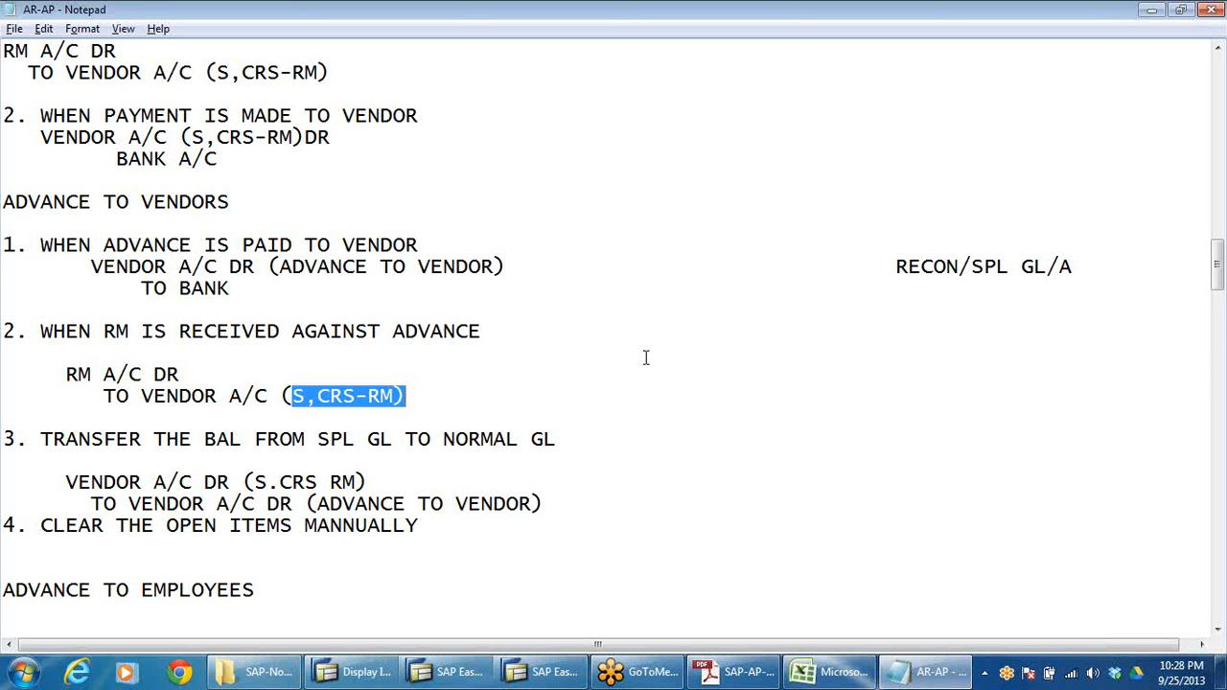
{"action": "left_click", "coordinate": [401, 402]}
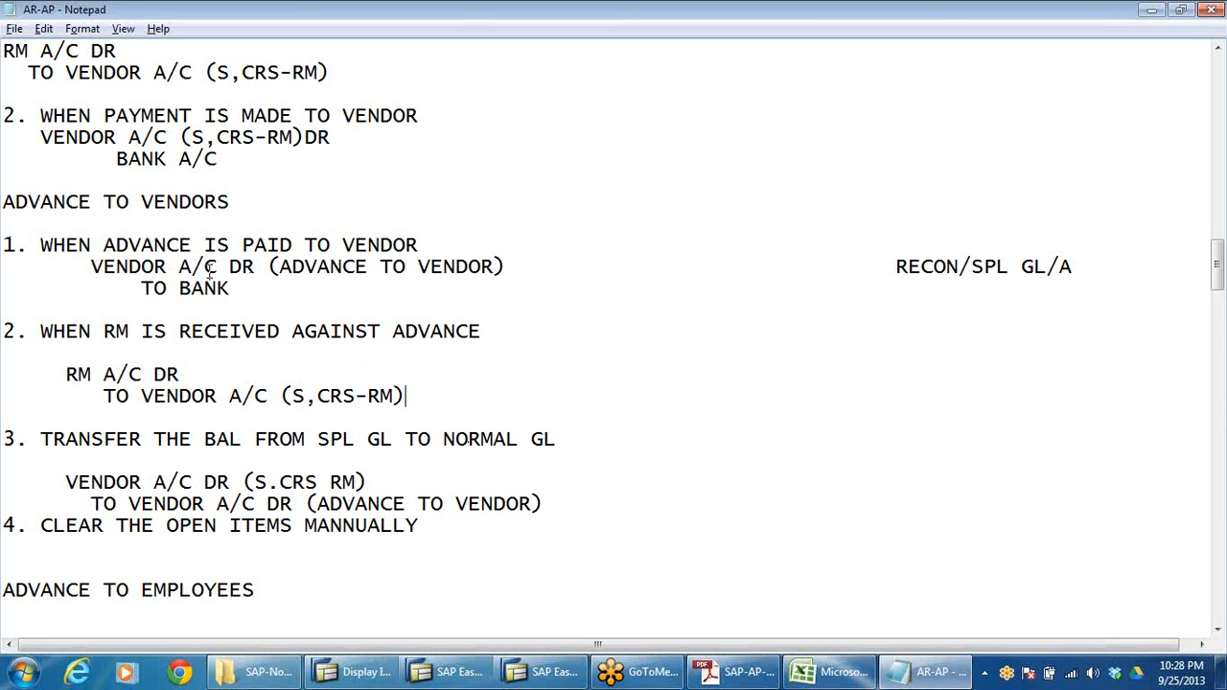
- Remove the blank space before RECON/SPL GL/A so it directly follows (ADVANCE TO VENDOR) in the advance-paid entry
{"action": "left_click", "coordinate": [897, 266]}
{"action": "key", "text": "BackSpace"}
{"action": "key", "text": "BackSpace"}
{"action": "key", "text": "BackSpace"}
{"action": "key", "text": "BackSpace"}
{"action": "key", "text": "BackSpace"}
{"action": "key", "text": "BackSpace"}
{"action": "key", "text": "BackSpace"}
{"action": "key", "text": "BackSpace"}
{"action": "key", "text": "BackSpace"}
{"action": "key", "text": "BackSpace"}
{"action": "key", "text": "BackSpace"}
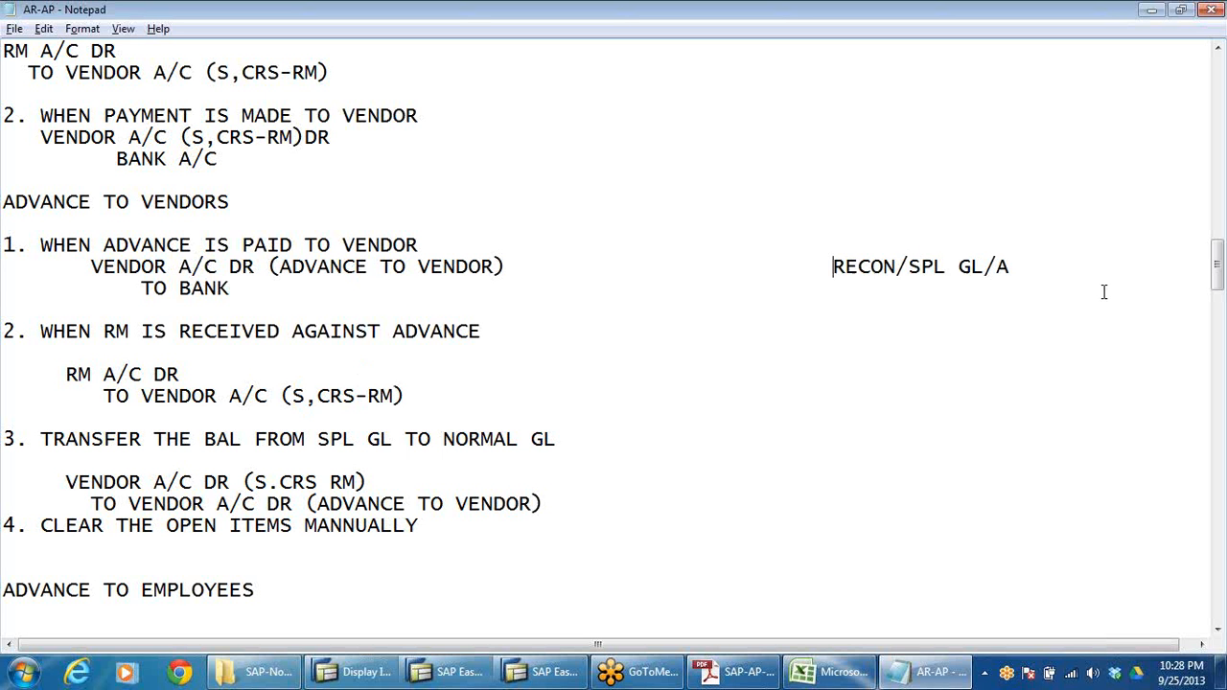
{"action": "key", "text": "BackSpace"}
{"action": "key", "text": "BackSpace"}
{"action": "key", "text": "BackSpace"}
{"action": "key", "text": "BackSpace"}
{"action": "key", "text": "BackSpace"}
{"action": "key", "text": "BackSpace"}
{"action": "key", "text": "BackSpace"}
{"action": "key", "text": "BackSpace"}
{"action": "key", "text": "BackSpace"}
{"action": "key", "text": "BackSpace"}
{"action": "key", "text": "BackSpace"}
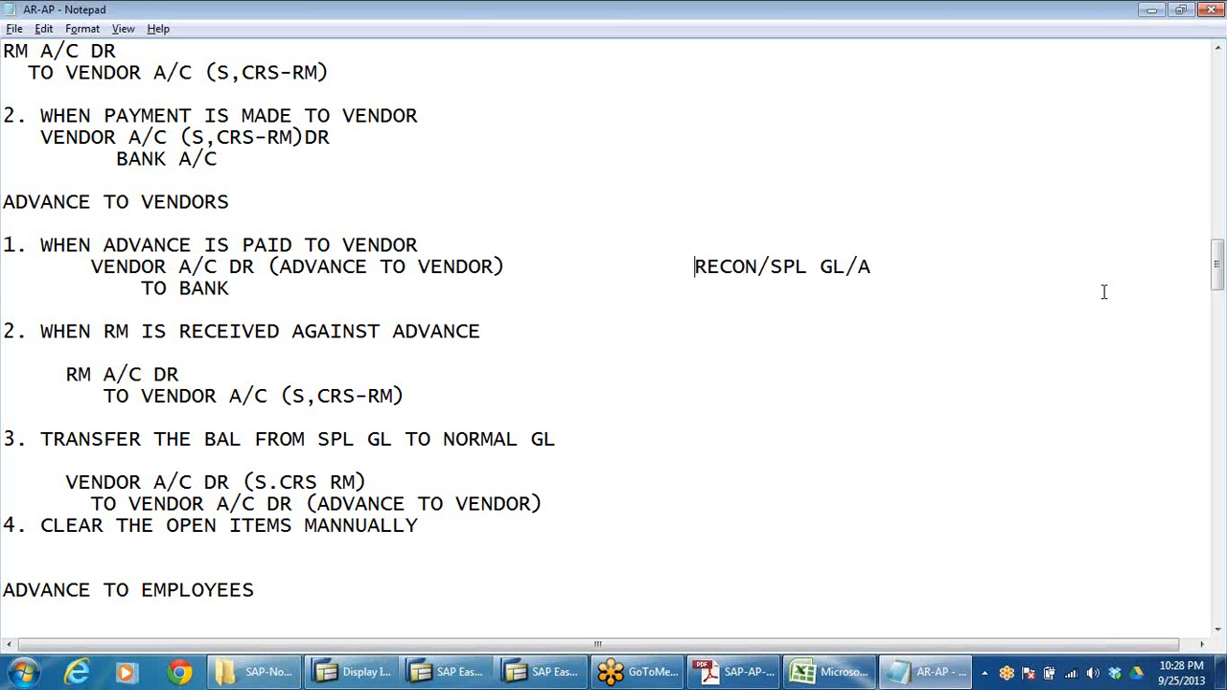
{"action": "key", "text": "BackSpace"}
{"action": "key", "text": "BackSpace"}
{"action": "key", "text": "BackSpace"}
{"action": "key", "text": "BackSpace"}
{"action": "key", "text": "BackSpace"}
{"action": "key", "text": "BackSpace"}
{"action": "key", "text": "BackSpace"}
{"action": "key", "text": "BackSpace"}
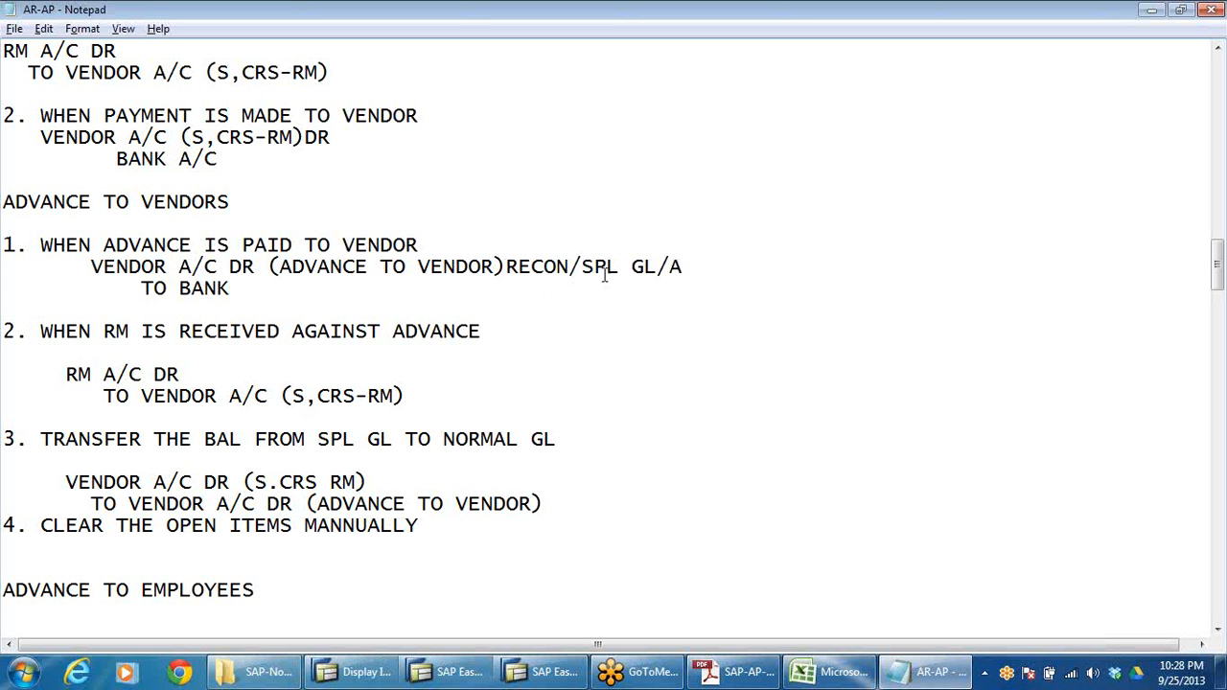
- Review the special GL indicator A and the ADVANCE TO VENDOR account in the advance-paid entry, glancing at the employee advance notes
{"action": "left_click_drag", "start_coordinate": [606, 274], "coordinate": [668, 269]}
{"action": "scroll", "coordinate": [341, 400], "scroll_direction": "down", "scroll_amount": 5}
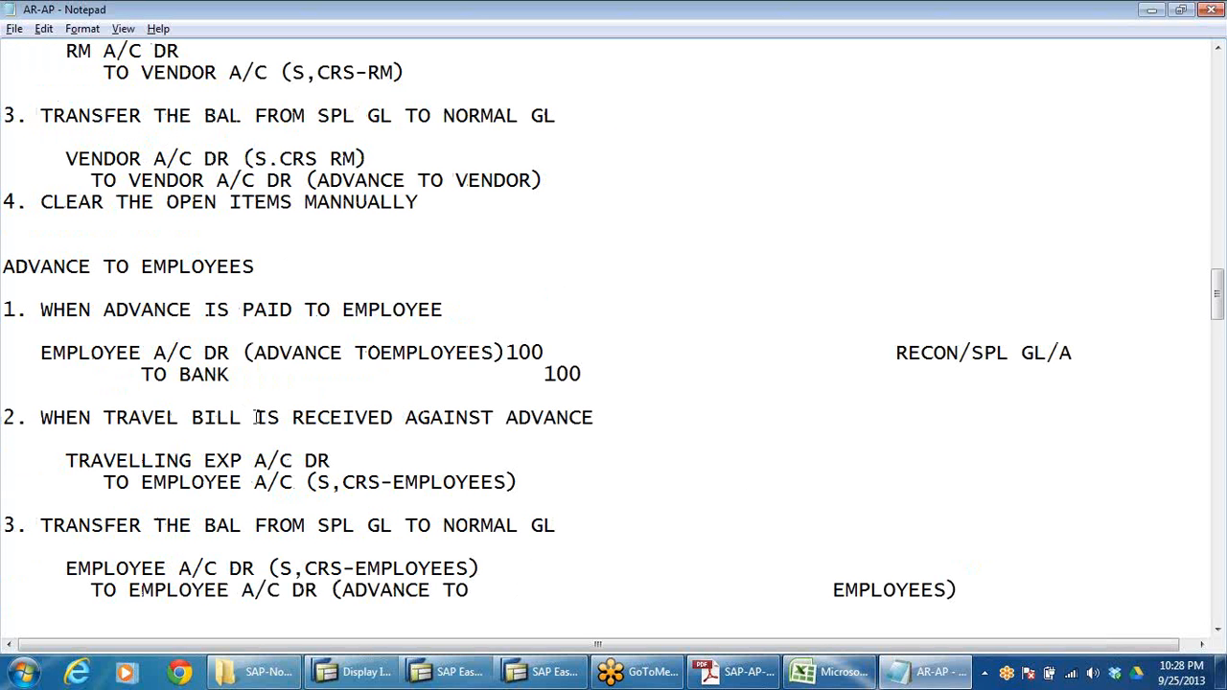
{"action": "scroll", "coordinate": [243, 285], "scroll_direction": "up", "scroll_amount": 2}
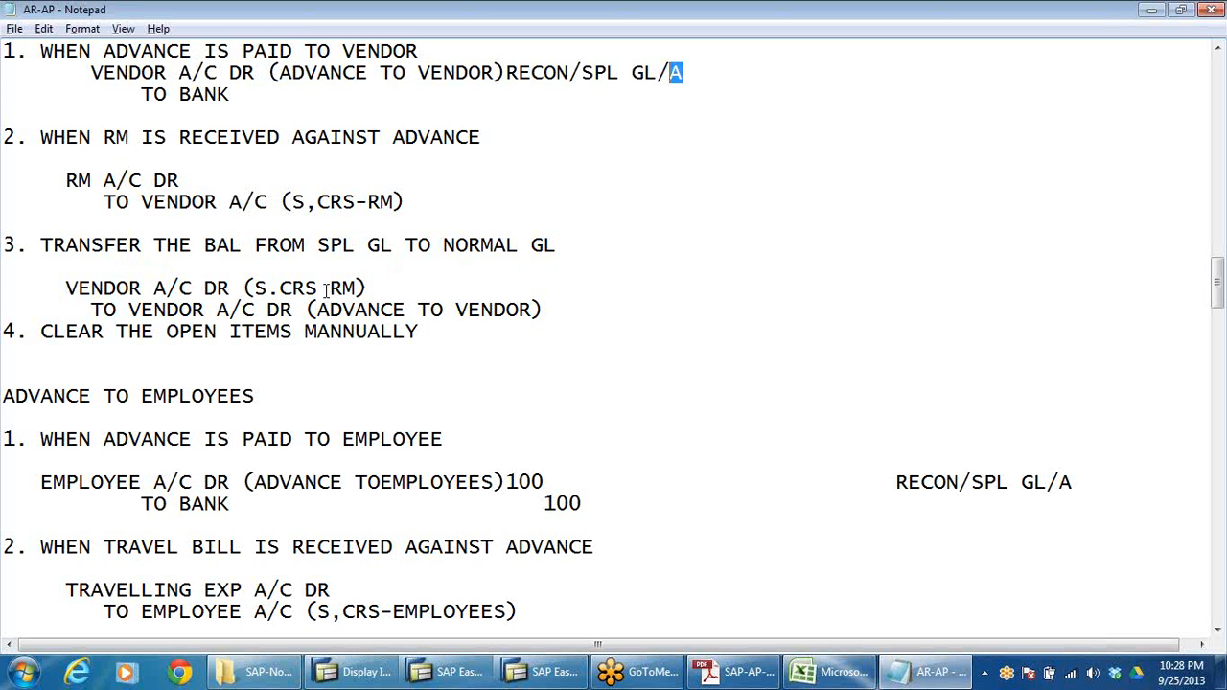
{"action": "scroll", "coordinate": [323, 309], "scroll_direction": "up", "scroll_amount": 2}
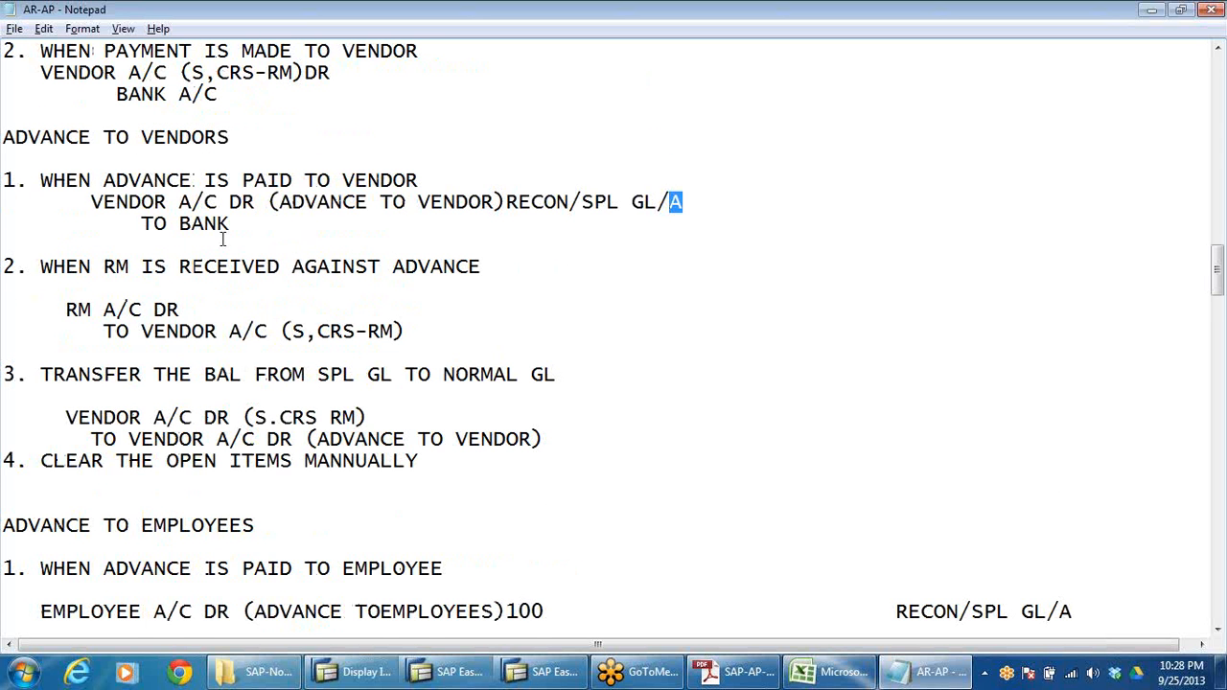
{"action": "left_click_drag", "start_coordinate": [292, 204], "coordinate": [497, 203]}
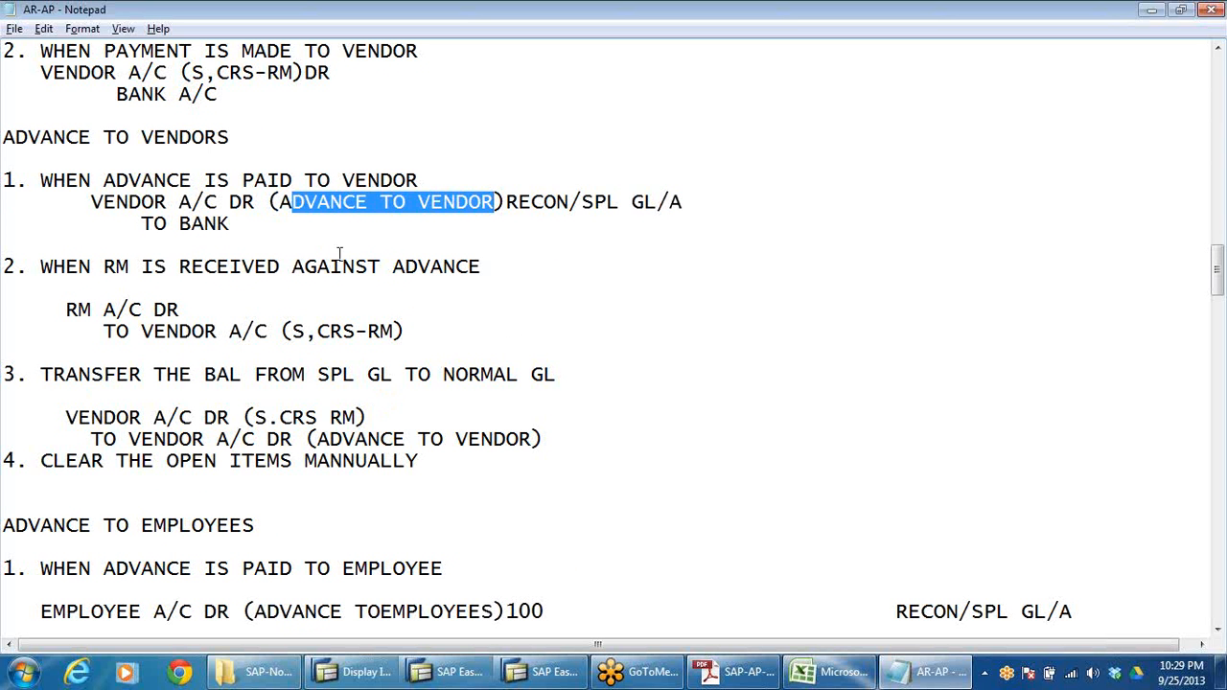
{"action": "left_click", "coordinate": [328, 207]}
{"action": "left_click_drag", "start_coordinate": [280, 203], "coordinate": [473, 205]}
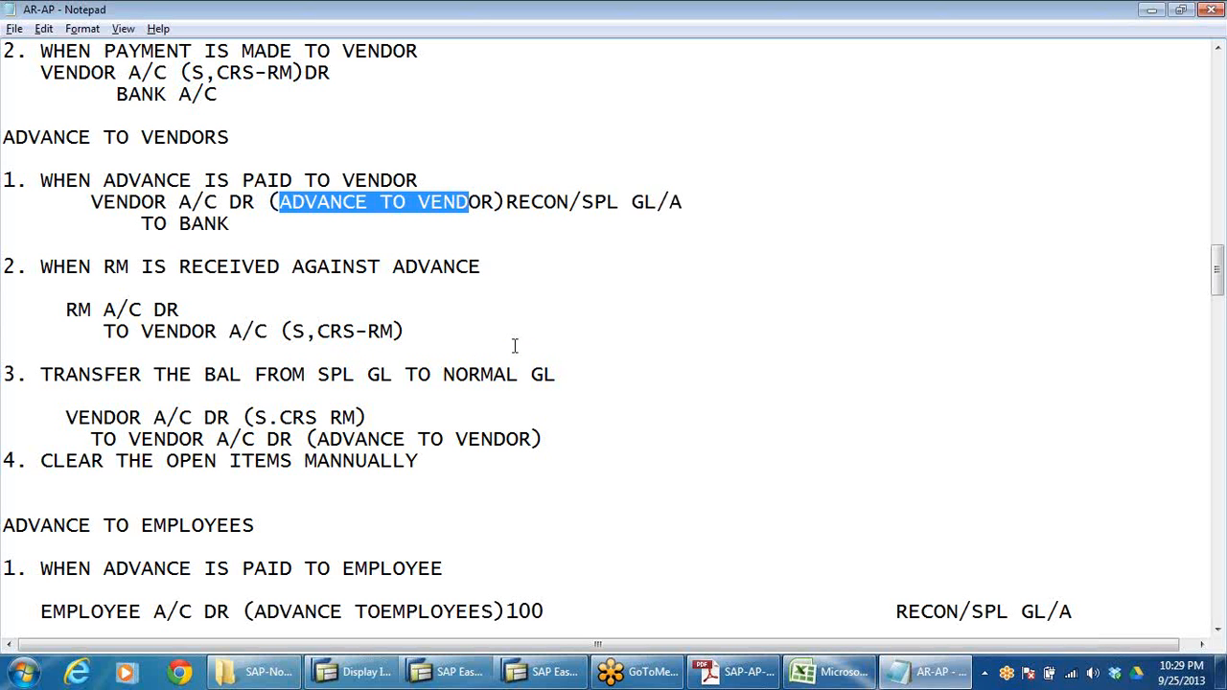
{"action": "left_click_drag", "start_coordinate": [278, 202], "coordinate": [498, 202]}
- Examine the S,CRS-RM account in the RM receipt entry and the entry transferring the balance from special GL to normal GL
{"action": "left_click_drag", "start_coordinate": [306, 332], "coordinate": [545, 337]}
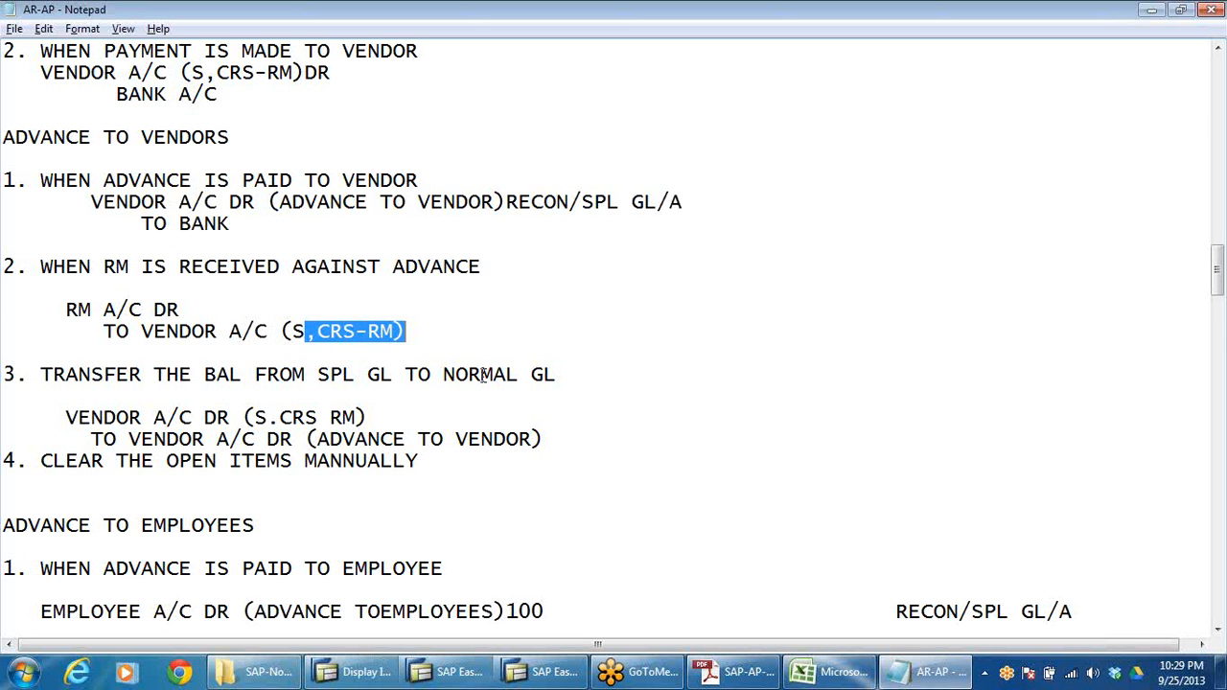
{"action": "left_click", "coordinate": [122, 400]}
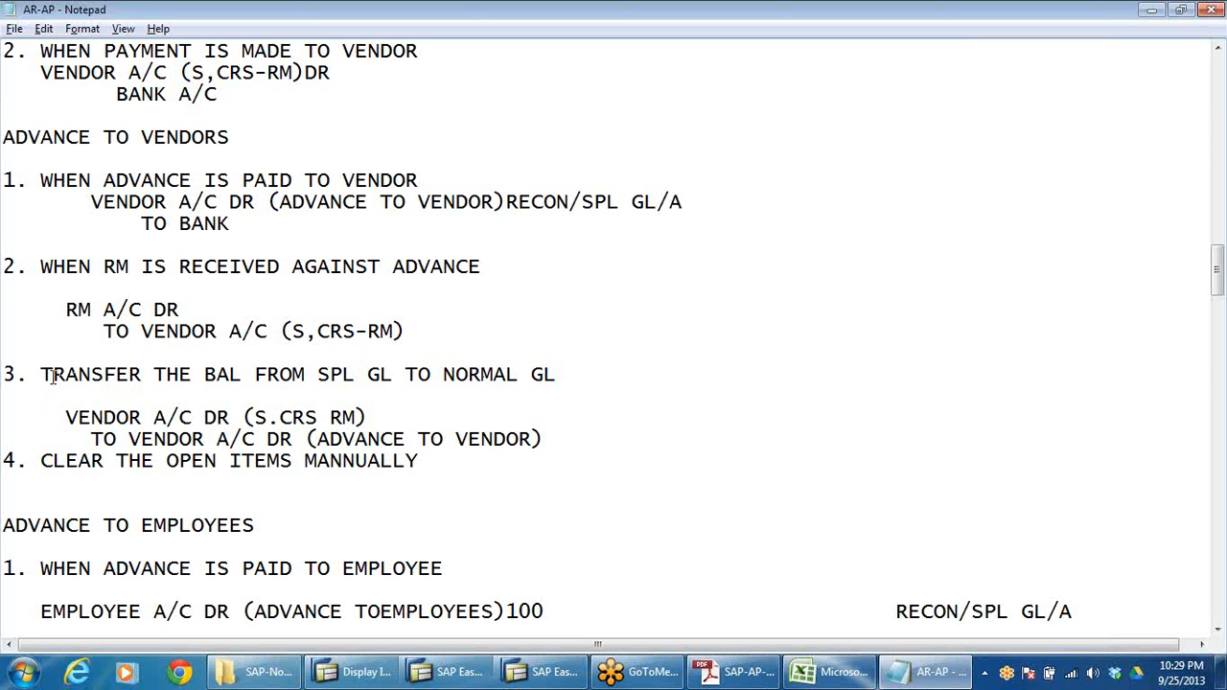
{"action": "left_click_drag", "start_coordinate": [40, 373], "coordinate": [607, 379]}
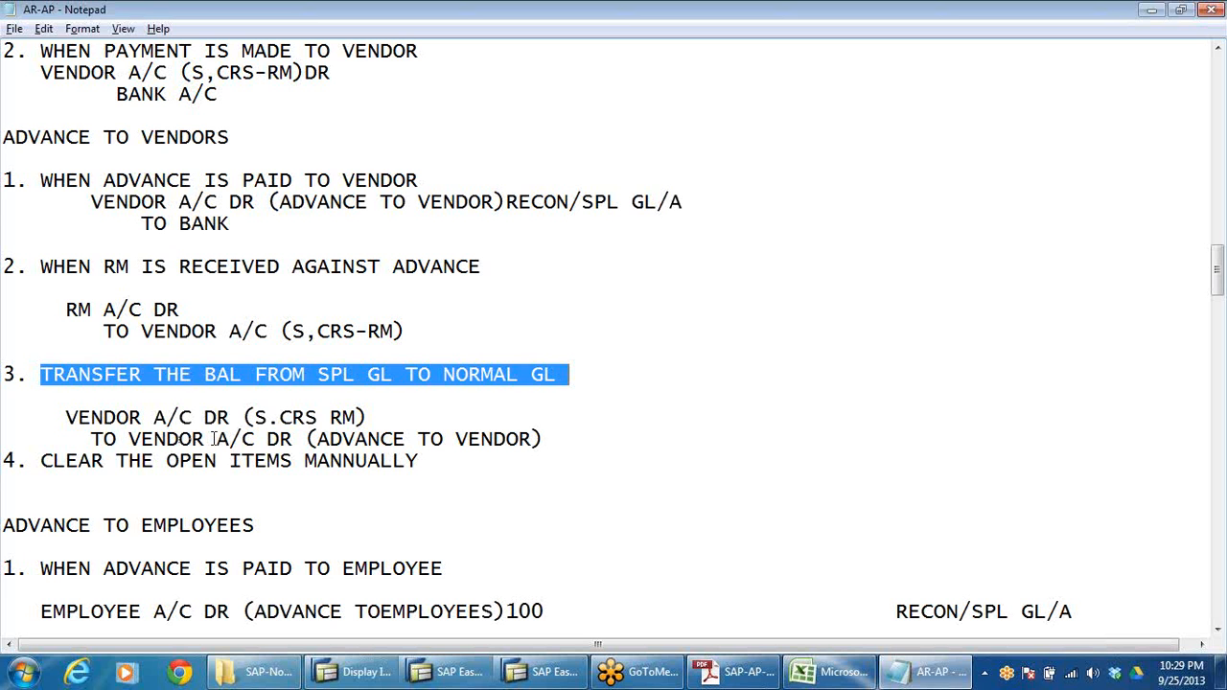
{"action": "left_click", "coordinate": [67, 413]}
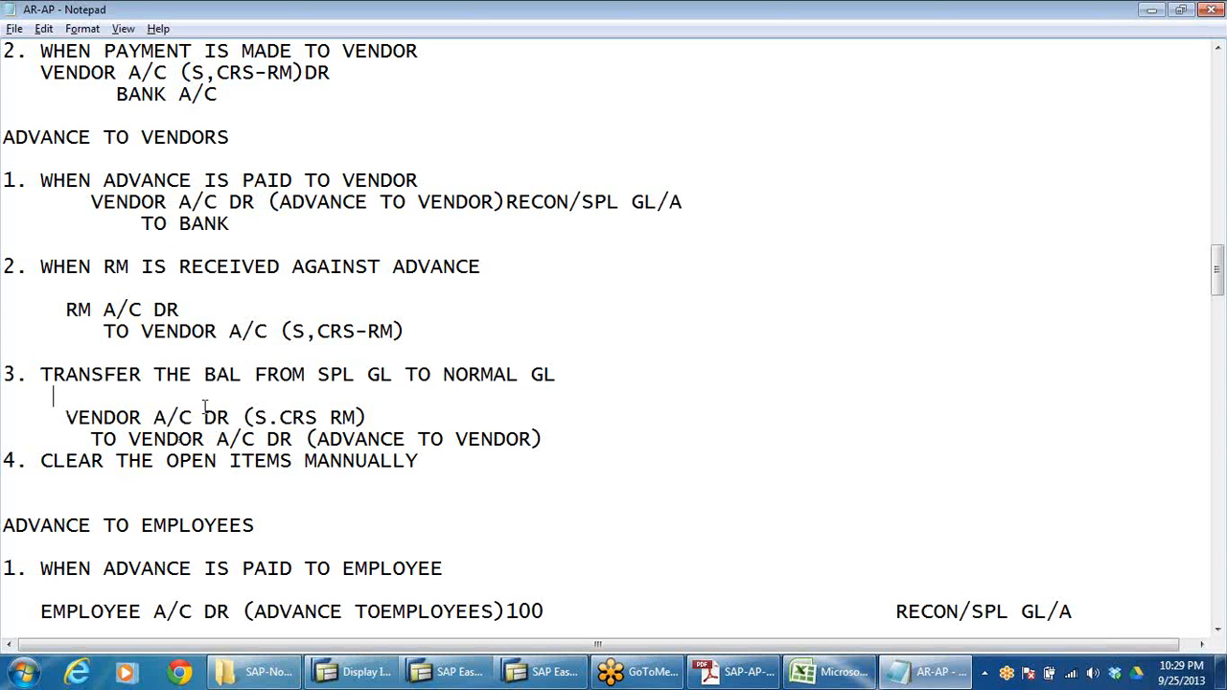
{"action": "left_click_drag", "start_coordinate": [253, 418], "coordinate": [544, 441]}
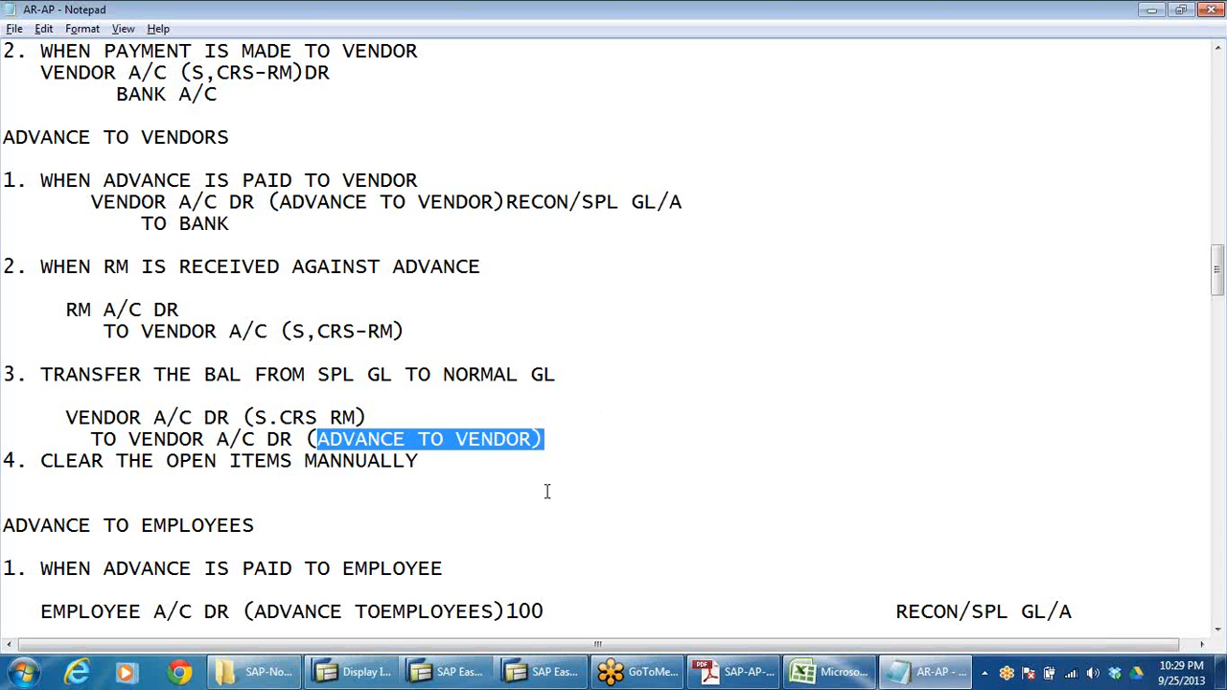
- Switch to SAP and display the 2013 balances of vendor ABC RAW MATERIAL SUPPLIERS in company code DRLB with FK10N
{"action": "mouse_move", "coordinate": [460, 677]}
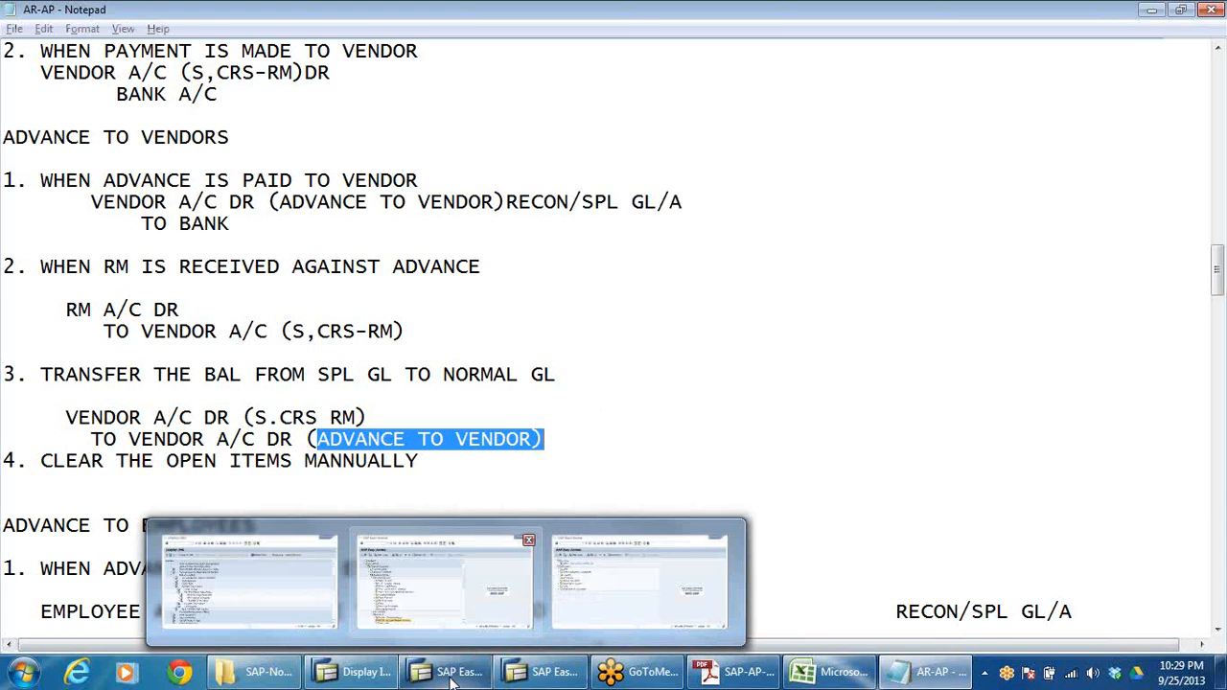
{"action": "left_click", "coordinate": [220, 554]}
{"action": "scroll", "coordinate": [277, 542], "scroll_direction": "down", "scroll_amount": 3}
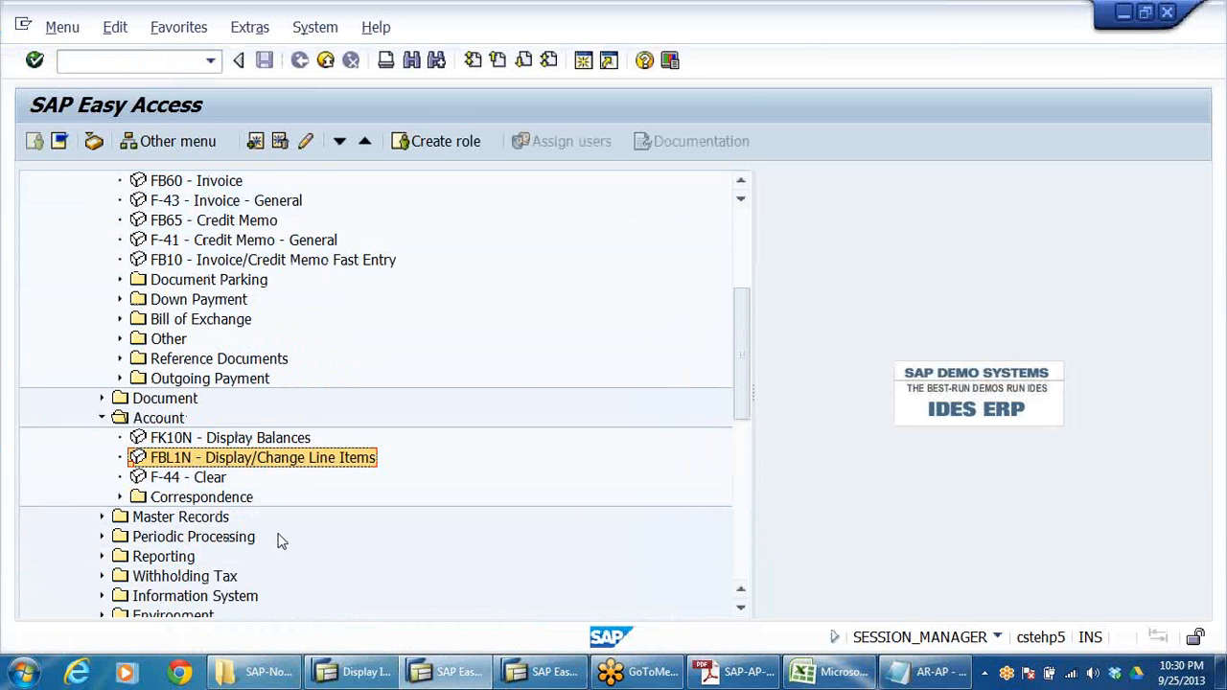
{"action": "double_click", "coordinate": [196, 440]}
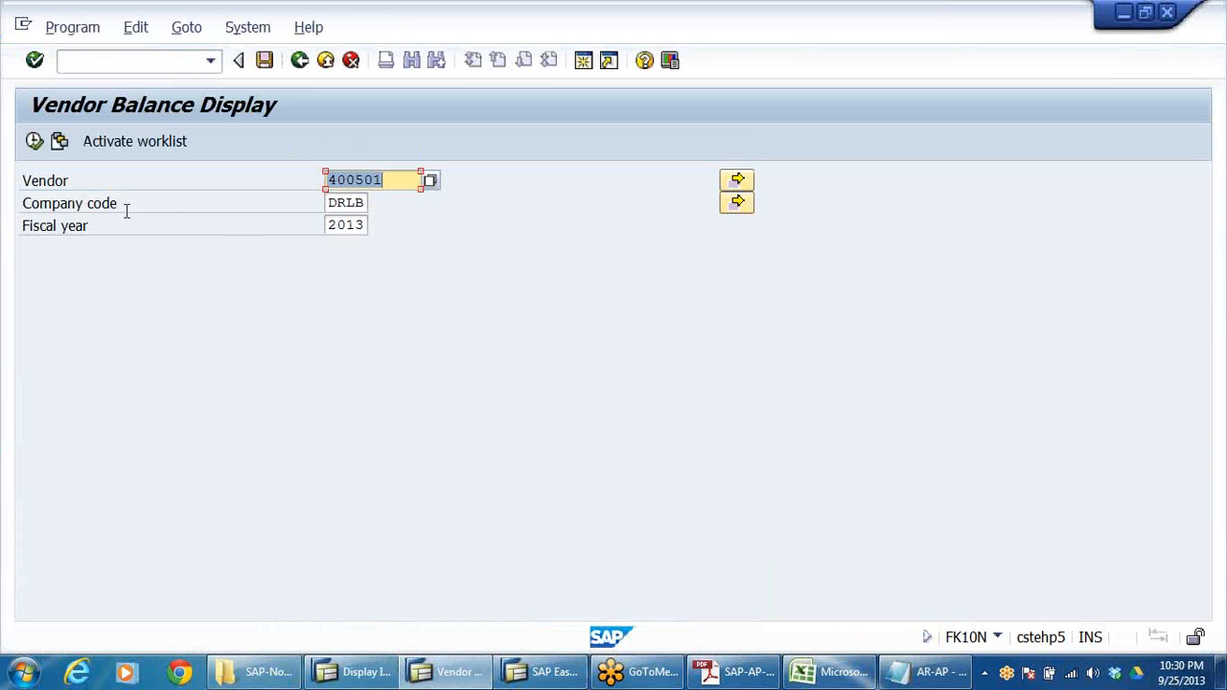
{"action": "key", "text": "F8"}
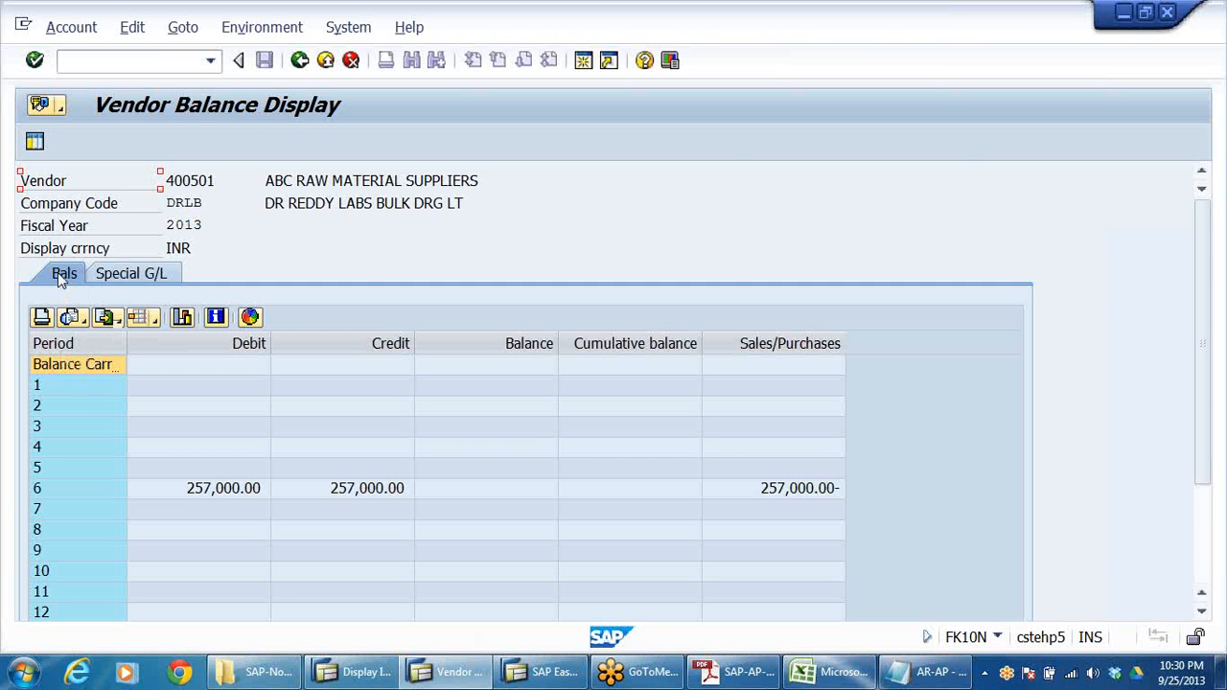
- Compare the vendor's special G/L debit and credit with its regular period balances, and return to the balance selection
{"action": "left_click", "coordinate": [167, 274]}
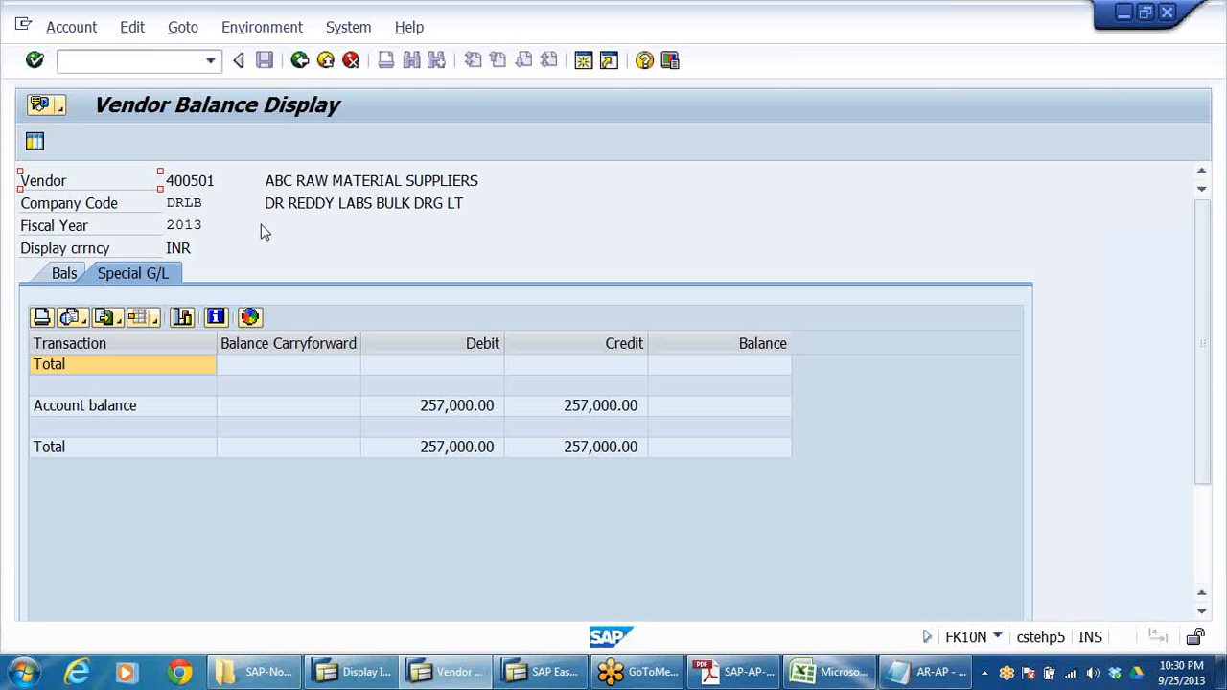
{"action": "left_click", "coordinate": [477, 406]}
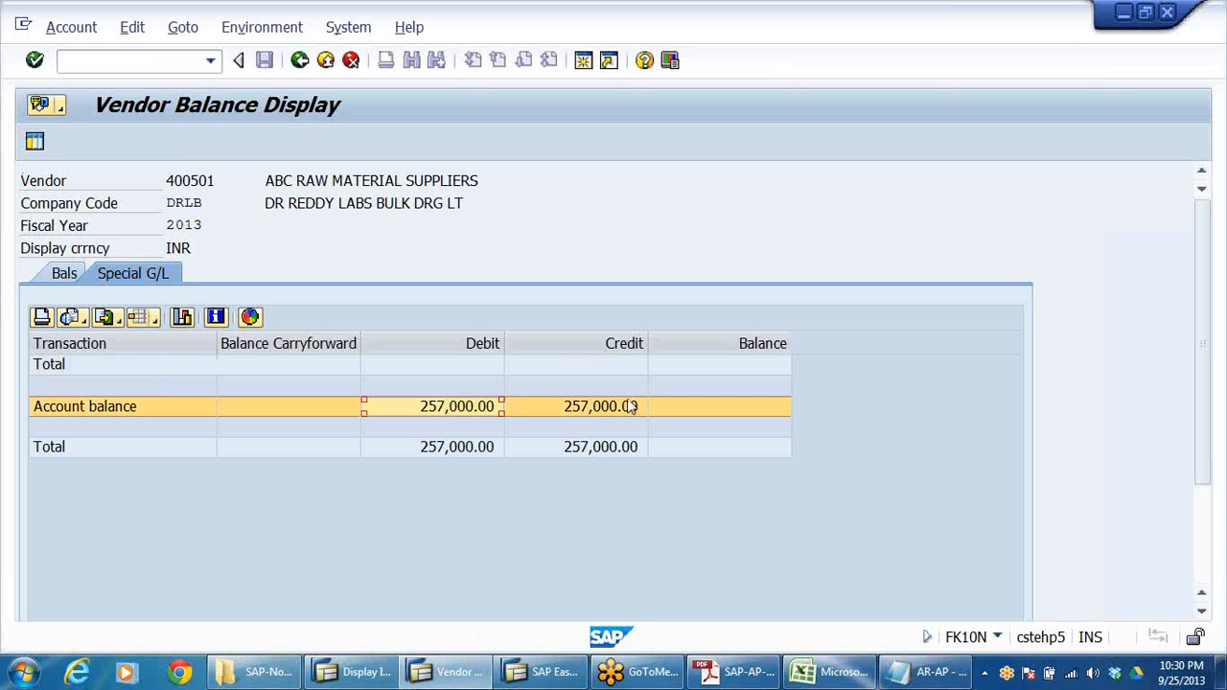
{"action": "left_click", "coordinate": [67, 274]}
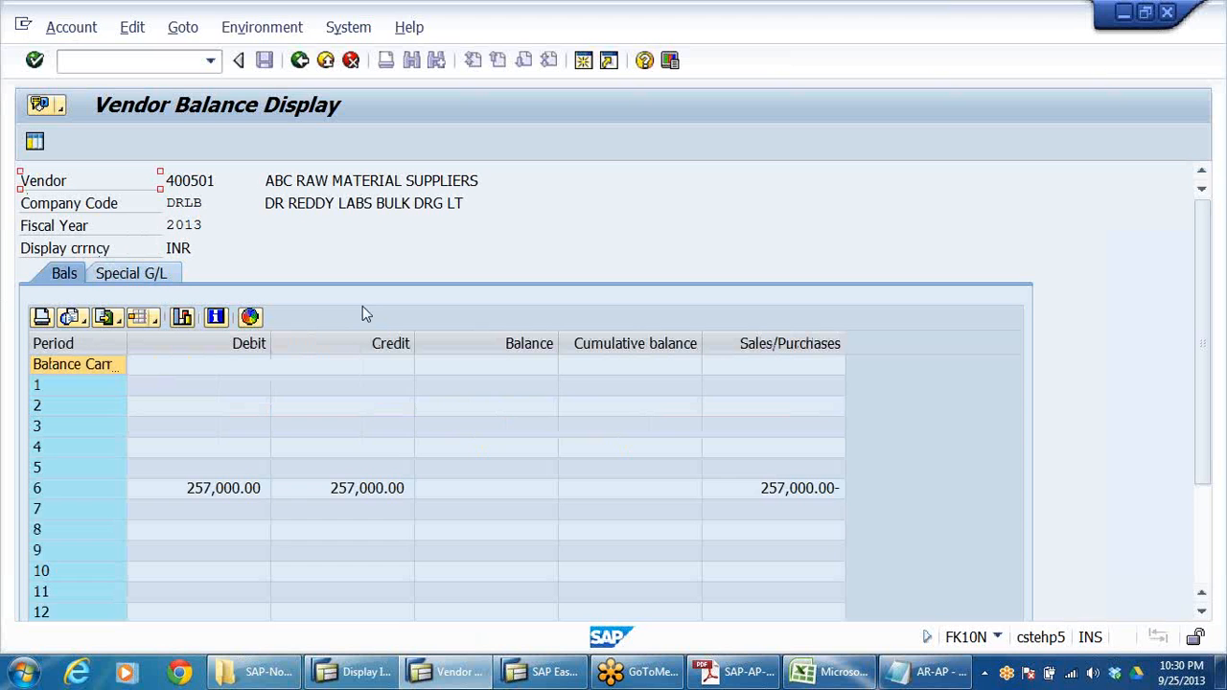
{"action": "left_click", "coordinate": [326, 61]}
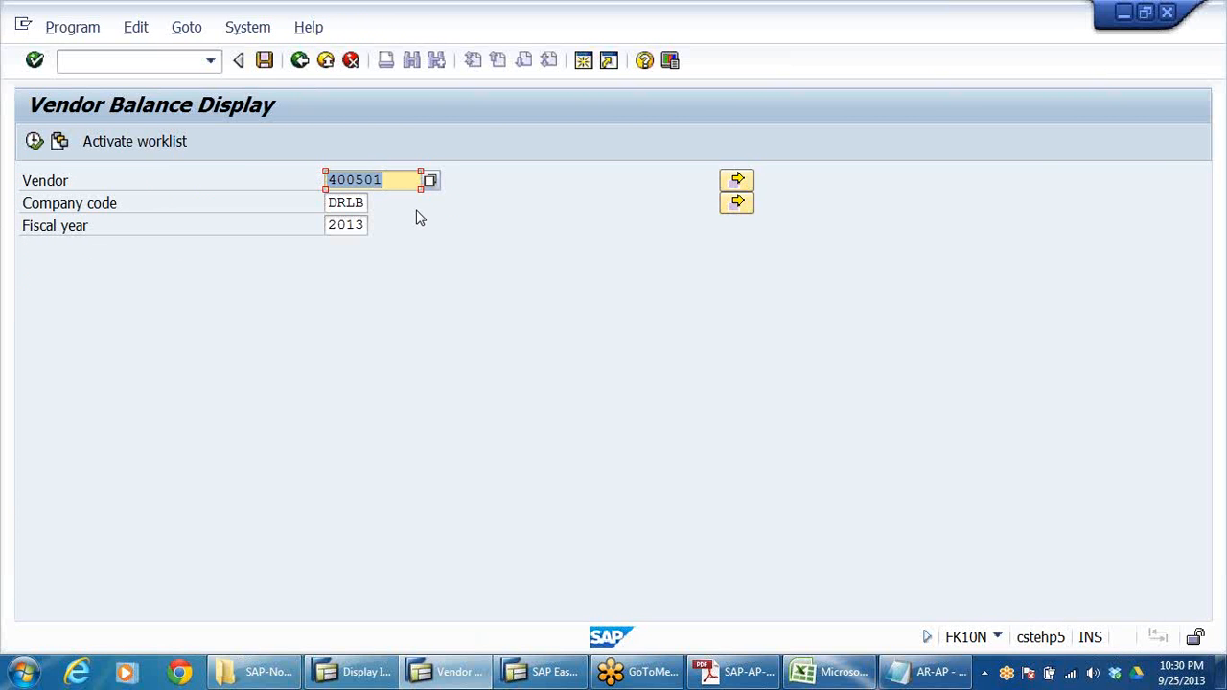
{"action": "left_click_drag", "start_coordinate": [398, 181], "coordinate": [326, 181]}
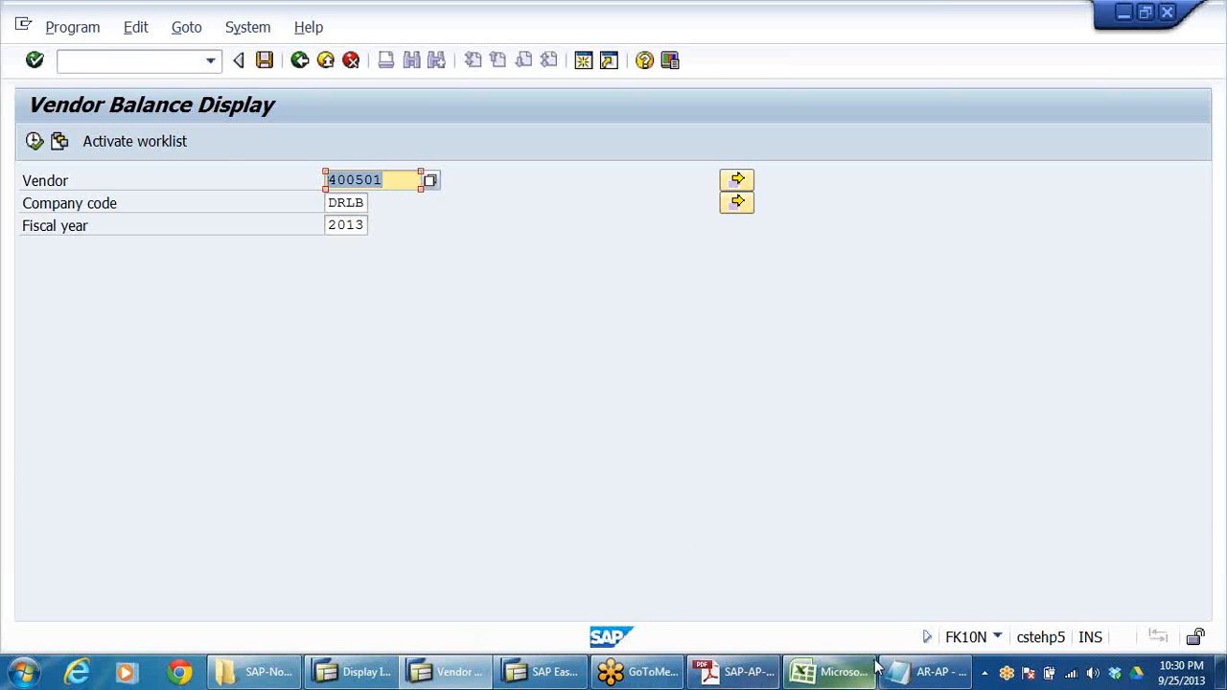
- Switch to the AR-AP notes in Notepad and review the ADVANCE TO VENDOR account in the advance-paid entry
{"action": "left_click", "coordinate": [928, 671]}
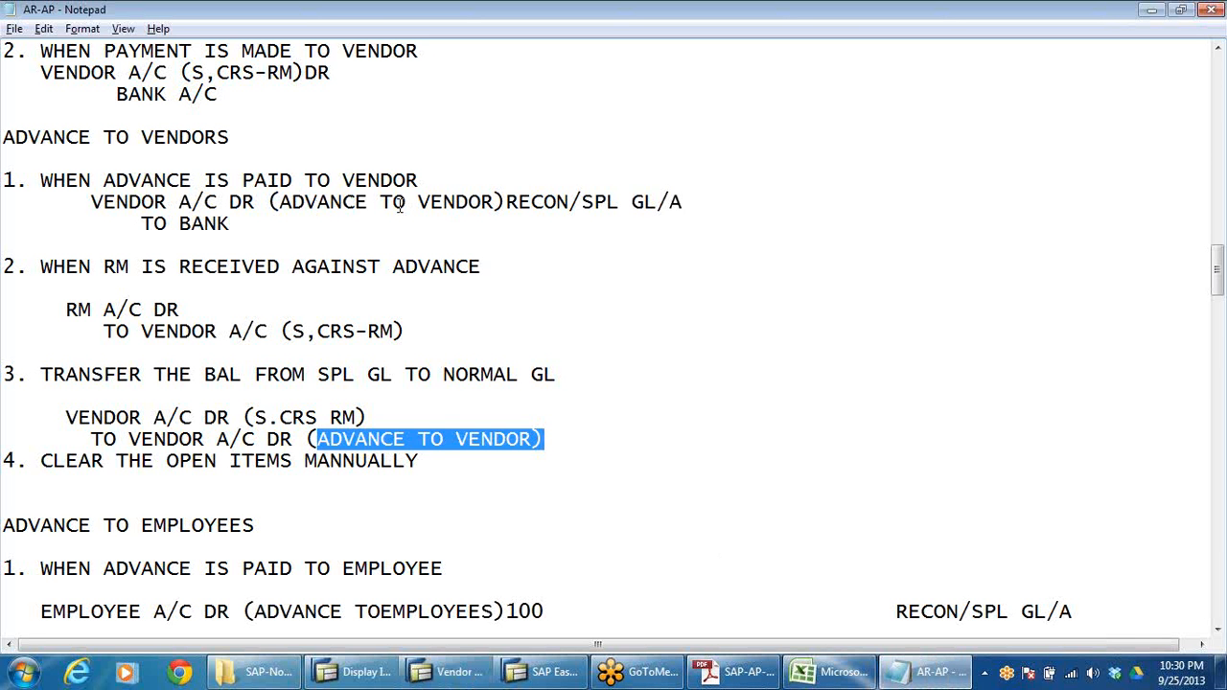
{"action": "left_click_drag", "start_coordinate": [279, 203], "coordinate": [487, 202]}
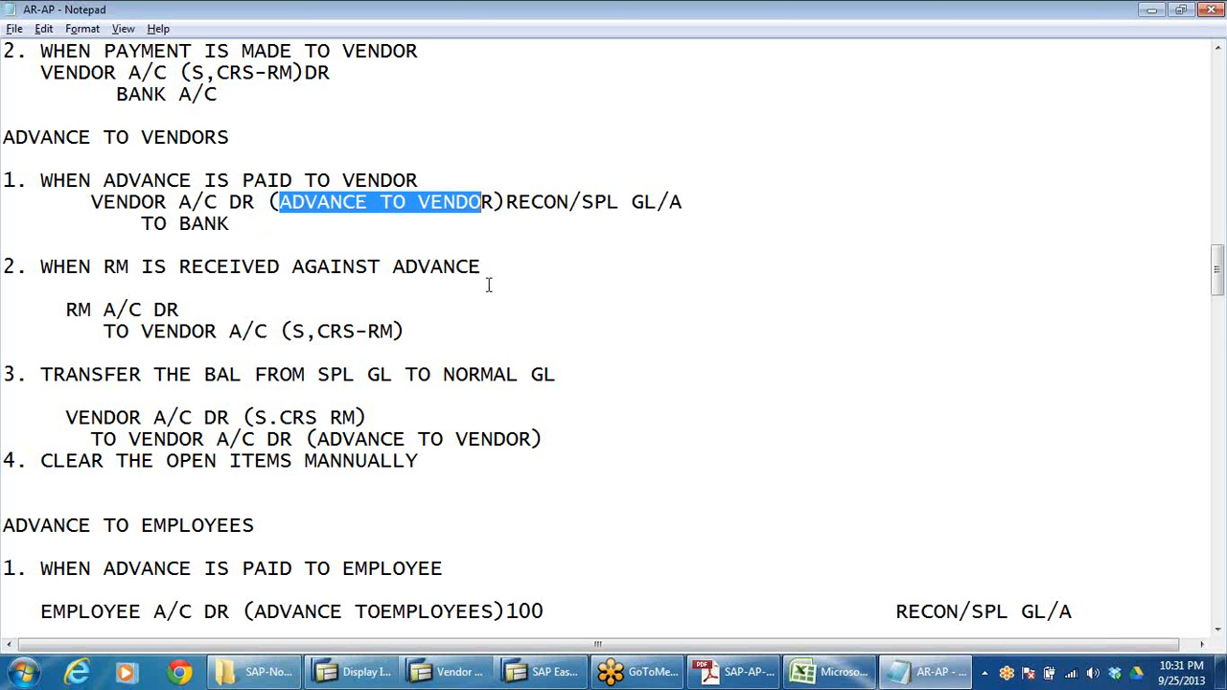
{"action": "left_click", "coordinate": [383, 202]}
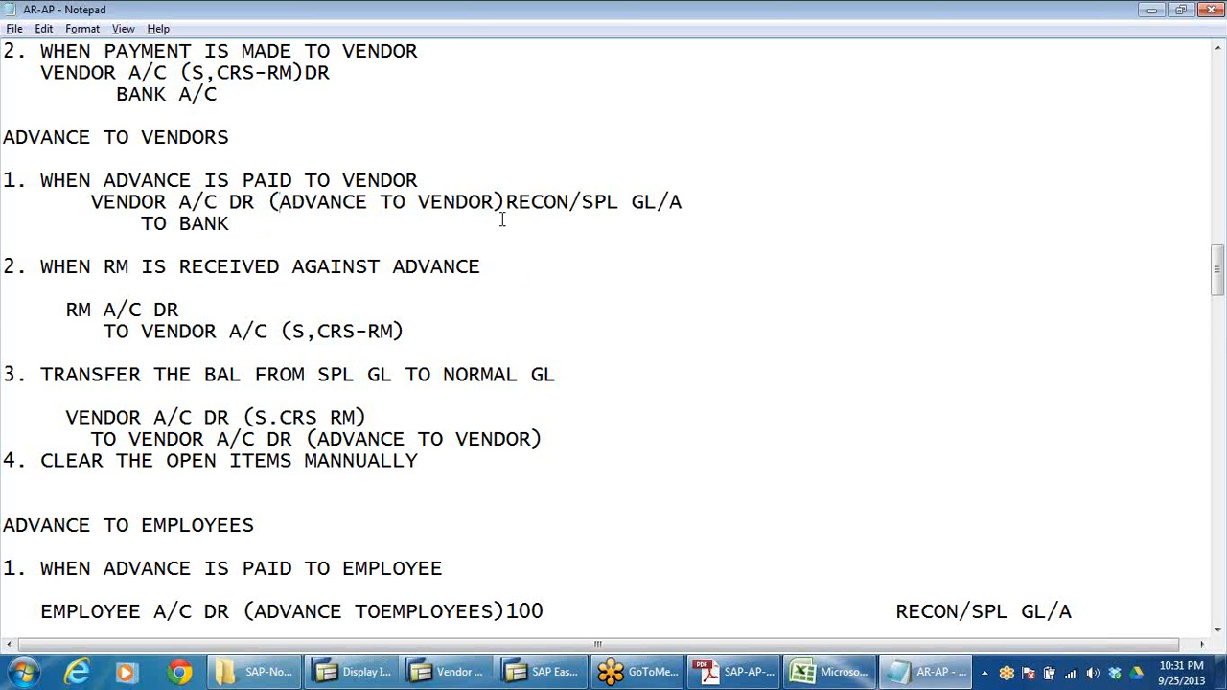
- Leave the vendor balance display in SAP and start transaction FS00 for G/L accounts, glancing at the advance notes
{"action": "key", "text": "alt+Tab"}
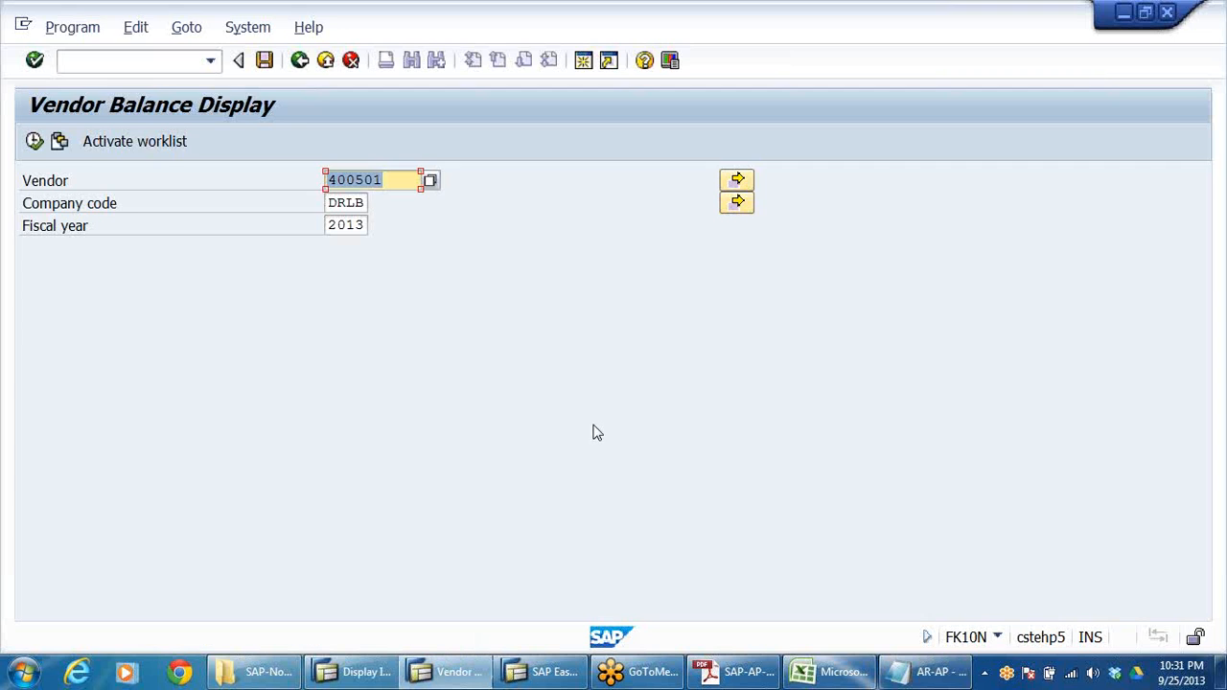
{"action": "left_click", "coordinate": [326, 61]}
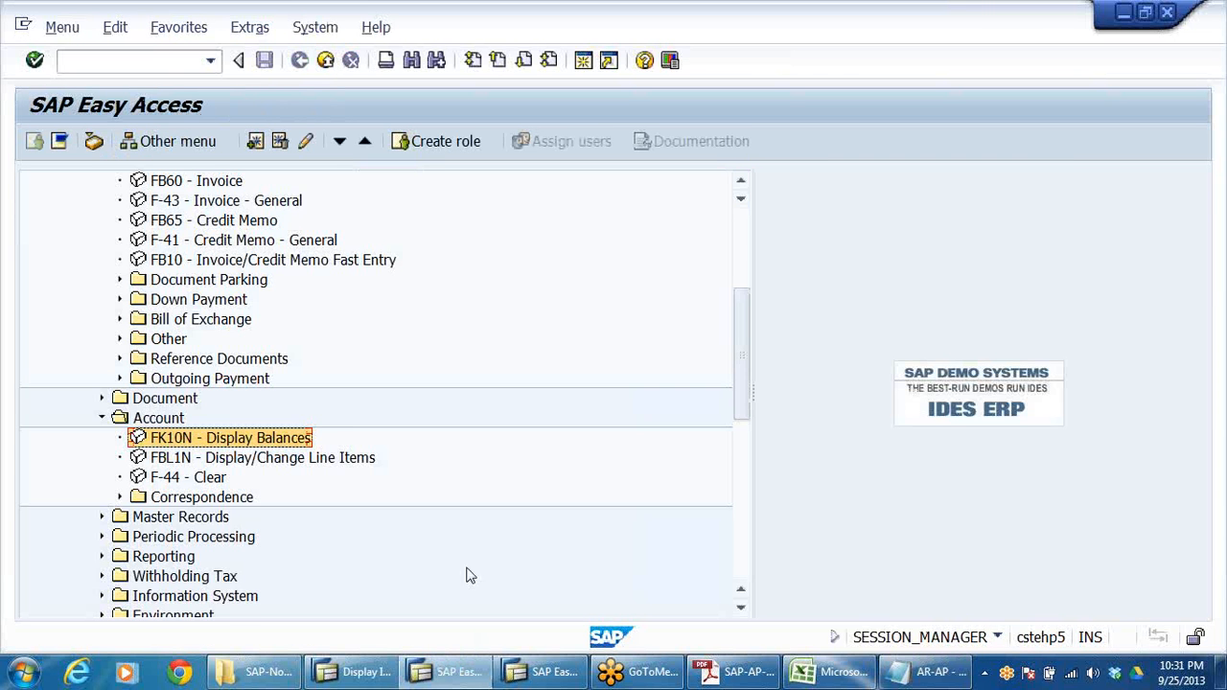
{"action": "scroll", "coordinate": [337, 486], "scroll_direction": "up", "scroll_amount": 2}
{"action": "left_click", "coordinate": [163, 61]}
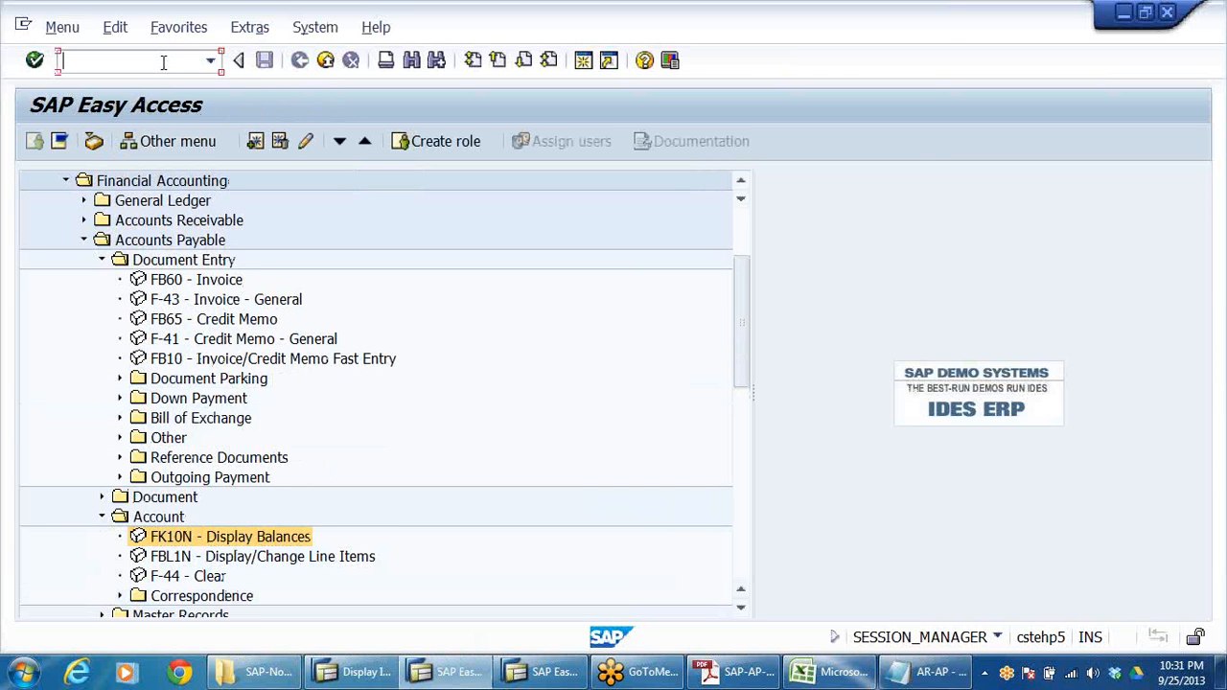
{"action": "type", "text": "FS00"}
{"action": "key", "text": "Return"}
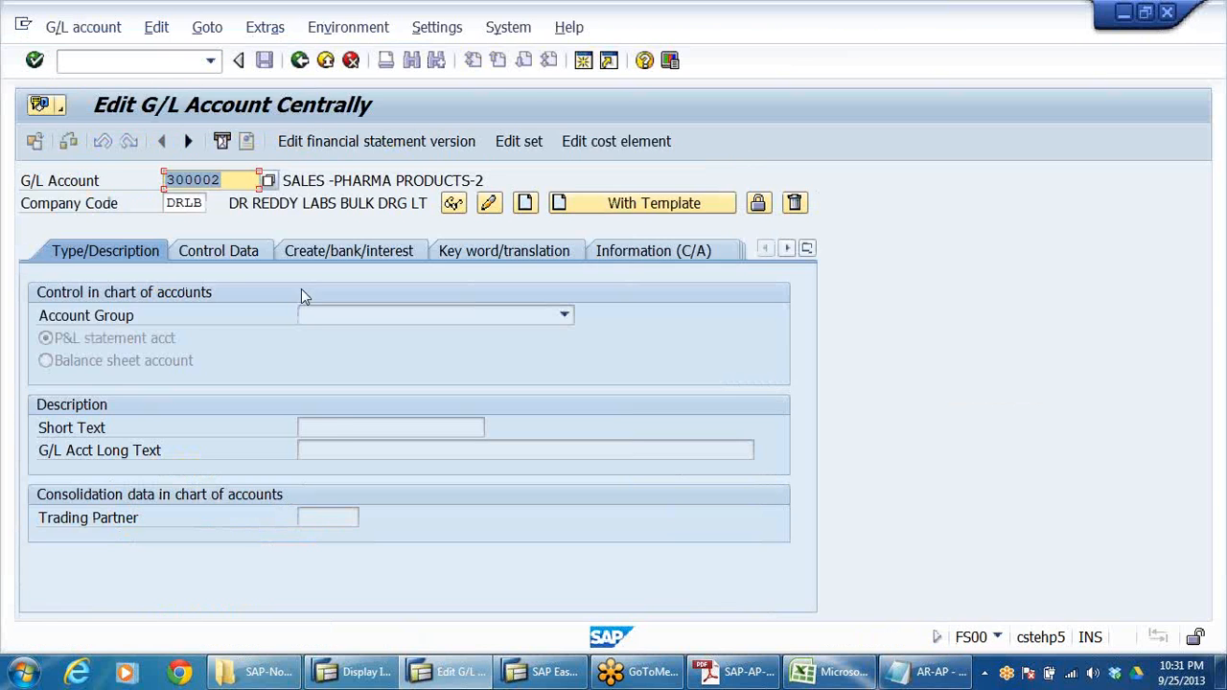
{"action": "key", "text": "alt+Tab"}
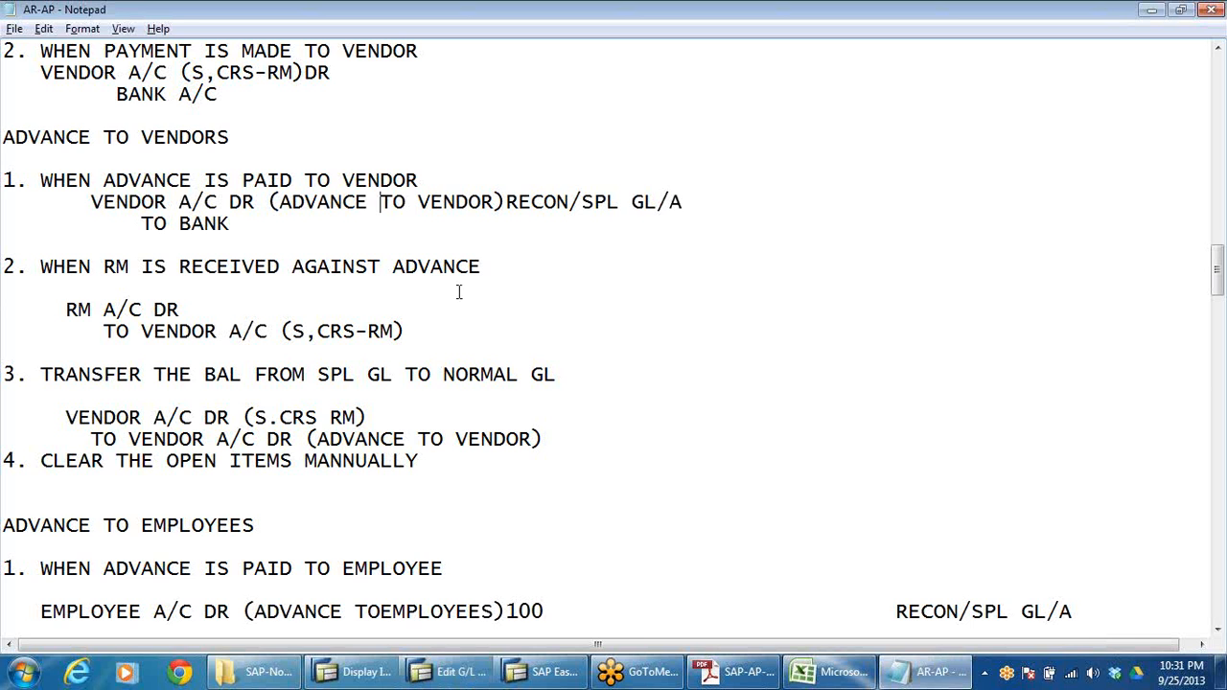
{"action": "key", "text": "alt+Tab"}
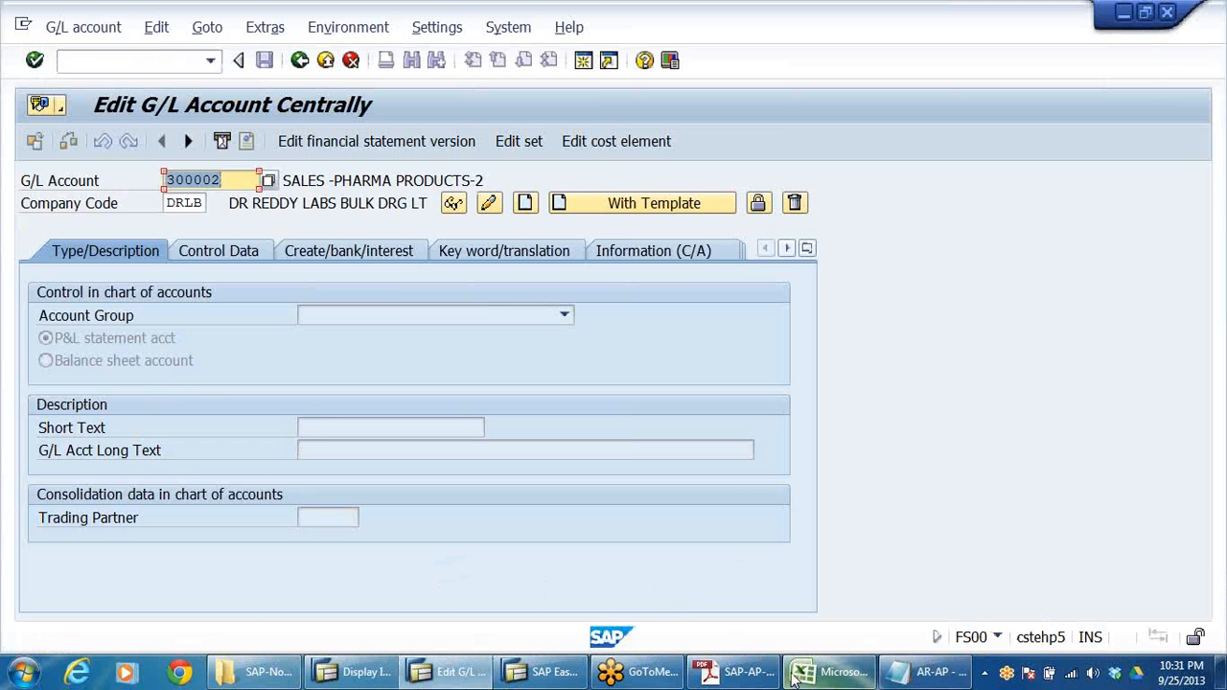
- Switch to the DRL_GRP workbook in Excel and bring up the ACC GRP sheet listing the account groups
{"action": "left_click", "coordinate": [824, 671]}
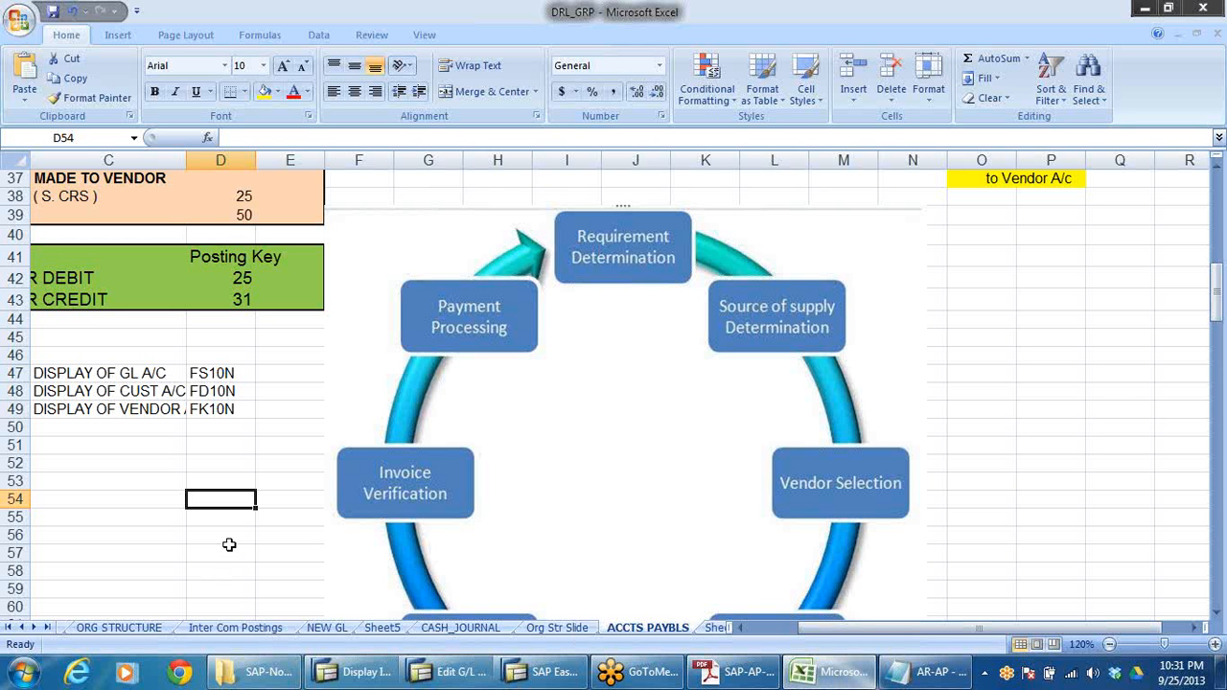
{"action": "scroll", "coordinate": [260, 527], "scroll_direction": "down", "scroll_amount": 9}
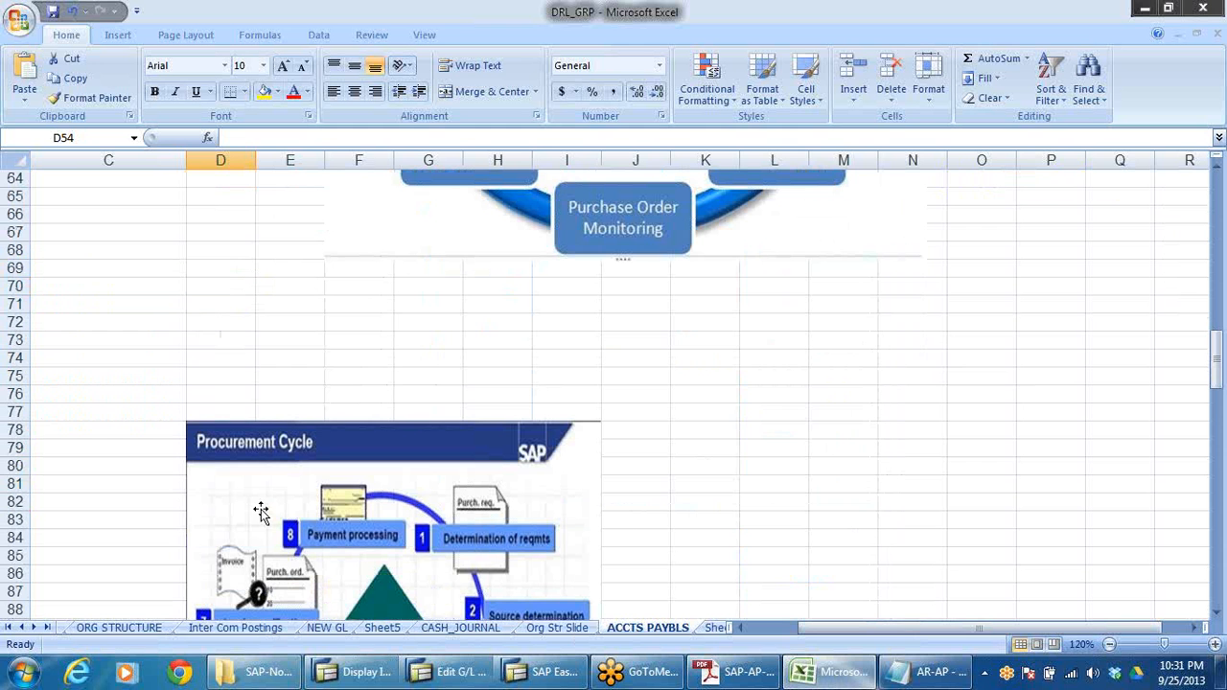
{"action": "scroll", "coordinate": [258, 508], "scroll_direction": "down", "scroll_amount": 3}
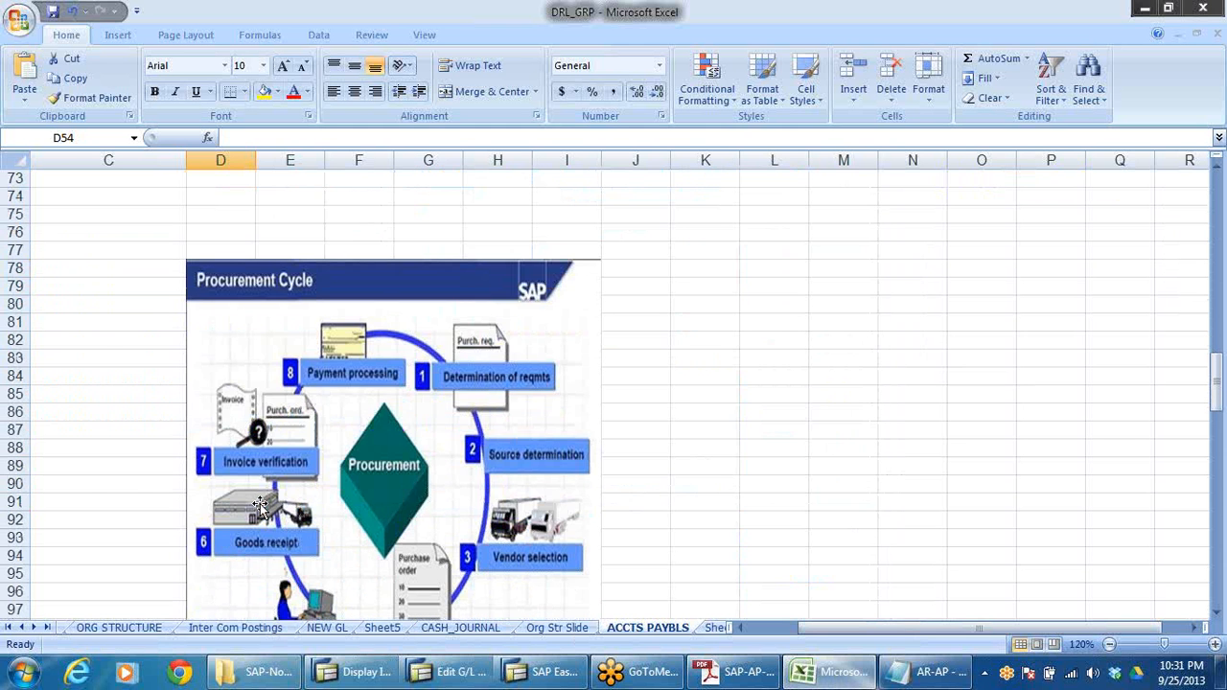
{"action": "left_click", "coordinate": [120, 628]}
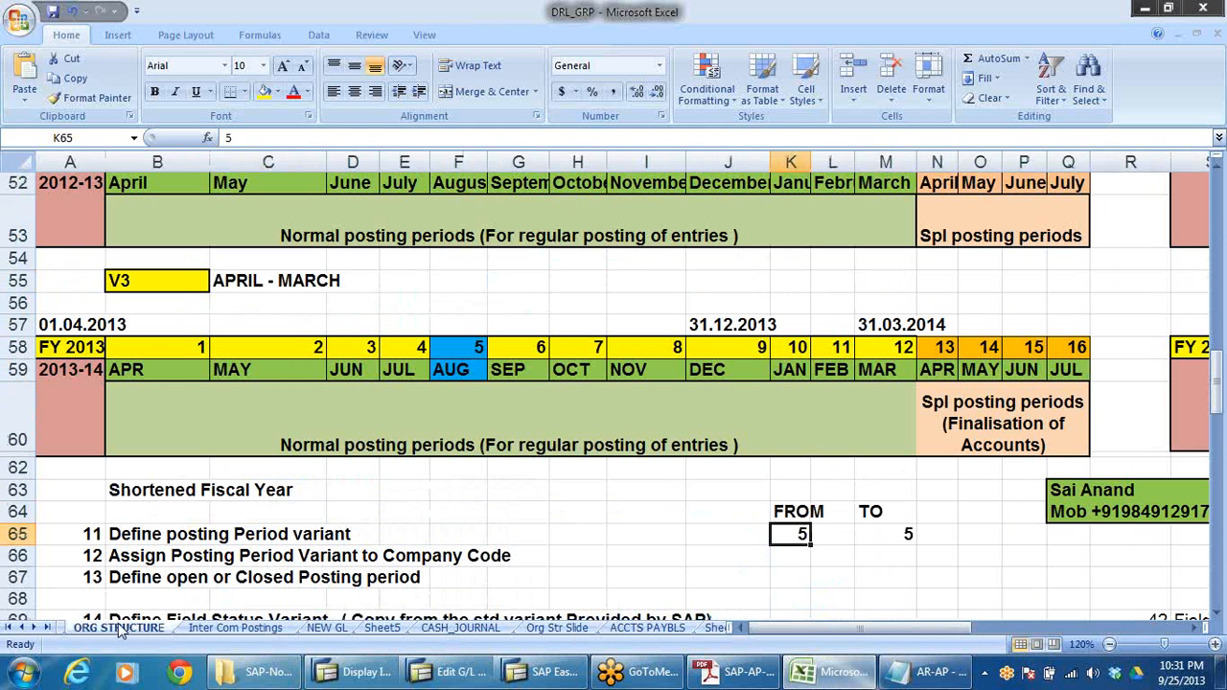
{"action": "left_click", "coordinate": [9, 627]}
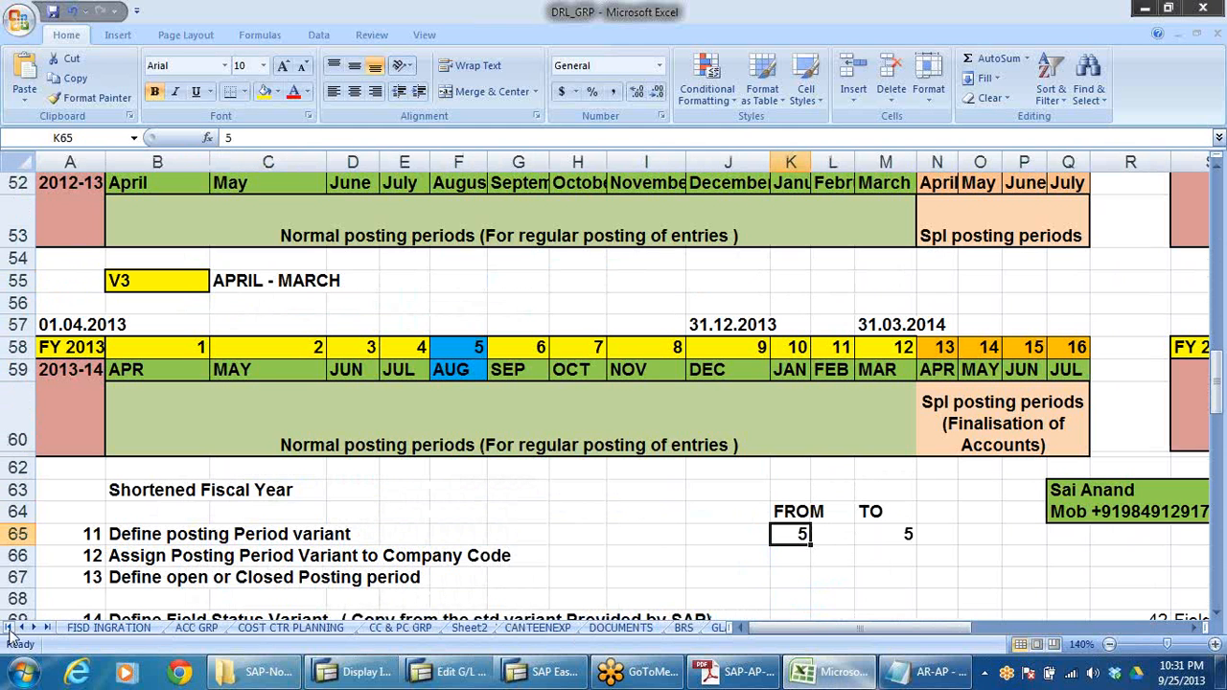
{"action": "left_click", "coordinate": [195, 627]}
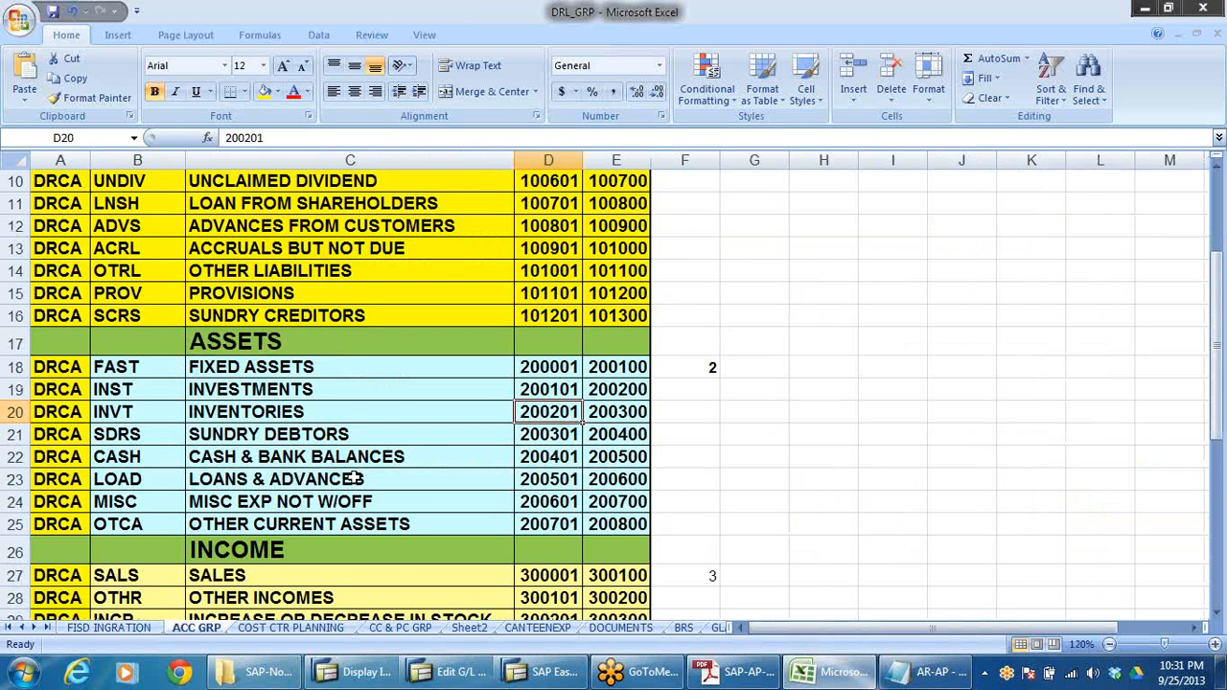
- Examine the ADVANCES FROM CUSTOMERS, SUNDRY CREDITORS and LOANS & ADVANCES account groups to find the one for vendor advances
{"action": "scroll", "coordinate": [411, 446], "scroll_direction": "up", "scroll_amount": 2}
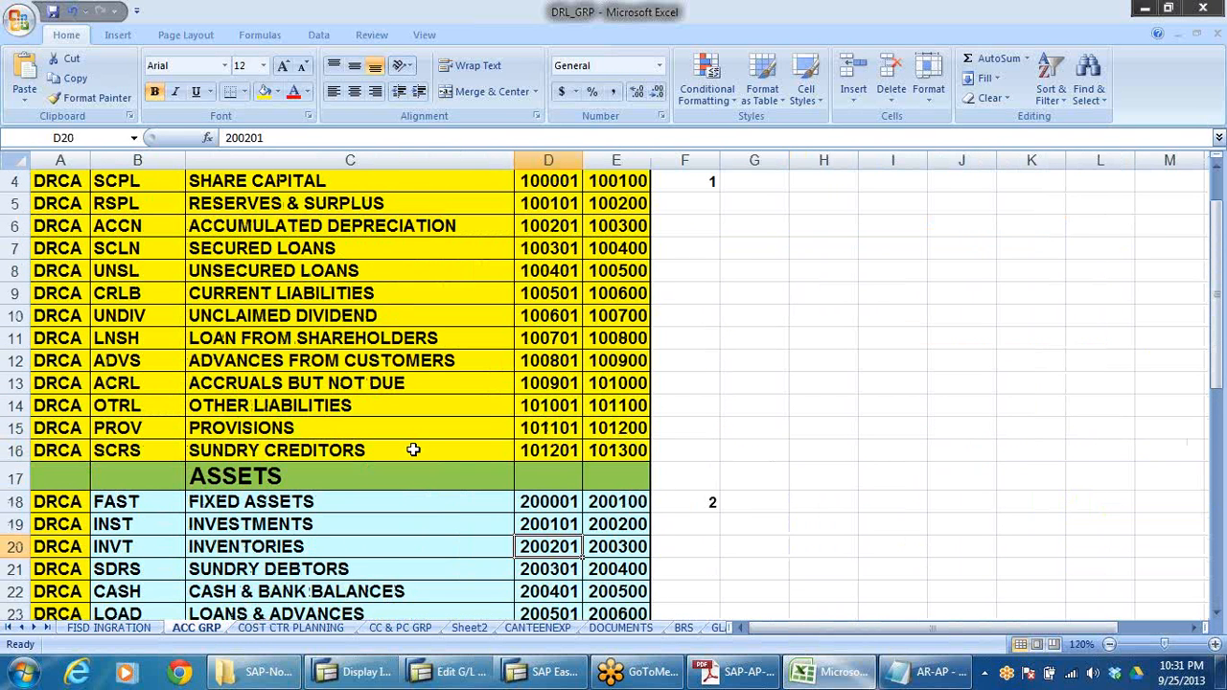
{"action": "left_click", "coordinate": [221, 364]}
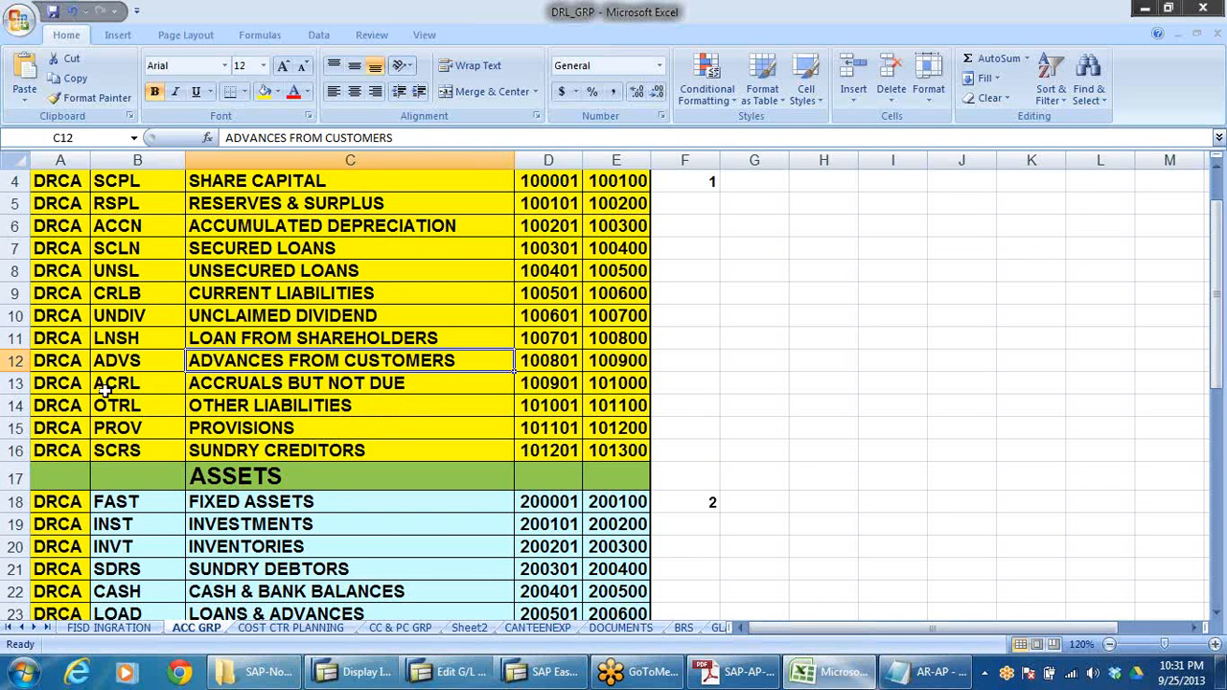
{"action": "left_click", "coordinate": [456, 451]}
{"action": "scroll", "coordinate": [402, 427], "scroll_direction": "down", "scroll_amount": 4}
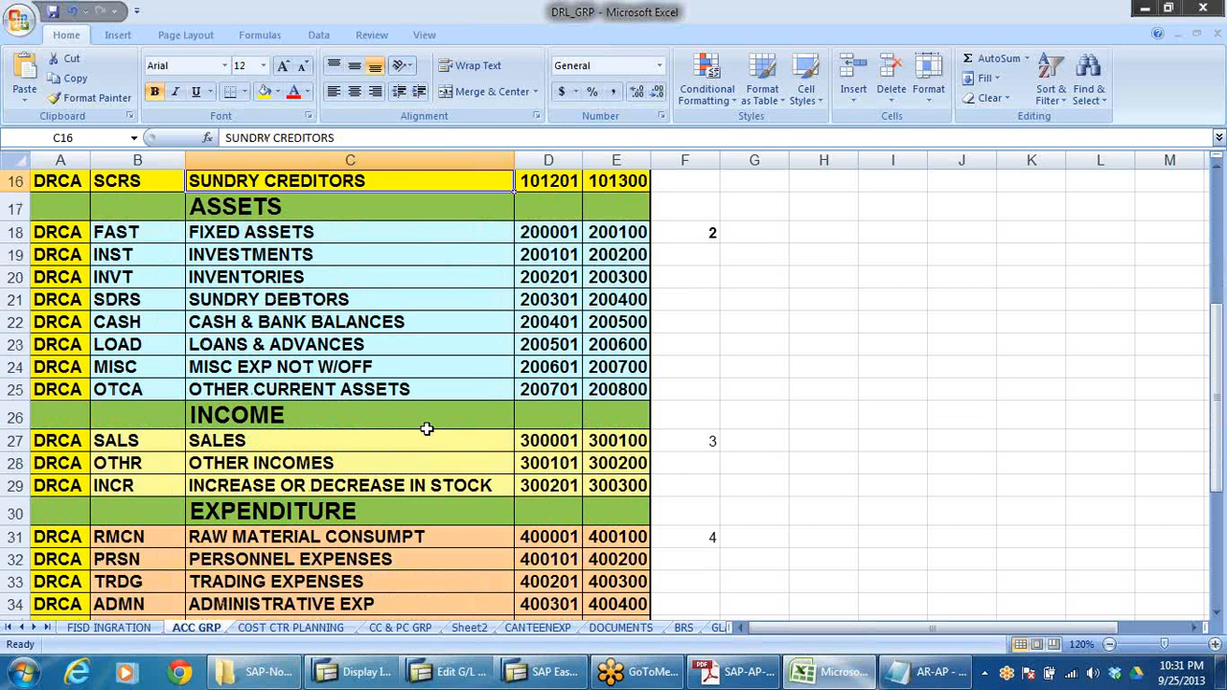
{"action": "left_click", "coordinate": [218, 349]}
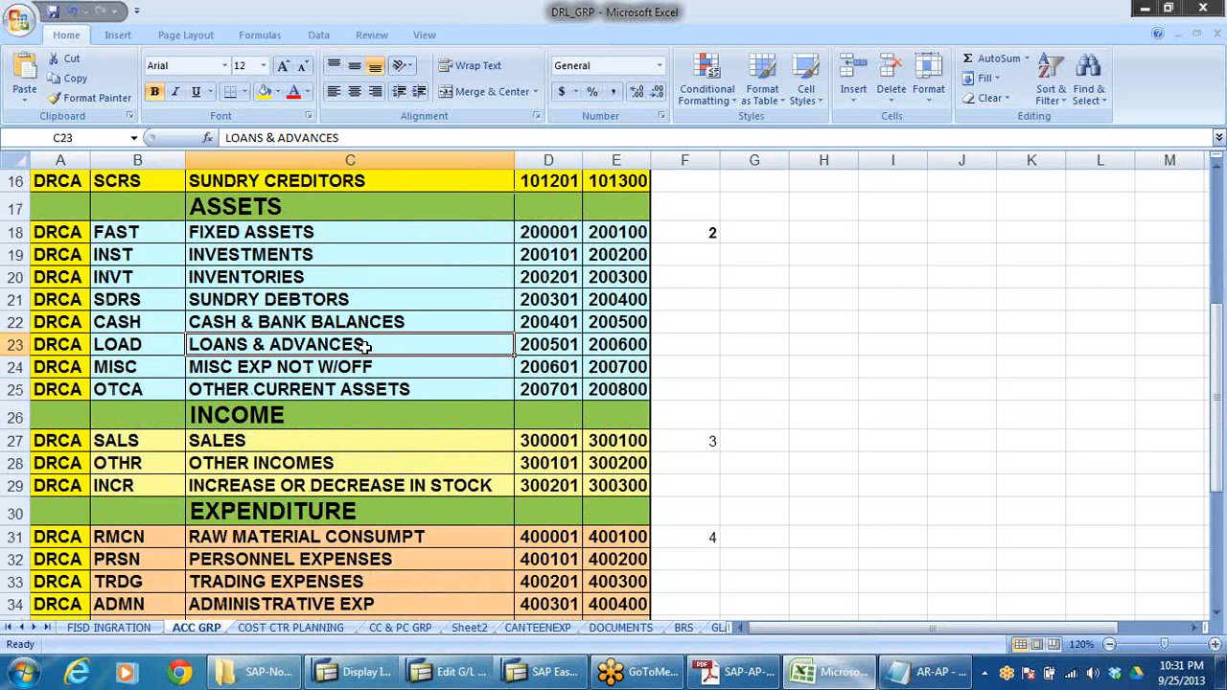
- Copy the LOANS & ADVANCES starting number 200501 into SAP's G/L Account field and begin creating that account in company code DRLB
{"action": "left_click", "coordinate": [553, 346]}
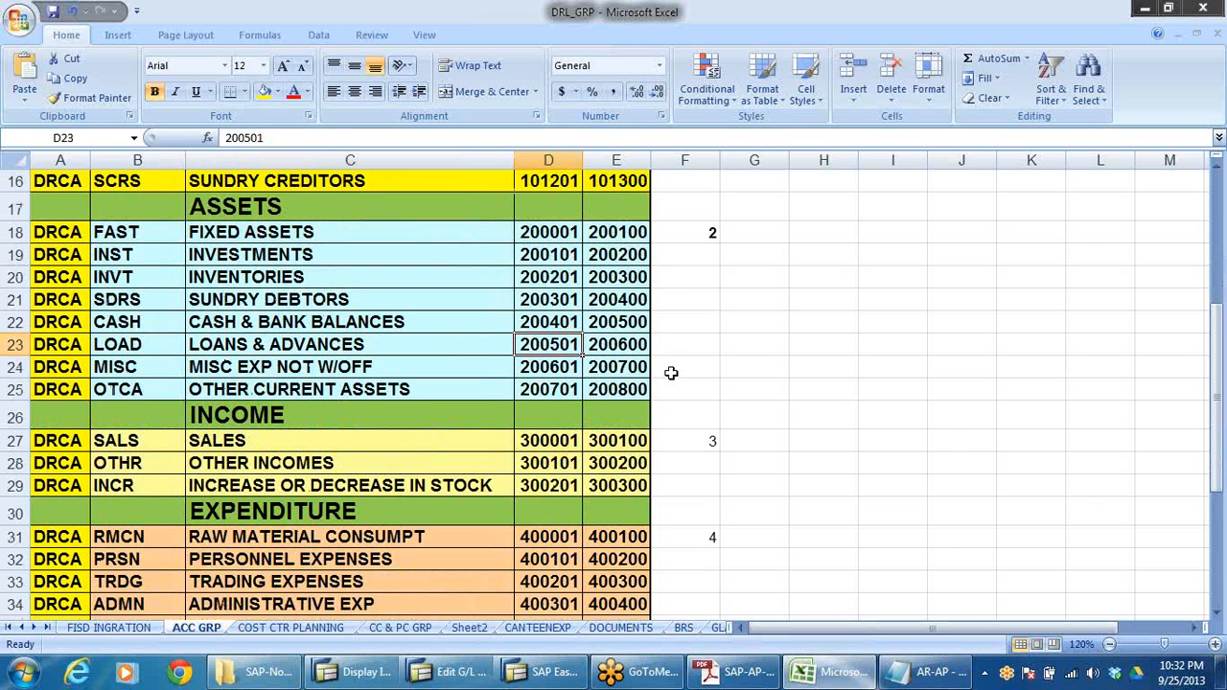
{"action": "key", "text": "ctrl+c"}
{"action": "key", "text": "alt+Tab"}
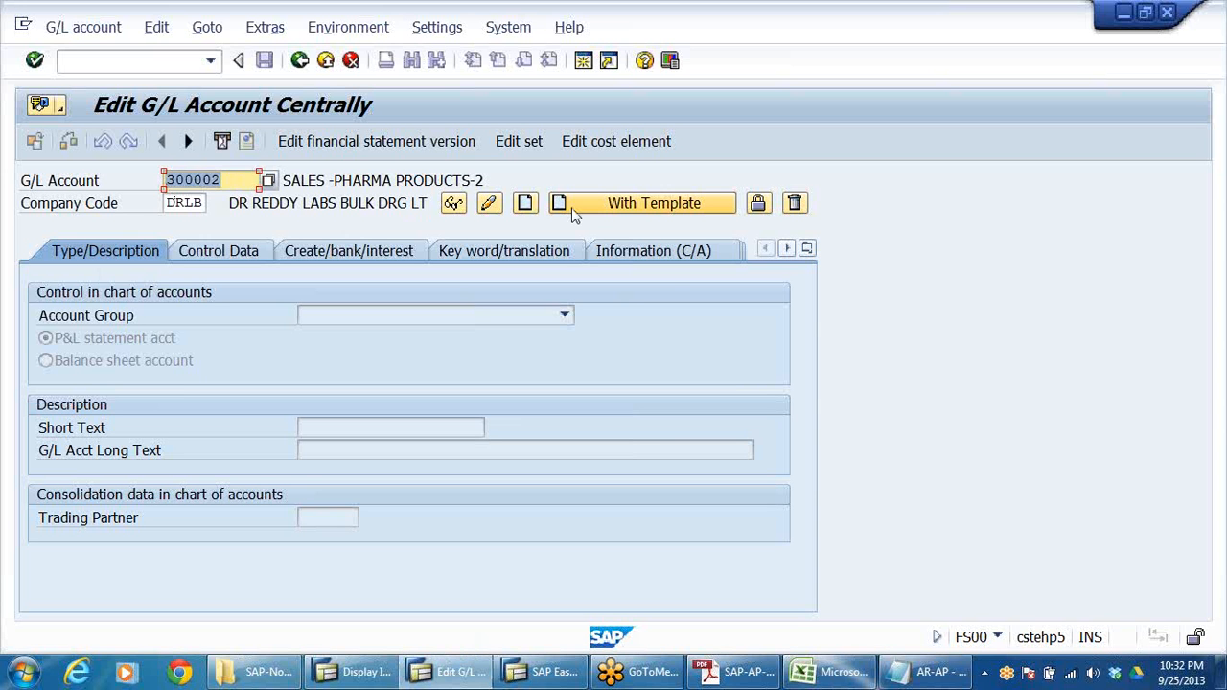
{"action": "key", "text": "ctrl+v"}
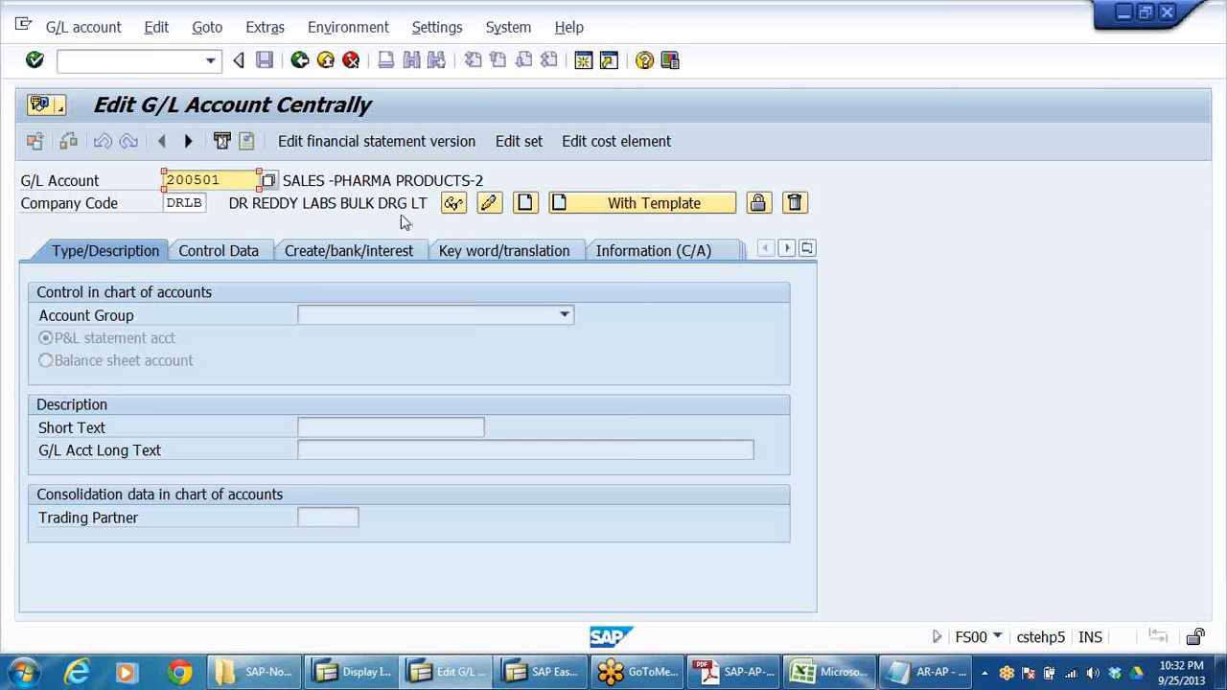
{"action": "left_click", "coordinate": [529, 204]}
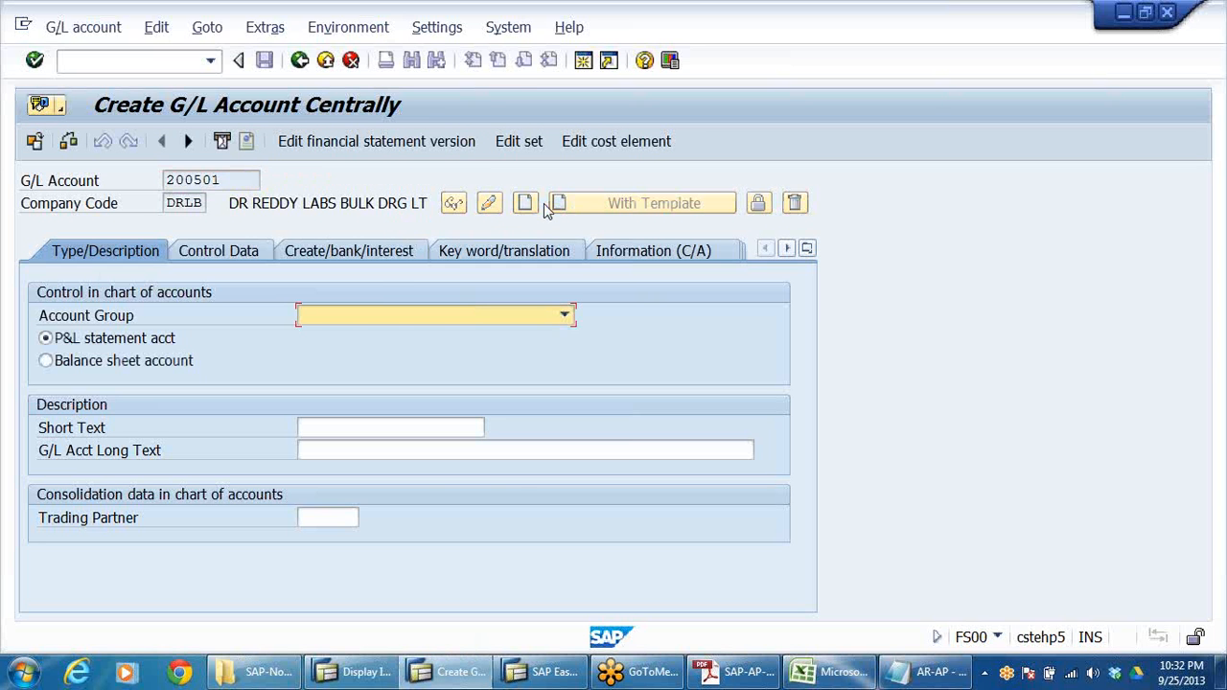
- Assign the new G/L account to the LOANS & ADVANCES account group and classify it as a balance sheet account
{"action": "left_click", "coordinate": [565, 316]}
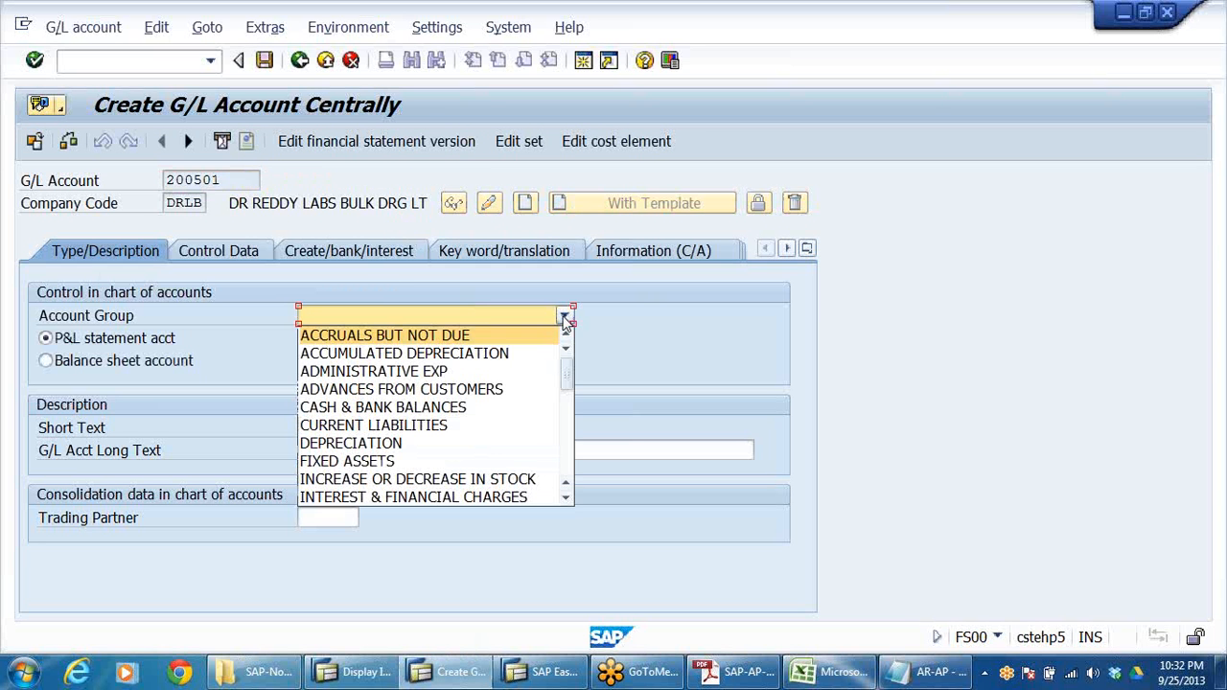
{"action": "left_click", "coordinate": [406, 337]}
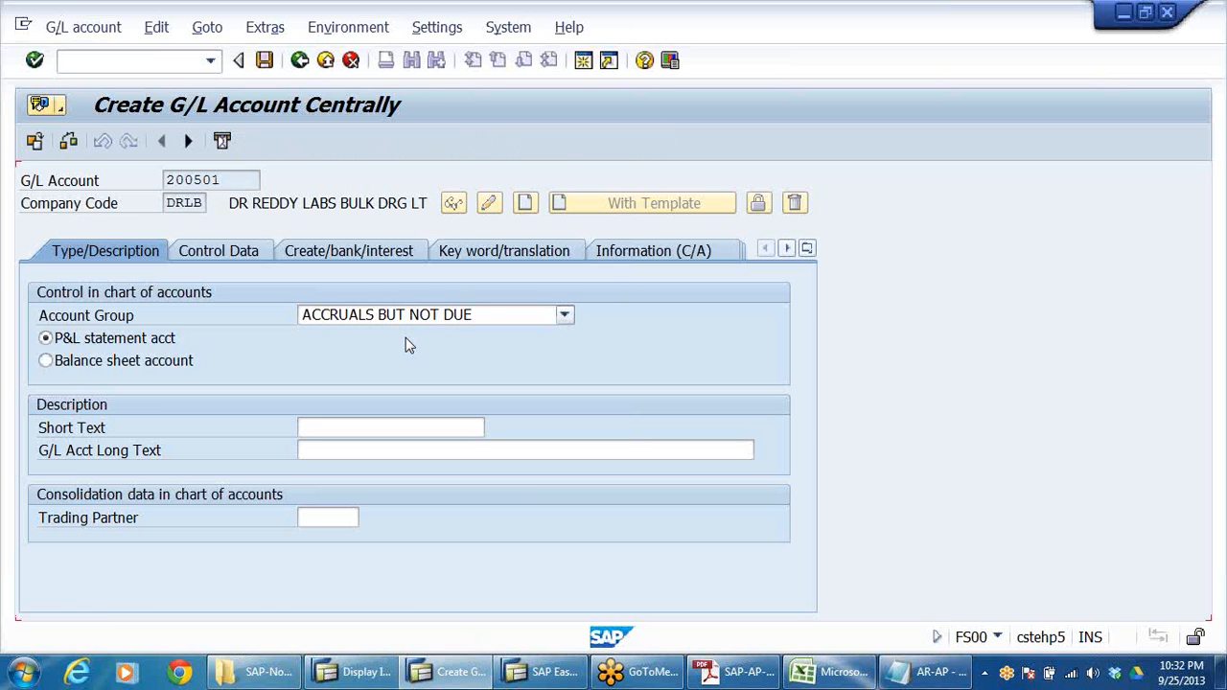
{"action": "left_click", "coordinate": [566, 319]}
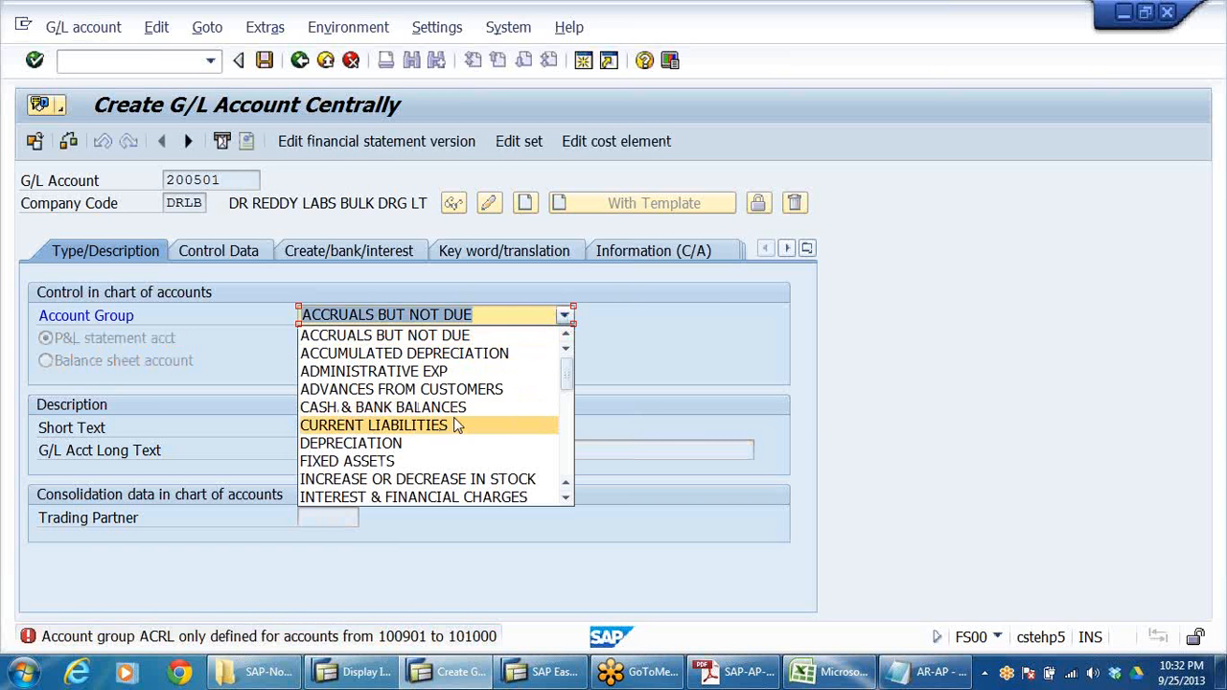
{"action": "key", "text": "Down"}
{"action": "key", "text": "Down"}
{"action": "key", "text": "Down"}
{"action": "key", "text": "Down"}
{"action": "key", "text": "Down"}
{"action": "key", "text": "Down"}
{"action": "key", "text": "Down"}
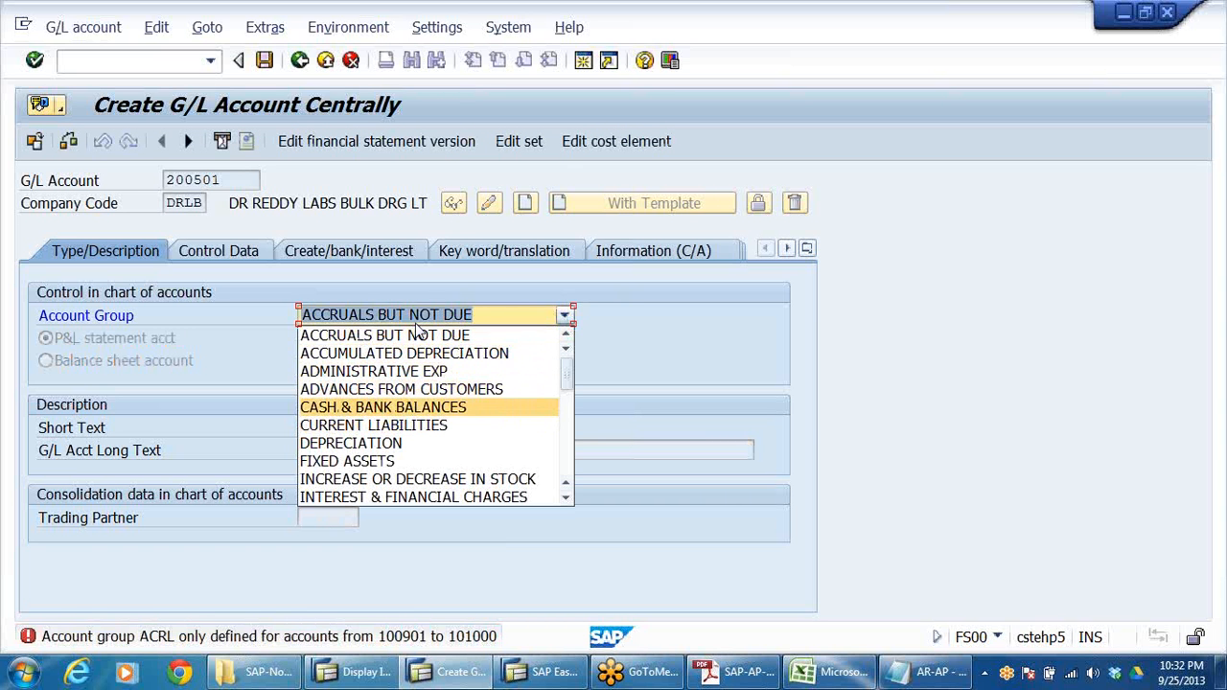
{"action": "key", "text": "Down"}
{"action": "key", "text": "Down"}
{"action": "key", "text": "Down"}
{"action": "key", "text": "Down"}
{"action": "key", "text": "Down"}
{"action": "key", "text": "Down"}
{"action": "key", "text": "Down"}
{"action": "key", "text": "Down"}
{"action": "key", "text": "Up"}
{"action": "key", "text": "Up"}
{"action": "key", "text": "Up"}
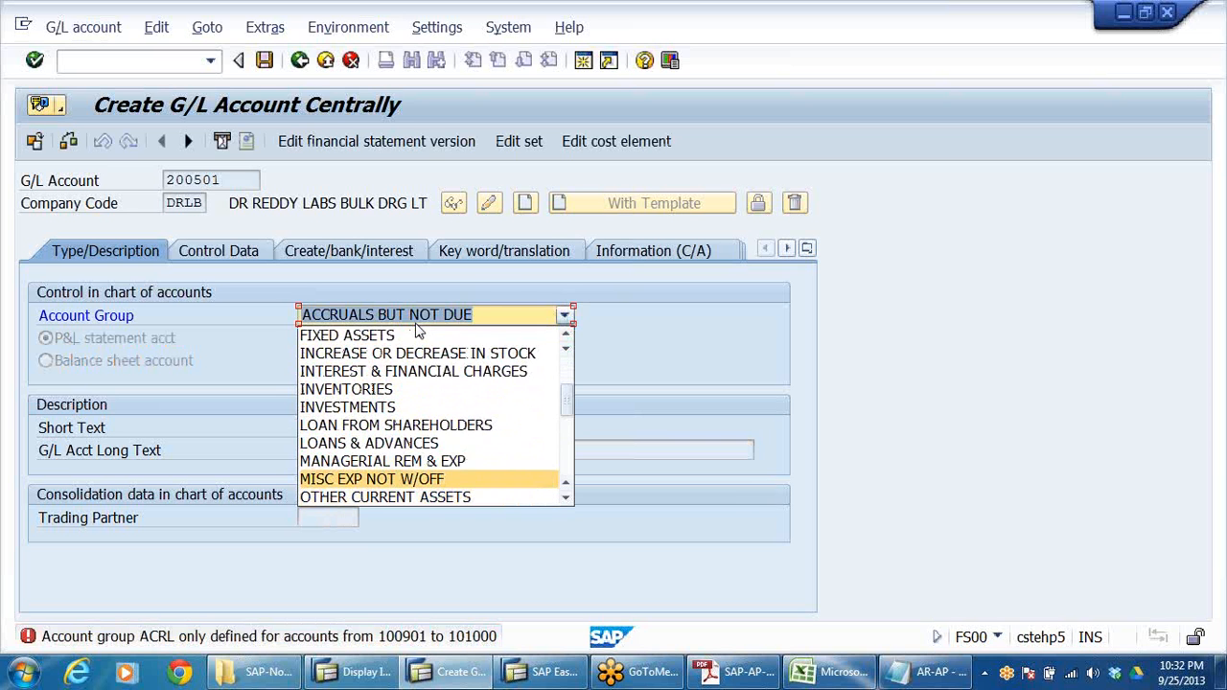
{"action": "key", "text": "Return"}
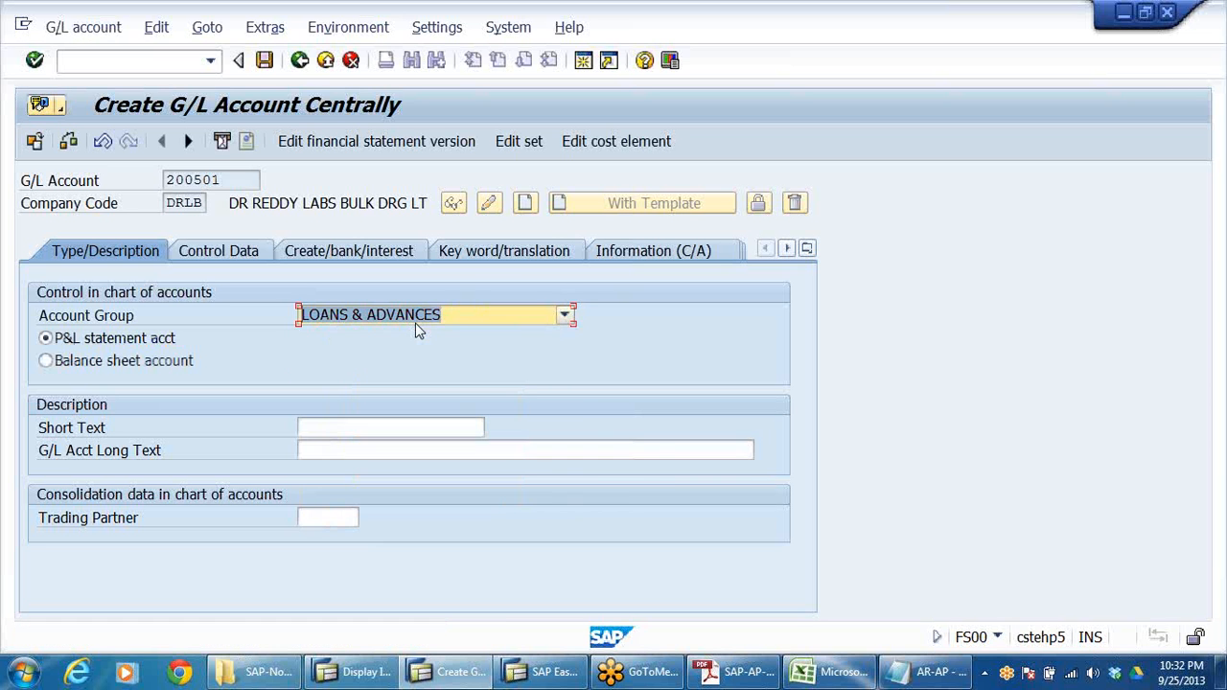
{"action": "left_click", "coordinate": [112, 362]}
- Enter ADVANCE TO VENDORS as both the long text and the short text of the G/L account
{"action": "left_click", "coordinate": [309, 427]}
{"action": "left_click", "coordinate": [347, 449]}
{"action": "type", "text": "AD"}
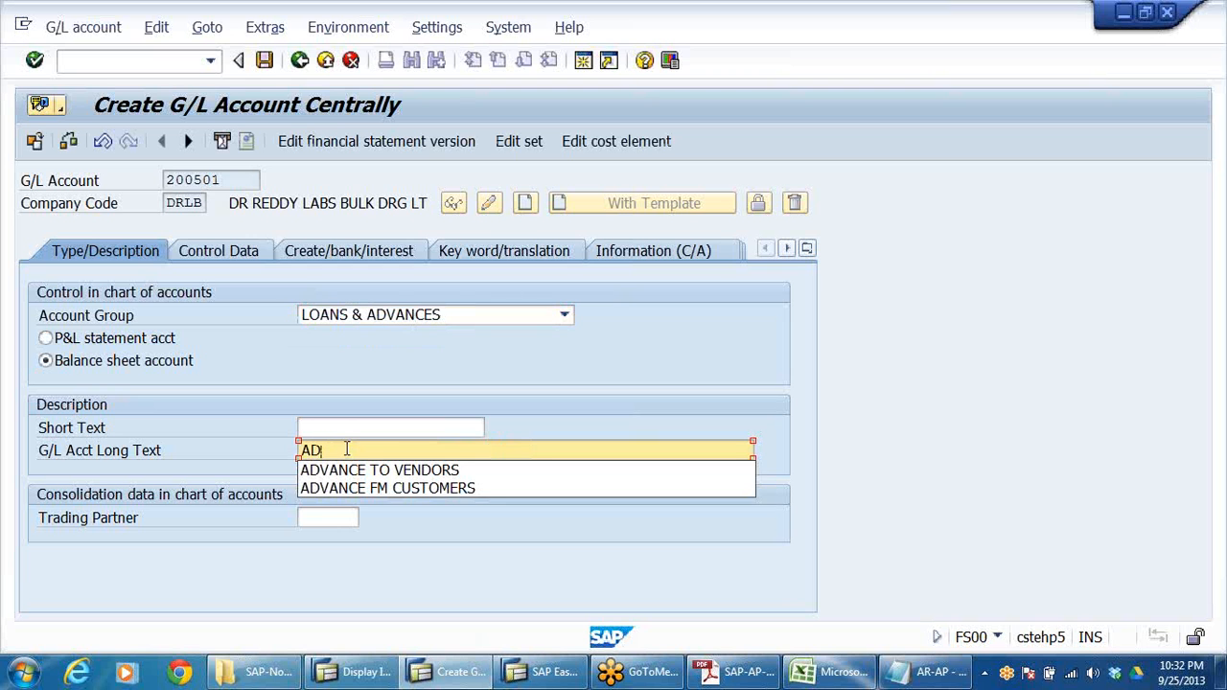
{"action": "left_click", "coordinate": [328, 469]}
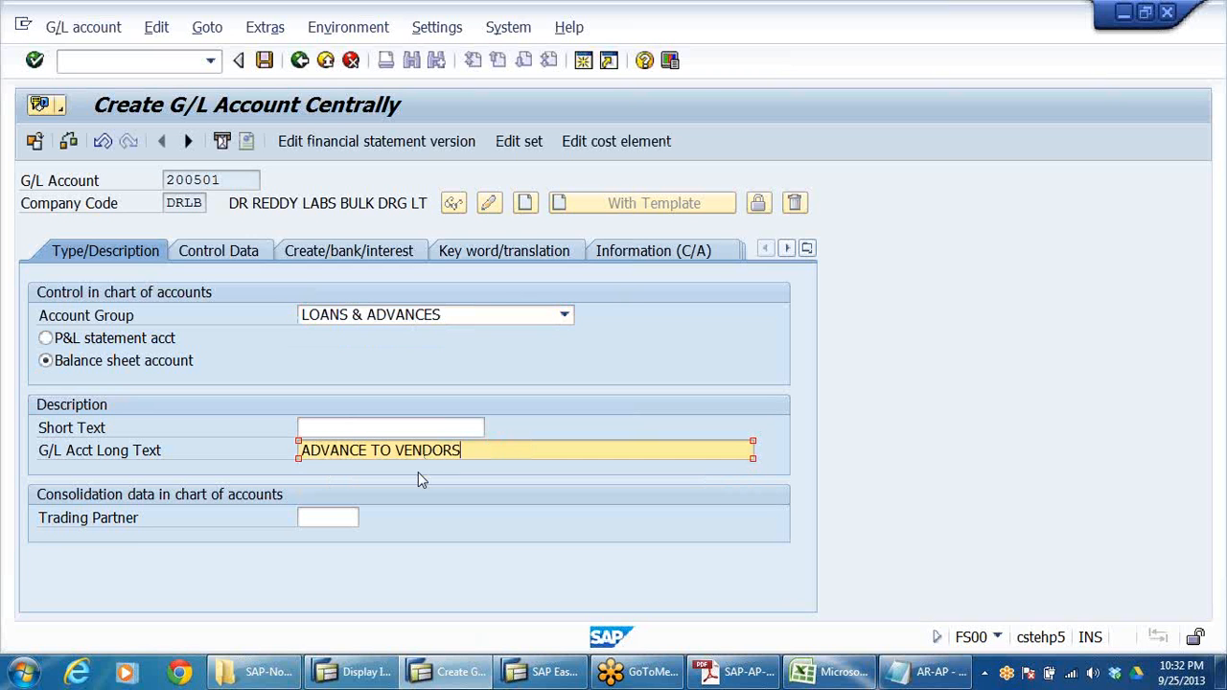
{"action": "left_click_drag", "start_coordinate": [482, 443], "coordinate": [304, 443]}
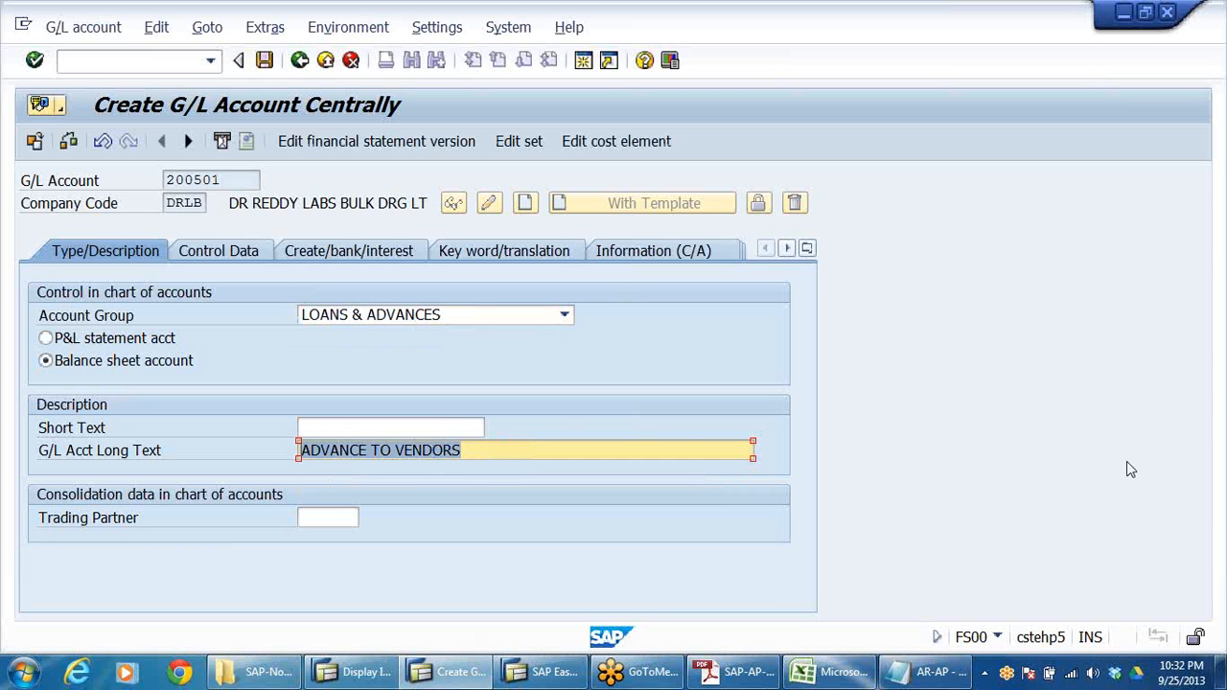
{"action": "left_click", "coordinate": [477, 429]}
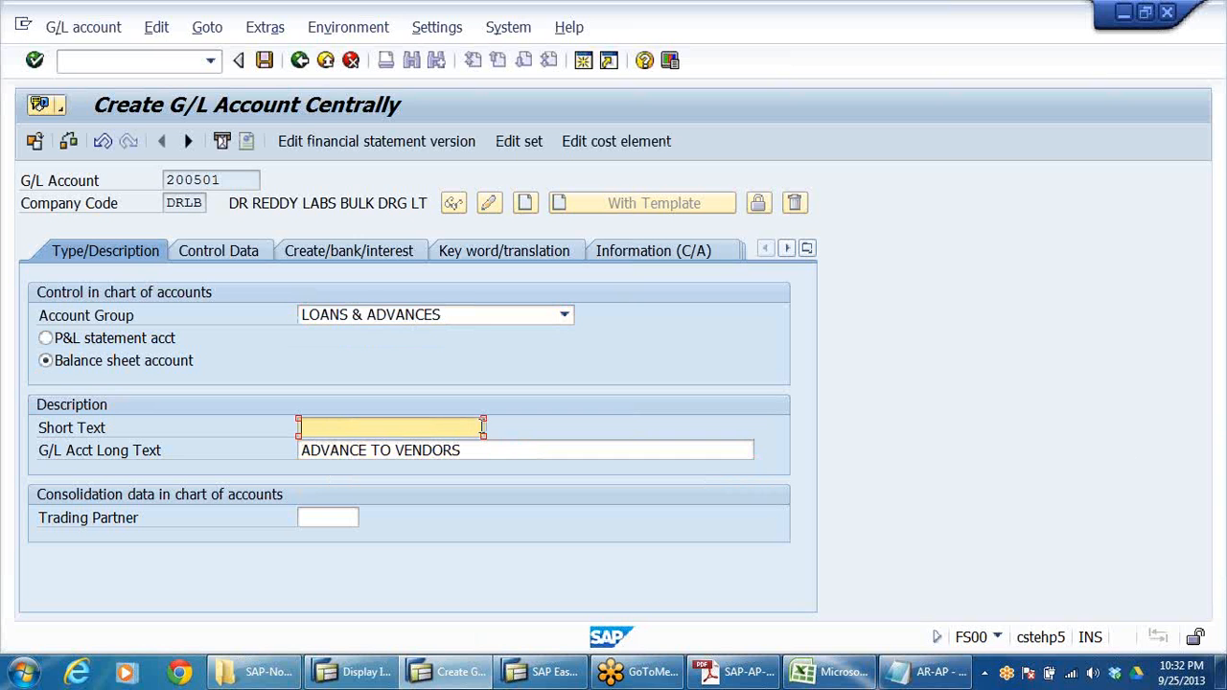
{"action": "key", "text": "ctrl+v"}
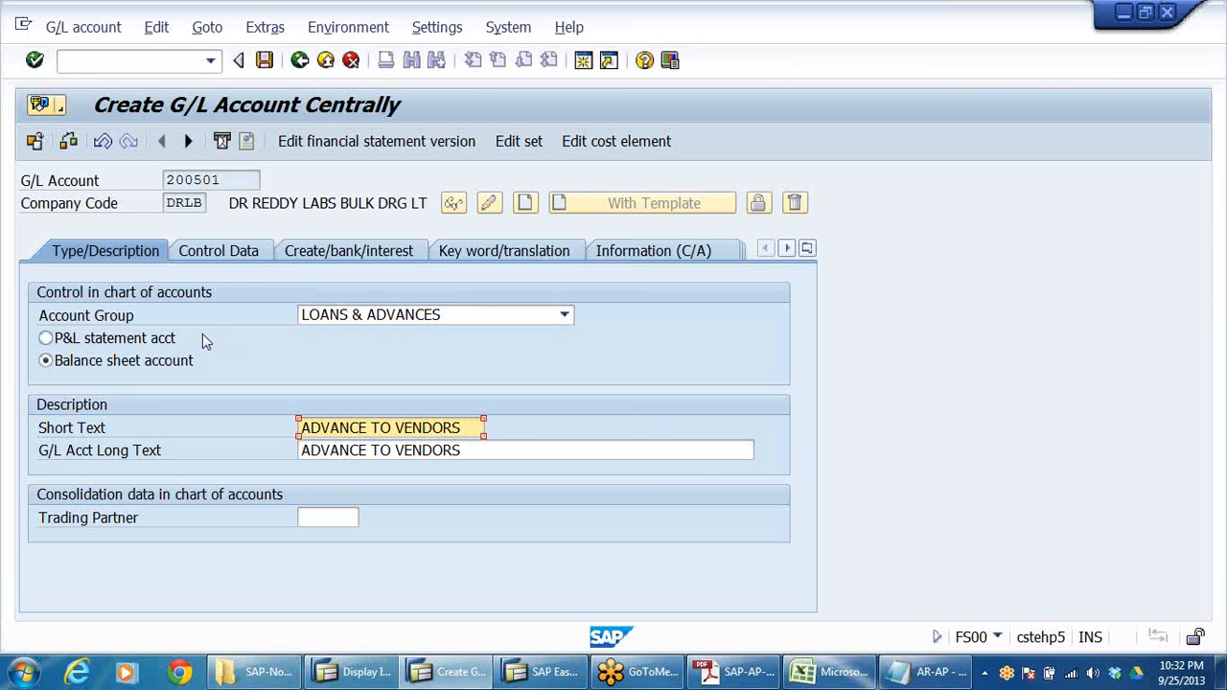
- In the account's control data, set the reconciliation account type to Vendors
{"action": "left_click", "coordinate": [239, 256]}
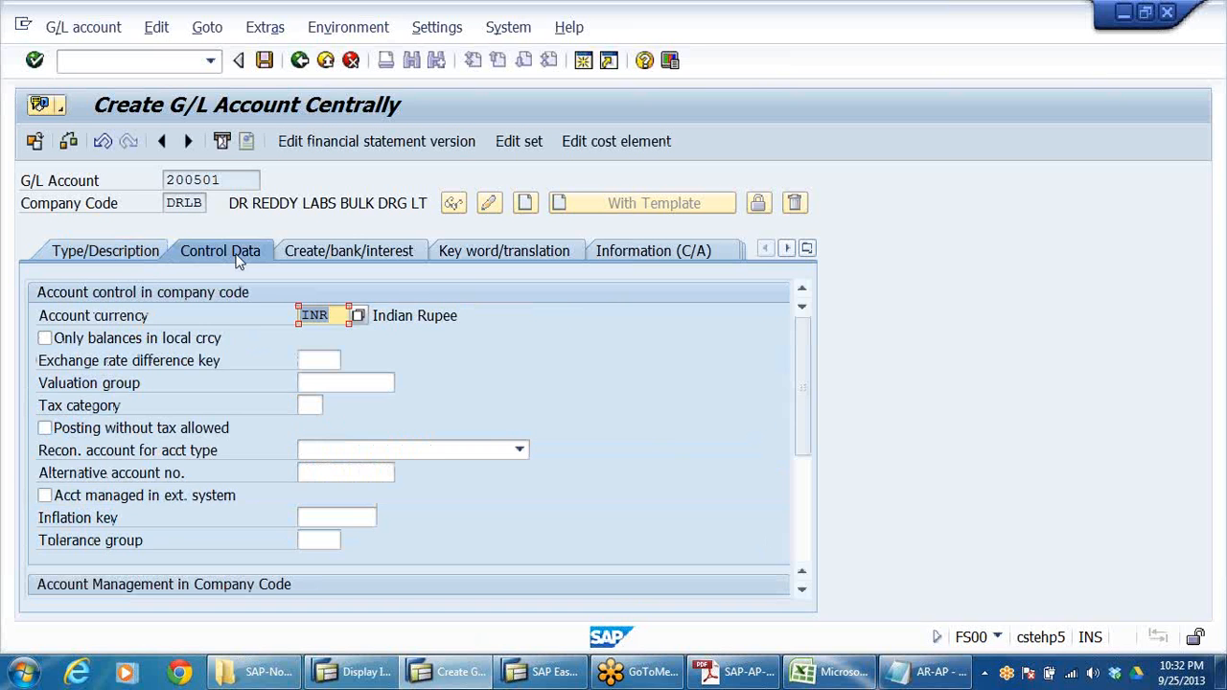
{"action": "left_click", "coordinate": [517, 451]}
{"action": "left_click", "coordinate": [358, 506]}
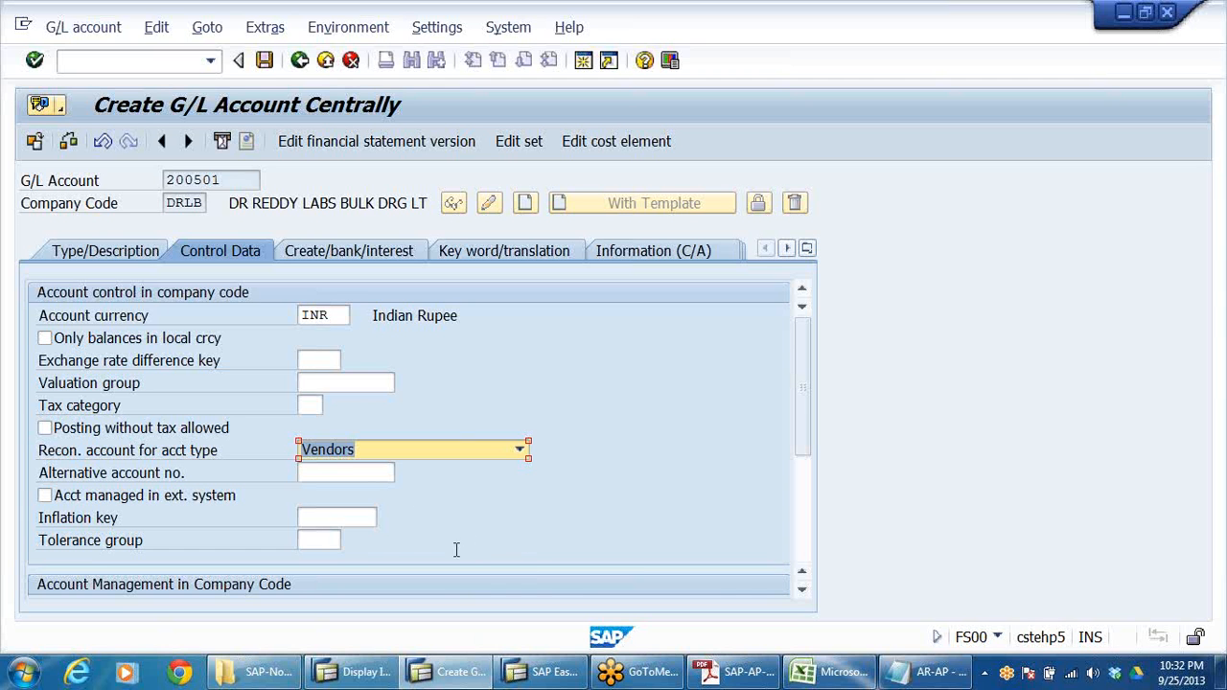
{"action": "left_click", "coordinate": [351, 384]}
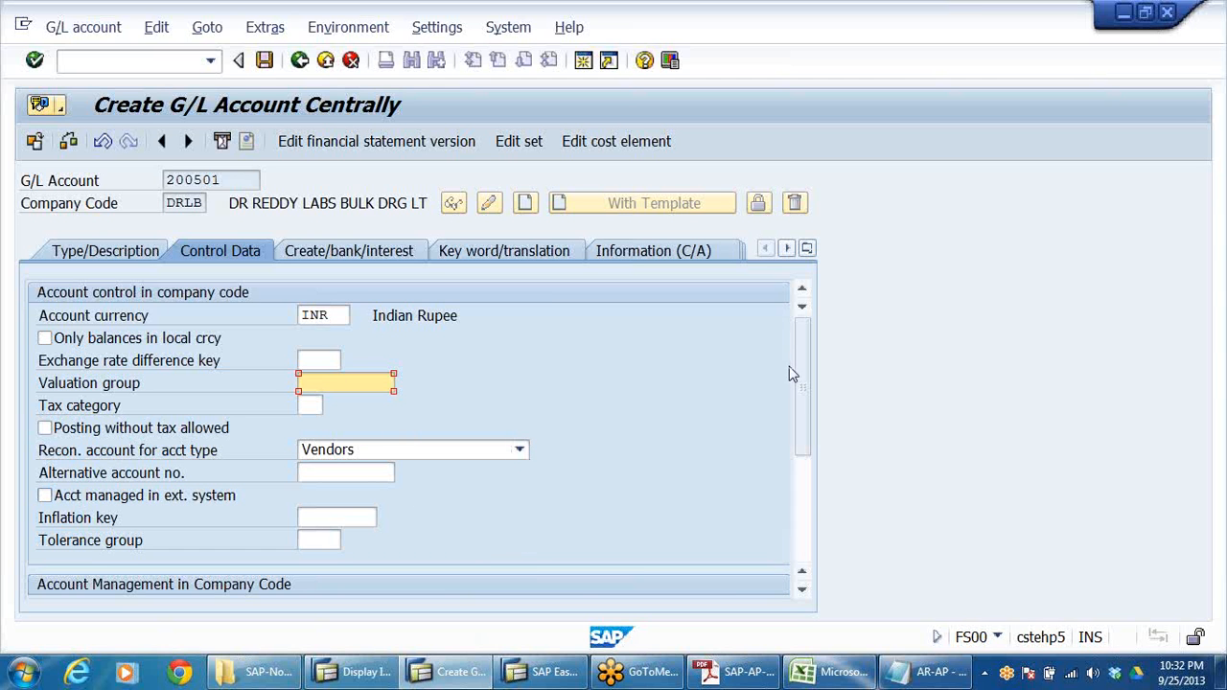
- Activate line item display for the account and set its sort key to 012, checking the control data entries
{"action": "left_click_drag", "start_coordinate": [801, 382], "coordinate": [810, 450]}
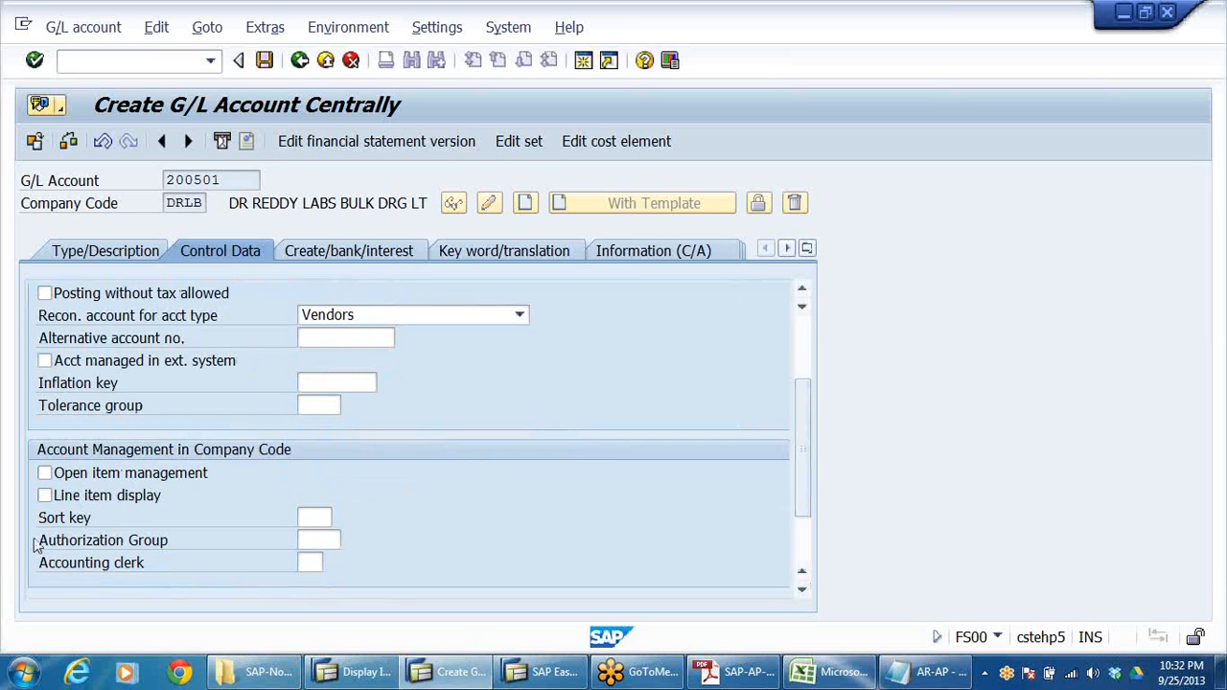
{"action": "left_click", "coordinate": [108, 496]}
{"action": "left_click", "coordinate": [313, 518]}
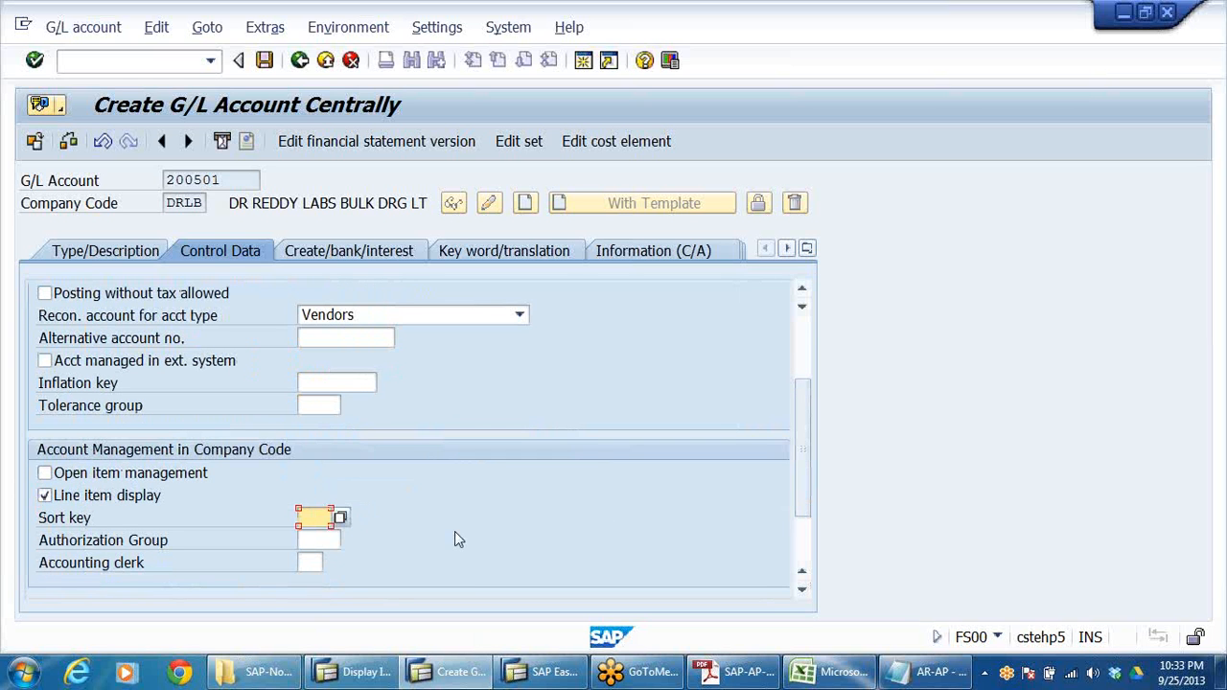
{"action": "key", "text": "Down"}
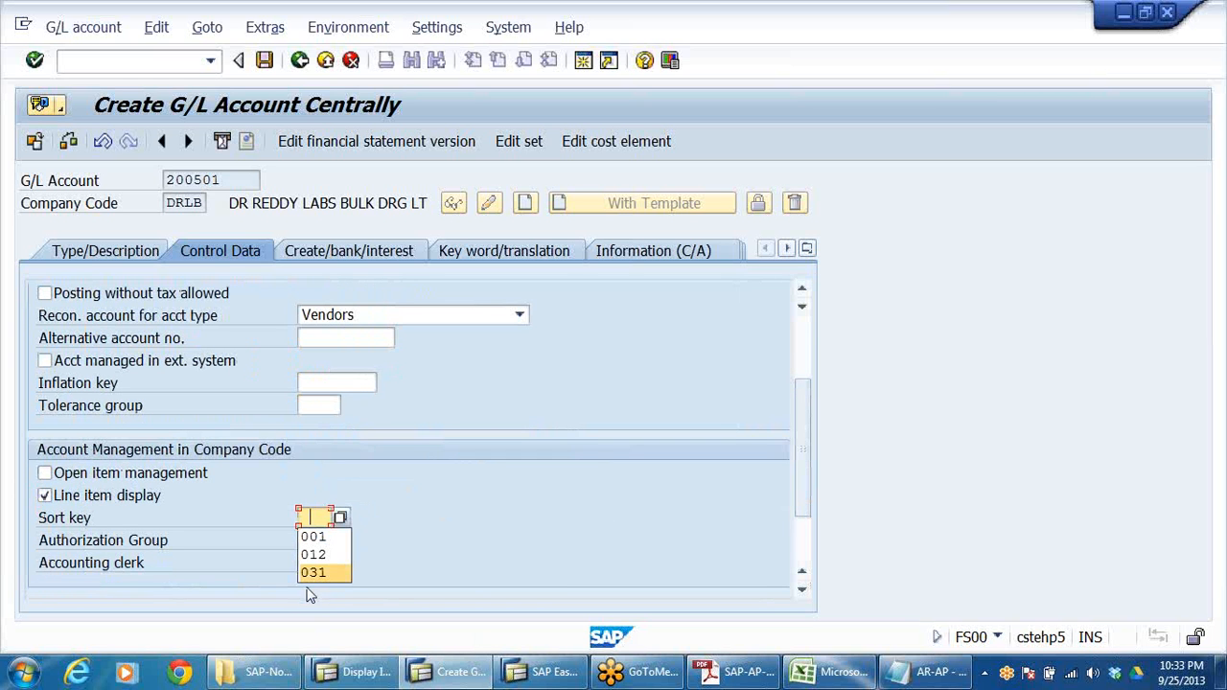
{"action": "left_click", "coordinate": [317, 555]}
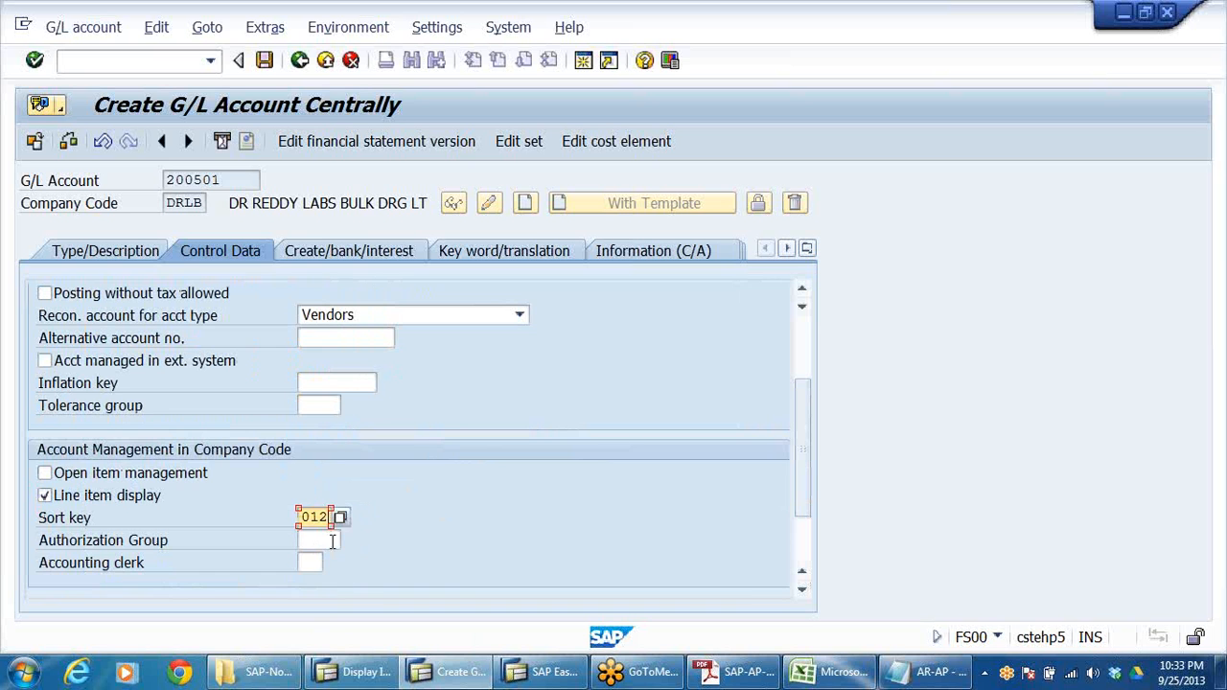
{"action": "key", "text": "Return"}
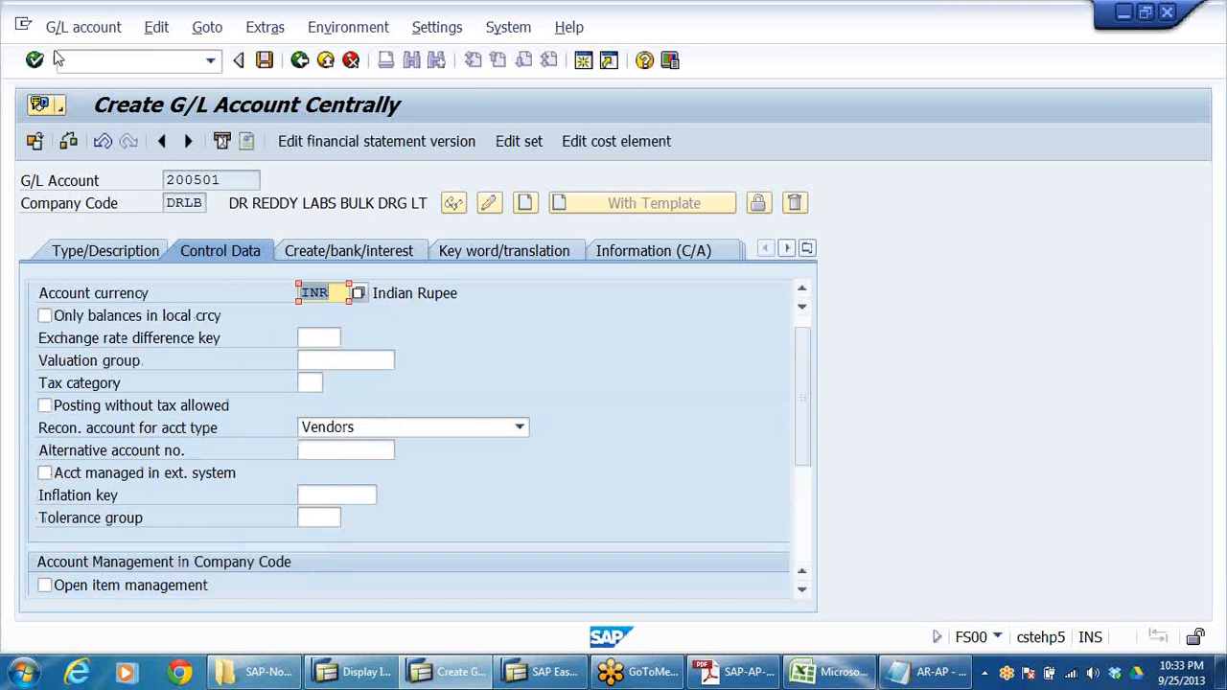
{"action": "scroll", "coordinate": [652, 428], "scroll_direction": "down", "scroll_amount": 5}
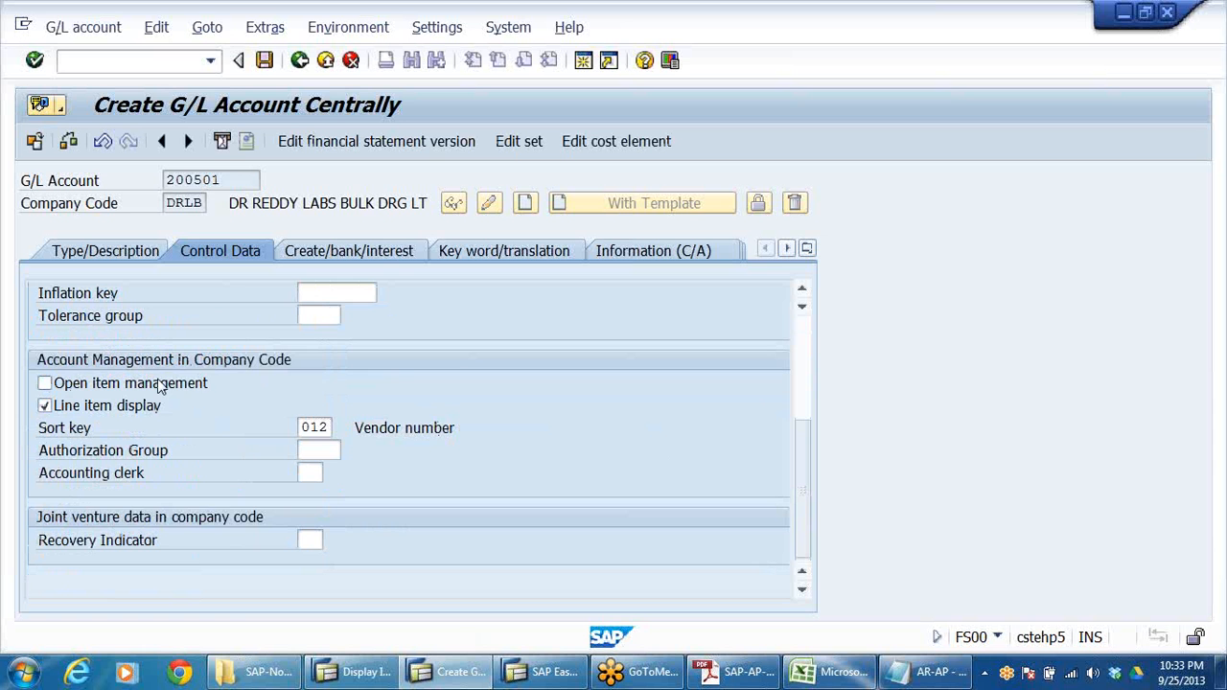
{"action": "key", "text": "Return"}
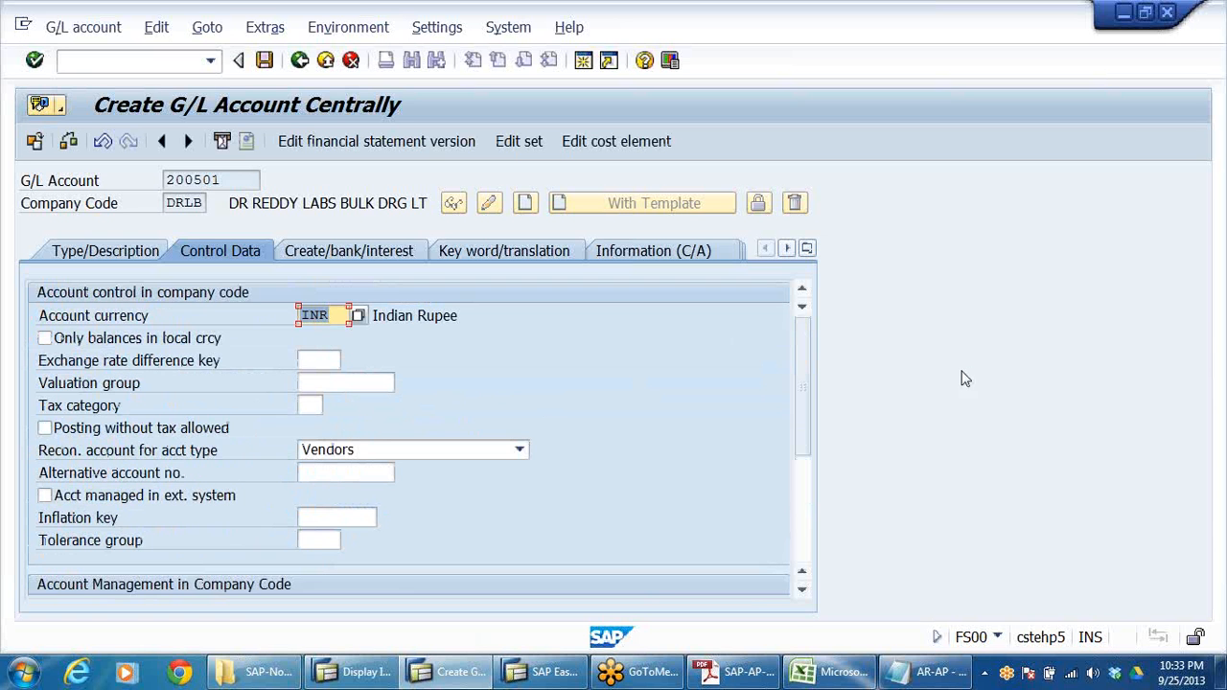
- Assign field status group G067 to the account and save G/L account 200501
{"action": "left_click", "coordinate": [338, 255]}
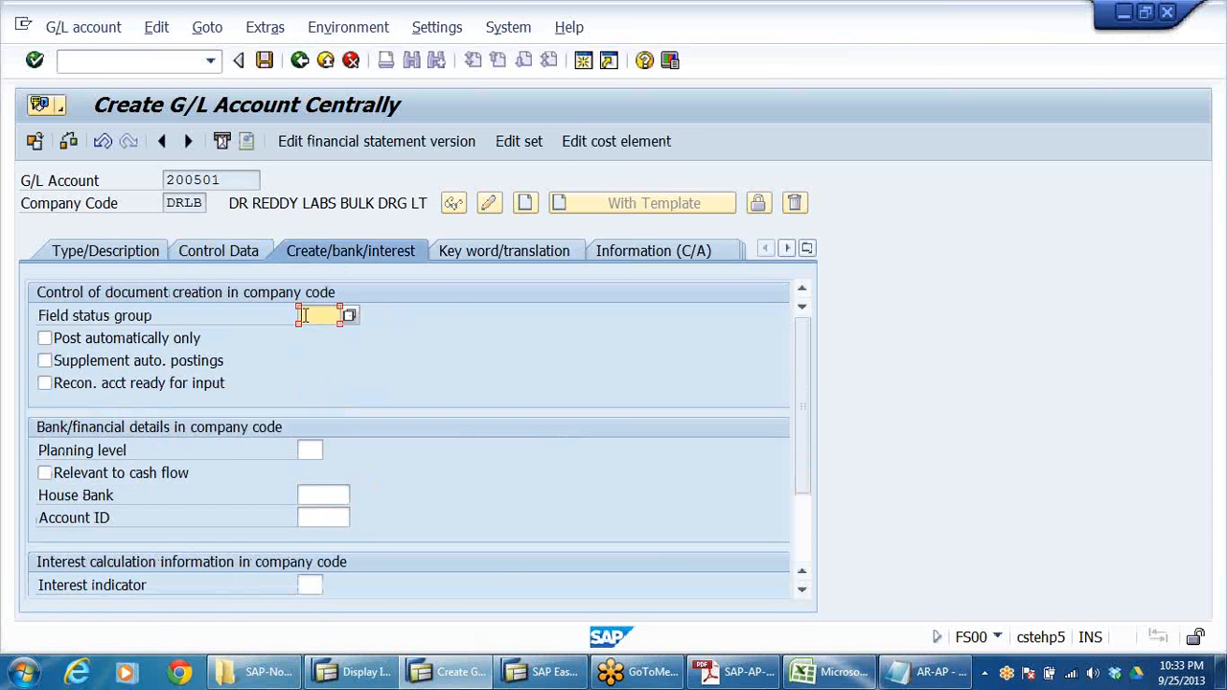
{"action": "left_click", "coordinate": [325, 319]}
{"action": "left_click", "coordinate": [320, 347]}
{"action": "left_click", "coordinate": [265, 60]}
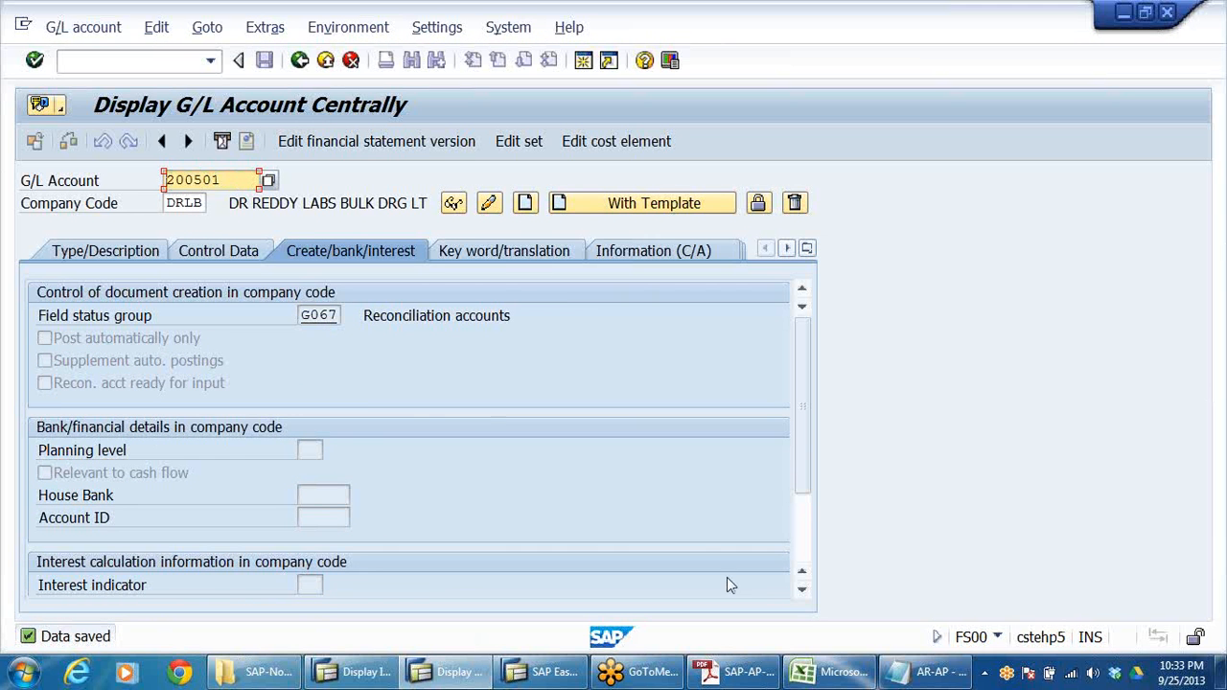
- Switch to the Display IMG session and collapse the Bank Accounting branch with its Business Transactions subnodes
{"action": "left_click", "coordinate": [336, 675]}
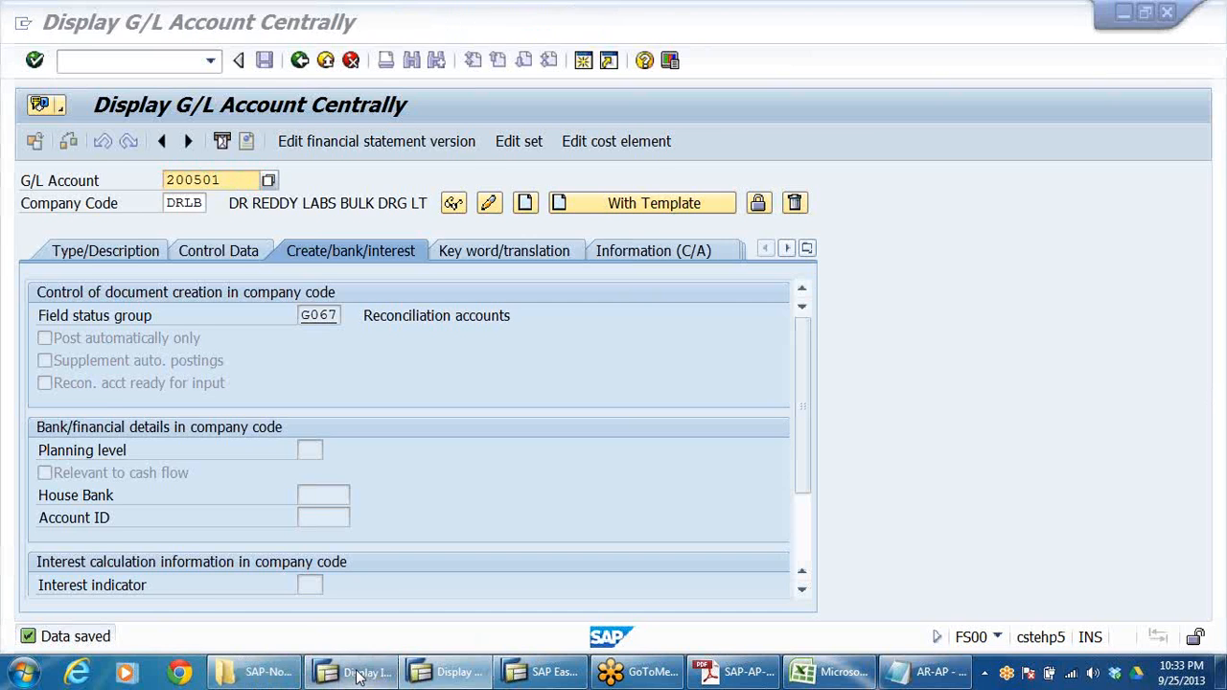
{"action": "left_click", "coordinate": [356, 674]}
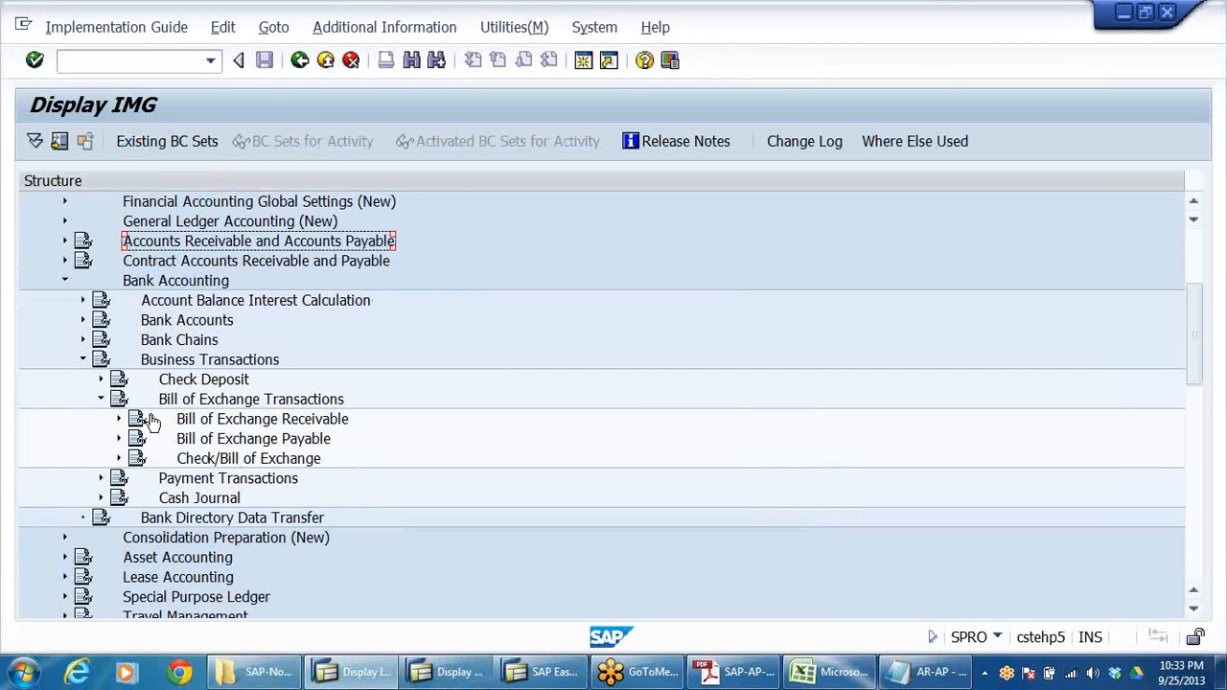
{"action": "left_click", "coordinate": [101, 398]}
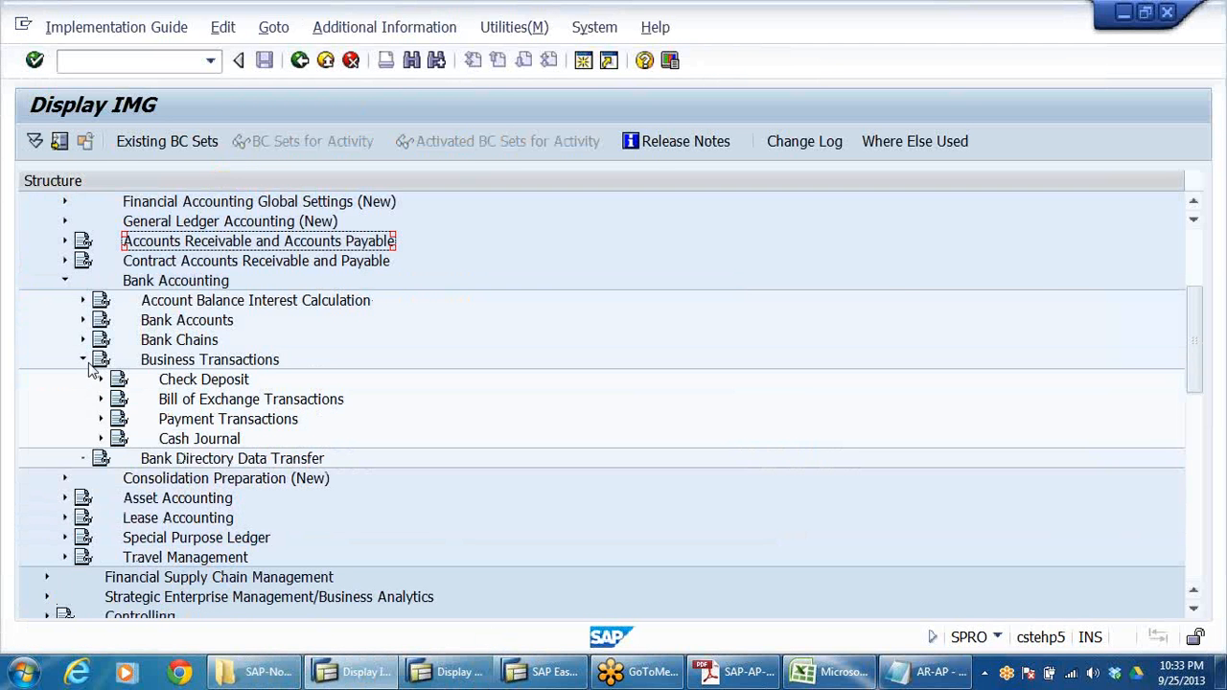
{"action": "left_click", "coordinate": [83, 360]}
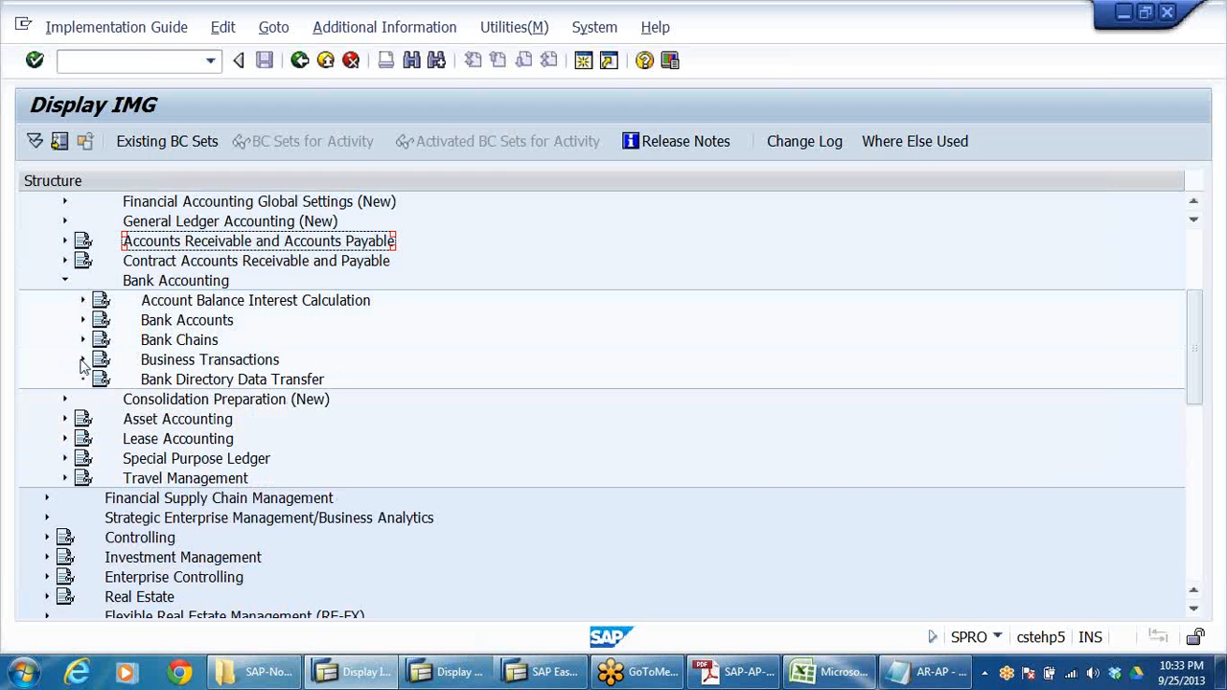
{"action": "scroll", "coordinate": [383, 383], "scroll_direction": "up", "scroll_amount": 3}
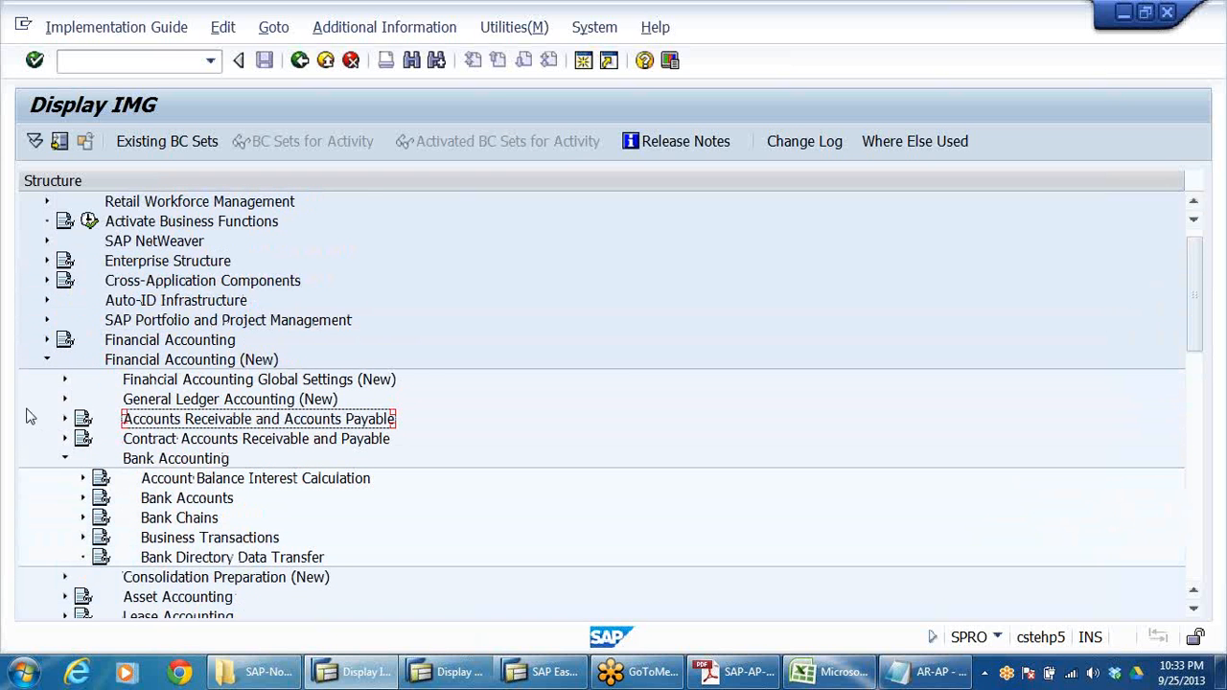
{"action": "left_click", "coordinate": [82, 459]}
{"action": "left_click", "coordinate": [61, 461]}
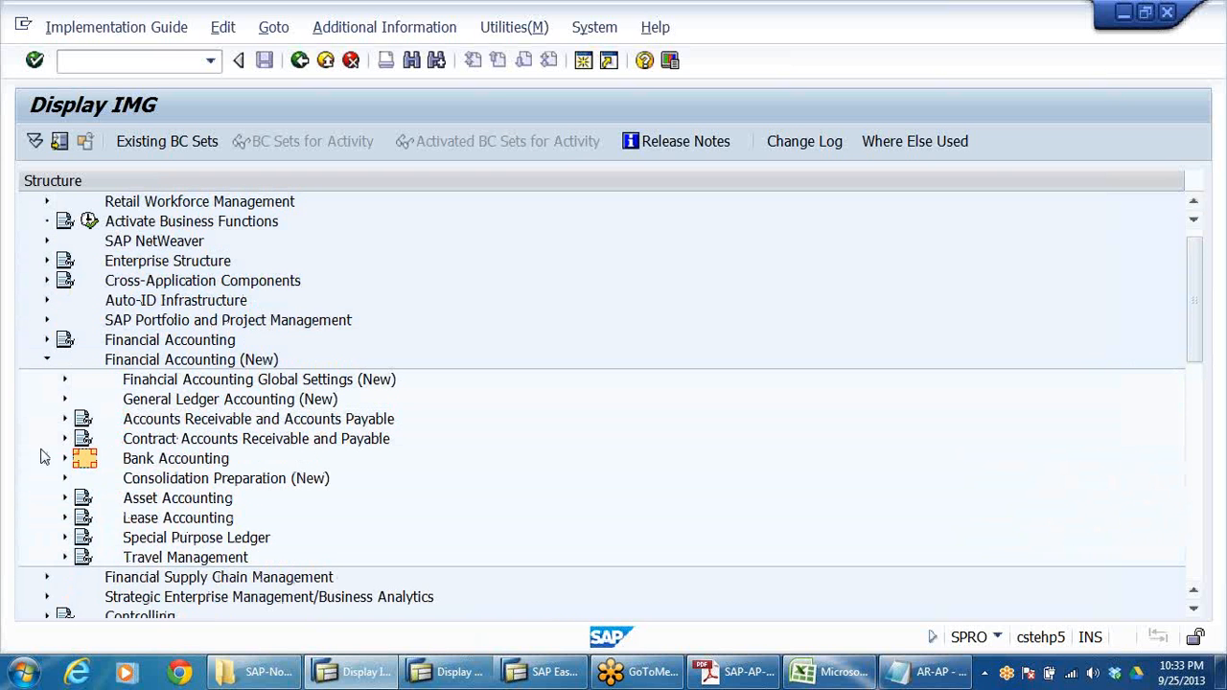
- Expand Accounts Receivable and Accounts Payable in the IMG structure, including its Business Transactions node
{"action": "left_click", "coordinate": [159, 403]}
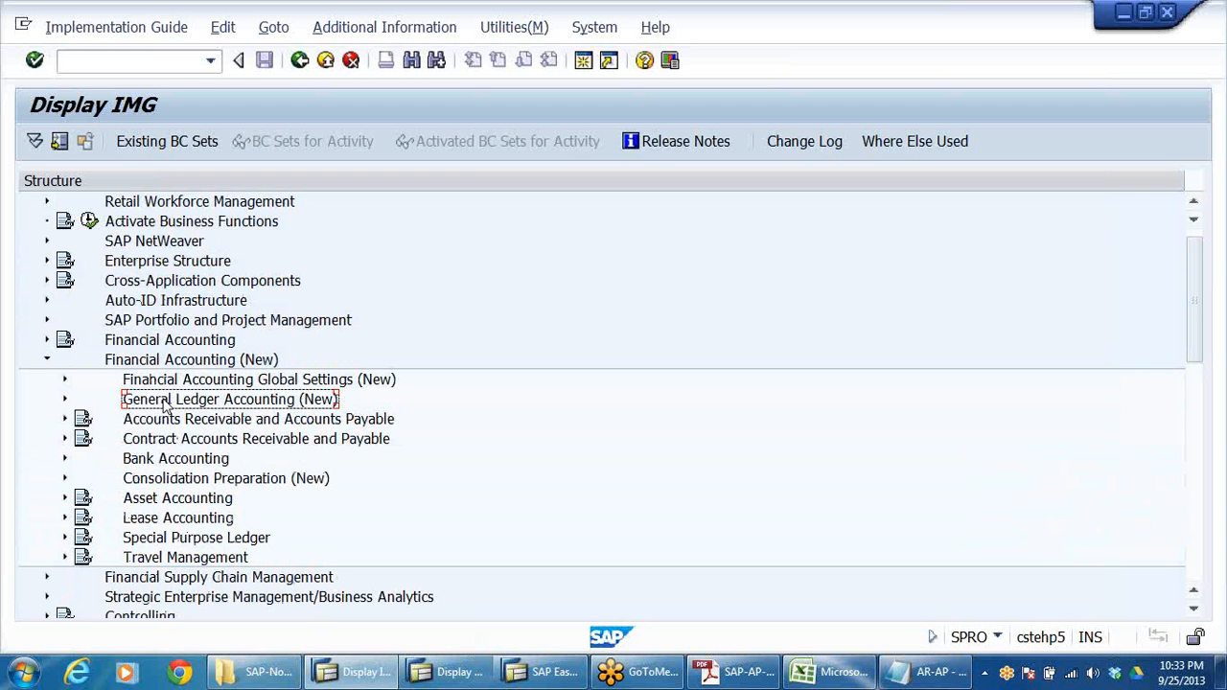
{"action": "left_click", "coordinate": [166, 426]}
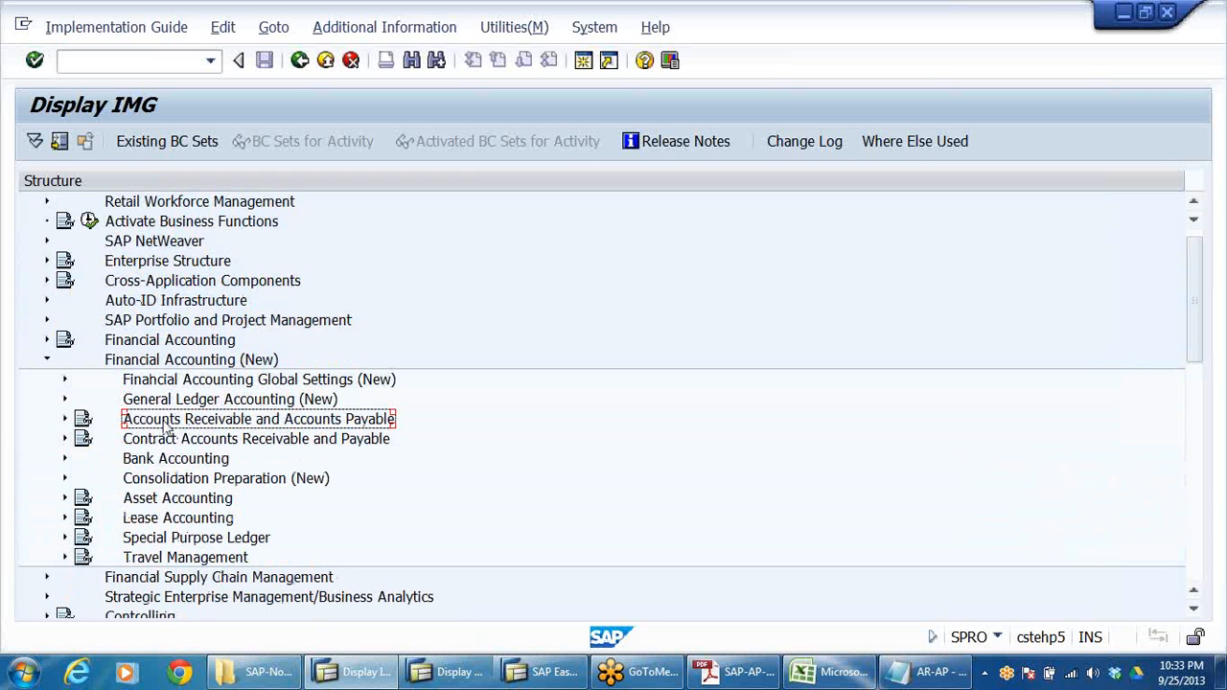
{"action": "double_click", "coordinate": [166, 426]}
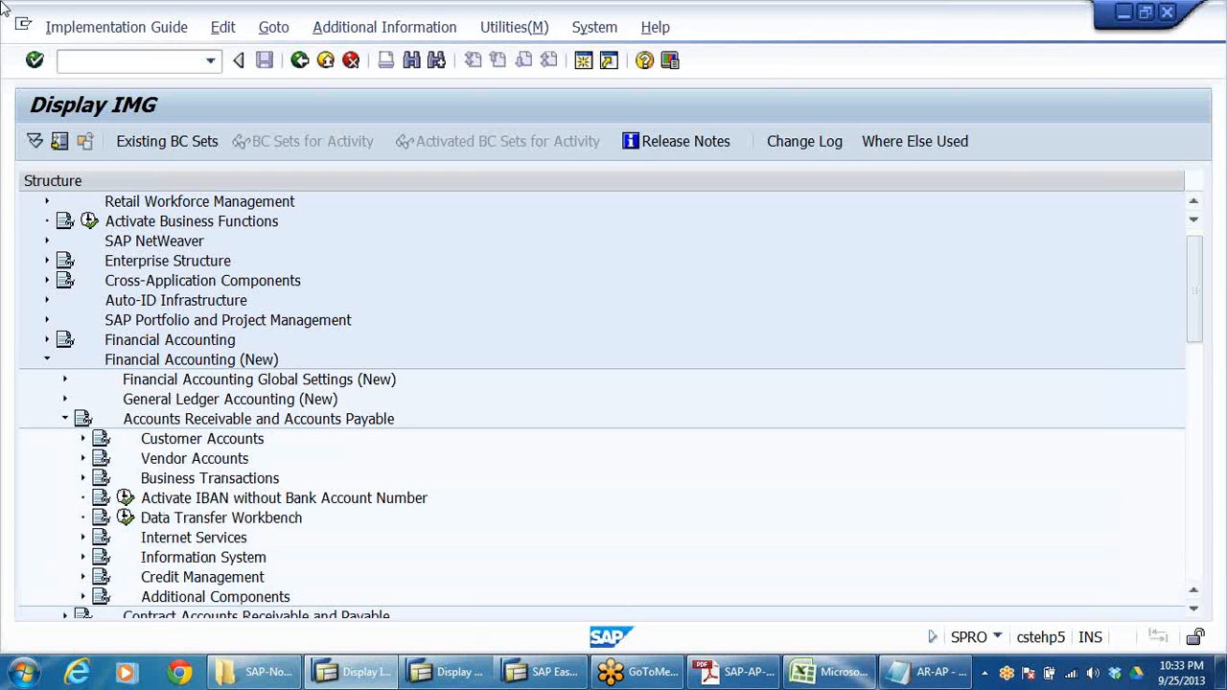
{"action": "key", "text": "Down"}
{"action": "key", "text": "Down"}
{"action": "key", "text": "Down"}
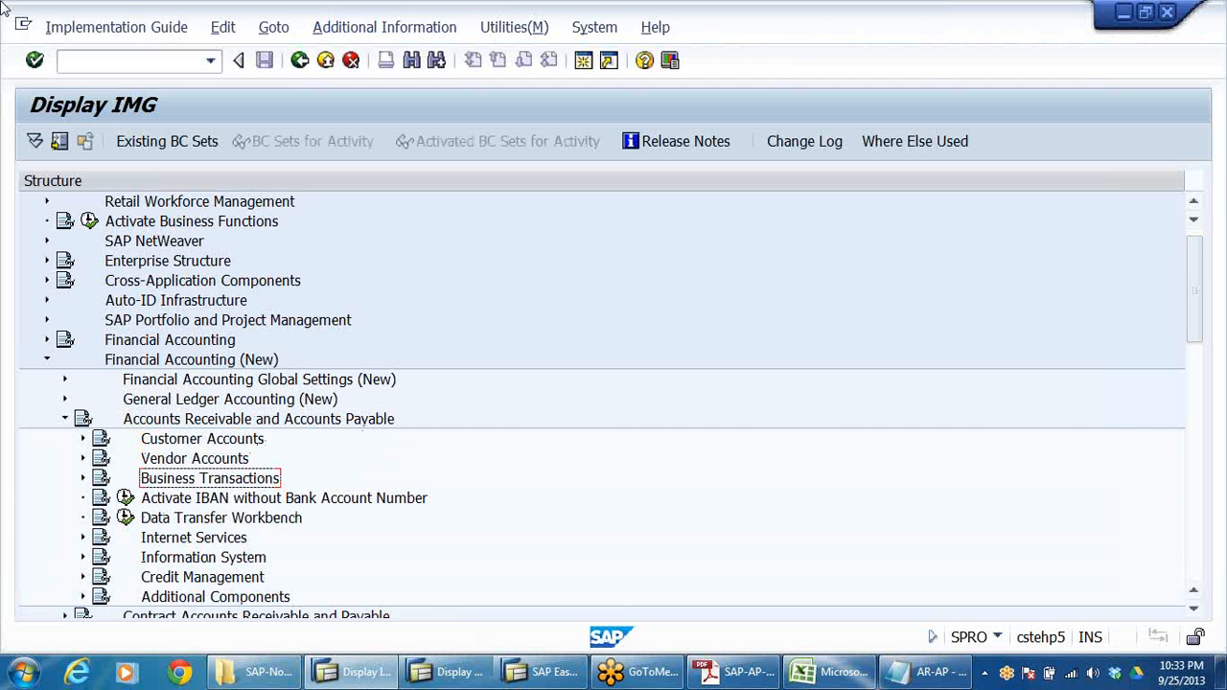
{"action": "key", "text": "Right"}
- Expand Down Payment Made under Business Transactions and open the activity Define Alternative Reconciliation Account for Down Payments
{"action": "key", "text": "Down"}
{"action": "key", "text": "Down"}
{"action": "key", "text": "Down"}
{"action": "key", "text": "Down"}
{"action": "key", "text": "Down"}
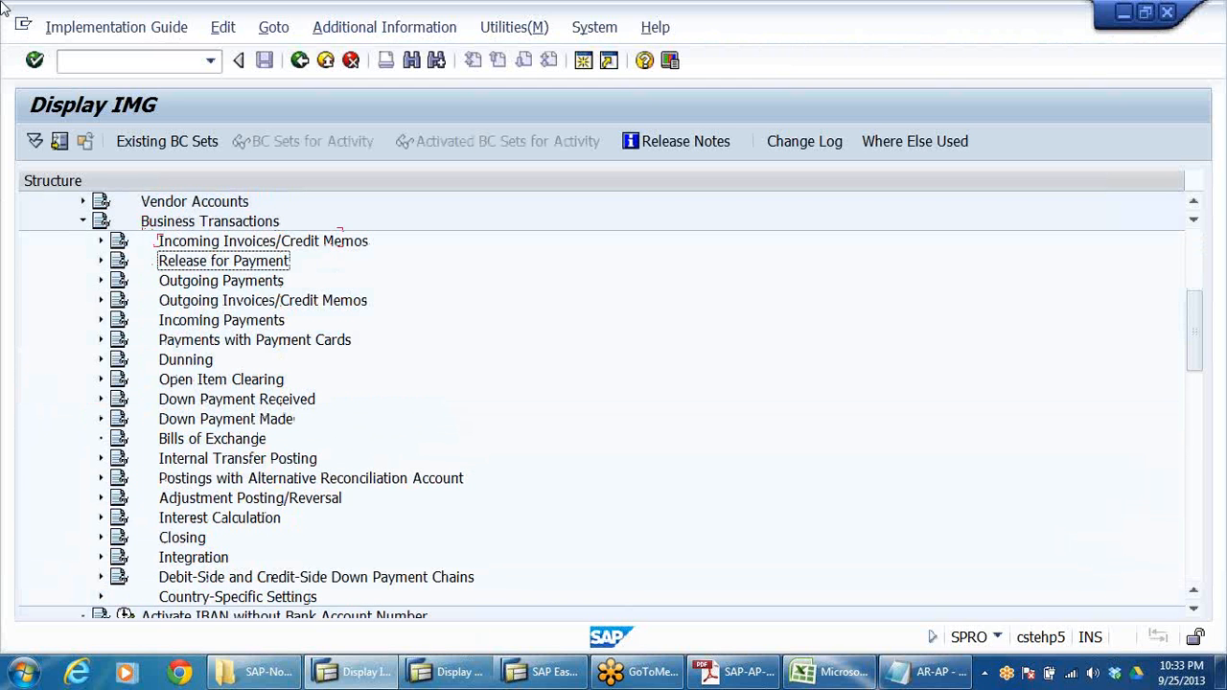
{"action": "key", "text": "Down"}
{"action": "key", "text": "Down"}
{"action": "key", "text": "Down"}
{"action": "key", "text": "Down"}
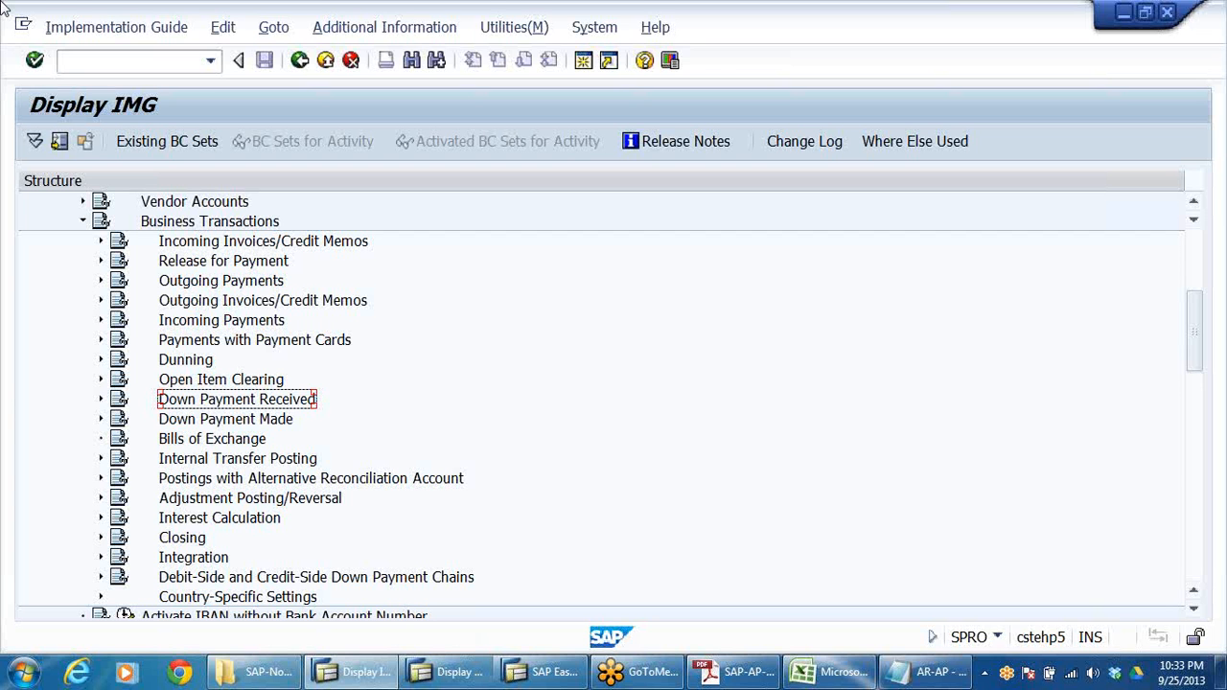
{"action": "key", "text": "Down"}
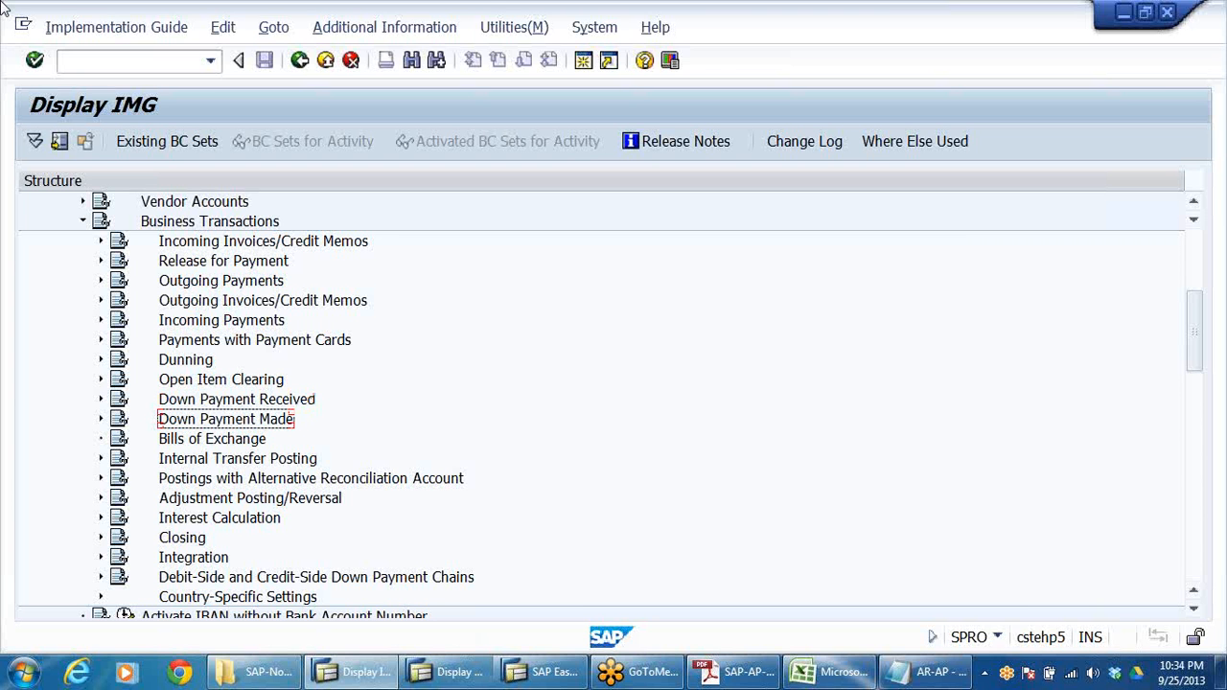
{"action": "double_click", "coordinate": [192, 422]}
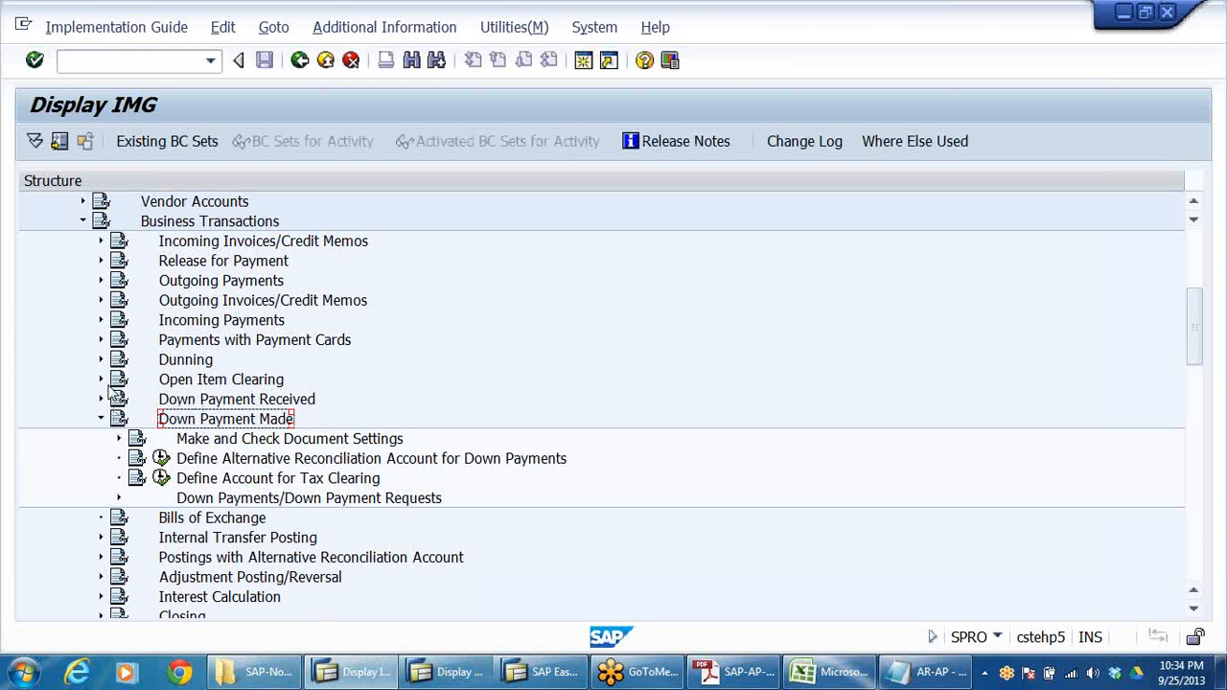
{"action": "left_click", "coordinate": [301, 461]}
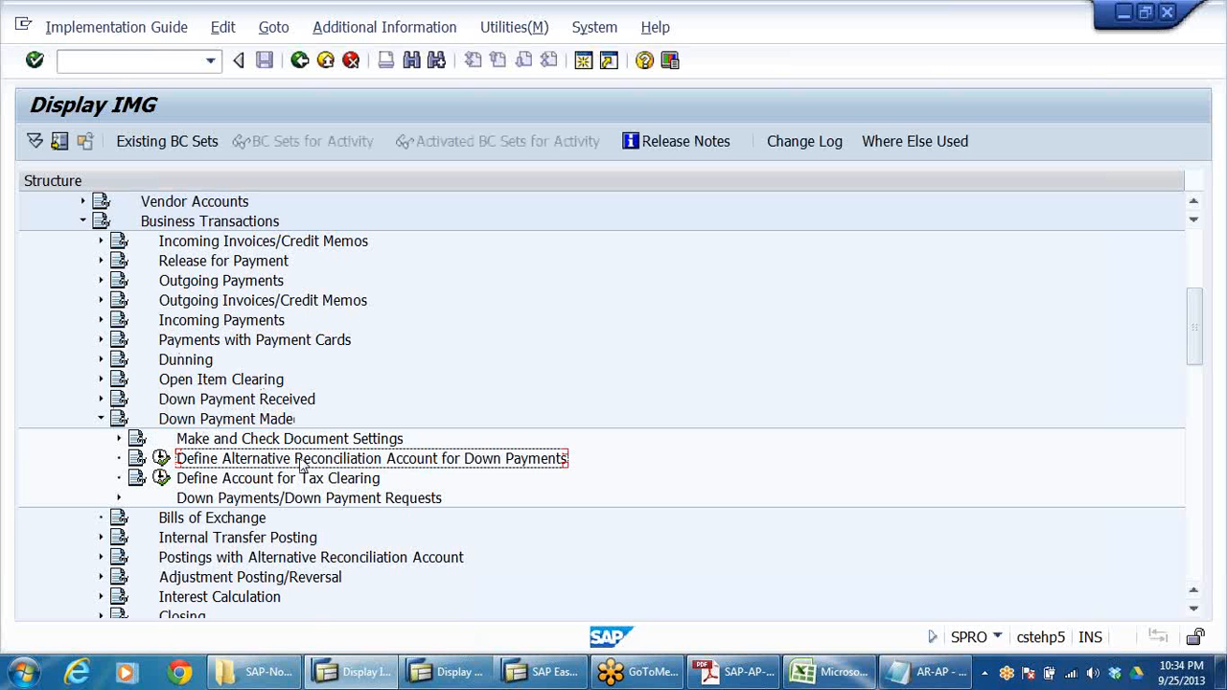
{"action": "left_click", "coordinate": [161, 458]}
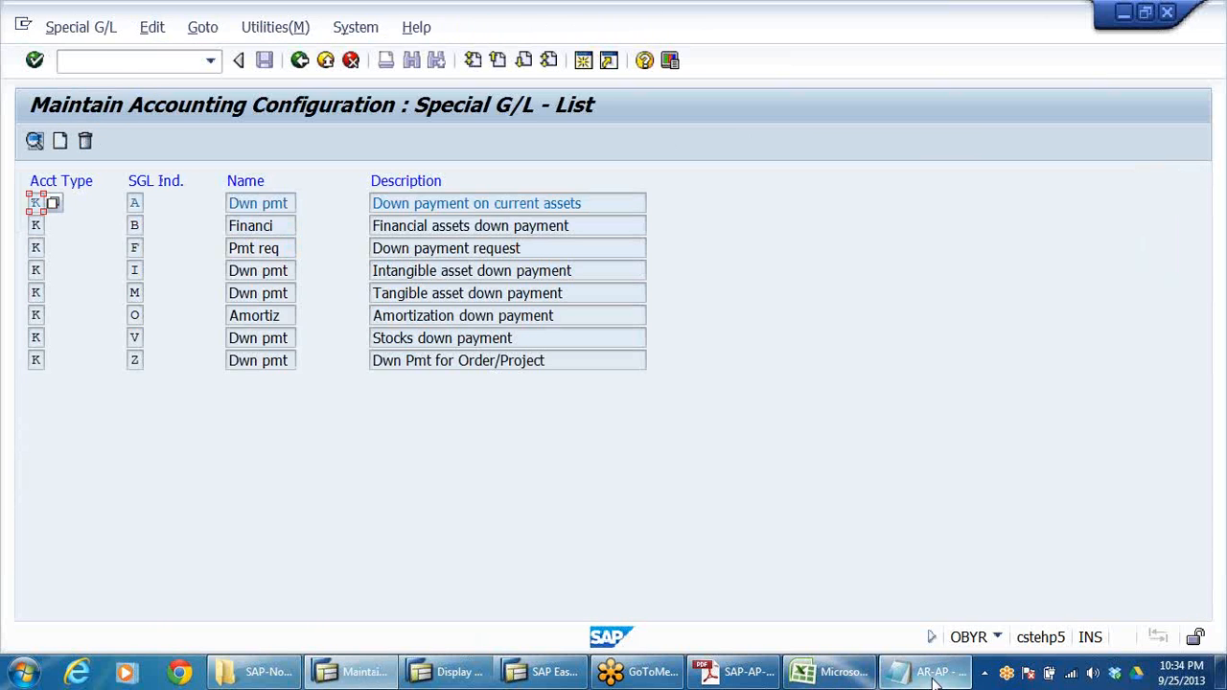
- Switch to the AR-AP notes in Notepad and read the journal entry for an advance paid to a vendor
{"action": "key", "text": "alt+Tab"}
{"action": "scroll", "coordinate": [177, 419], "scroll_direction": "up", "scroll_amount": 1}
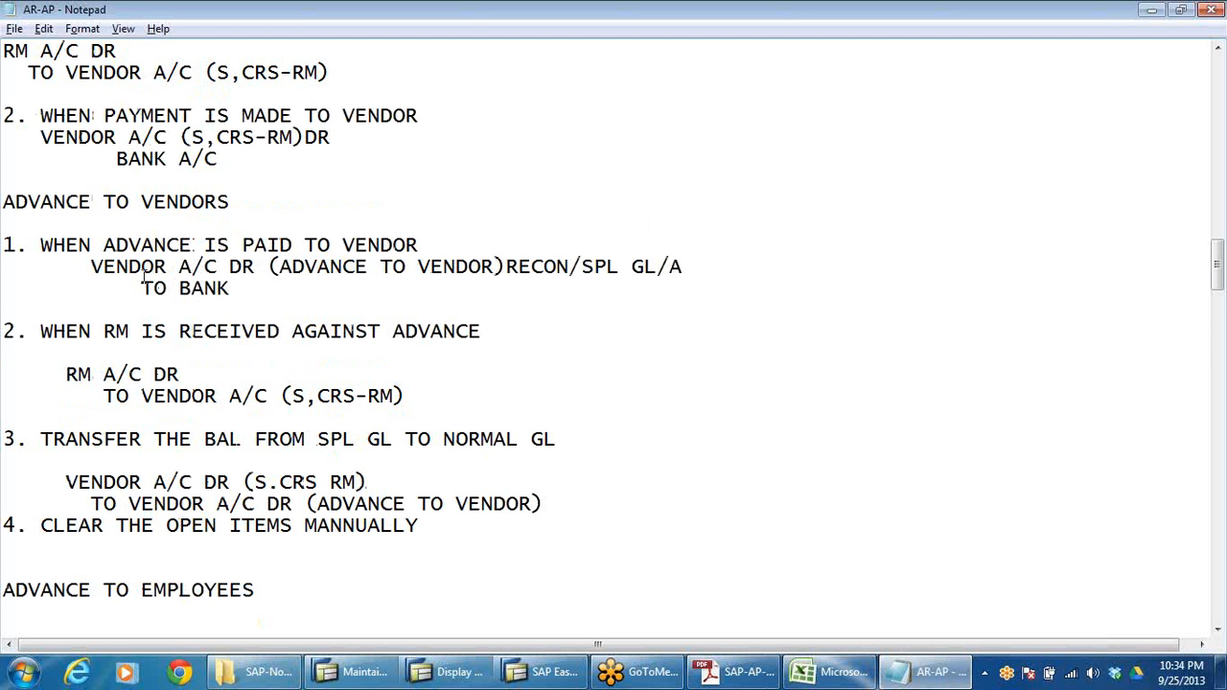
{"action": "left_click_drag", "start_coordinate": [88, 265], "coordinate": [247, 272]}
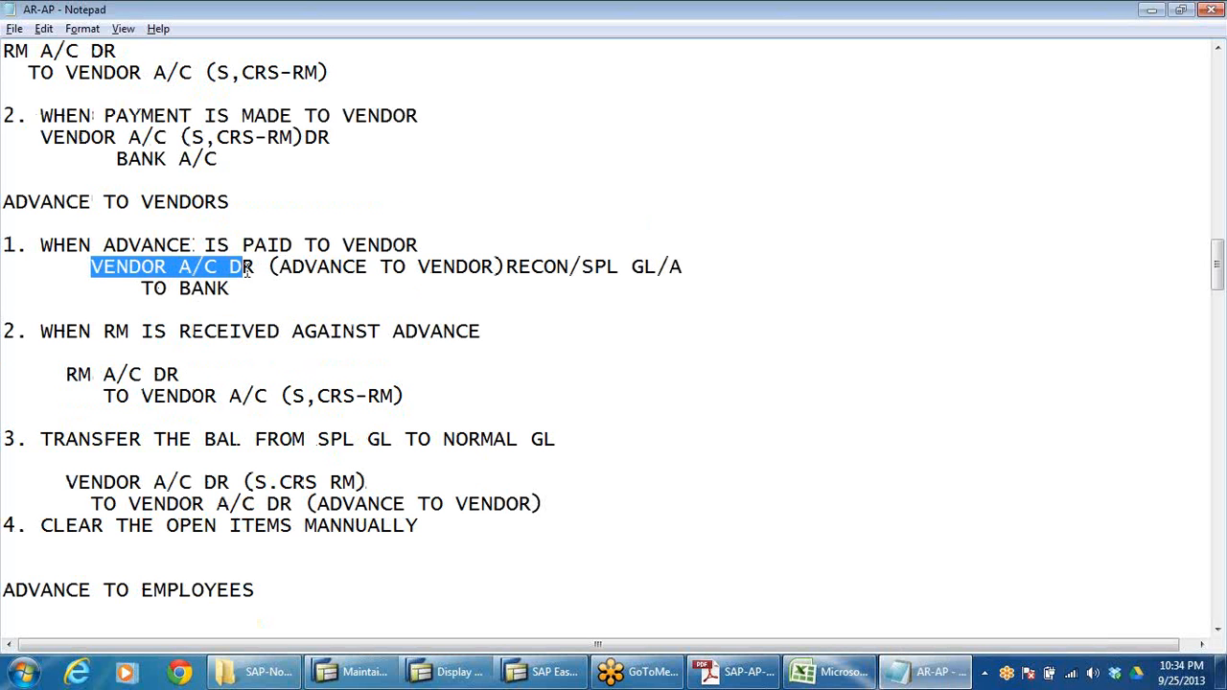
{"action": "left_click", "coordinate": [382, 330]}
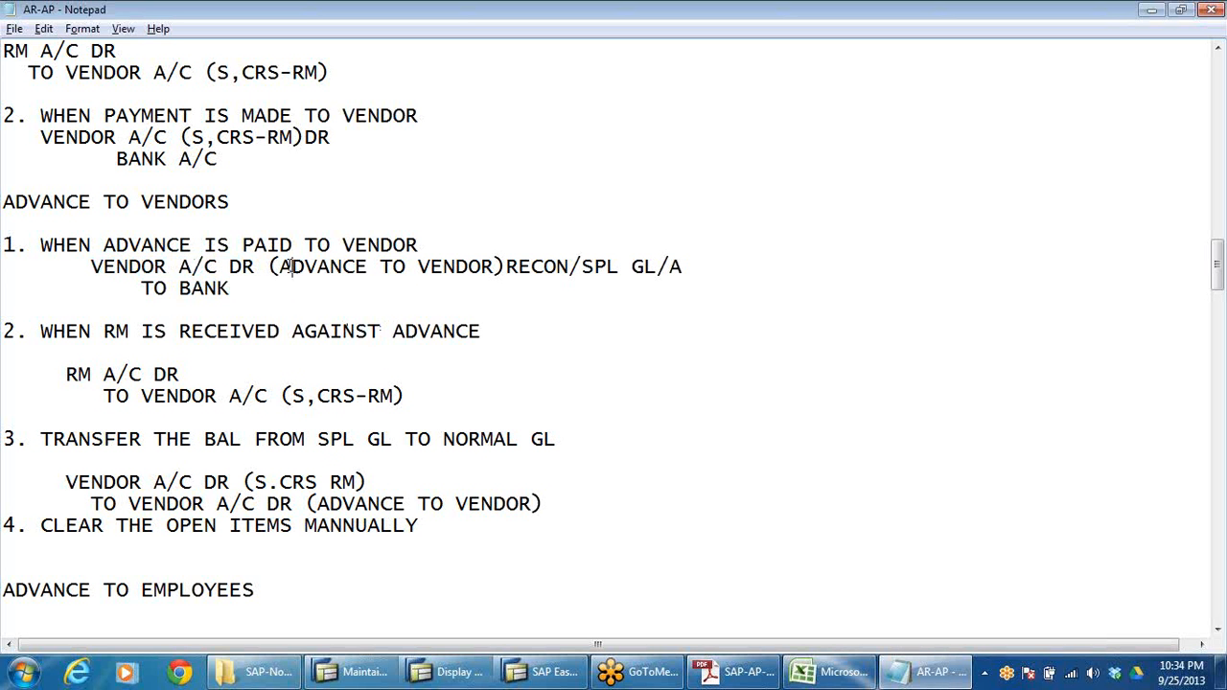
{"action": "left_click_drag", "start_coordinate": [290, 266], "coordinate": [546, 270]}
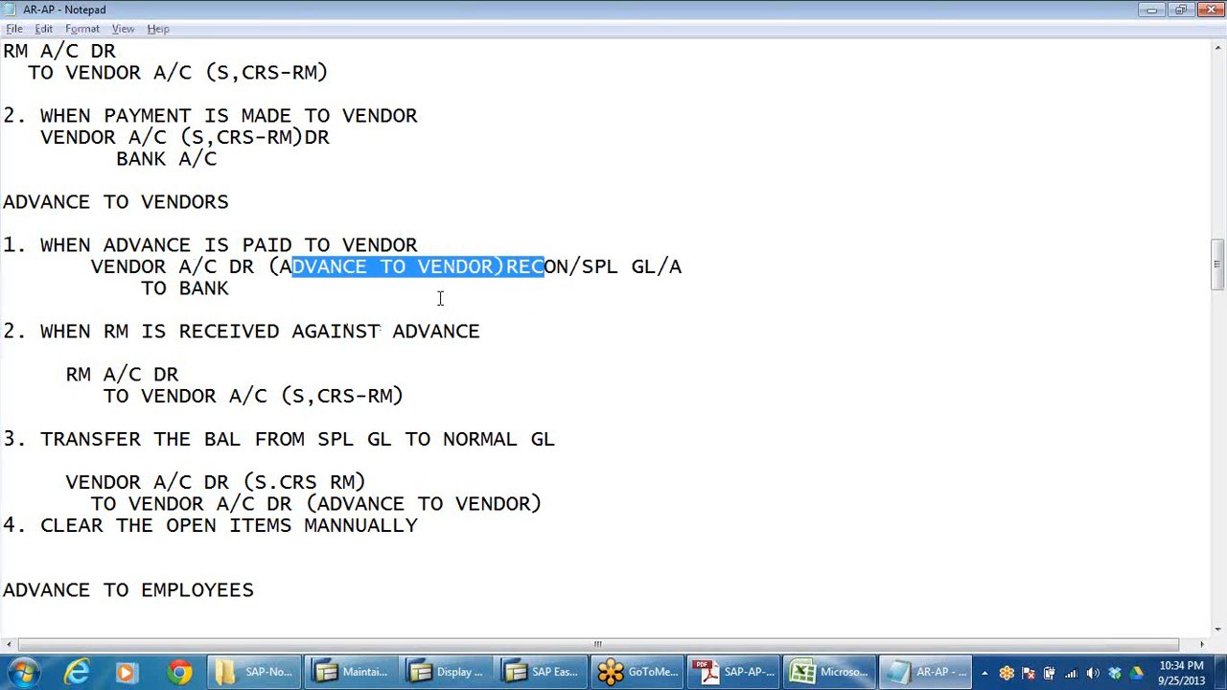
{"action": "key", "text": "alt+Tab"}
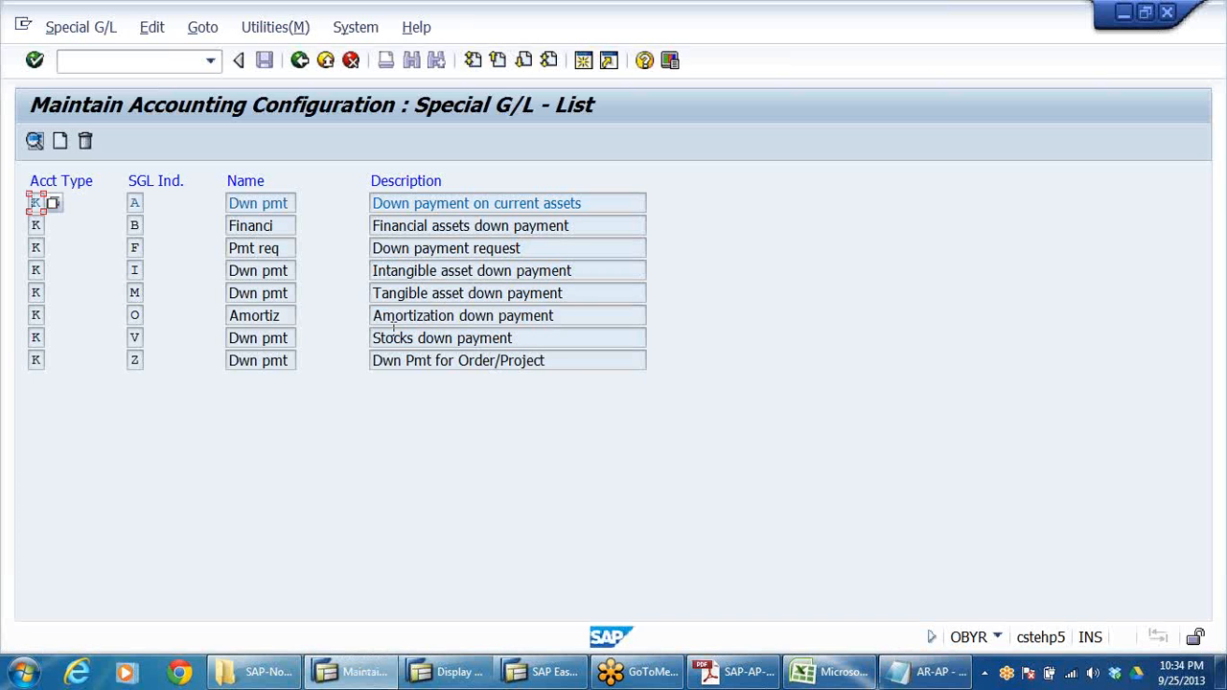
- Open the account assignment for special G/L indicator A, Down payment on current assets, in chart of accounts DRCA
{"action": "left_click", "coordinate": [134, 202]}
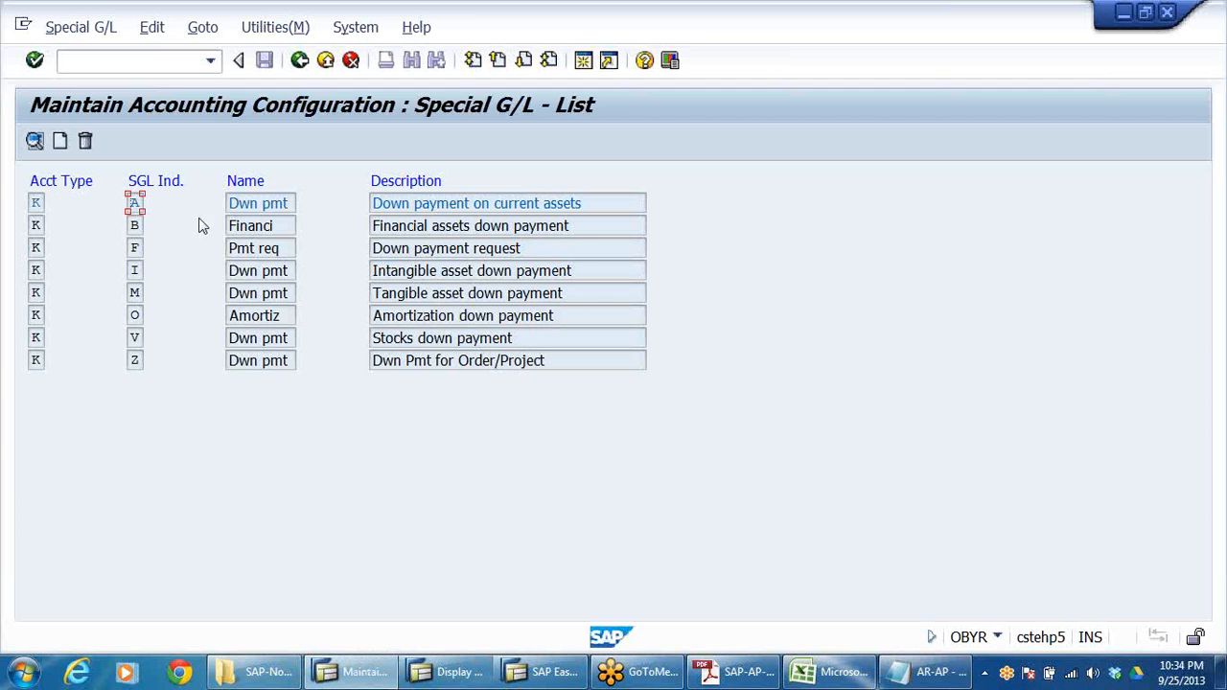
{"action": "left_click", "coordinate": [248, 203]}
{"action": "left_click", "coordinate": [448, 204]}
{"action": "double_click", "coordinate": [421, 204]}
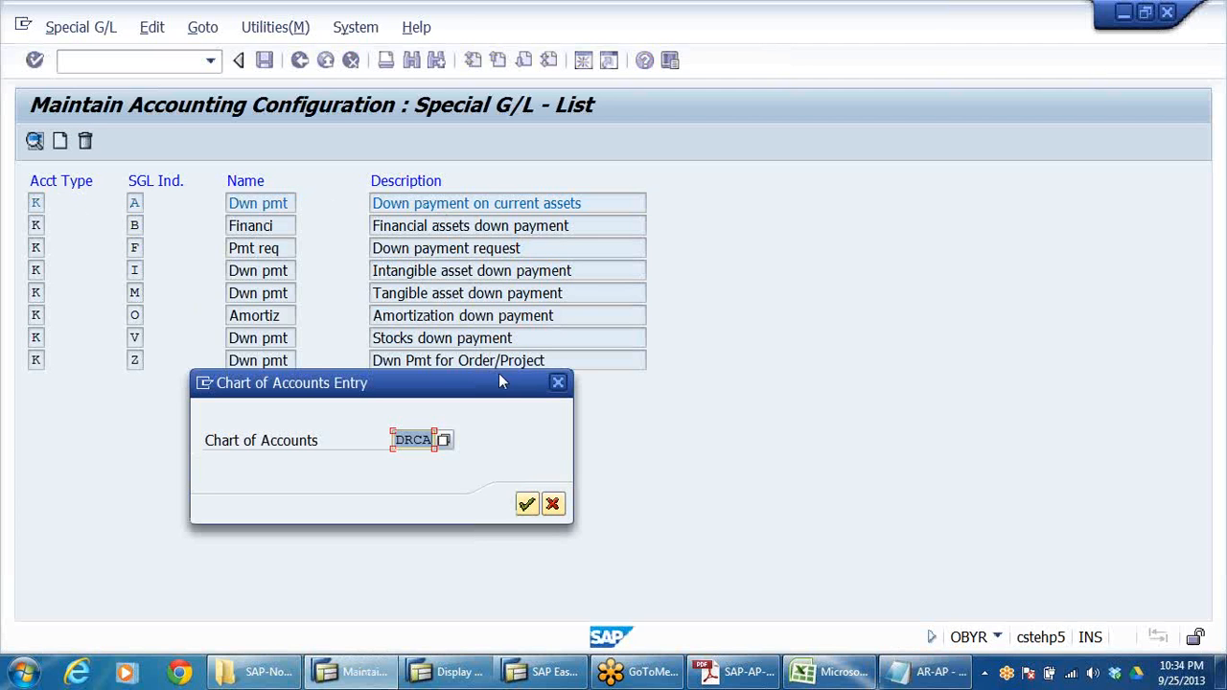
{"action": "left_click", "coordinate": [526, 504]}
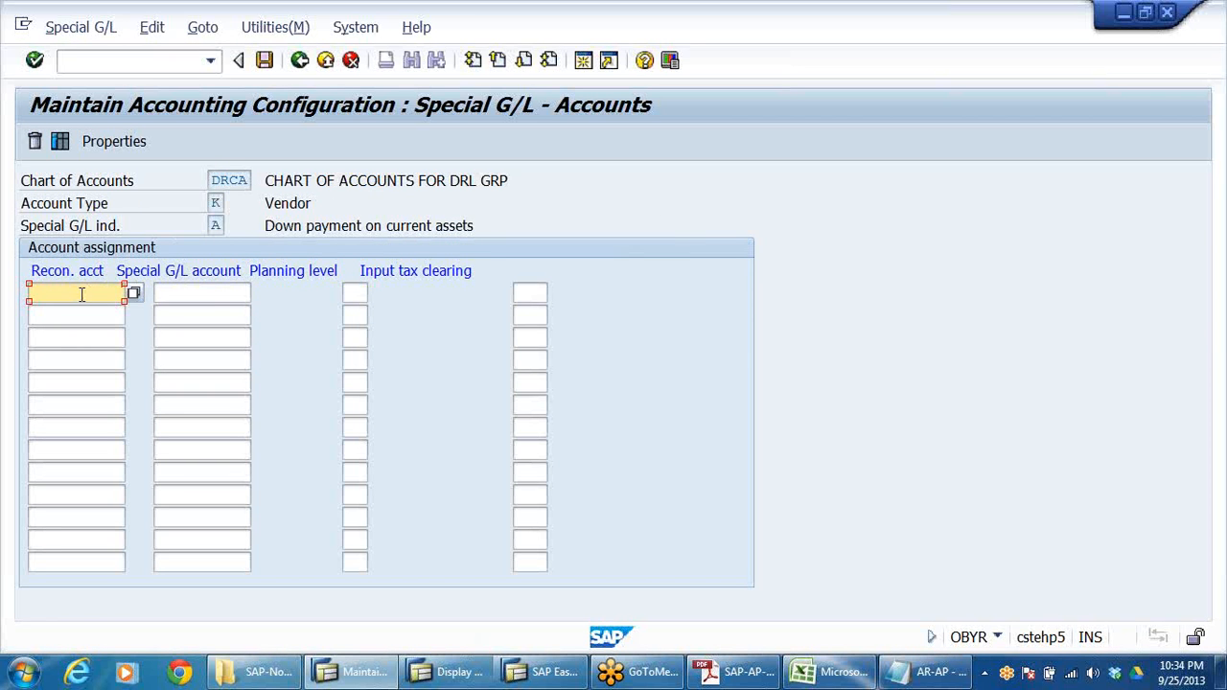
- Assign special G/L account 200501 to reconciliation account 101201 in the first assignment row
{"action": "left_click", "coordinate": [194, 294]}
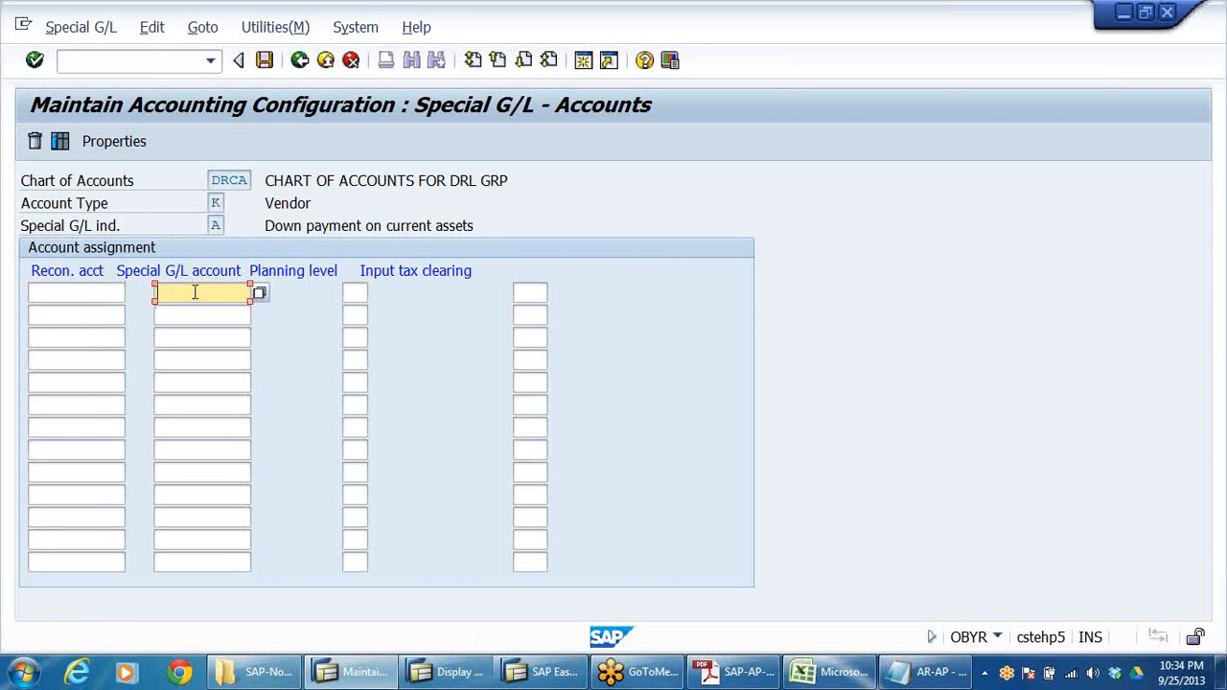
{"action": "type", "text": "200501"}
{"action": "left_click", "coordinate": [97, 287]}
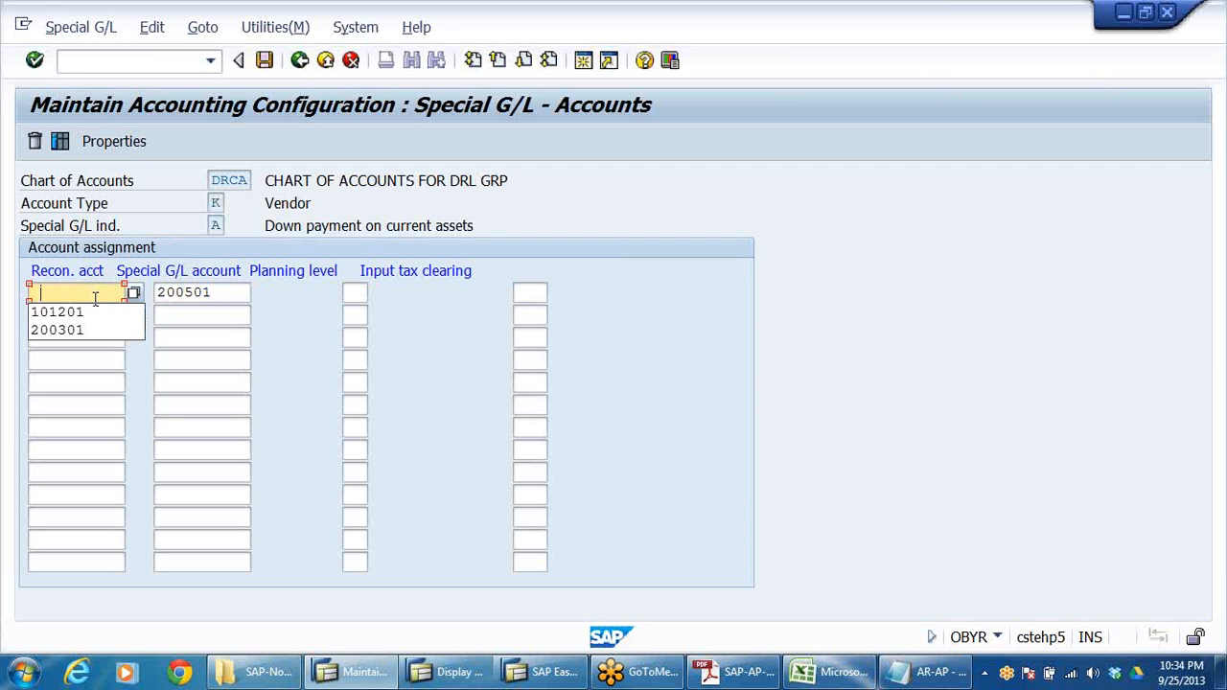
{"action": "left_click", "coordinate": [81, 312]}
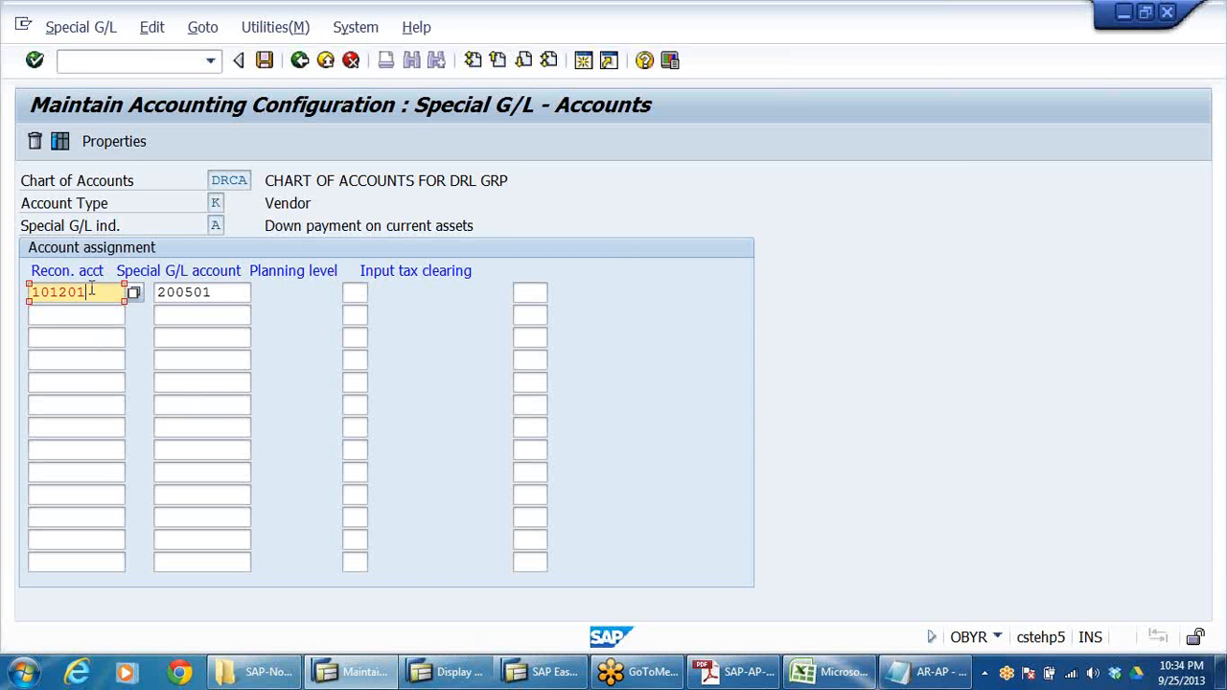
- Check the chart of accounts, account type, special G/L indicator and both accounts of the down payment assignment
{"action": "left_click_drag", "start_coordinate": [221, 181], "coordinate": [253, 182]}
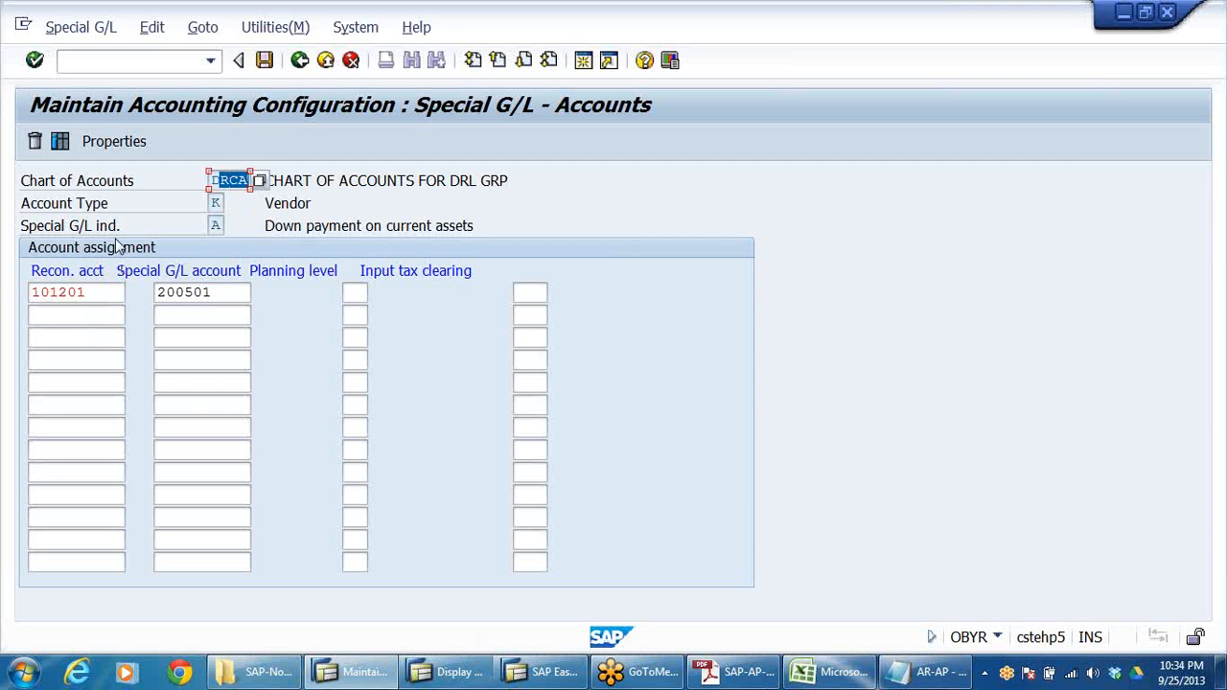
{"action": "left_click", "coordinate": [215, 202]}
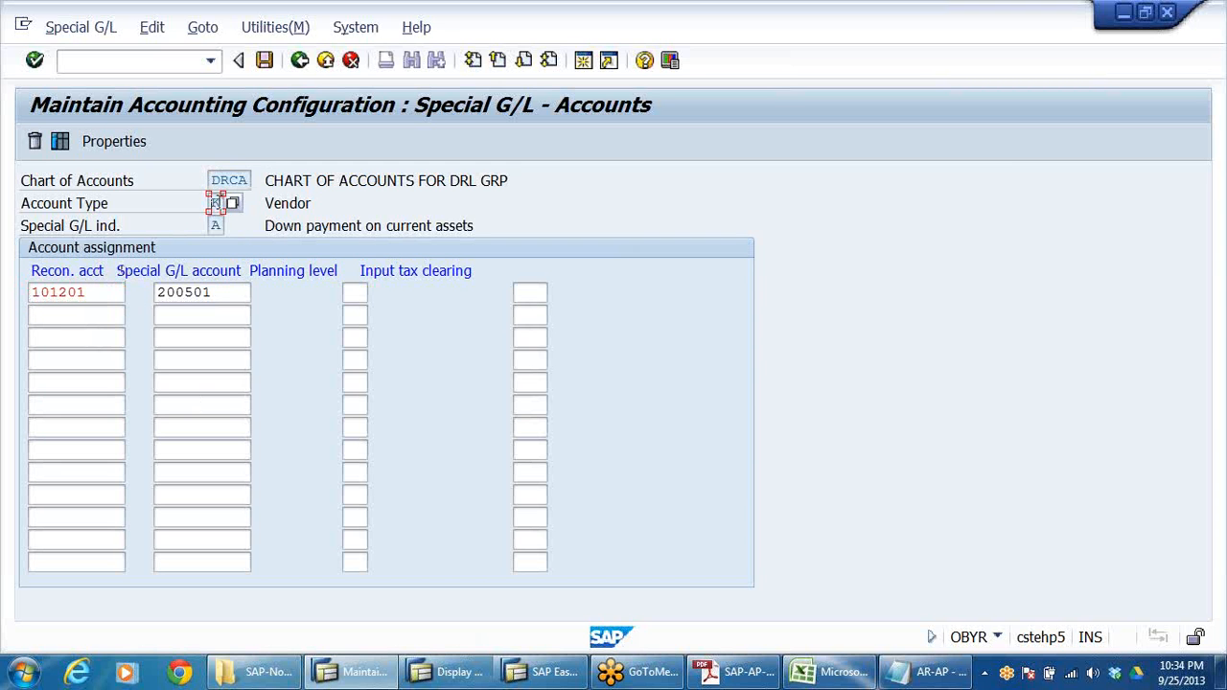
{"action": "left_click", "coordinate": [305, 203]}
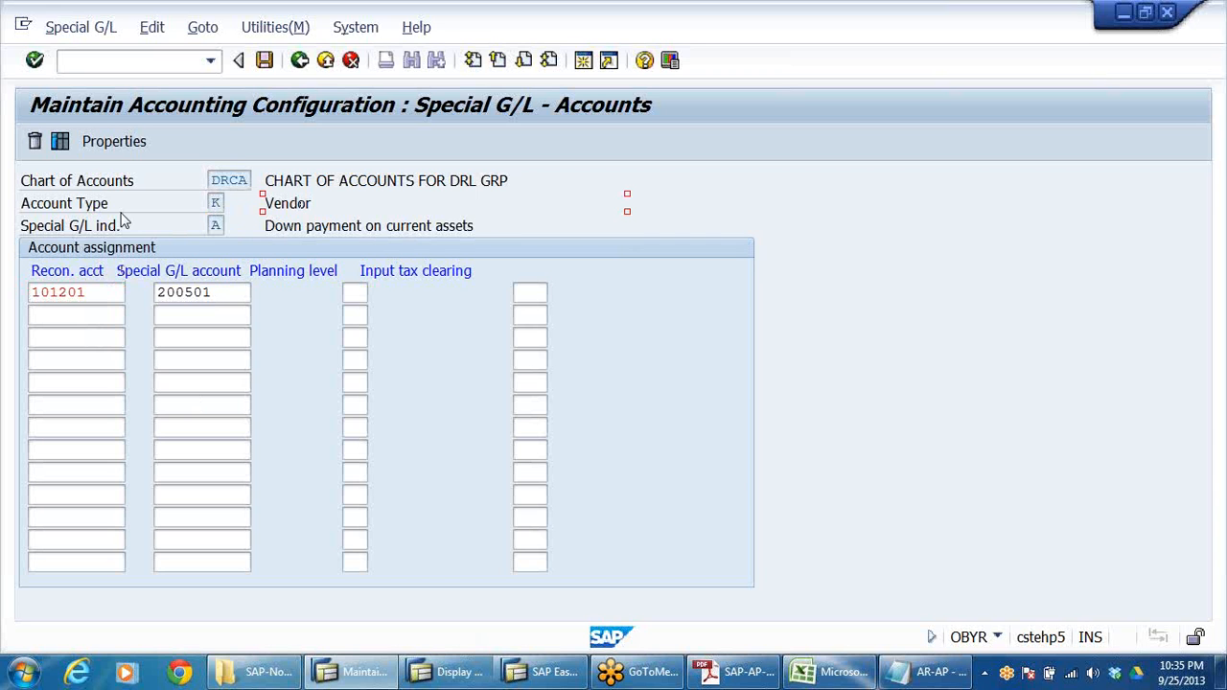
{"action": "left_click", "coordinate": [215, 224]}
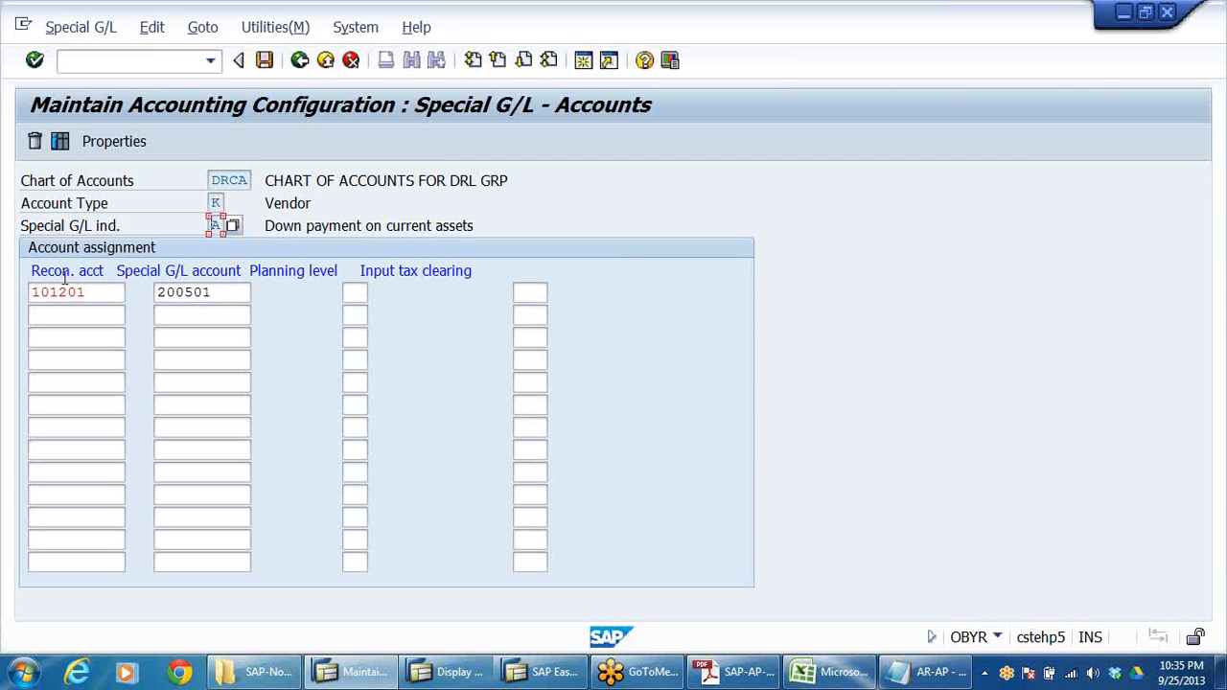
{"action": "left_click_drag", "start_coordinate": [35, 295], "coordinate": [134, 300]}
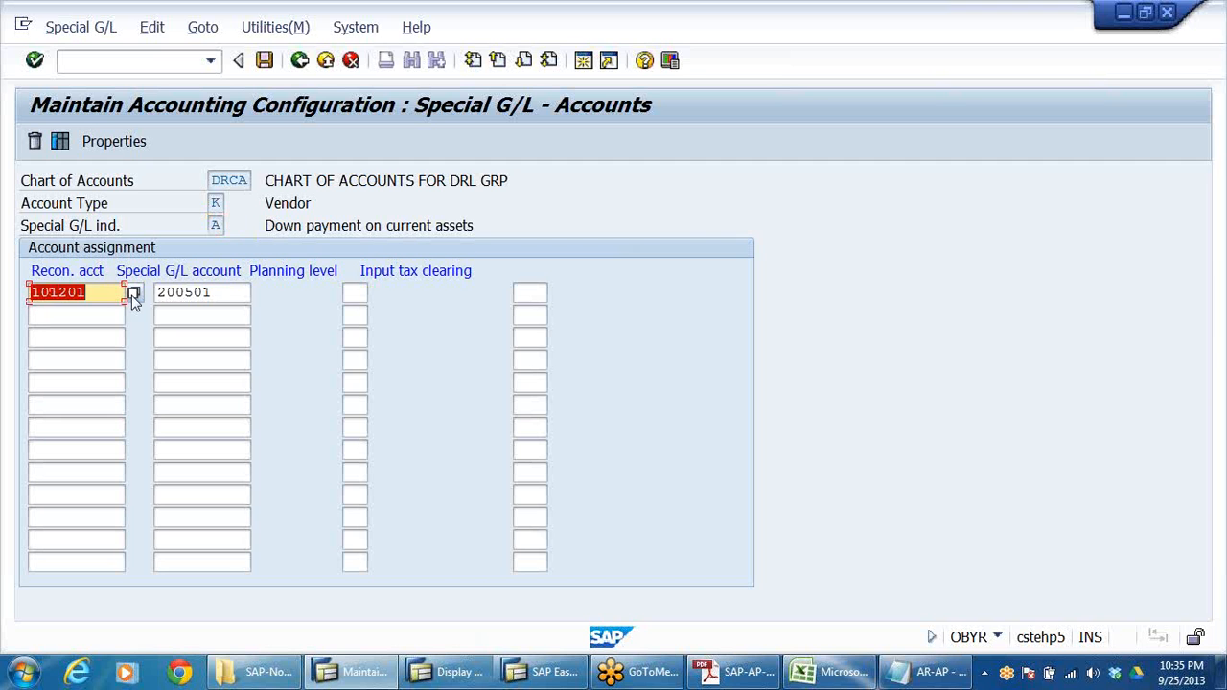
{"action": "left_click", "coordinate": [216, 294]}
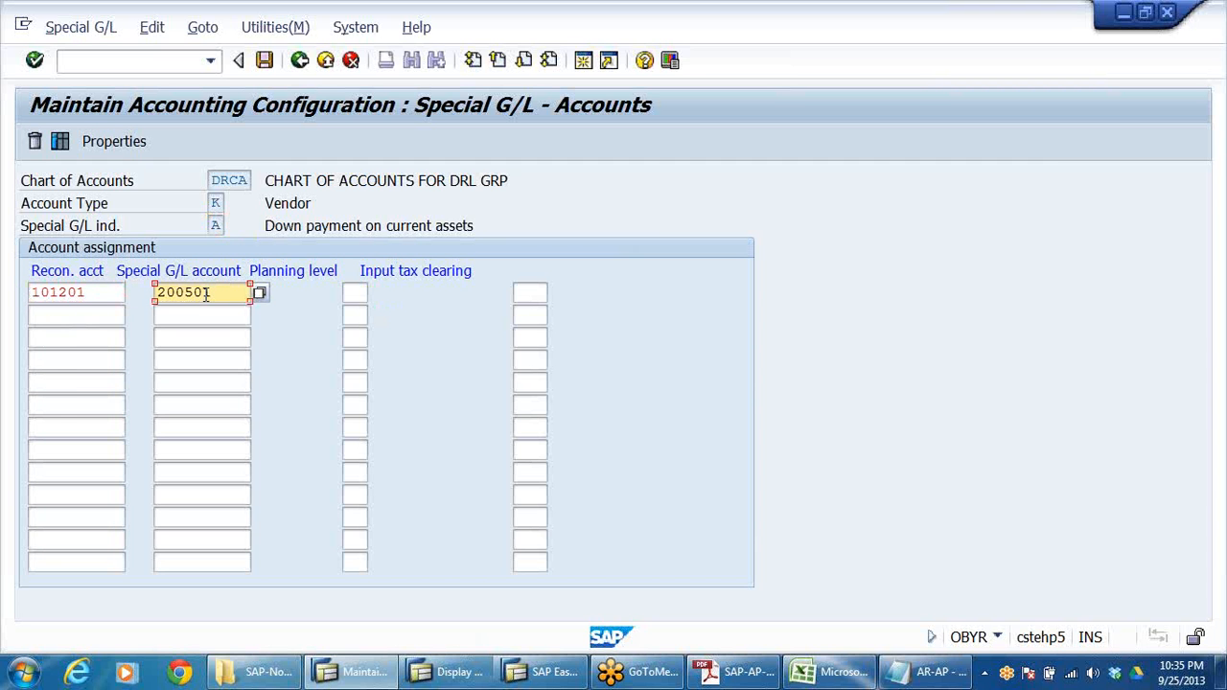
{"action": "left_click_drag", "start_coordinate": [221, 294], "coordinate": [155, 295]}
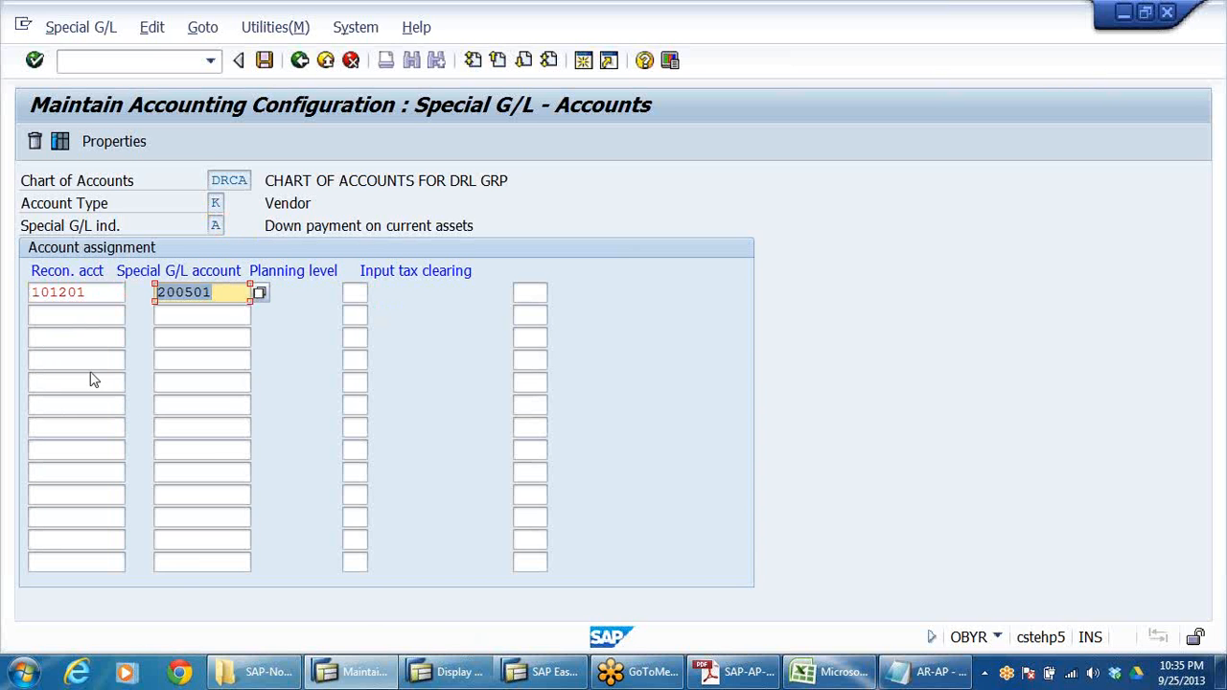
{"action": "mouse_move", "coordinate": [239, 671]}
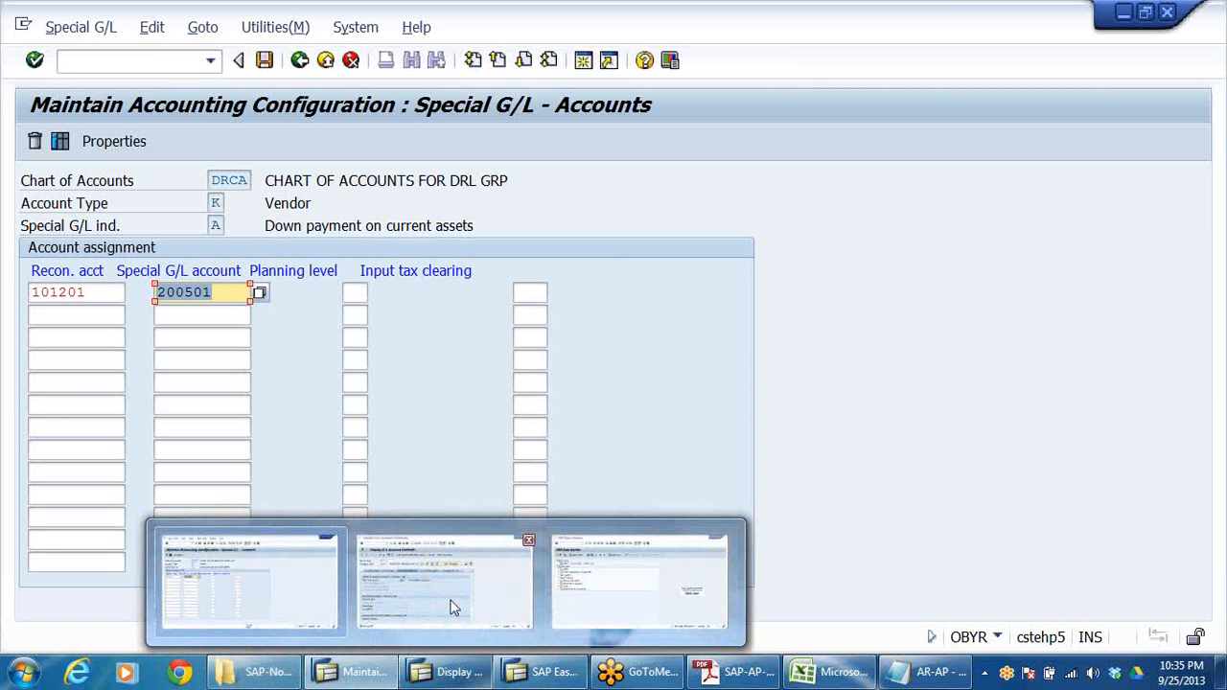
- Save the special G/L account assignment and return to the IMG structure
{"action": "left_click", "coordinate": [264, 60]}
{"action": "left_click", "coordinate": [404, 369]}
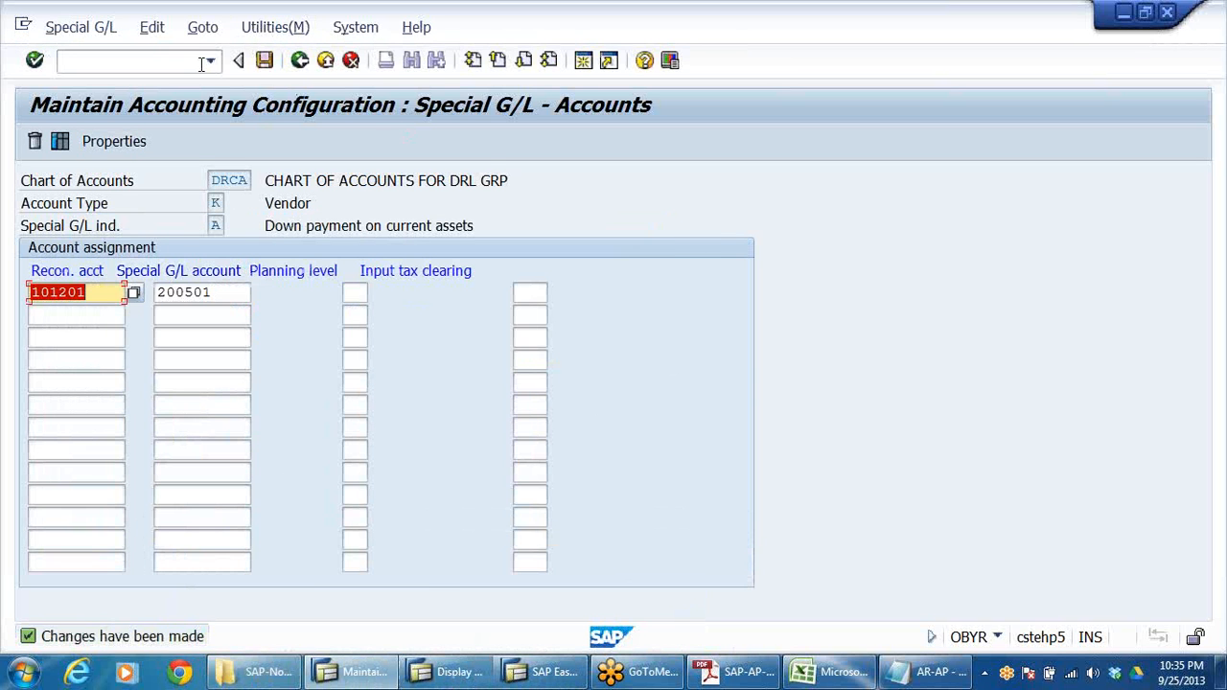
{"action": "left_click", "coordinate": [299, 60]}
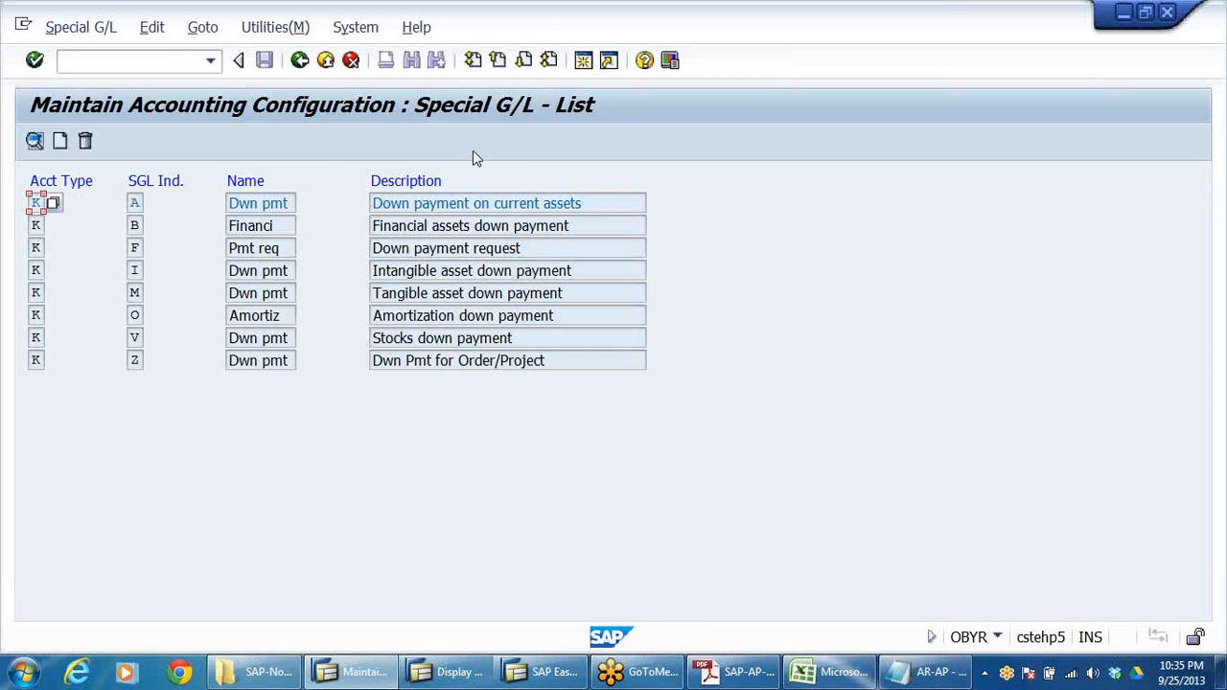
{"action": "left_click", "coordinate": [299, 61]}
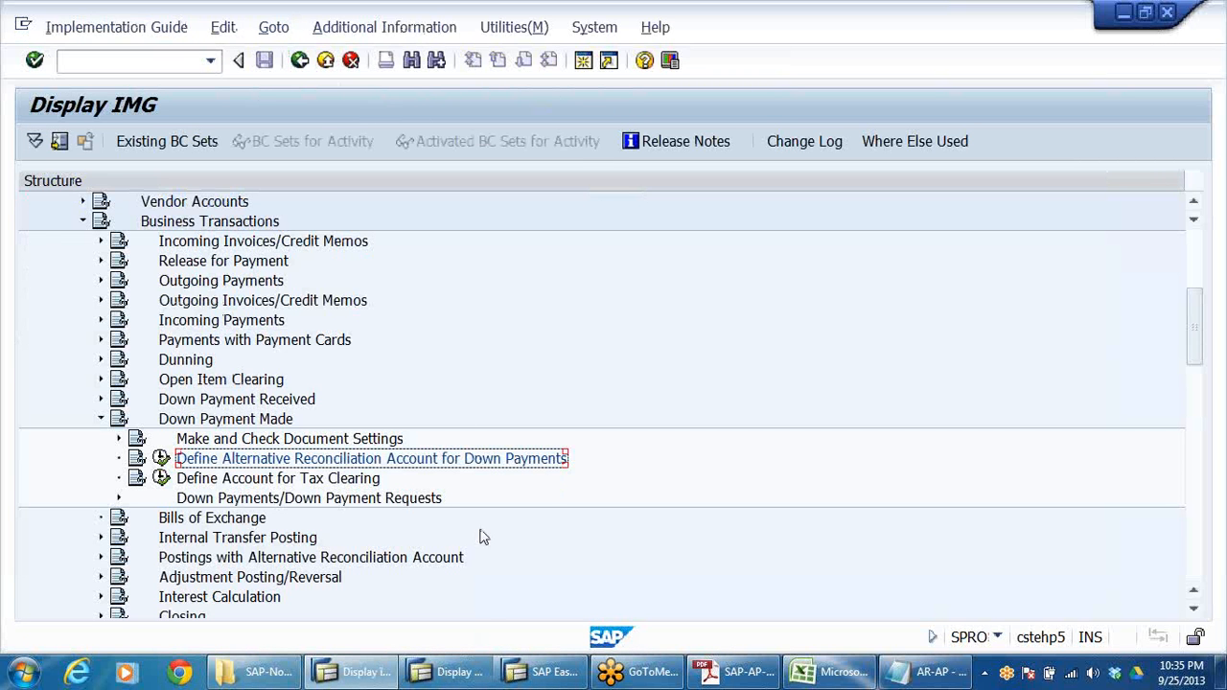
- Exit the G/L account display in the other session and collapse the Document Entry and Account folders under Accounts Payable
{"action": "left_click", "coordinate": [448, 671]}
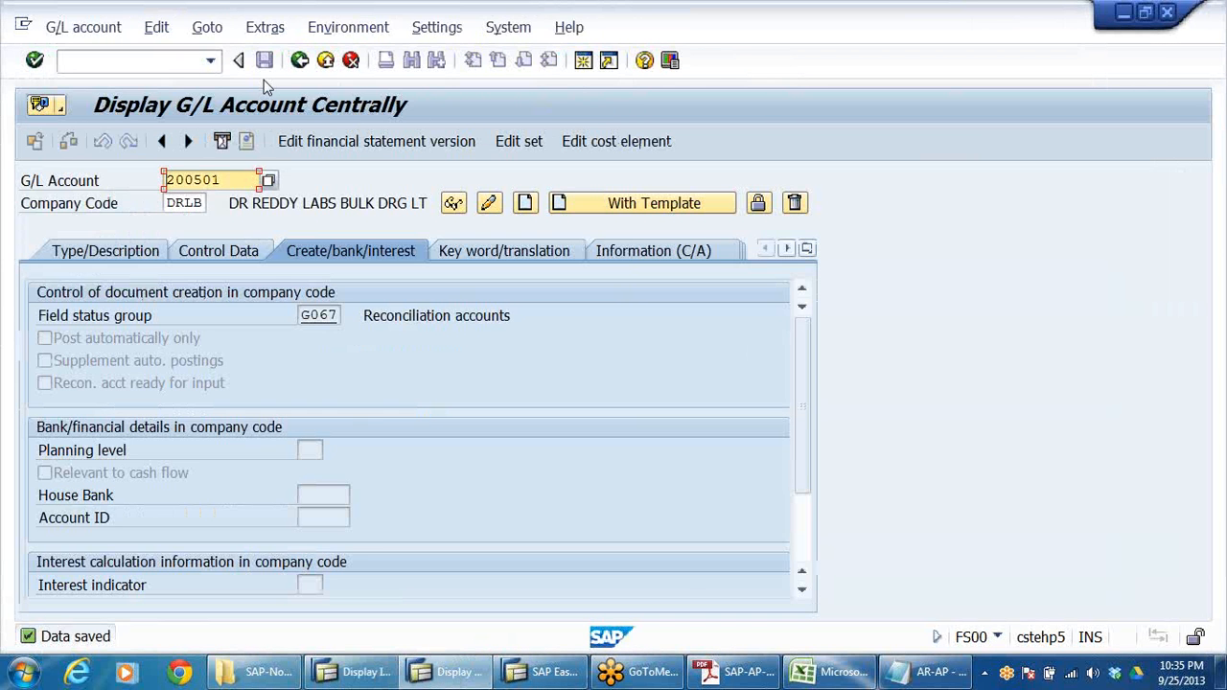
{"action": "left_click", "coordinate": [326, 60]}
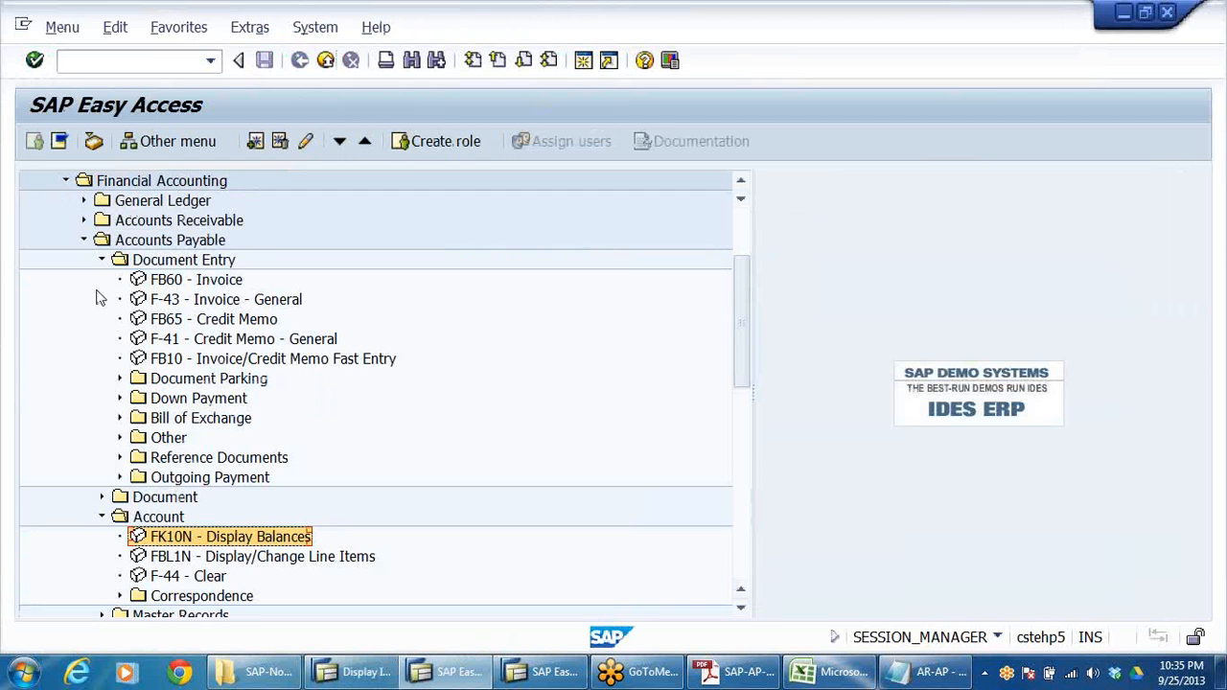
{"action": "left_click", "coordinate": [101, 261]}
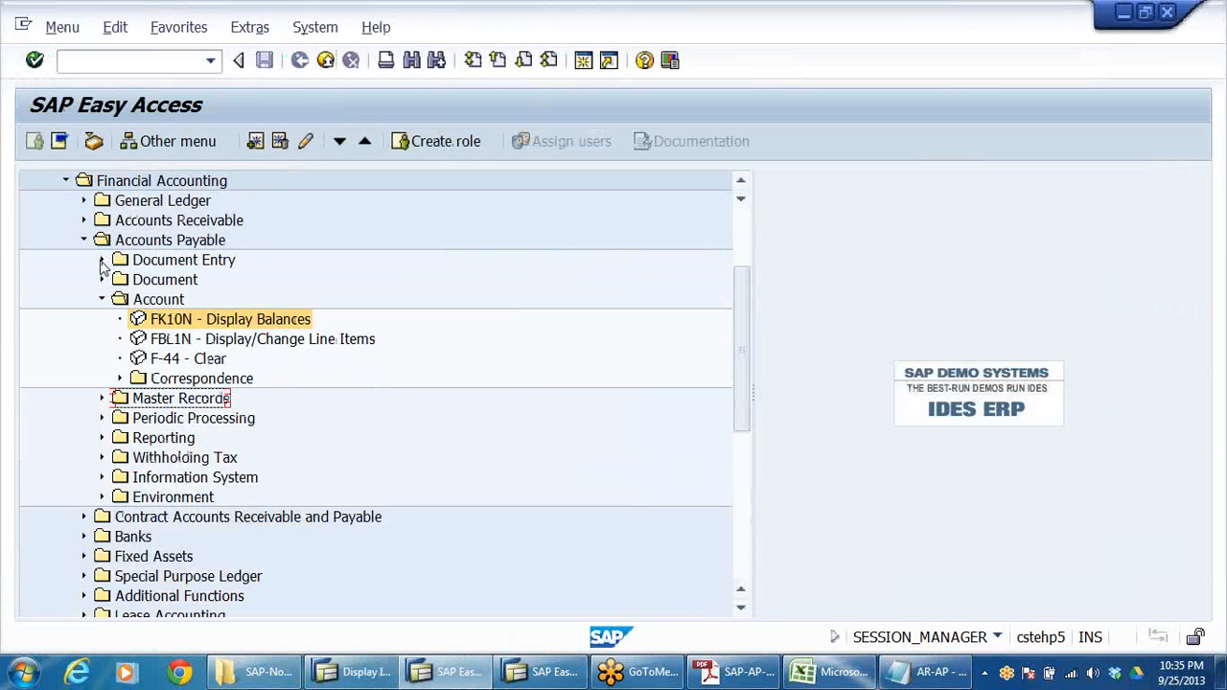
{"action": "left_click", "coordinate": [102, 299]}
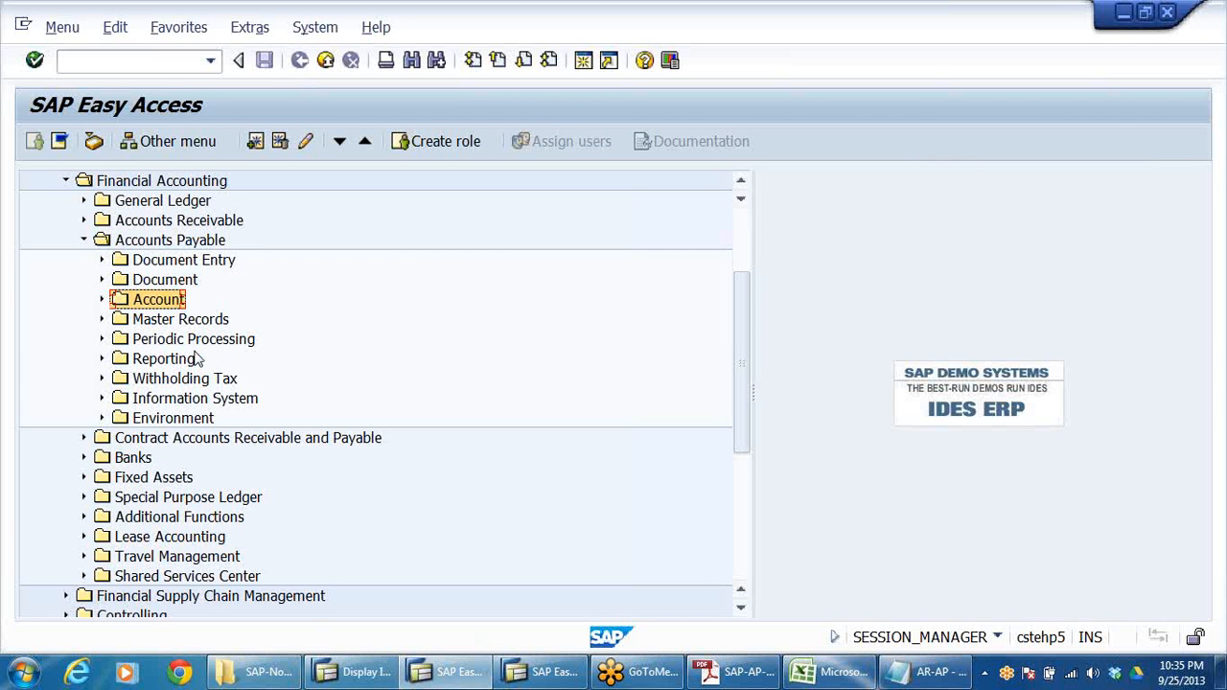
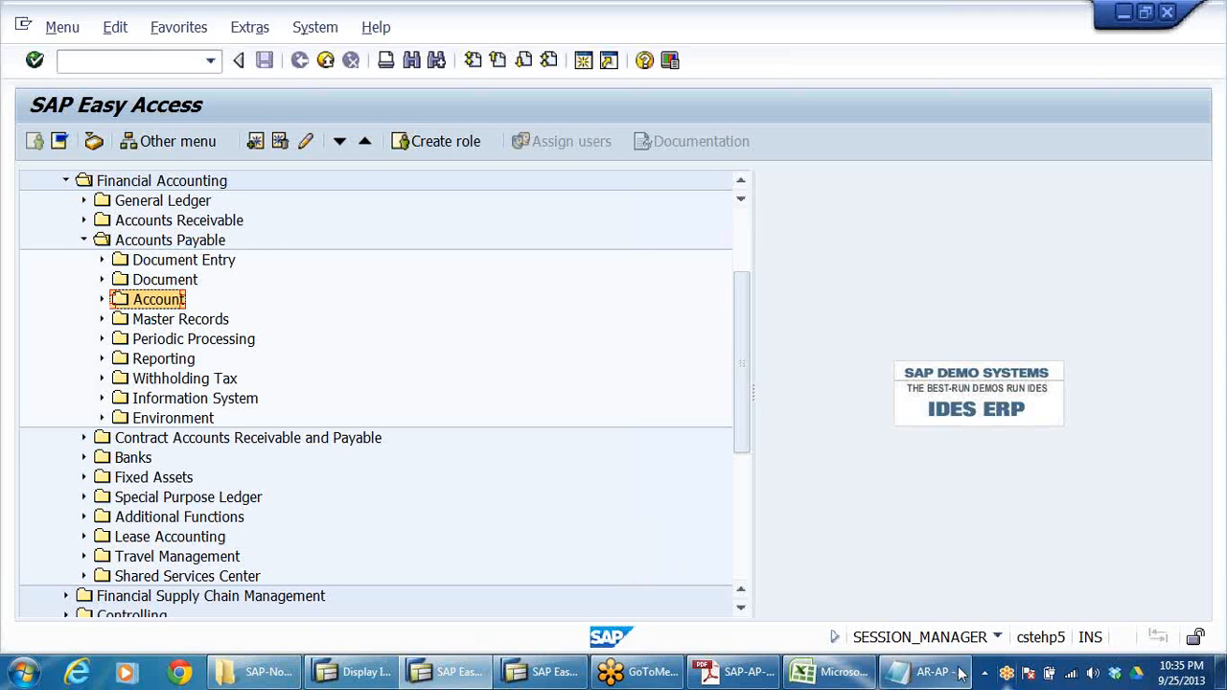
- Check the accounting entry for paying an advance to a vendor in the AR-AP notes in Notepad, and return to SAP
{"action": "left_click", "coordinate": [925, 671]}
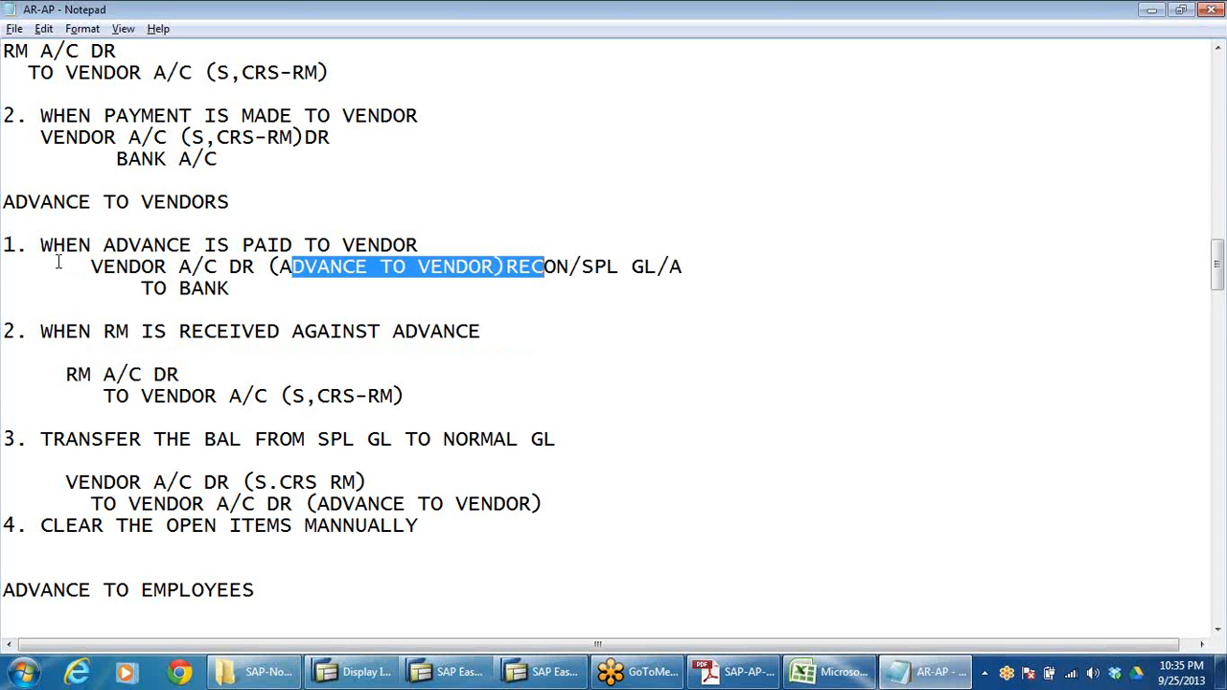
{"action": "left_click_drag", "start_coordinate": [54, 265], "coordinate": [4, 244]}
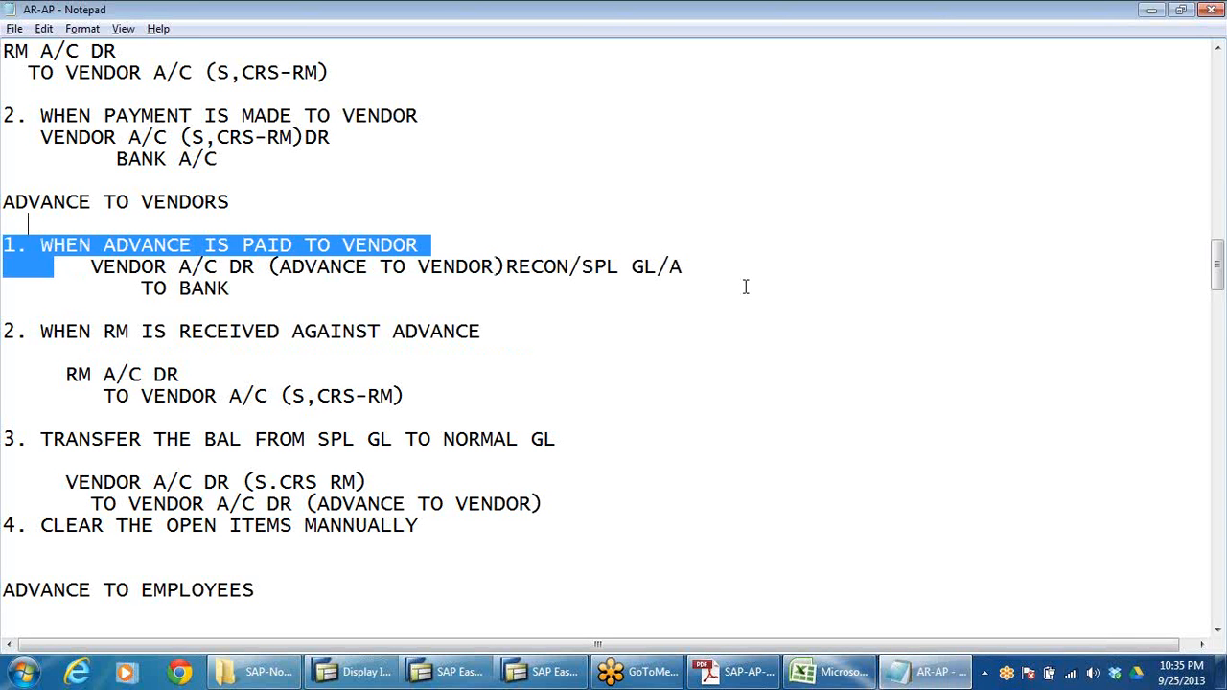
{"action": "key", "text": "alt+Tab"}
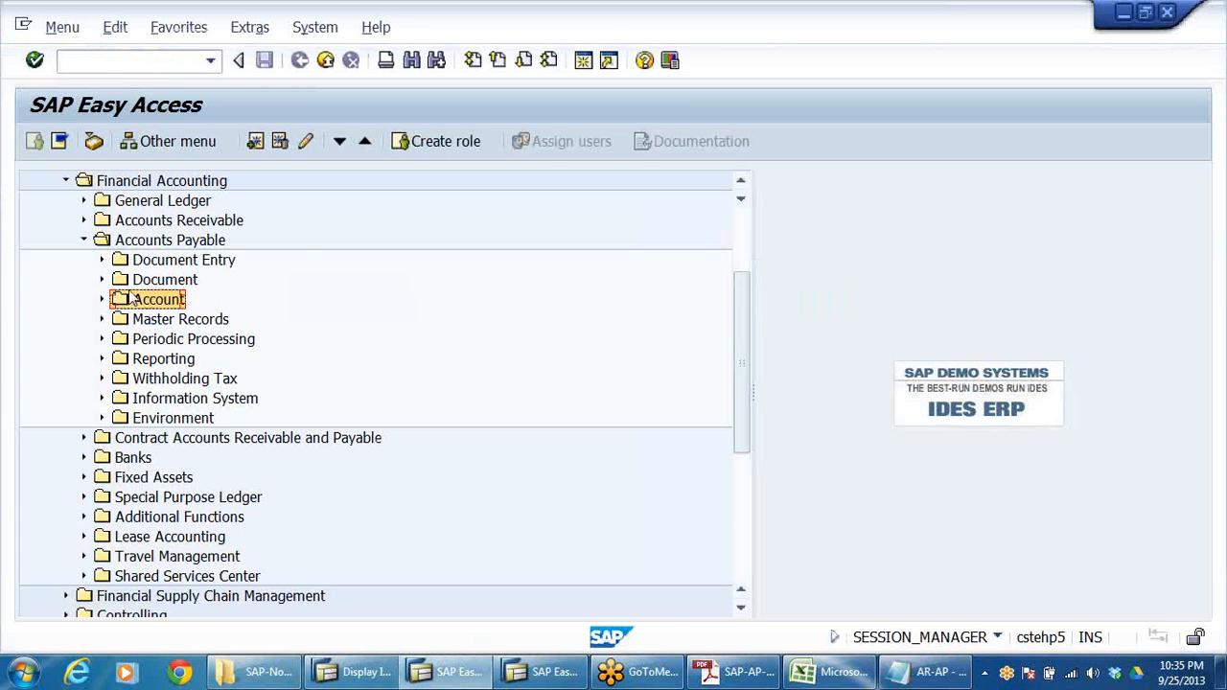
- Open the F-48 Down Payment transaction under Document Entry in Accounts Payable
{"action": "left_click", "coordinate": [147, 264]}
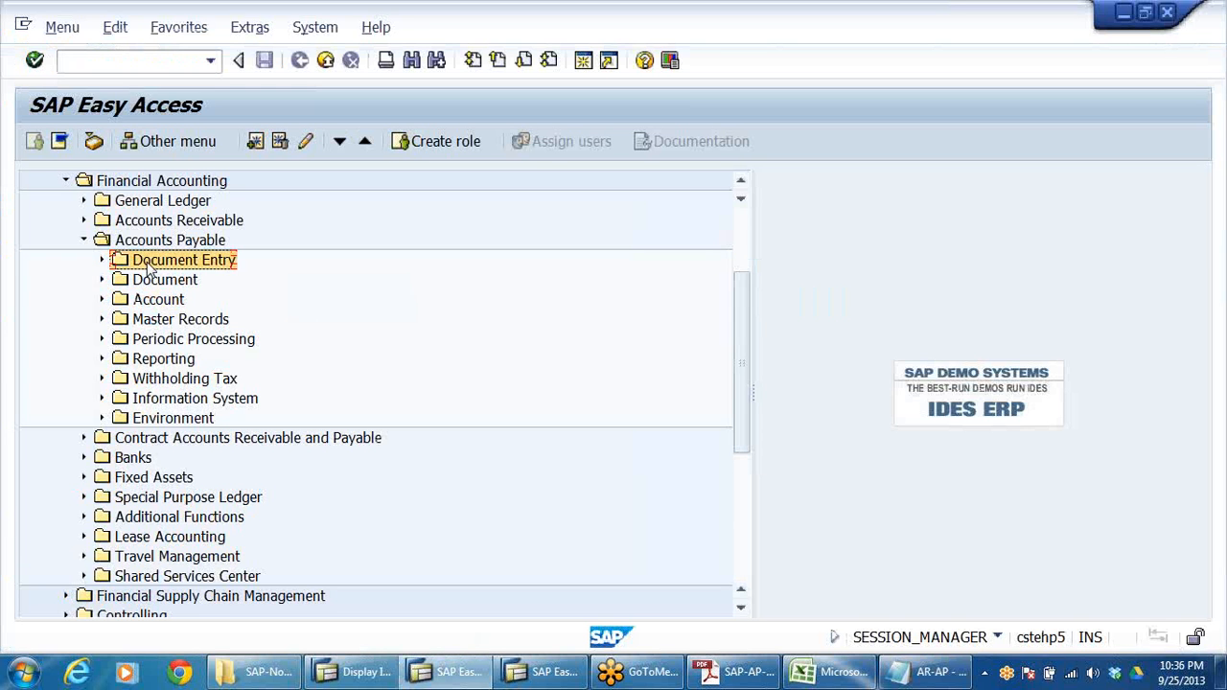
{"action": "double_click", "coordinate": [146, 264]}
{"action": "key", "text": "Down"}
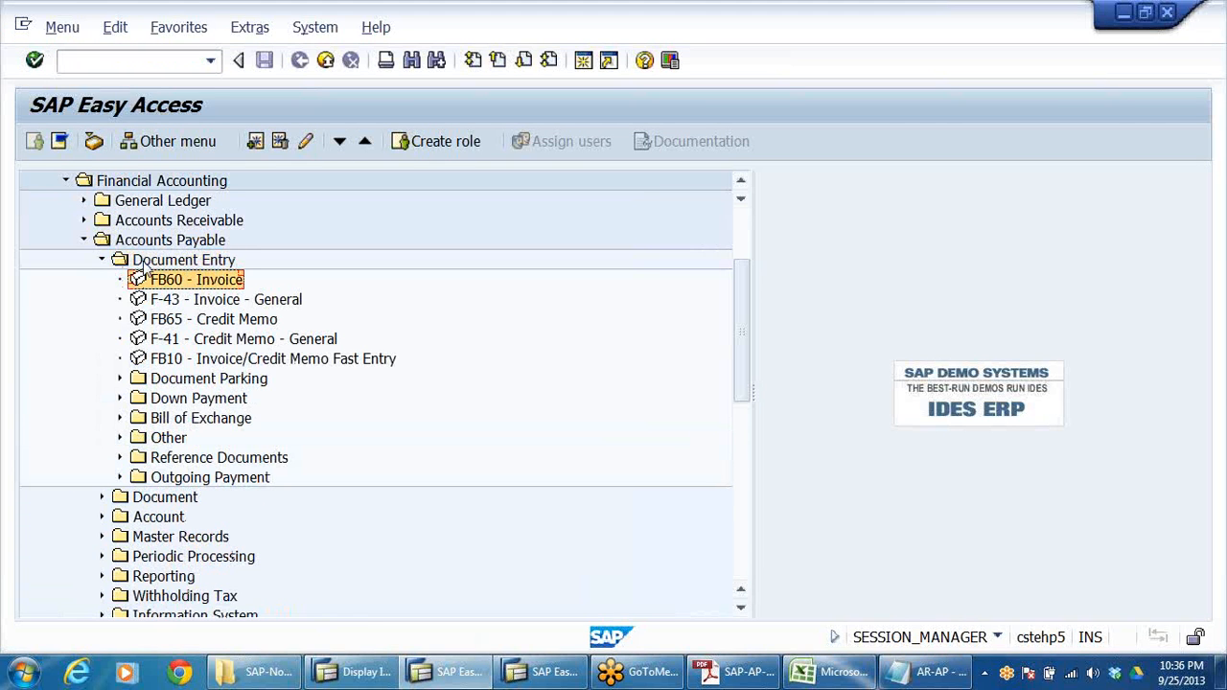
{"action": "key", "text": "Down"}
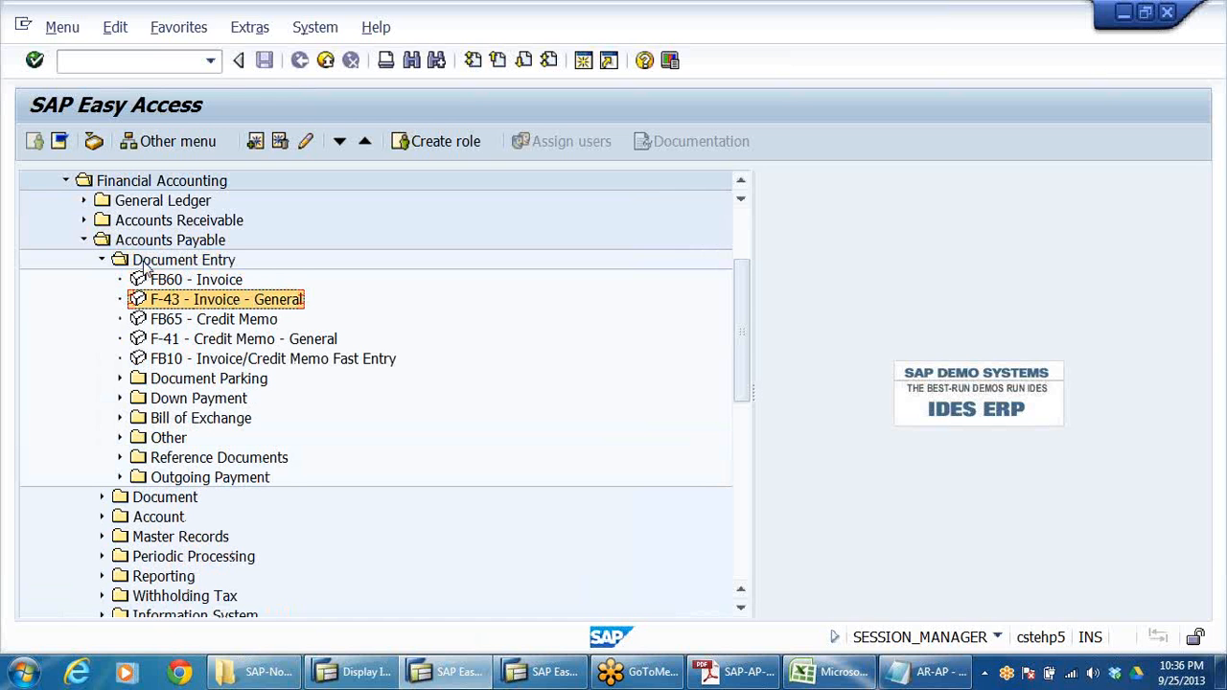
{"action": "key", "text": "Down"}
{"action": "key", "text": "Down"}
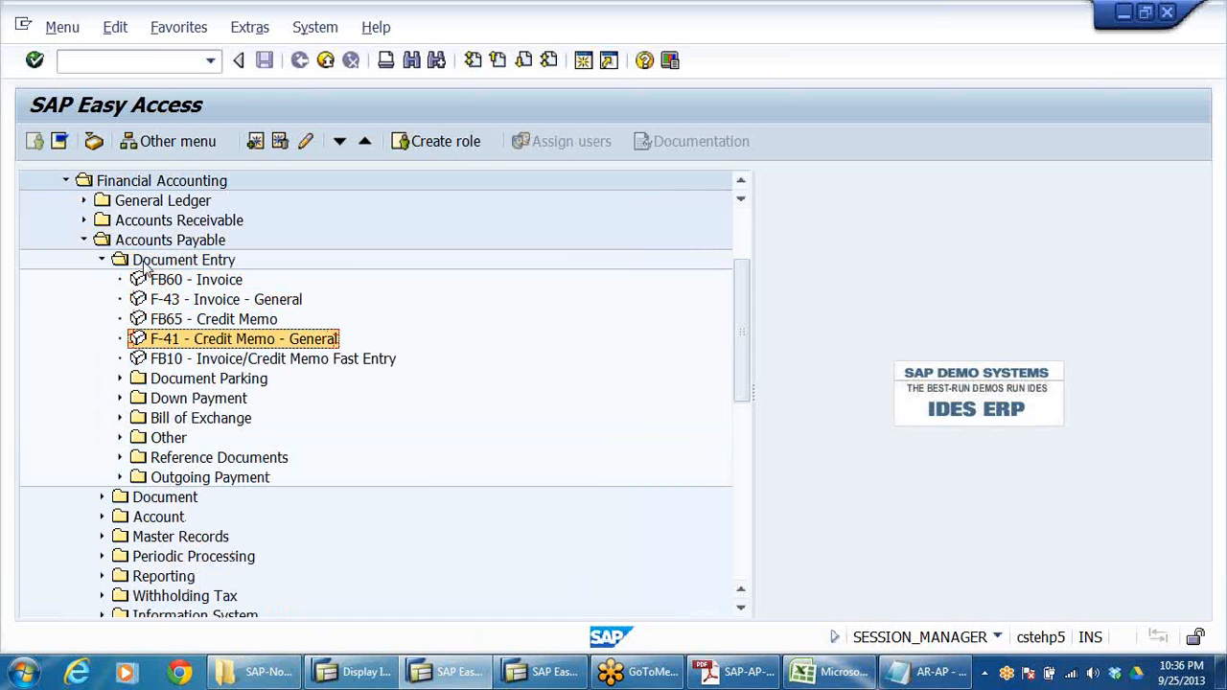
{"action": "left_click", "coordinate": [119, 397]}
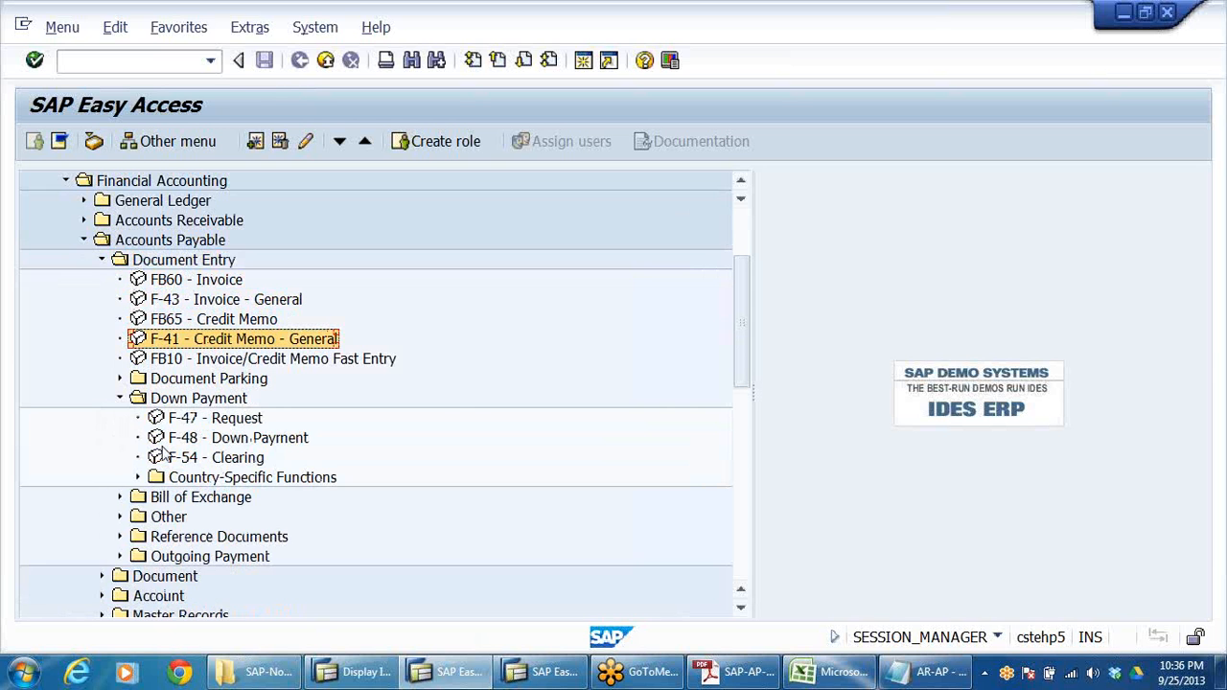
{"action": "left_click", "coordinate": [196, 438]}
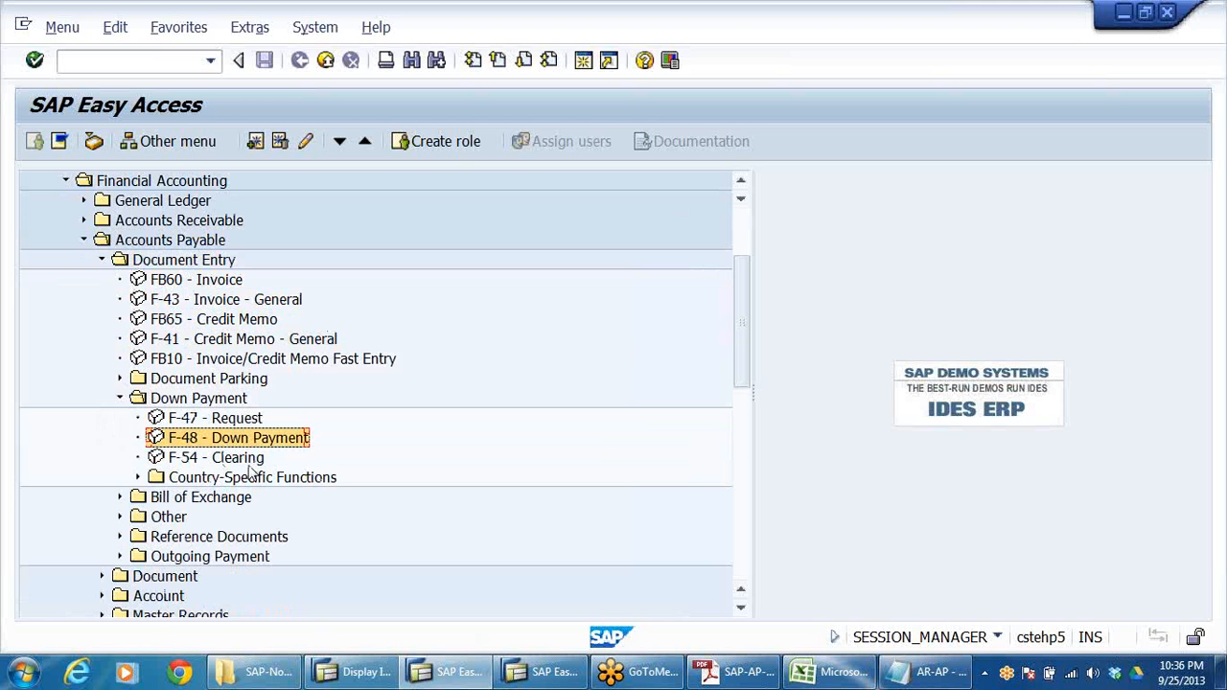
{"action": "double_click", "coordinate": [205, 441]}
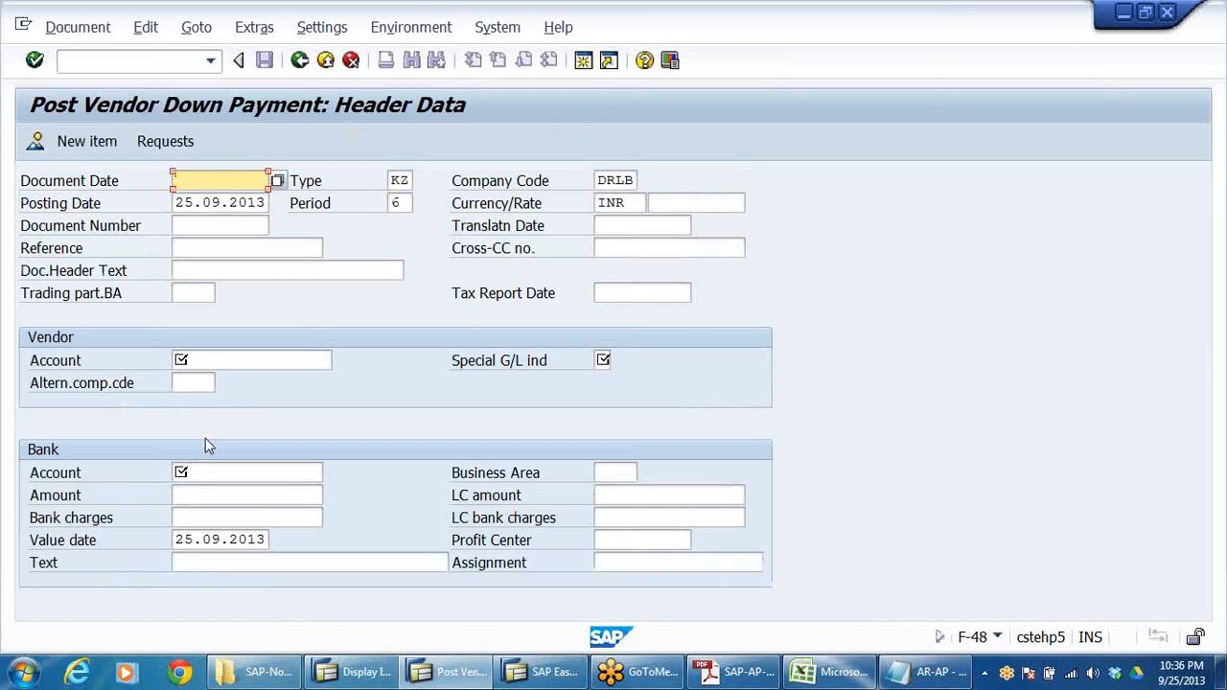
- Set the document date of the vendor down payment to 25.09.2013
{"action": "left_click", "coordinate": [206, 179]}
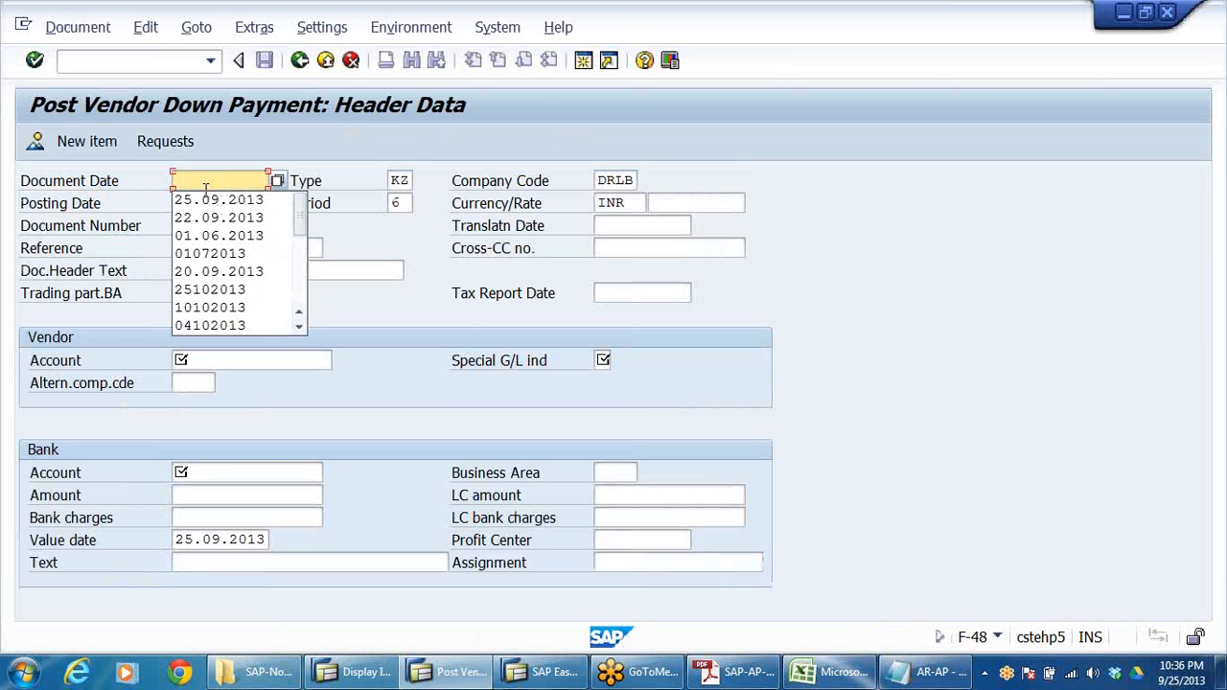
{"action": "left_click", "coordinate": [204, 199]}
{"action": "left_click", "coordinate": [206, 179]}
{"action": "left_click", "coordinate": [206, 199]}
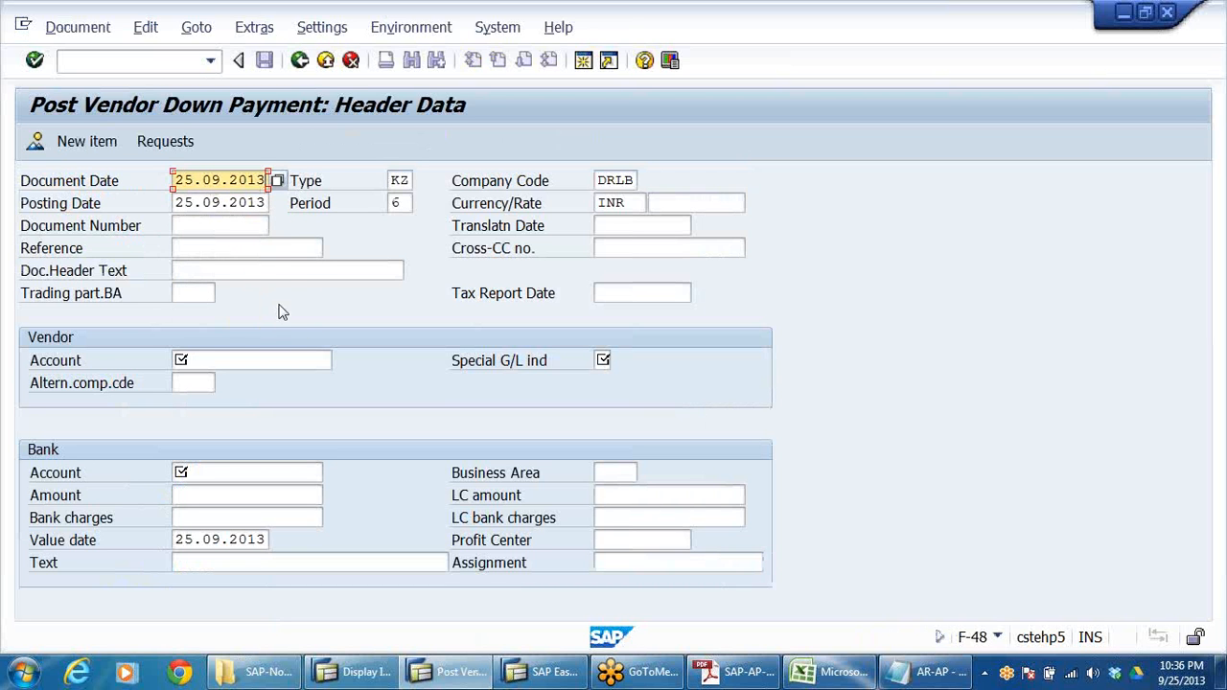
- Look up the vendors of company code DRLB and choose PQR RM SUPPLIERS in Chennai as the vendor account
{"action": "left_click", "coordinate": [227, 361]}
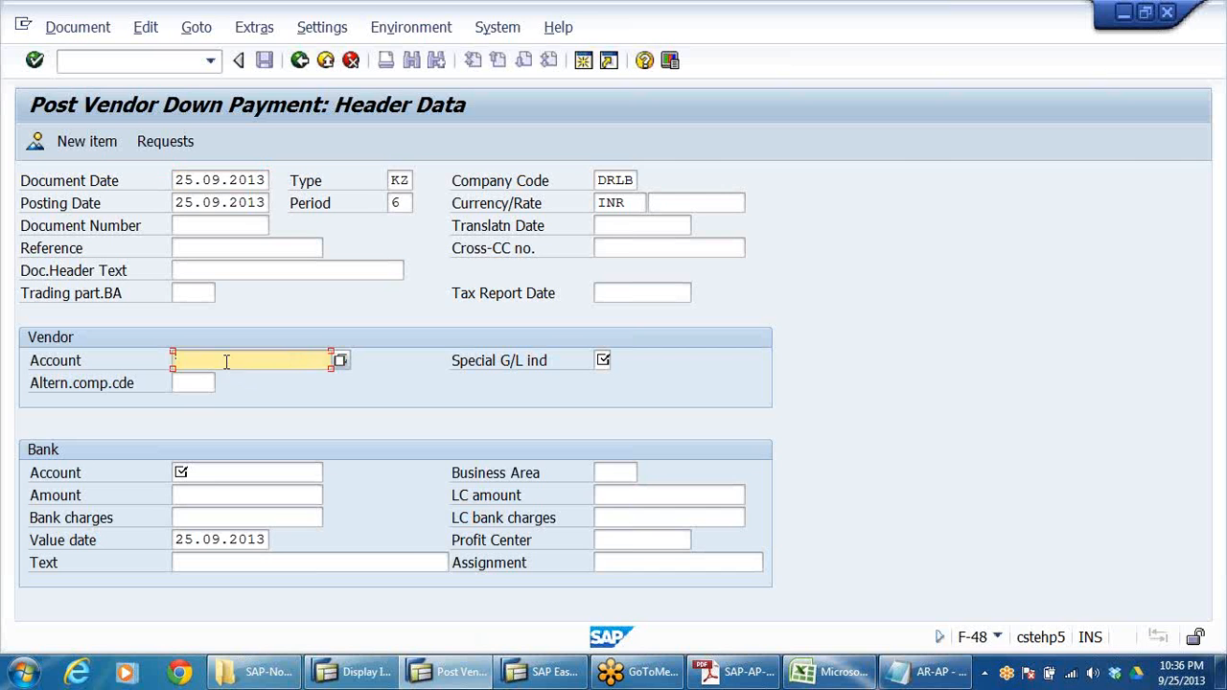
{"action": "left_click", "coordinate": [288, 361]}
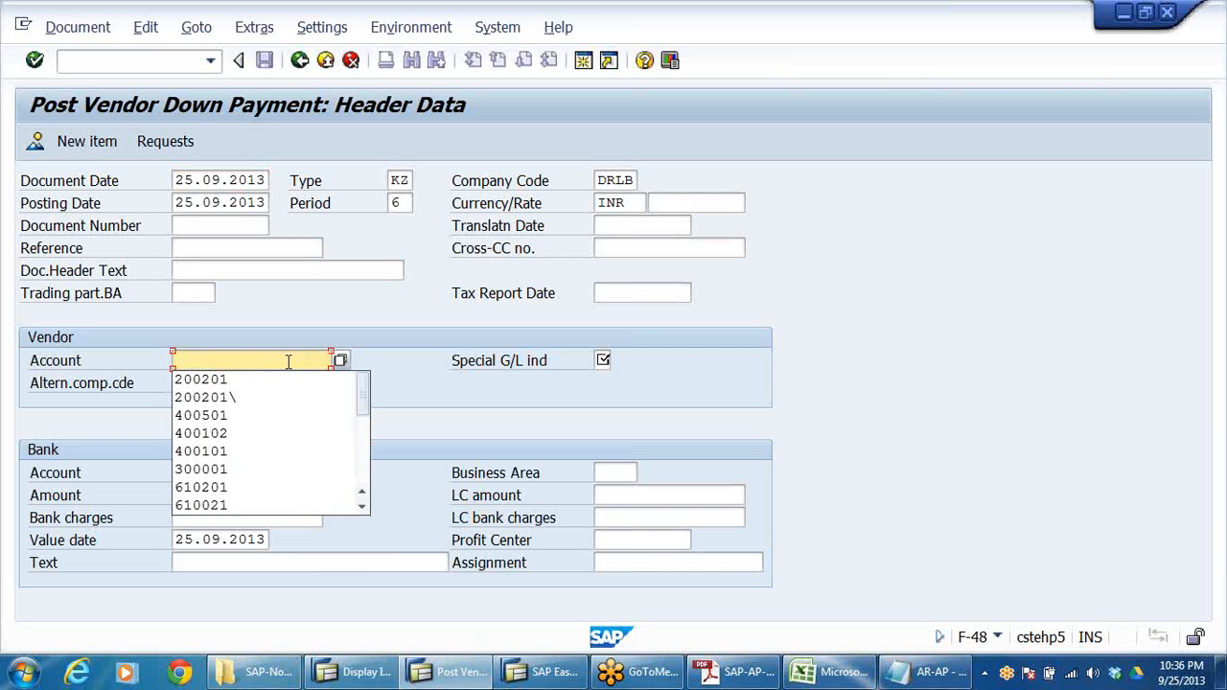
{"action": "left_click", "coordinate": [340, 361]}
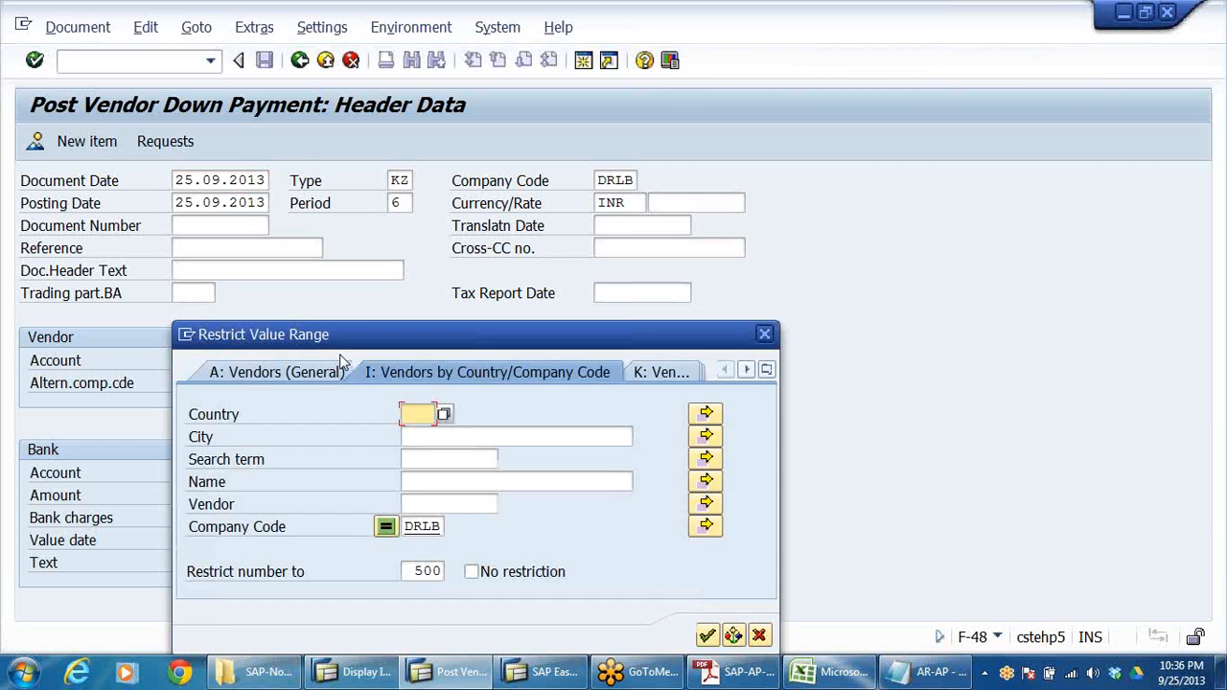
{"action": "key", "text": "Return"}
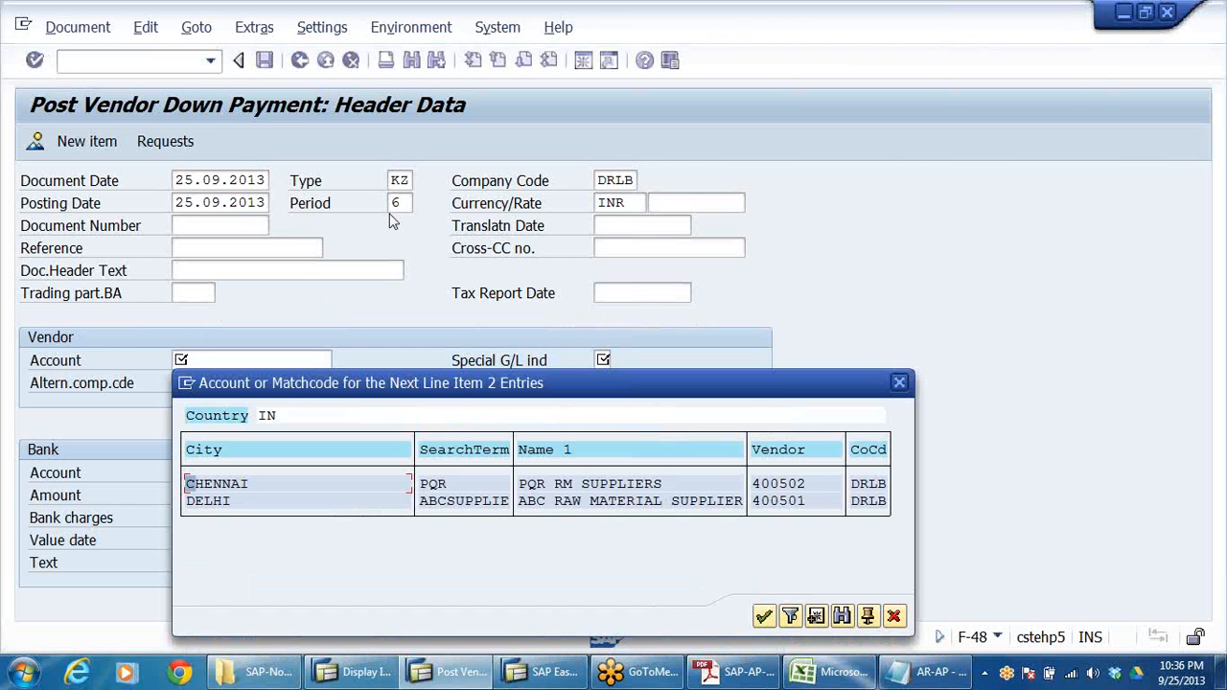
{"action": "left_click", "coordinate": [548, 484]}
{"action": "left_click", "coordinate": [543, 502]}
{"action": "double_click", "coordinate": [553, 486]}
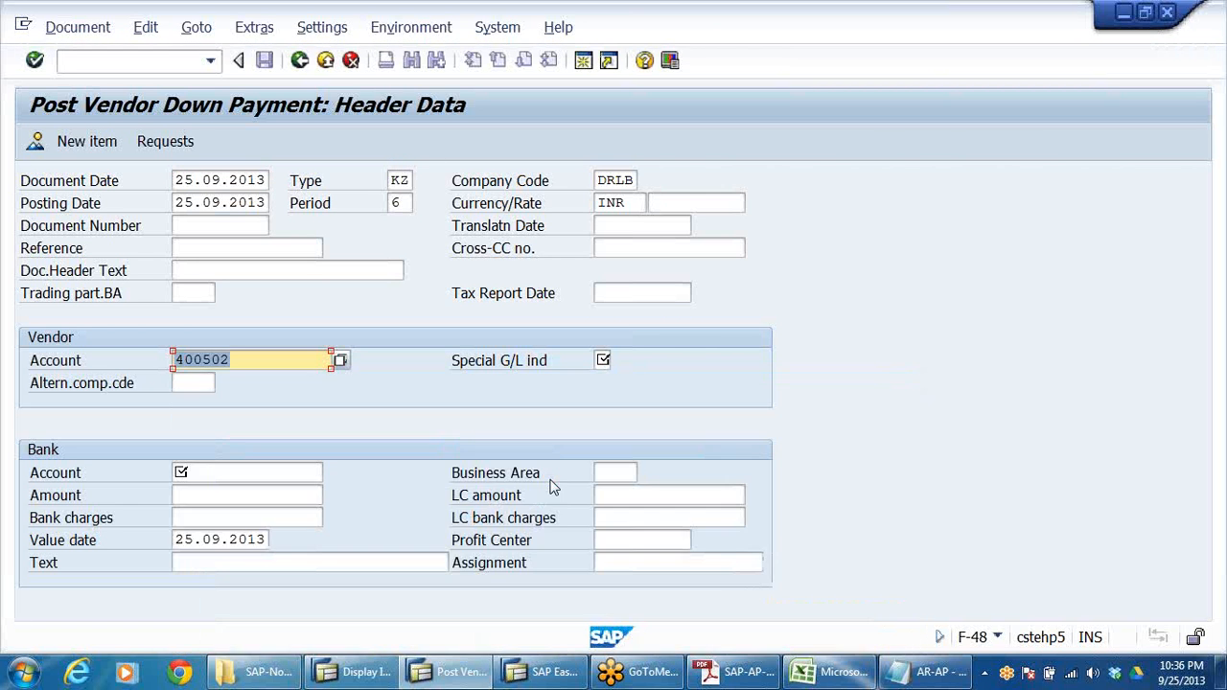
- Fill in the bank data with account 200405, amount 115000 and text ADV PAID TO VENDOR
{"action": "left_click", "coordinate": [206, 473]}
{"action": "left_click", "coordinate": [213, 493]}
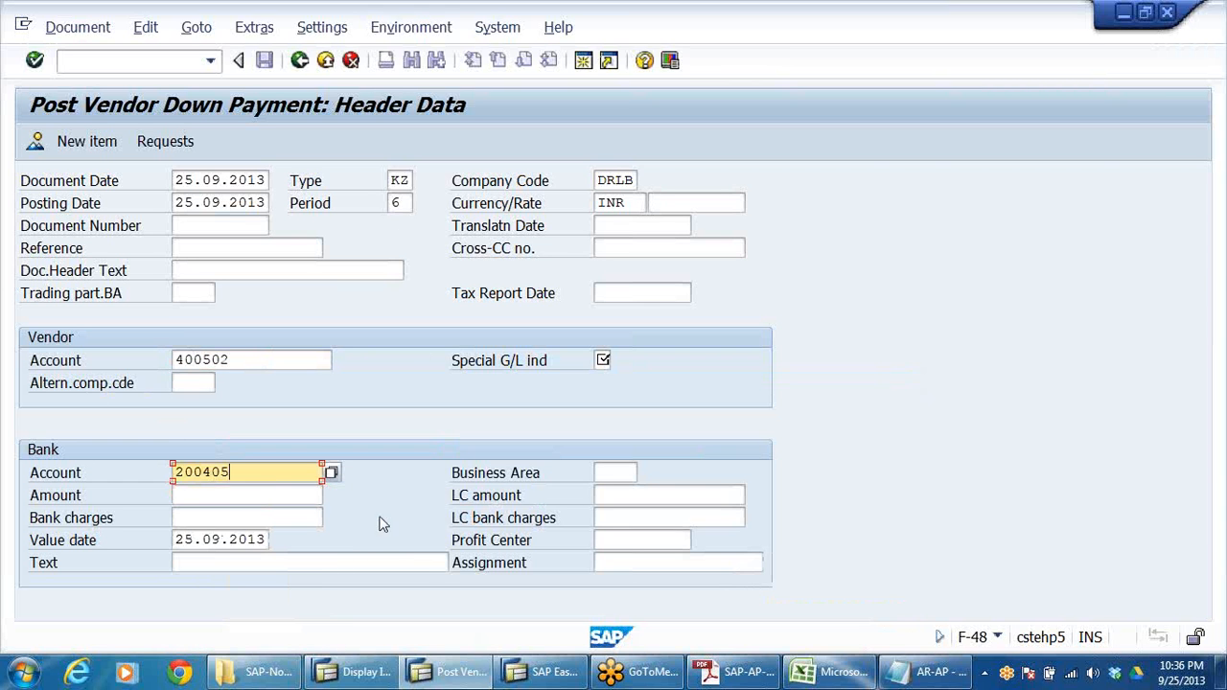
{"action": "left_click", "coordinate": [201, 495]}
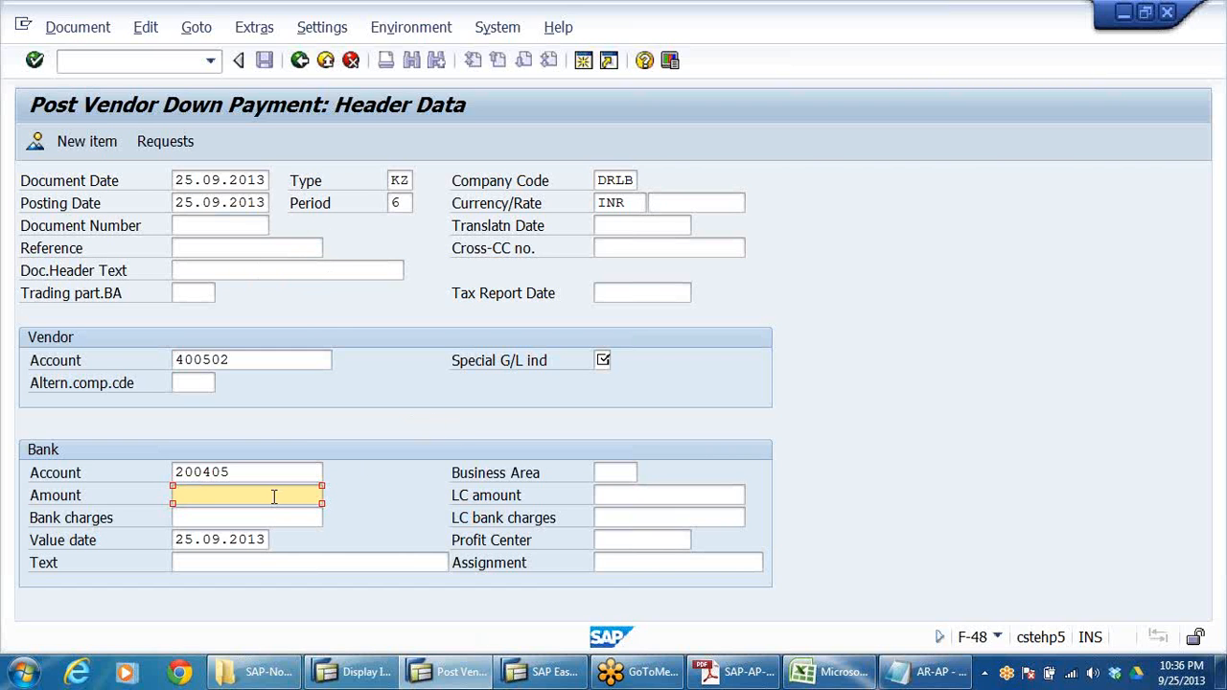
{"action": "type", "text": "1"}
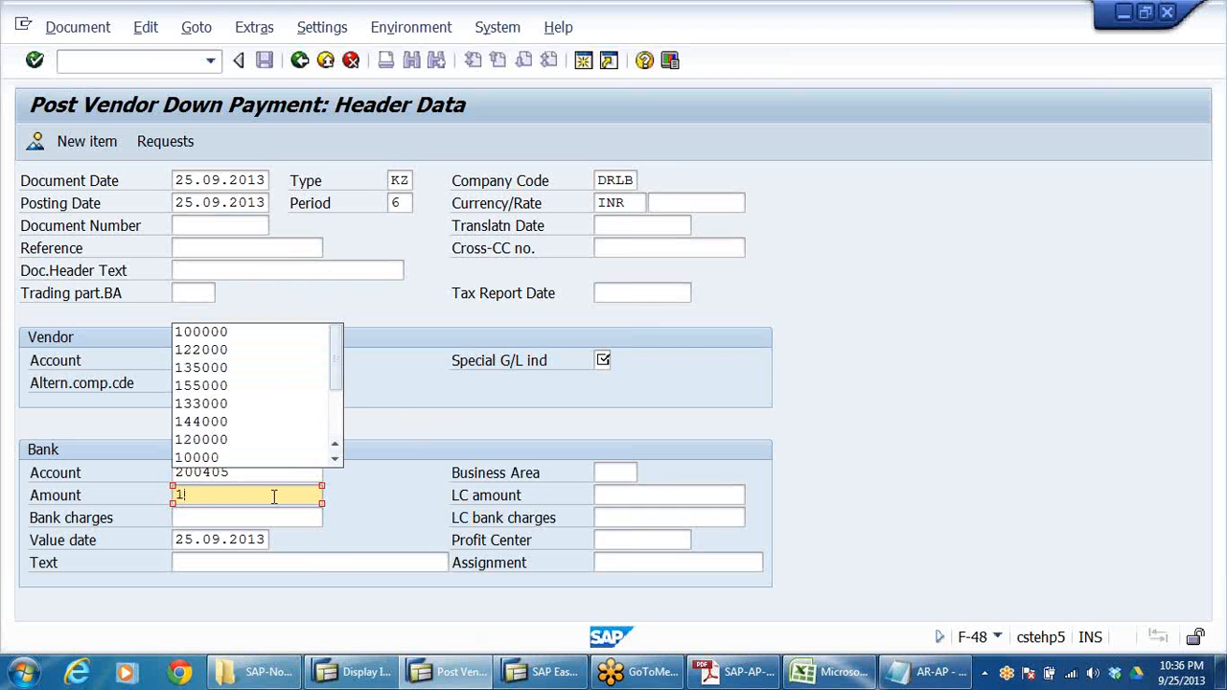
{"action": "type", "text": "15"}
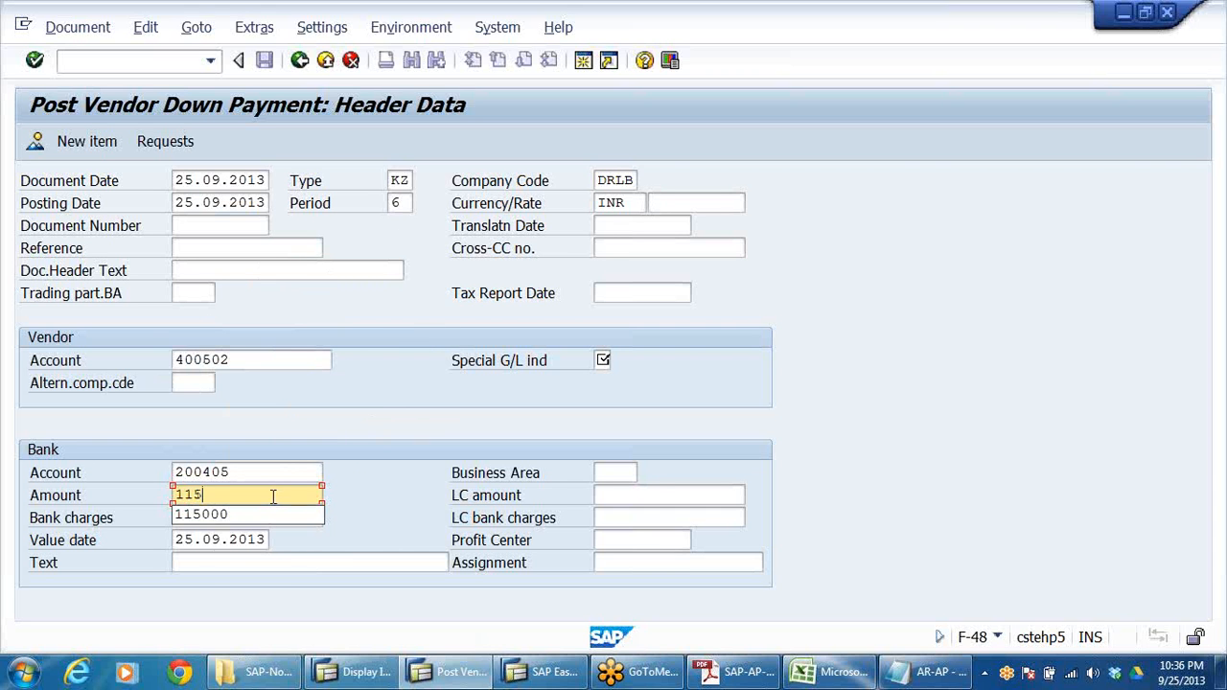
{"action": "left_click", "coordinate": [222, 518]}
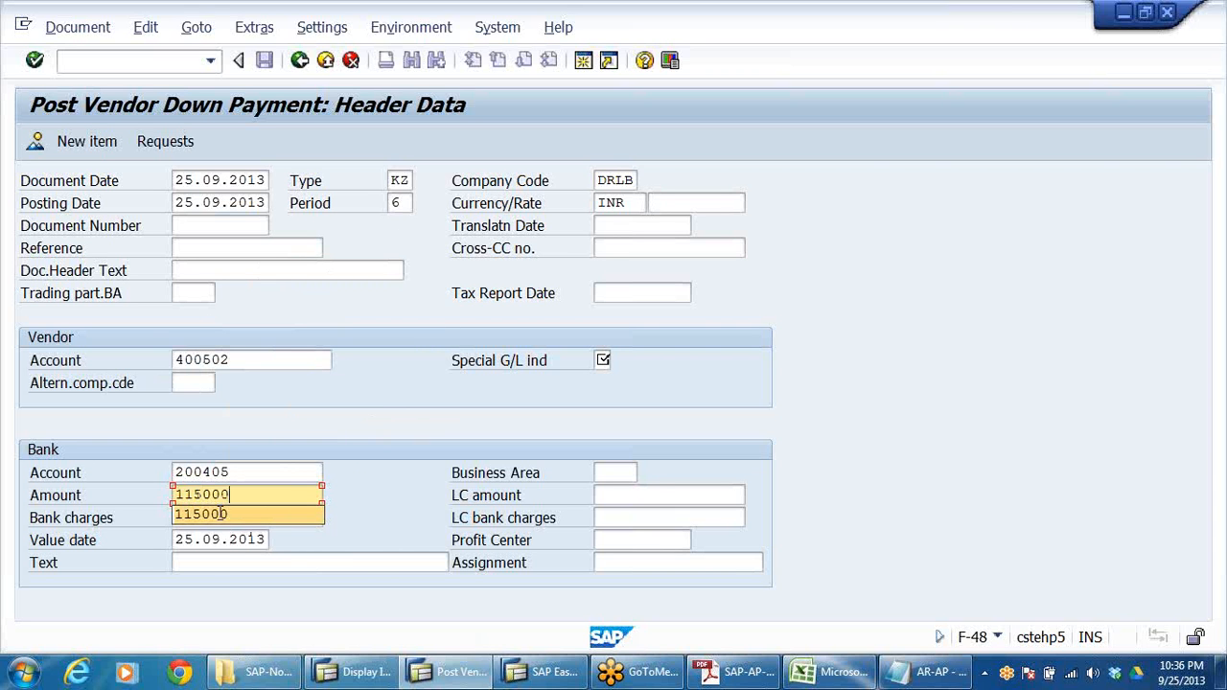
{"action": "left_click", "coordinate": [224, 564]}
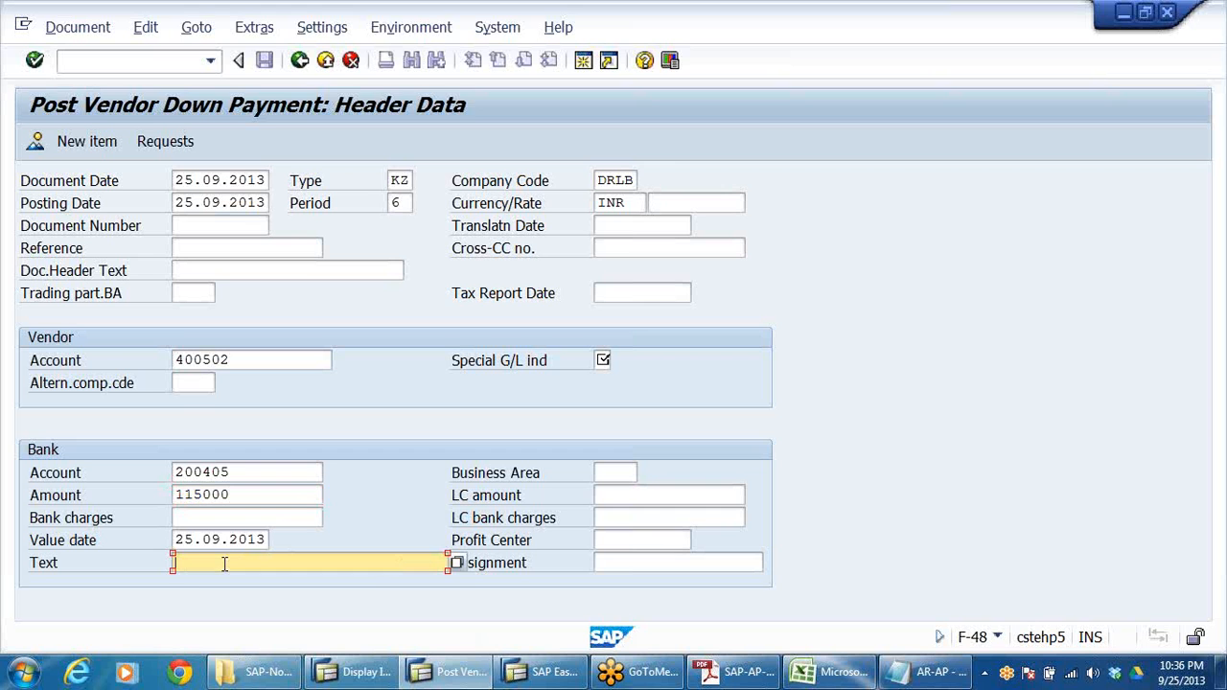
{"action": "type", "text": "A"}
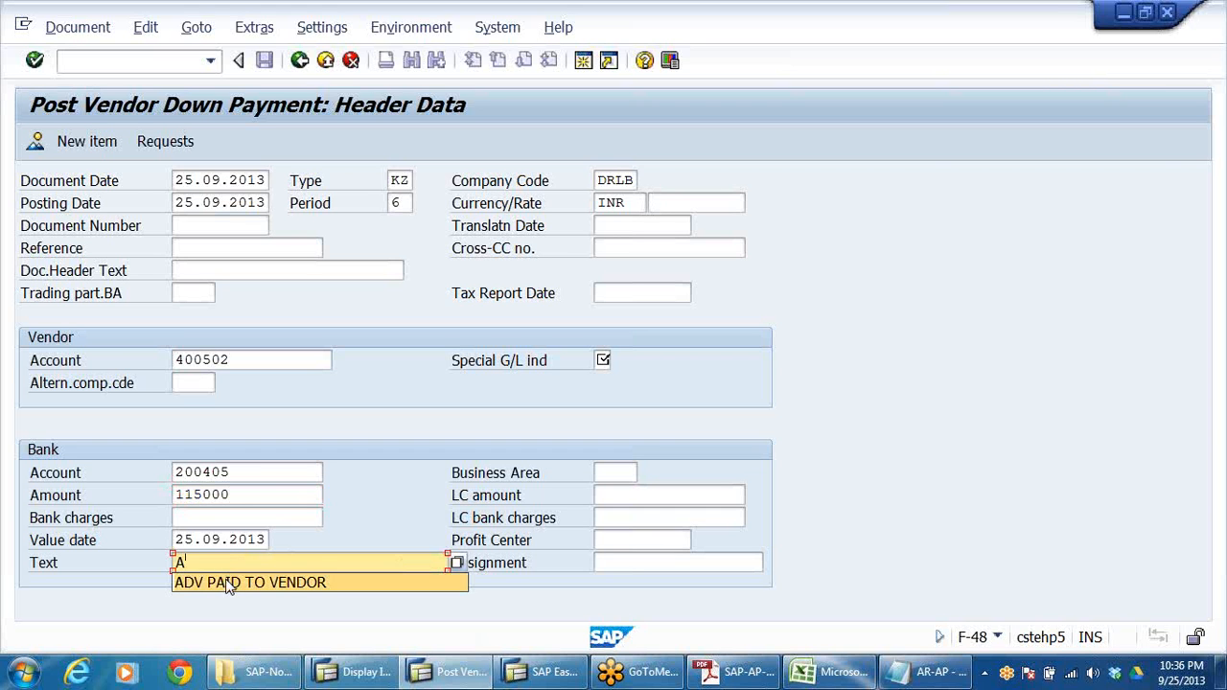
{"action": "left_click", "coordinate": [229, 584]}
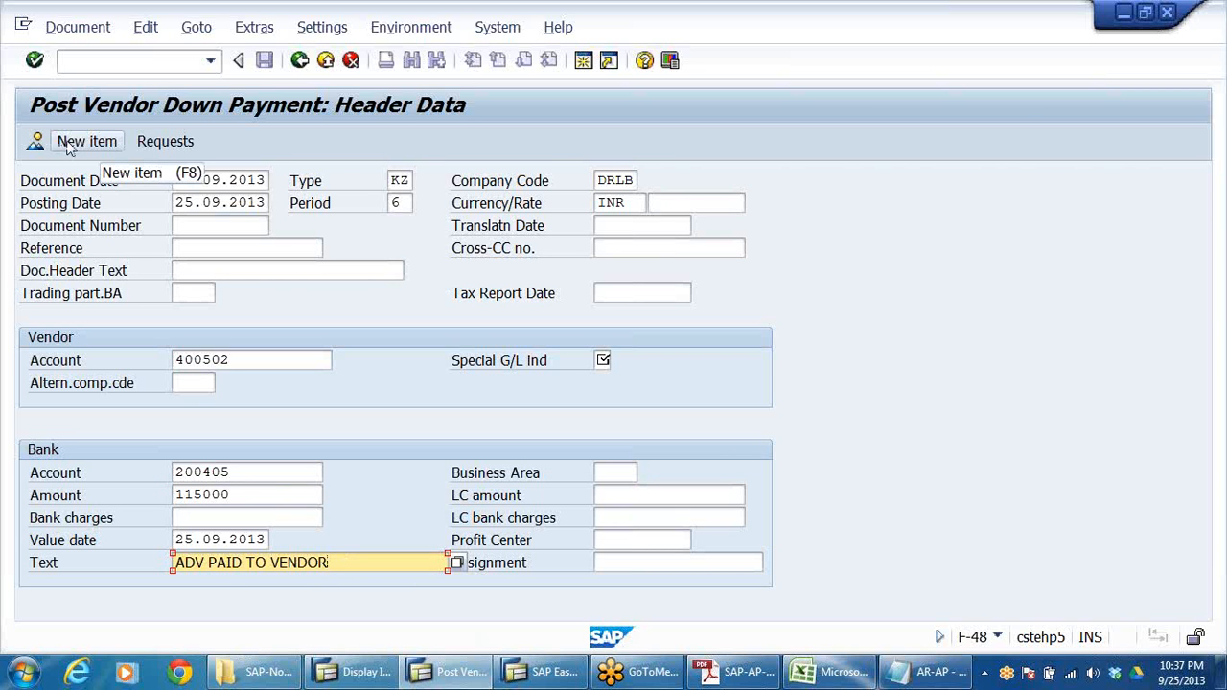
- Set the vendor's special G/L indicator to A
{"action": "left_click_drag", "start_coordinate": [252, 357], "coordinate": [3, 329]}
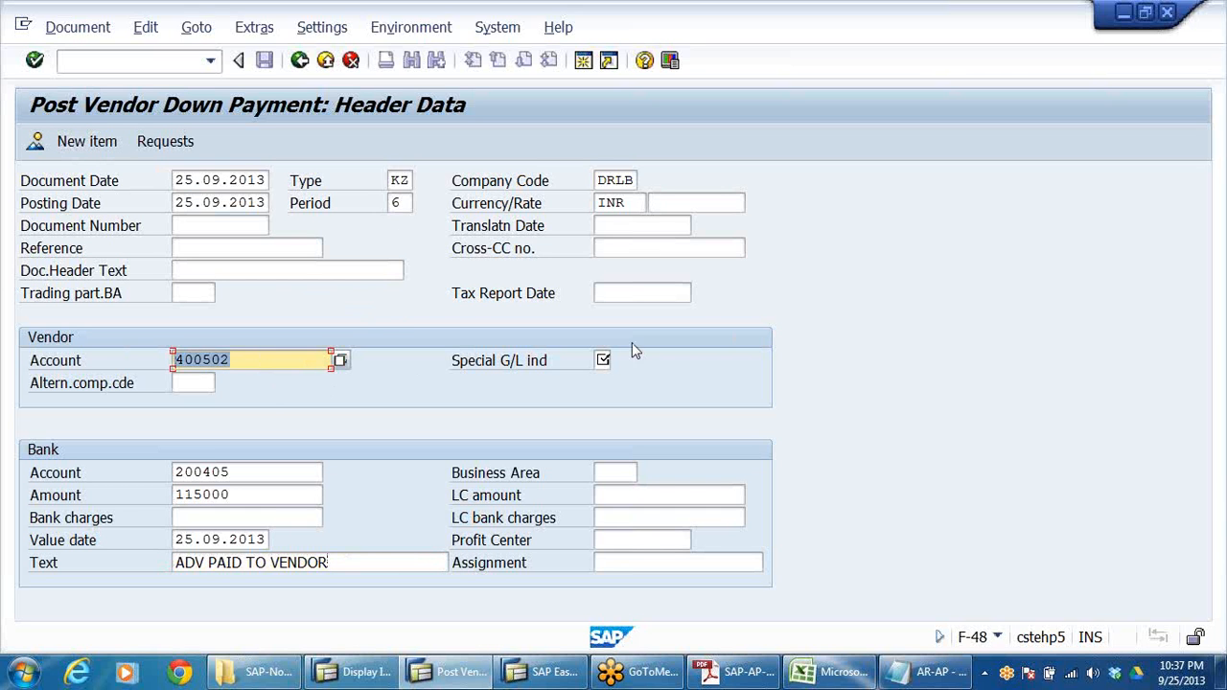
{"action": "left_click", "coordinate": [603, 359]}
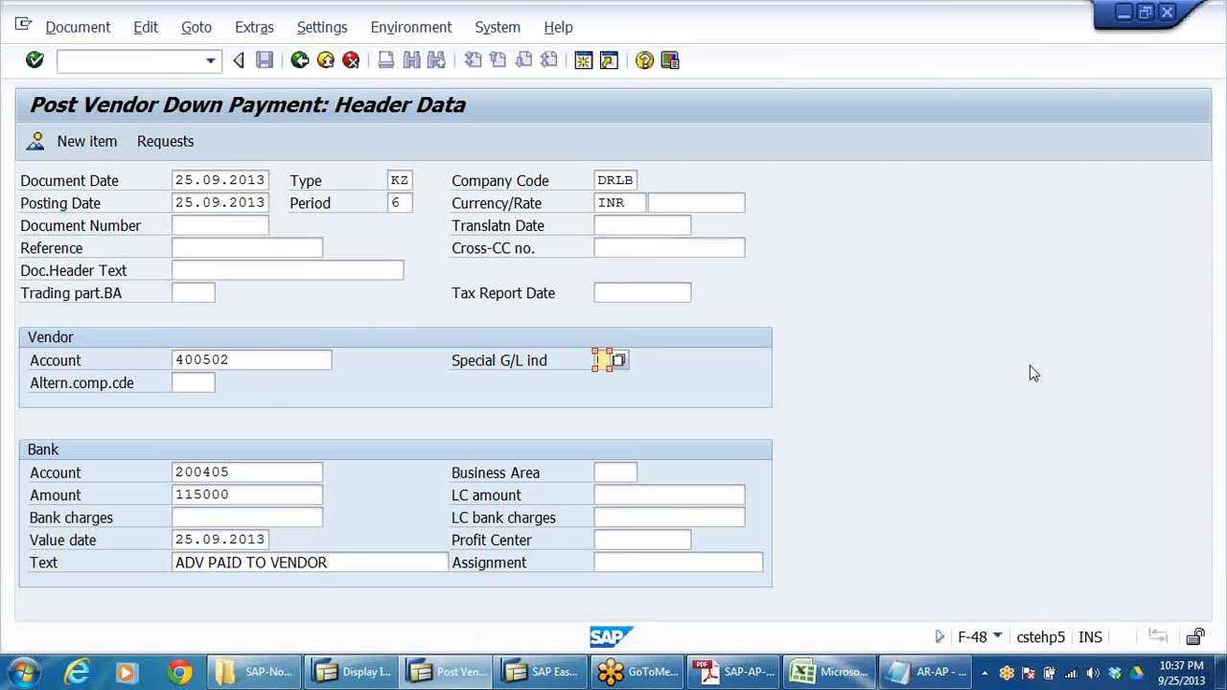
{"action": "left_click", "coordinate": [636, 292]}
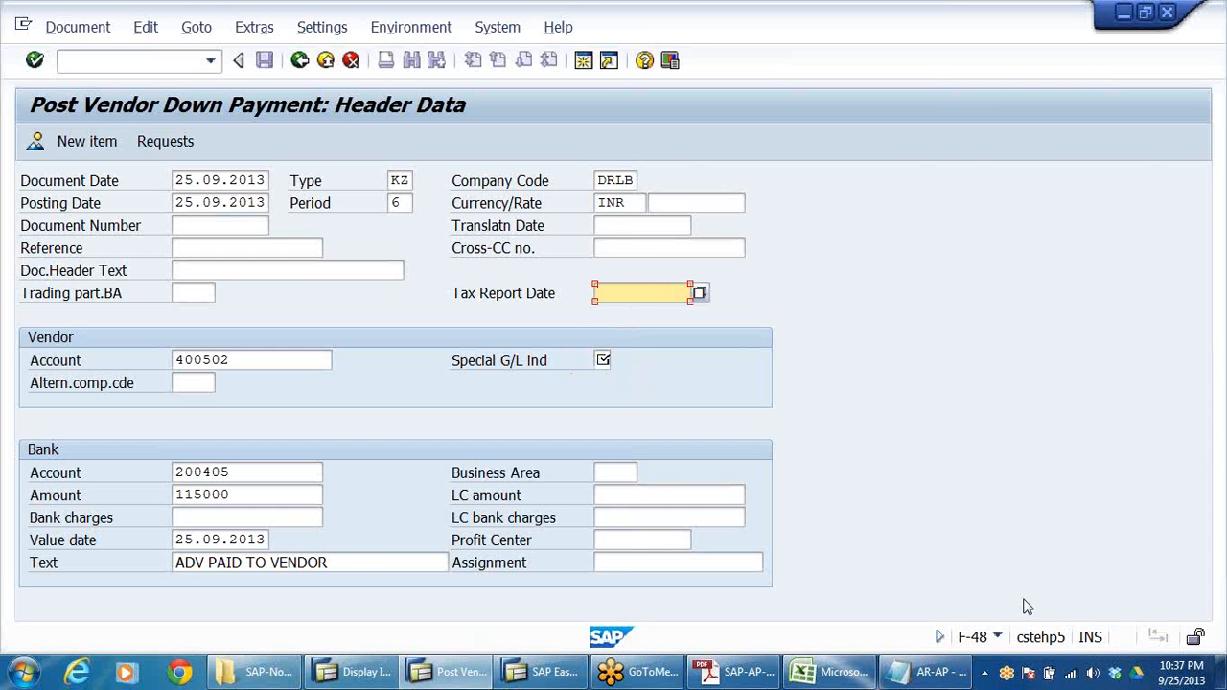
{"action": "key", "text": "Return"}
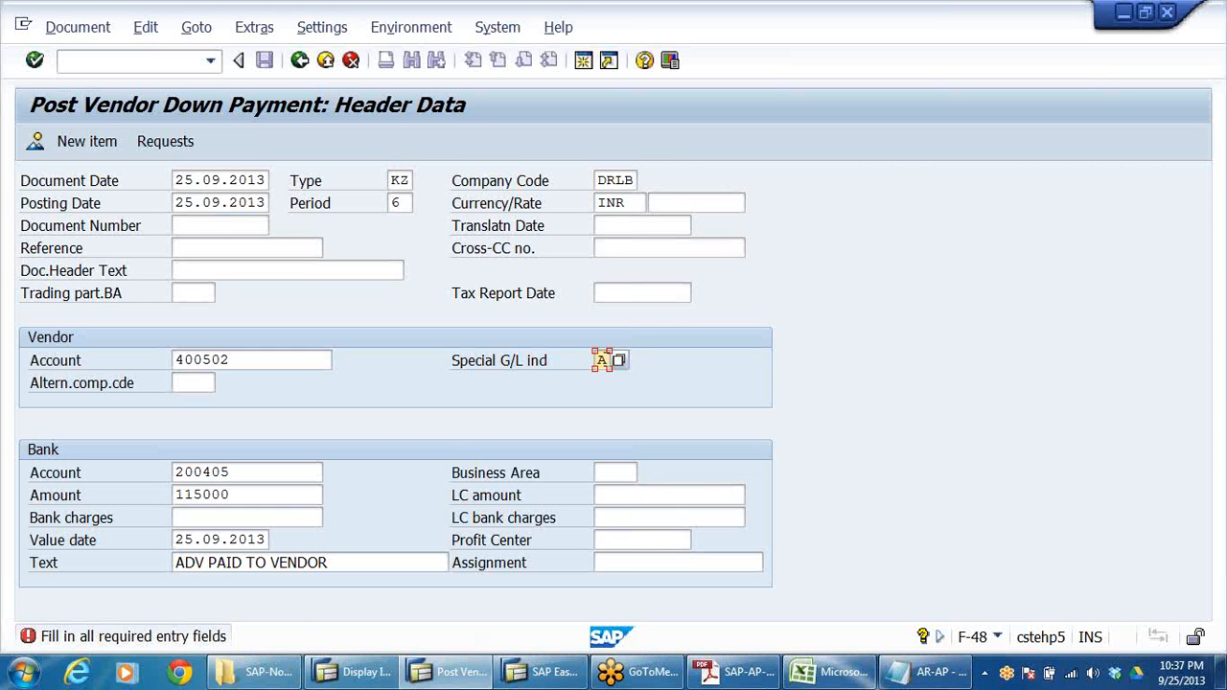
- Add the vendor item with amount 115000 and text ADV PAID TO VENDOR, and review it in the document overview
{"action": "left_click", "coordinate": [88, 143]}
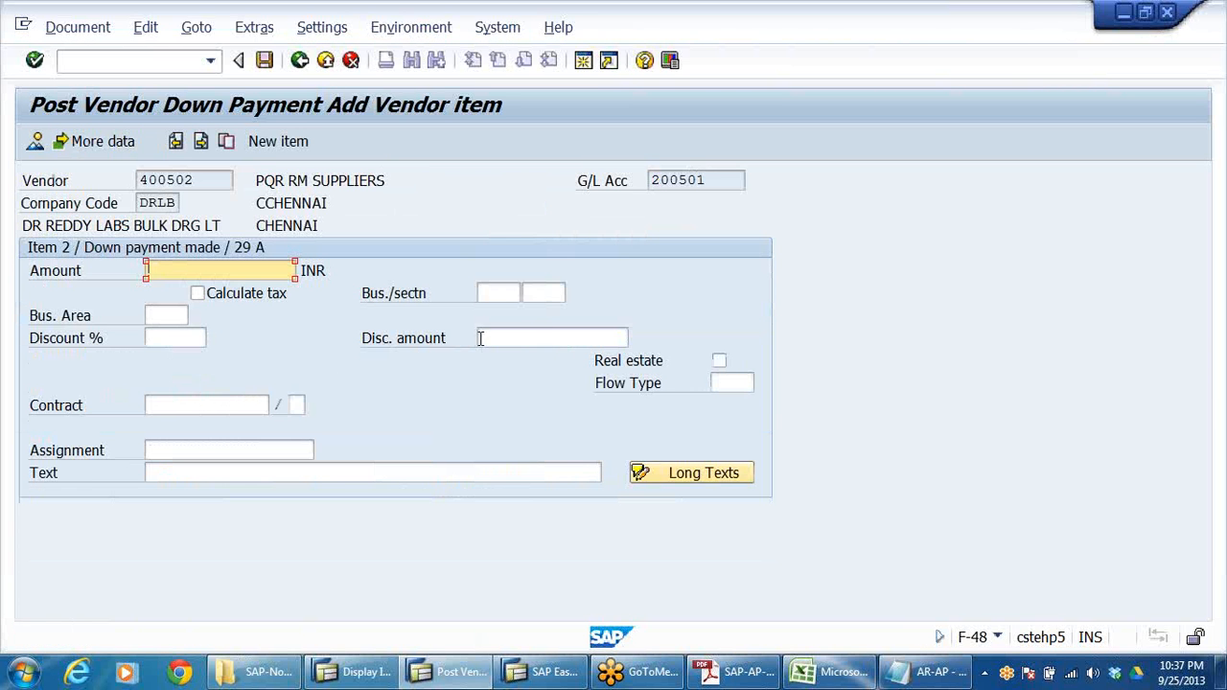
{"action": "left_click", "coordinate": [204, 269]}
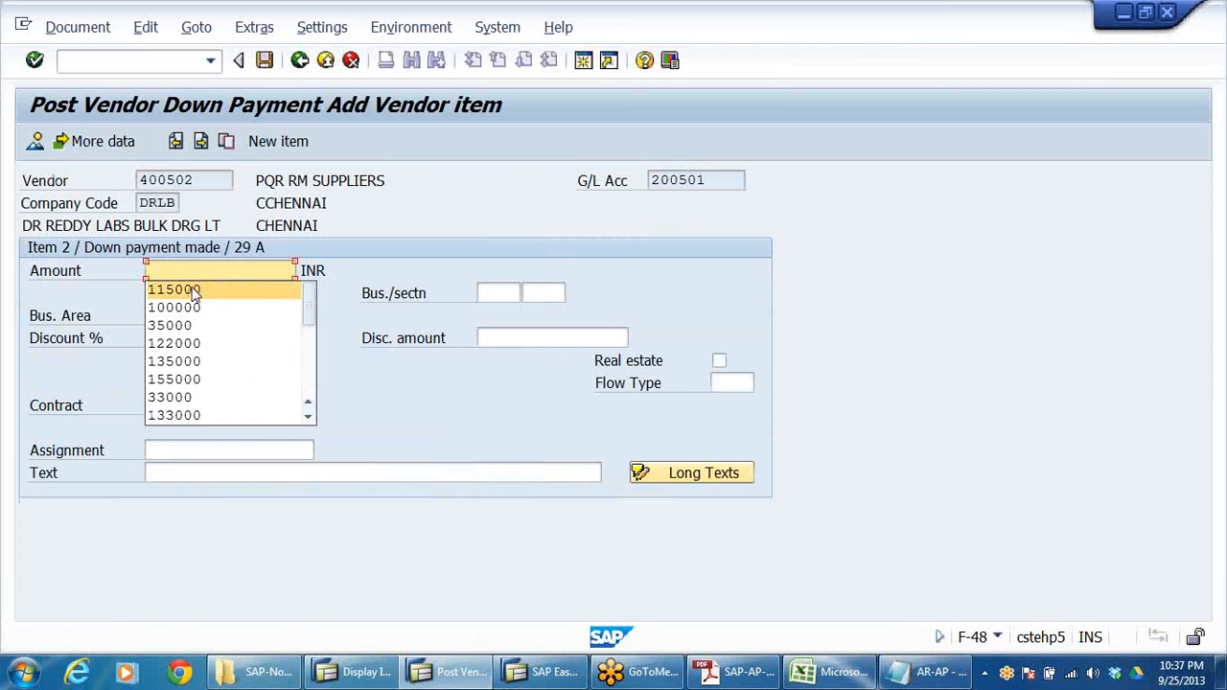
{"action": "left_click", "coordinate": [192, 285]}
{"action": "left_click", "coordinate": [178, 468]}
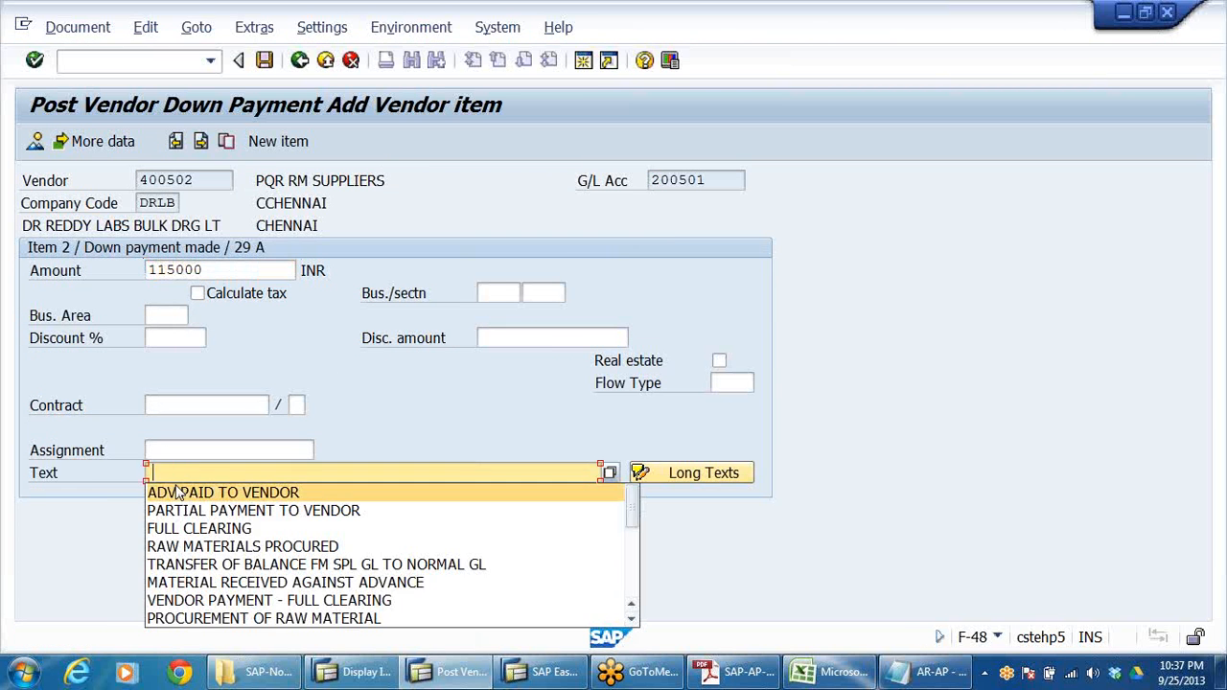
{"action": "left_click", "coordinate": [191, 493]}
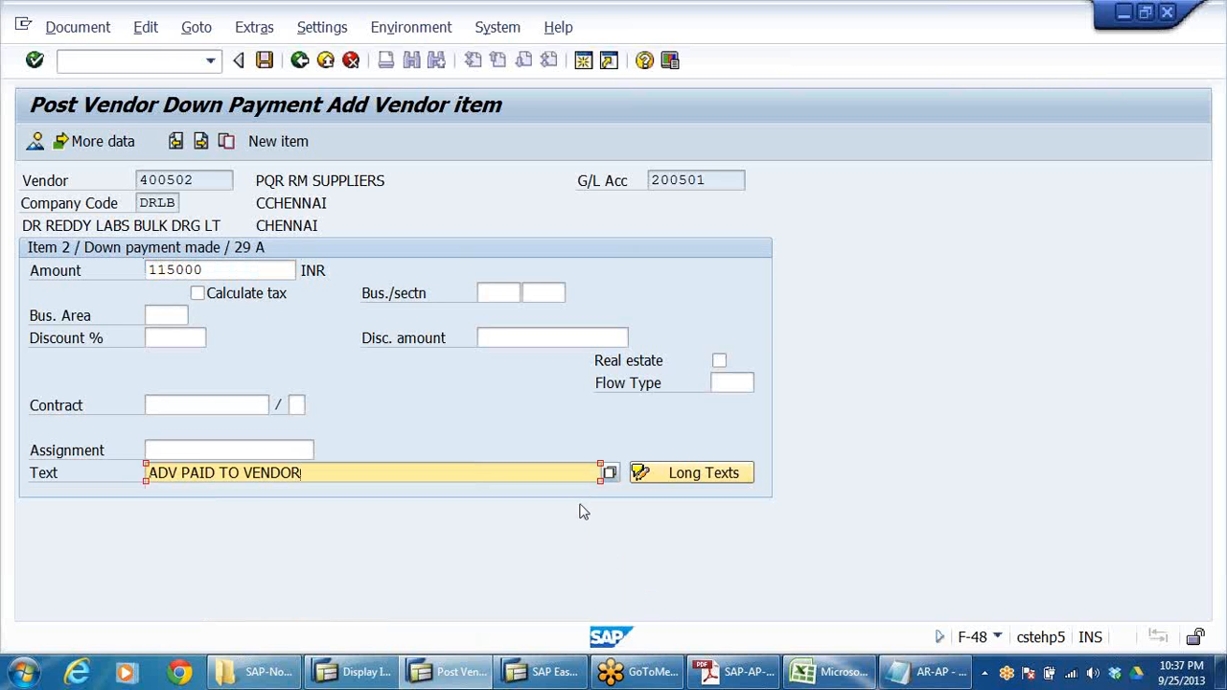
{"action": "left_click", "coordinate": [35, 141]}
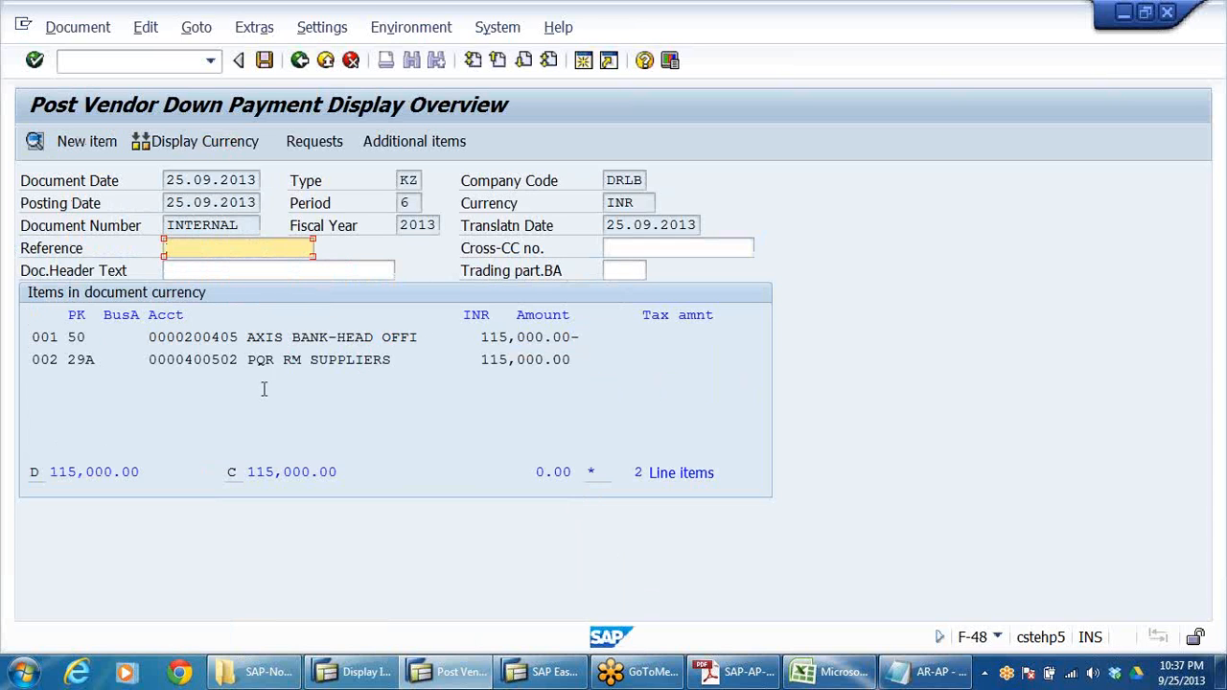
{"action": "left_click_drag", "start_coordinate": [183, 360], "coordinate": [427, 360]}
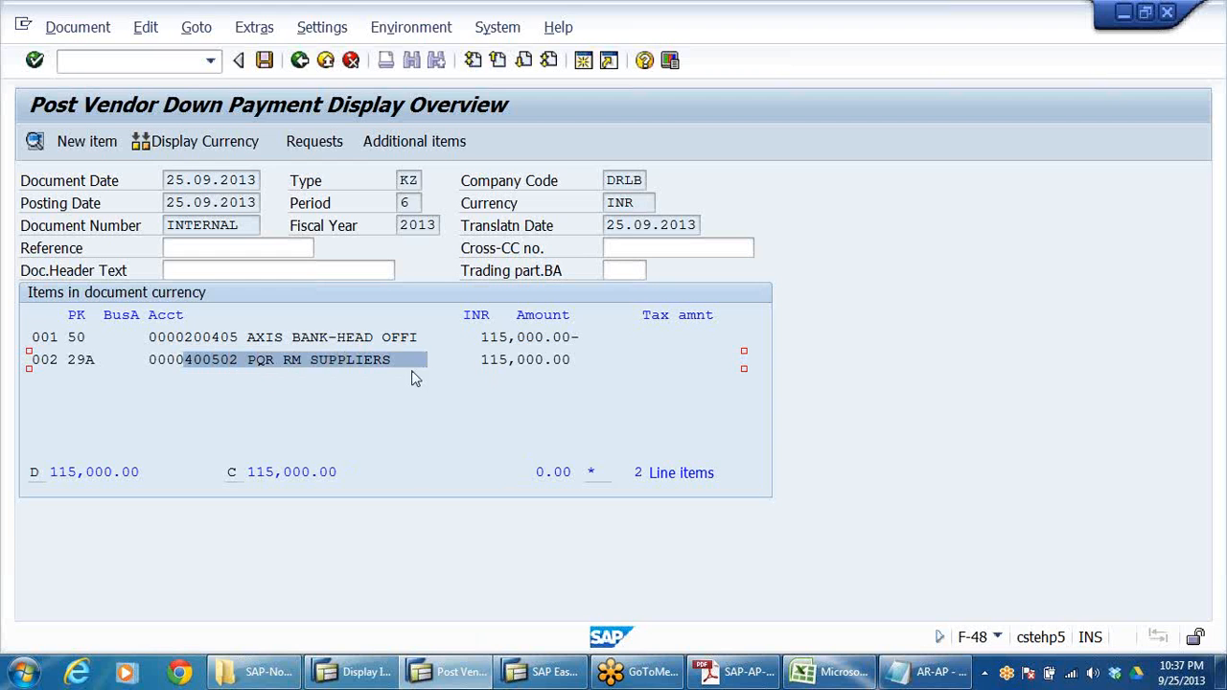
- Check the vendor item in the overview, post the down payment document, and display the posted document
{"action": "left_click", "coordinate": [459, 361]}
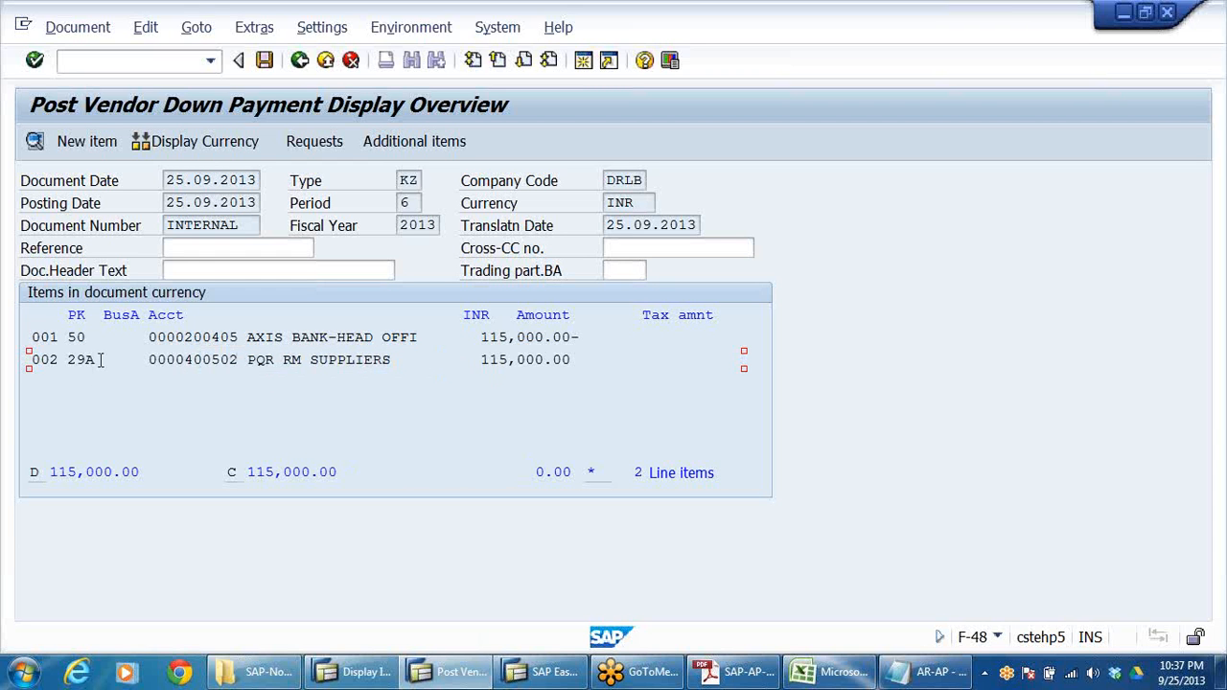
{"action": "left_click_drag", "start_coordinate": [103, 359], "coordinate": [86, 359]}
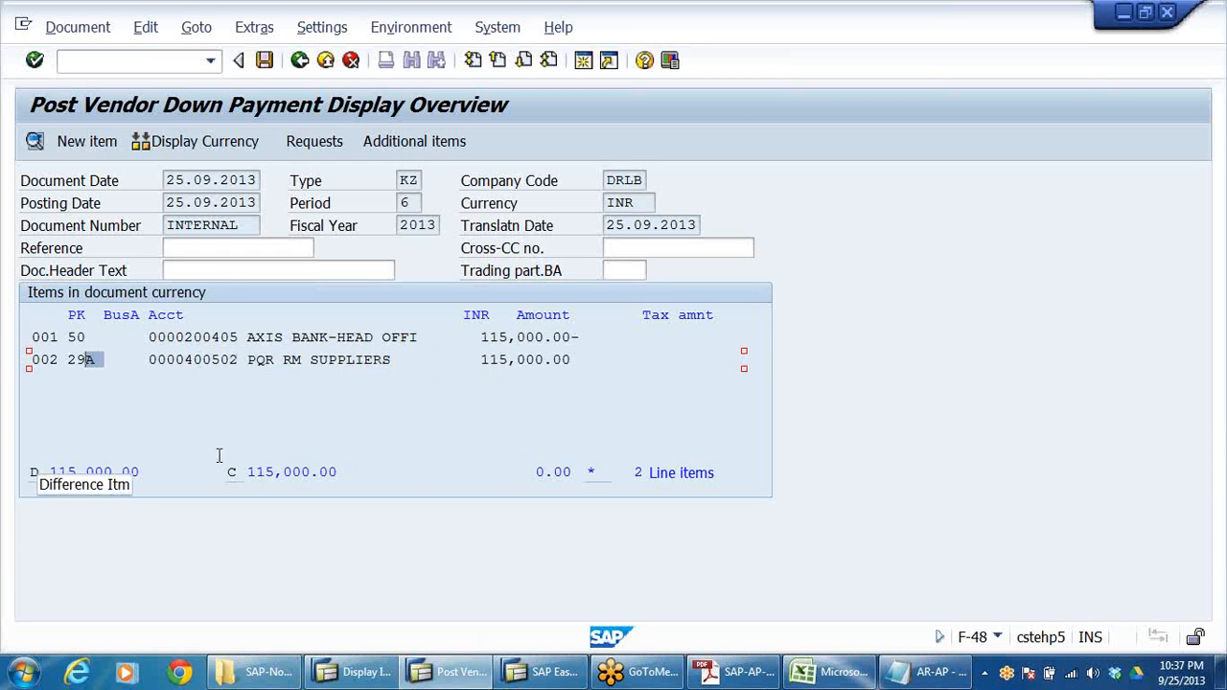
{"action": "left_click", "coordinate": [257, 428]}
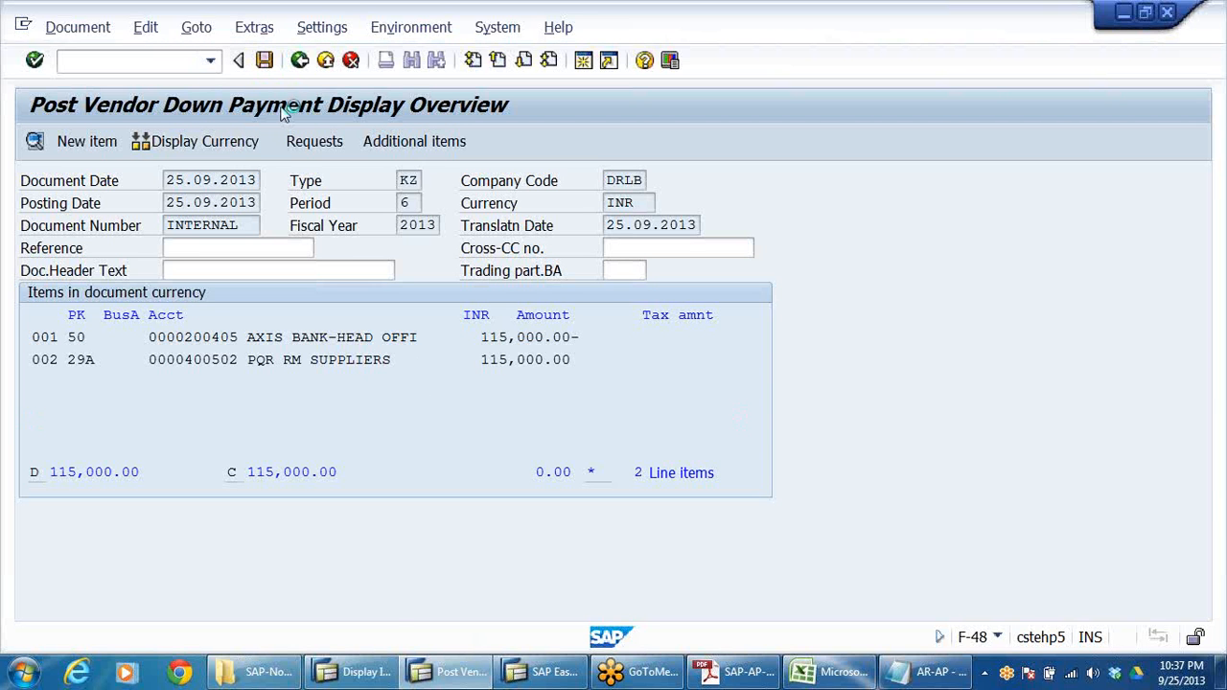
{"action": "left_click", "coordinate": [74, 27]}
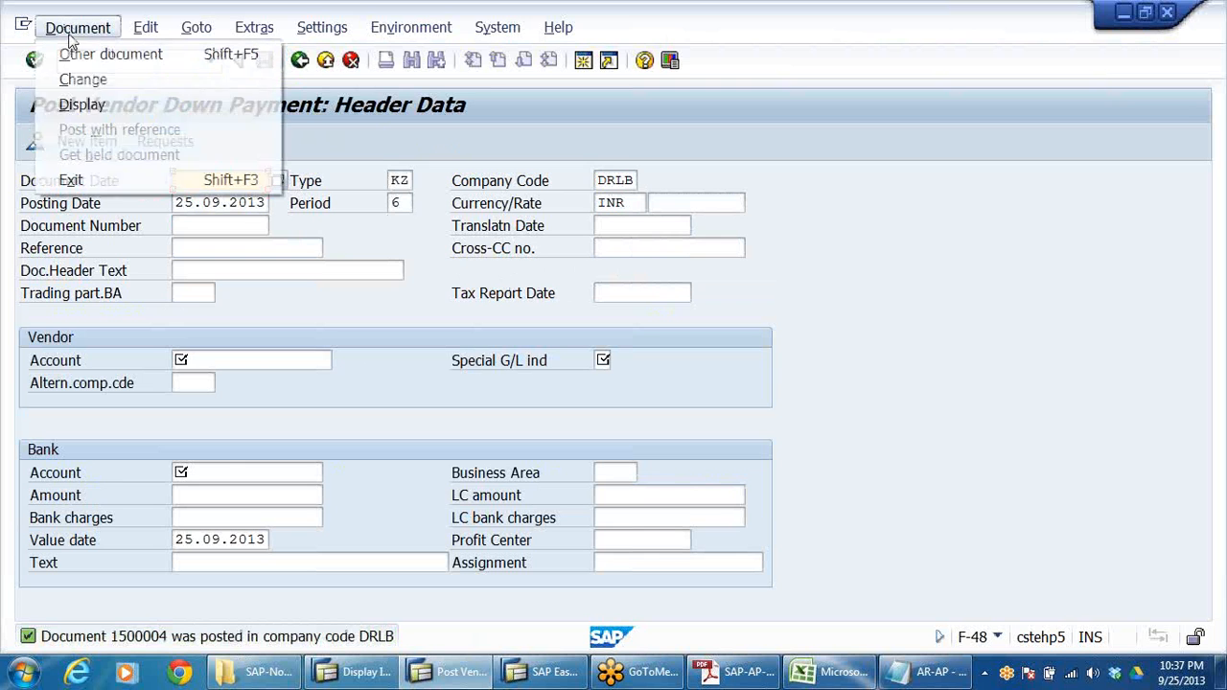
{"action": "left_click", "coordinate": [90, 102]}
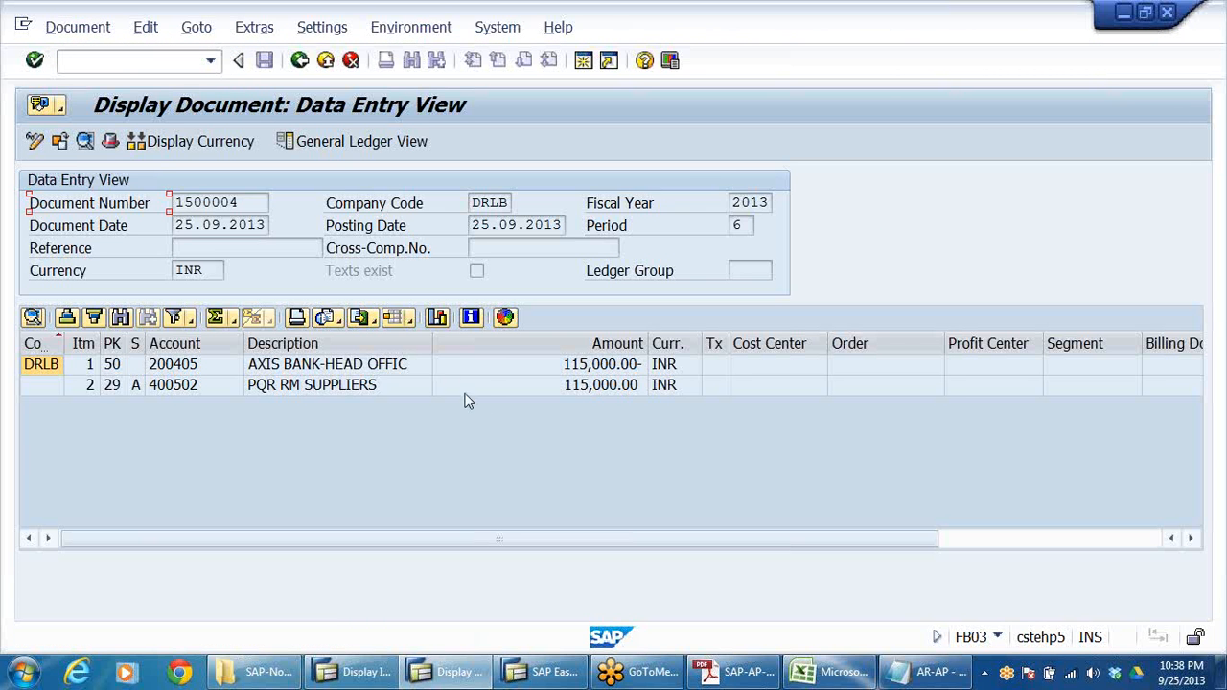
- Examine the posted document's bank and vendor line items in the data entry view and the general ledger view
{"action": "left_click_drag", "start_coordinate": [434, 340], "coordinate": [536, 346]}
{"action": "left_click", "coordinate": [390, 370]}
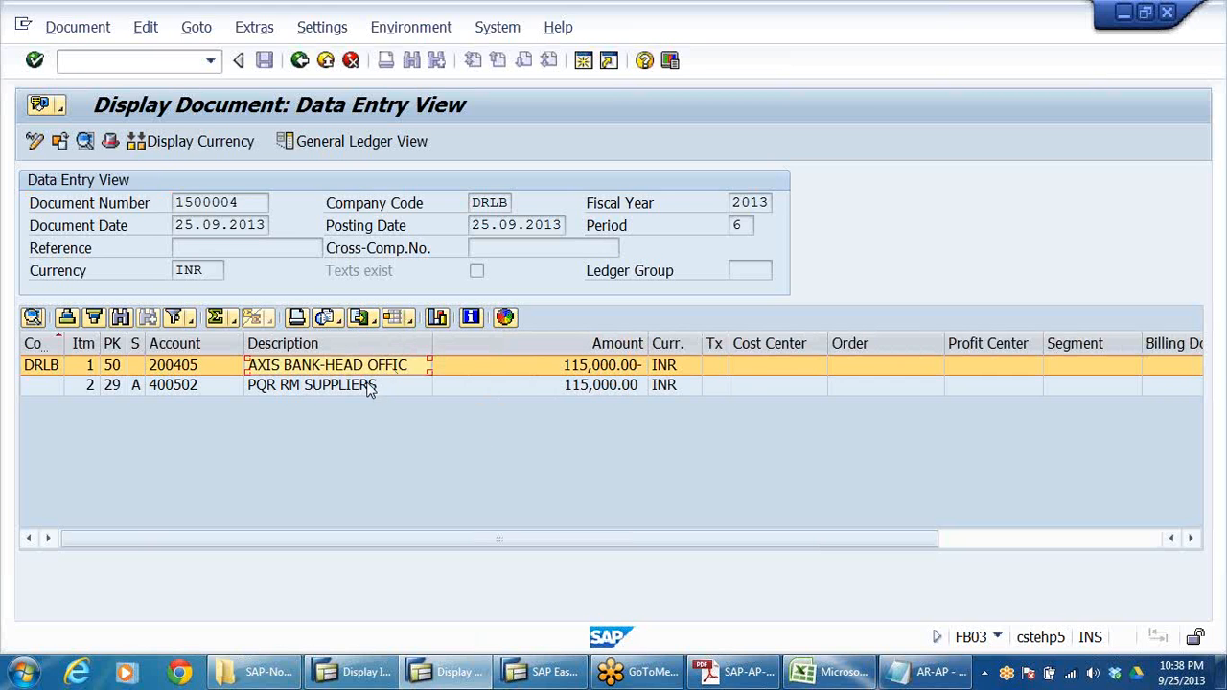
{"action": "left_click", "coordinate": [366, 387]}
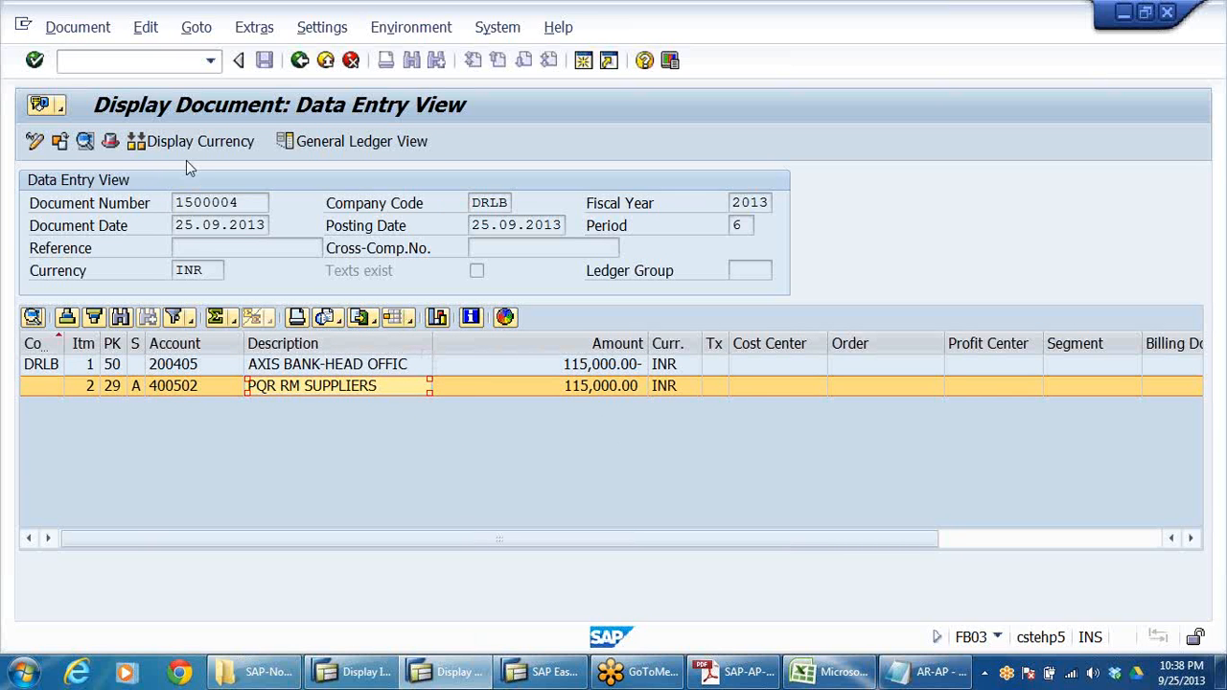
{"action": "left_click", "coordinate": [328, 143]}
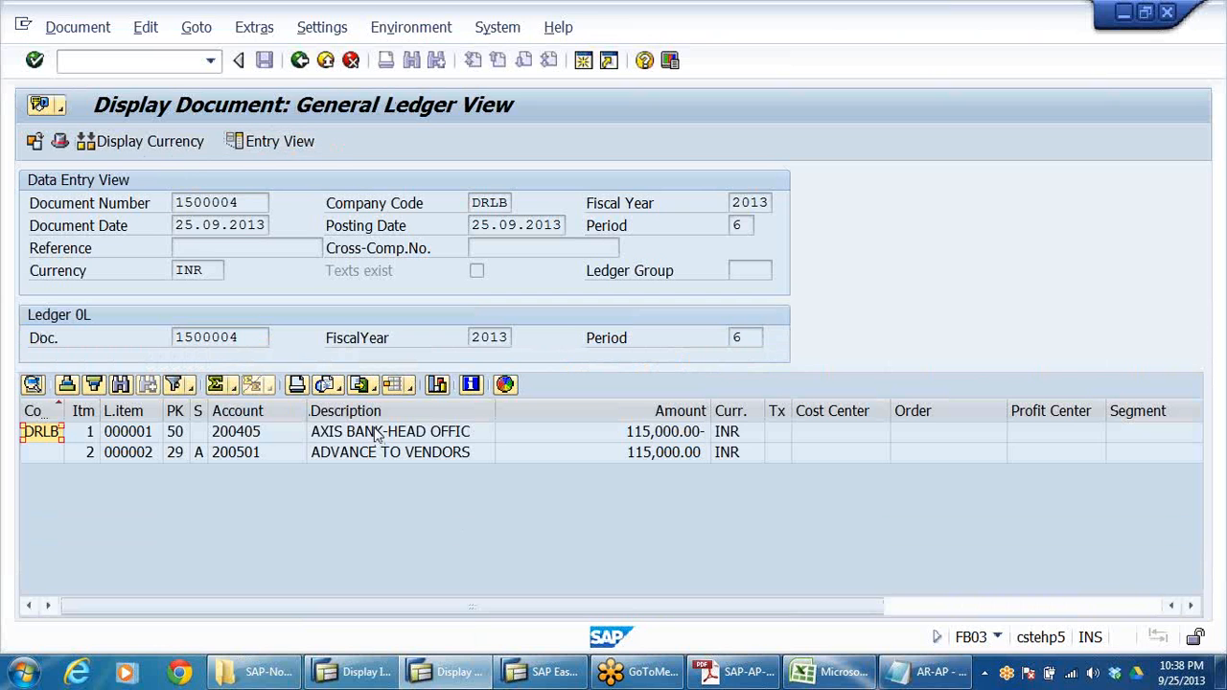
{"action": "left_click", "coordinate": [395, 454]}
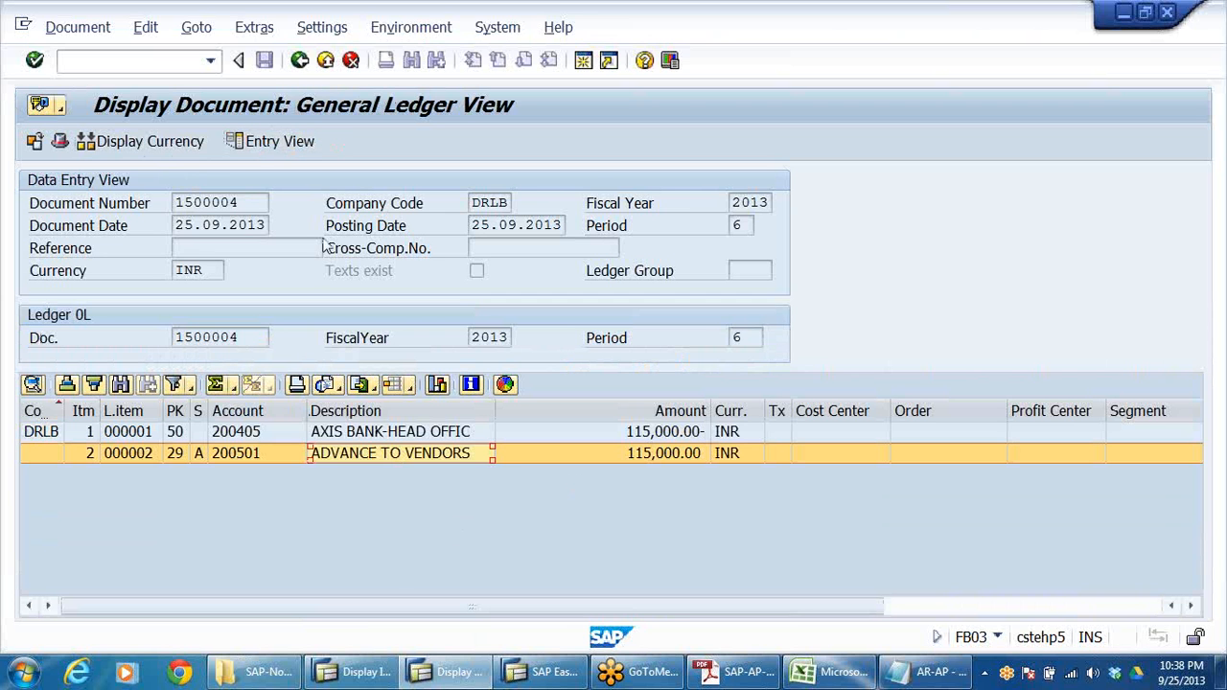
- Leave the down payment entry and start a general vendor invoice (F-43) with document date 25.09.2013
{"action": "left_click", "coordinate": [325, 61]}
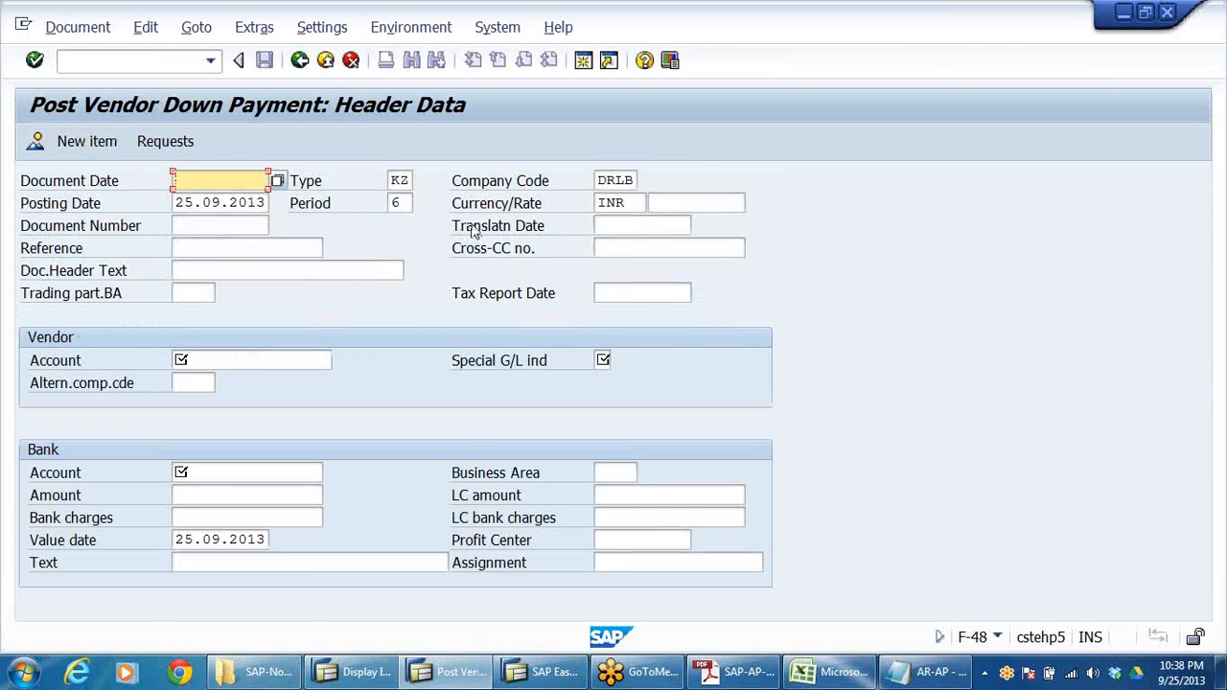
{"action": "left_click", "coordinate": [325, 61]}
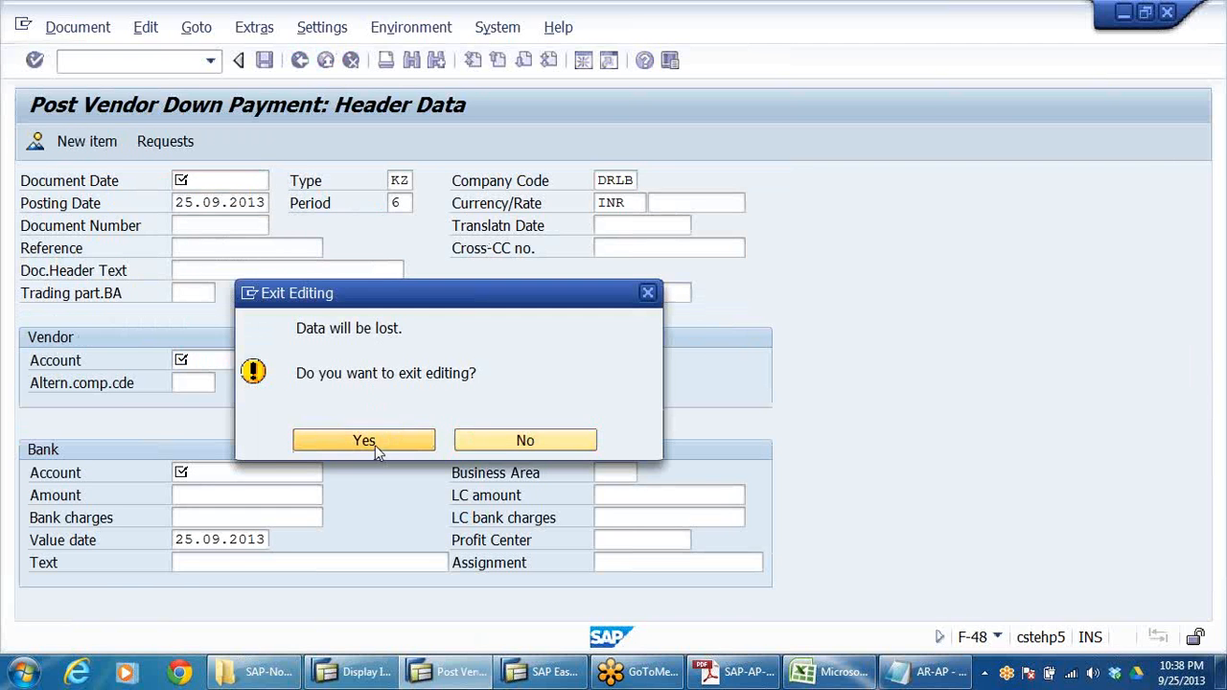
{"action": "left_click", "coordinate": [375, 442]}
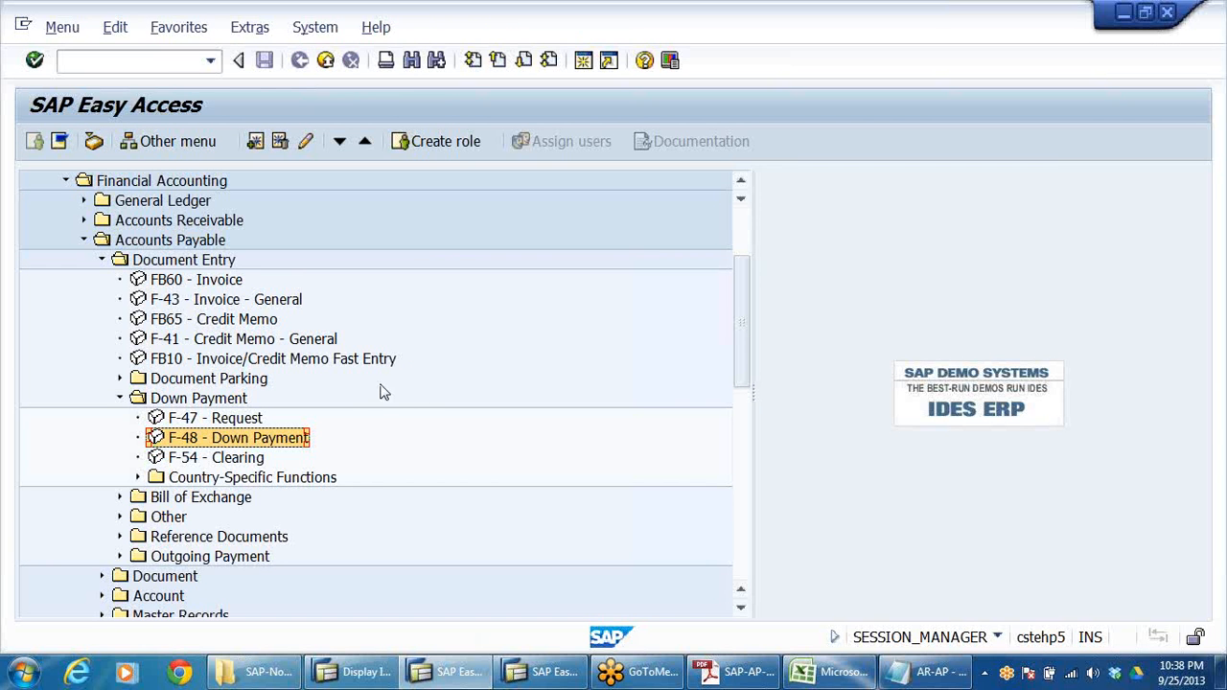
{"action": "left_click", "coordinate": [190, 303]}
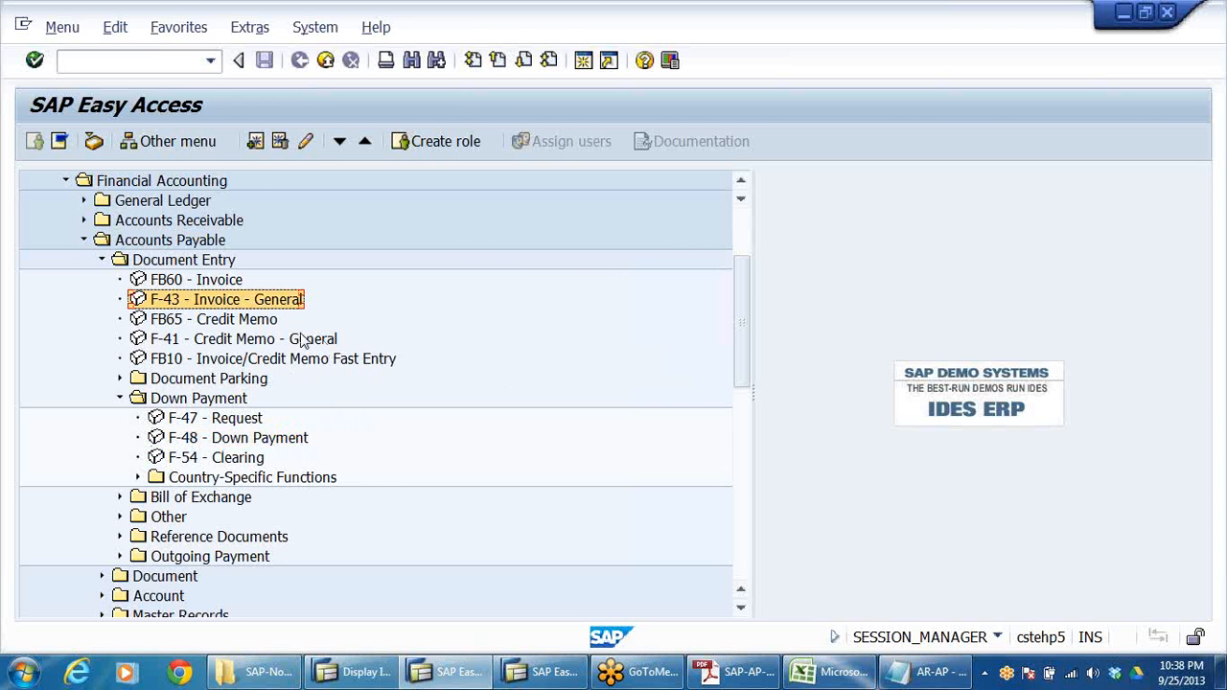
{"action": "double_click", "coordinate": [178, 303]}
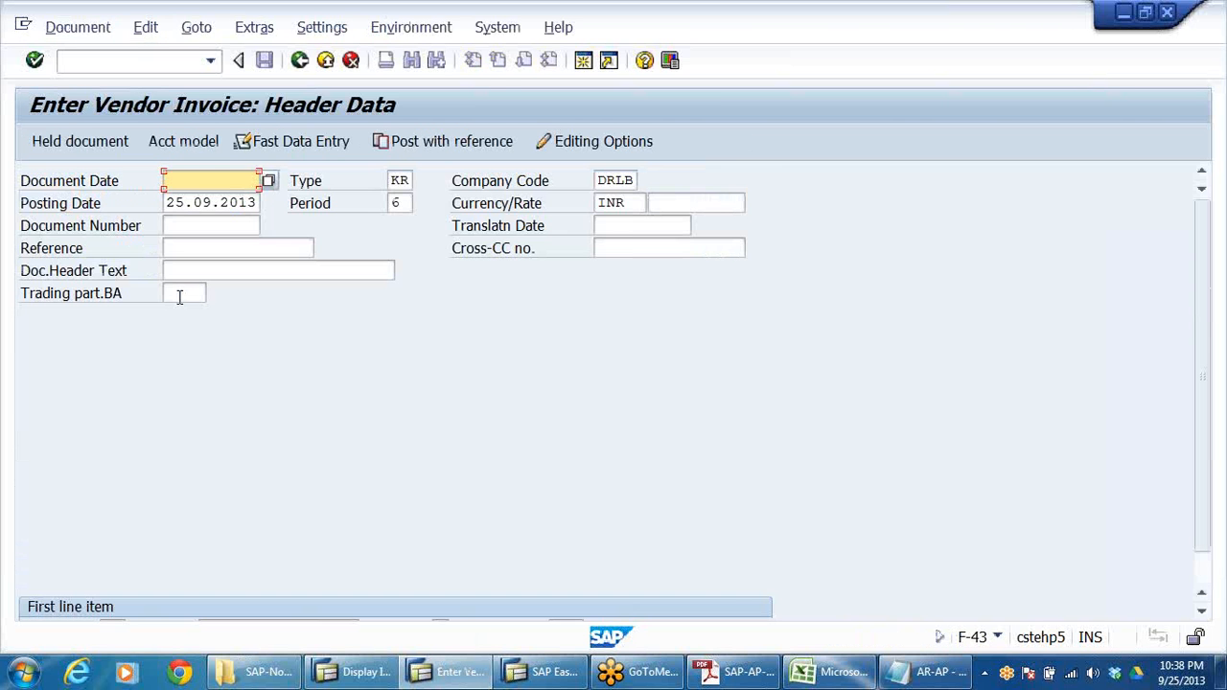
{"action": "left_click", "coordinate": [193, 180]}
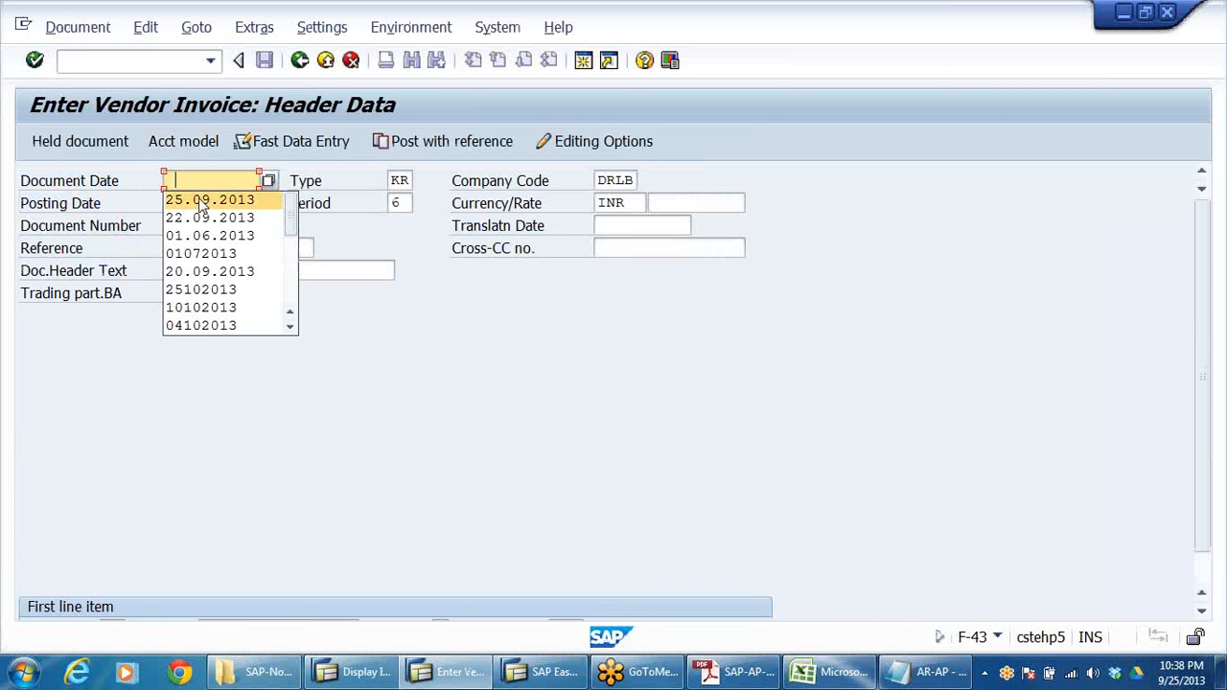
{"action": "left_click", "coordinate": [203, 202]}
- Try 200202 as the vendor account of the first line item with posting key 31, and clear the entry
{"action": "scroll", "coordinate": [307, 476], "scroll_direction": "down", "scroll_amount": 3}
{"action": "left_click", "coordinate": [274, 596]}
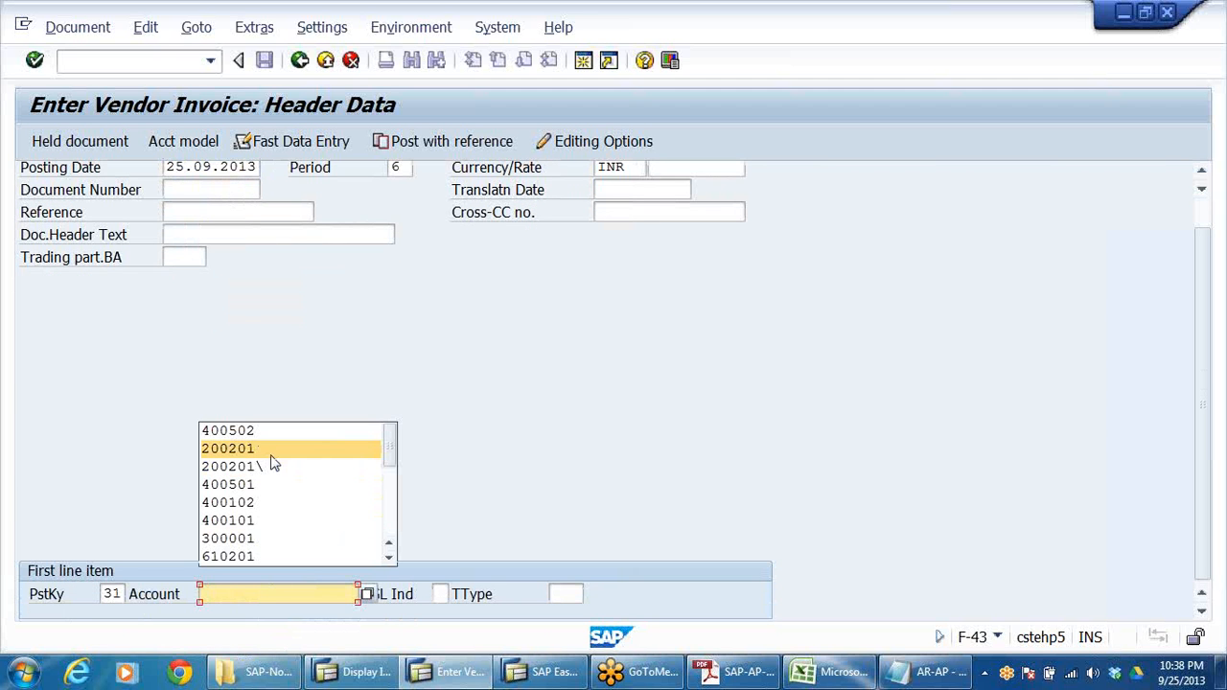
{"action": "left_click", "coordinate": [272, 448]}
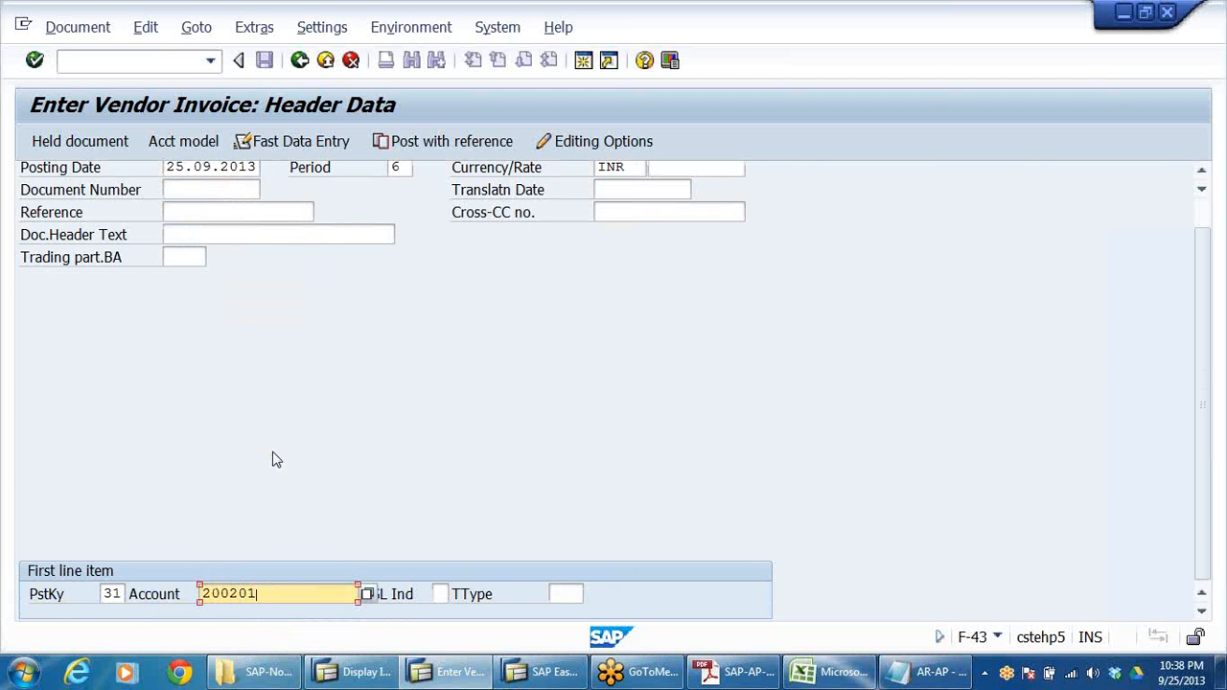
{"action": "key", "text": "BackSpace"}
{"action": "type", "text": "2"}
{"action": "key", "text": "Return"}
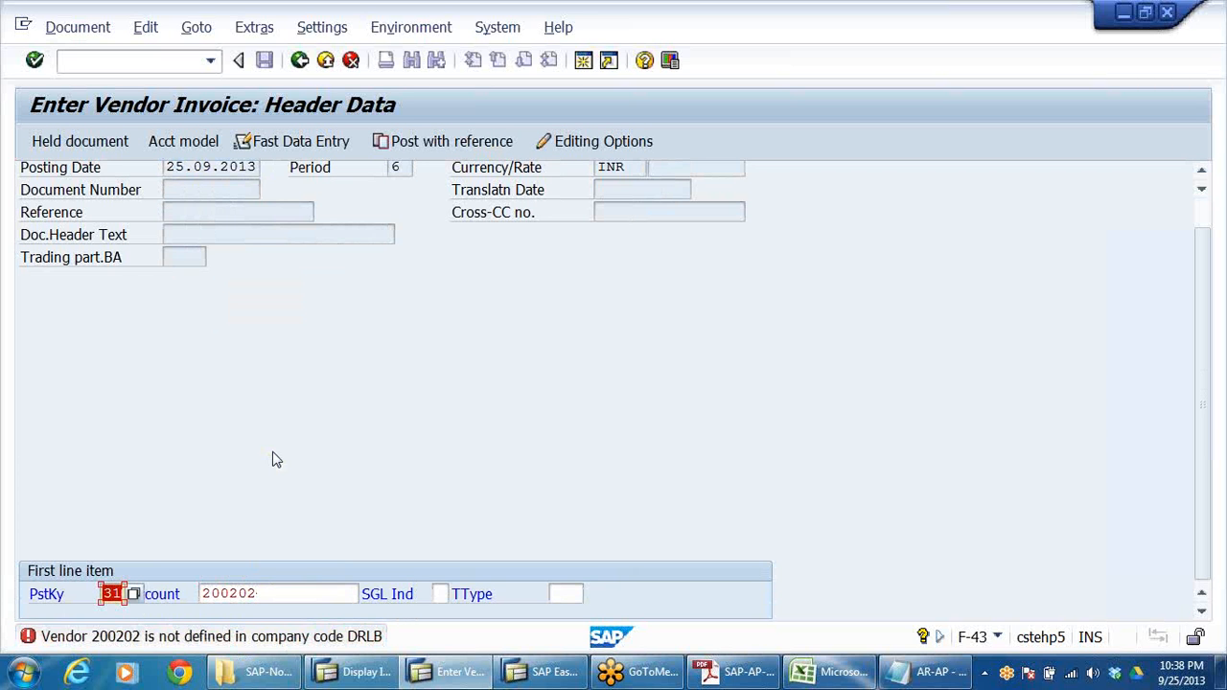
{"action": "left_click", "coordinate": [269, 596]}
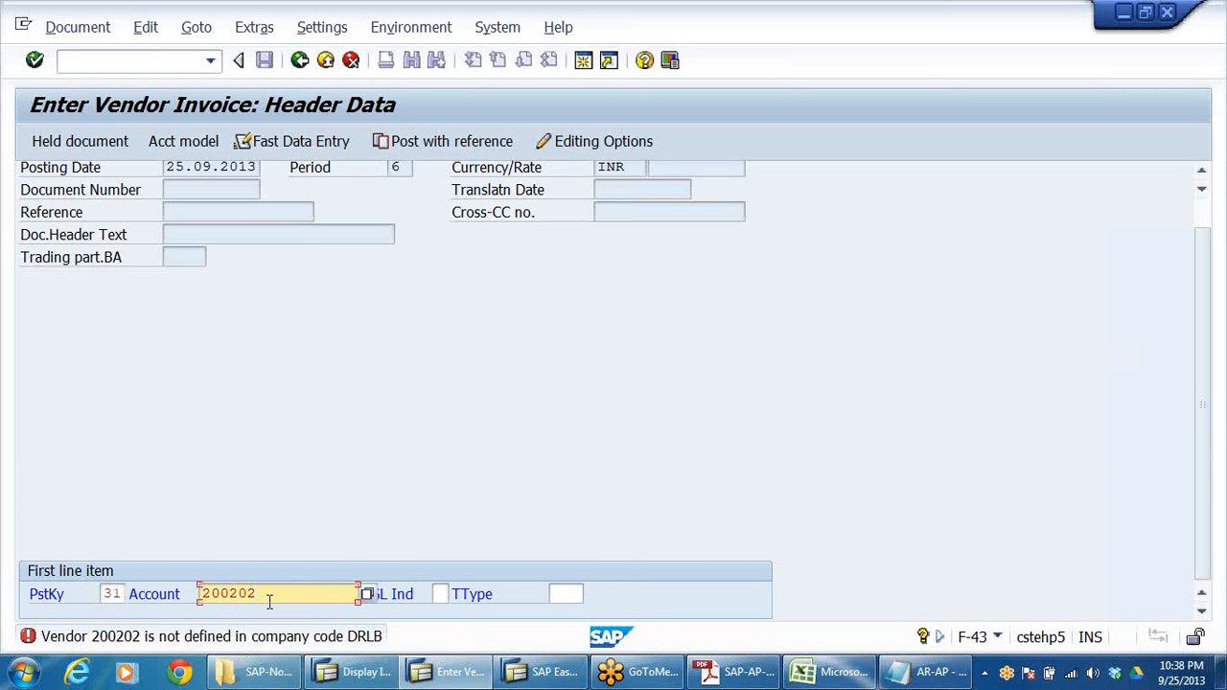
{"action": "key", "text": "BackSpace"}
{"action": "key", "text": "BackSpace"}
{"action": "key", "text": "BackSpace"}
{"action": "key", "text": "BackSpace"}
{"action": "key", "text": "BackSpace"}
{"action": "key", "text": "BackSpace"}
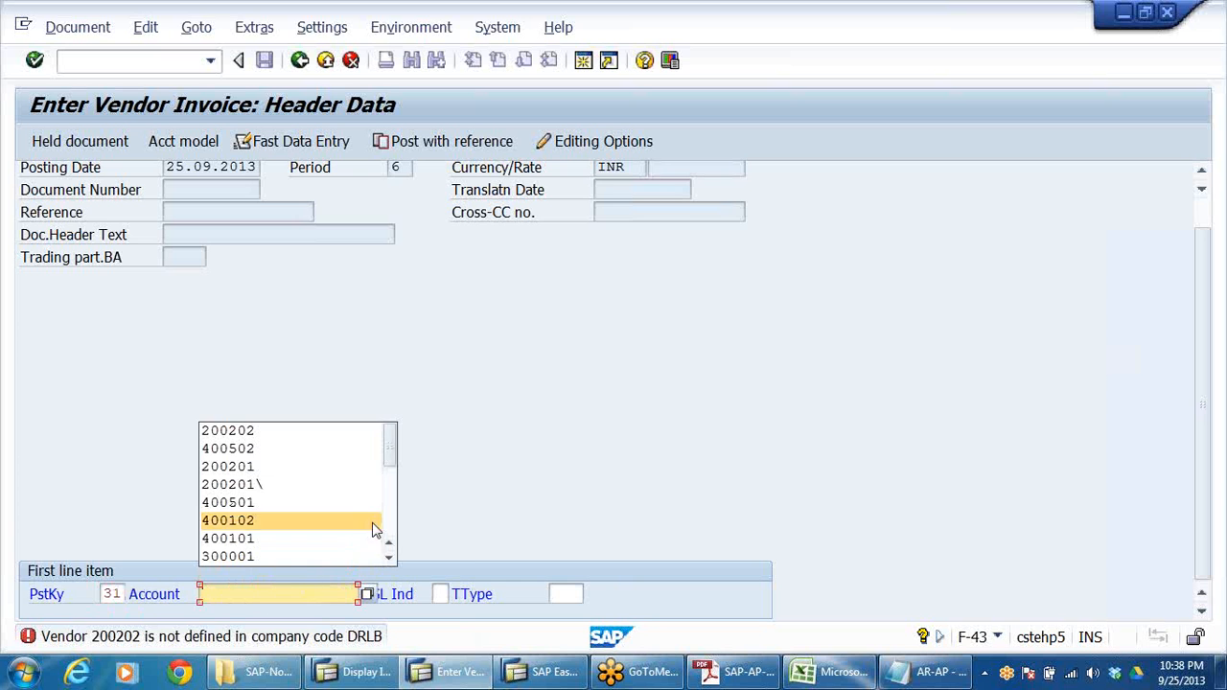
- Look up the vendors, choose PQR RM SUPPLIERS in Chennai for the first line item, and proceed to the vendor item
{"action": "left_click", "coordinate": [476, 549]}
{"action": "left_click", "coordinate": [368, 594]}
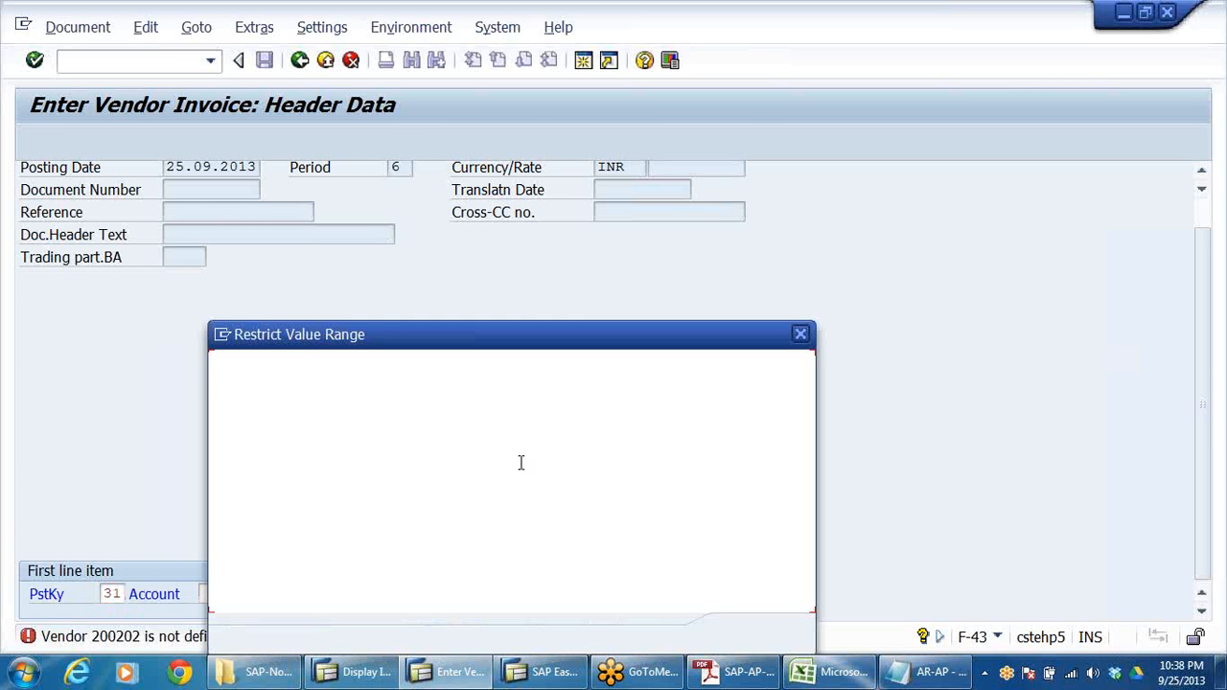
{"action": "left_click", "coordinate": [743, 637]}
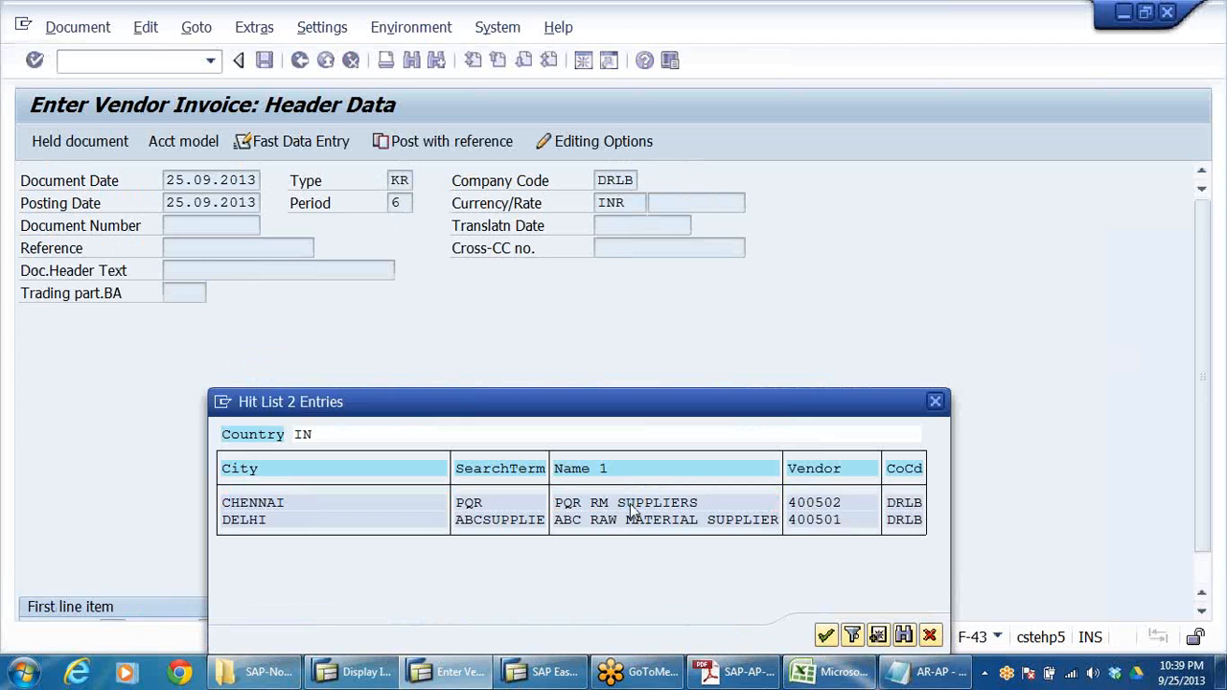
{"action": "double_click", "coordinate": [631, 504]}
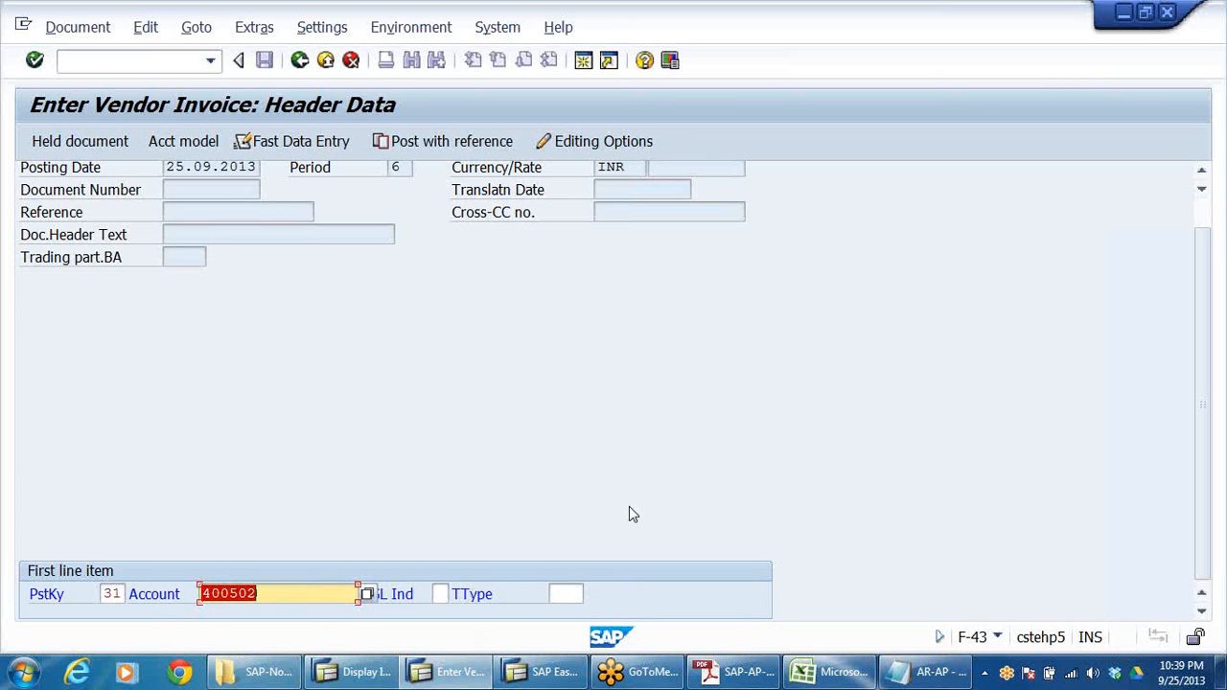
{"action": "key", "text": "Return"}
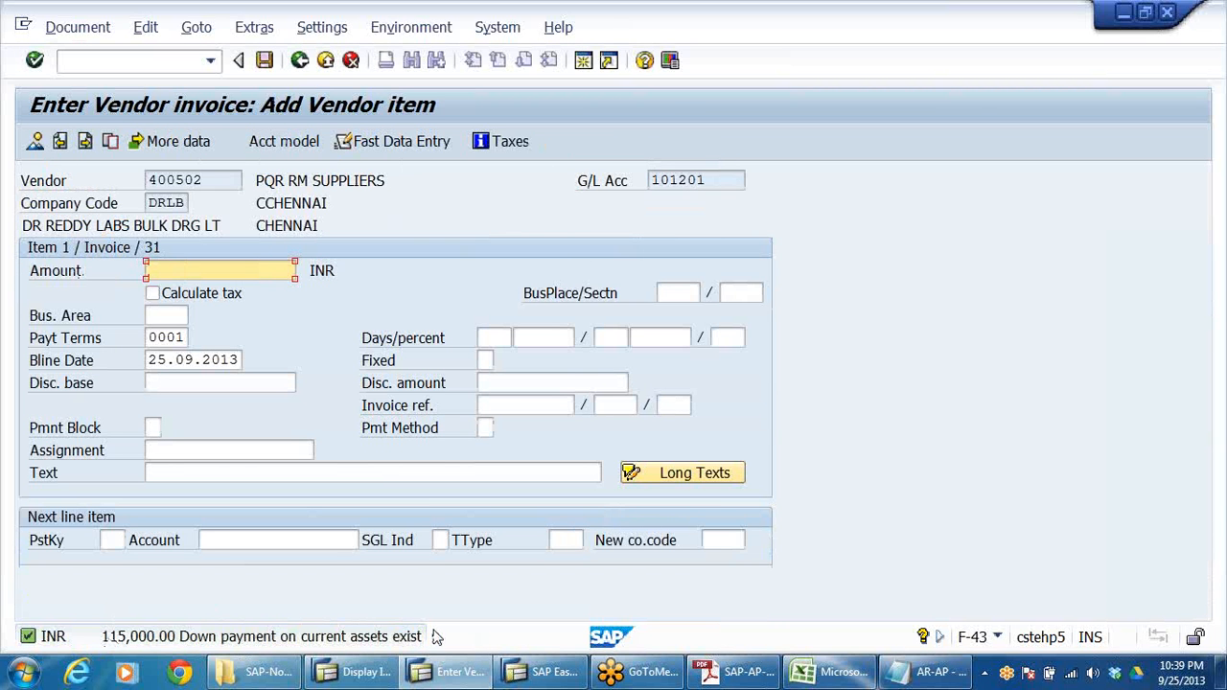
- Fill in the vendor item with amount 115000 and text MATERIAL RECEIVED AGAINST ADVANCE
{"action": "type", "text": "115000"}
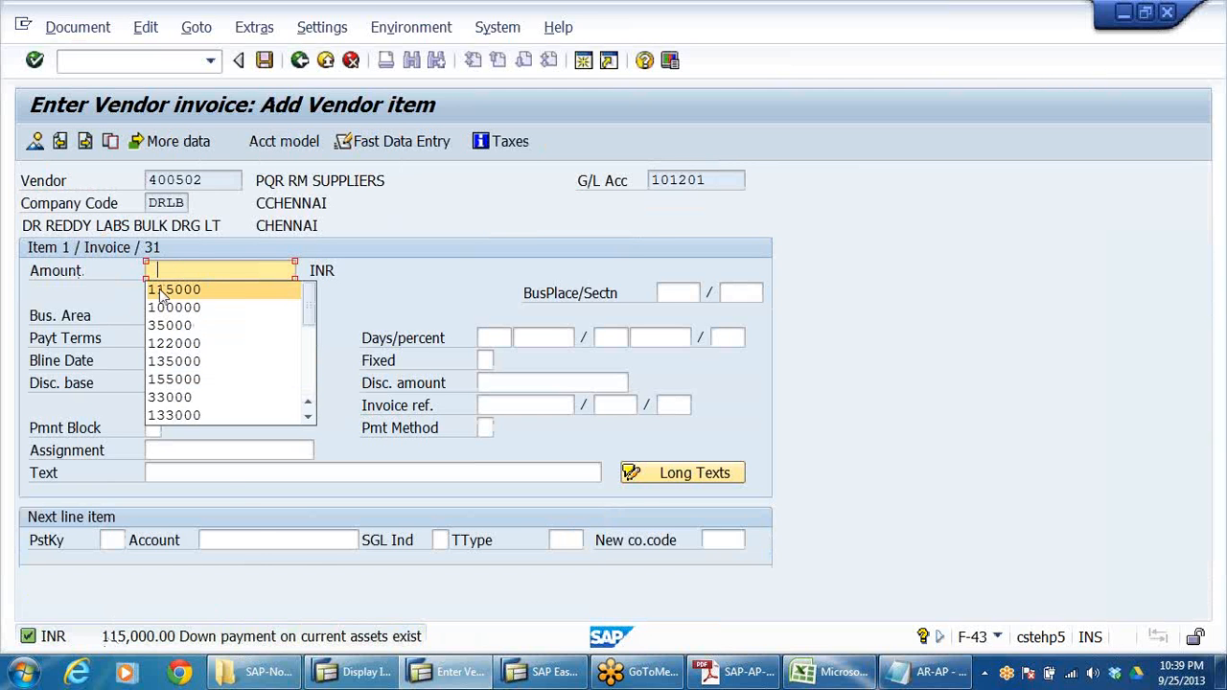
{"action": "left_click", "coordinate": [219, 470]}
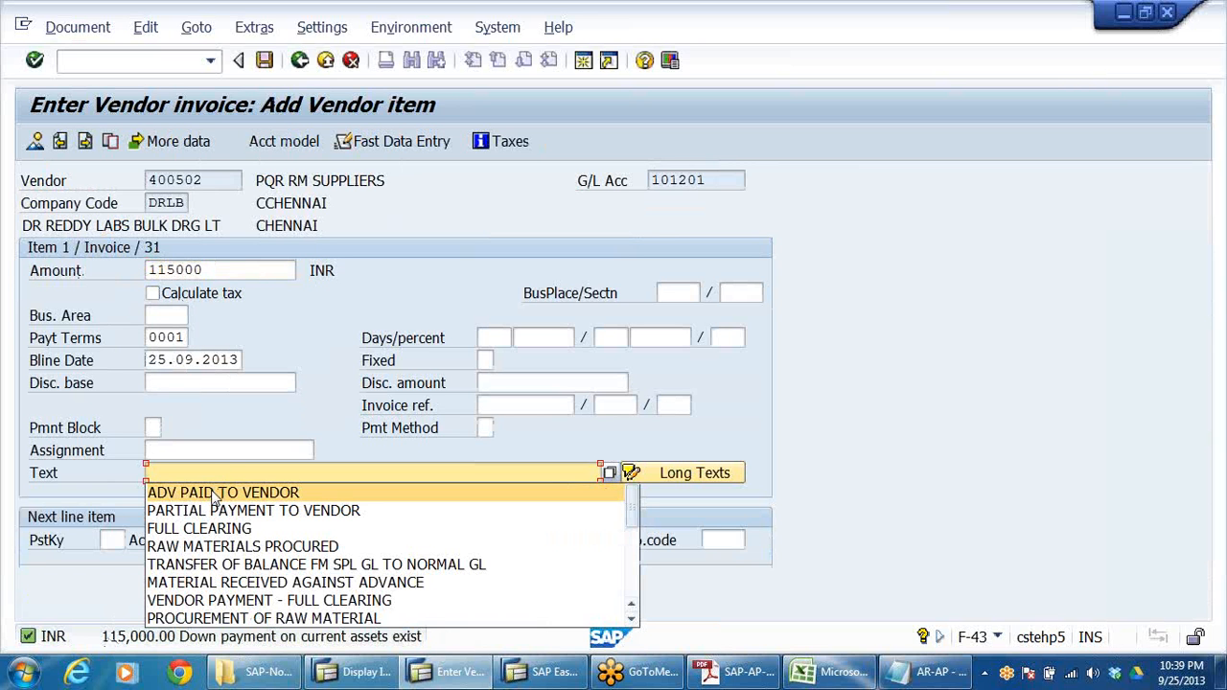
{"action": "key", "text": "BackSpace"}
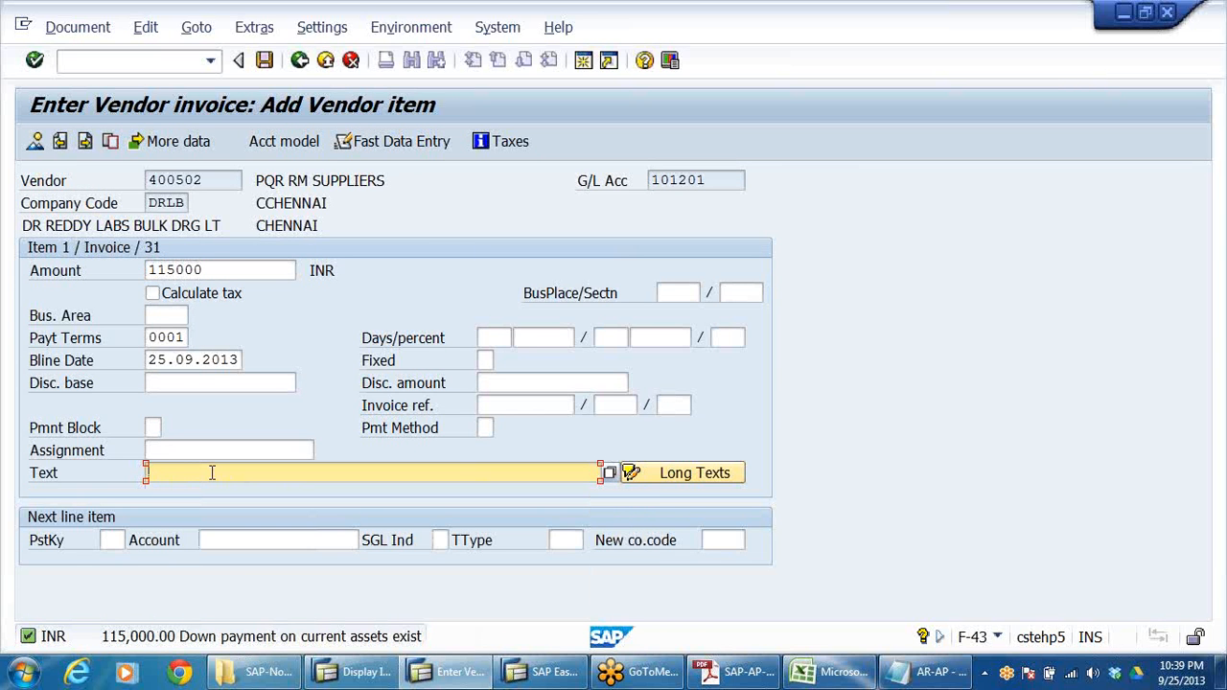
{"action": "type", "text": "MA"}
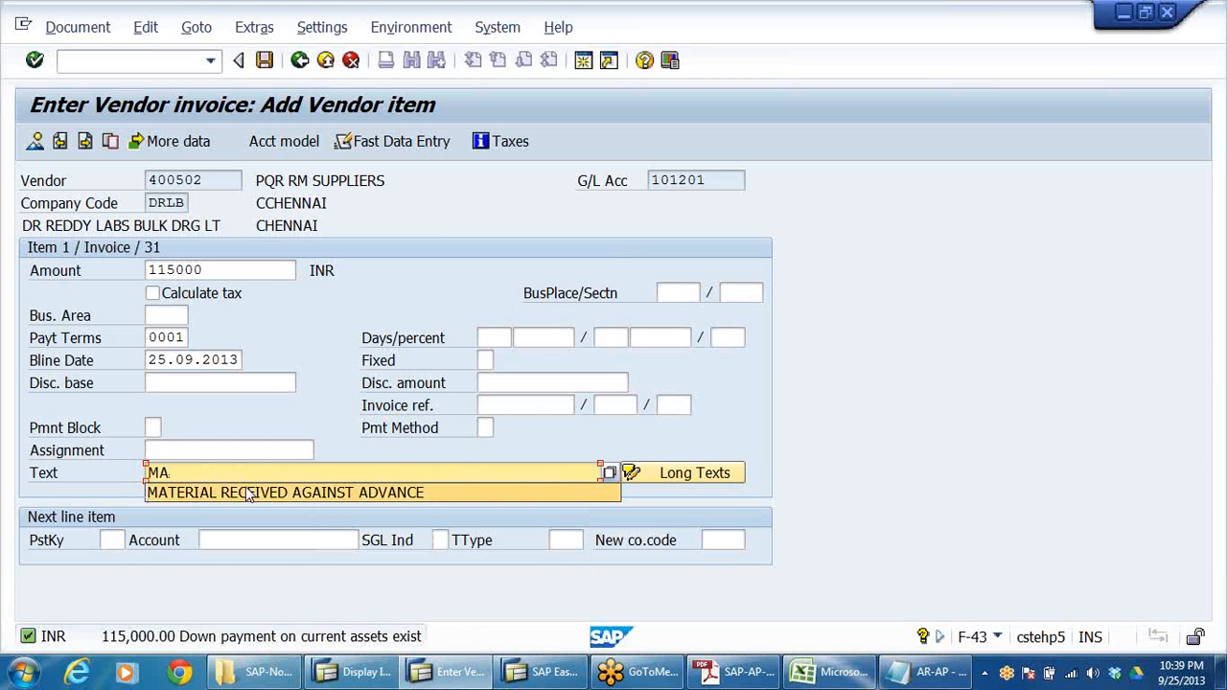
{"action": "left_click", "coordinate": [249, 491]}
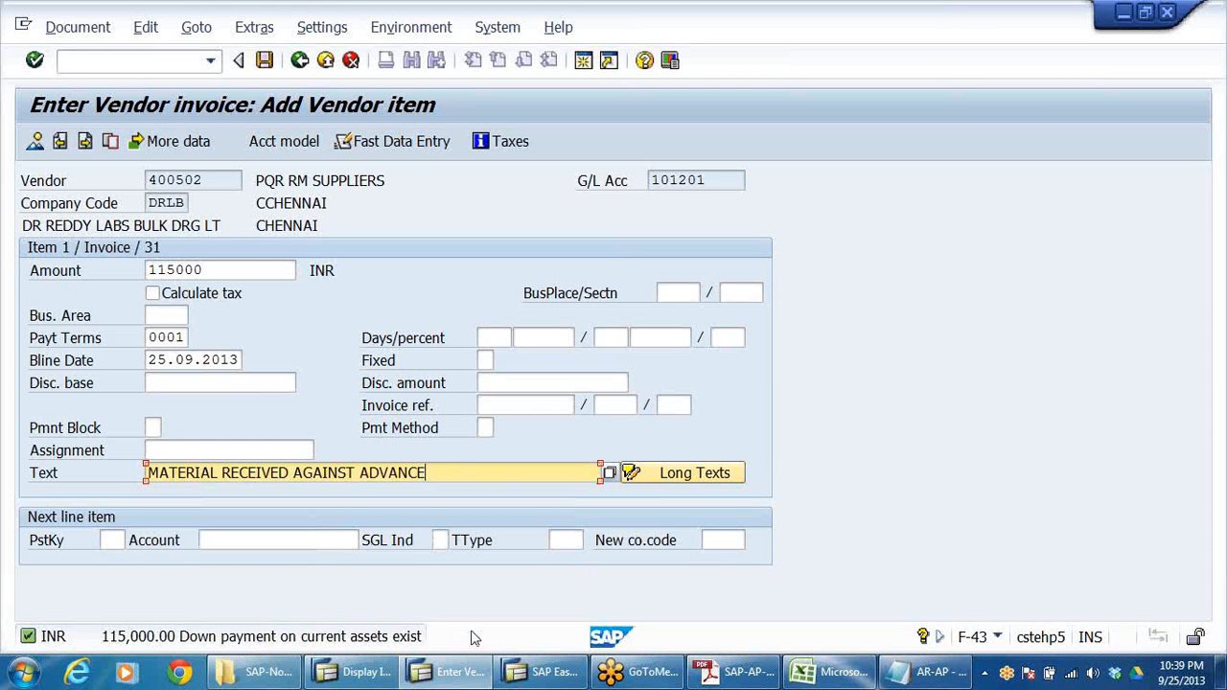
- Add a second line item with posting key 40 and G/L account 200201, and proceed to the item
{"action": "left_click", "coordinate": [116, 542]}
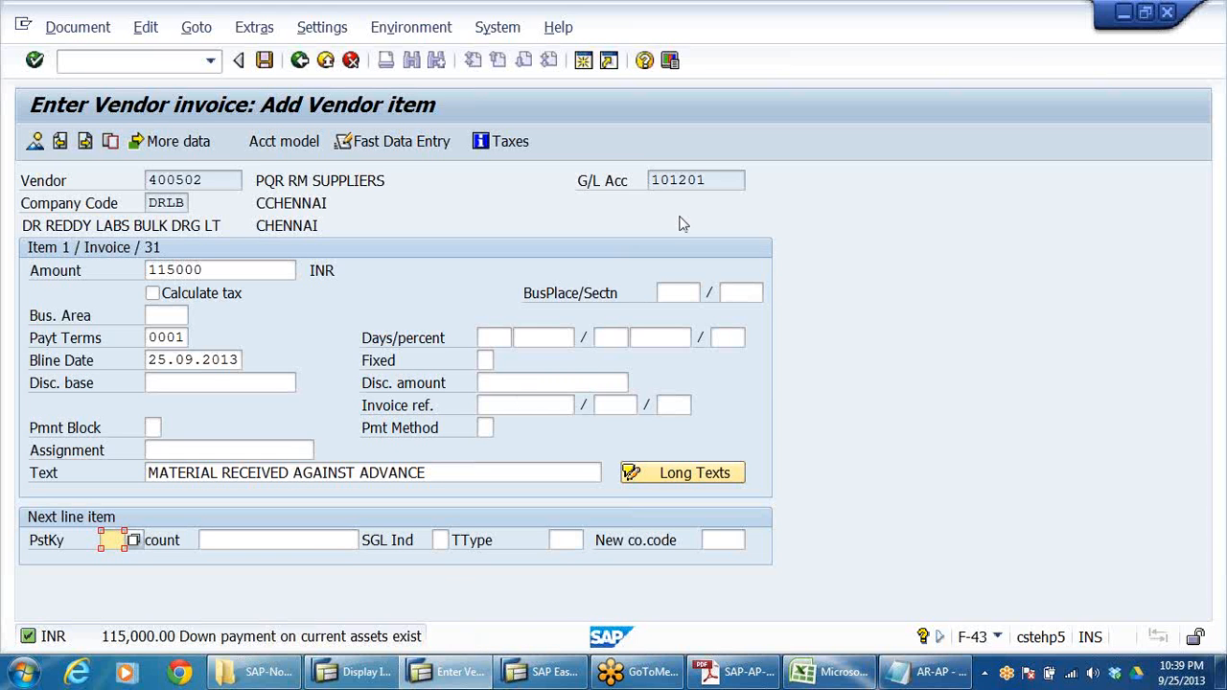
{"action": "double_click", "coordinate": [719, 179]}
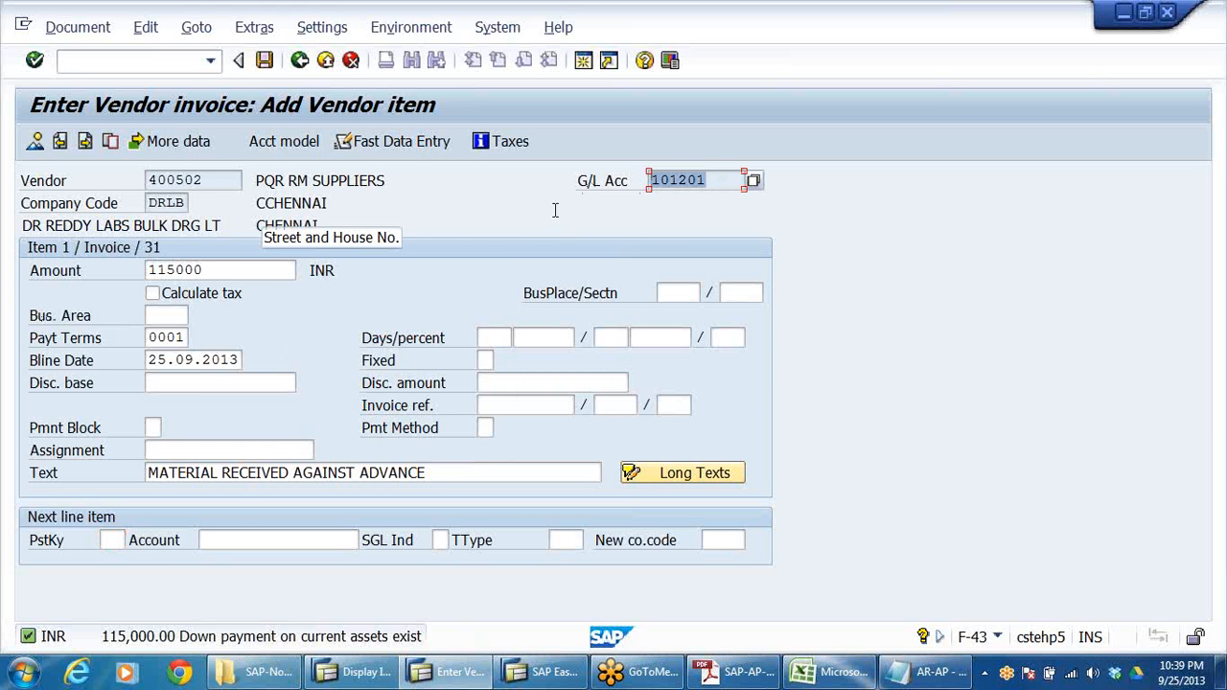
{"action": "left_click", "coordinate": [113, 539]}
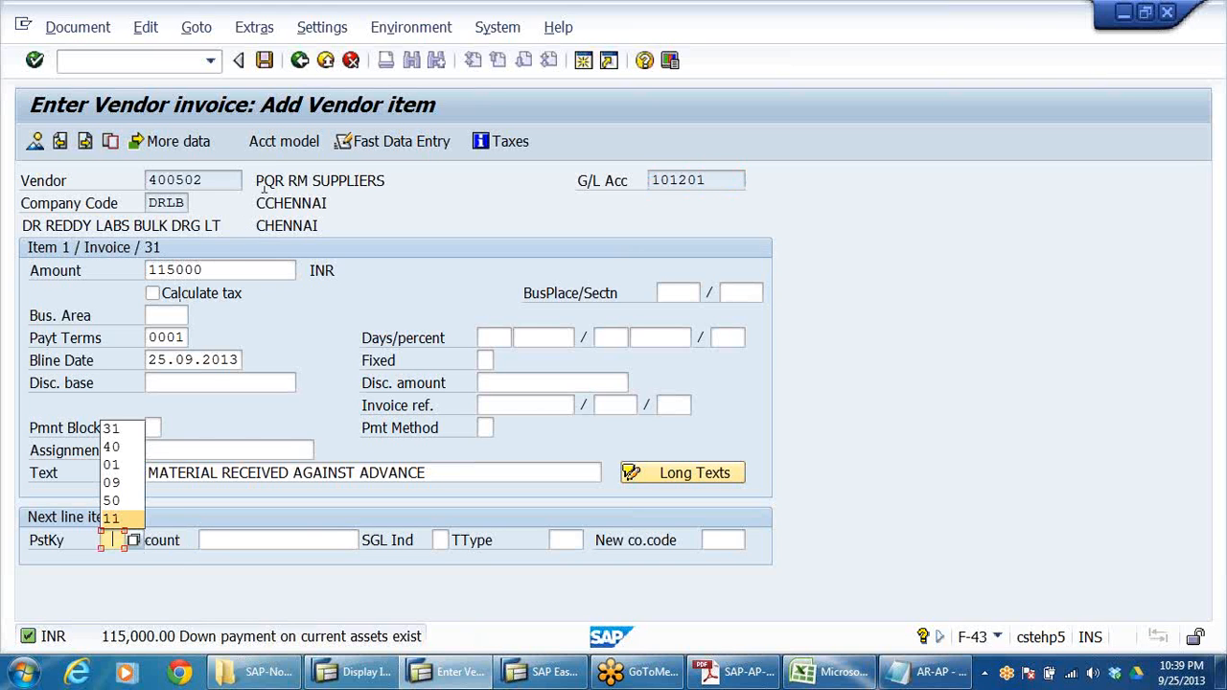
{"action": "left_click", "coordinate": [224, 181]}
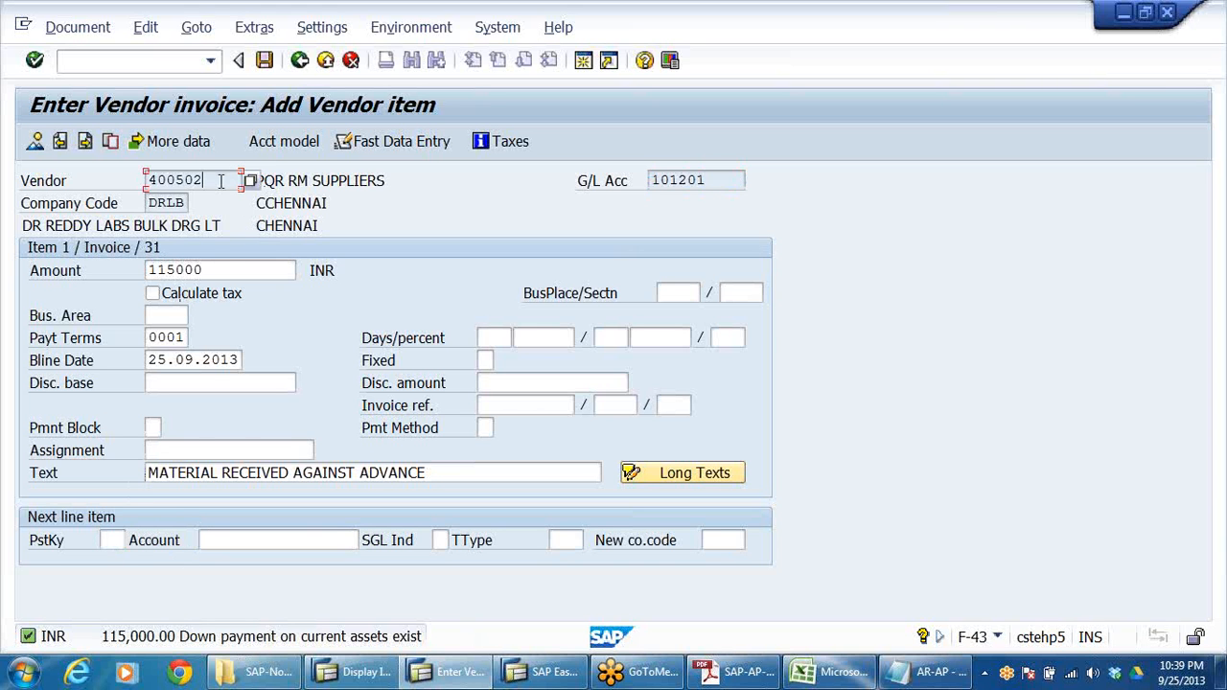
{"action": "left_click", "coordinate": [121, 540]}
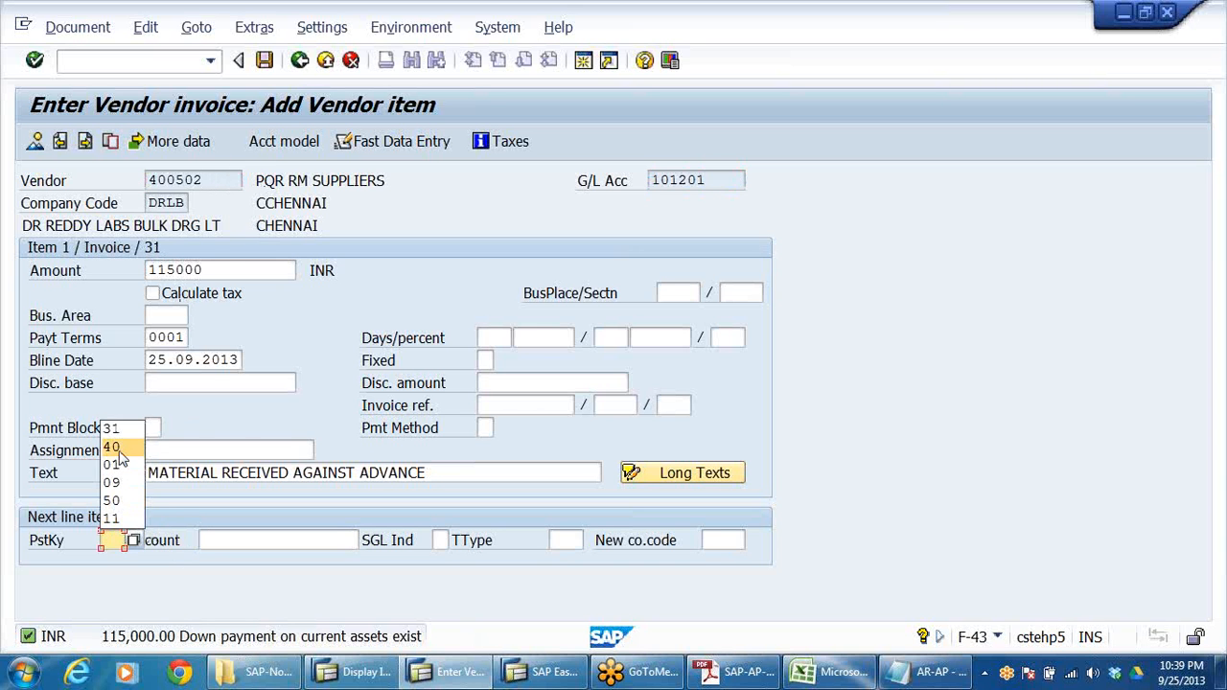
{"action": "left_click", "coordinate": [118, 449]}
{"action": "left_click", "coordinate": [232, 542]}
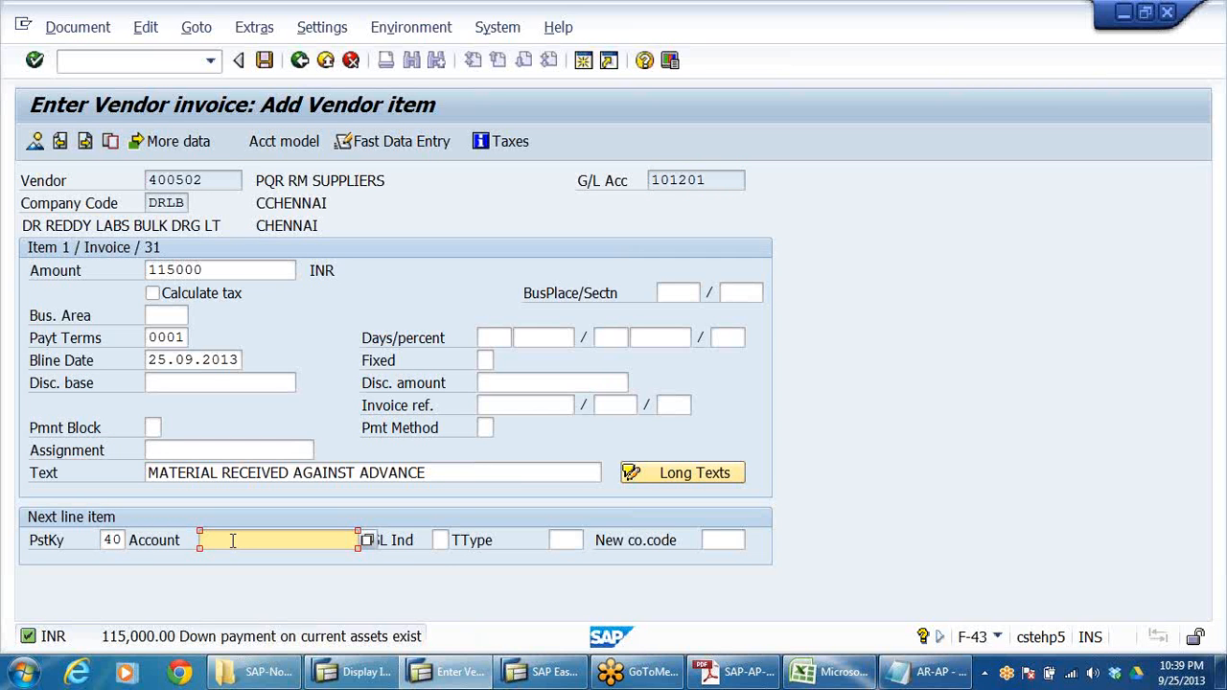
{"action": "type", "text": "2"}
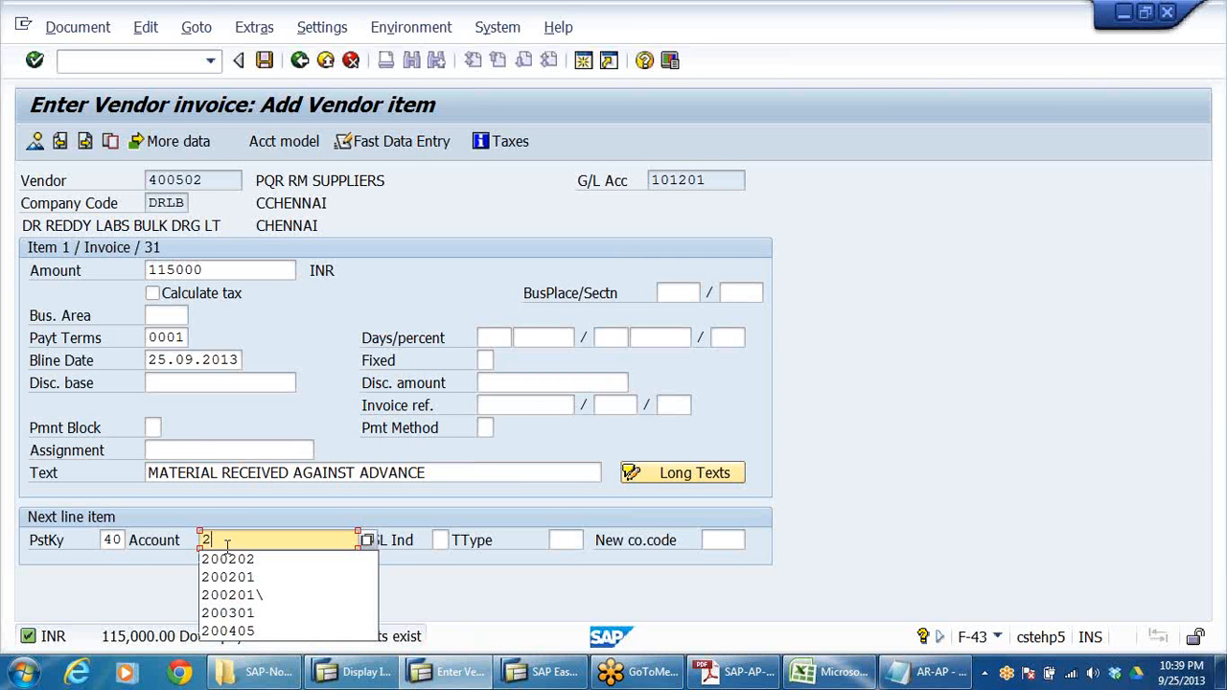
{"action": "left_click", "coordinate": [245, 576]}
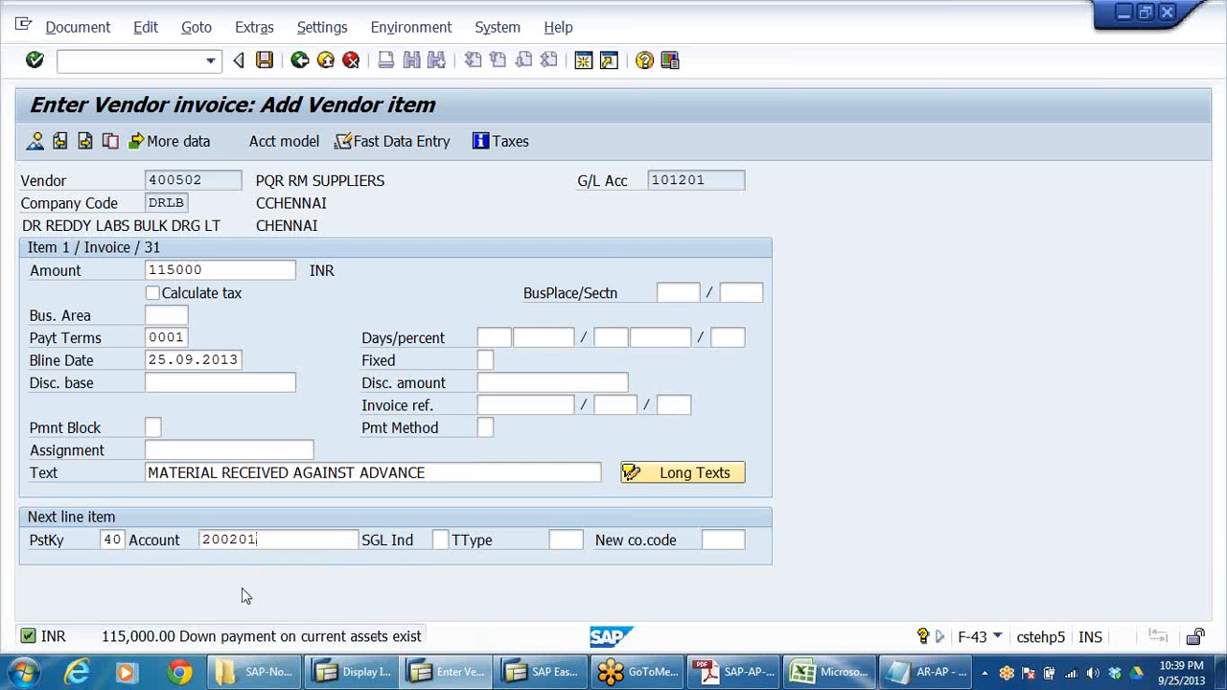
{"action": "key", "text": "Return"}
- Fill in the G/L item with amount 115000 and text MATERIAL RECEIVED AGAINST ADVANCE, and post the vendor invoice
{"action": "left_click", "coordinate": [258, 277]}
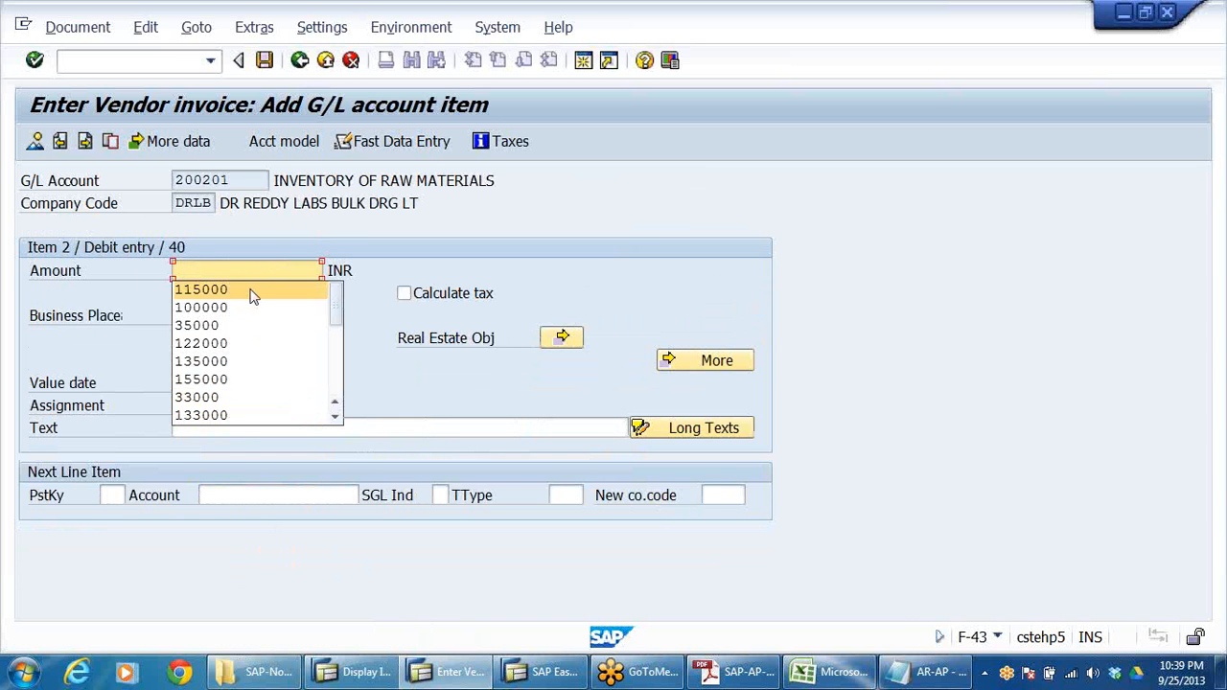
{"action": "left_click", "coordinate": [249, 291]}
{"action": "left_click", "coordinate": [243, 431]}
{"action": "left_click", "coordinate": [233, 450]}
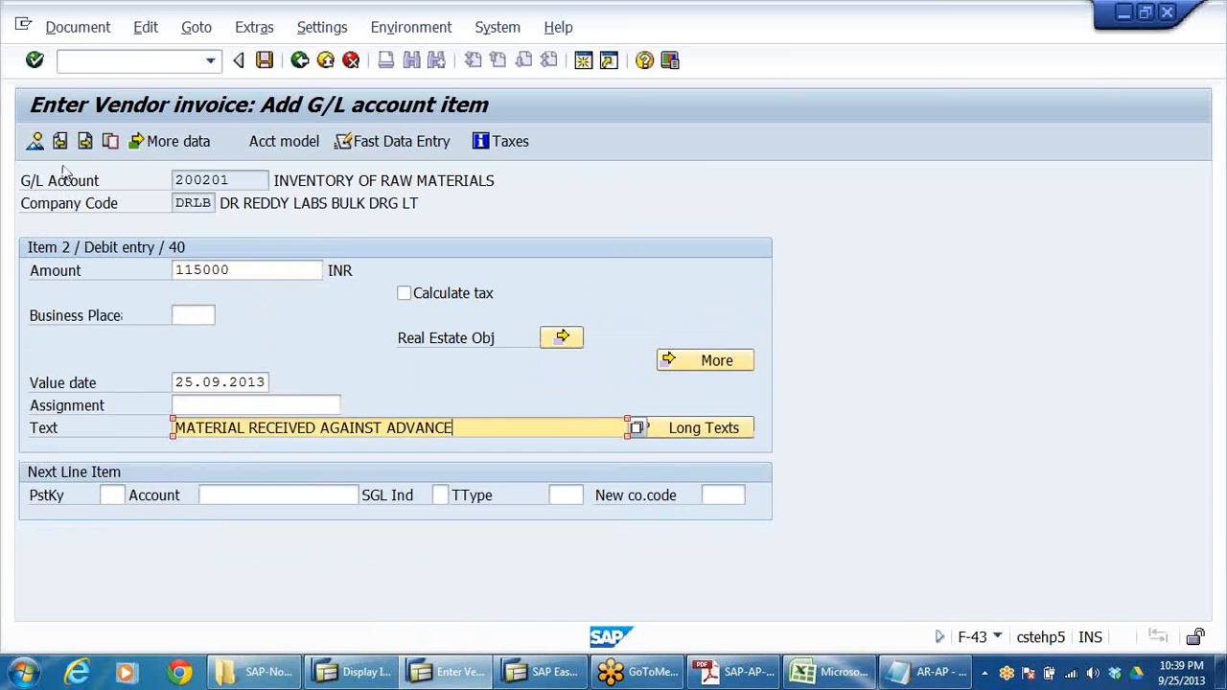
{"action": "key", "text": "Return"}
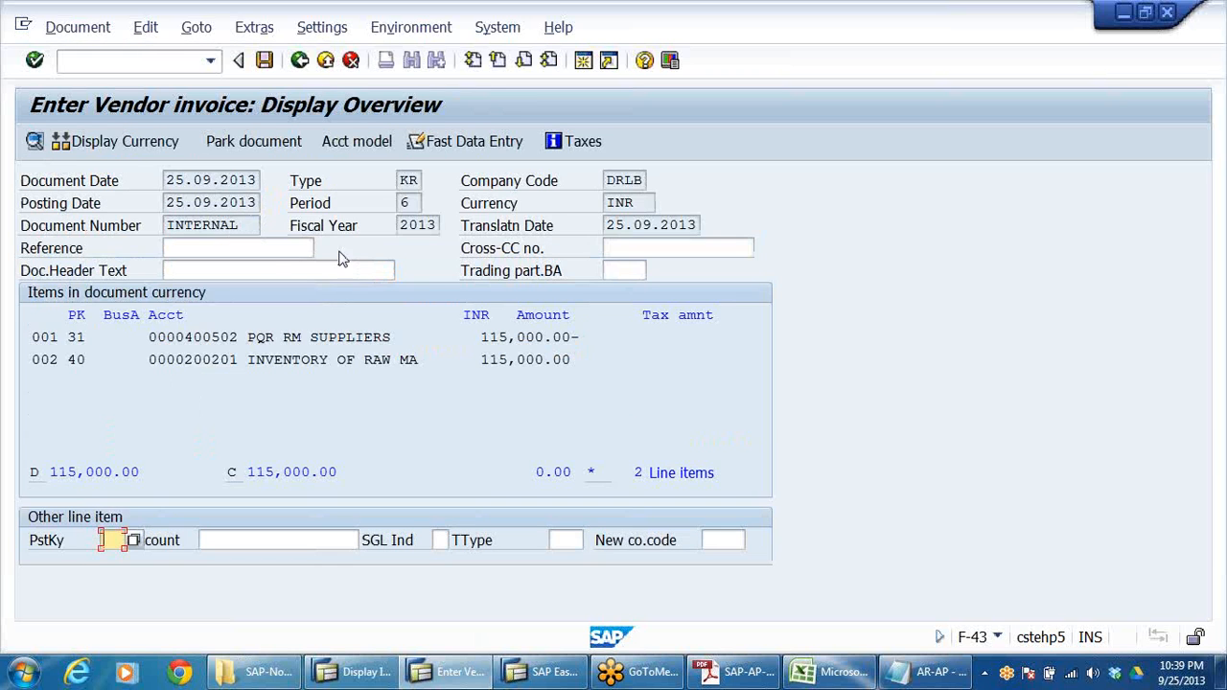
{"action": "key", "text": "ctrl+s"}
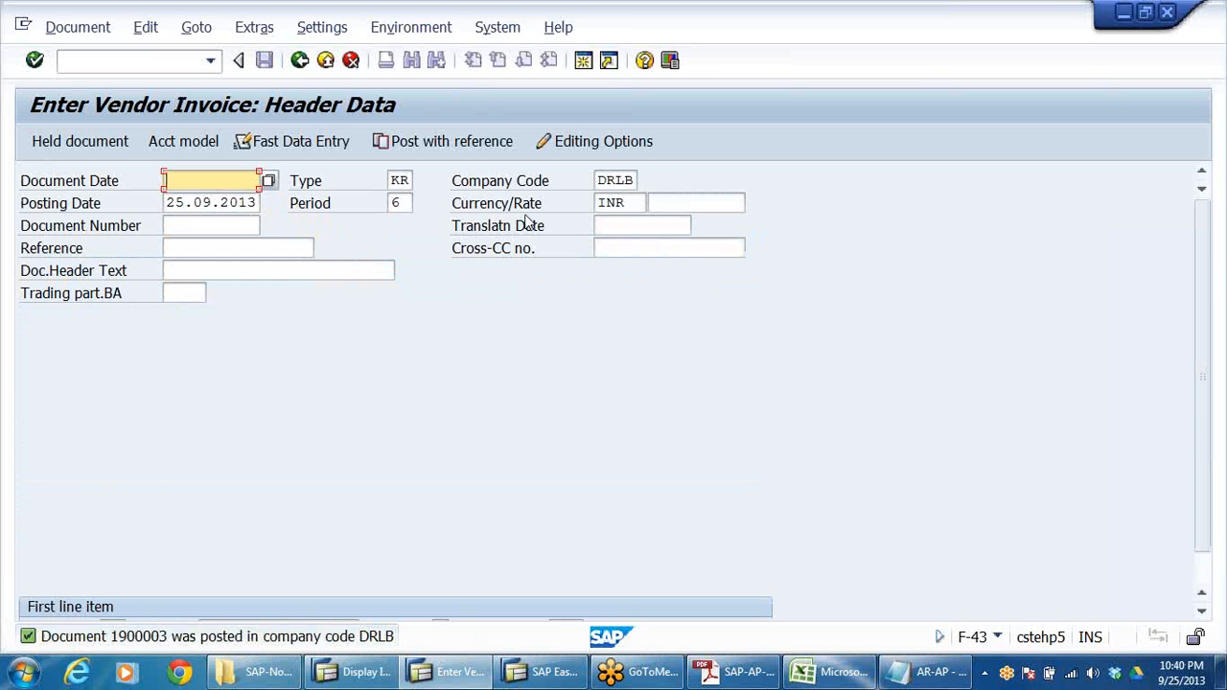
- Leave the invoice entry and start the vendor balance display (FK10N) from the Accounts Payable account functions
{"action": "left_click", "coordinate": [350, 60]}
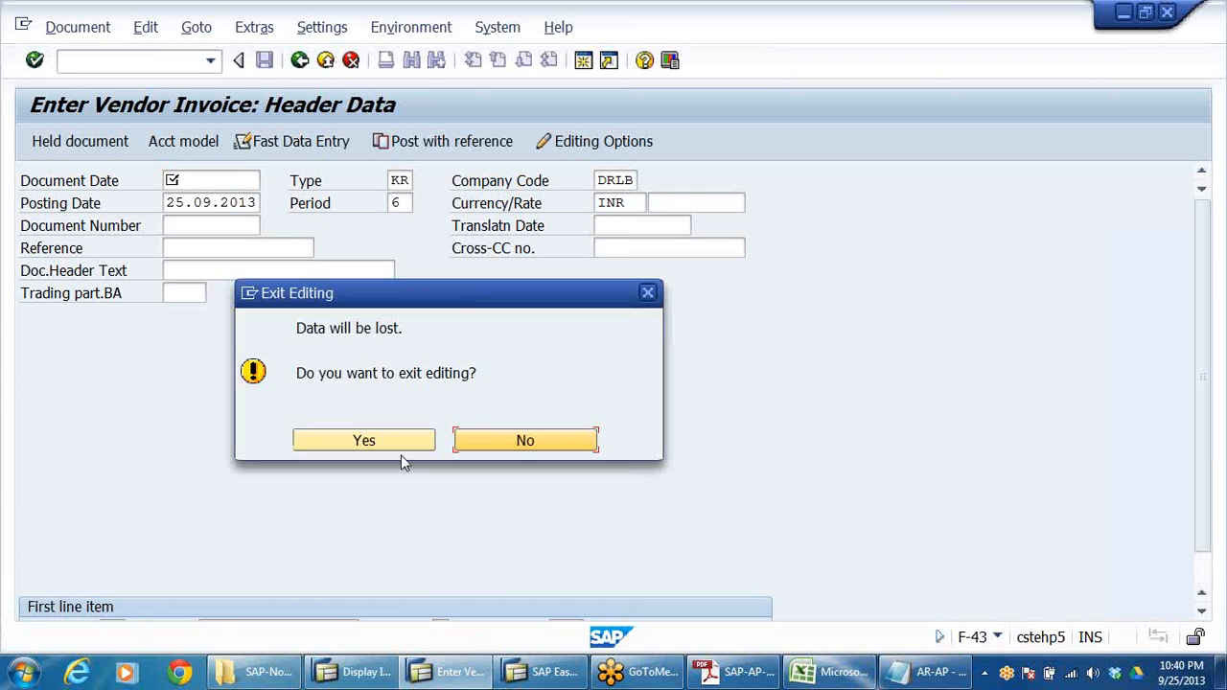
{"action": "left_click", "coordinate": [397, 438]}
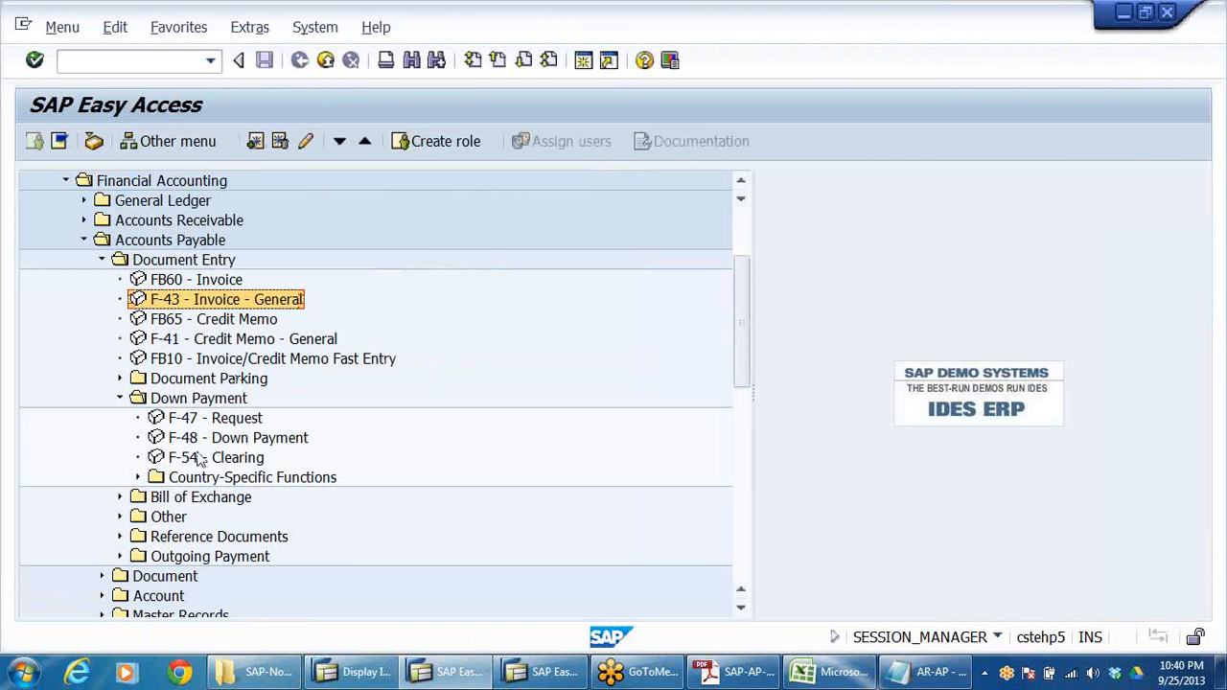
{"action": "left_click", "coordinate": [195, 422]}
{"action": "scroll", "coordinate": [239, 441], "scroll_direction": "down", "scroll_amount": 2}
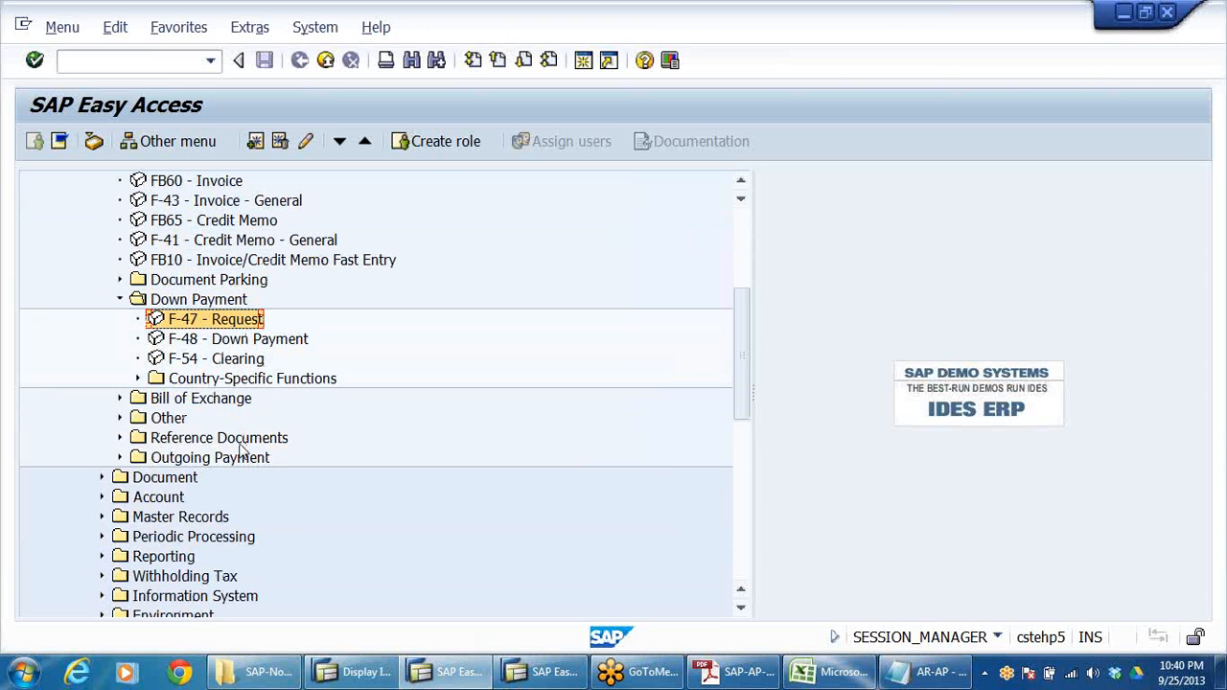
{"action": "left_click", "coordinate": [163, 499]}
{"action": "key", "text": "Right"}
{"action": "key", "text": "Down"}
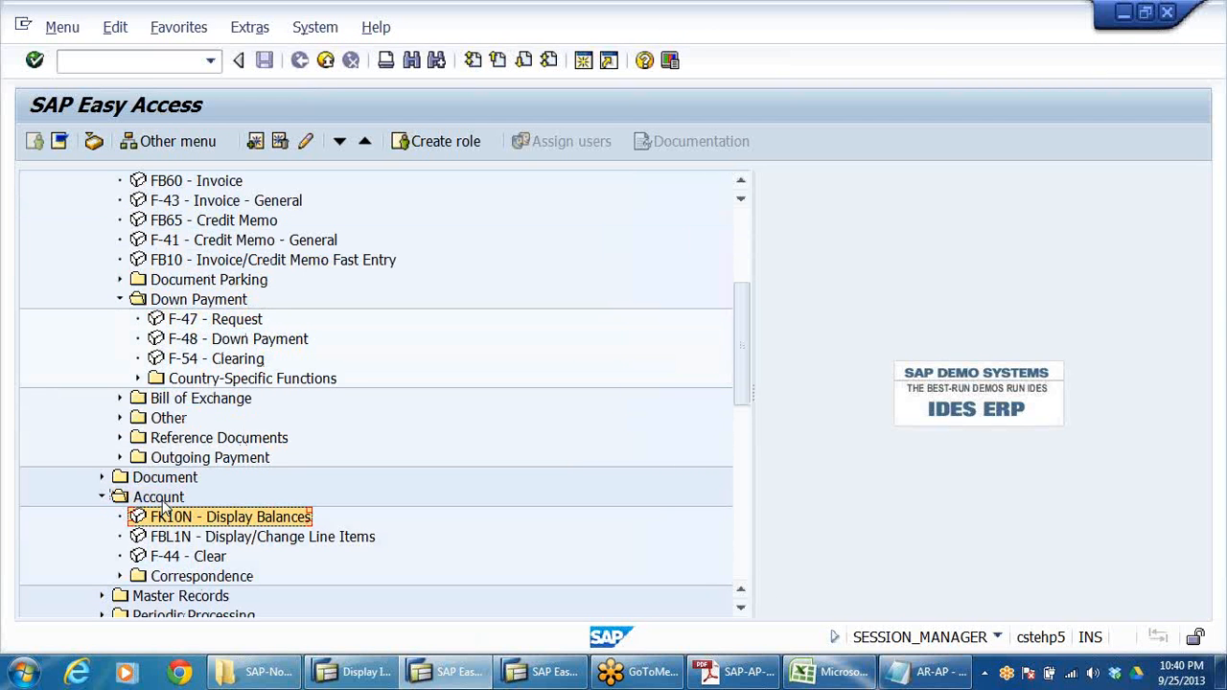
{"action": "double_click", "coordinate": [164, 513]}
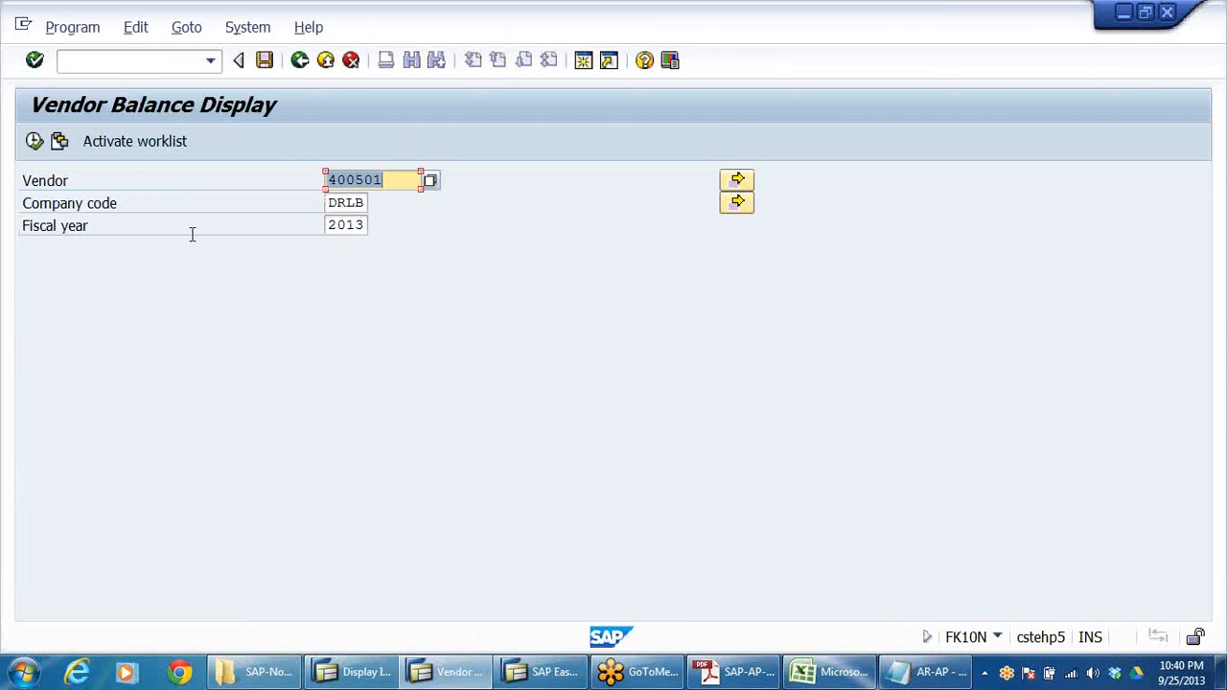
- Display the balances of PQR RM SUPPLIERS in company code DRLB for 2013, and examine the period 6 and special G/L amounts
{"action": "left_click", "coordinate": [401, 184]}
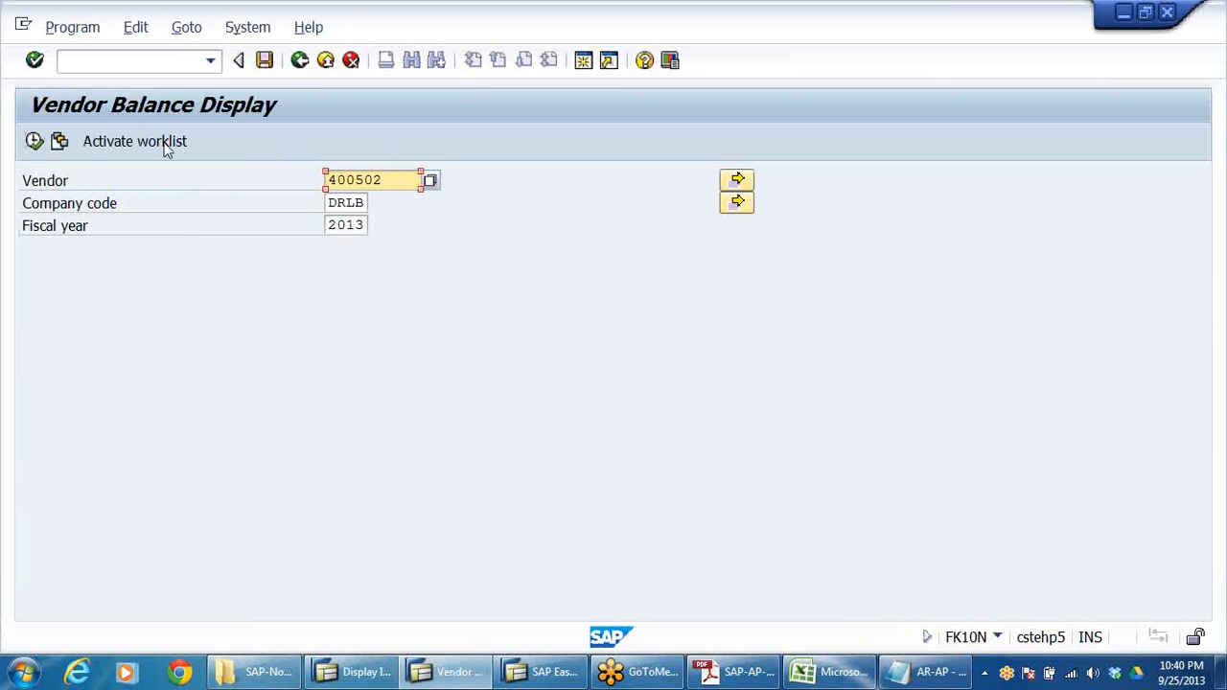
{"action": "left_click", "coordinate": [33, 141]}
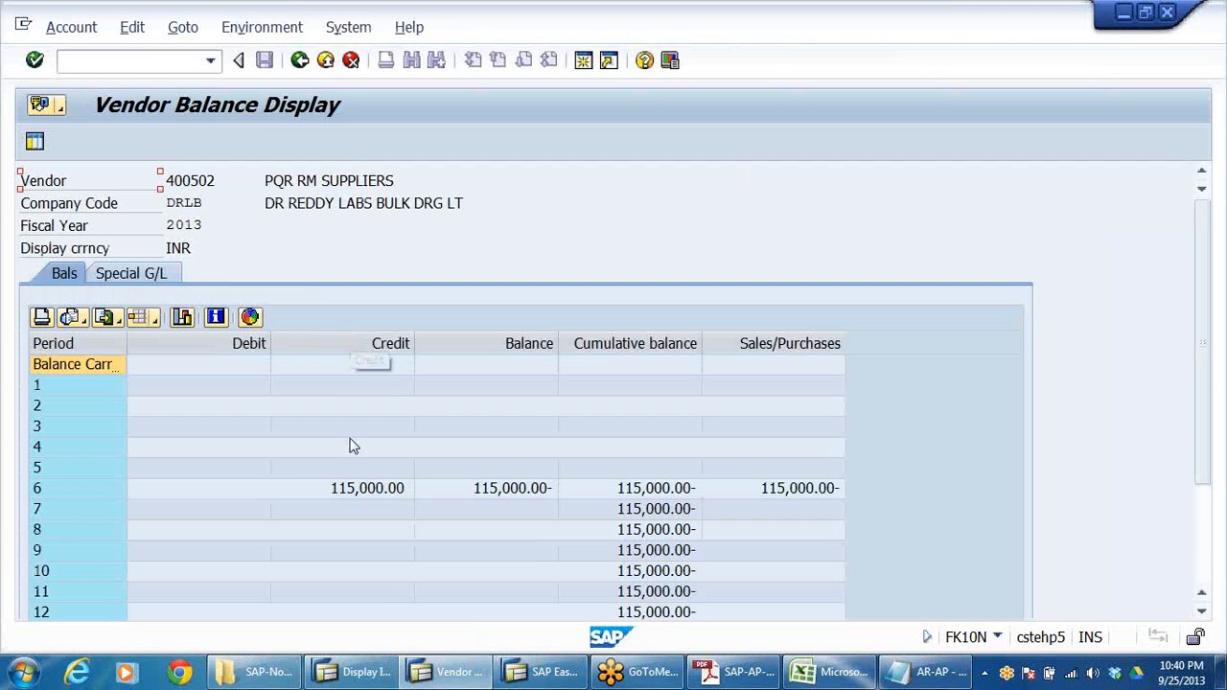
{"action": "left_click", "coordinate": [358, 492]}
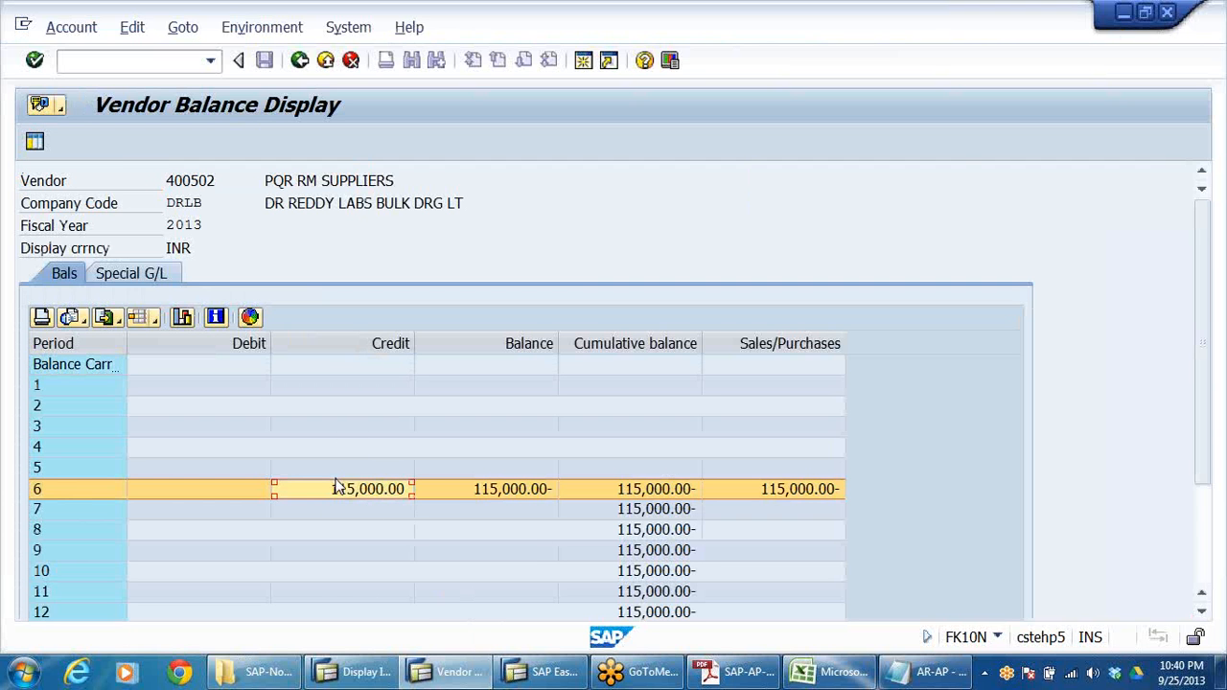
{"action": "left_click", "coordinate": [117, 274]}
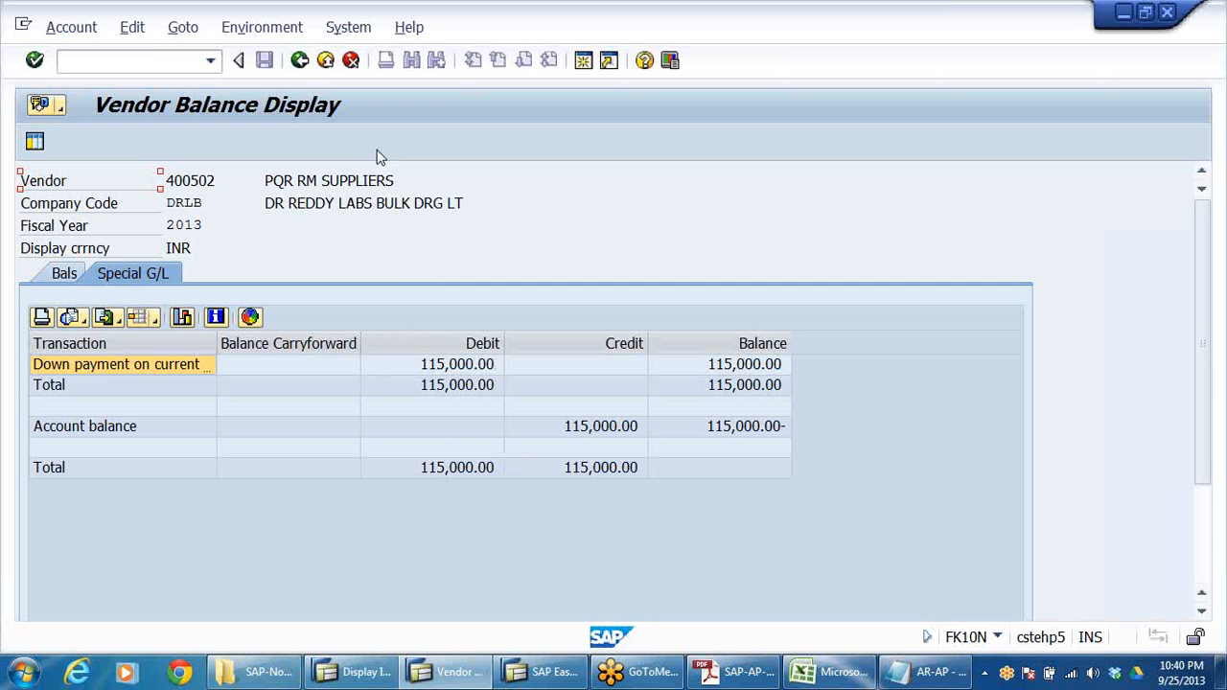
{"action": "left_click", "coordinate": [440, 372]}
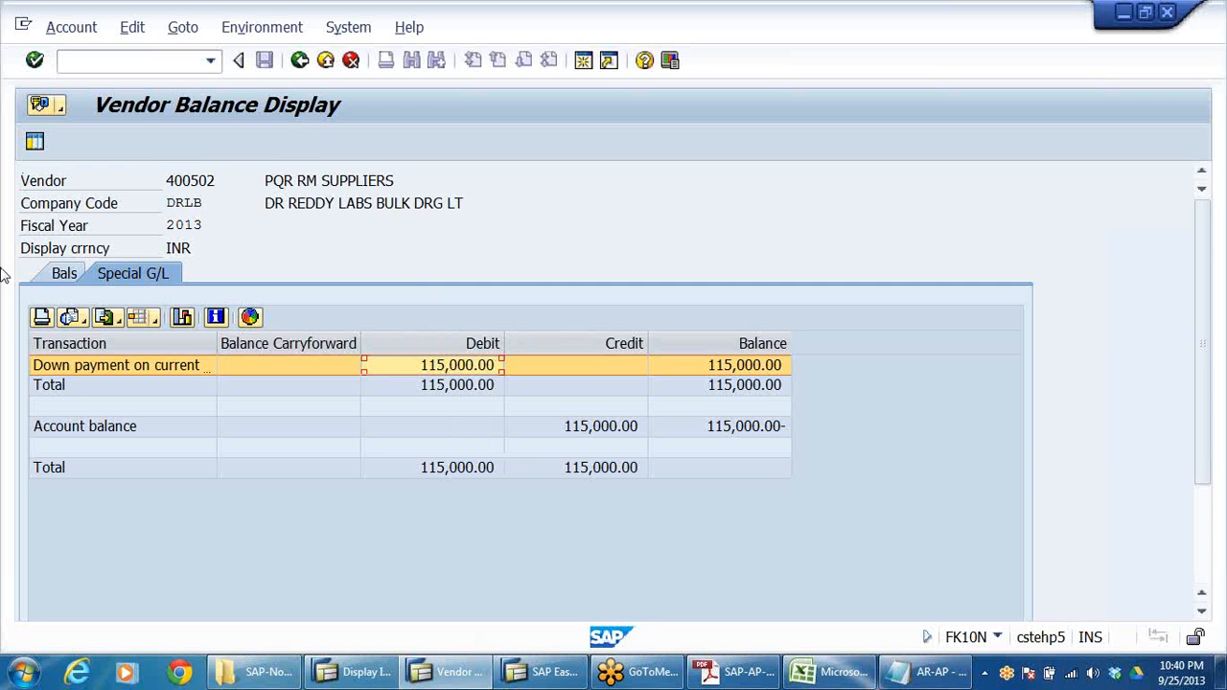
{"action": "left_click", "coordinate": [41, 269]}
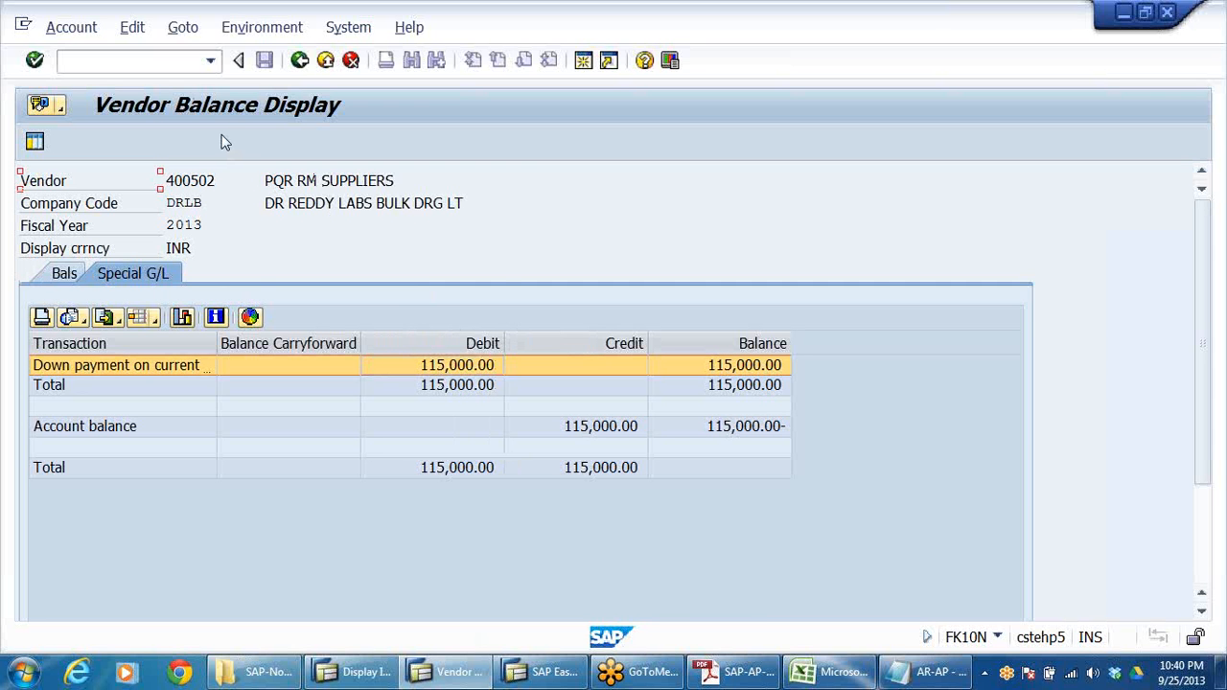
- In the AR-AP Notepad notes, mark both vendors in the special-to-normal G/L transfer entry as X and separate its lines with blank lines
{"action": "left_click", "coordinate": [937, 675]}
{"action": "scroll", "coordinate": [201, 452], "scroll_direction": "down", "scroll_amount": 2}
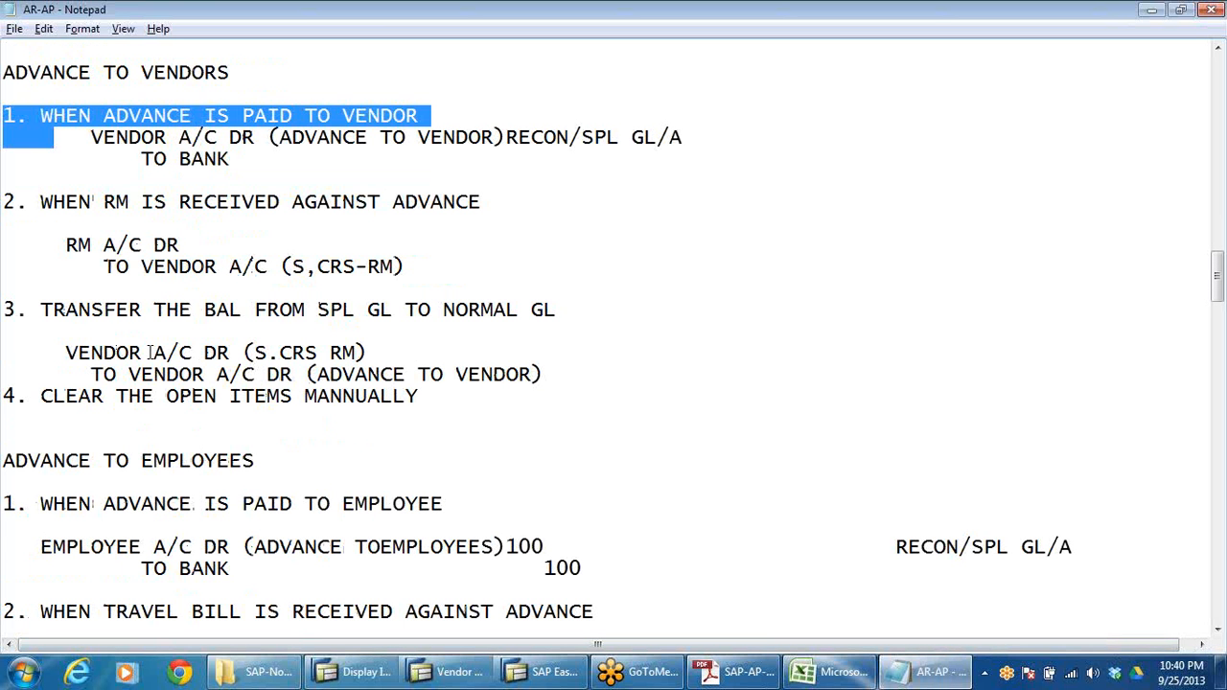
{"action": "left_click", "coordinate": [119, 352]}
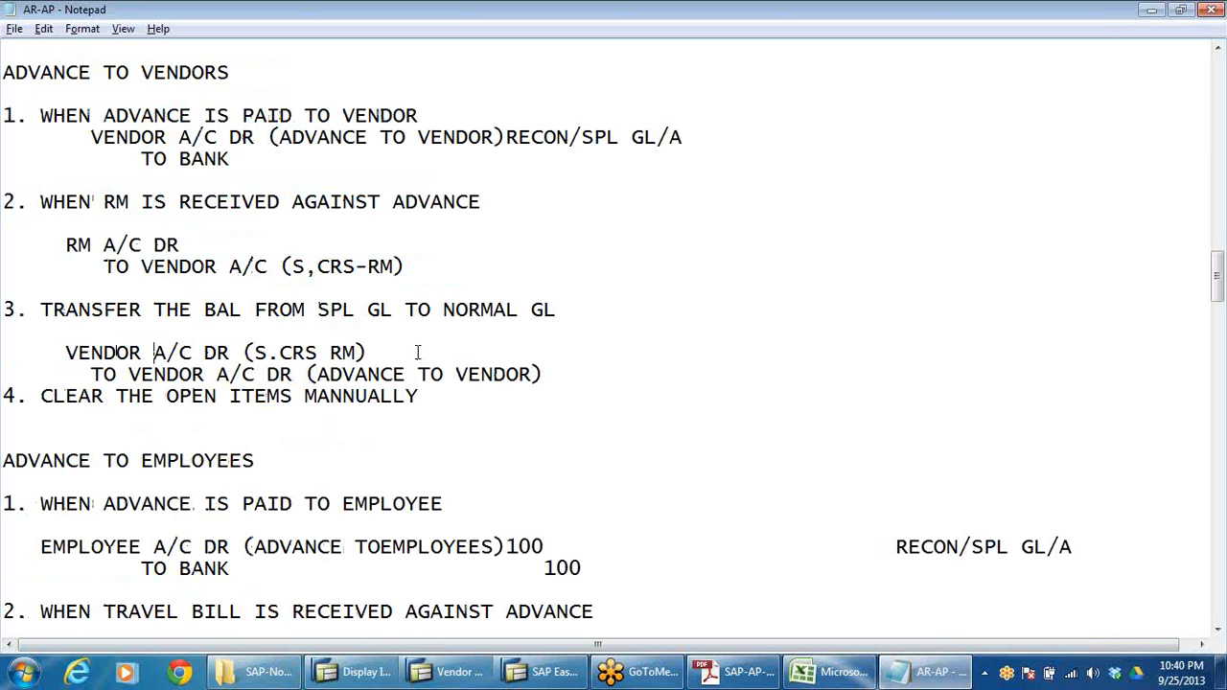
{"action": "type", "text": "X"}
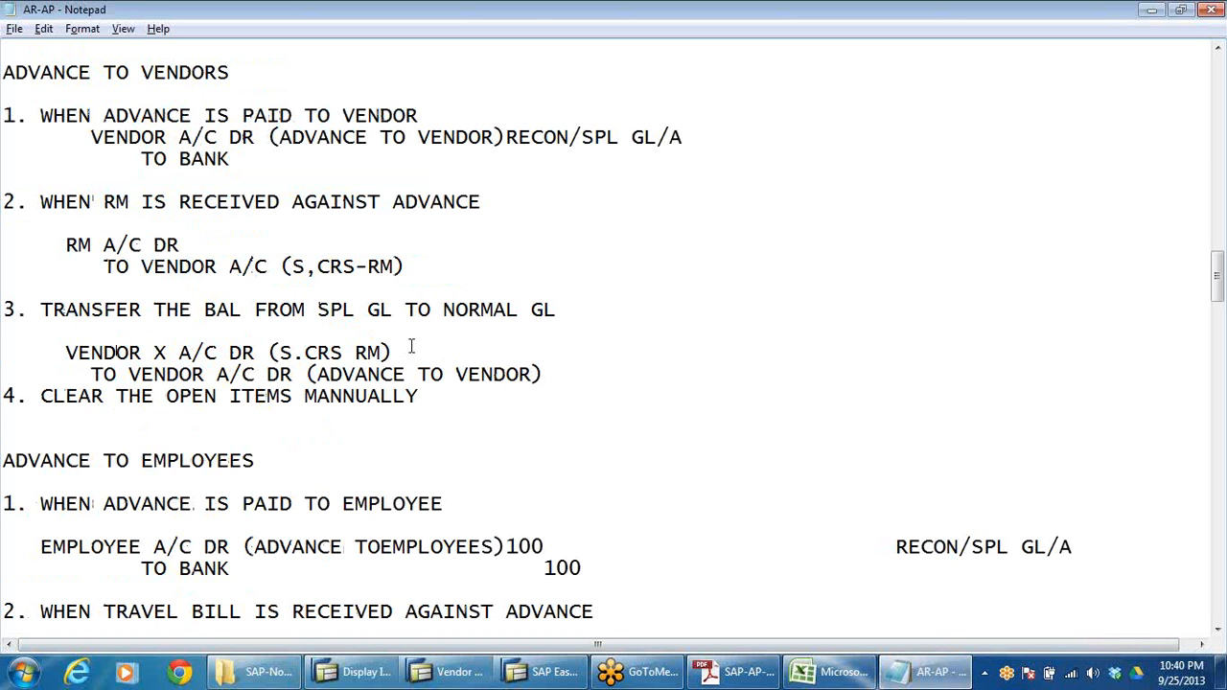
{"action": "left_click", "coordinate": [213, 375]}
{"action": "type", "text": "X"}
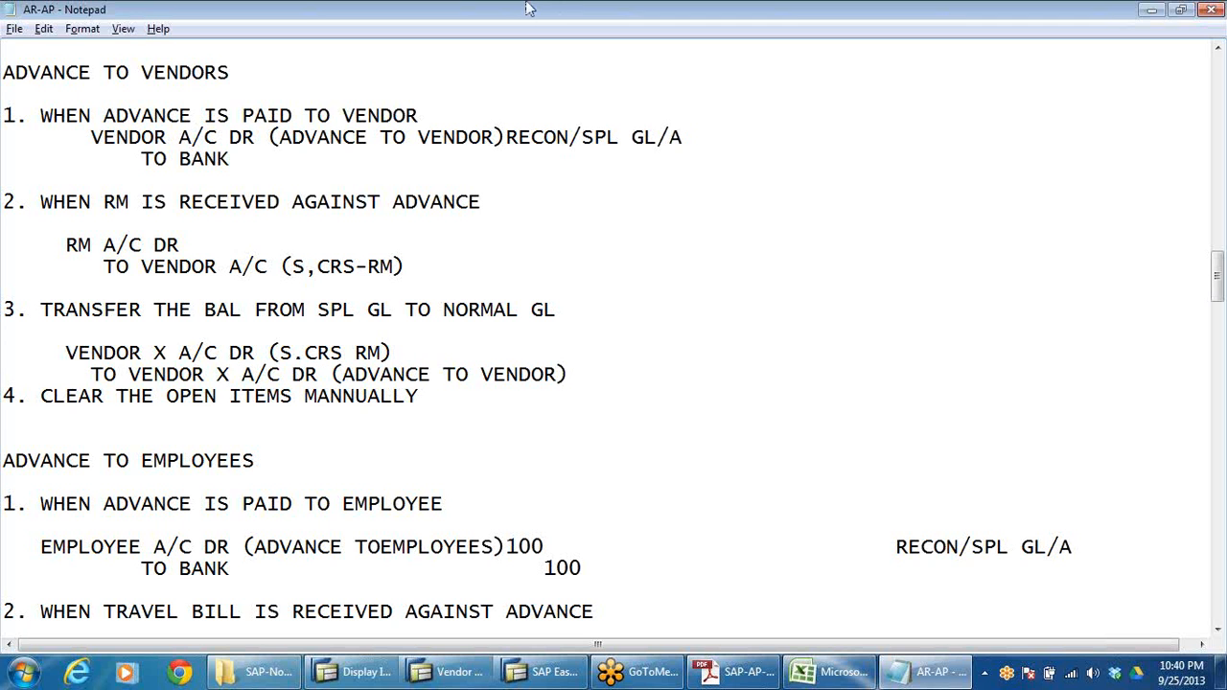
{"action": "left_click", "coordinate": [412, 359]}
{"action": "key", "text": "Return"}
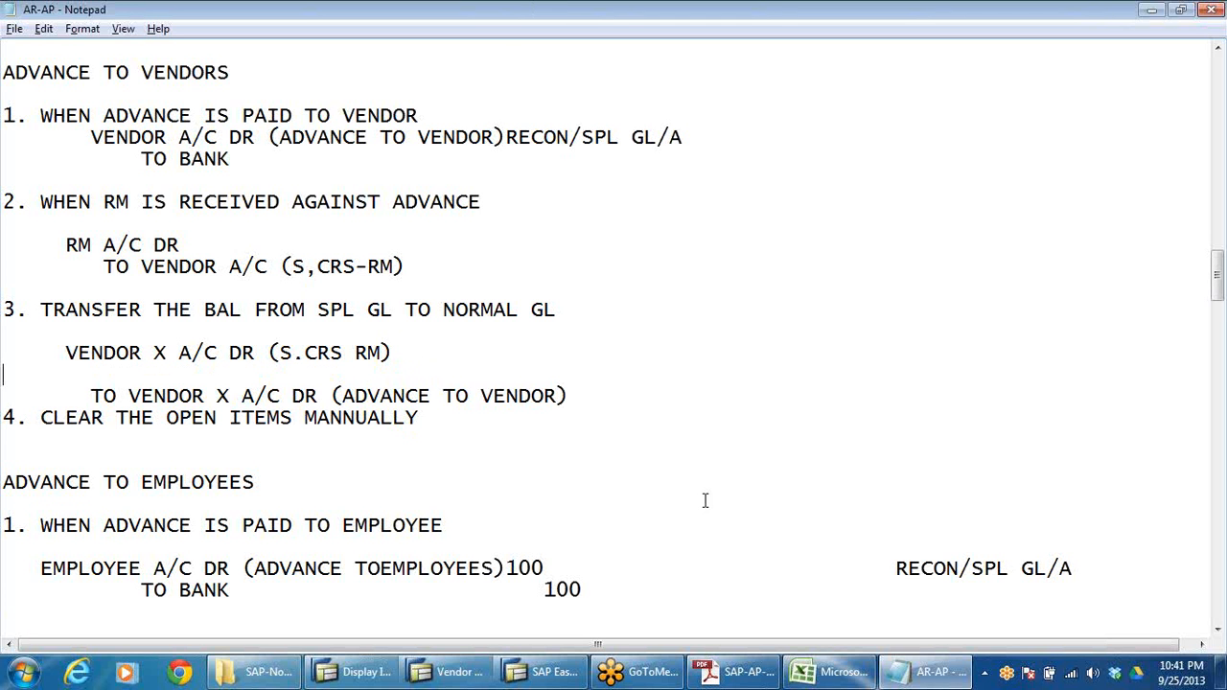
{"action": "key", "text": "Return"}
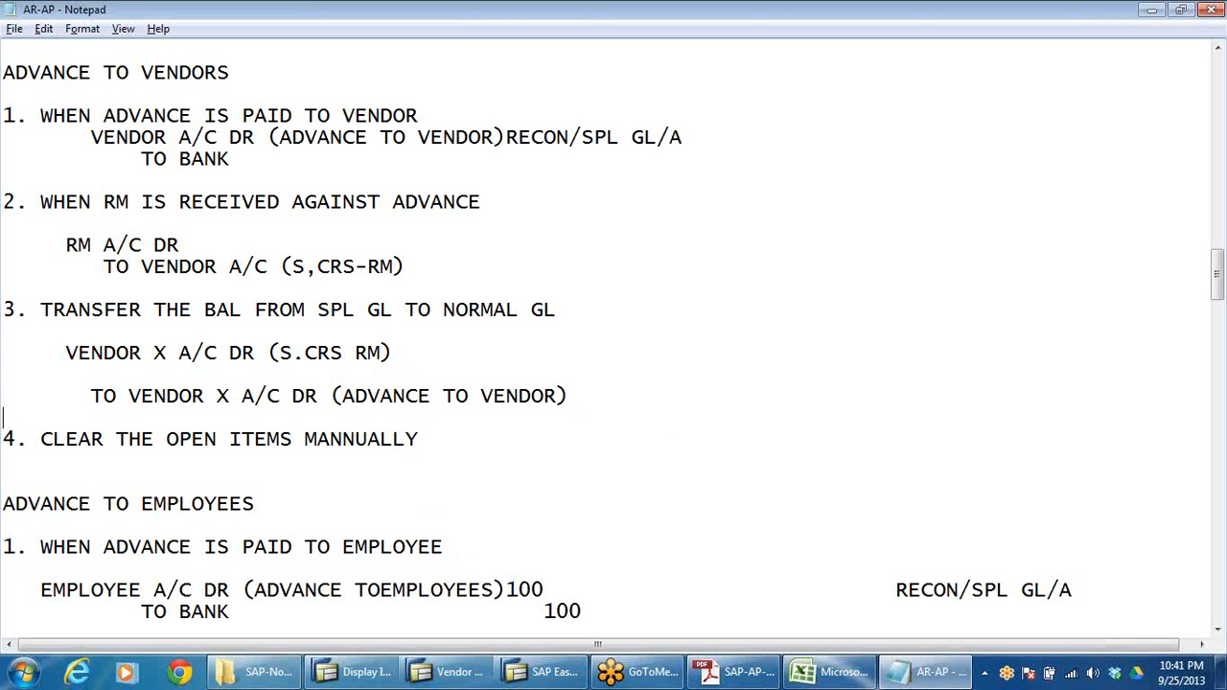
- Review the vendors and reconciliation accounts in the transfer entry against the advance payment entry, and return to the SAP vendor balance display
{"action": "left_click_drag", "start_coordinate": [65, 352], "coordinate": [175, 357]}
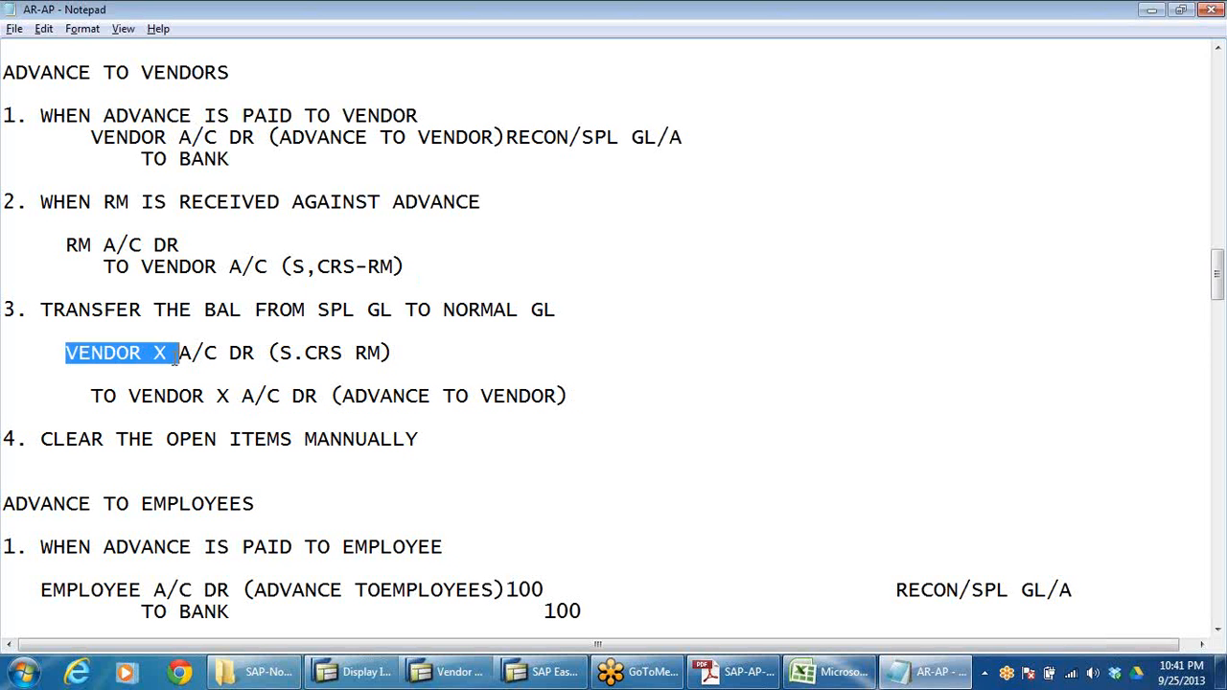
{"action": "left_click_drag", "start_coordinate": [91, 396], "coordinate": [266, 395]}
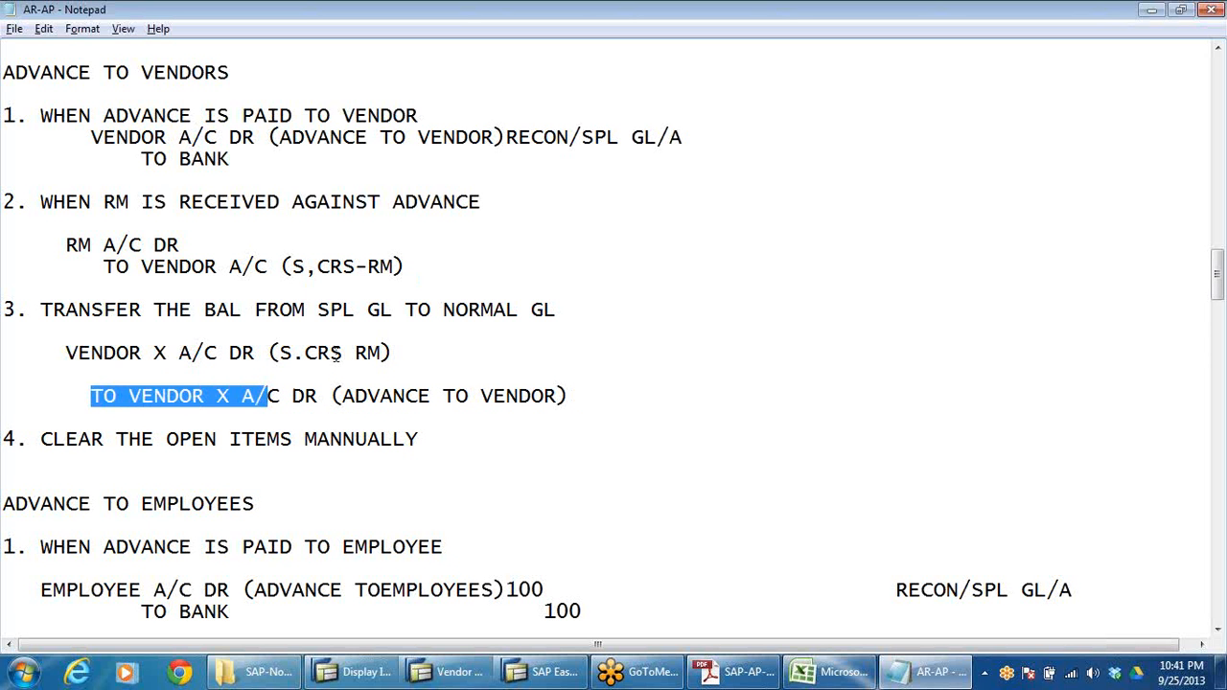
{"action": "left_click_drag", "start_coordinate": [277, 351], "coordinate": [382, 354]}
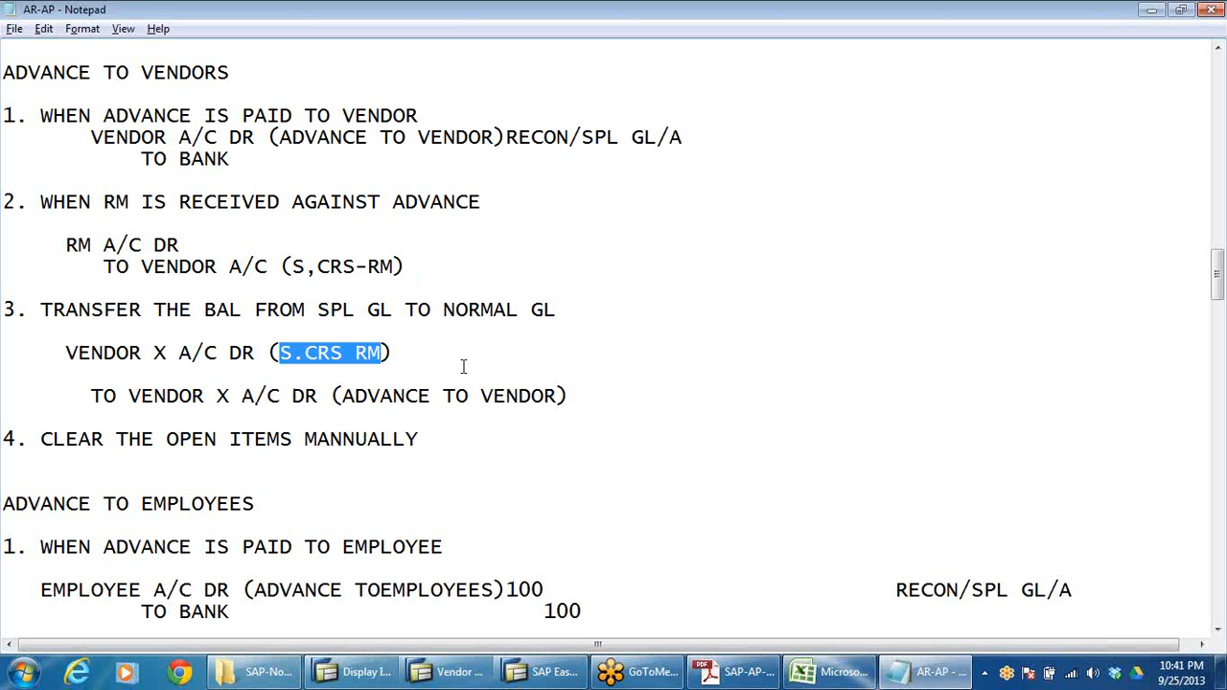
{"action": "left_click_drag", "start_coordinate": [351, 401], "coordinate": [943, 395]}
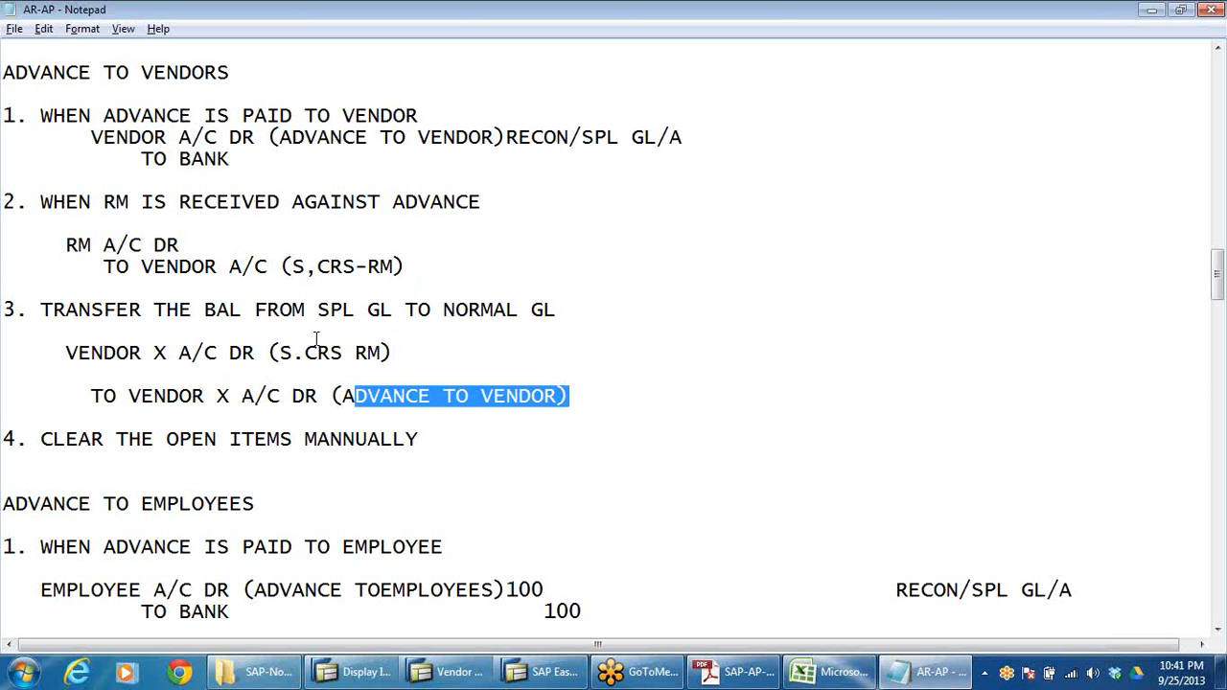
{"action": "left_click_drag", "start_coordinate": [305, 137], "coordinate": [494, 137]}
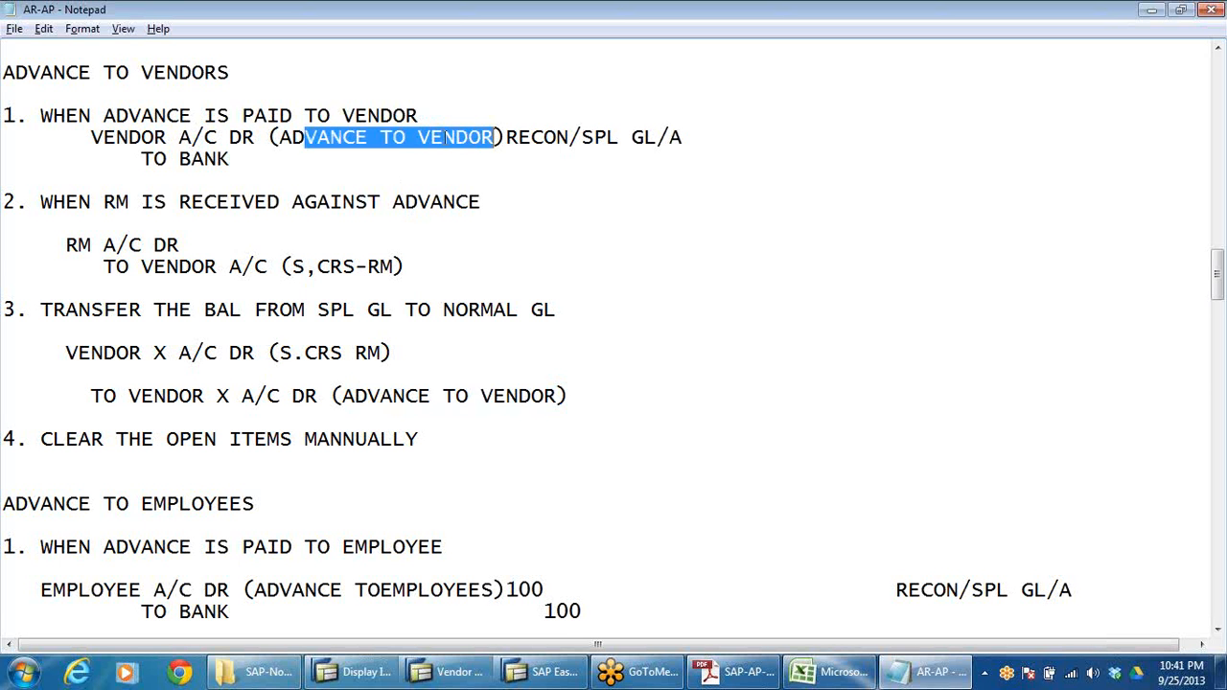
{"action": "left_click", "coordinate": [418, 137]}
{"action": "key", "text": "alt+Tab"}
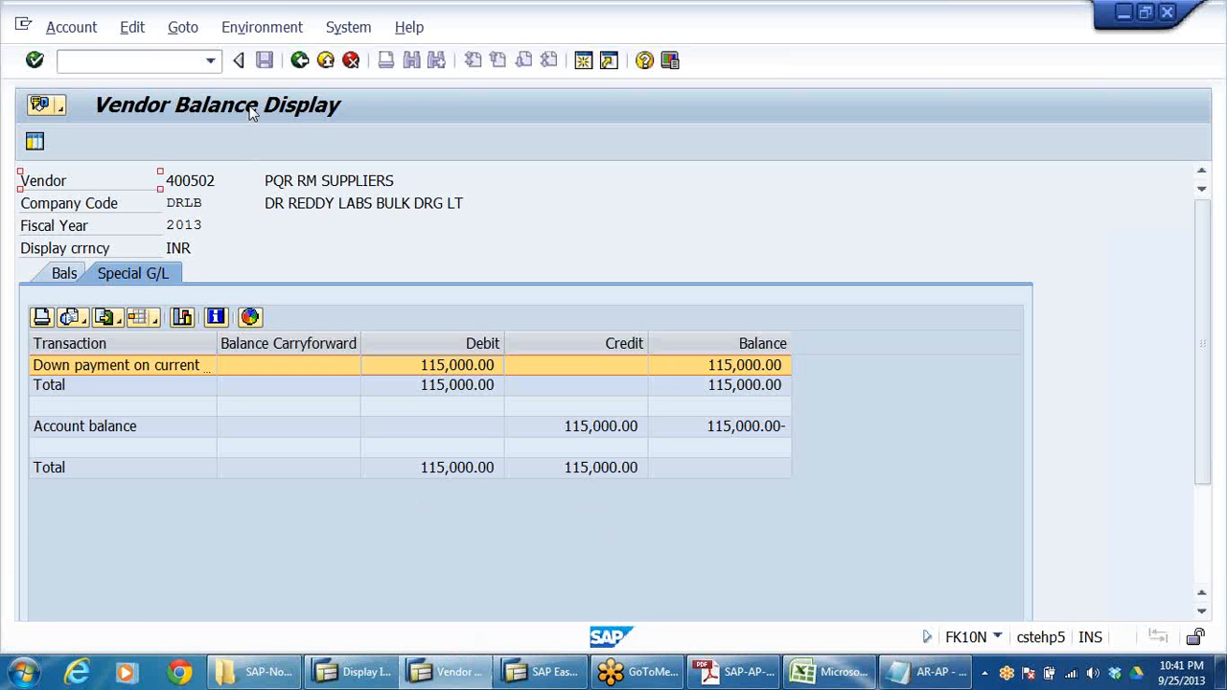
- Leave the vendor balance display and start down payment clearing (F-54) from the Down Payment functions
{"action": "left_click", "coordinate": [299, 59]}
{"action": "left_click", "coordinate": [295, 61]}
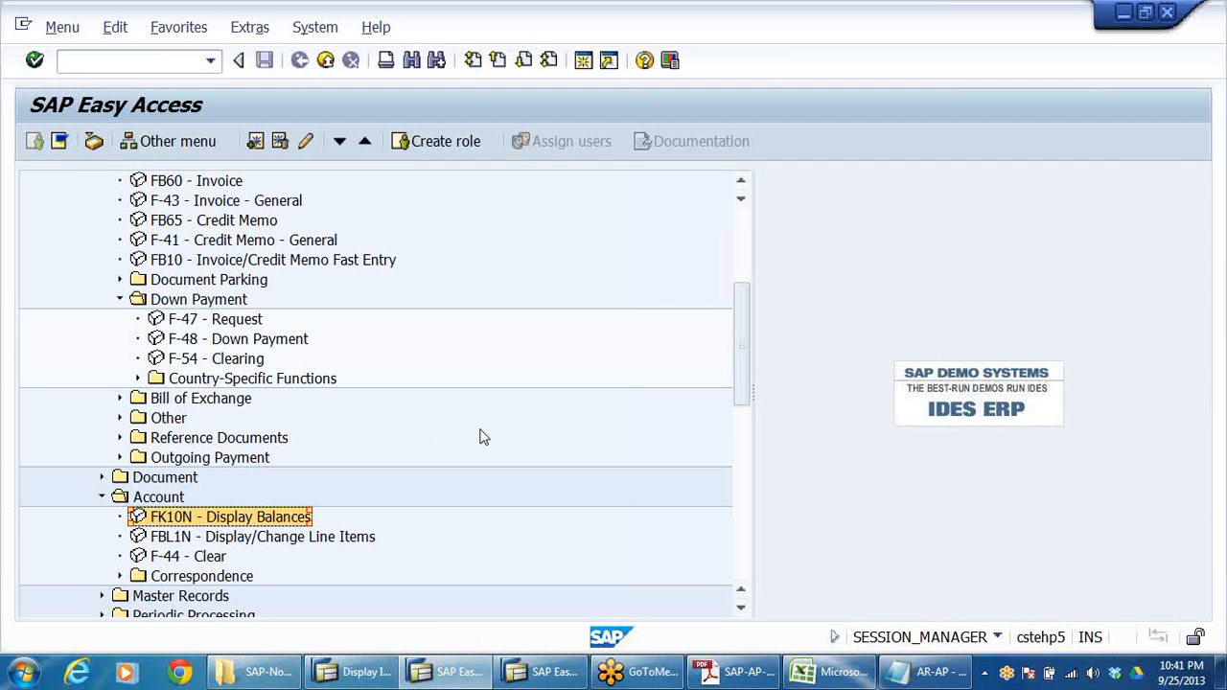
{"action": "left_click", "coordinate": [205, 345]}
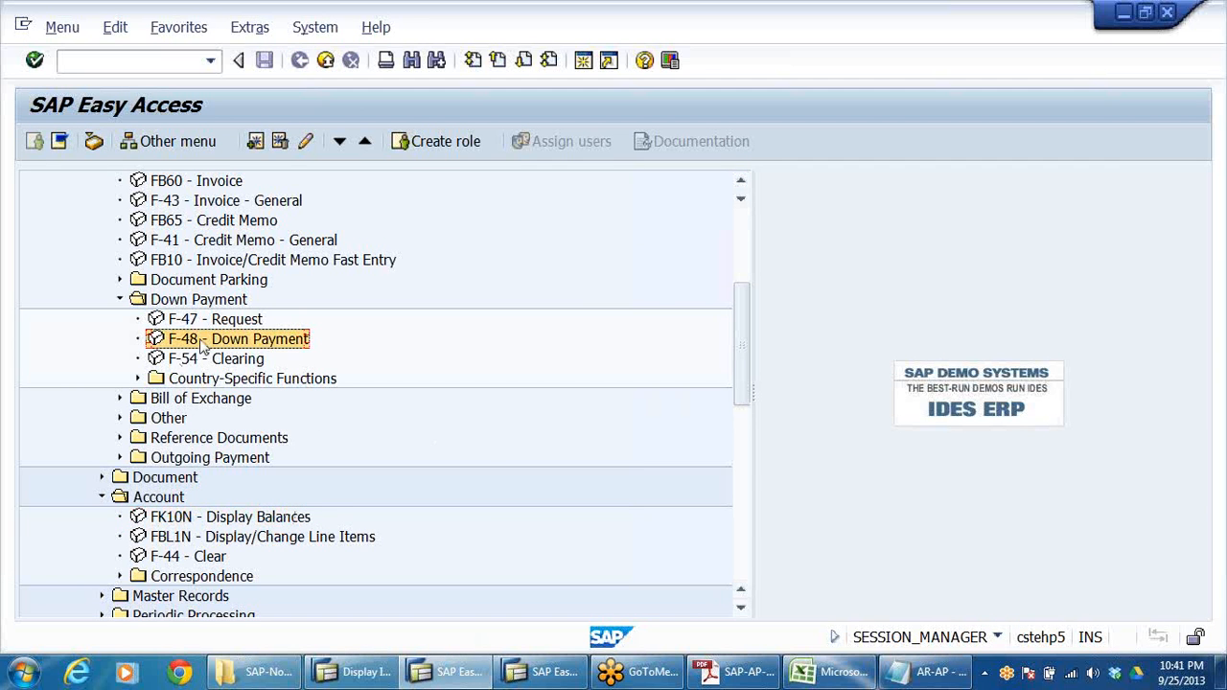
{"action": "left_click", "coordinate": [188, 358]}
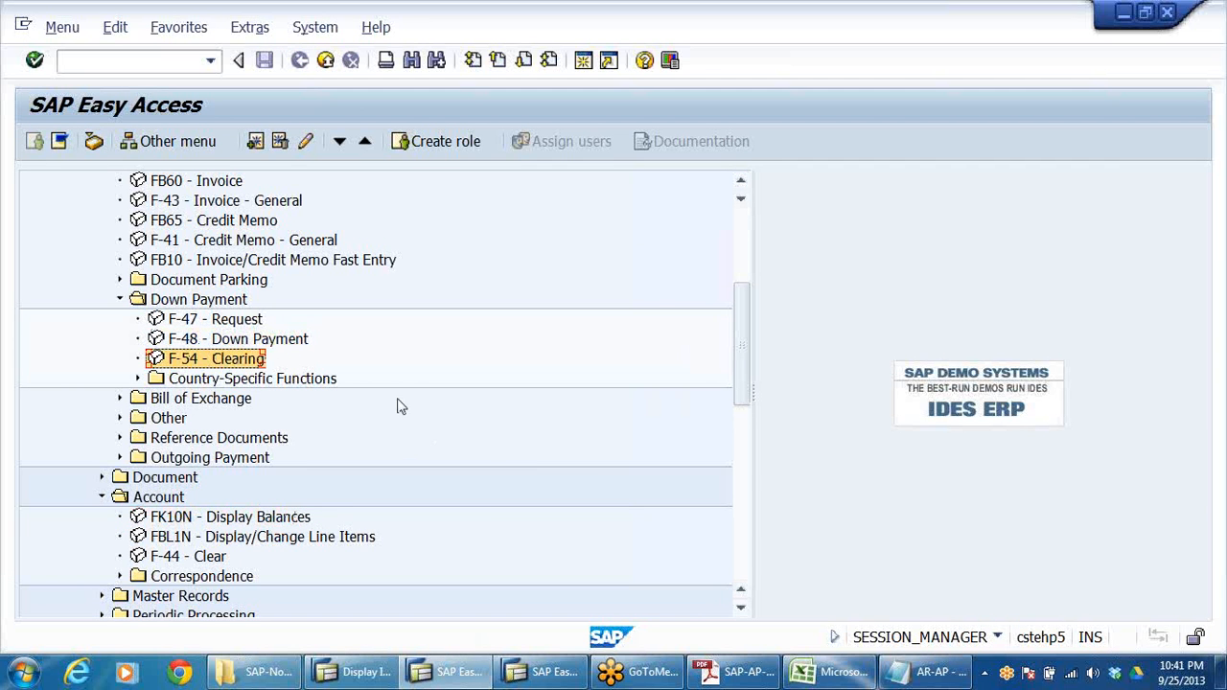
{"action": "double_click", "coordinate": [212, 362]}
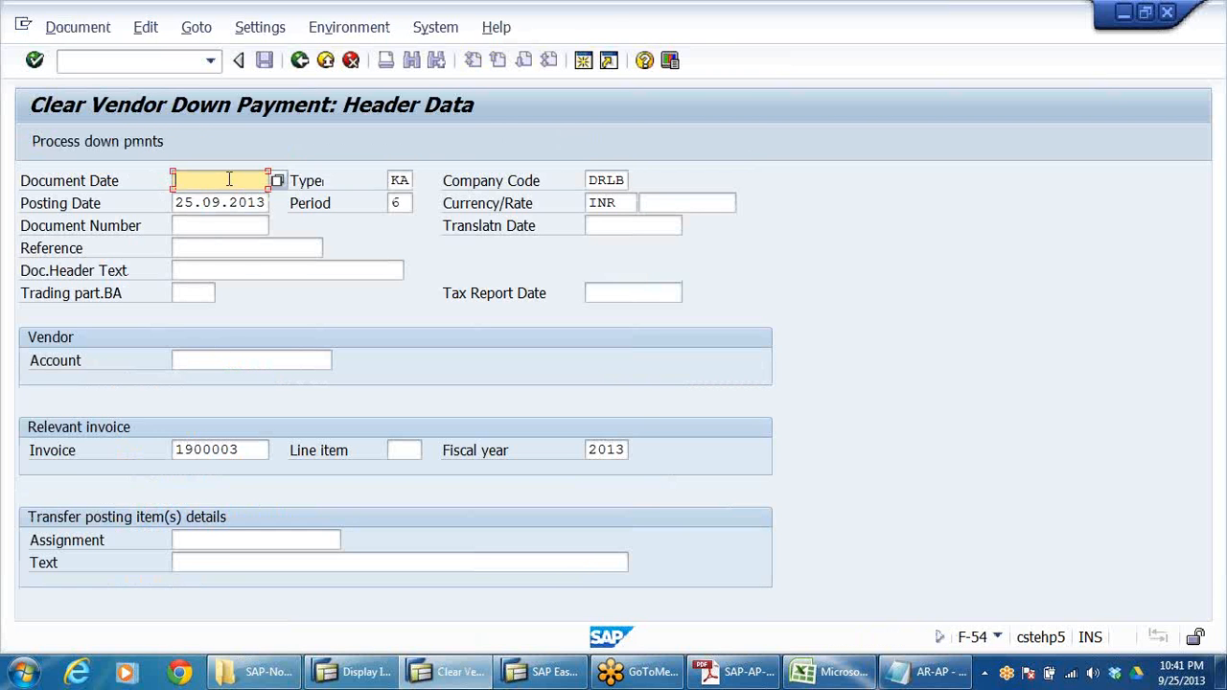
- Set the clearing header's document date to 25.09.2013 and choose PQR RM SUPPLIERS as the vendor through an account search by country IN
{"action": "left_click", "coordinate": [229, 179]}
{"action": "left_click", "coordinate": [227, 201]}
{"action": "left_click", "coordinate": [209, 359]}
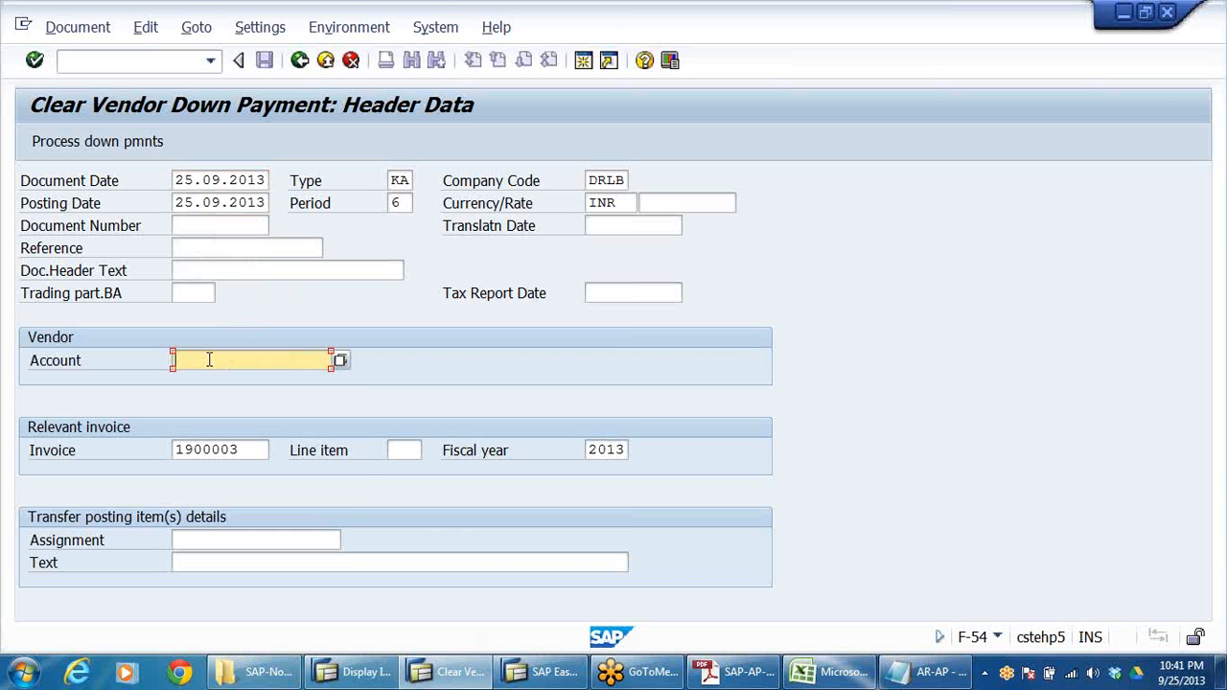
{"action": "left_click", "coordinate": [210, 359]}
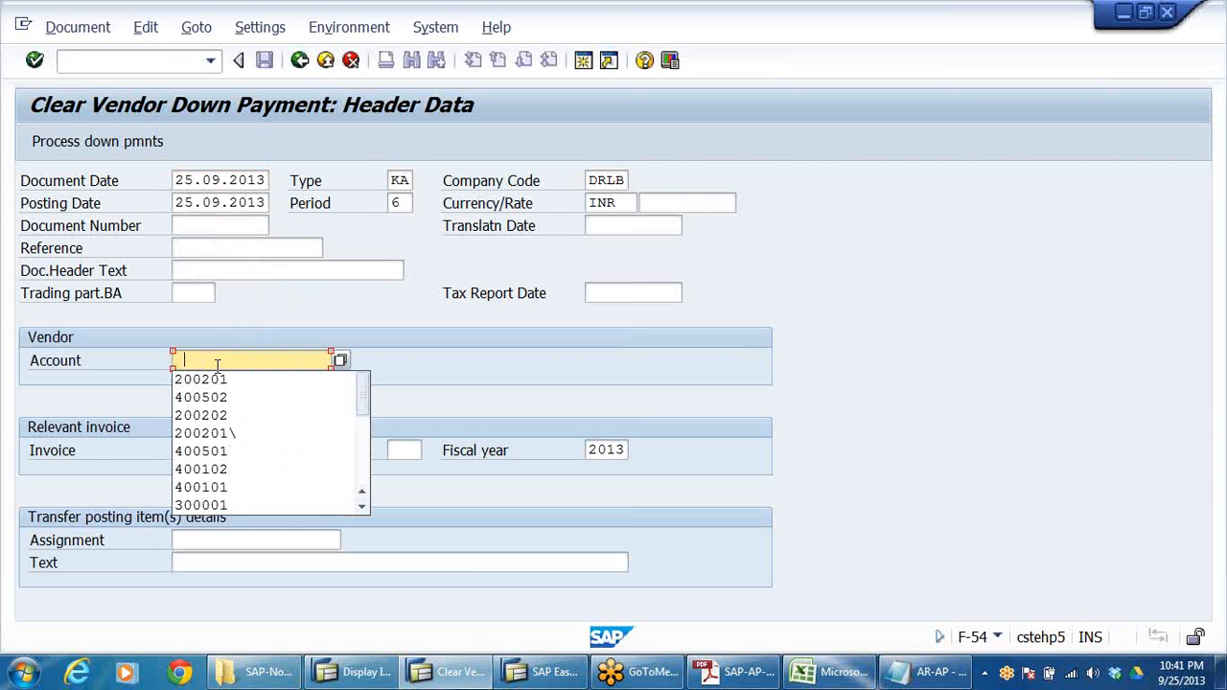
{"action": "left_click", "coordinate": [341, 363]}
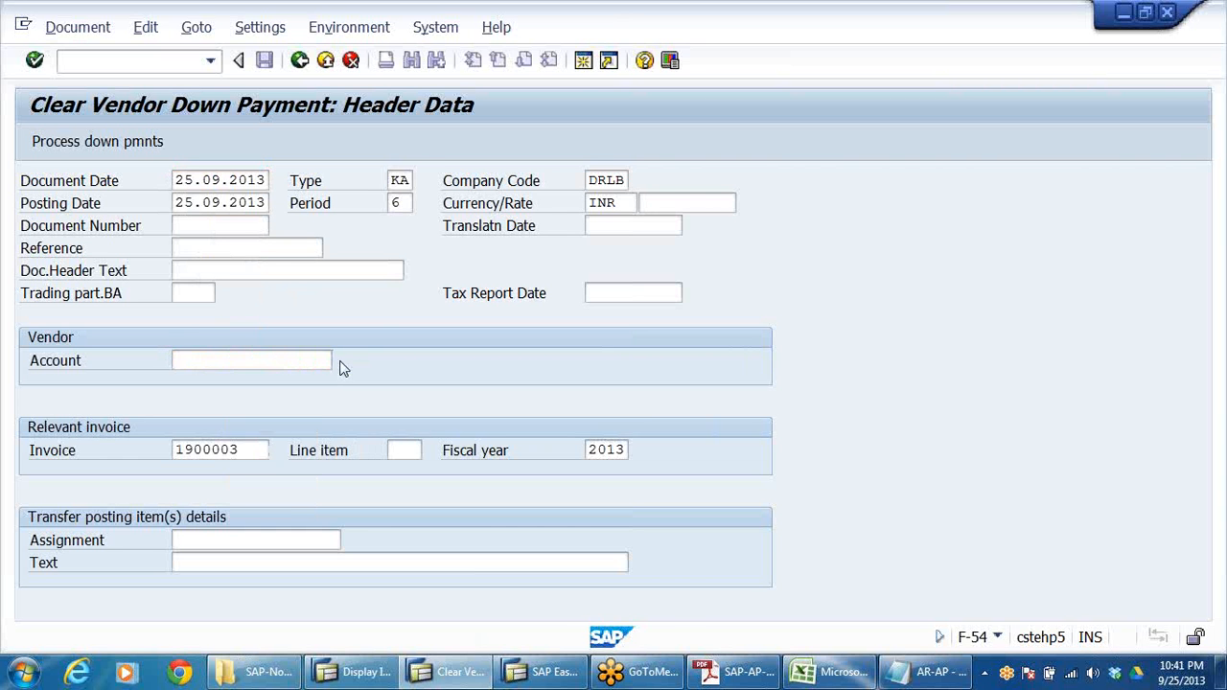
{"action": "type", "text": "IN"}
{"action": "key", "text": "Return"}
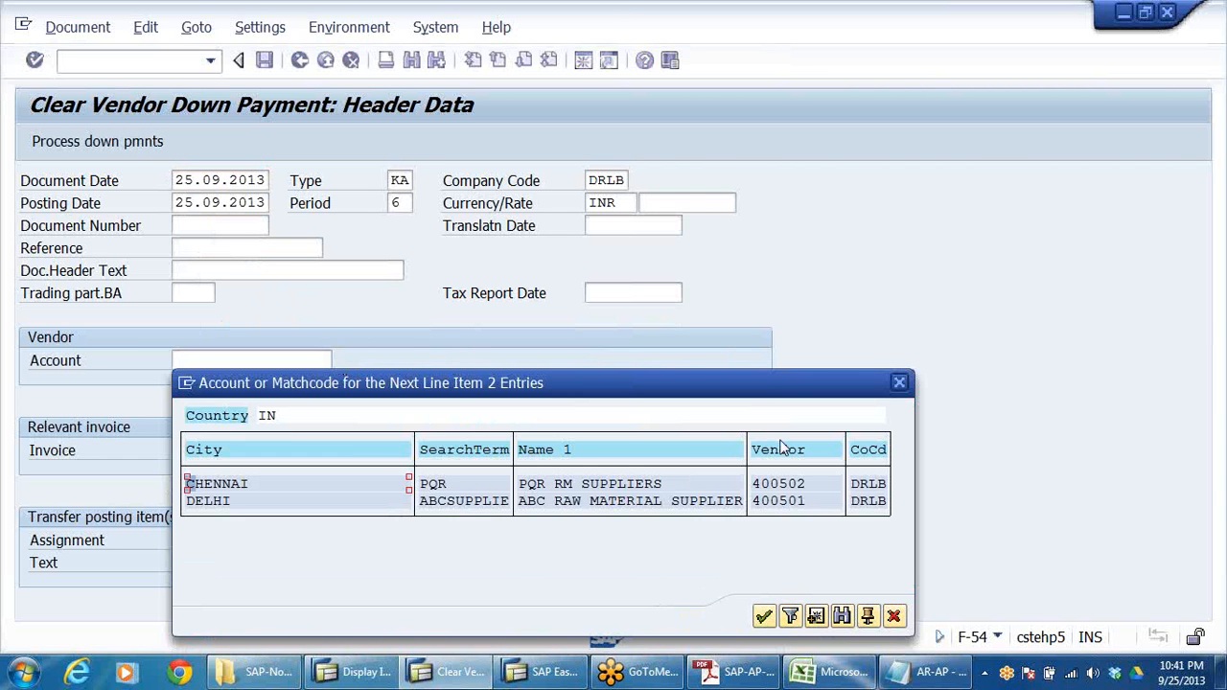
{"action": "double_click", "coordinate": [795, 484]}
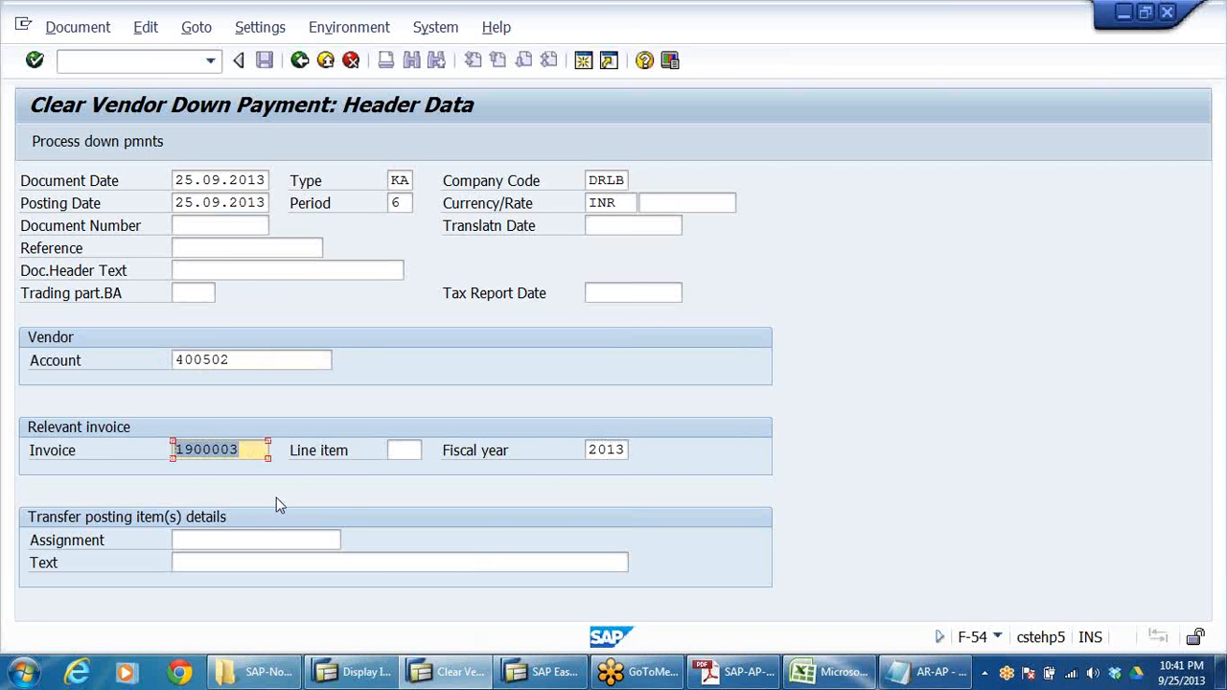
- Enter the transfer posting text TRANSFER OF BALANCE FM SPL GL TO NORMAL GL and proceed to the vendor's down payments
{"action": "left_click", "coordinate": [243, 570]}
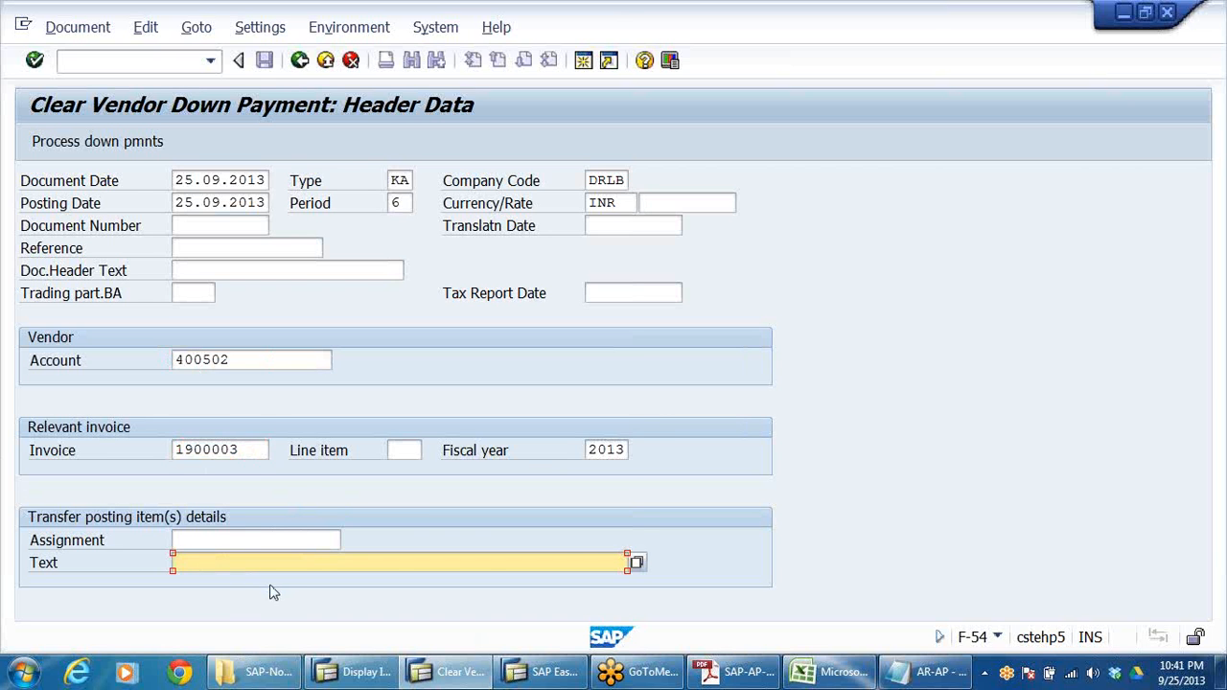
{"action": "type", "text": "T"}
{"action": "left_click", "coordinate": [322, 454]}
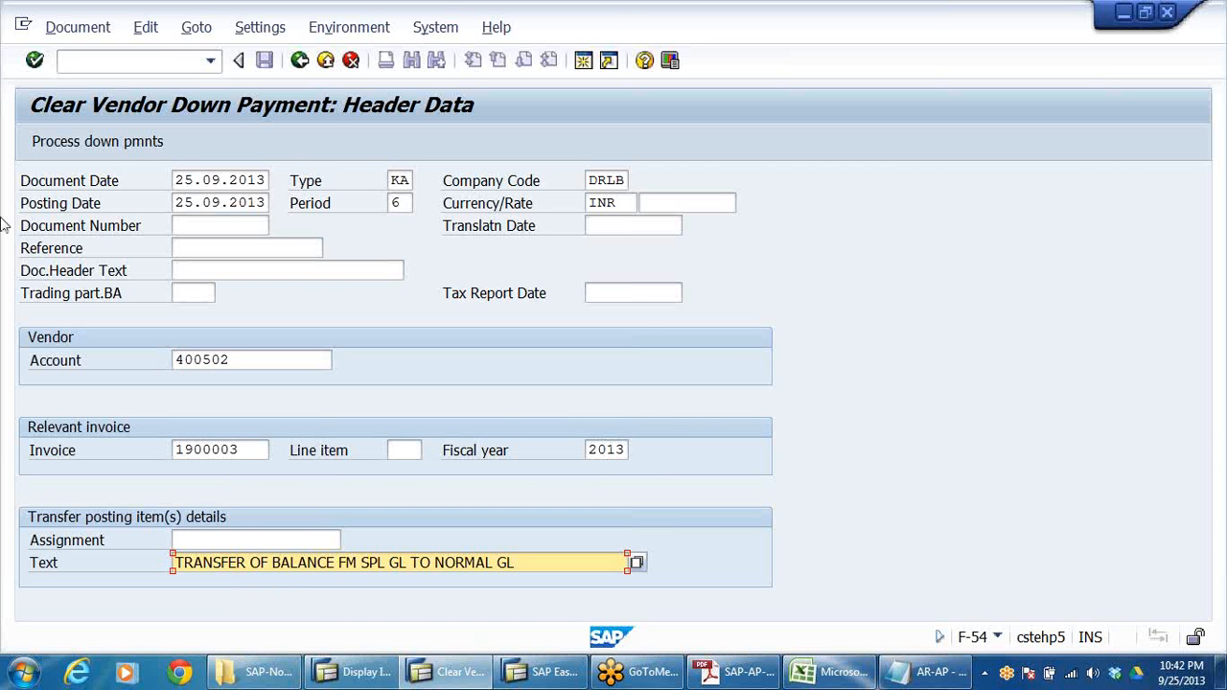
{"action": "left_click", "coordinate": [115, 144]}
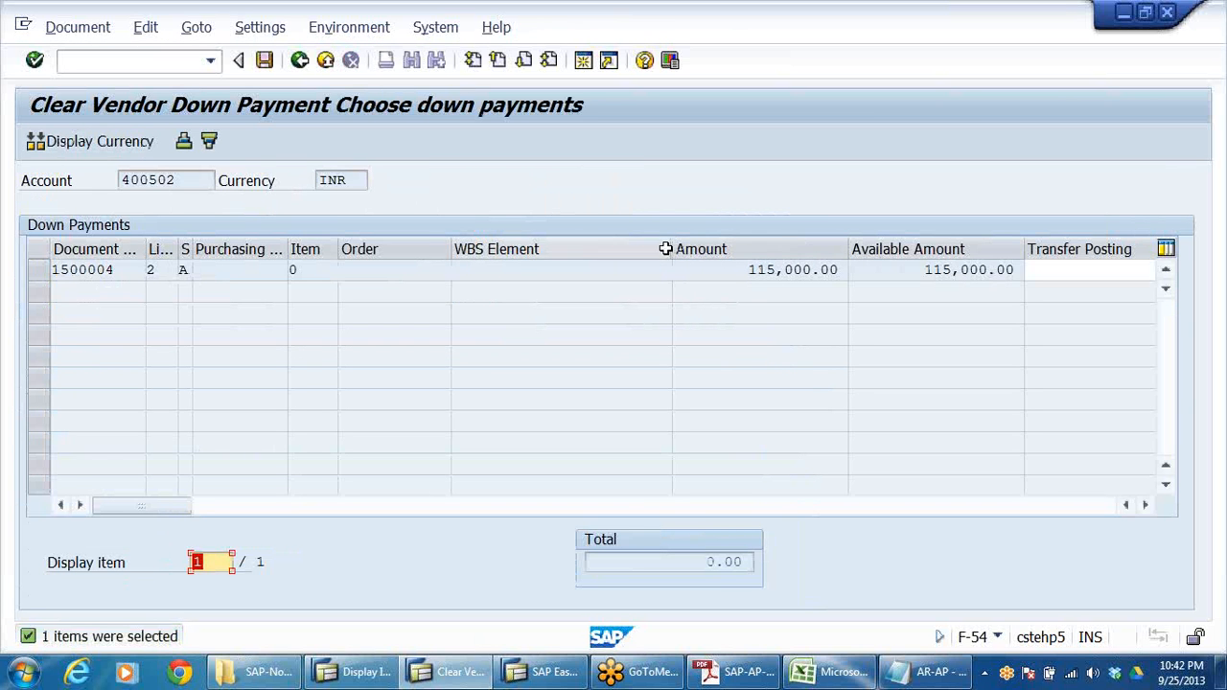
- Narrow the WBS Element column, assign the full 115,000.00 down payment for transfer posting, and post the clearing document
{"action": "left_click_drag", "start_coordinate": [673, 248], "coordinate": [513, 248]}
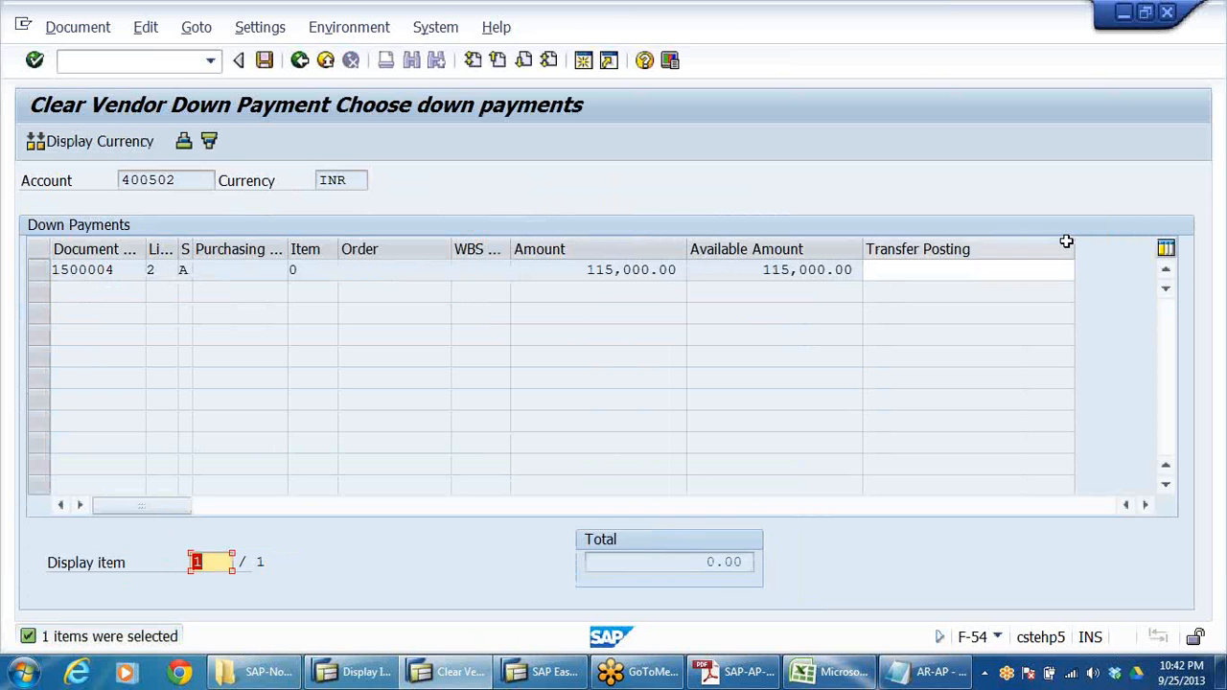
{"action": "left_click", "coordinate": [922, 272]}
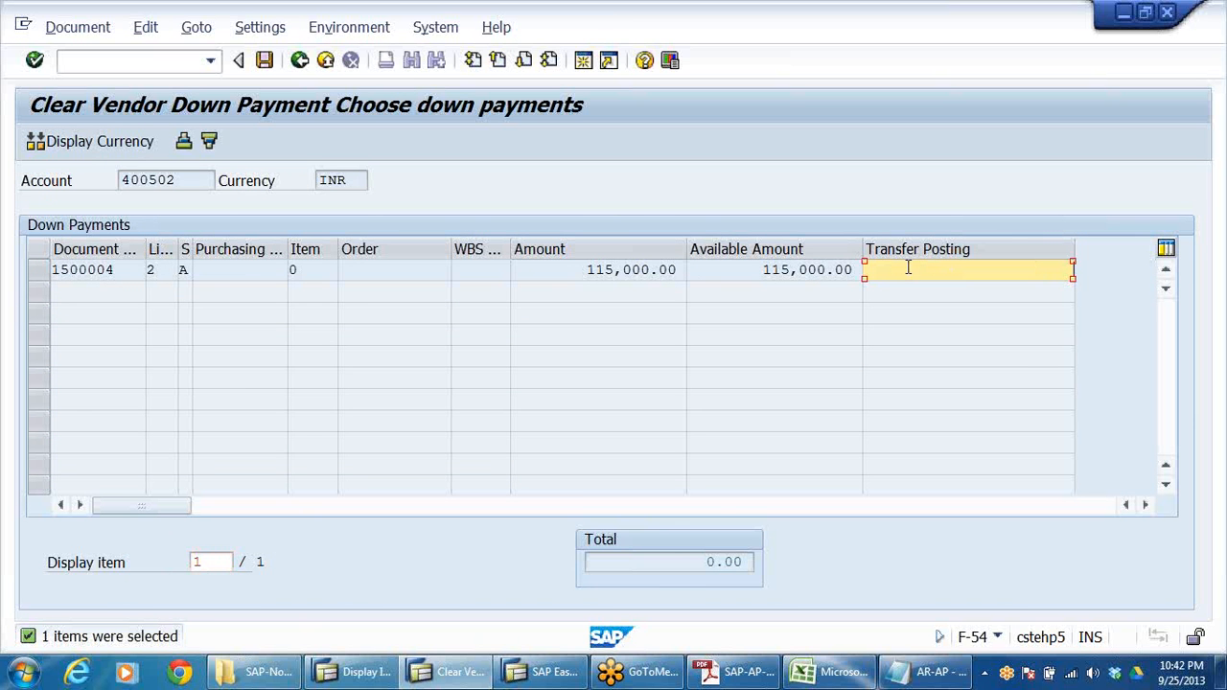
{"action": "double_click", "coordinate": [908, 270]}
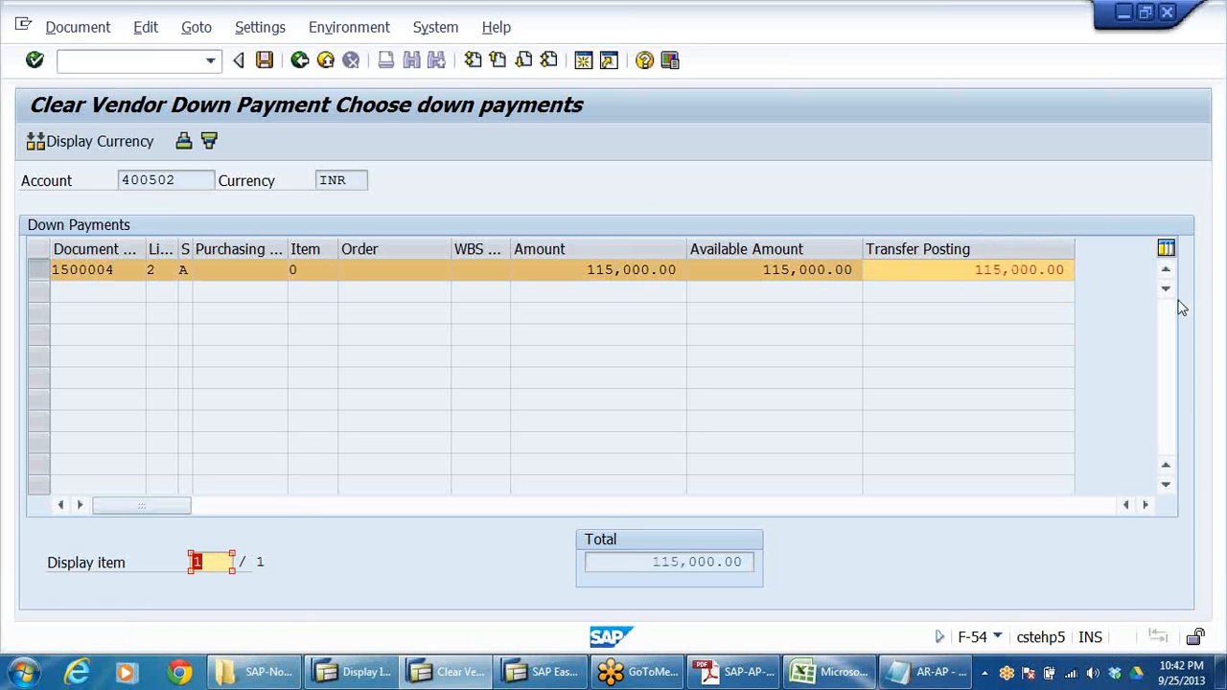
{"action": "left_click", "coordinate": [266, 60]}
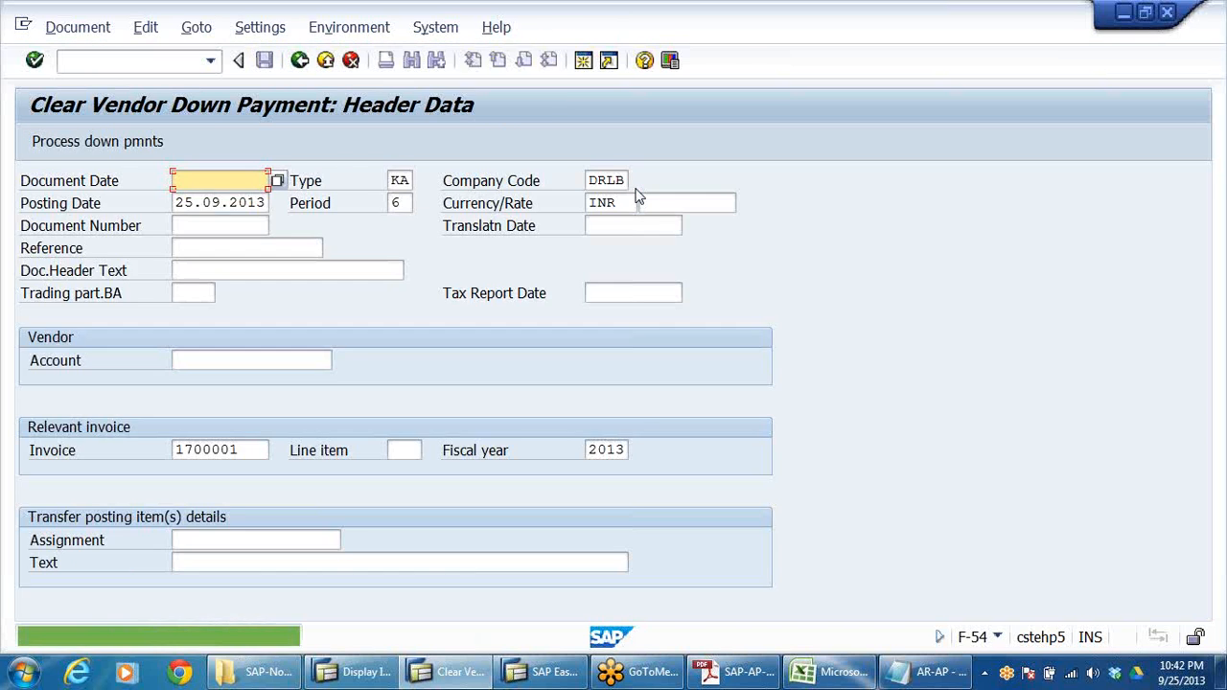
- Display the posted clearing document and examine its vendor line items, including their accounts in the General Ledger view
{"action": "left_click", "coordinate": [67, 31]}
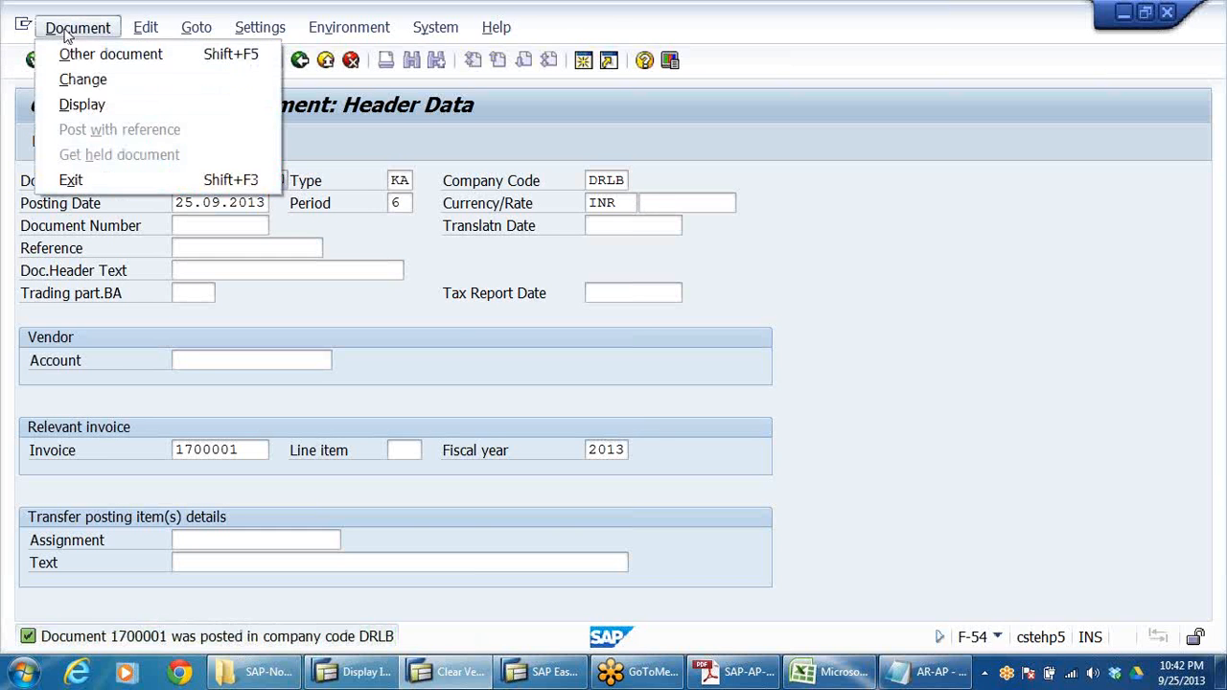
{"action": "left_click", "coordinate": [83, 104]}
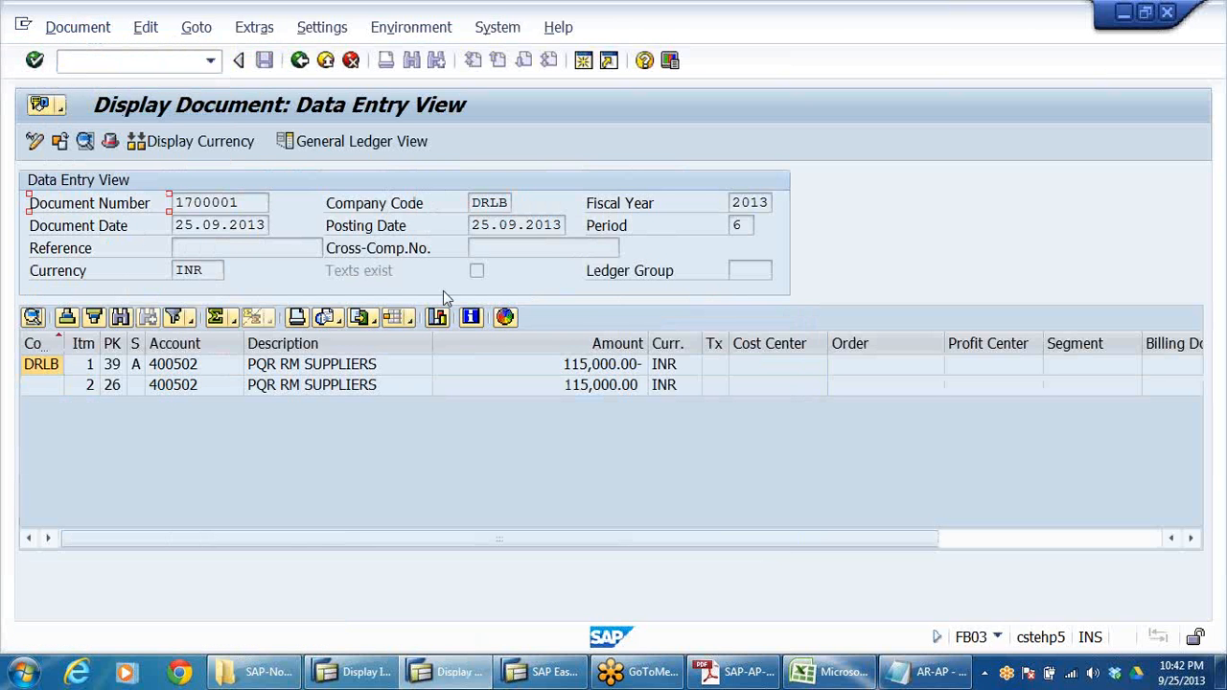
{"action": "left_click", "coordinate": [338, 369]}
{"action": "left_click", "coordinate": [342, 387]}
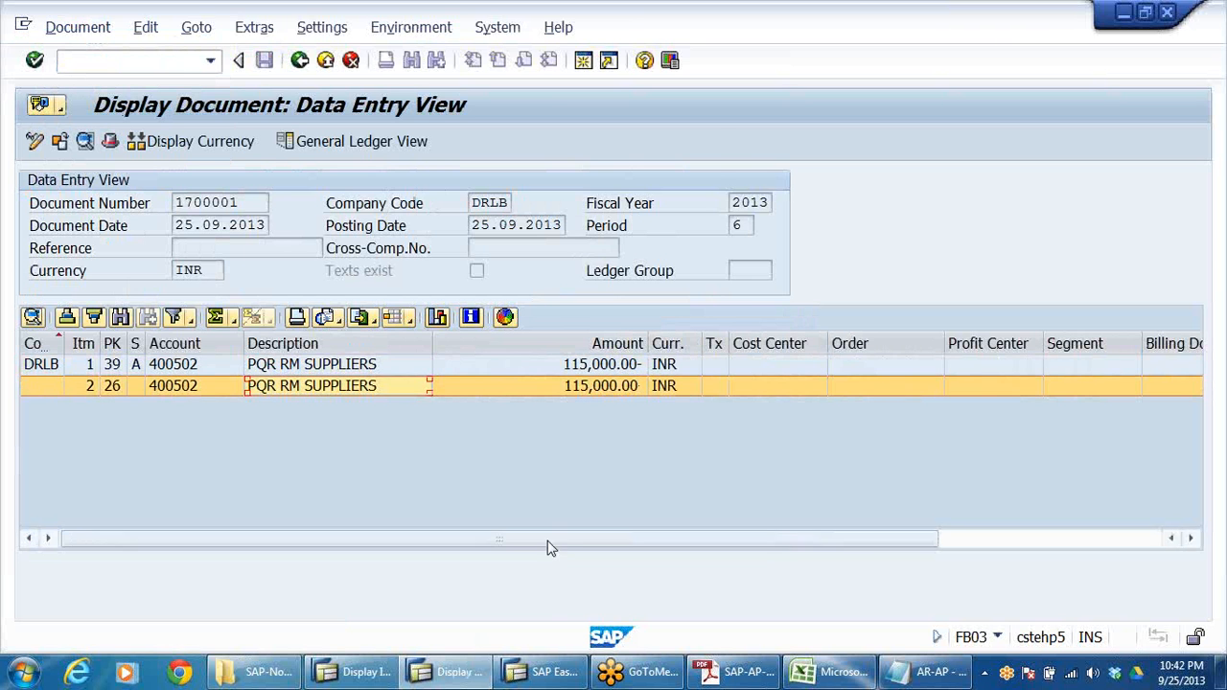
{"action": "left_click", "coordinate": [338, 141]}
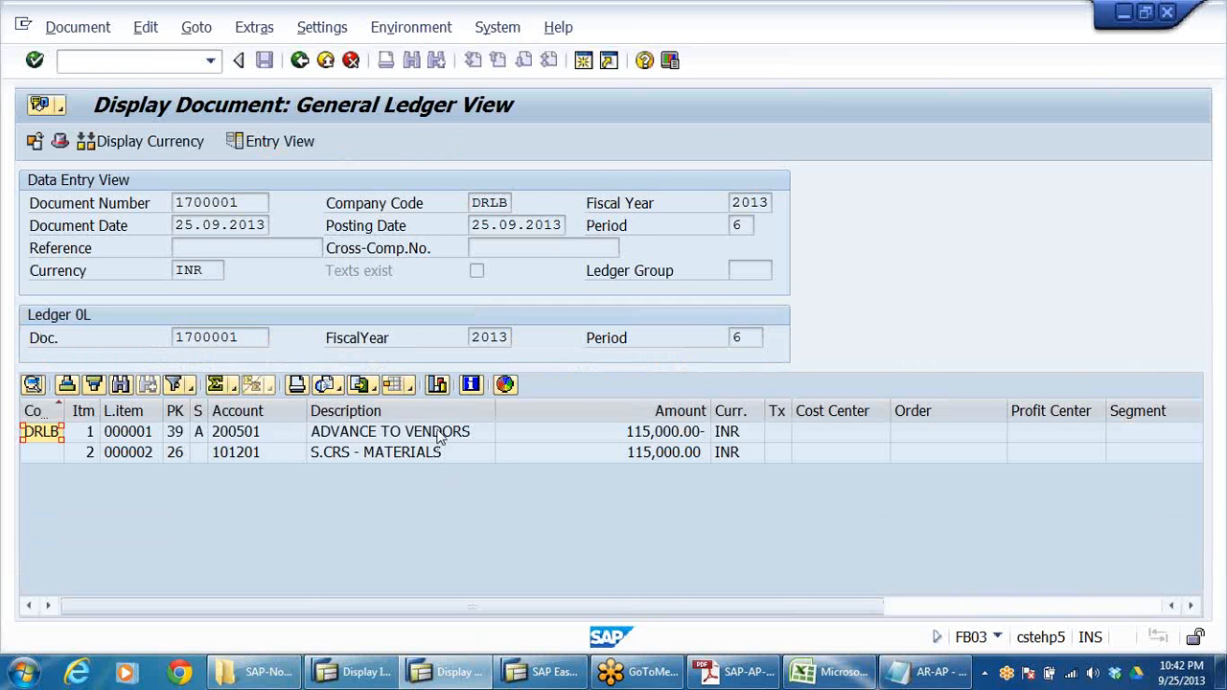
{"action": "left_click", "coordinate": [444, 454]}
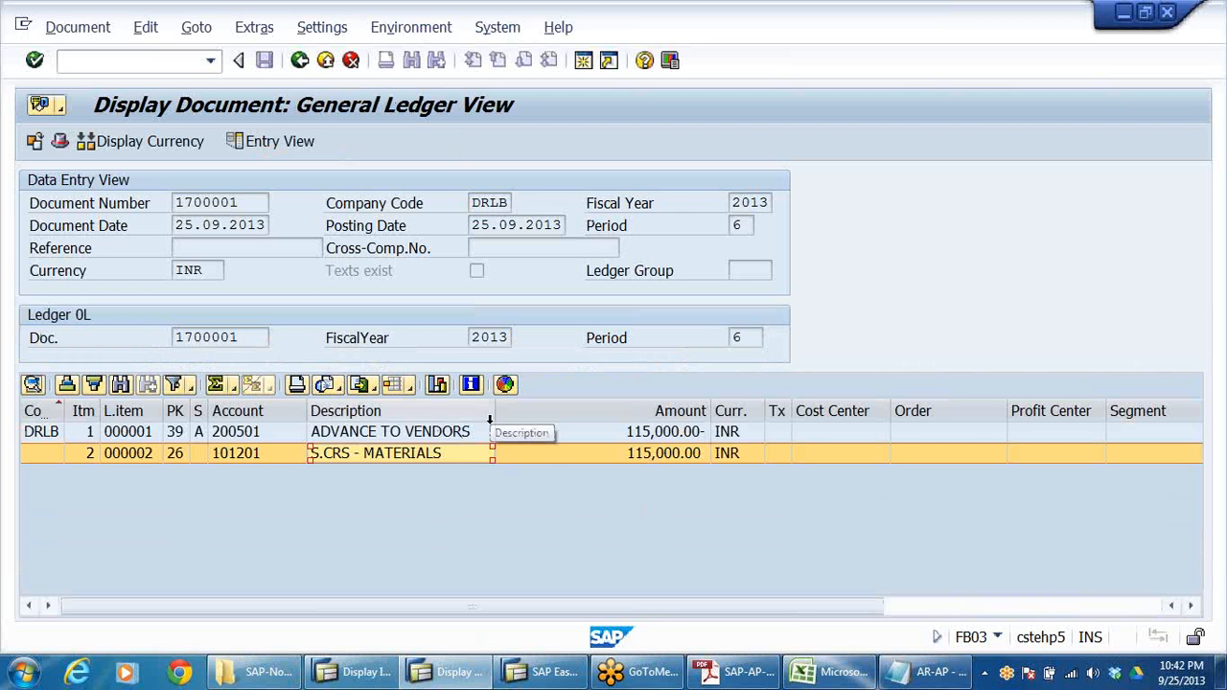
- Exit the down payment clearing without a new entry and display the 2013 balances of PQR RM SUPPLIERS in company code DRLB (FK10N)
{"action": "left_click", "coordinate": [327, 61]}
{"action": "left_click", "coordinate": [326, 61]}
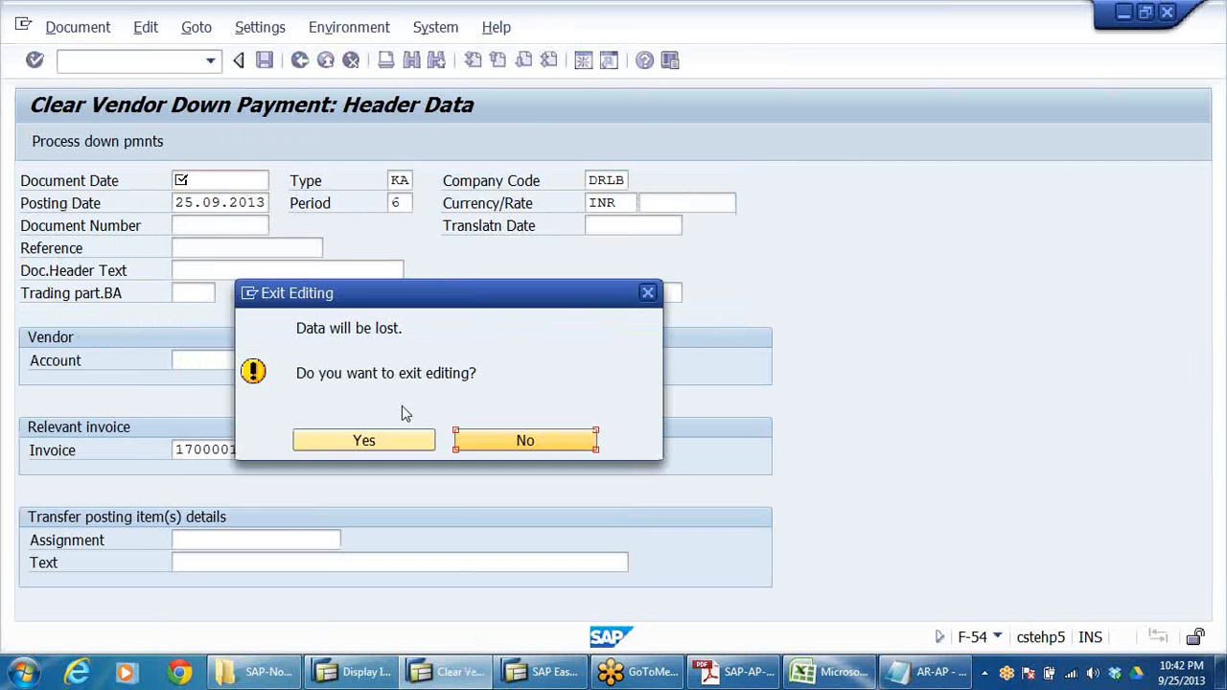
{"action": "left_click", "coordinate": [364, 440]}
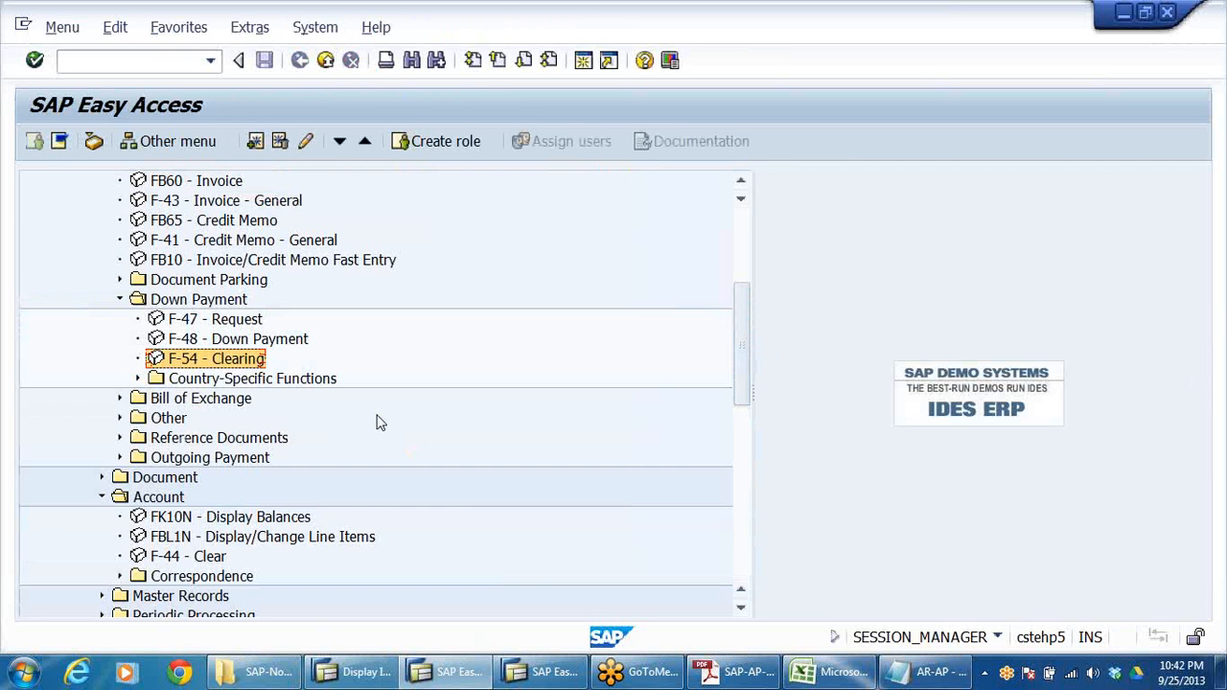
{"action": "scroll", "coordinate": [378, 426], "scroll_direction": "down", "scroll_amount": 1}
{"action": "left_click", "coordinate": [197, 462]}
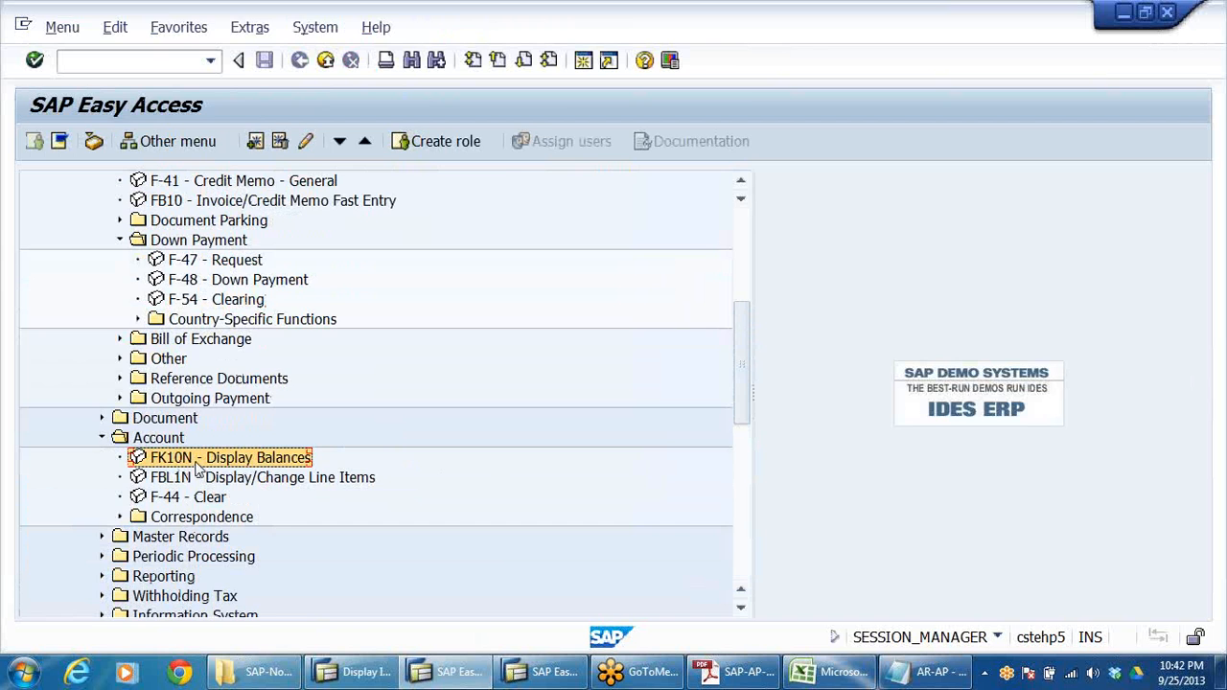
{"action": "double_click", "coordinate": [197, 462]}
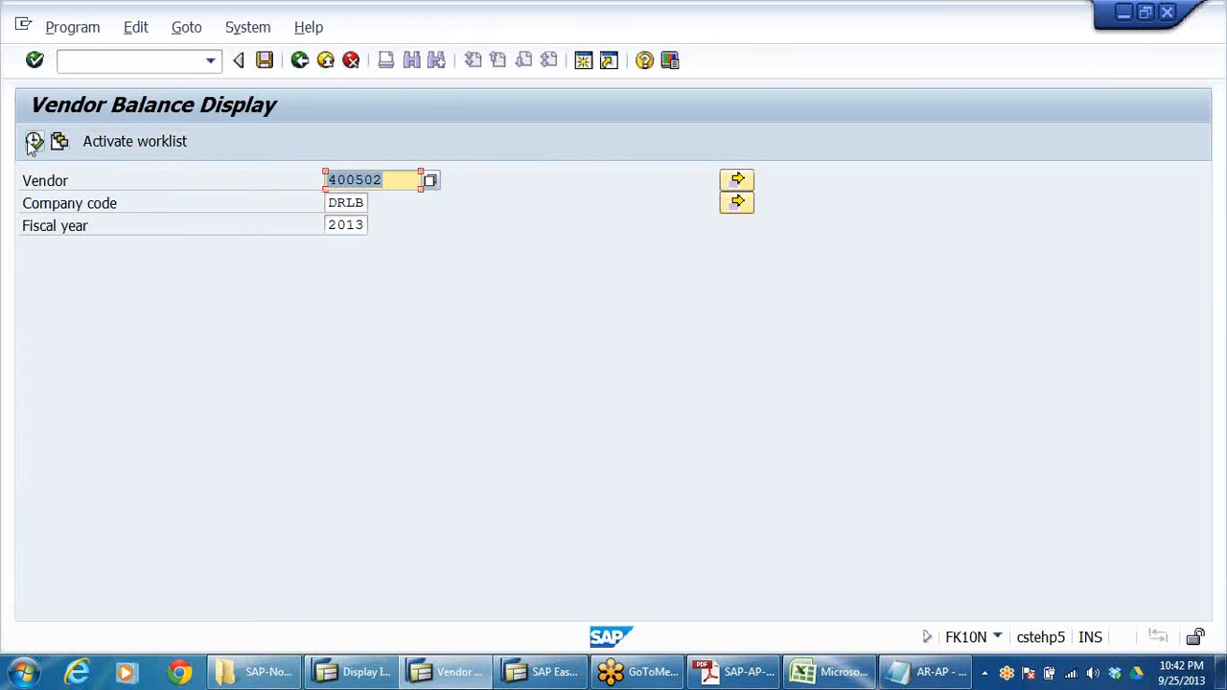
{"action": "key", "text": "F8"}
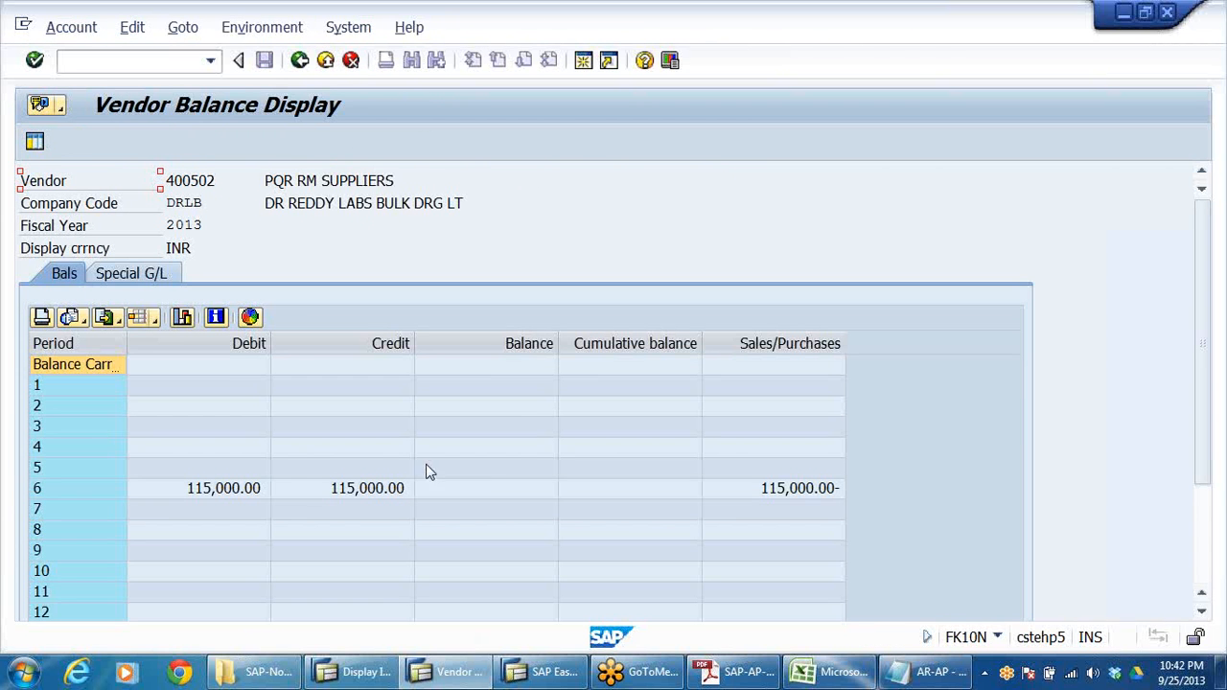
- Examine the vendor's period 6 debit and credit amounts and open the line items behind that period's balance
{"action": "left_click", "coordinate": [245, 496]}
{"action": "left_click", "coordinate": [406, 489]}
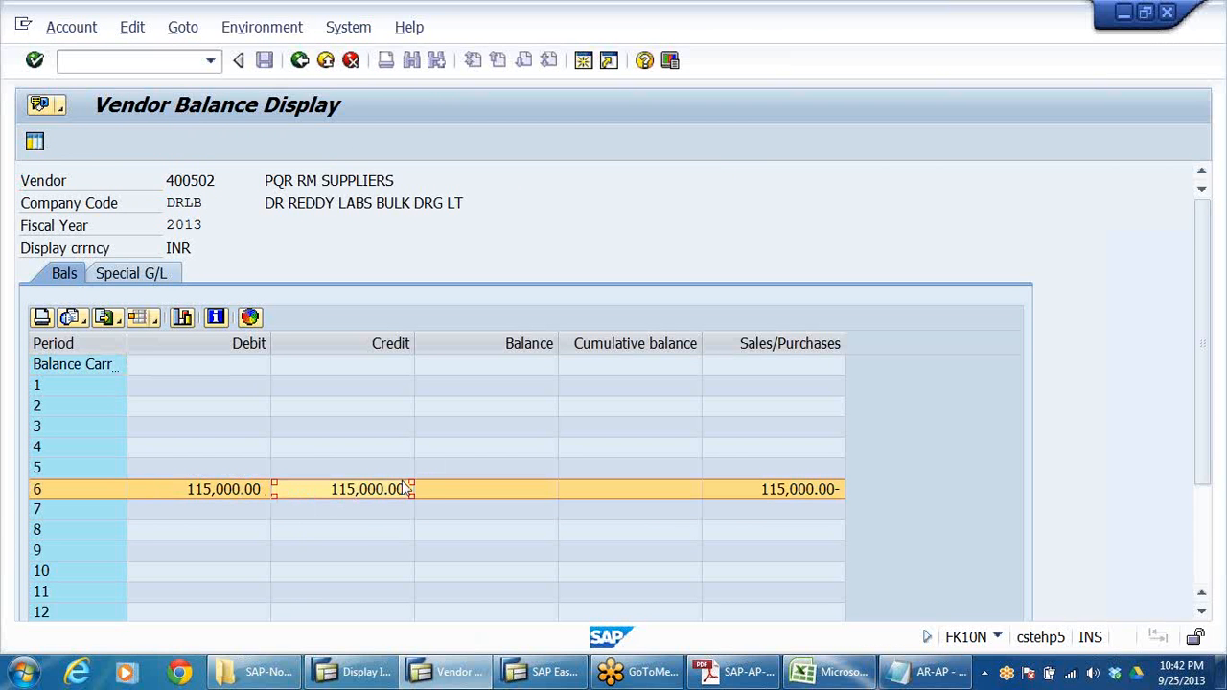
{"action": "double_click", "coordinate": [538, 491]}
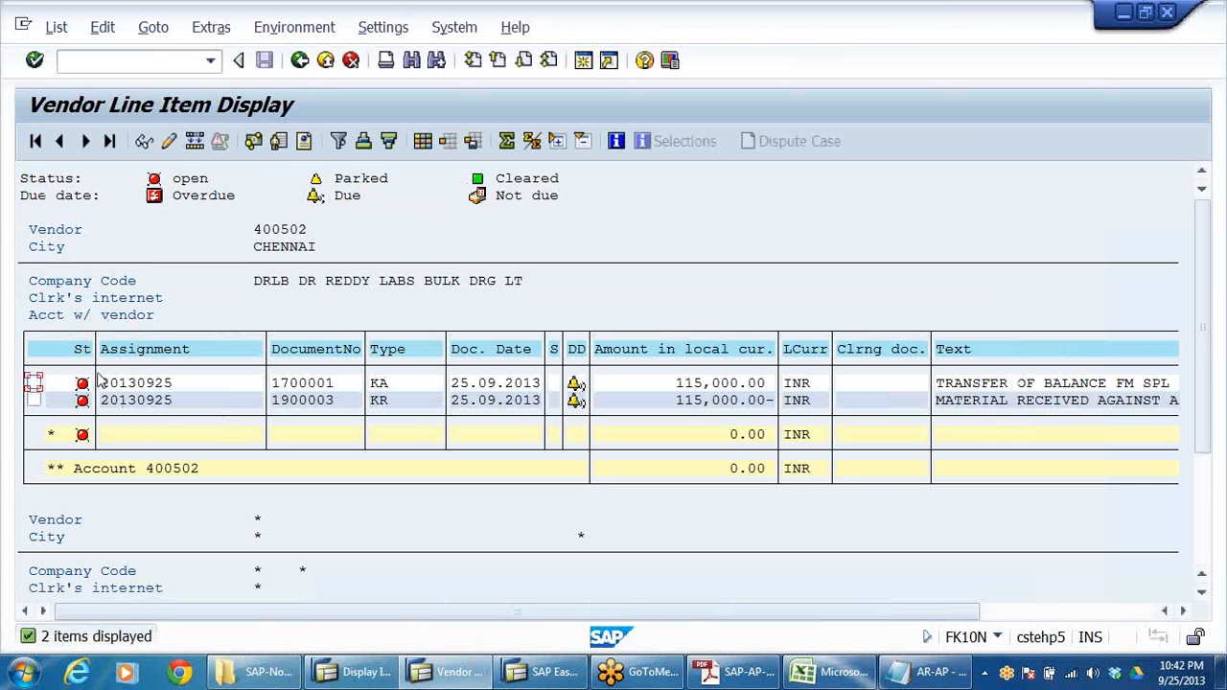
- Leave the line items and balance display, and start vendor account clearing (F-44) from the Account functions
{"action": "left_click", "coordinate": [326, 61]}
{"action": "left_click", "coordinate": [325, 60]}
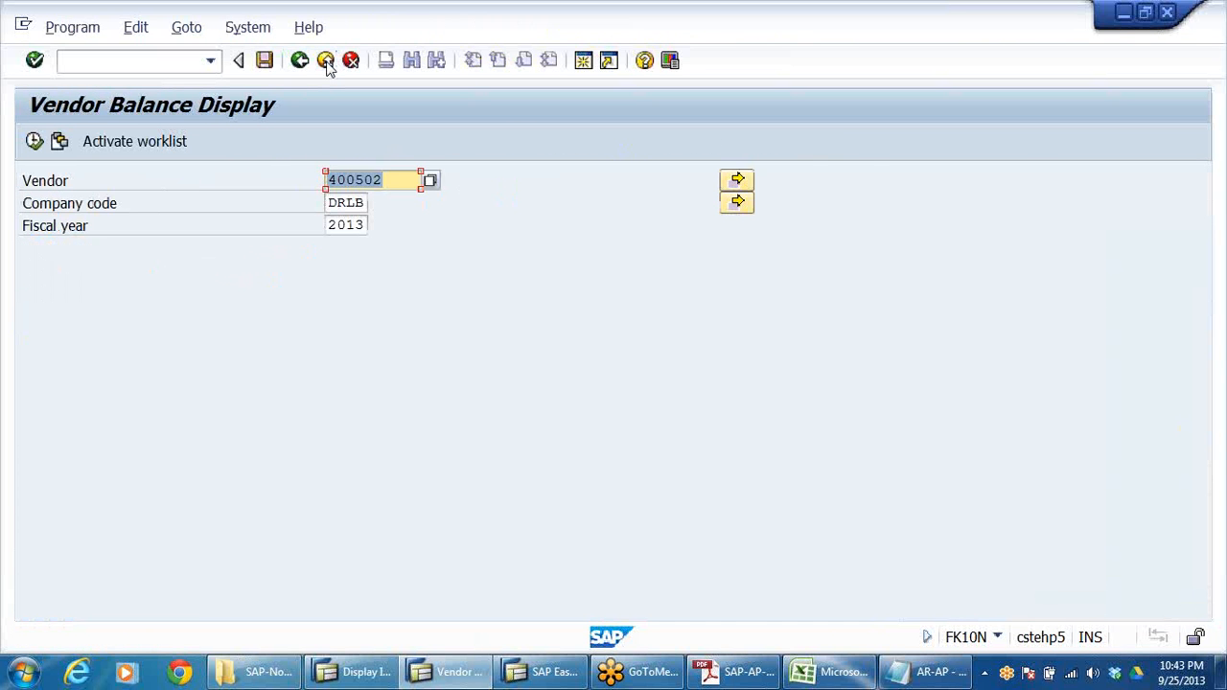
{"action": "left_click", "coordinate": [326, 61]}
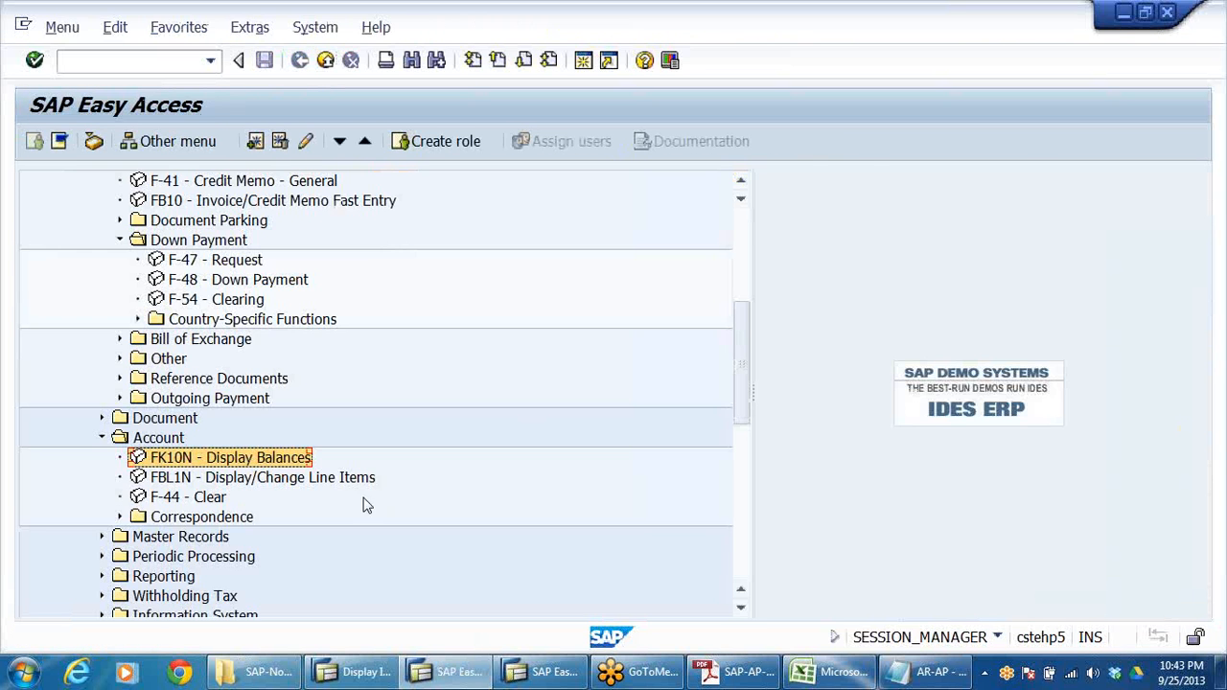
{"action": "left_click", "coordinate": [197, 498]}
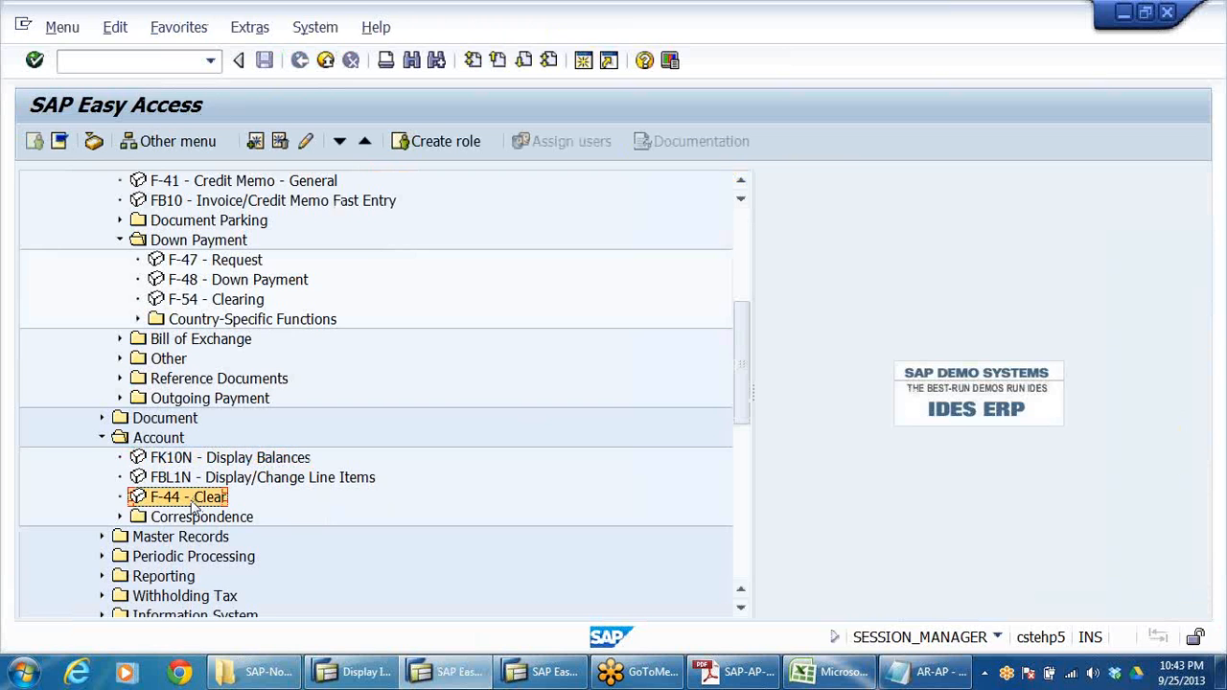
{"action": "double_click", "coordinate": [193, 500]}
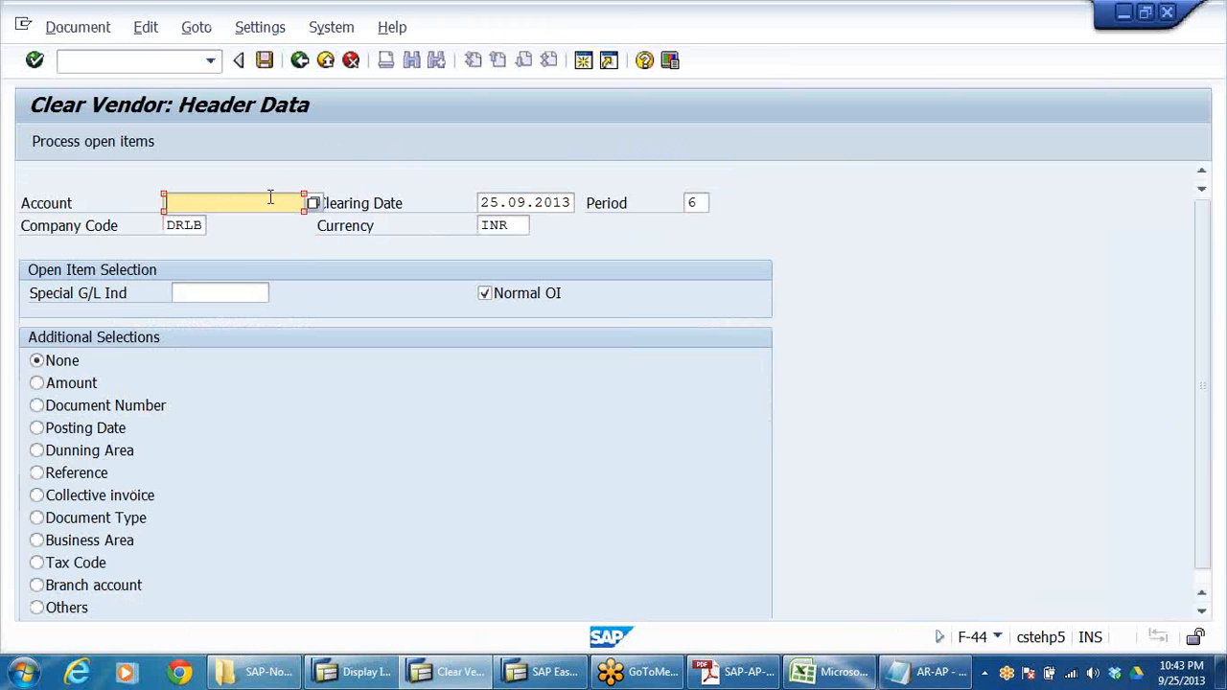
- Choose PQR RM SUPPLIERS as the account to clear through the vendor search for country IN
{"action": "left_click", "coordinate": [270, 202]}
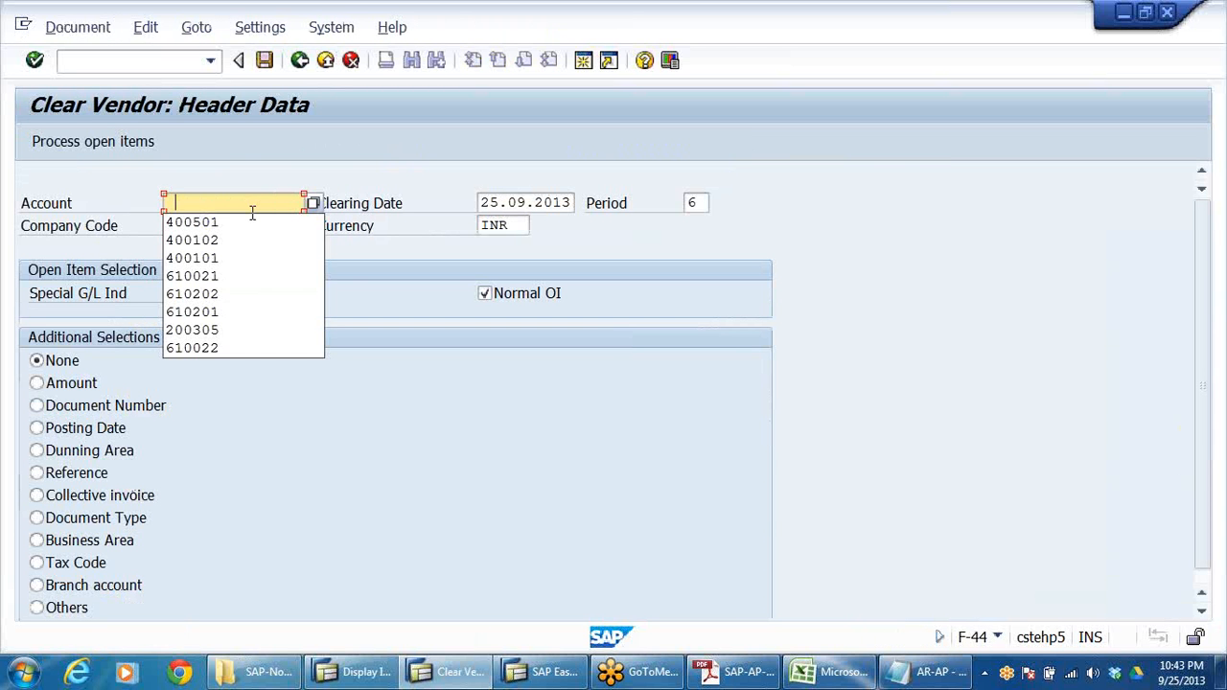
{"action": "left_click", "coordinate": [313, 203]}
{"action": "key", "text": "Return"}
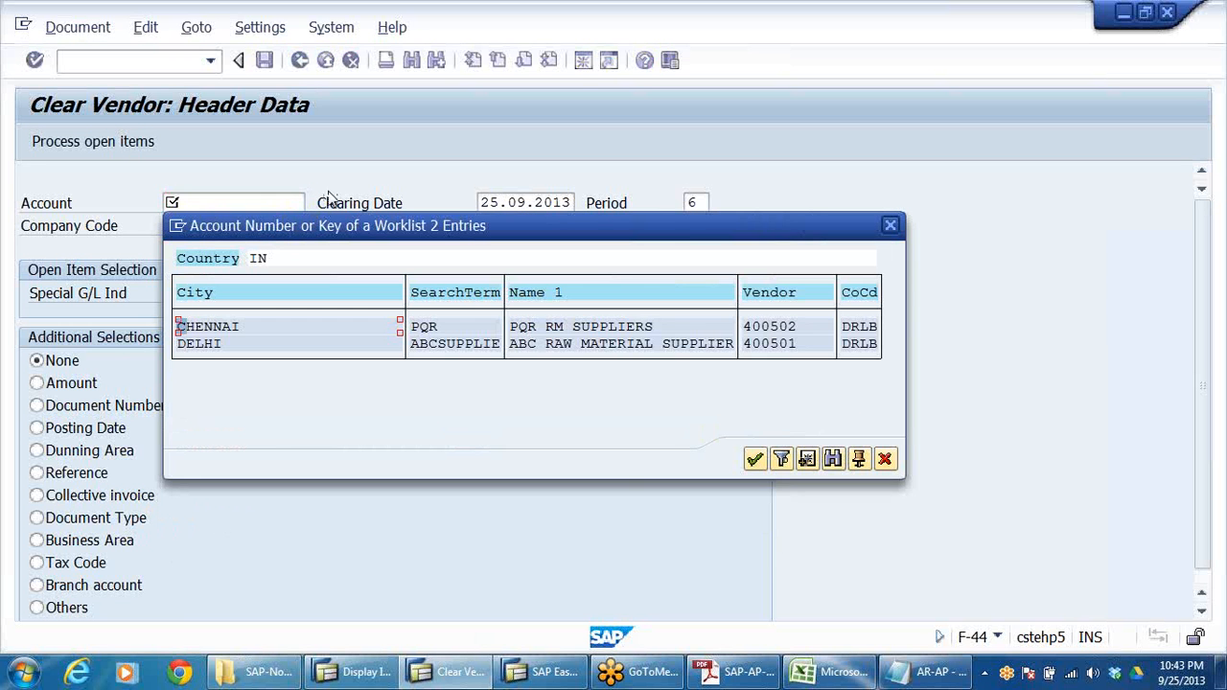
{"action": "double_click", "coordinate": [783, 327]}
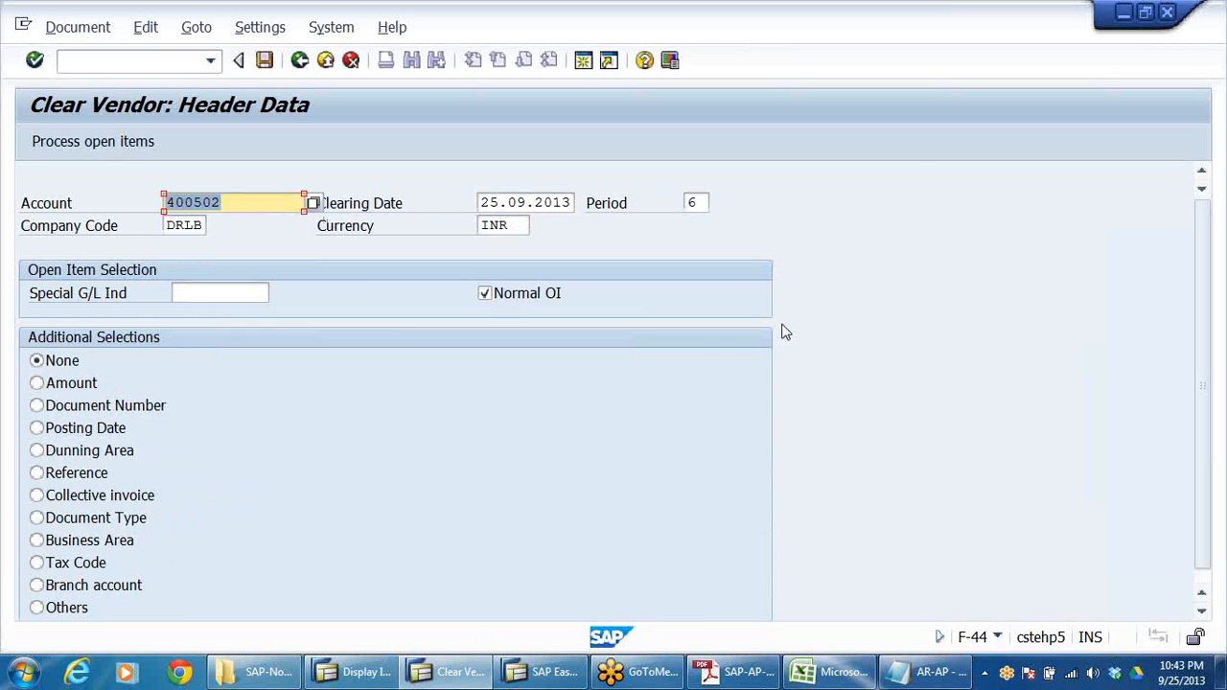
- Process the open items of PQR RM SUPPLIERS, post the clearing of the advance transfer against the invoice, and exit vendor clearing
{"action": "left_click", "coordinate": [96, 141]}
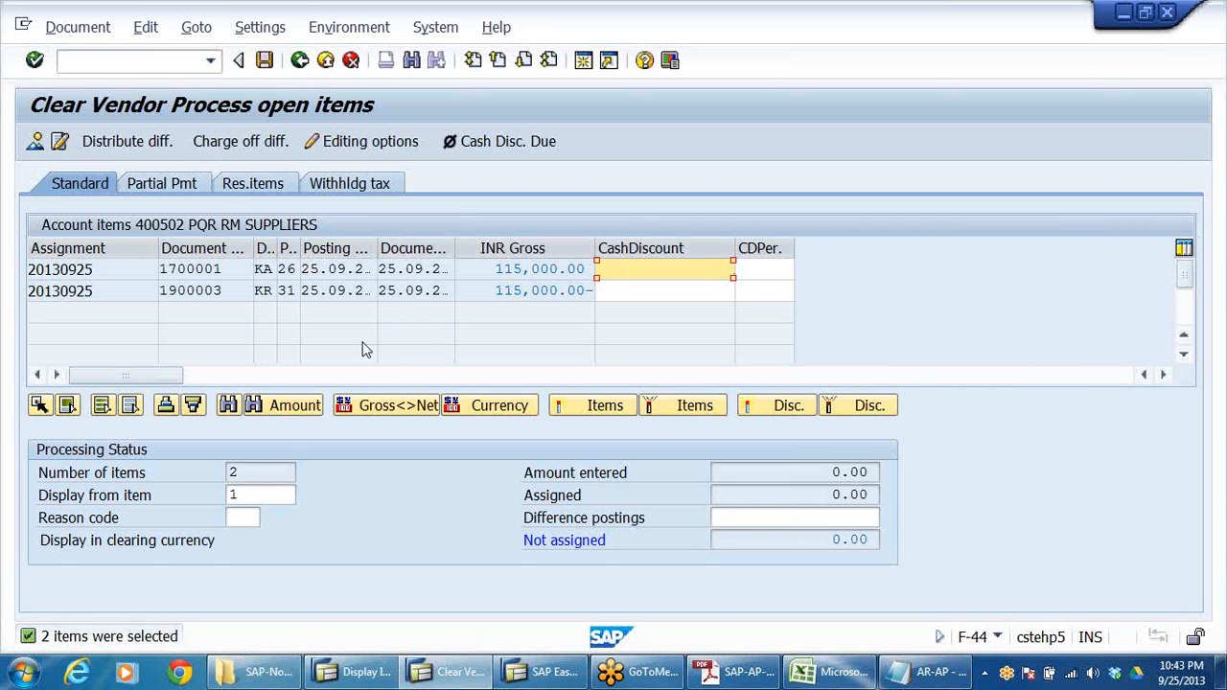
{"action": "left_click", "coordinate": [264, 61]}
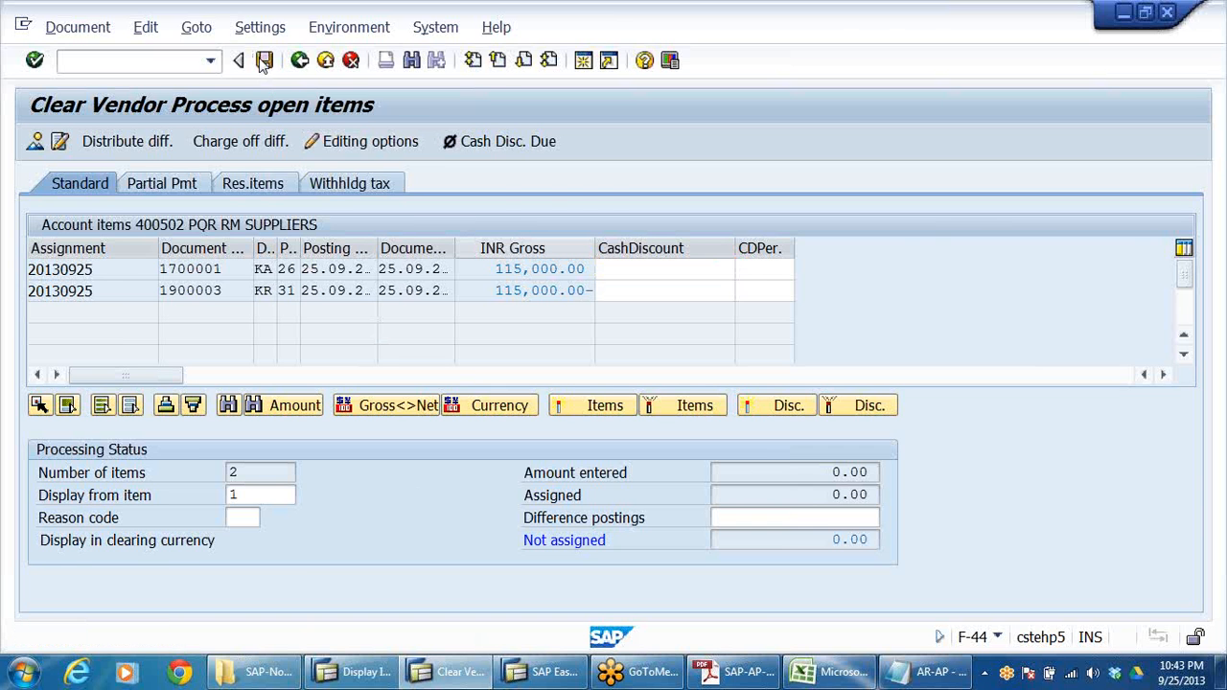
{"action": "left_click", "coordinate": [325, 60]}
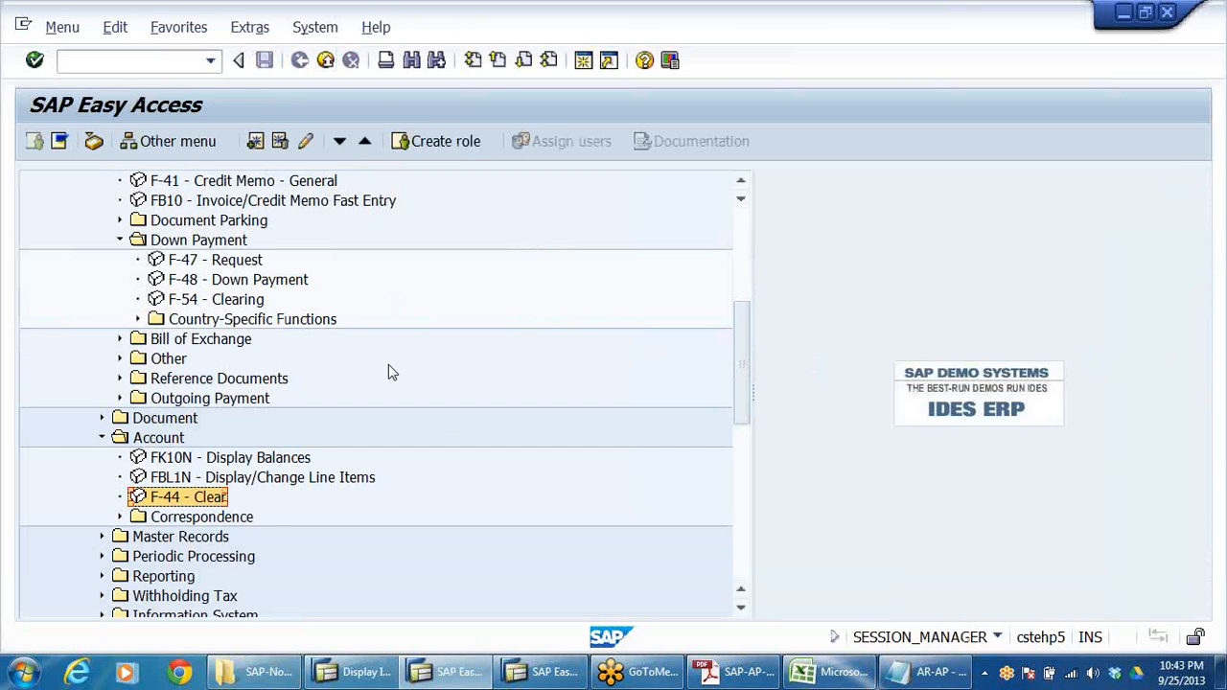
- Display the 2013 balances of PQR RM SUPPLIERS in company code DRLB (FK10N) and examine the line items behind period 6
{"action": "left_click", "coordinate": [220, 397]}
{"action": "left_click", "coordinate": [199, 460]}
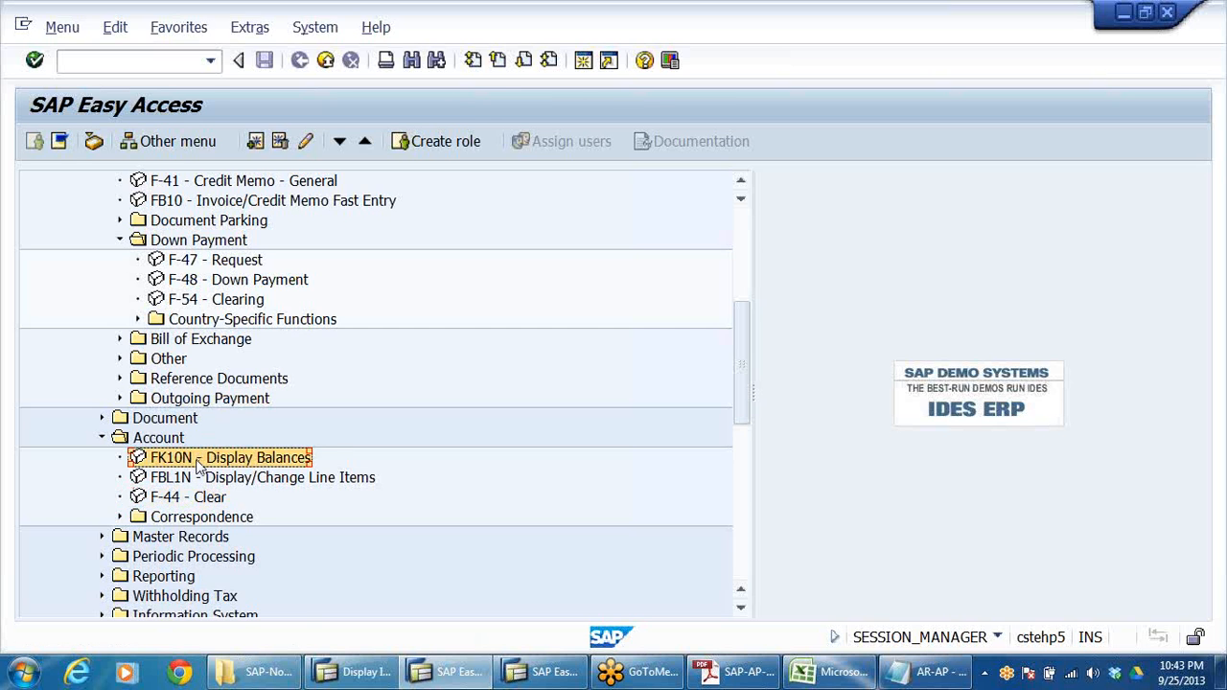
{"action": "double_click", "coordinate": [200, 460]}
{"action": "left_click", "coordinate": [34, 141]}
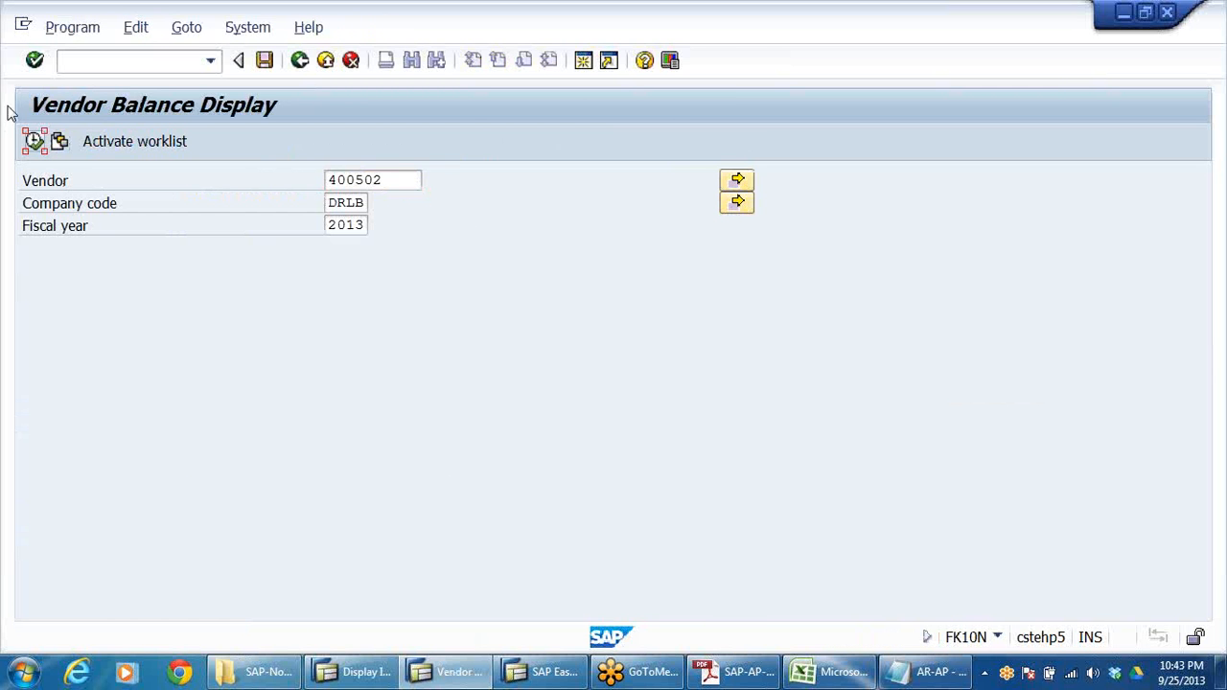
{"action": "left_click", "coordinate": [29, 139]}
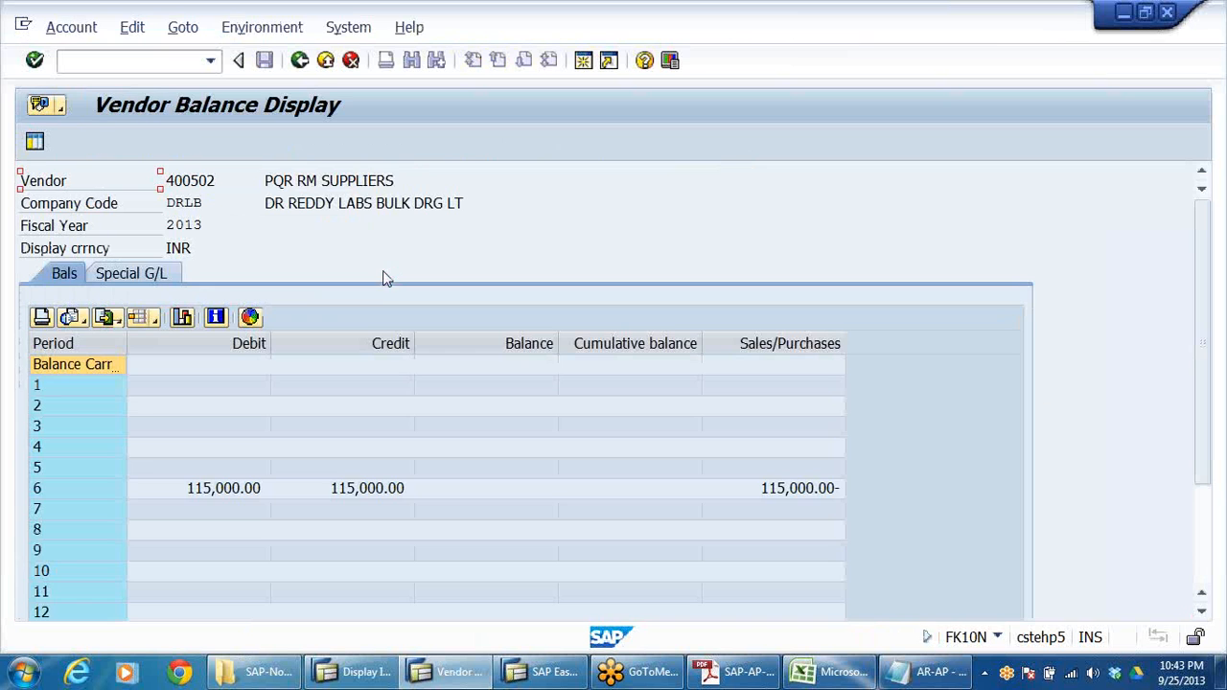
{"action": "double_click", "coordinate": [451, 490]}
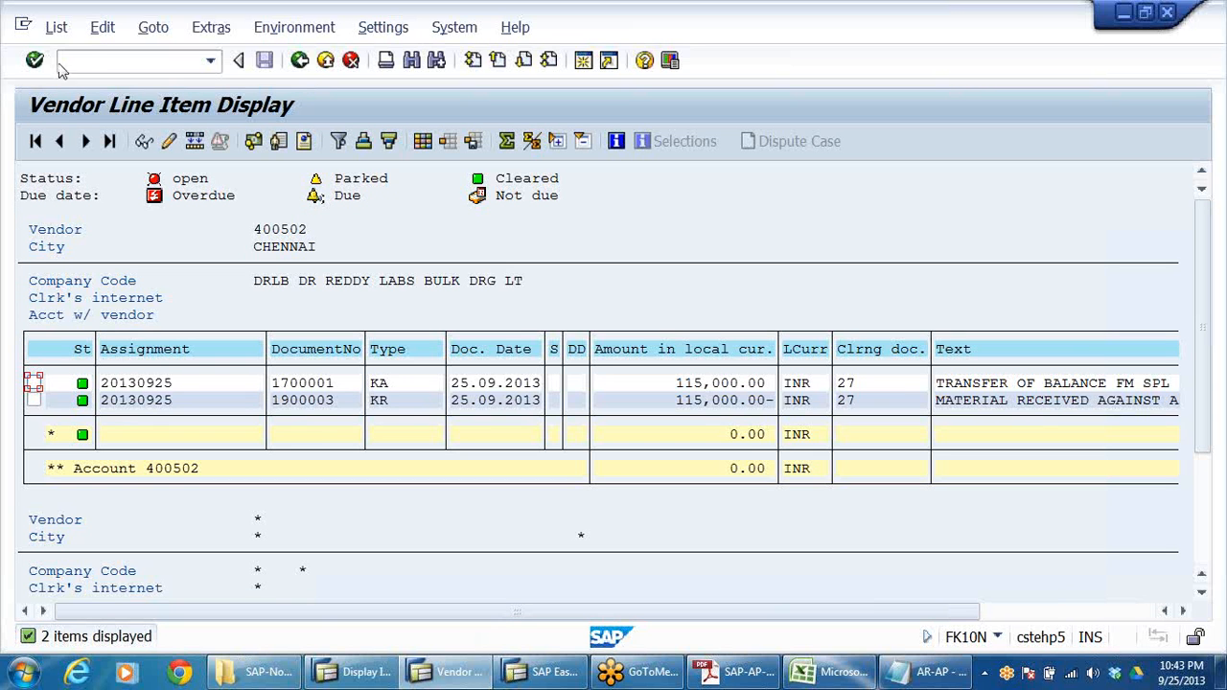
{"action": "left_click", "coordinate": [326, 59]}
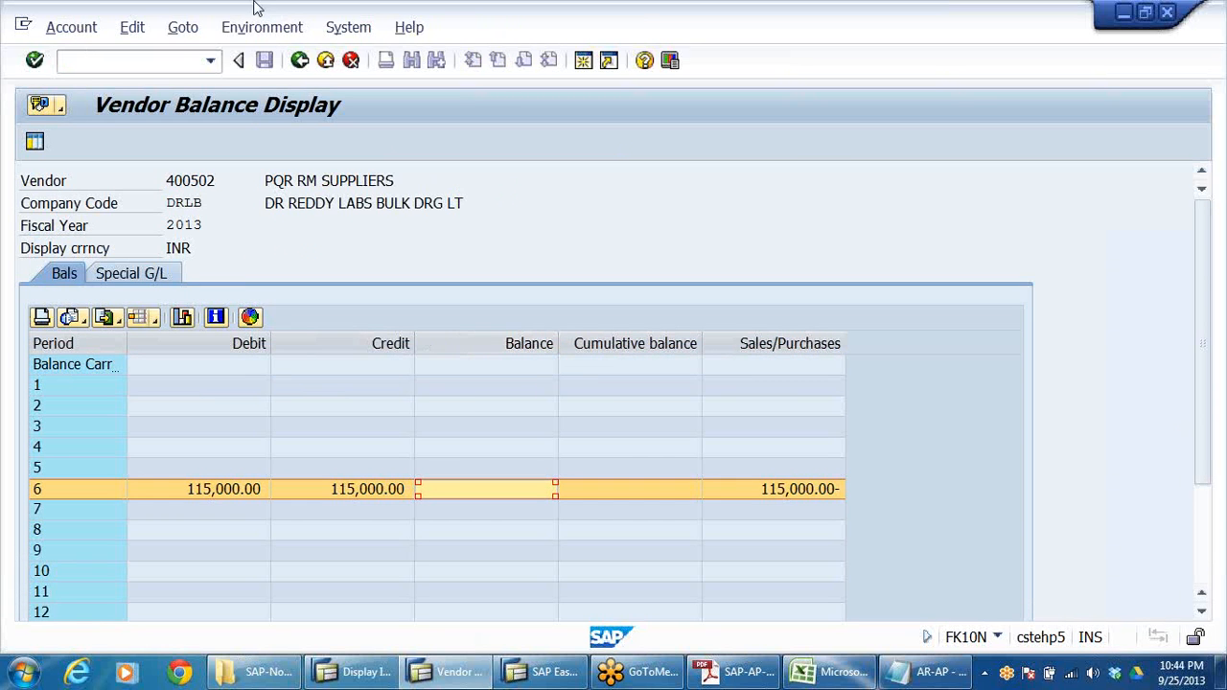
- Switch to the SAP-AP-Config PDF in Adobe Reader and review the Accounts Payable topics from vendor invoice posting to the Automatic Payment Program
{"action": "left_click", "coordinate": [738, 674]}
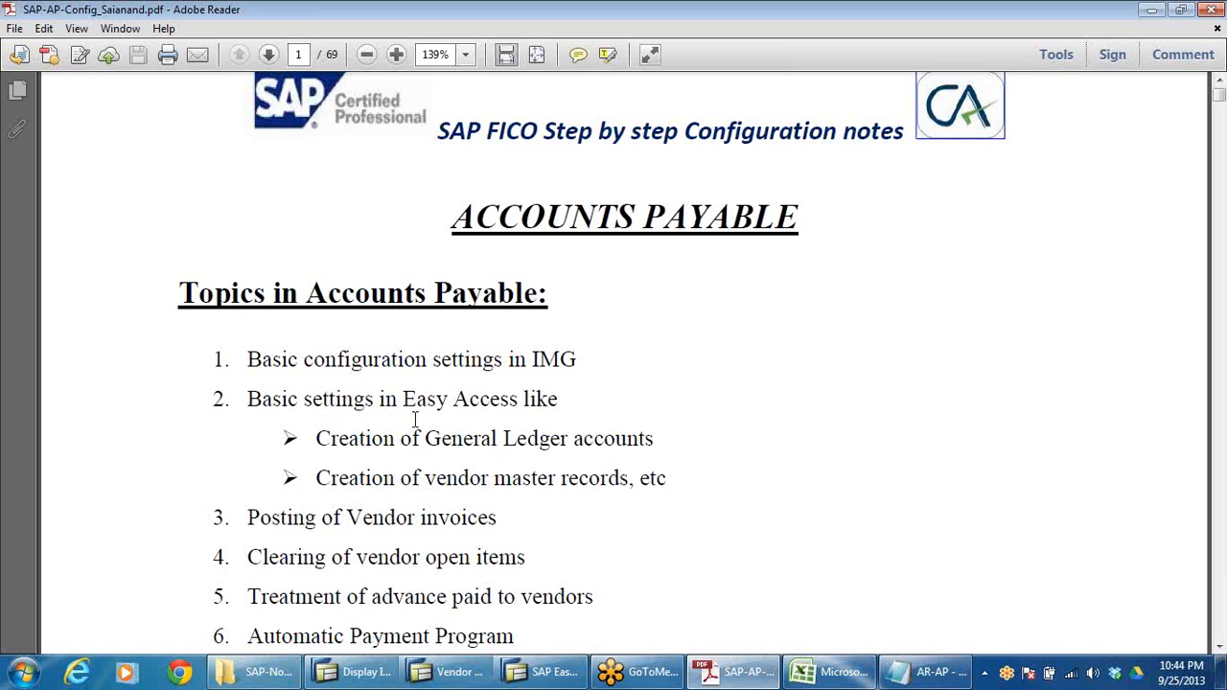
{"action": "scroll", "coordinate": [314, 402], "scroll_direction": "down", "scroll_amount": 5}
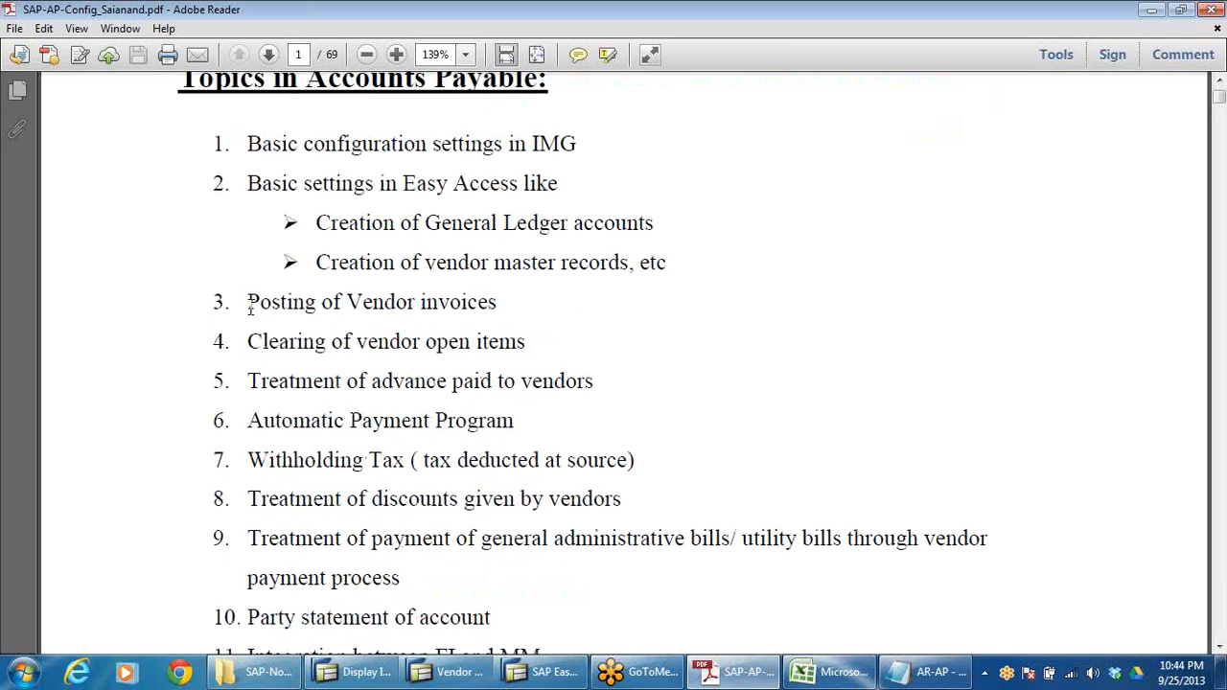
{"action": "left_click_drag", "start_coordinate": [251, 305], "coordinate": [543, 315]}
{"action": "left_click", "coordinate": [364, 356]}
{"action": "left_click_drag", "start_coordinate": [282, 421], "coordinate": [518, 421]}
{"action": "left_click", "coordinate": [527, 419]}
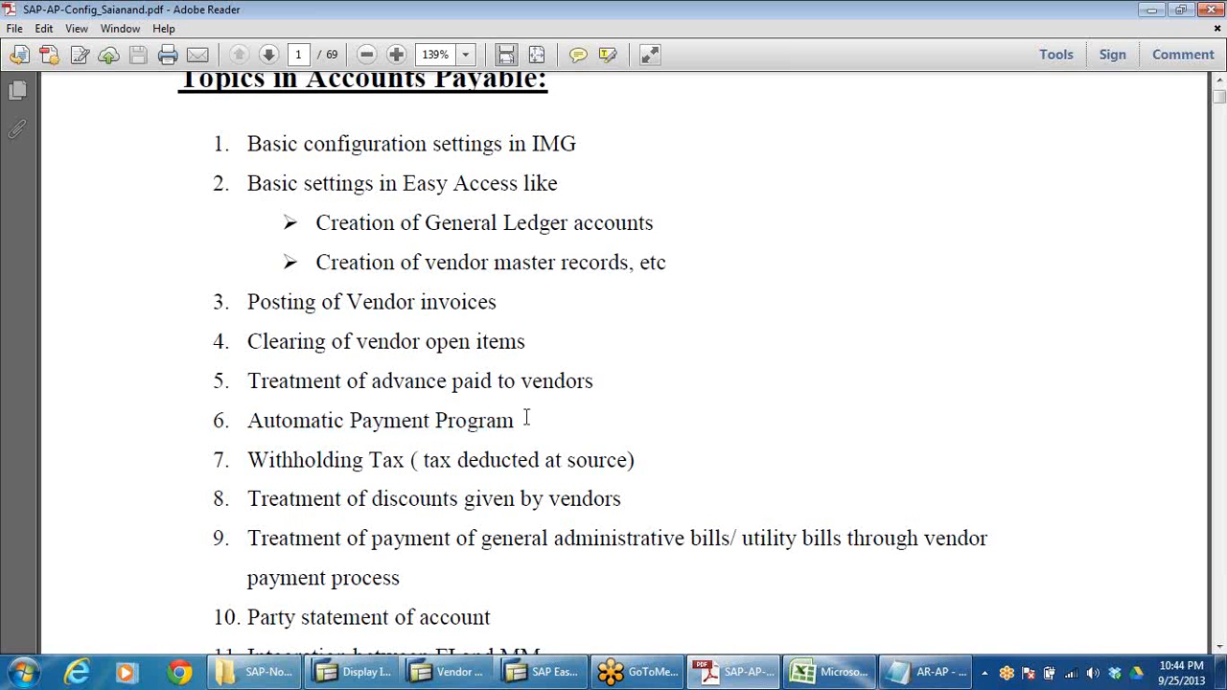